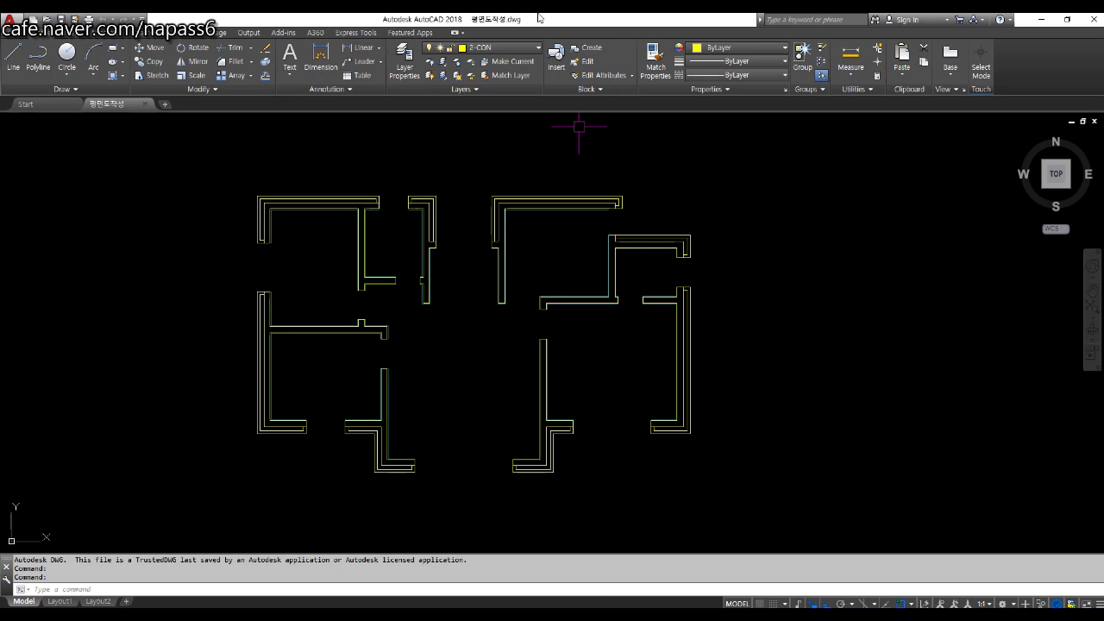
Step: Make 4-WIN the current layer for the door frame work near the interior wall opening
click(507, 48)
click(498, 118)
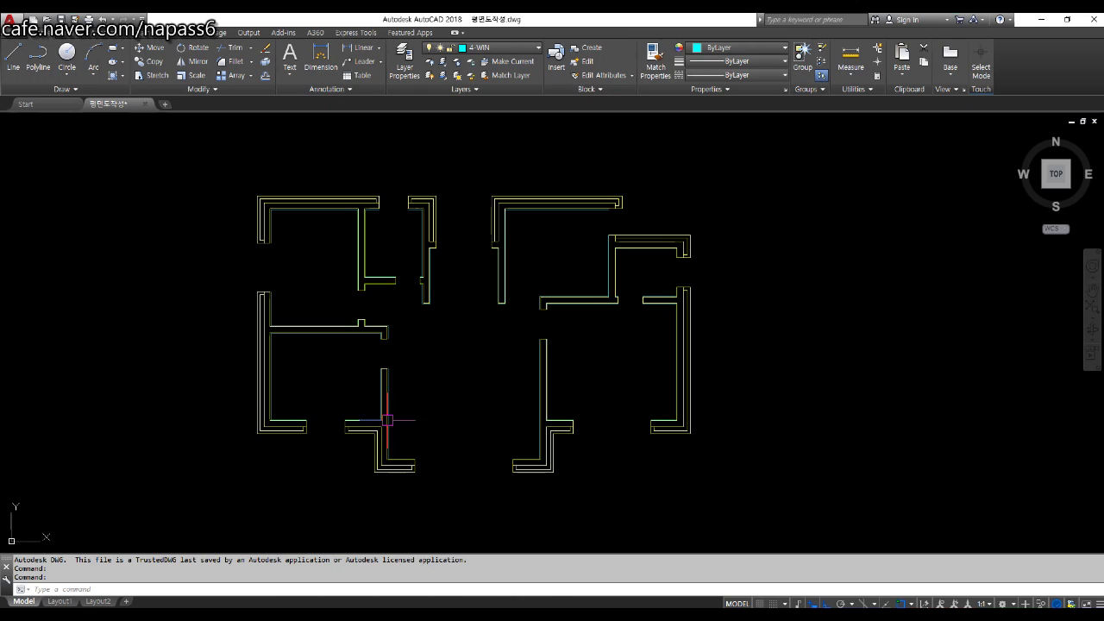
scroll(382, 419, up, 6)
middle_drag(428, 270, 440, 314)
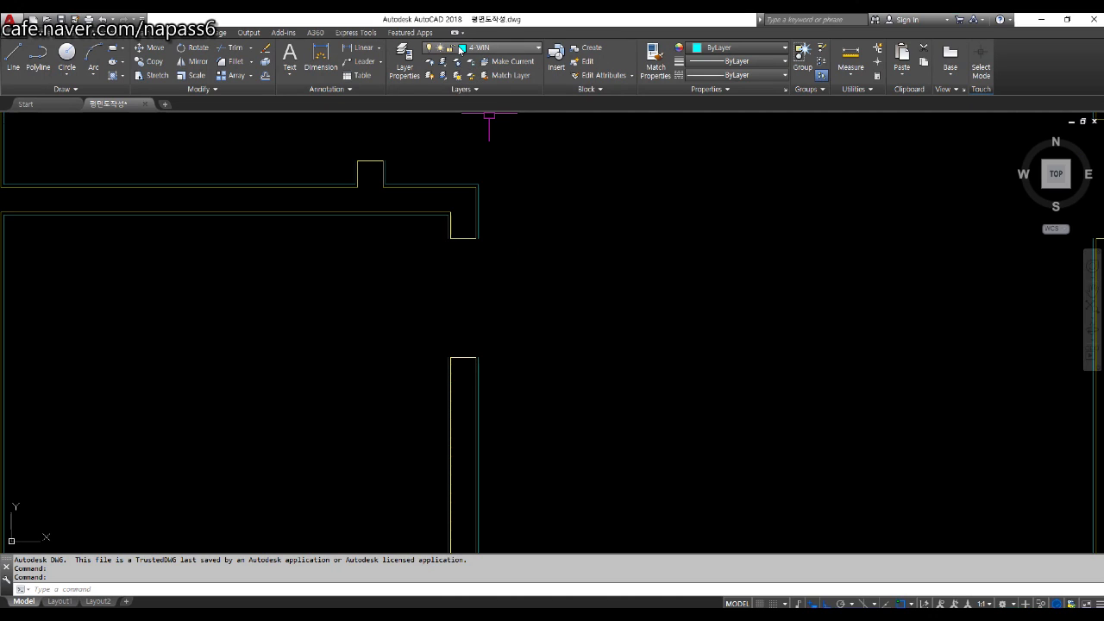
click(459, 49)
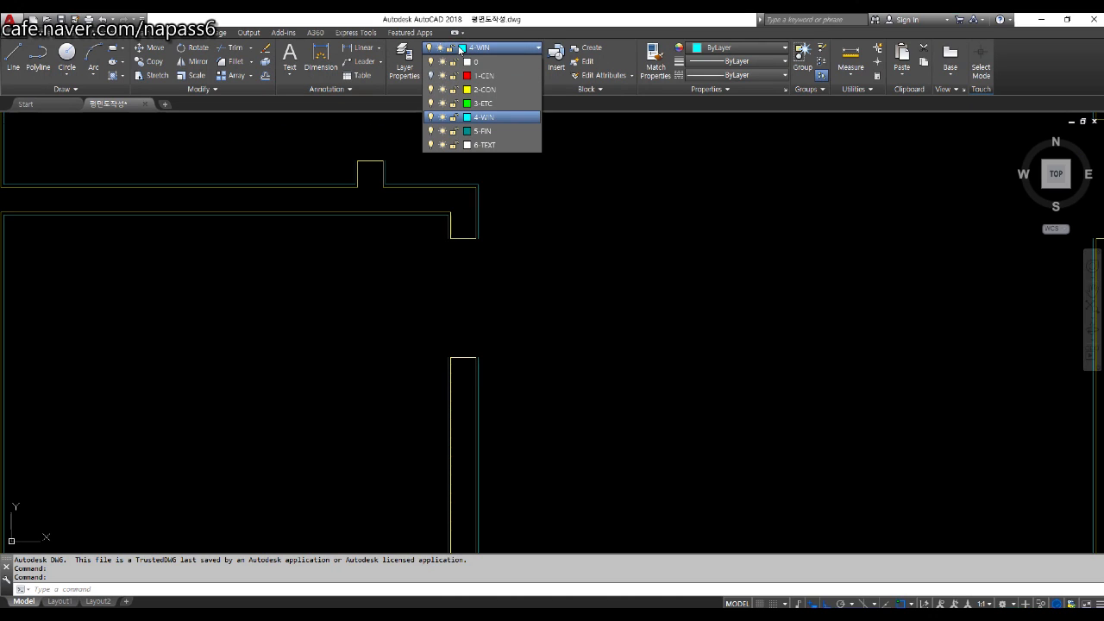
click(484, 117)
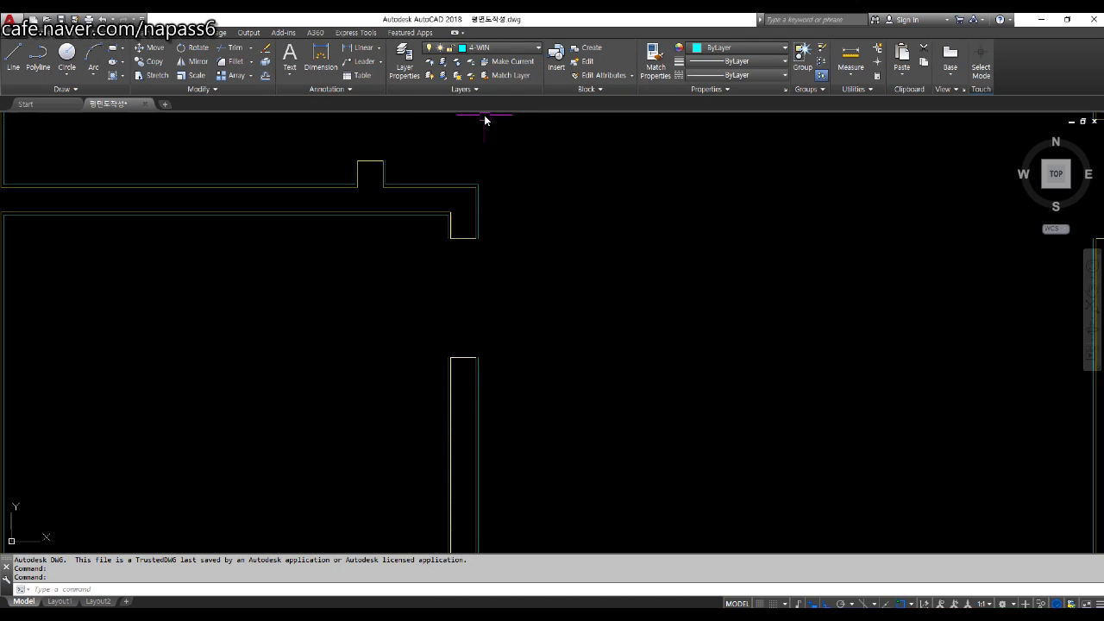
Step: Begin a polyline in the open space beside the wall opening with segments 250 right, 40 down and 40 left
text(pl)
key(Return)
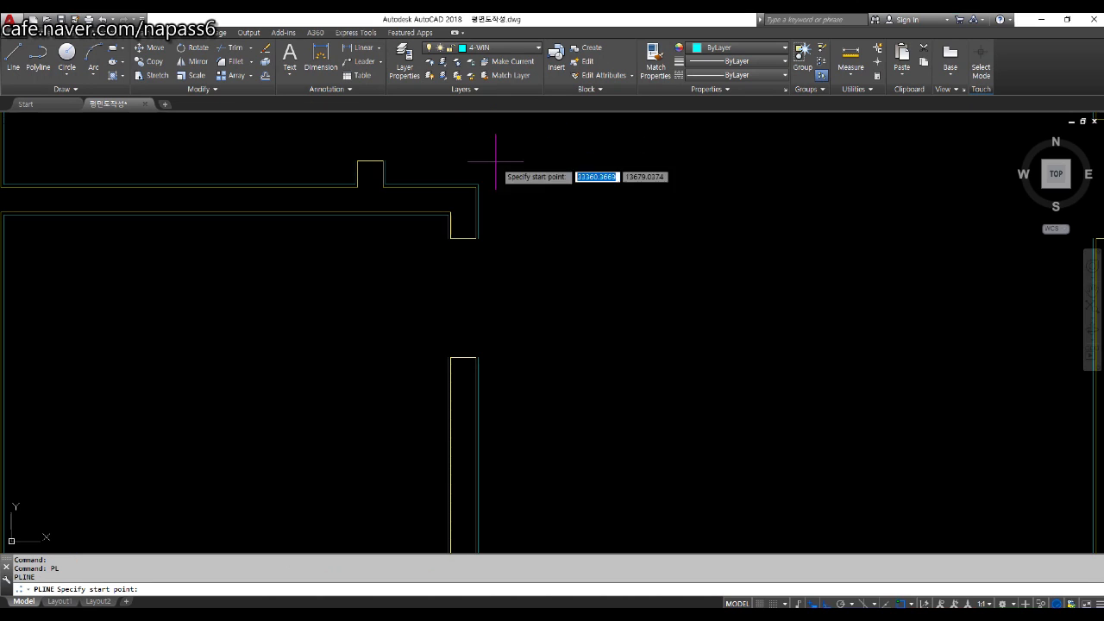
click(522, 268)
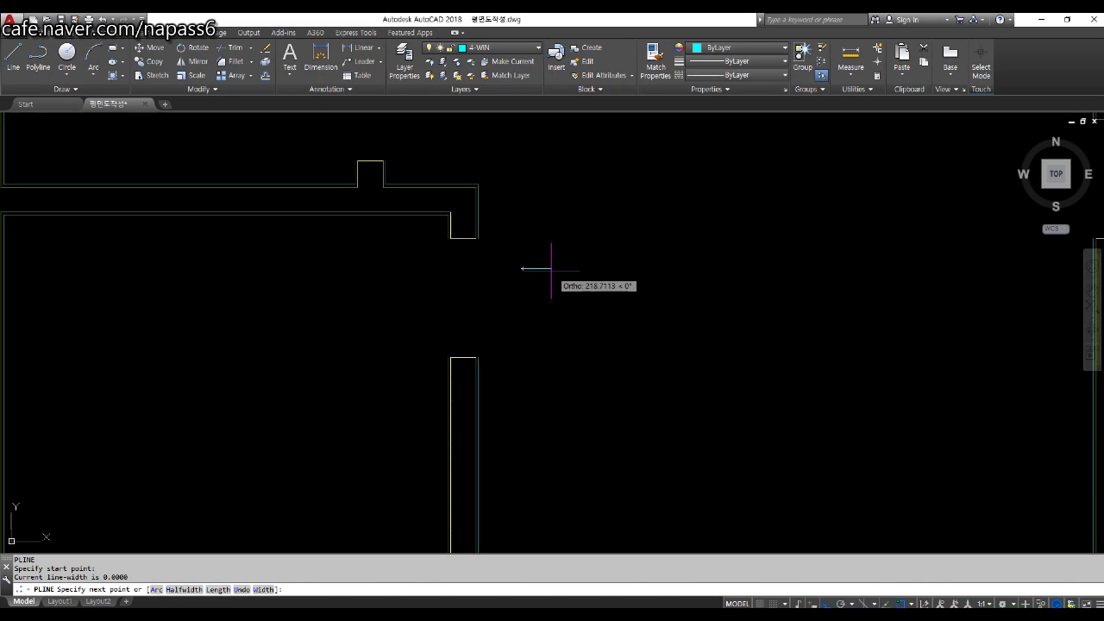
text(250)
key(Return)
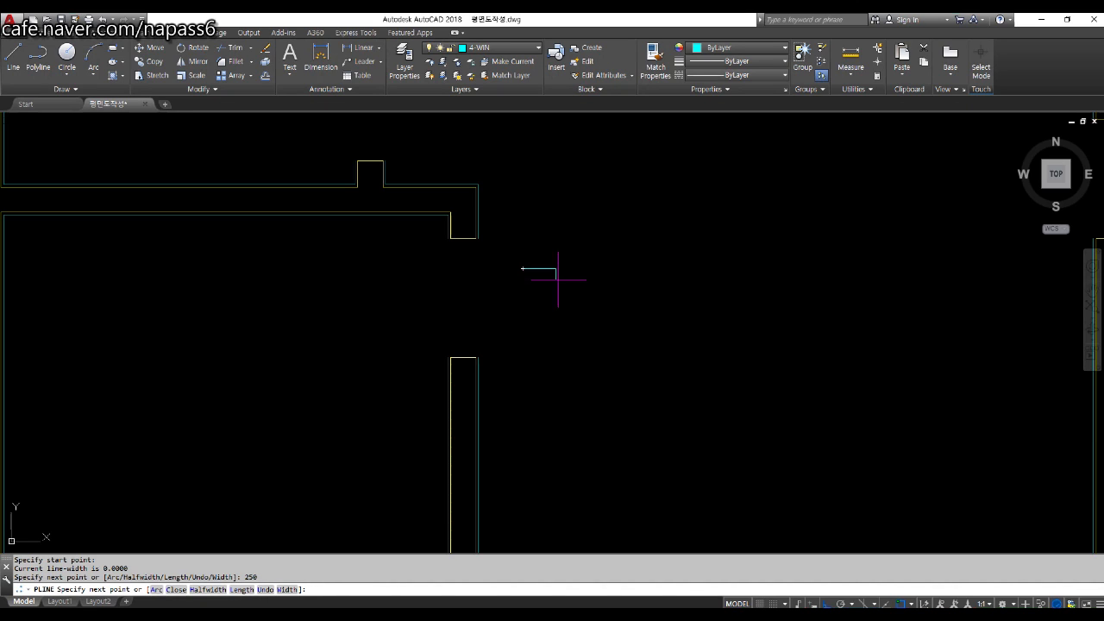
text(40)
key(Return)
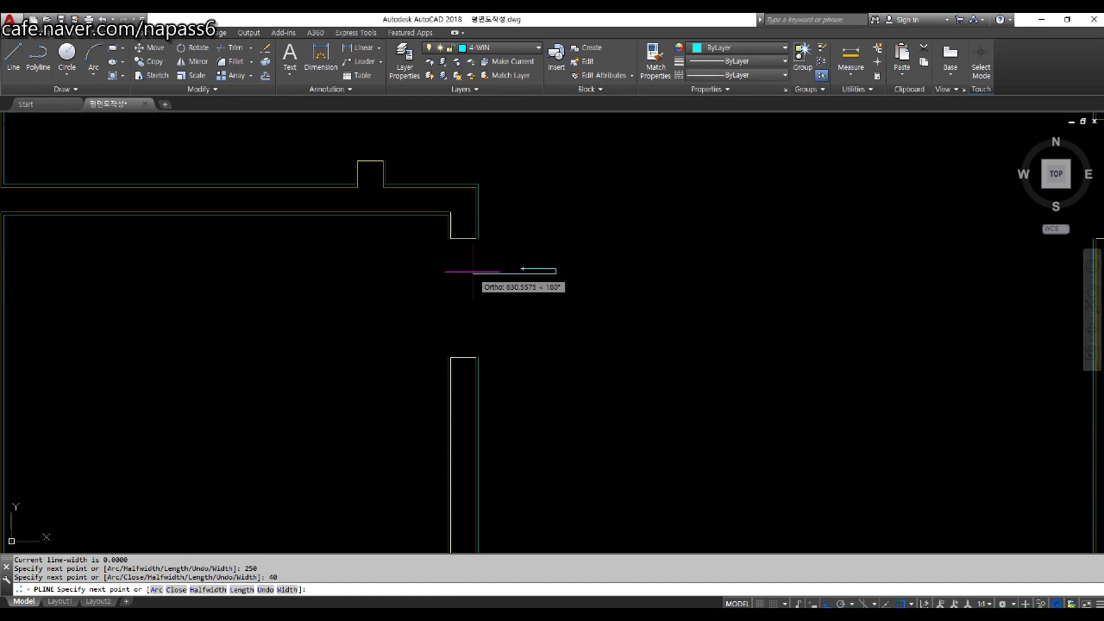
key(Return)
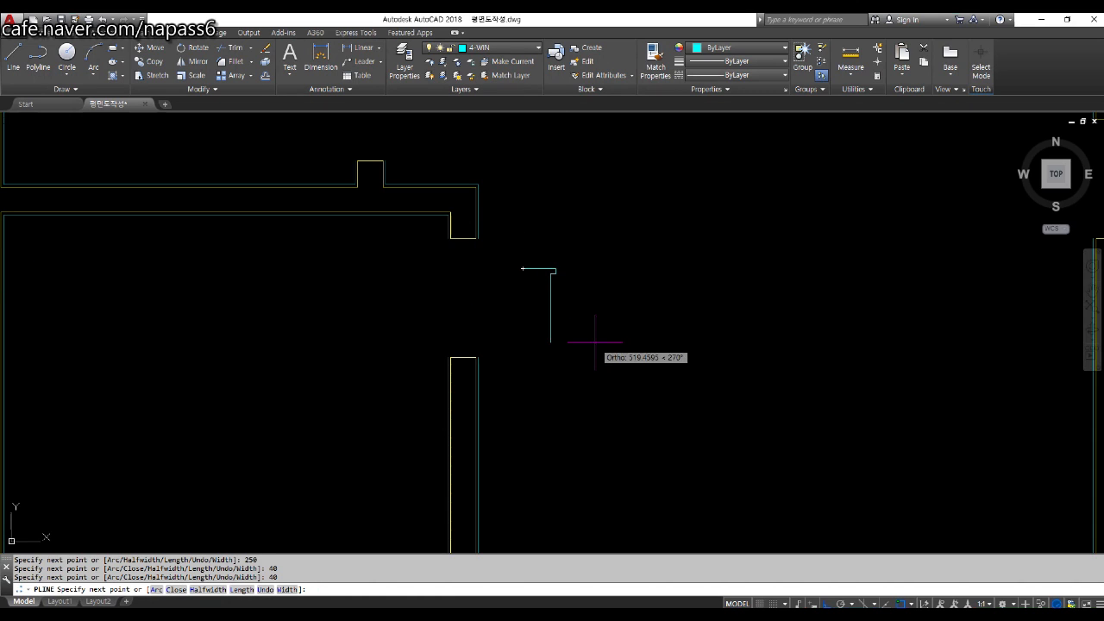
Step: Complete the jamb profile with segments 15 down, 170 left, 15 up and 40 left, and close the polyline
text(15)
key(Return)
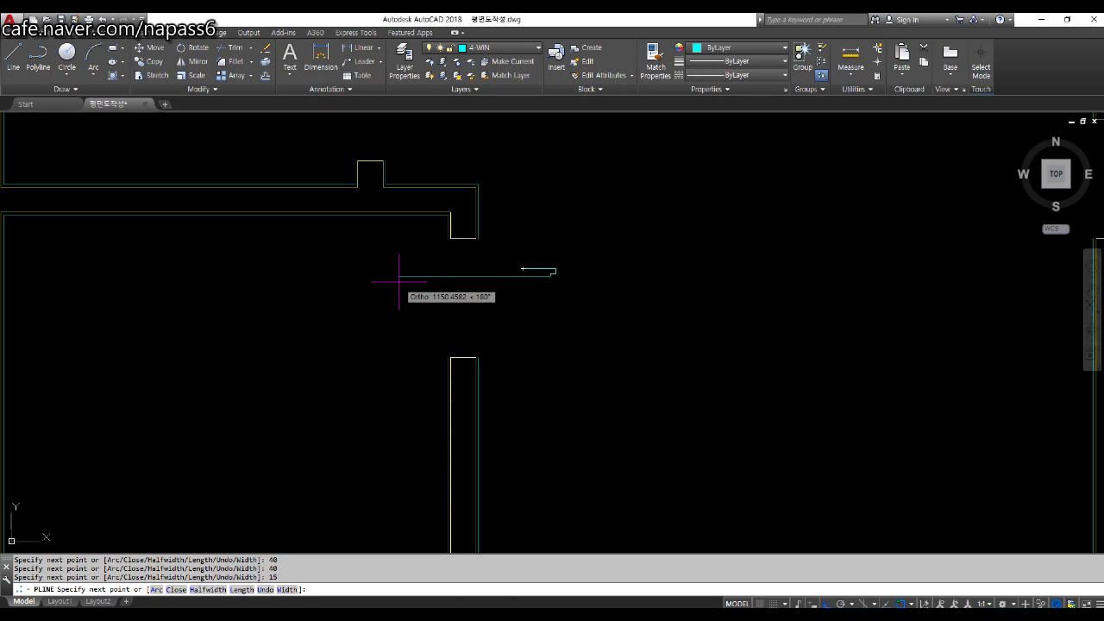
key(Return)
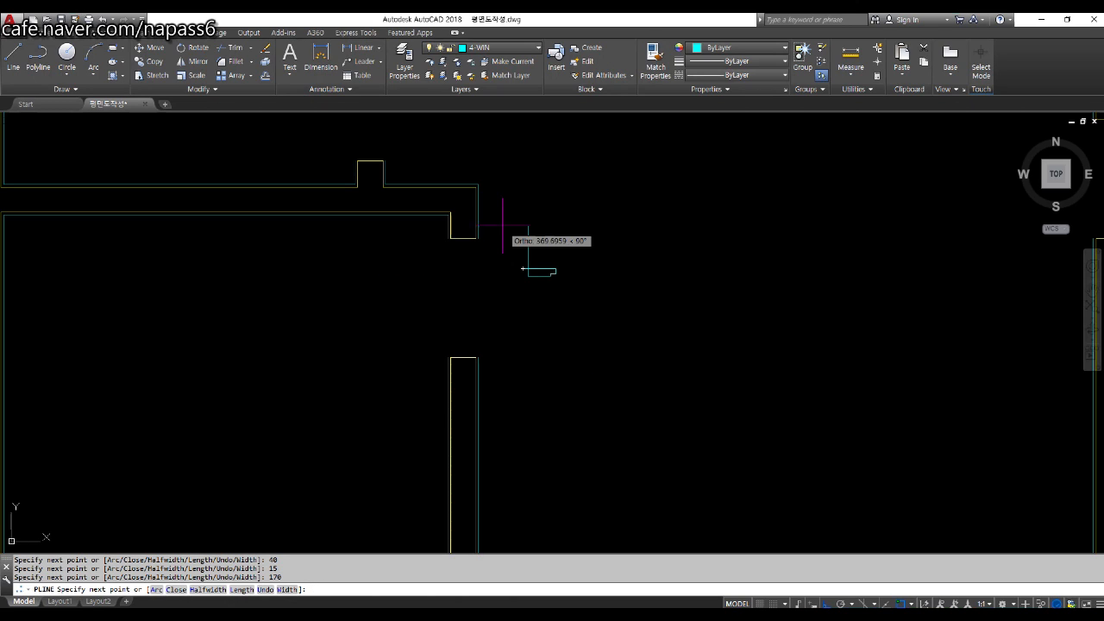
text(15)
key(Return)
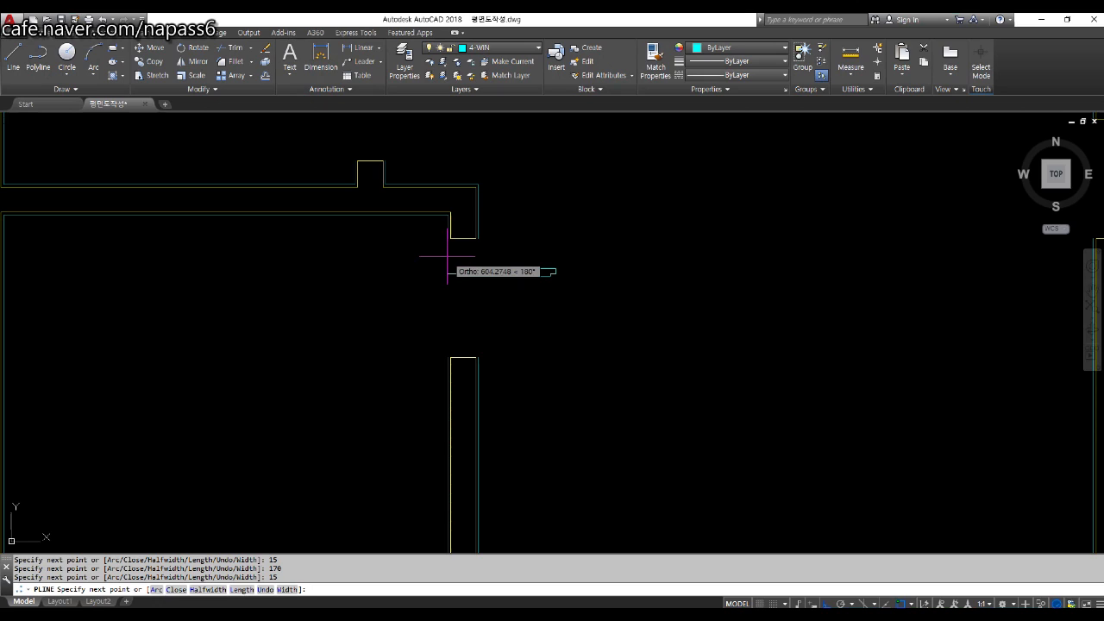
key(Return)
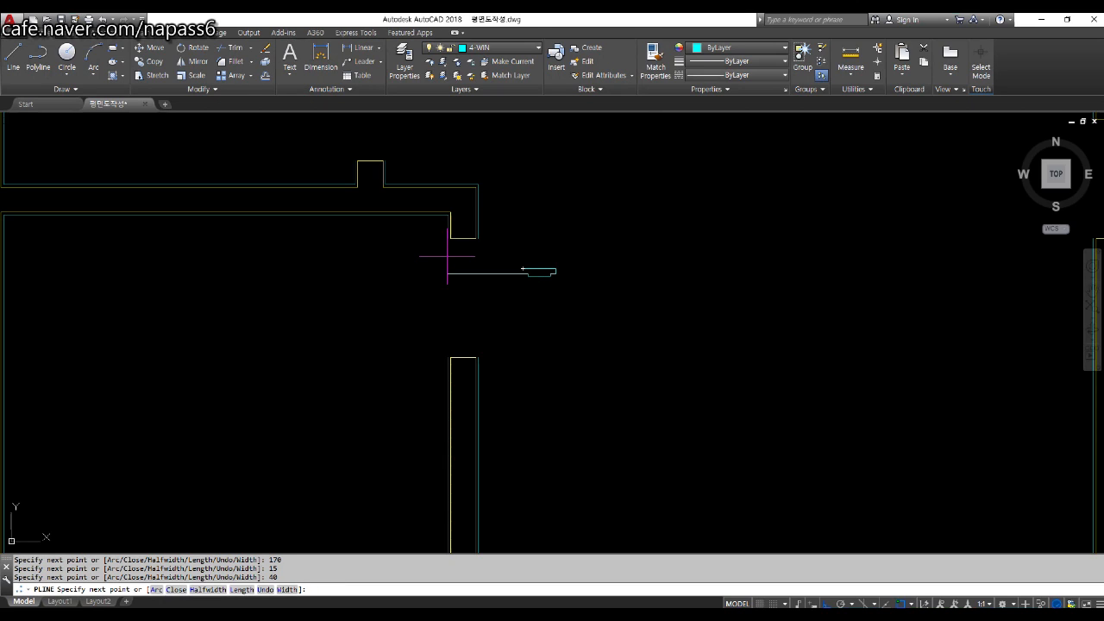
text(c)
key(Return)
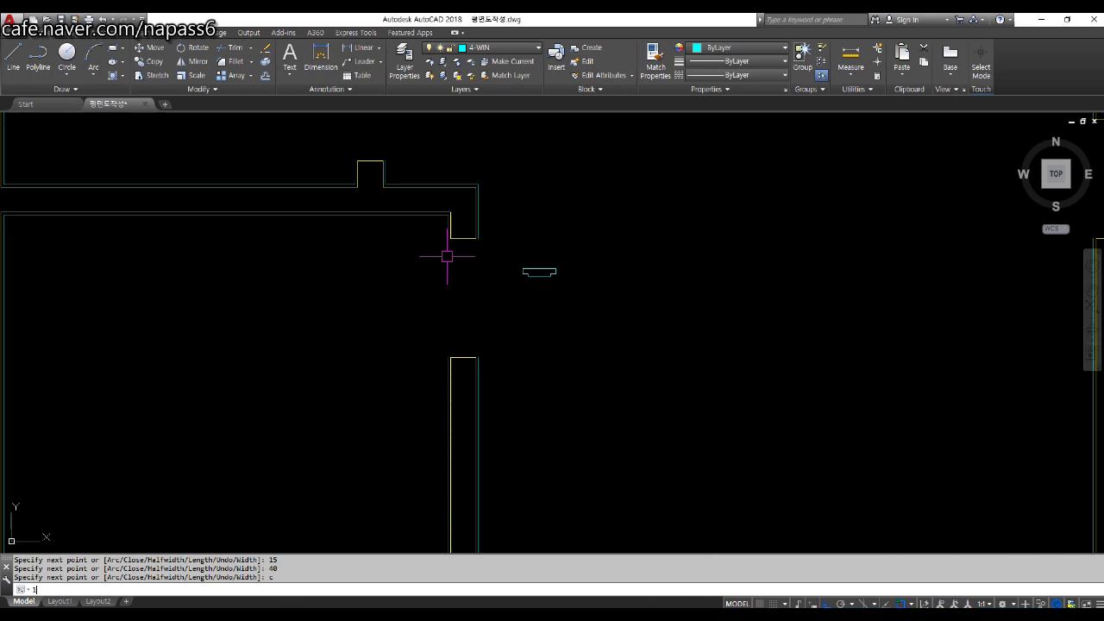
Step: Draw a 900 vertical line downward from the jamb profile's upper-left corner
key(Return)
scroll(517, 258, up, 1)
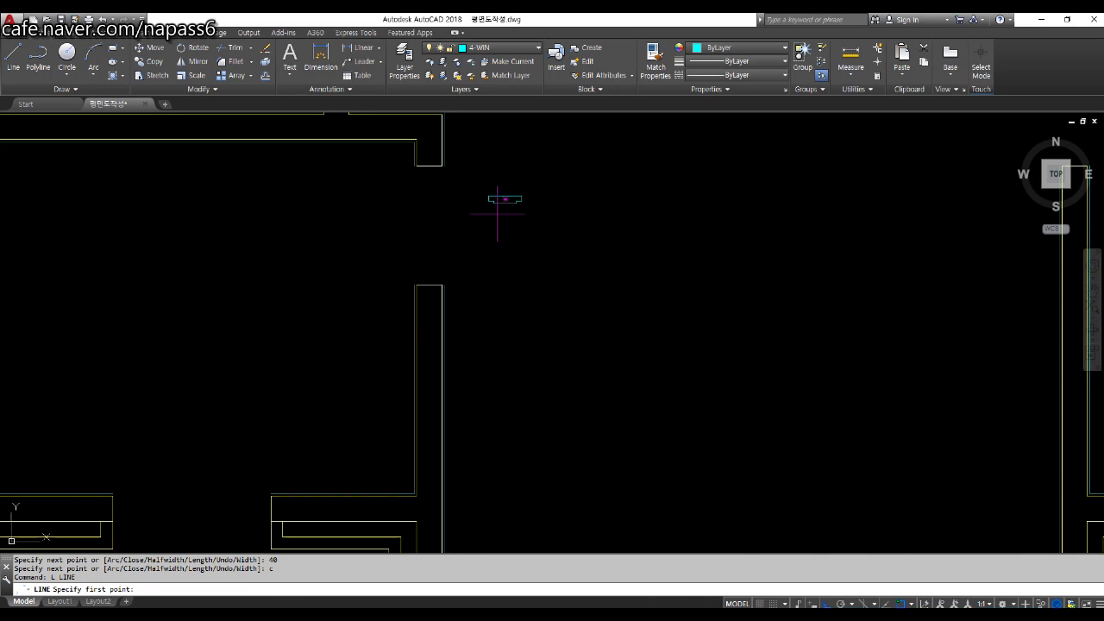
scroll(487, 199, up, 2)
scroll(487, 199, up, 2)
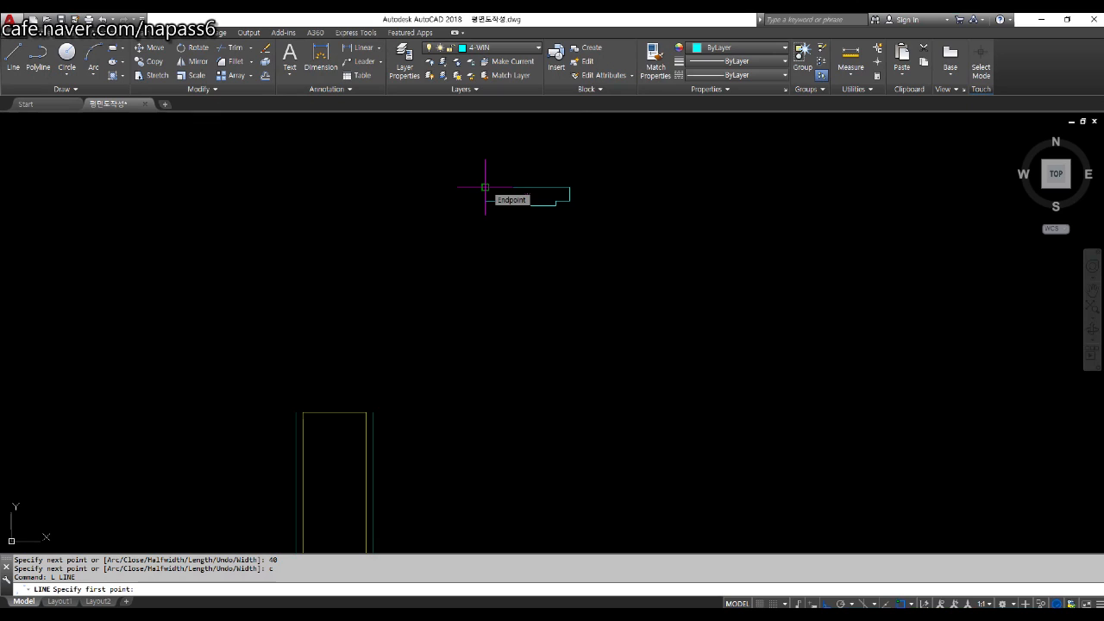
click(486, 186)
scroll(486, 187, down, 4)
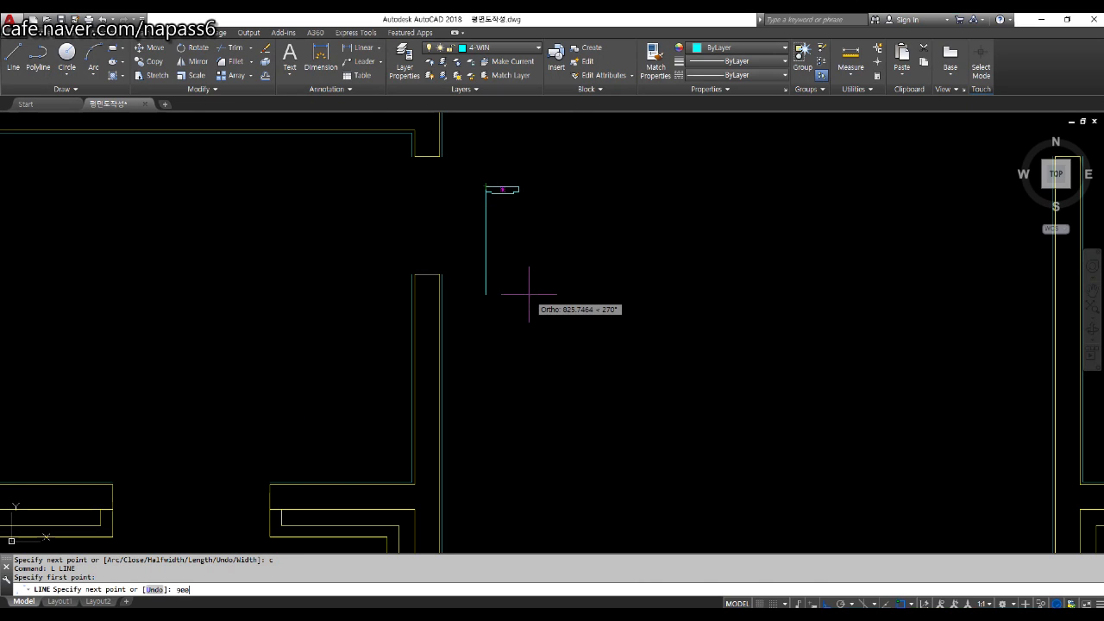
key(Return)
key(Return)
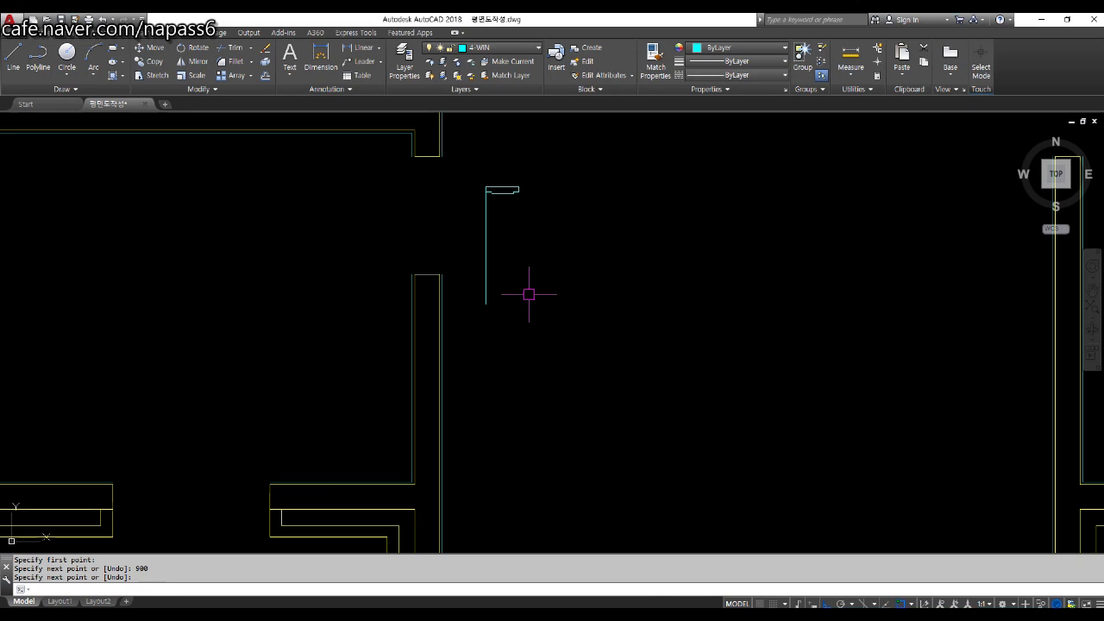
Step: Move the jamb profile and the 900 line together horizontally to the right, farther from the wall opening
text(m)
key(Return)
click(471, 162)
click(676, 407)
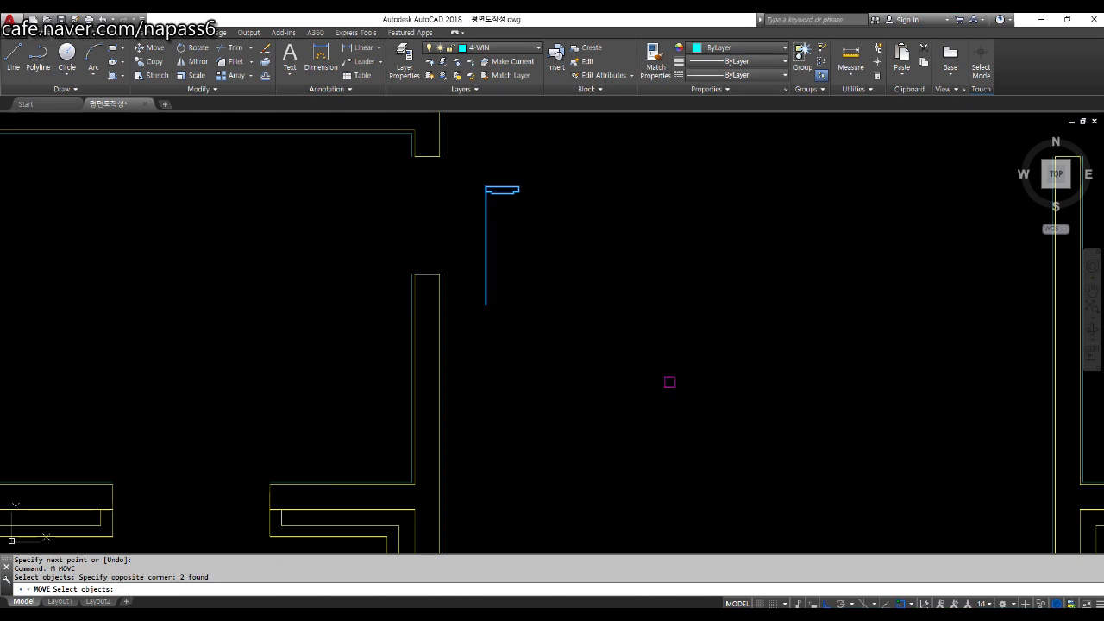
key(Return)
click(660, 354)
click(787, 353)
middle_drag(699, 255, 523, 313)
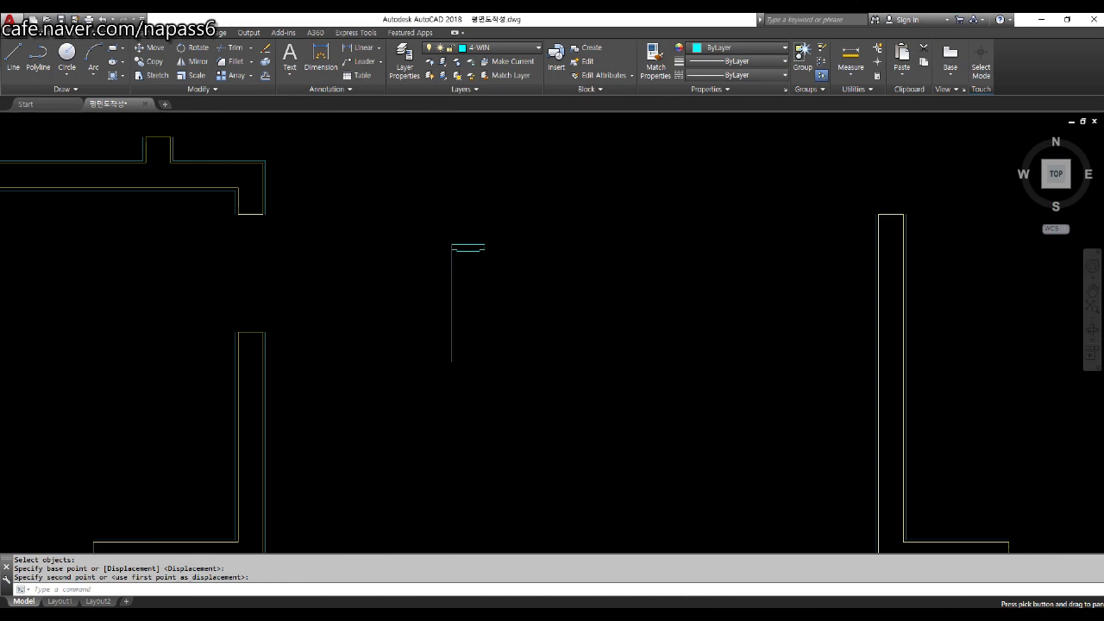
scroll(435, 254, up, 2)
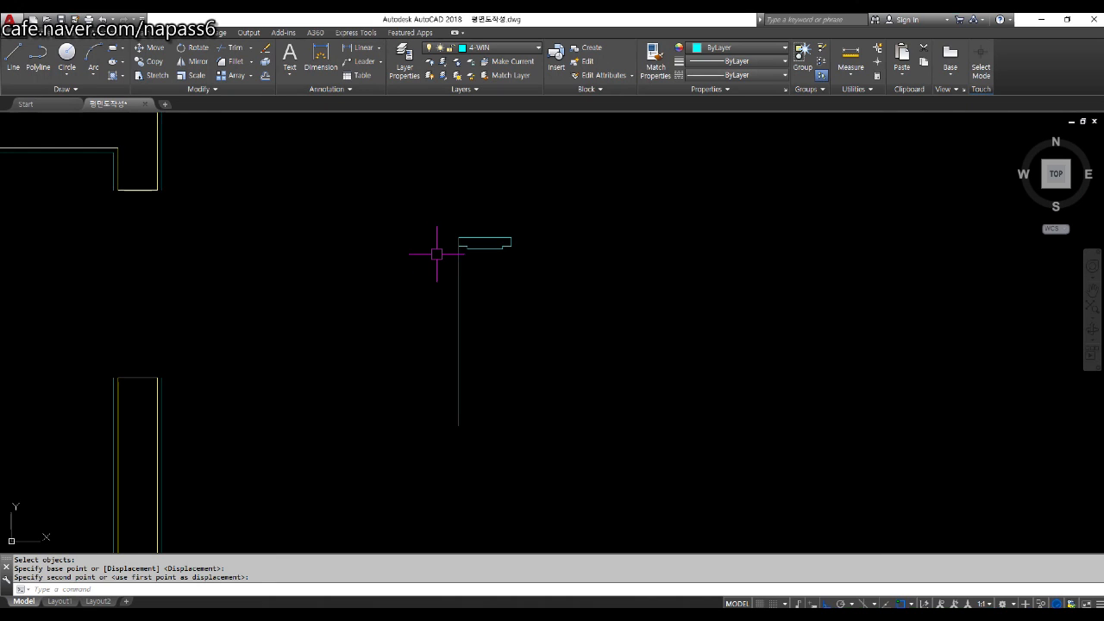
scroll(455, 259, down, 5)
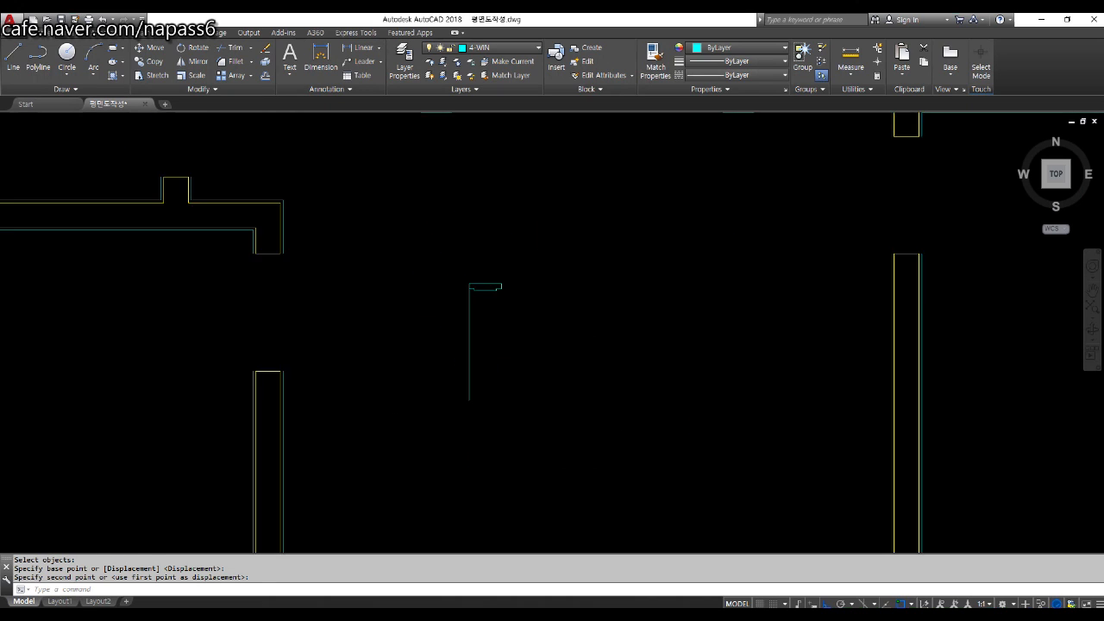
scroll(457, 302, up, 5)
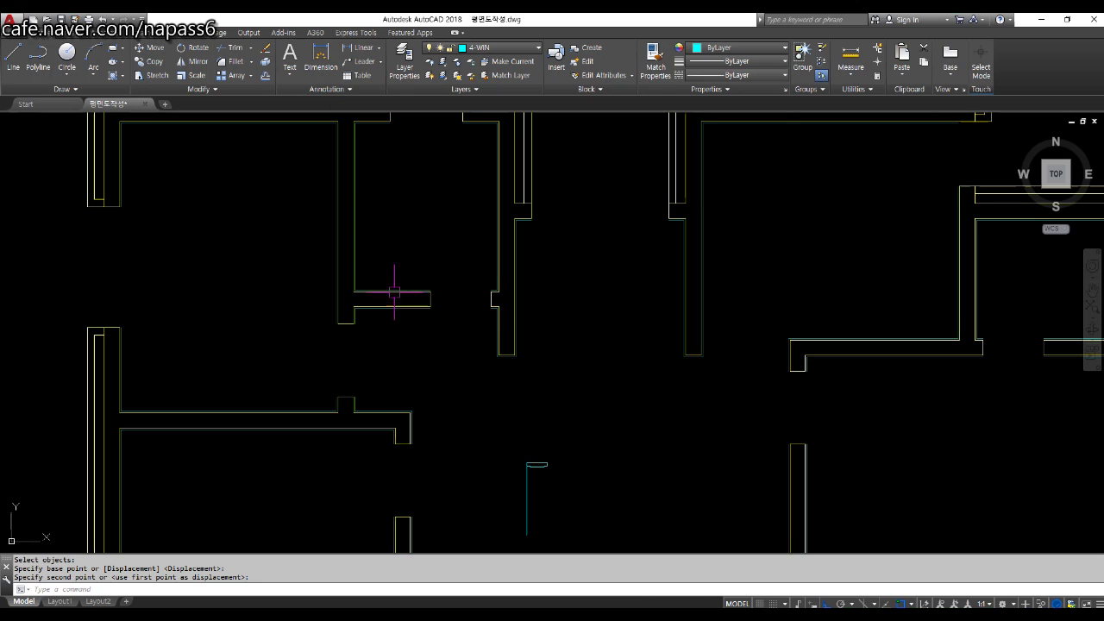
middle_drag(517, 356, 451, 251)
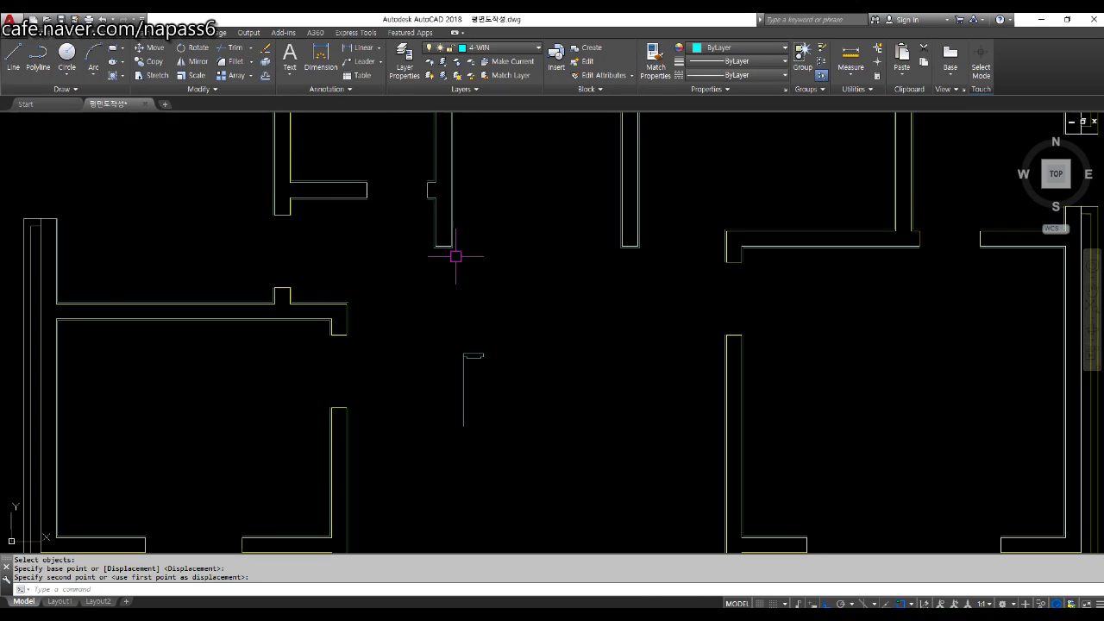
Step: Mirror the jamb profile about a horizontal axis through the 900 line's midpoint, keeping the source profile
click(492, 382)
text(mi)
key(Return)
scroll(470, 378, up, 2)
scroll(470, 378, up, 2)
middle_drag(465, 374, 427, 303)
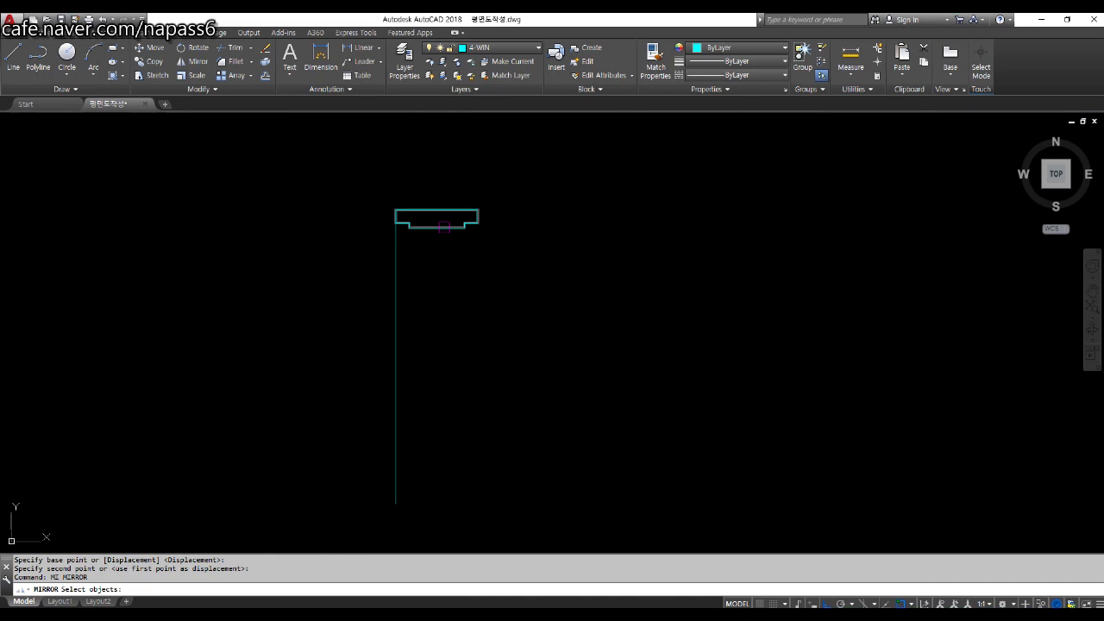
click(438, 227)
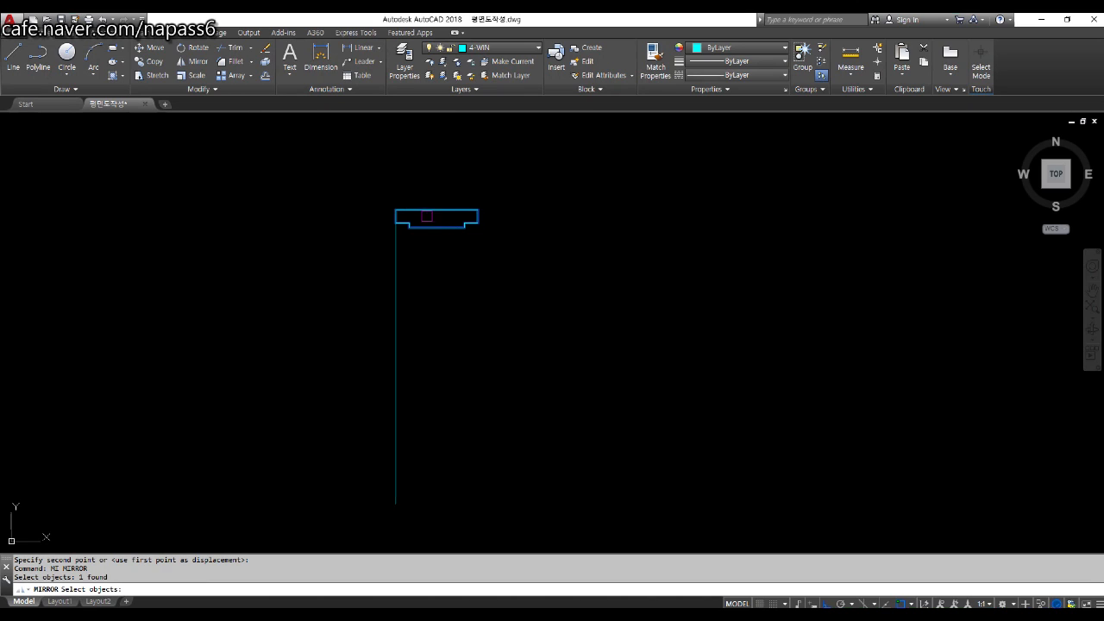
click(396, 225)
key(Return)
scroll(497, 279, down, 1)
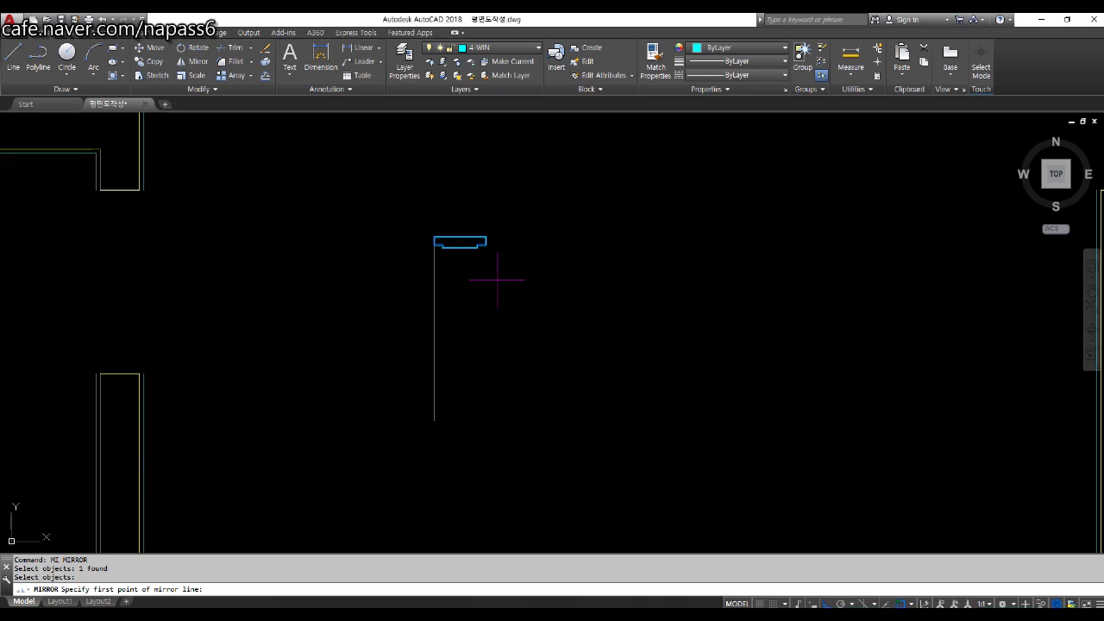
click(434, 329)
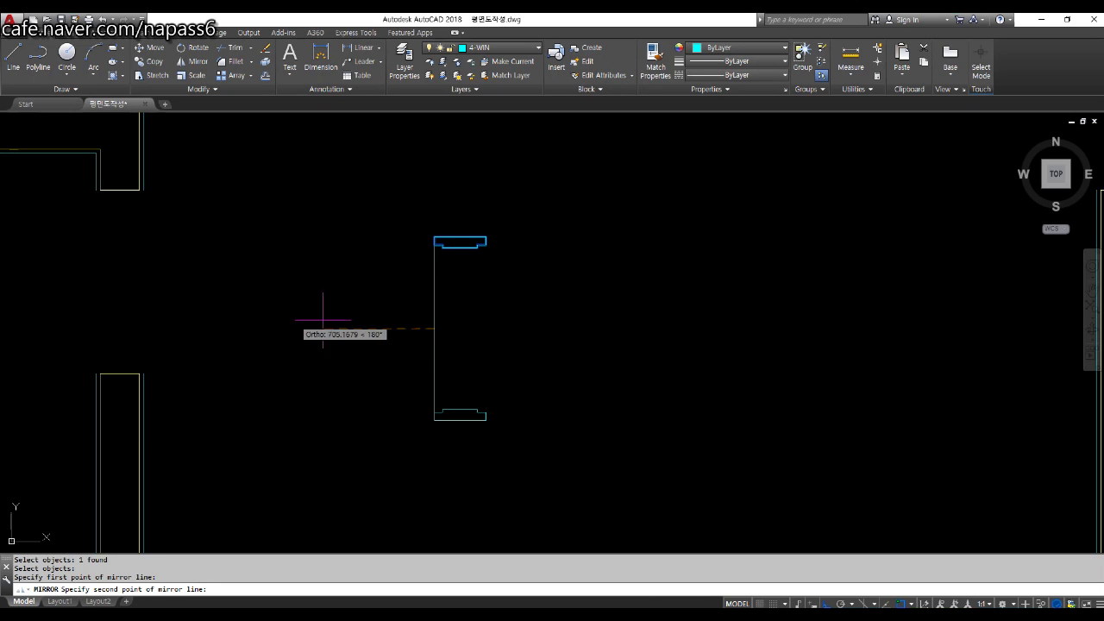
click(558, 329)
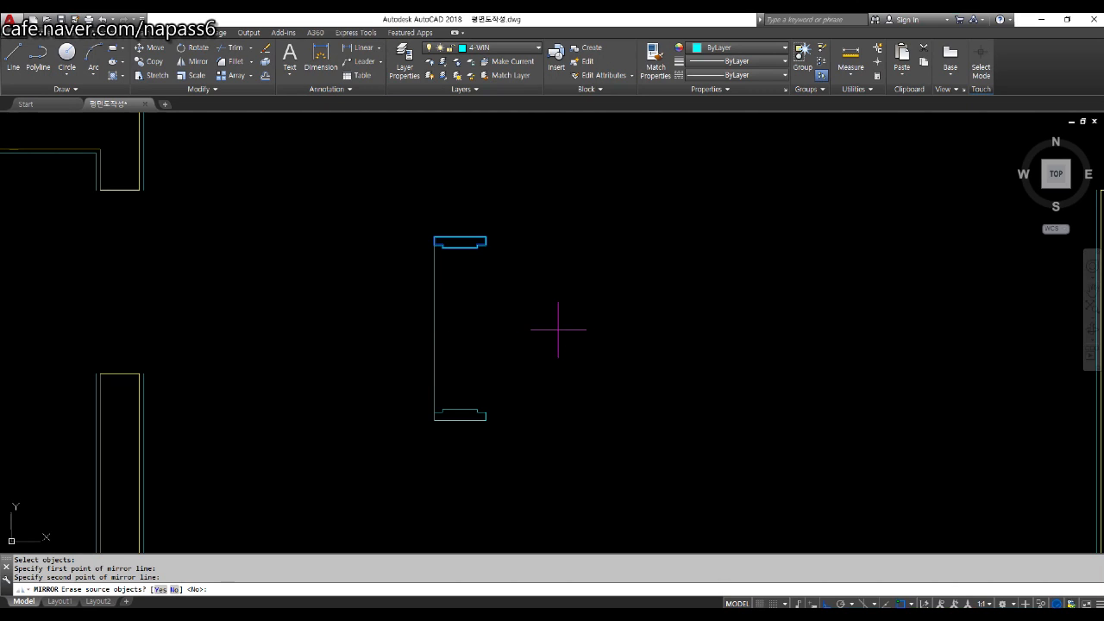
key(Return)
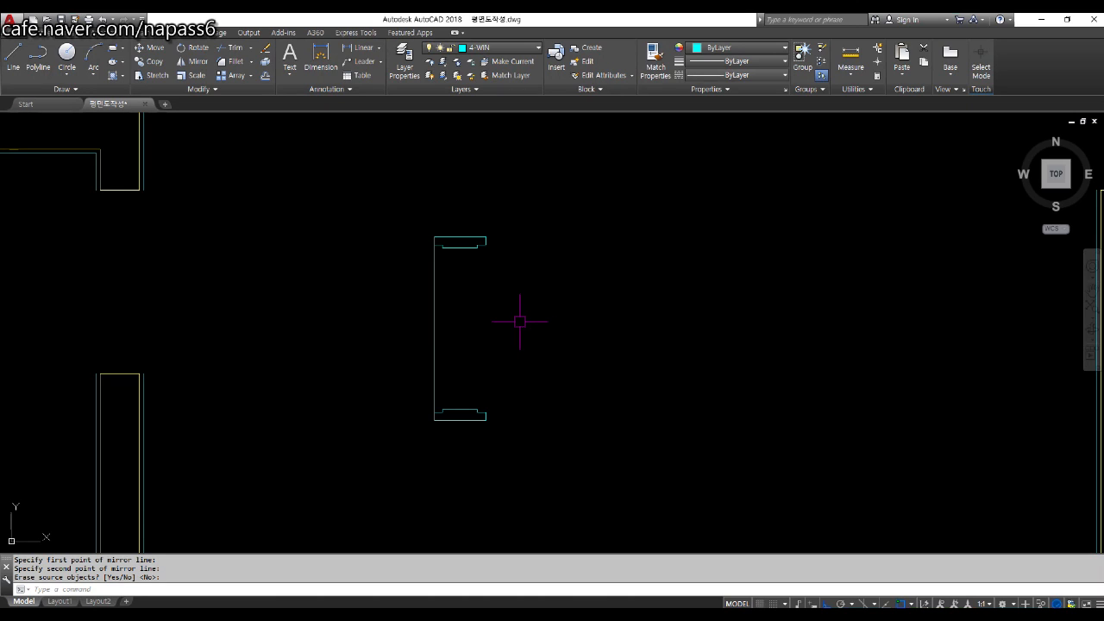
Step: Draw the door leaf rectangle from the upper jamb's outer right notch corner to the lower jamb's inner right notch corner
text(rec)
key(Return)
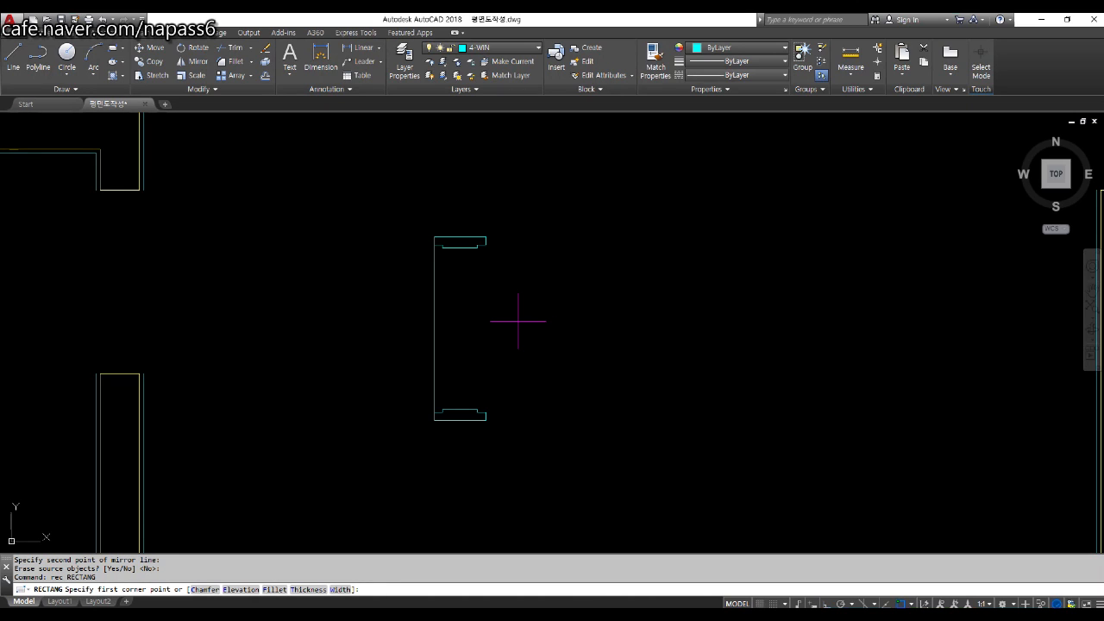
scroll(488, 255, up, 5)
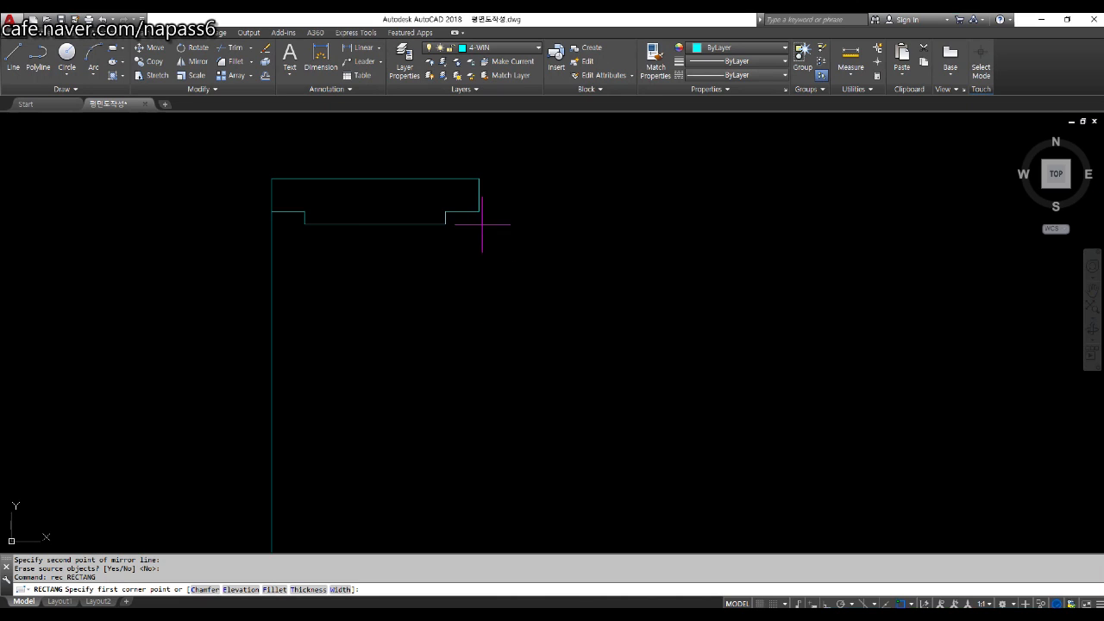
click(478, 210)
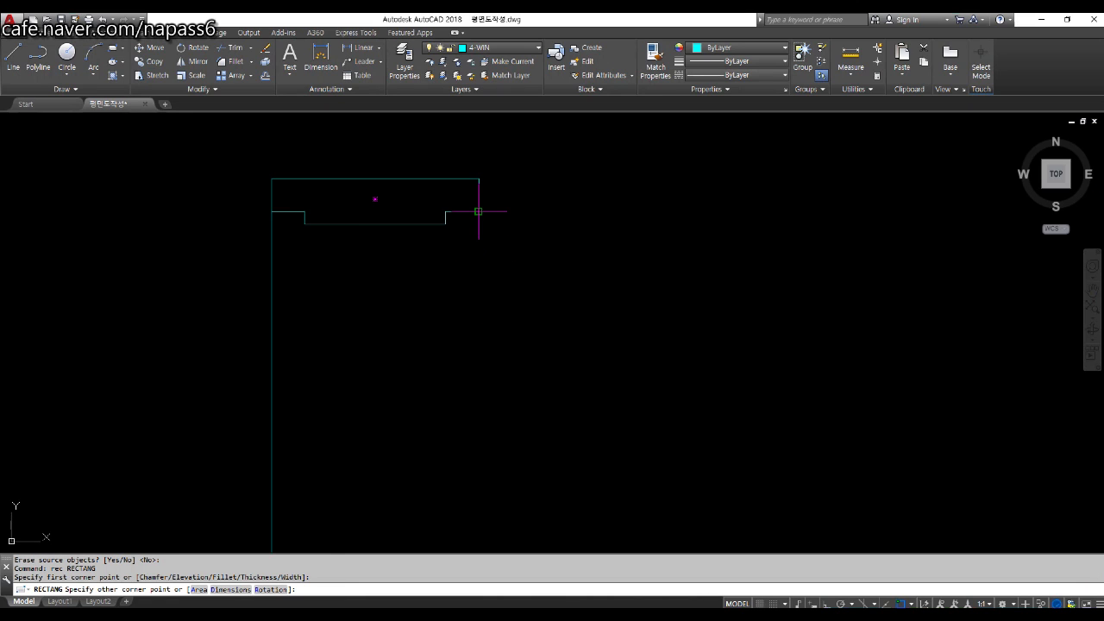
scroll(473, 226, down, 4)
scroll(492, 490, up, 4)
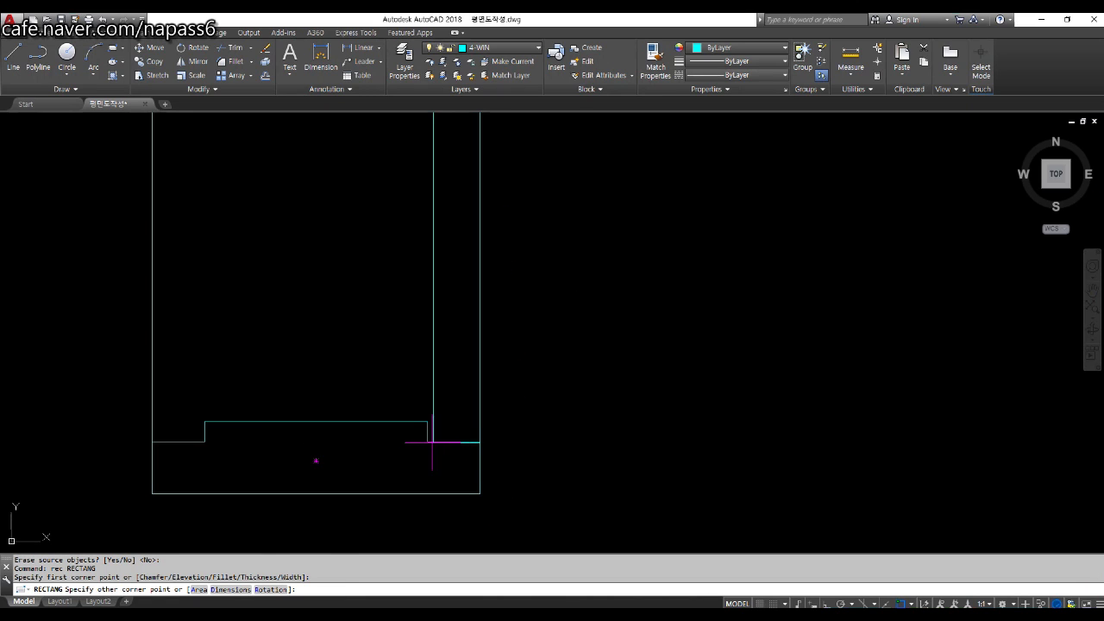
click(477, 475)
scroll(428, 441, down, 6)
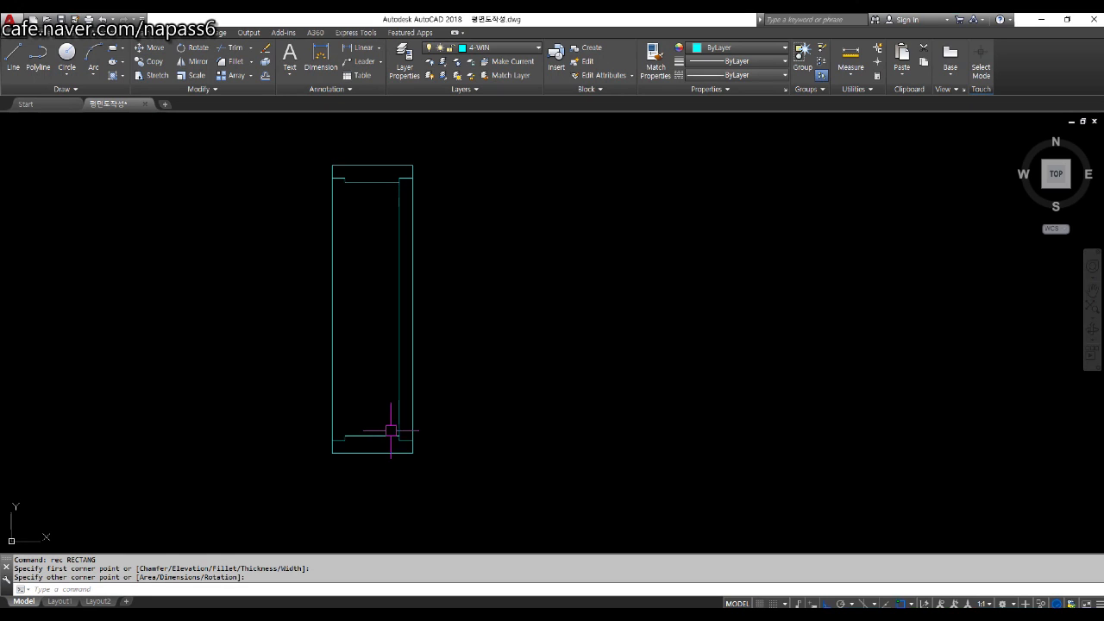
middle_drag(429, 364, 359, 369)
click(332, 285)
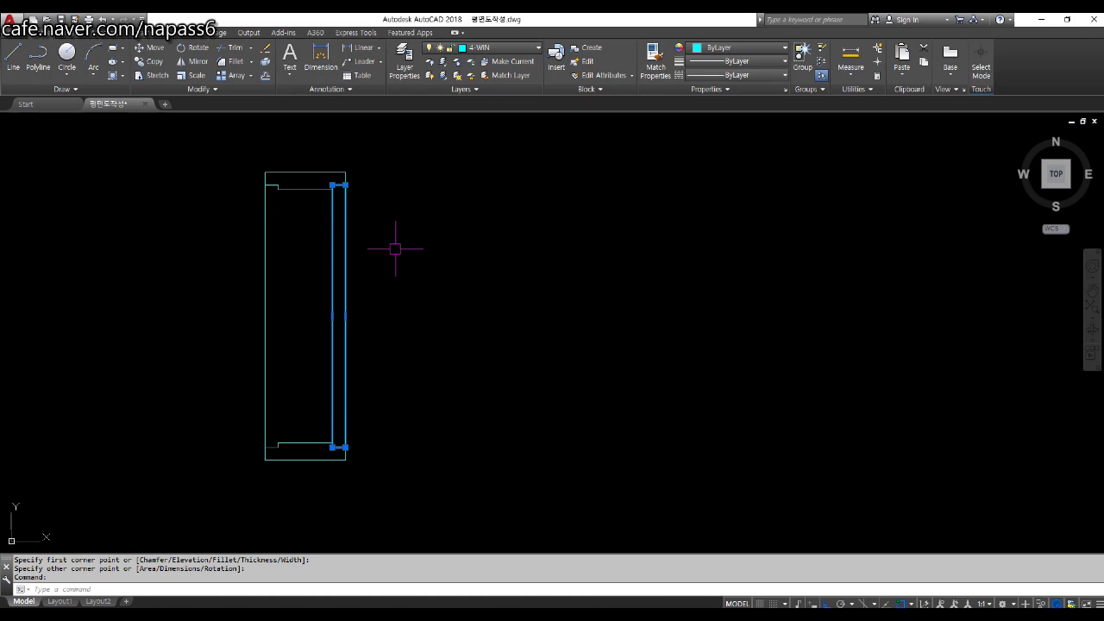
key(Escape)
key(Escape)
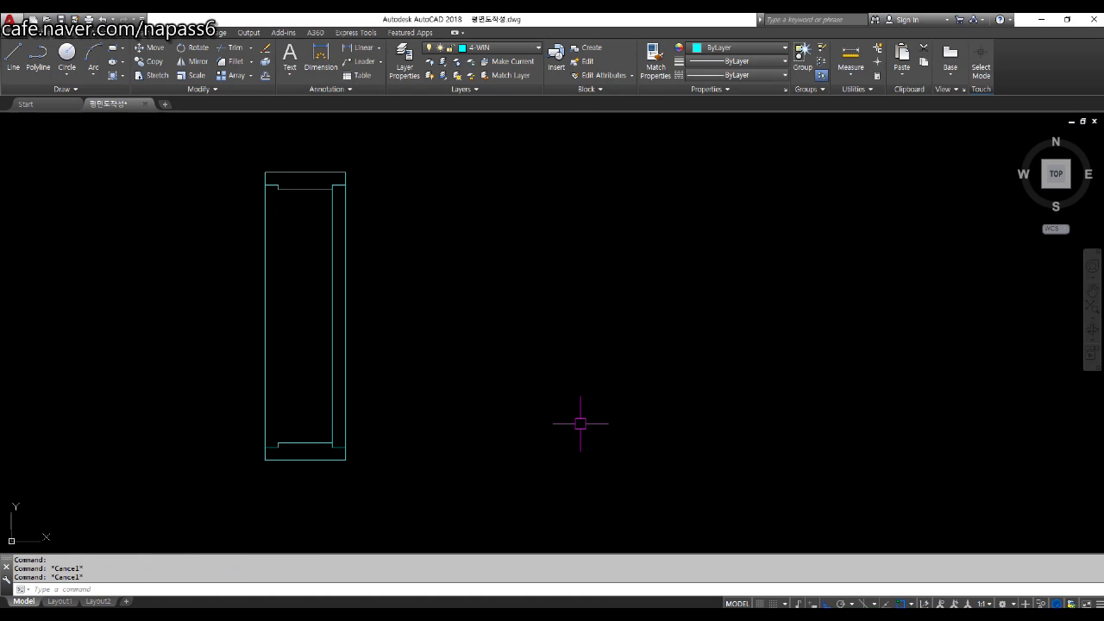
Step: Rotate the door leaf 90° clockwise about its lower-right corner so that it stands open horizontally
text(RO)
key(Return)
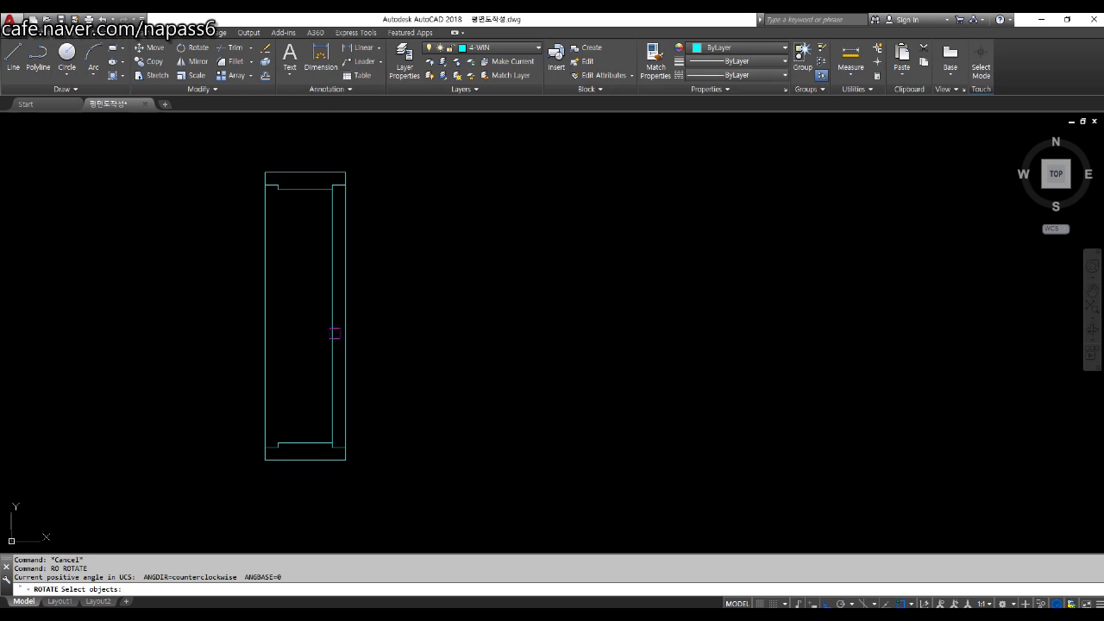
click(328, 260)
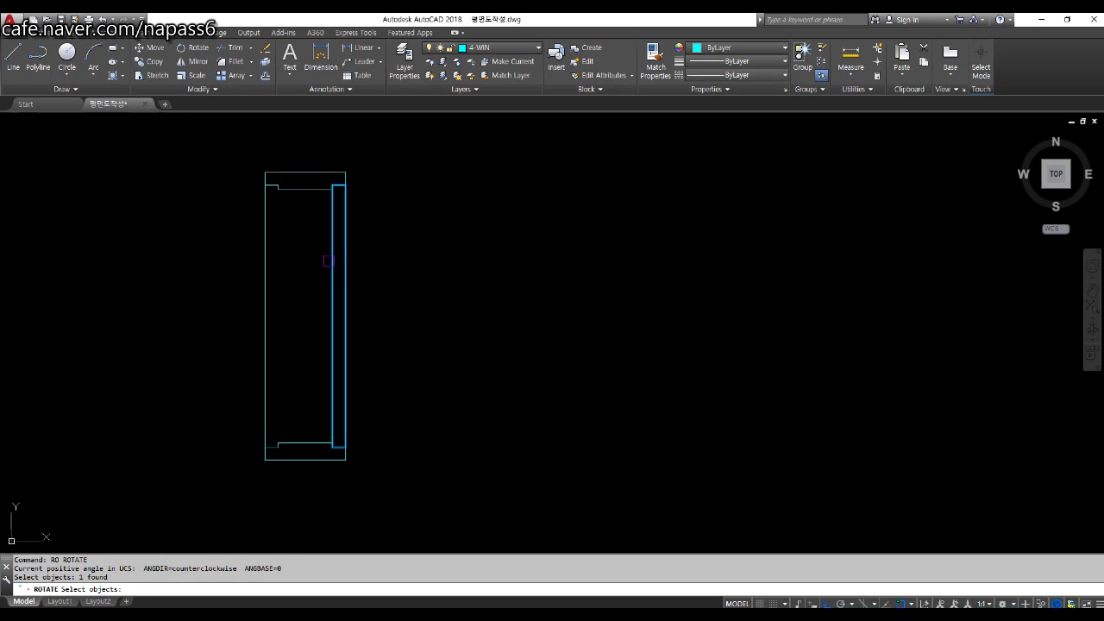
key(Return)
scroll(363, 487, up, 4)
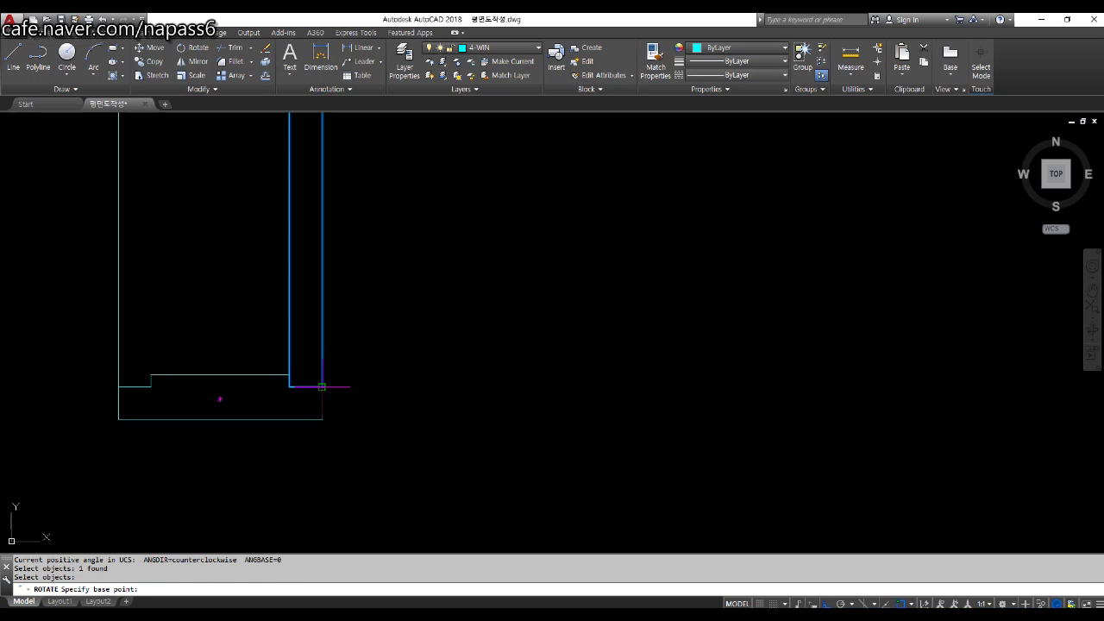
click(322, 387)
scroll(328, 380, down, 6)
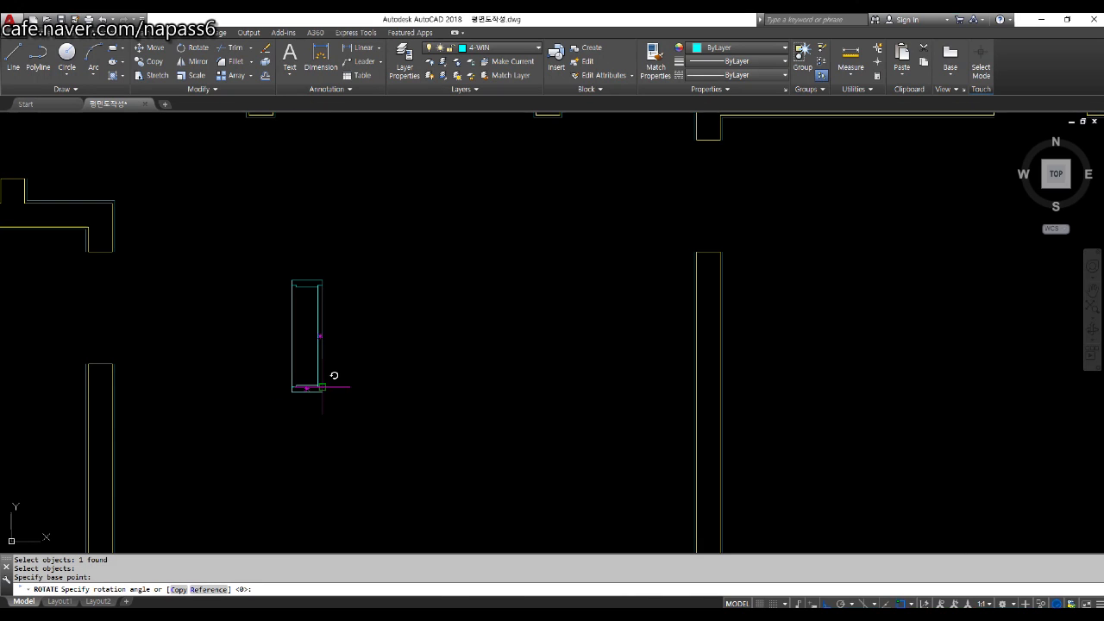
click(358, 464)
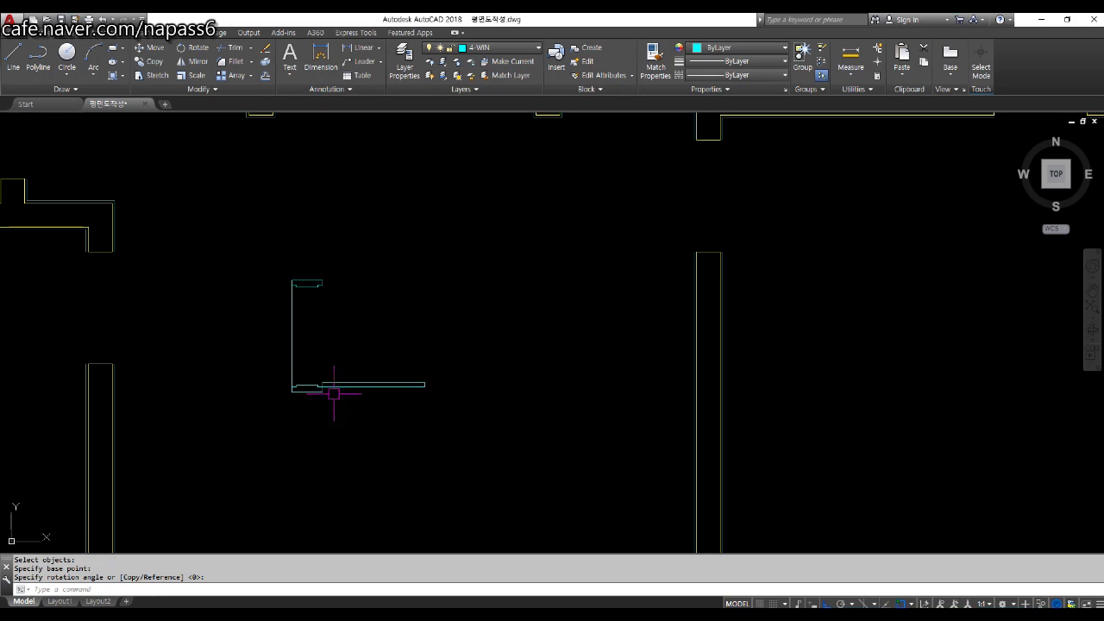
Step: Draw a circle centred on the open leaf's lower hinge corner, with its radius reaching the upper jamb's outer right notch corner
scroll(338, 391, up, 2)
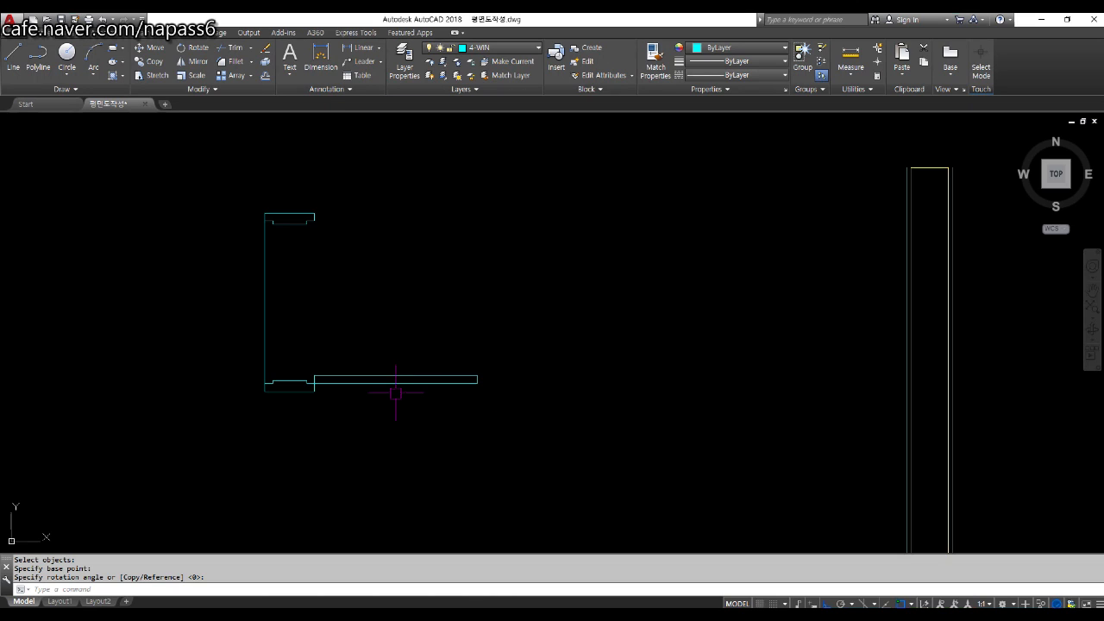
text(c)
key(Return)
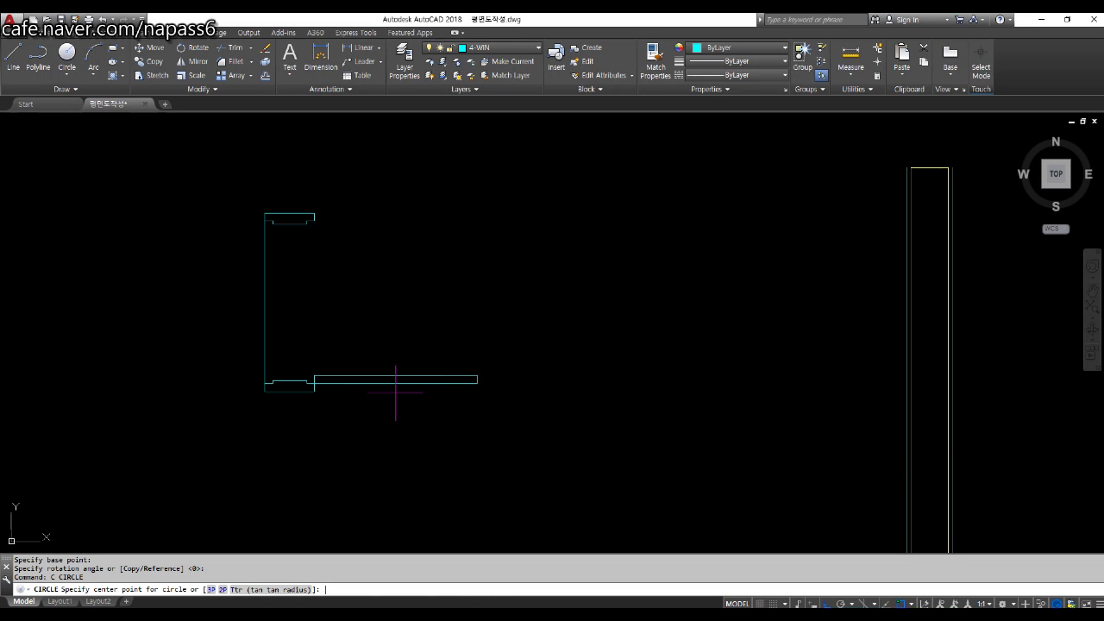
scroll(290, 384, up, 4)
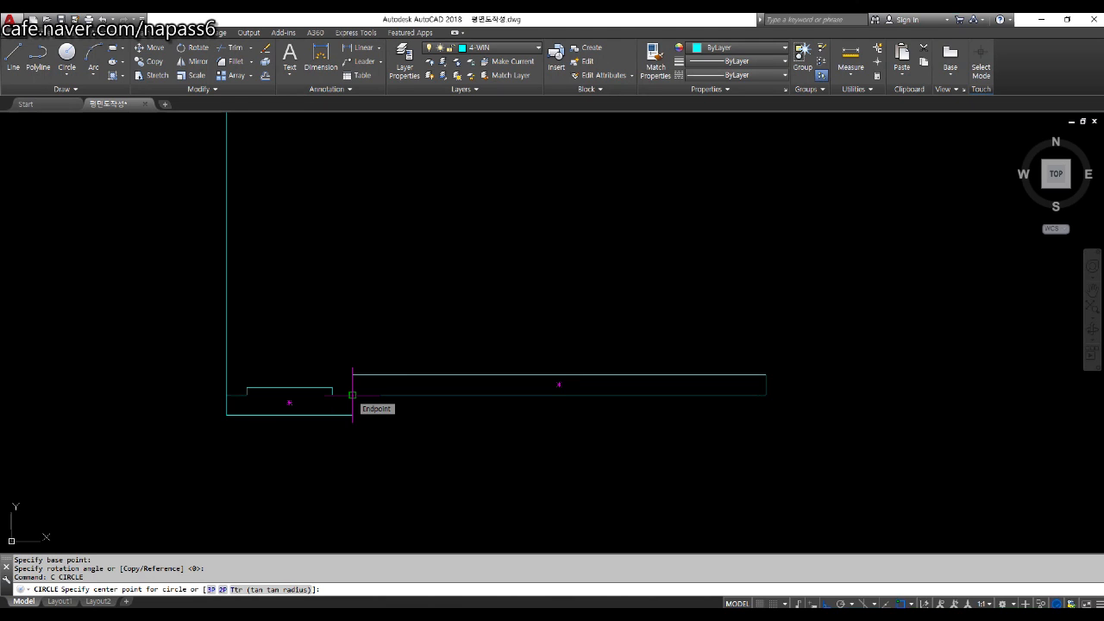
click(352, 394)
scroll(352, 389, down, 3)
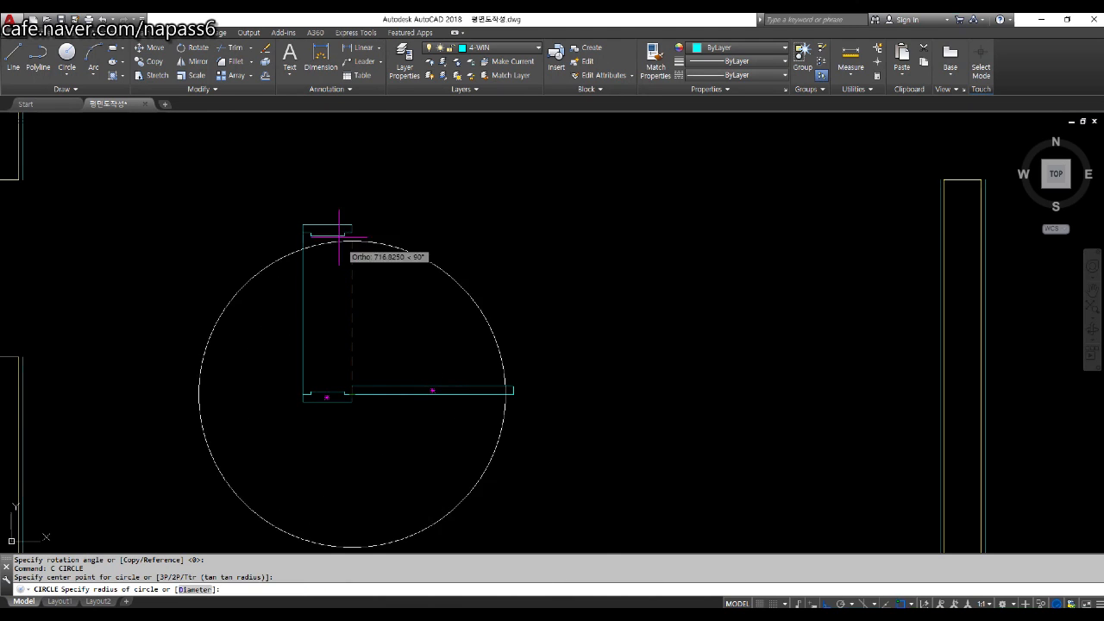
scroll(353, 231, up, 3)
click(369, 231)
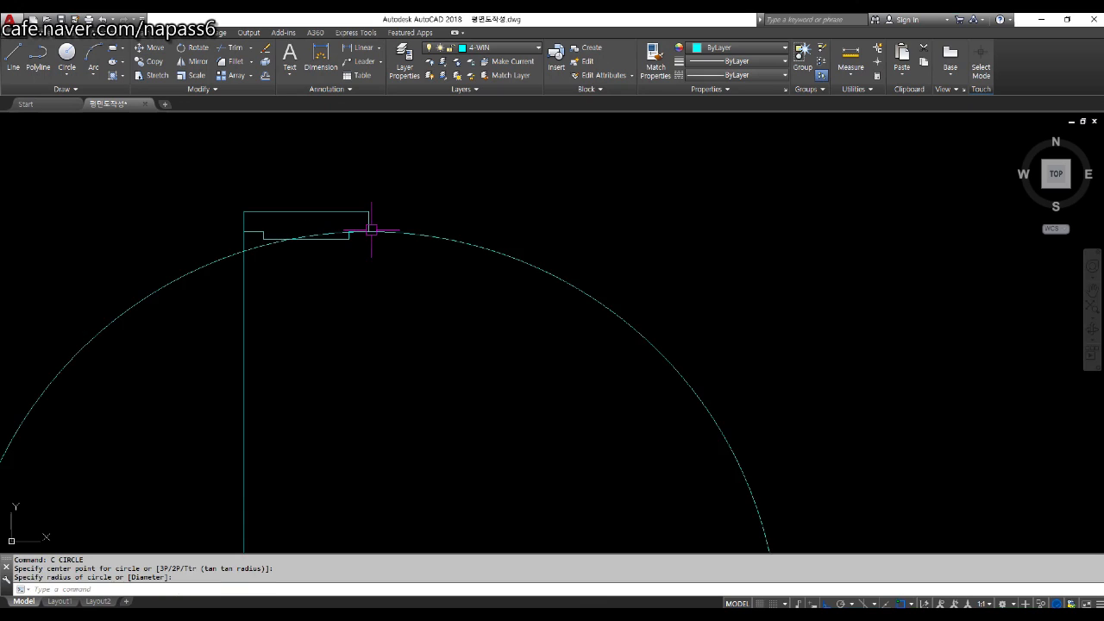
Step: Trim the circle down to the quarter swing arc between the upper jamb's right edge and the free end of the leaf
scroll(368, 231, down, 5)
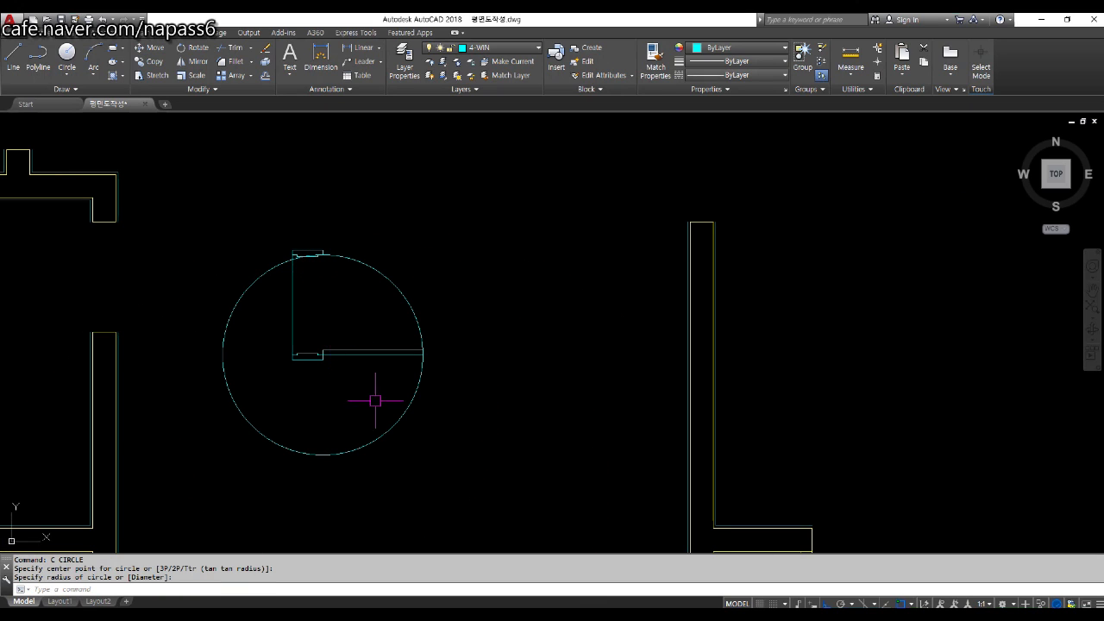
text(tr)
key(Return)
key(Return)
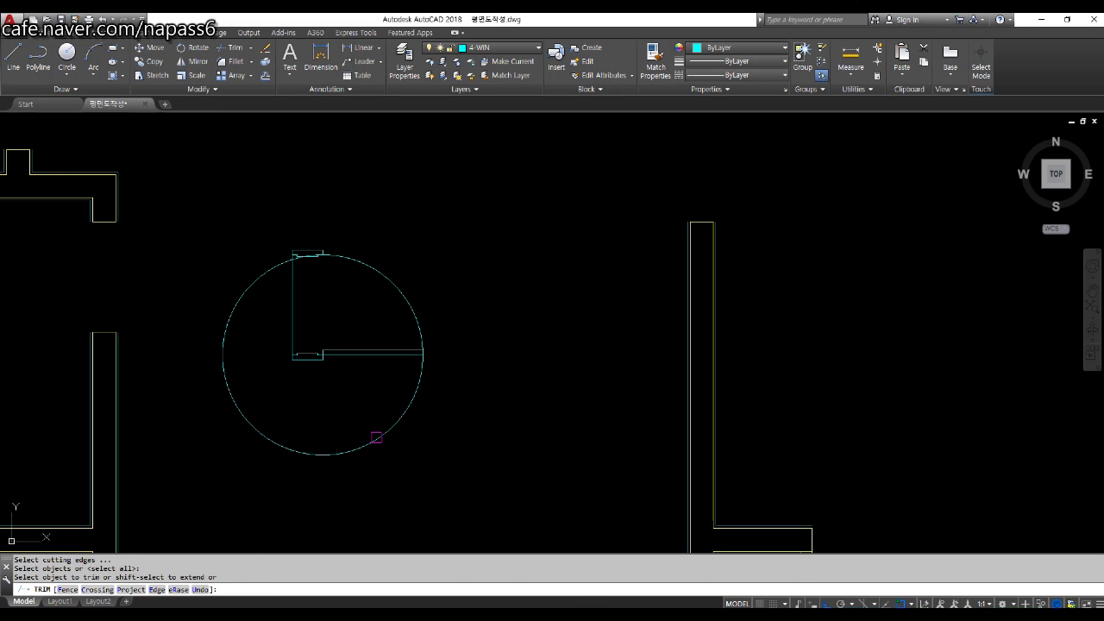
click(376, 437)
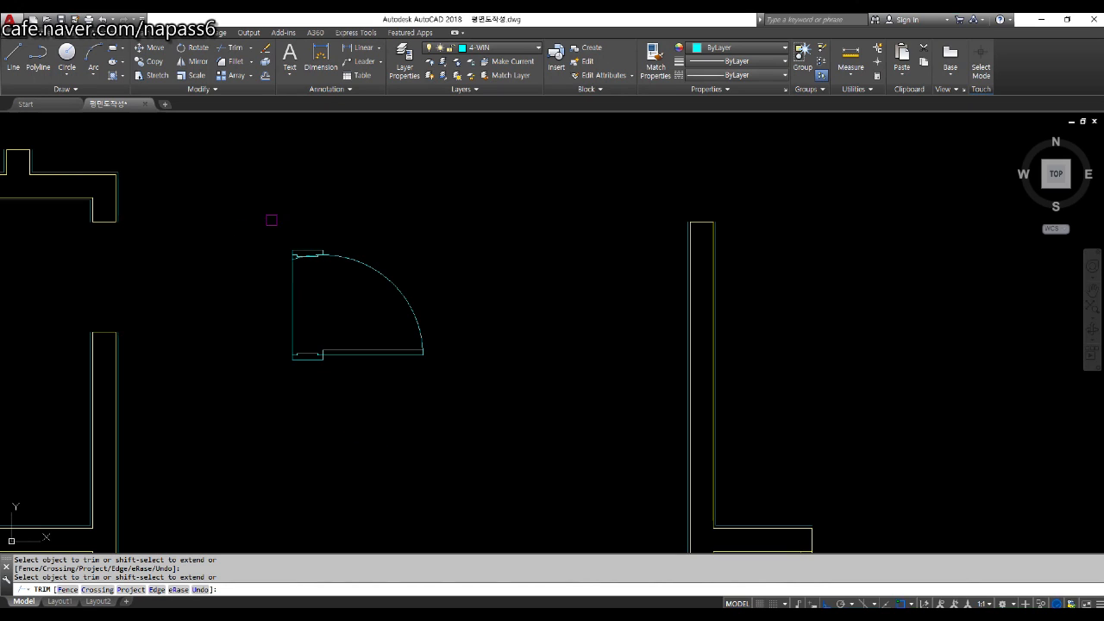
scroll(295, 241, up, 5)
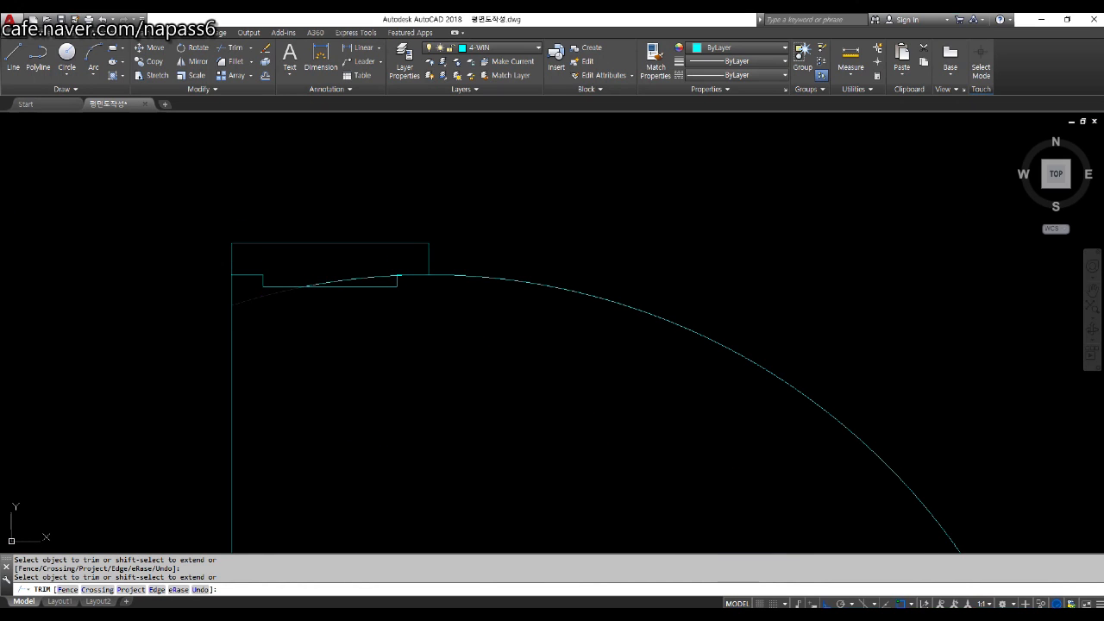
scroll(409, 280, up, 6)
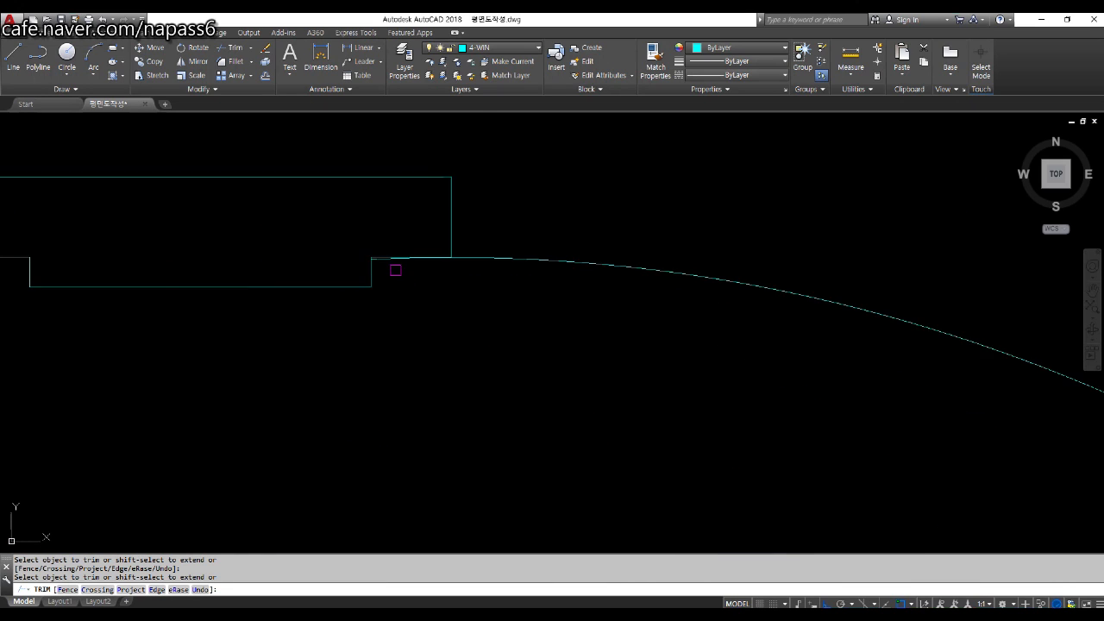
scroll(349, 250, down, 6)
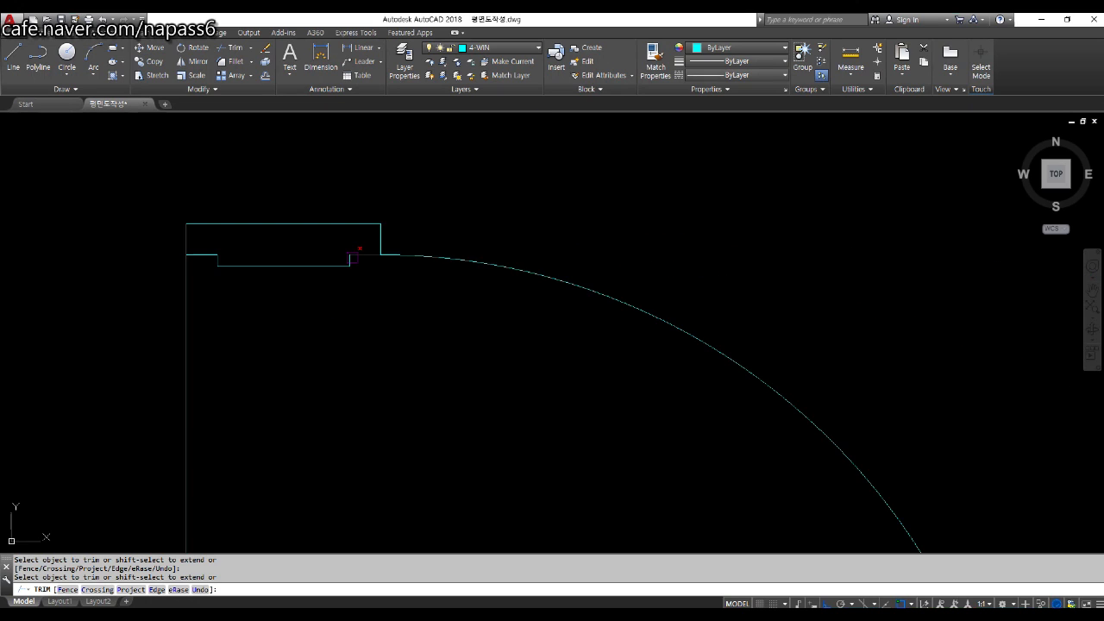
key(space)
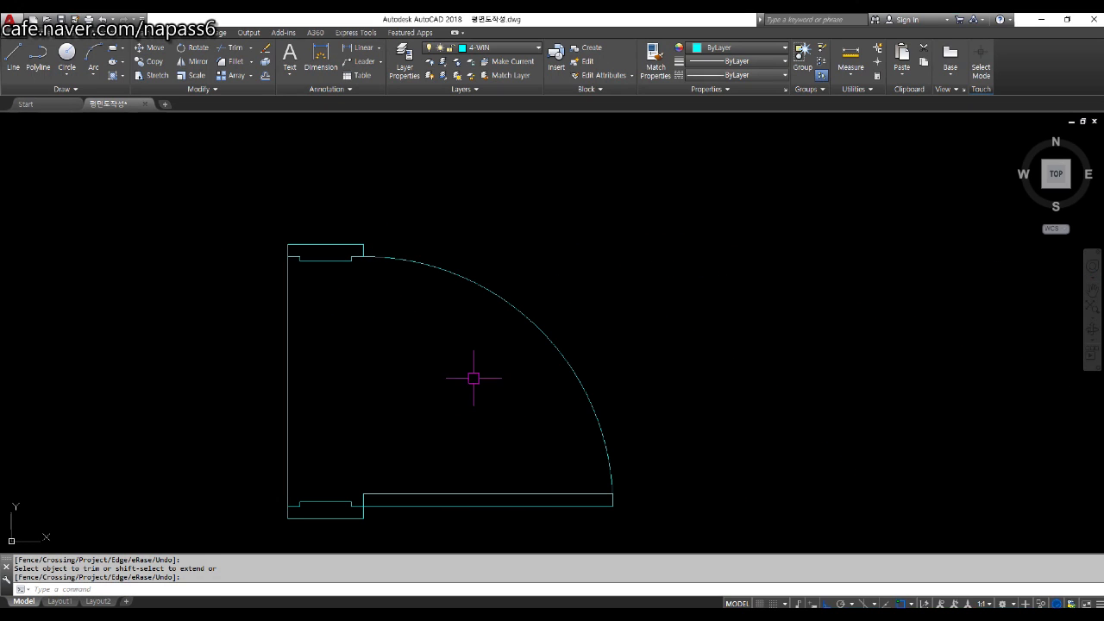
Step: Copy the complete door with its frame and swing arc straight down by about 2100
middle_drag(473, 378, 369, 307)
scroll(509, 420, up, 6)
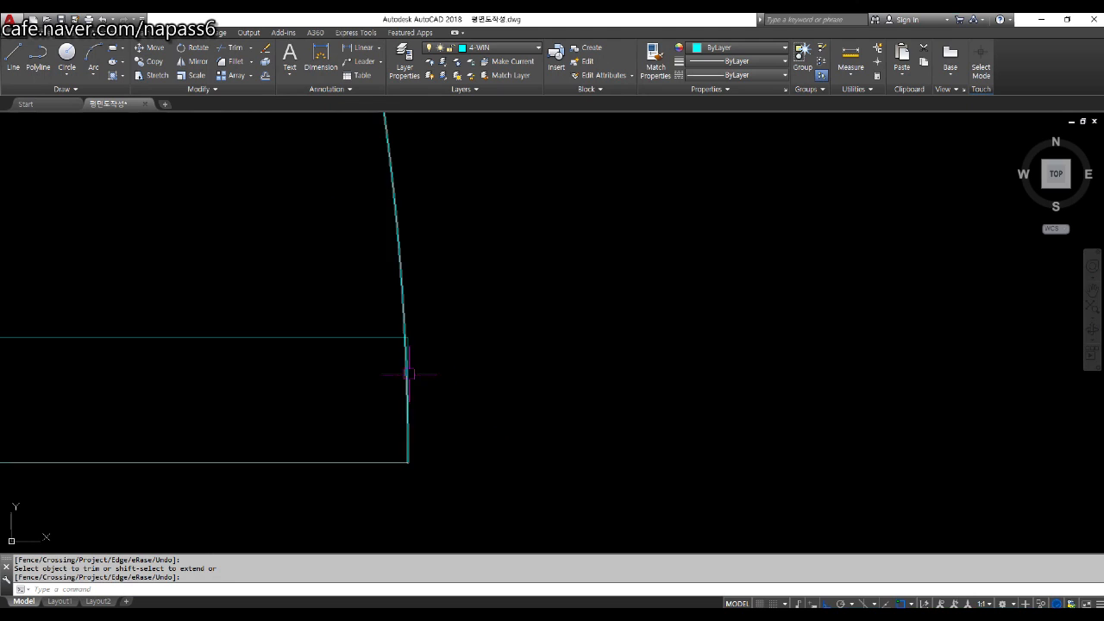
scroll(440, 388, down, 6)
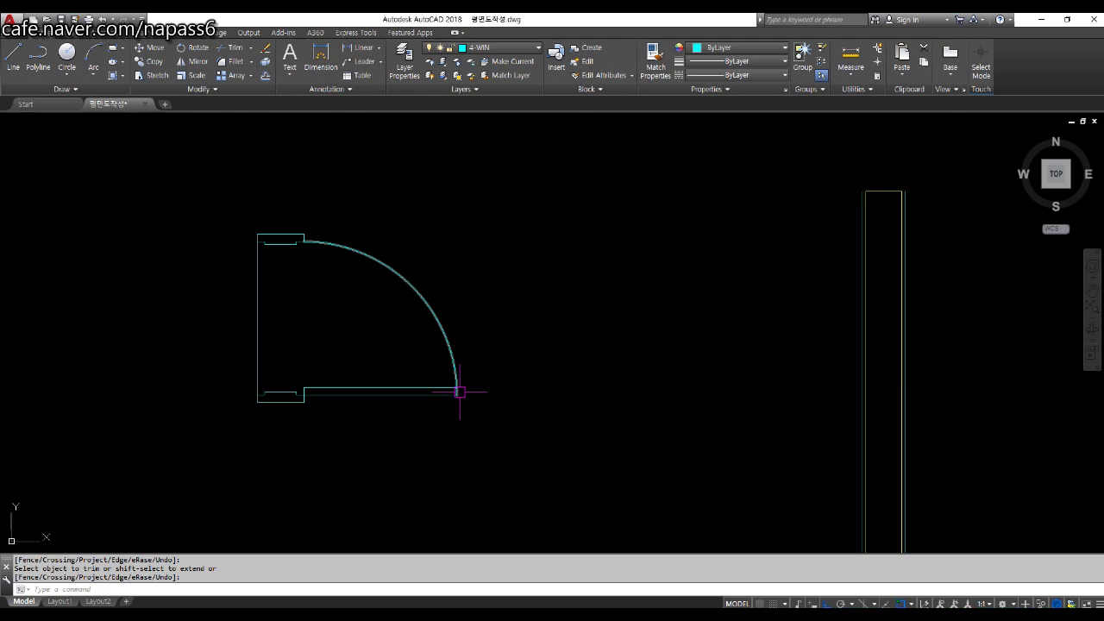
middle_drag(456, 408, 451, 394)
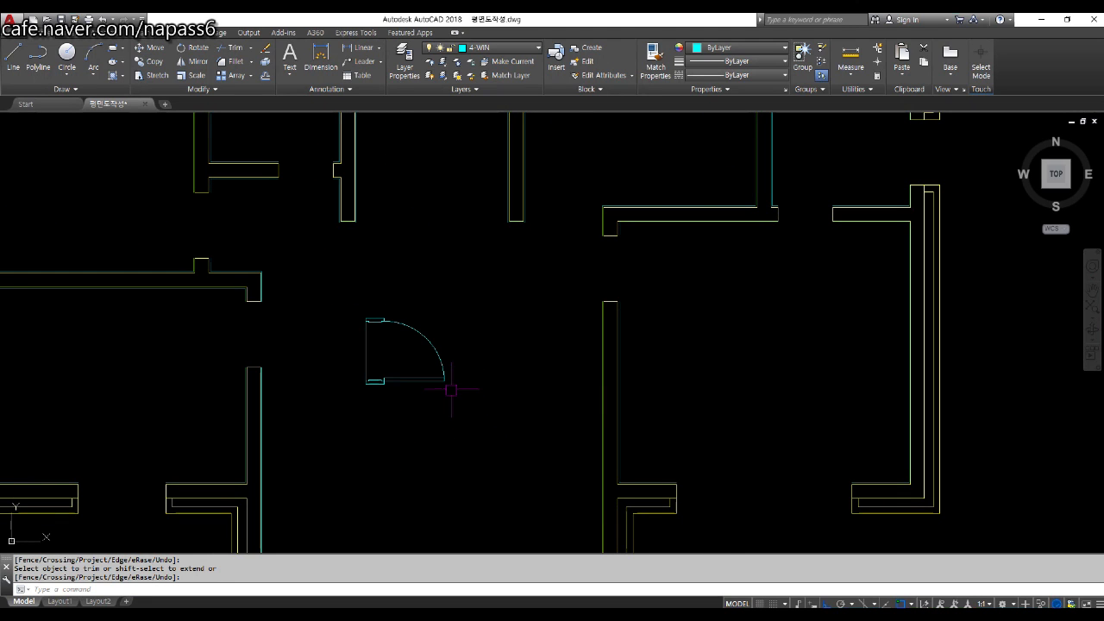
text(co)
key(Return)
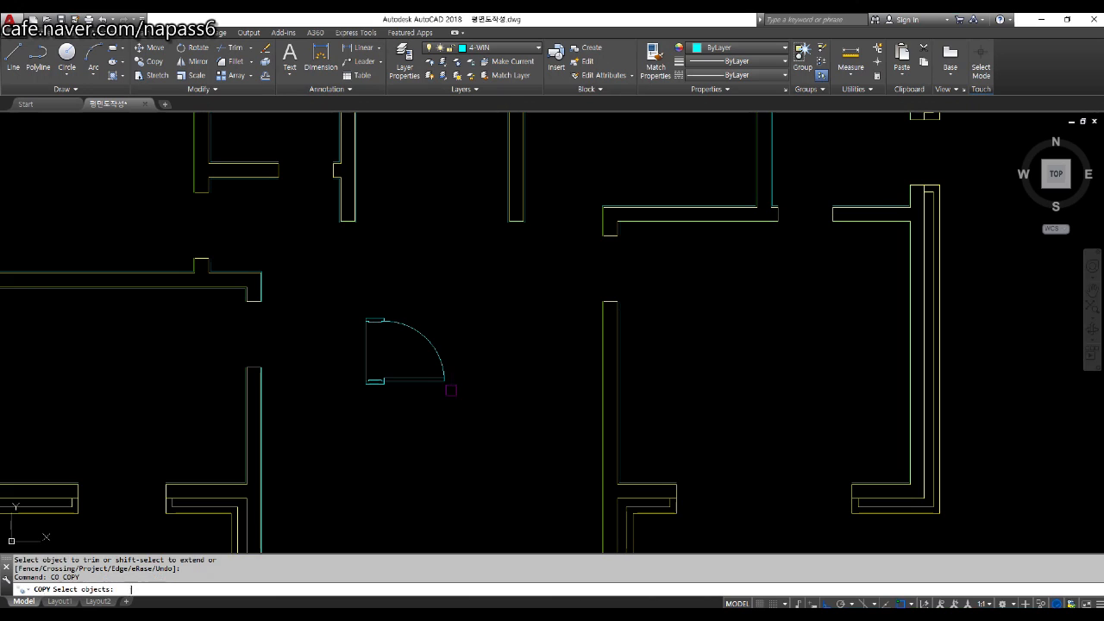
click(332, 296)
click(493, 420)
key(Return)
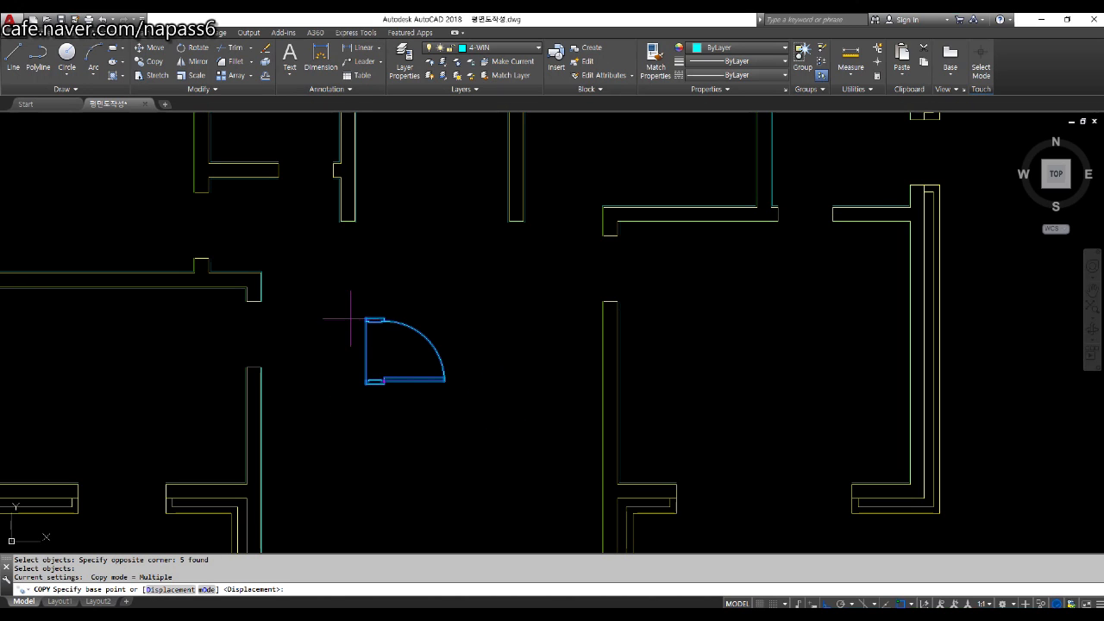
middle_drag(497, 416, 497, 371)
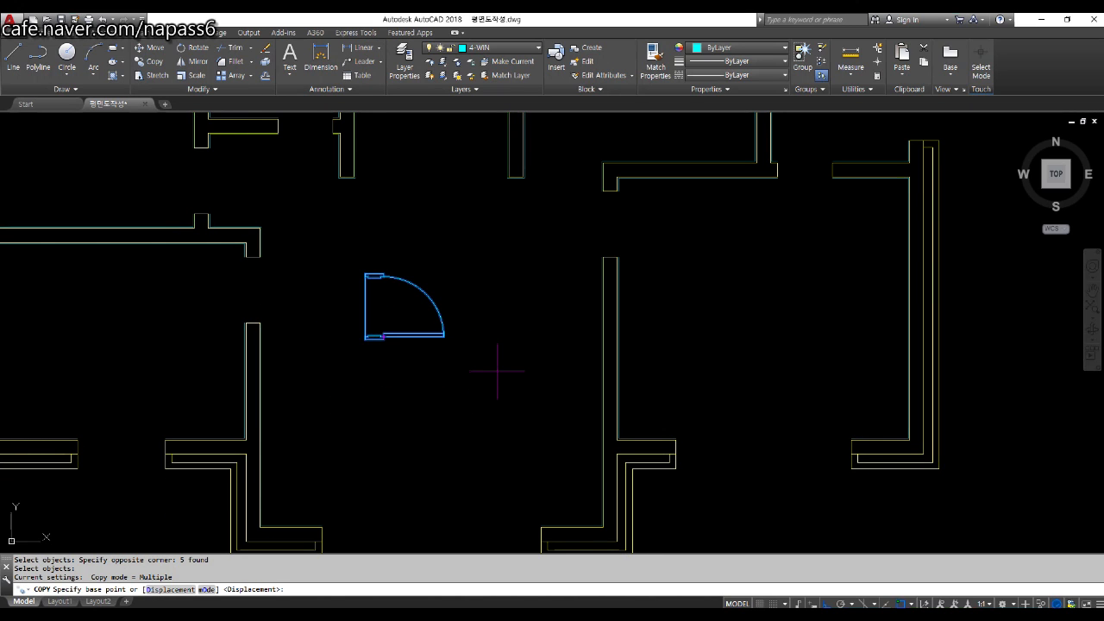
click(497, 332)
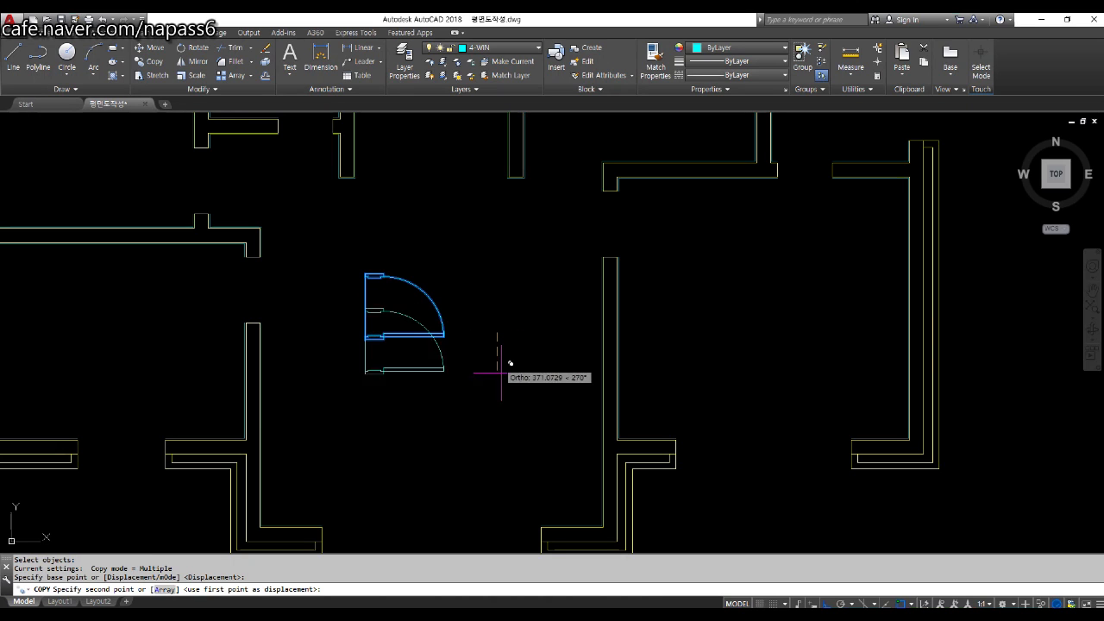
click(509, 484)
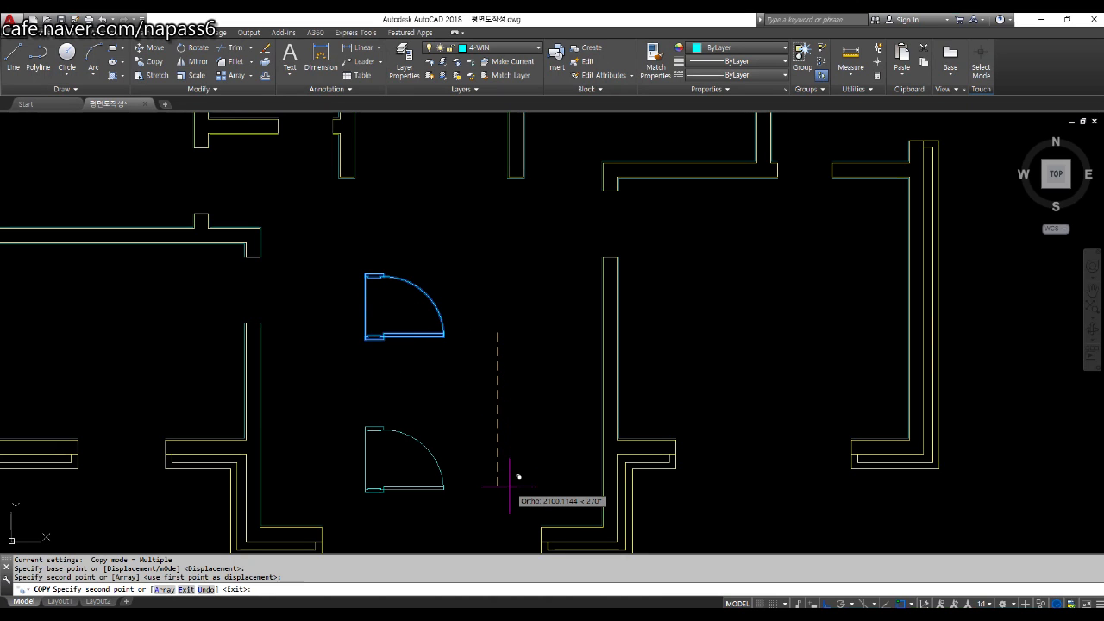
key(Return)
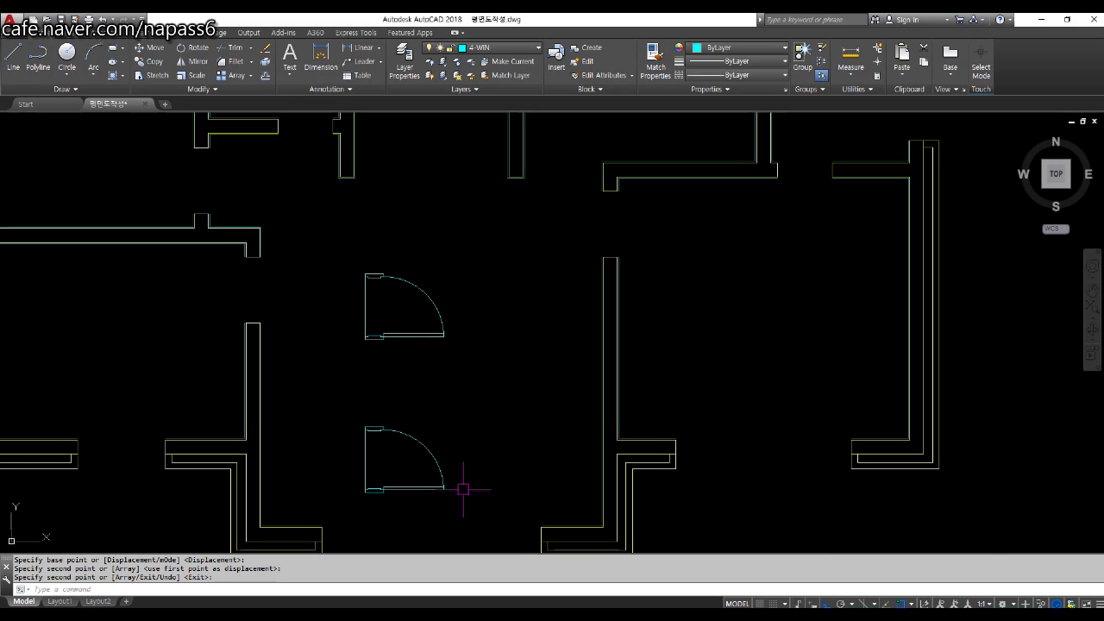
Step: Rotate the upper door assembly 180° about a point inside it so that it opens to the left
middle_drag(435, 439, 512, 458)
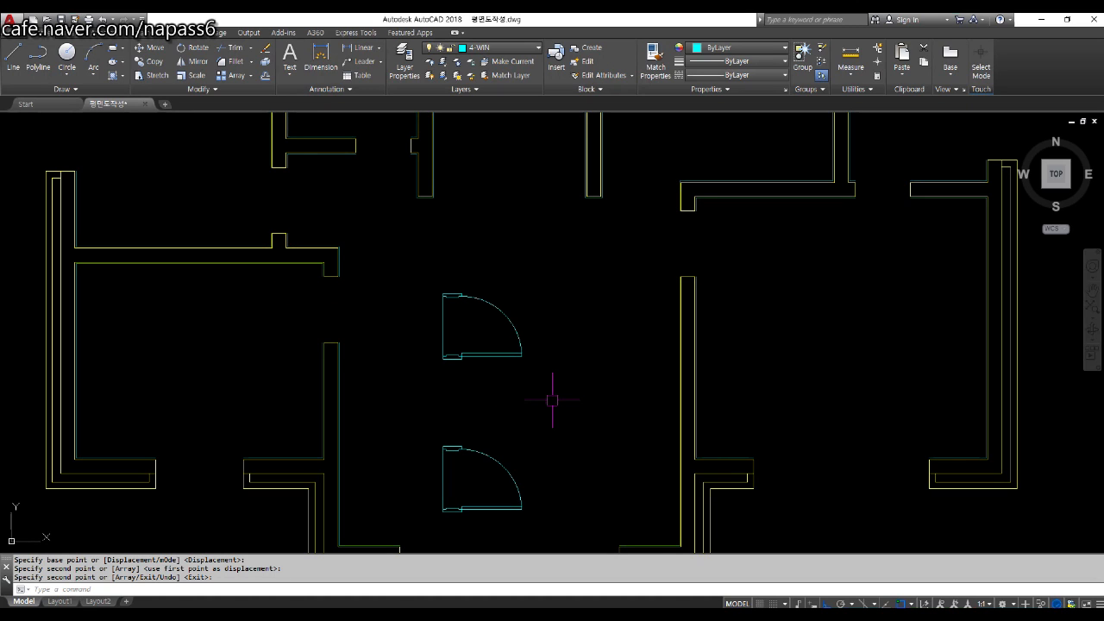
text(o)
key(Return)
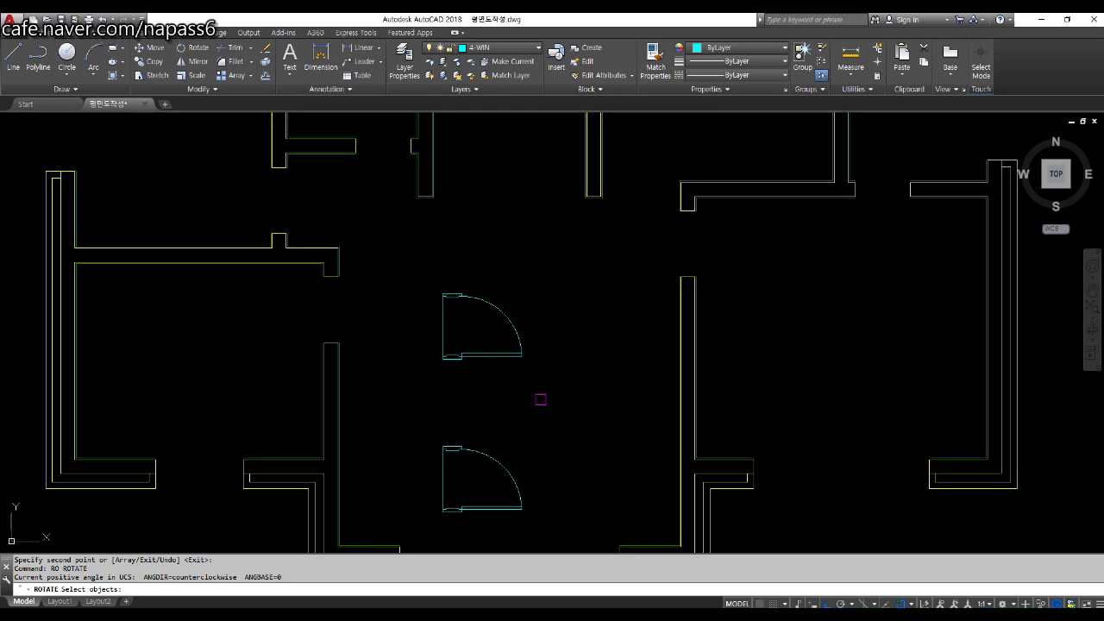
click(400, 265)
click(569, 395)
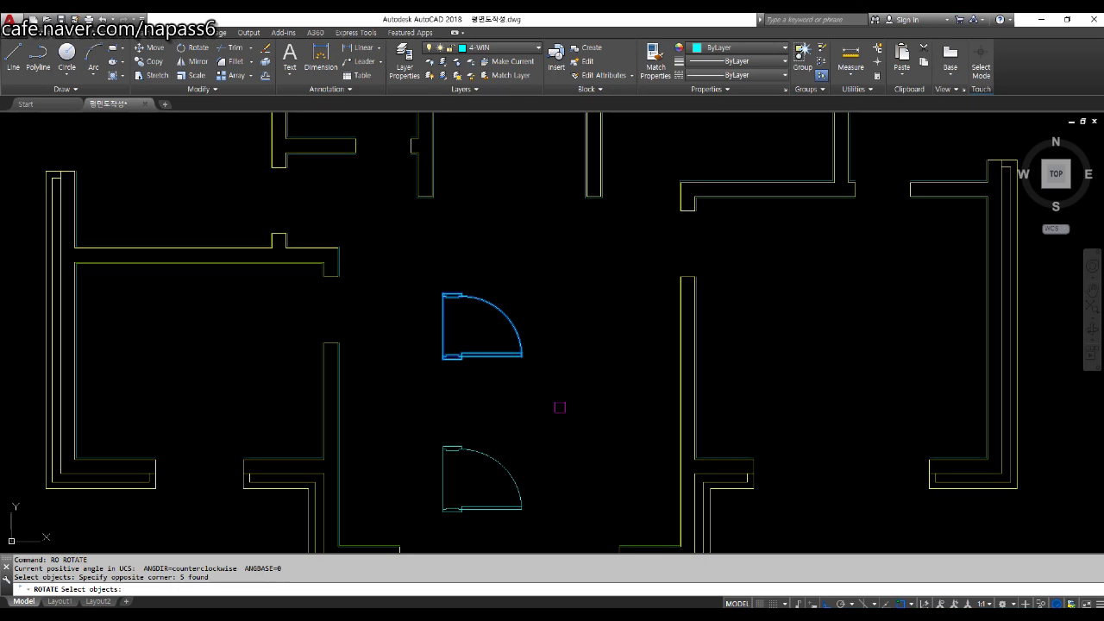
key(Return)
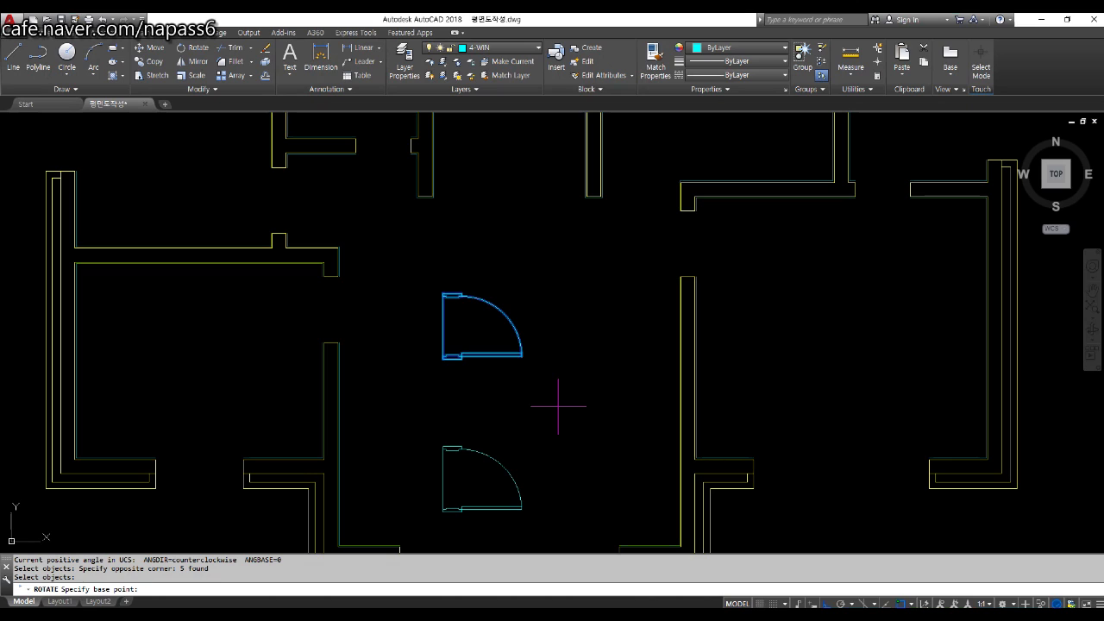
scroll(481, 329, up, 2)
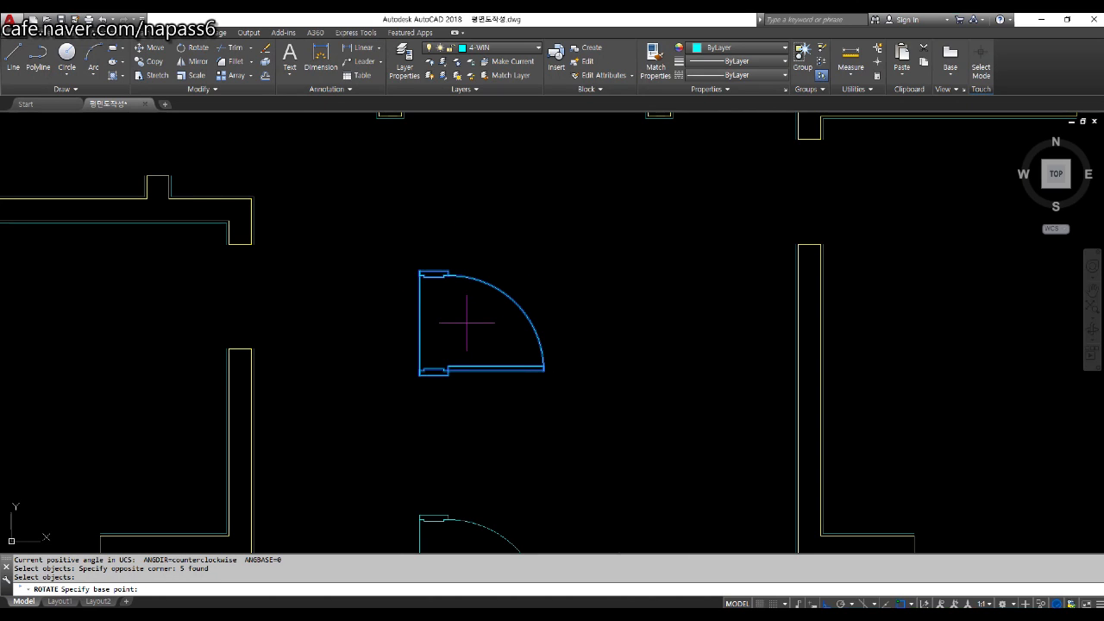
click(467, 323)
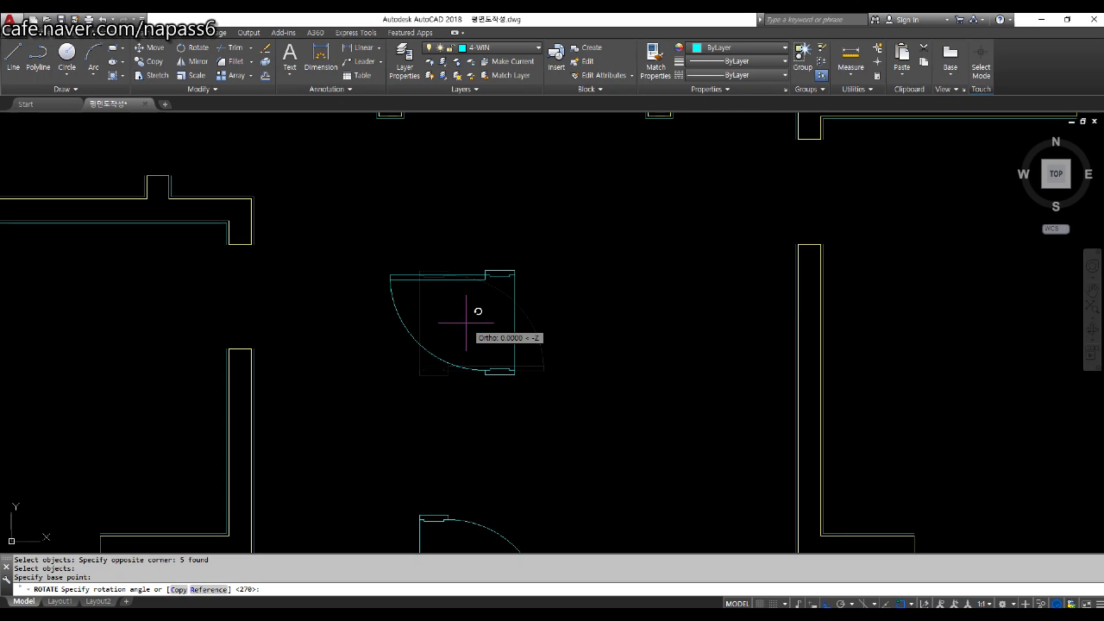
click(321, 327)
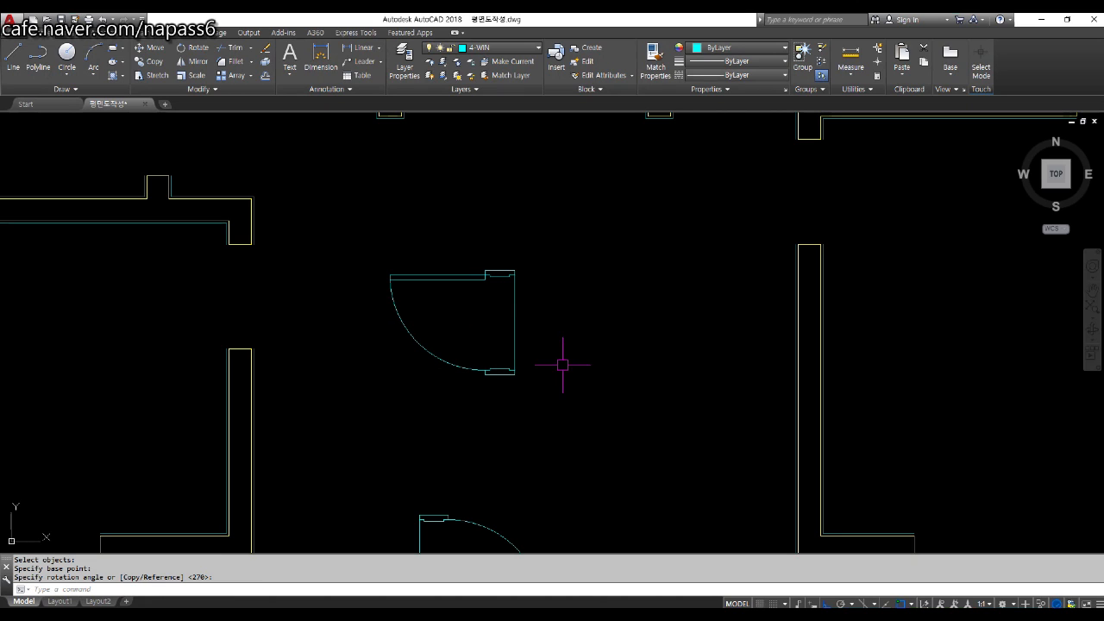
Step: Move the left-opening door from the midpoint of its upper jamb's top edge to the midpoint of the wall end above the lower-left room's doorway
text(m)
key(Return)
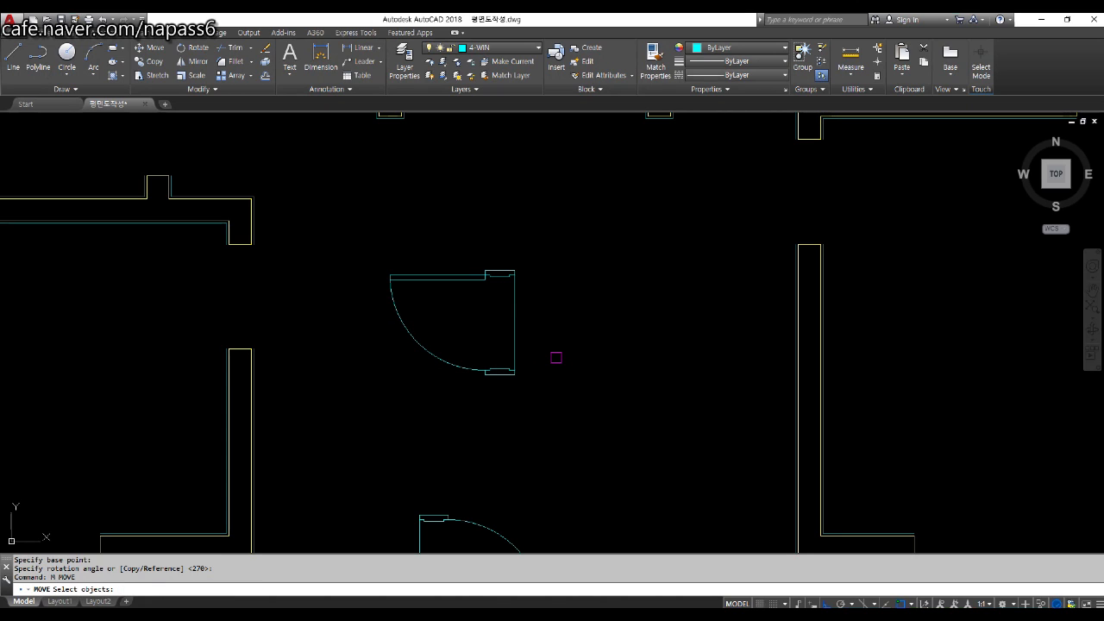
click(325, 228)
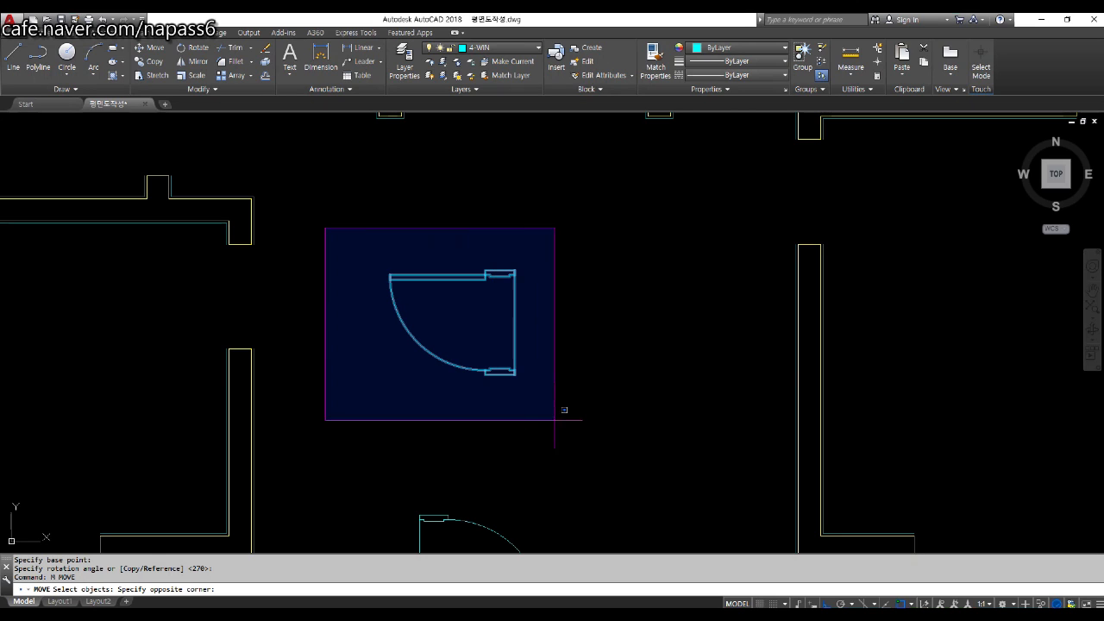
click(571, 432)
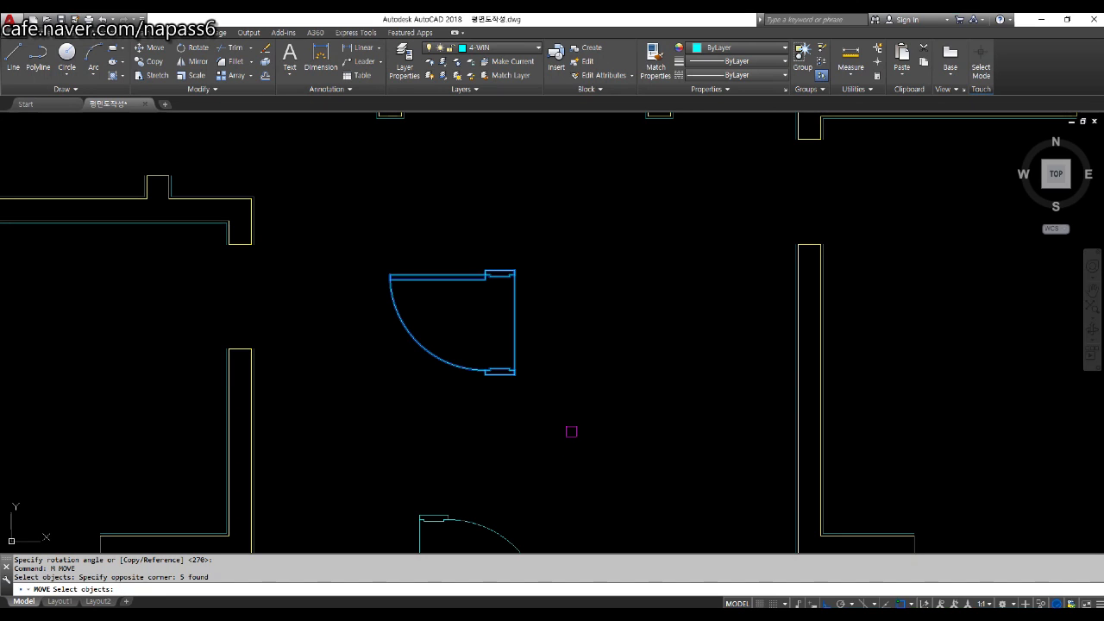
key(Return)
scroll(496, 259, up, 8)
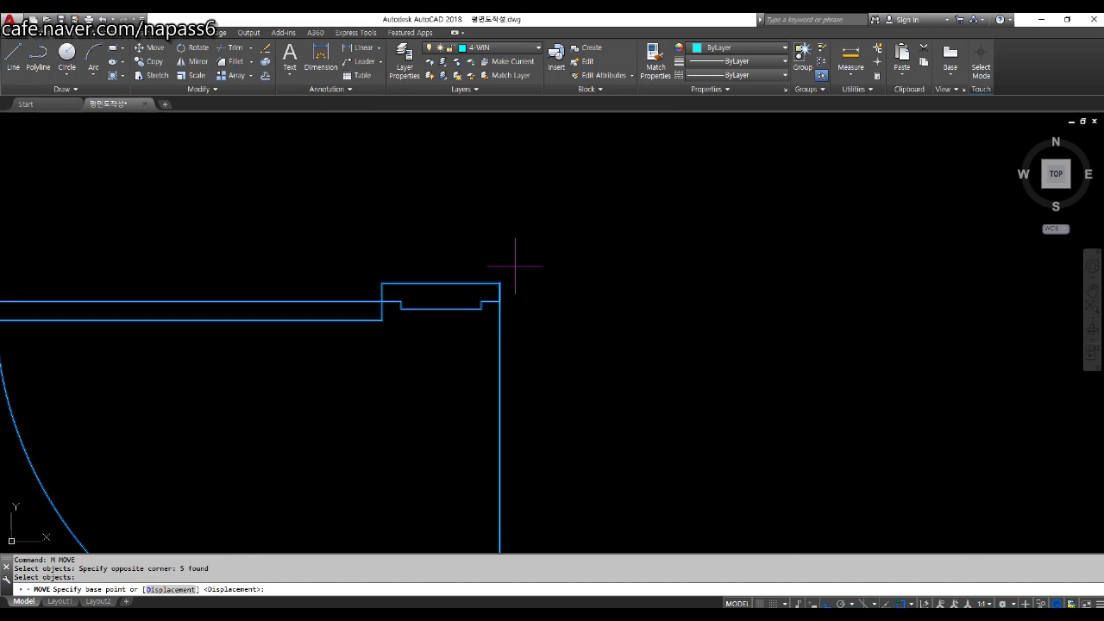
scroll(441, 274, up, 2)
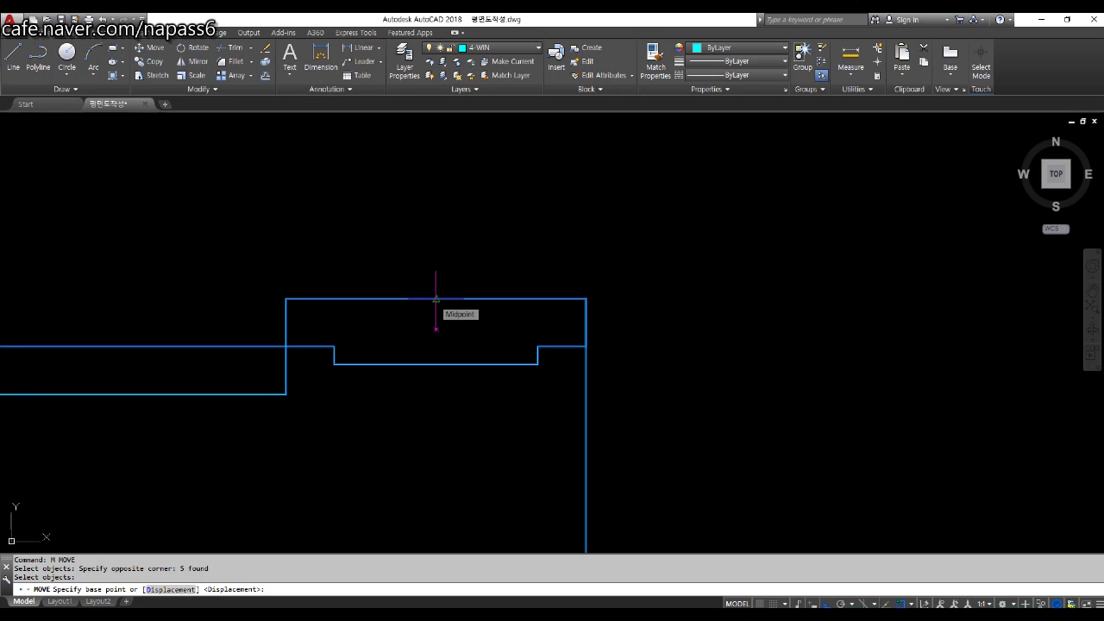
click(436, 298)
scroll(547, 338, down, 4)
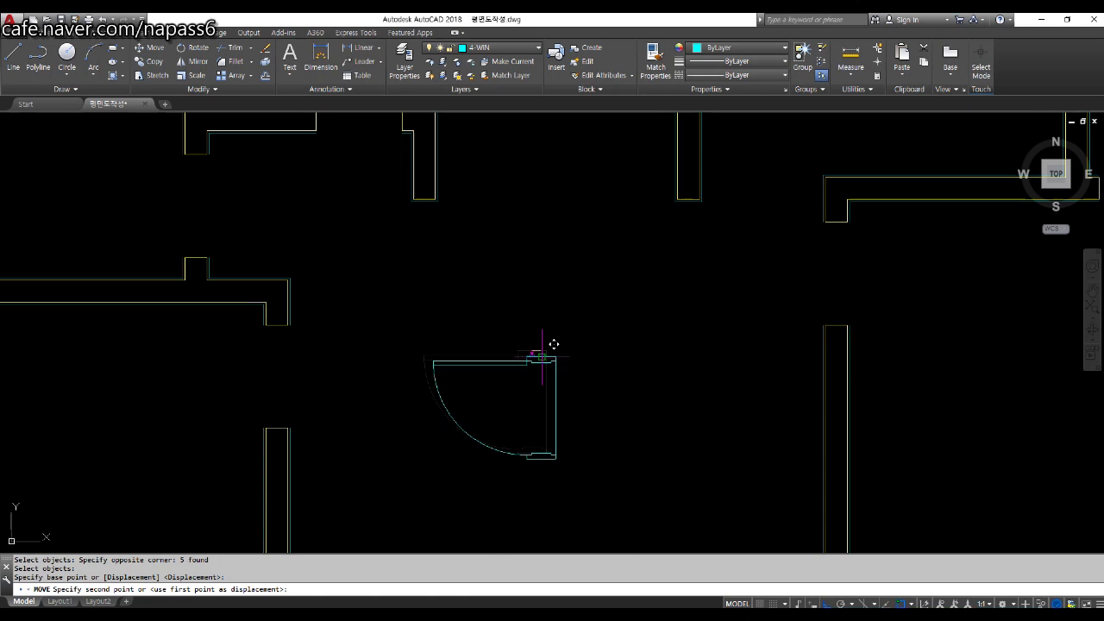
scroll(293, 324, up, 4)
scroll(276, 323, up, 4)
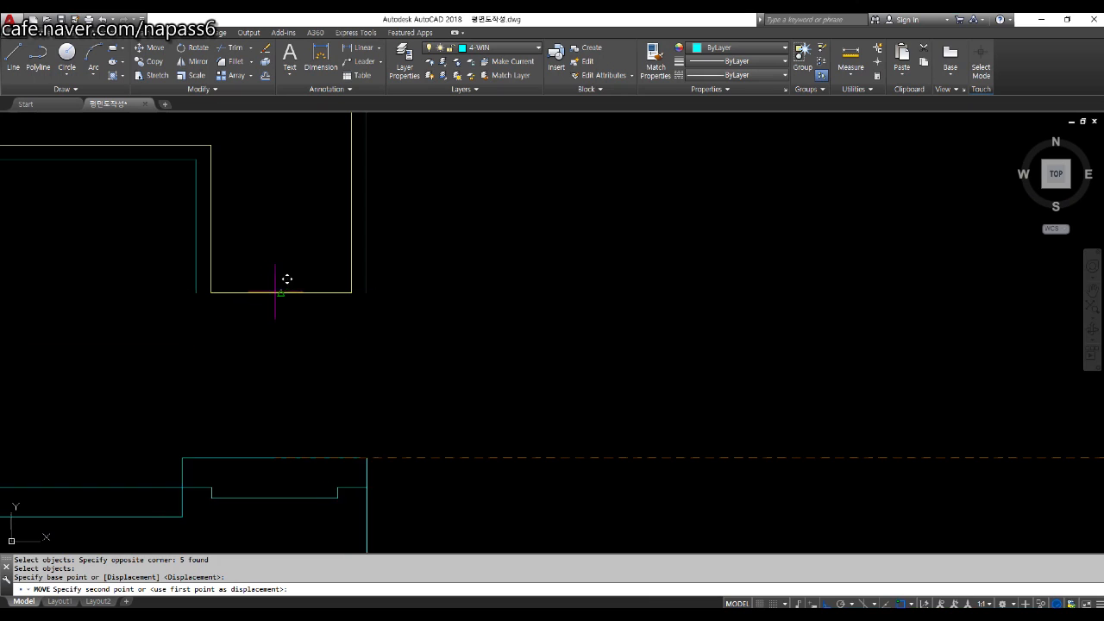
scroll(328, 295, down, 6)
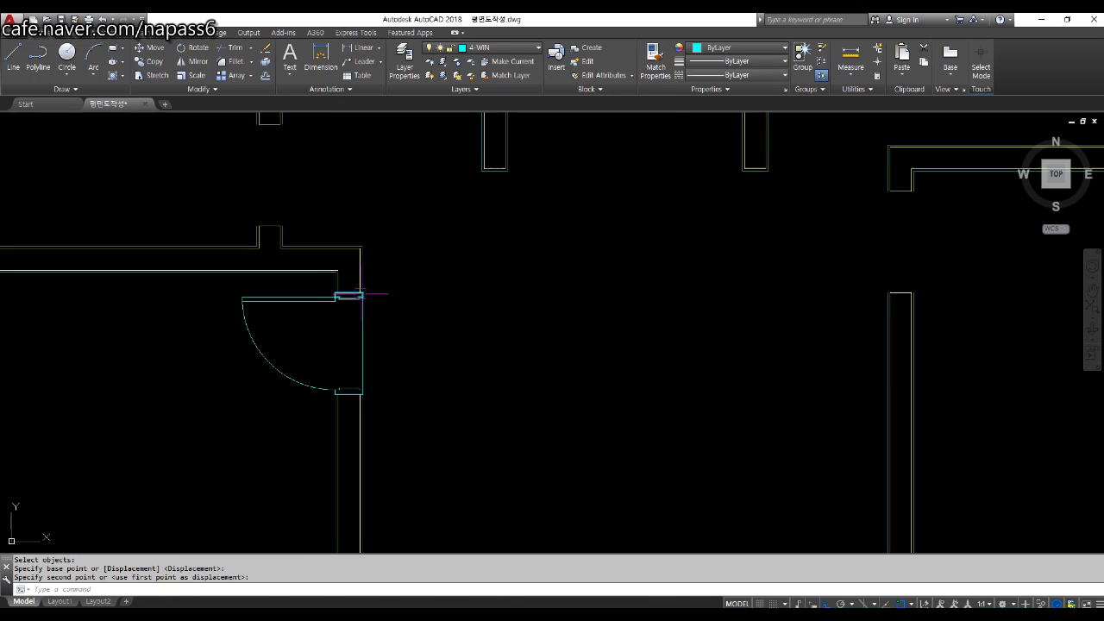
click(339, 311)
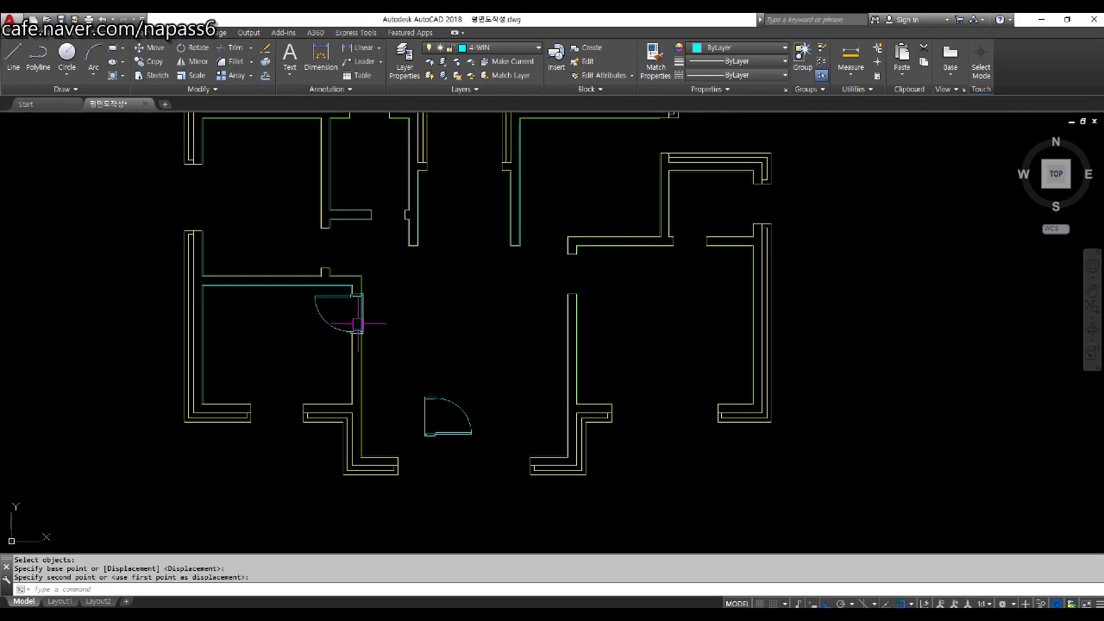
Step: Mirror the placed door upward about a horizontal line midway between the two faces of the wall above it, keeping the original
scroll(301, 225, up, 4)
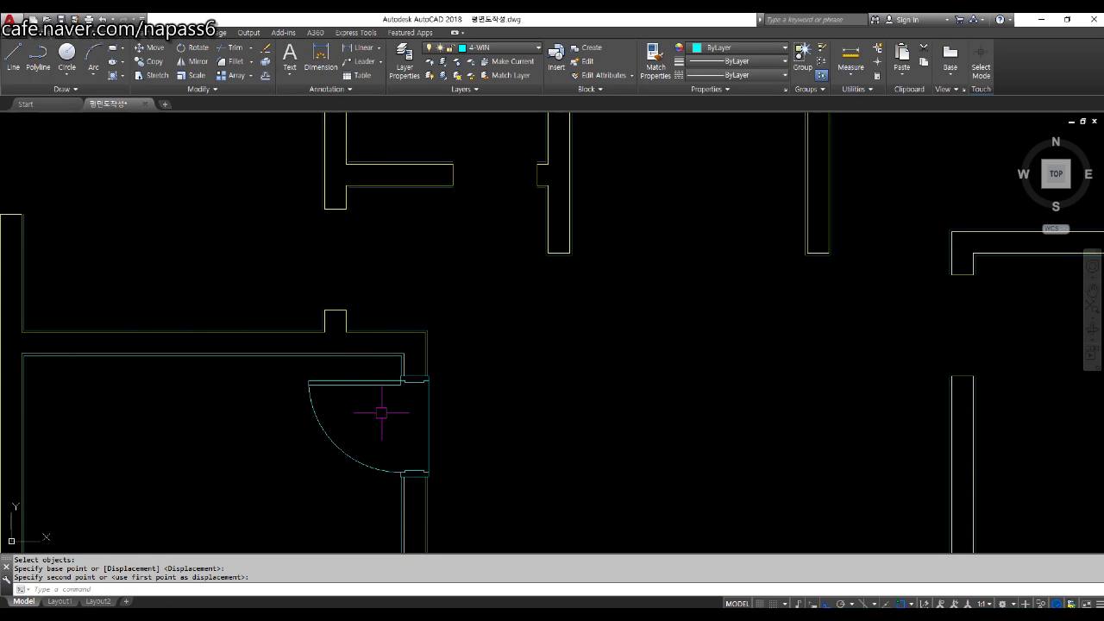
text(i)
key(Return)
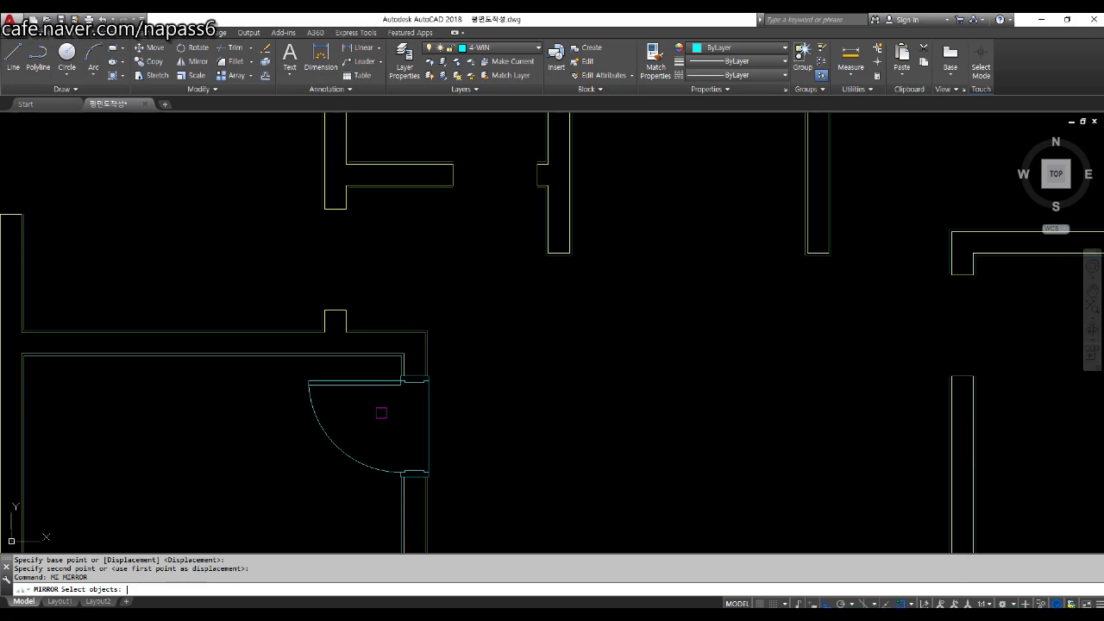
middle_drag(392, 414, 381, 392)
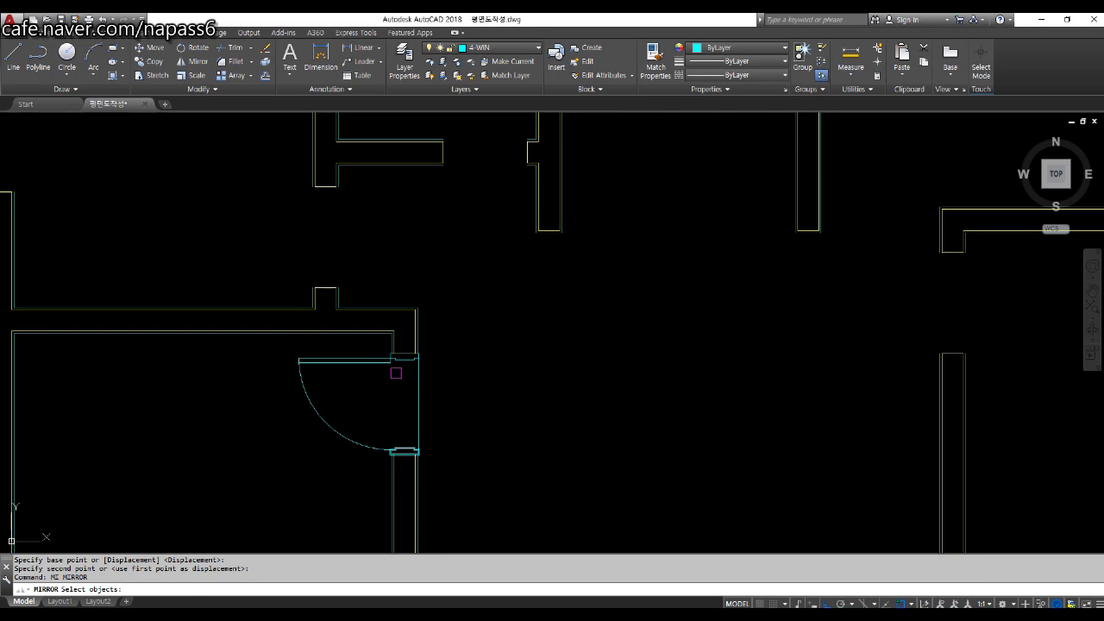
middle_drag(415, 430, 384, 406)
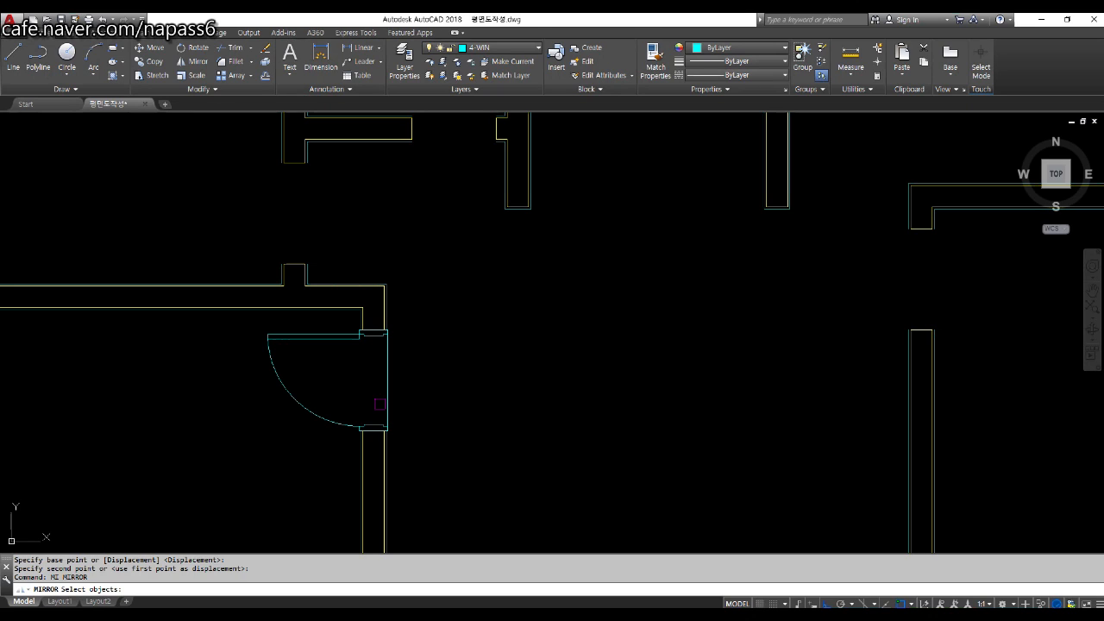
key(Return)
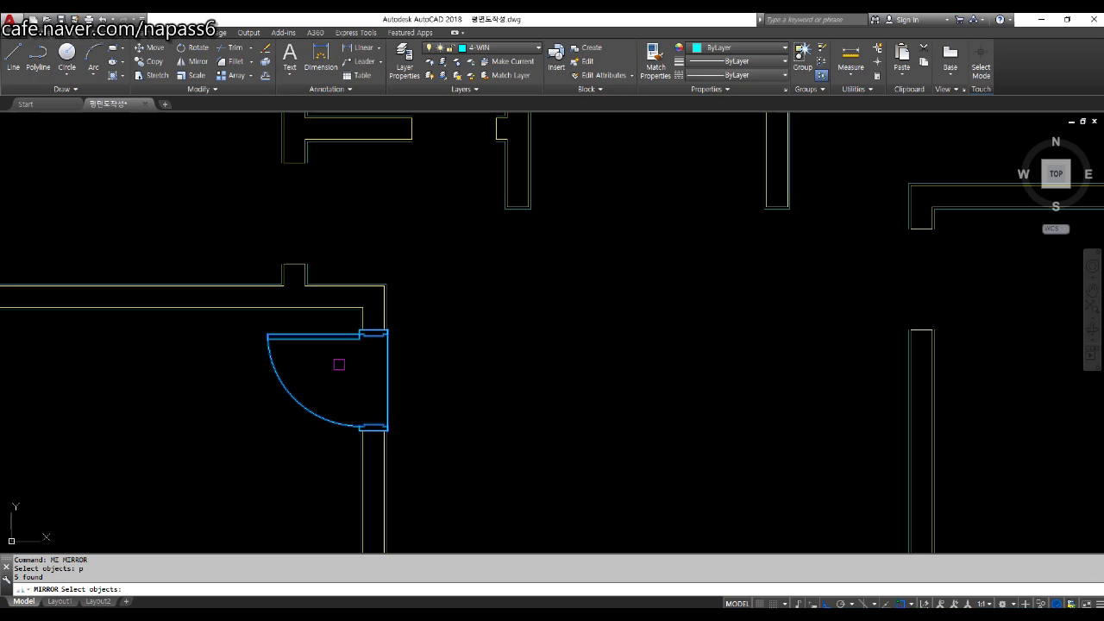
scroll(338, 364, up, 6)
scroll(320, 320, down, 4)
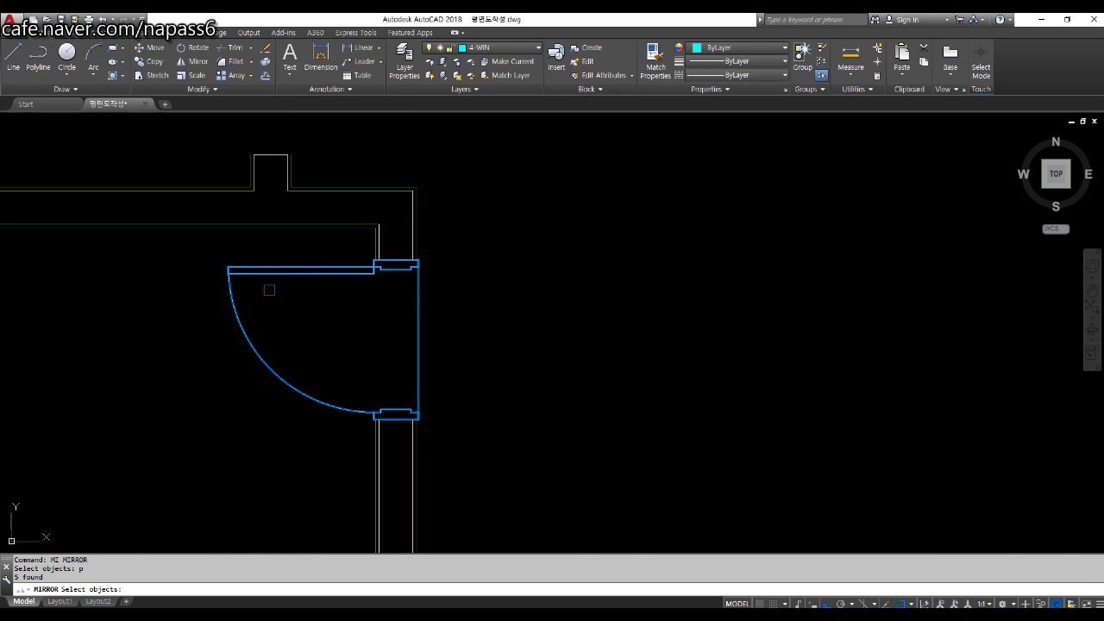
scroll(333, 420, down, 4)
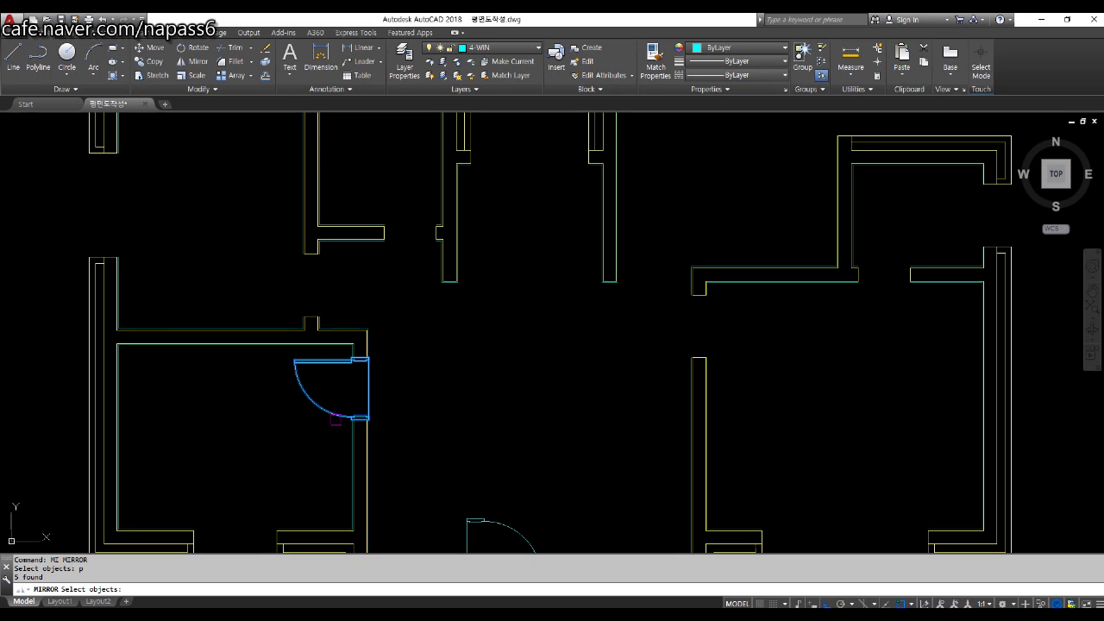
key(Return)
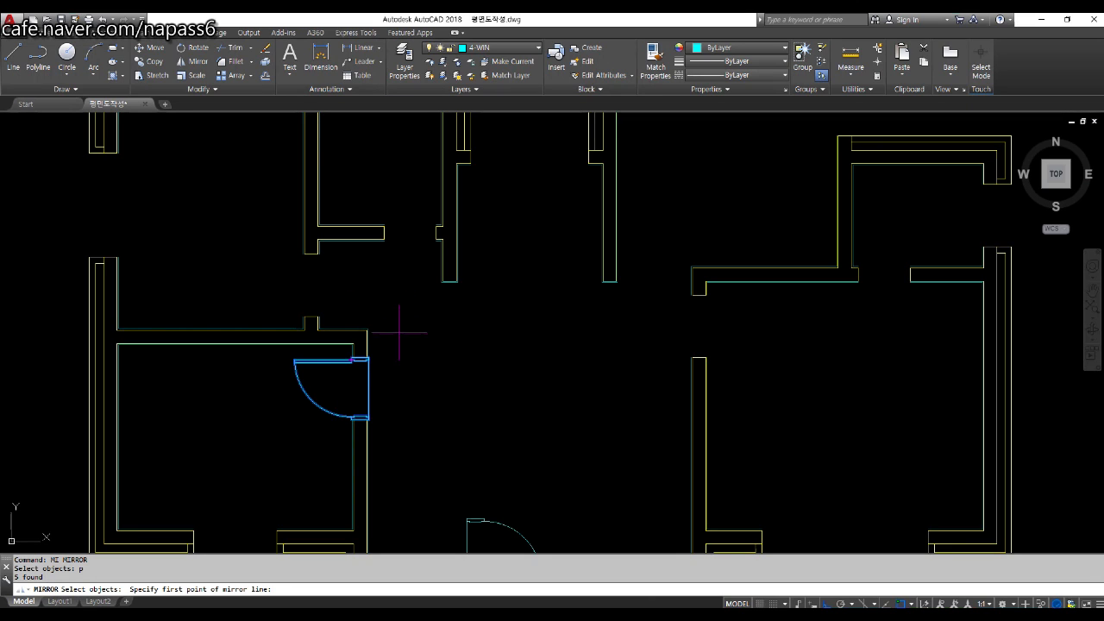
scroll(390, 366, up, 4)
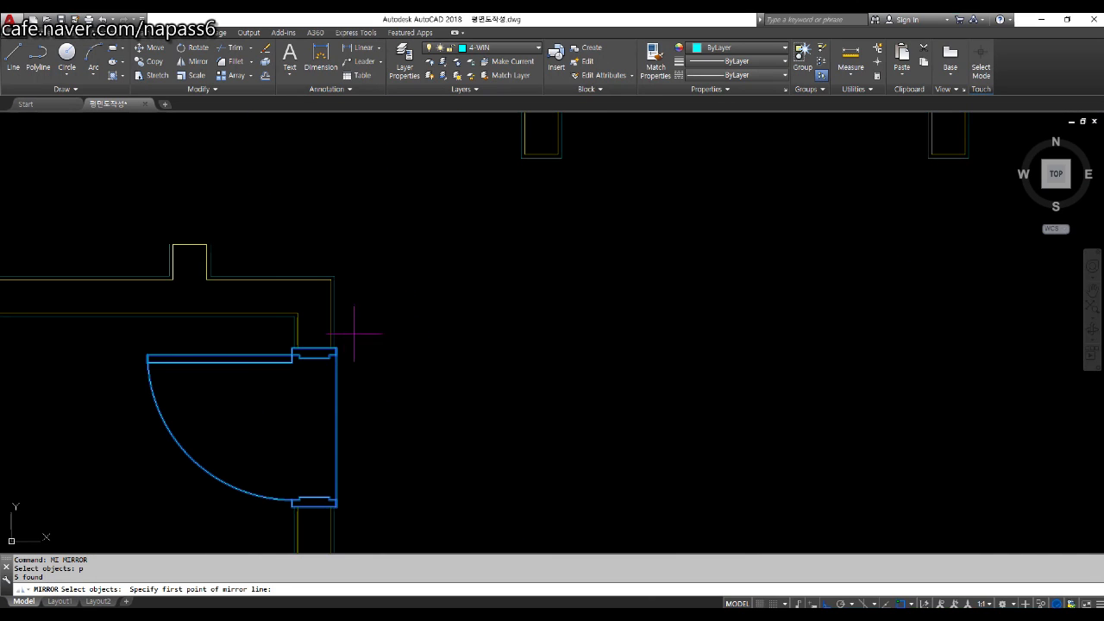
shift+right_click(288, 308)
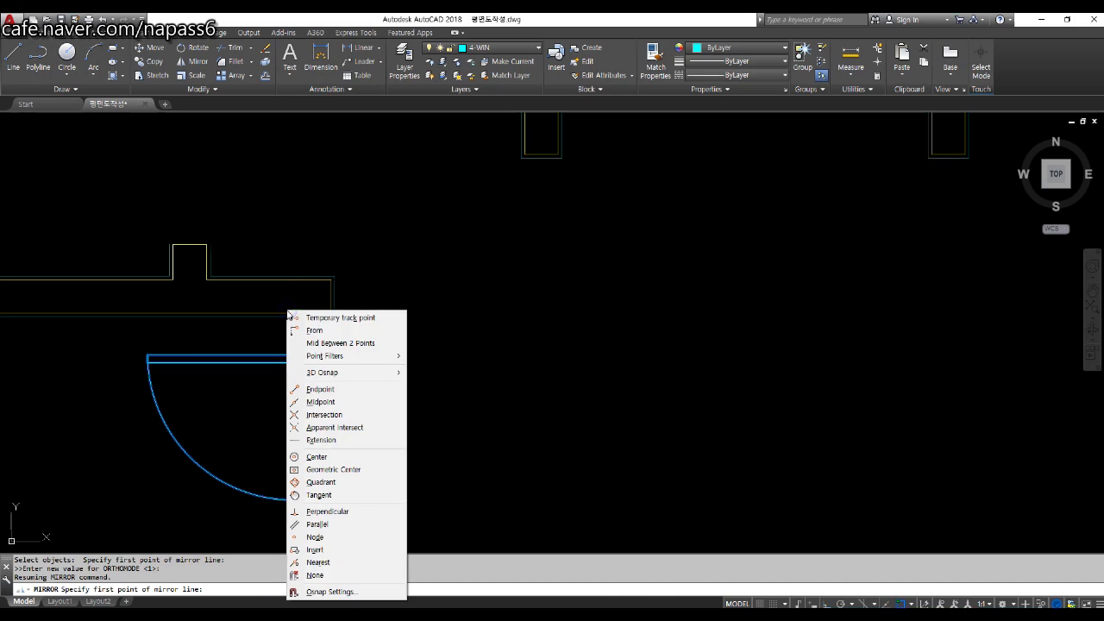
click(327, 344)
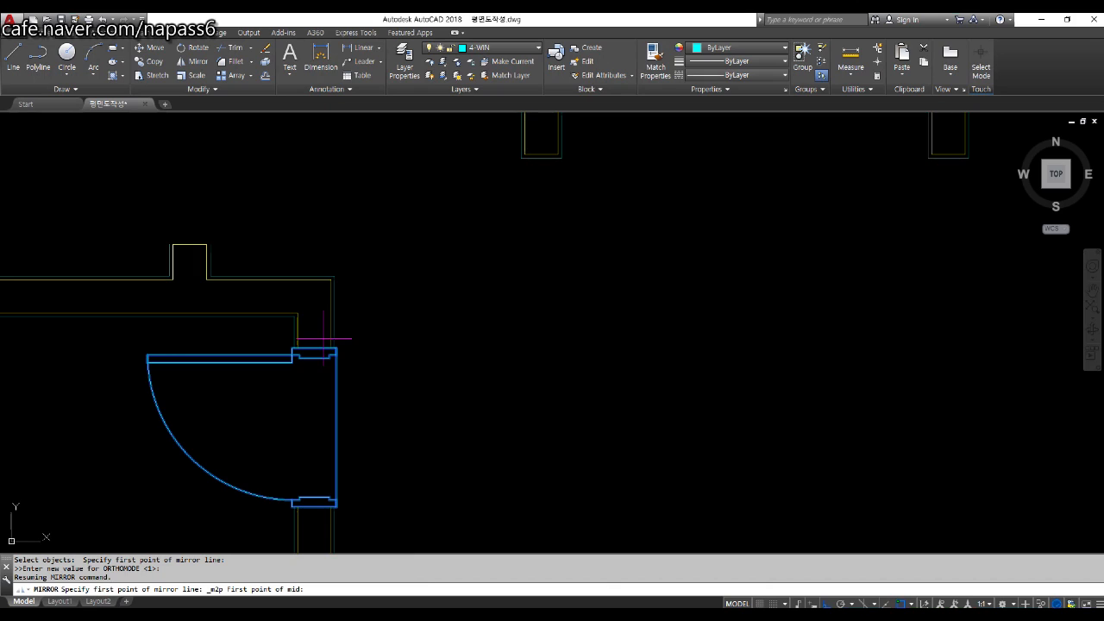
scroll(272, 289, up, 3)
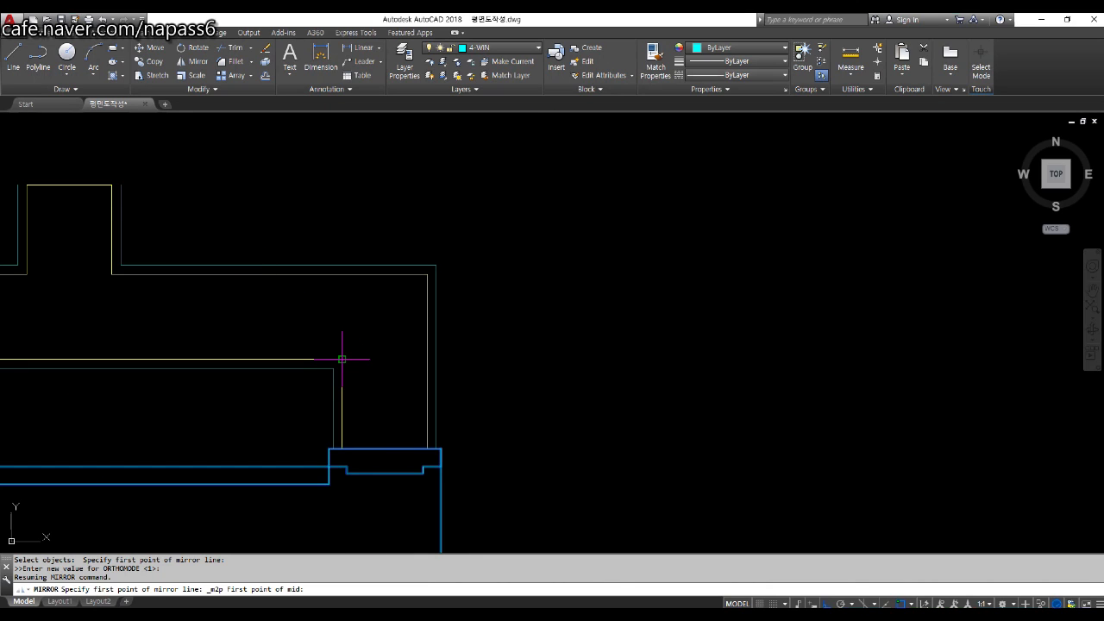
click(342, 358)
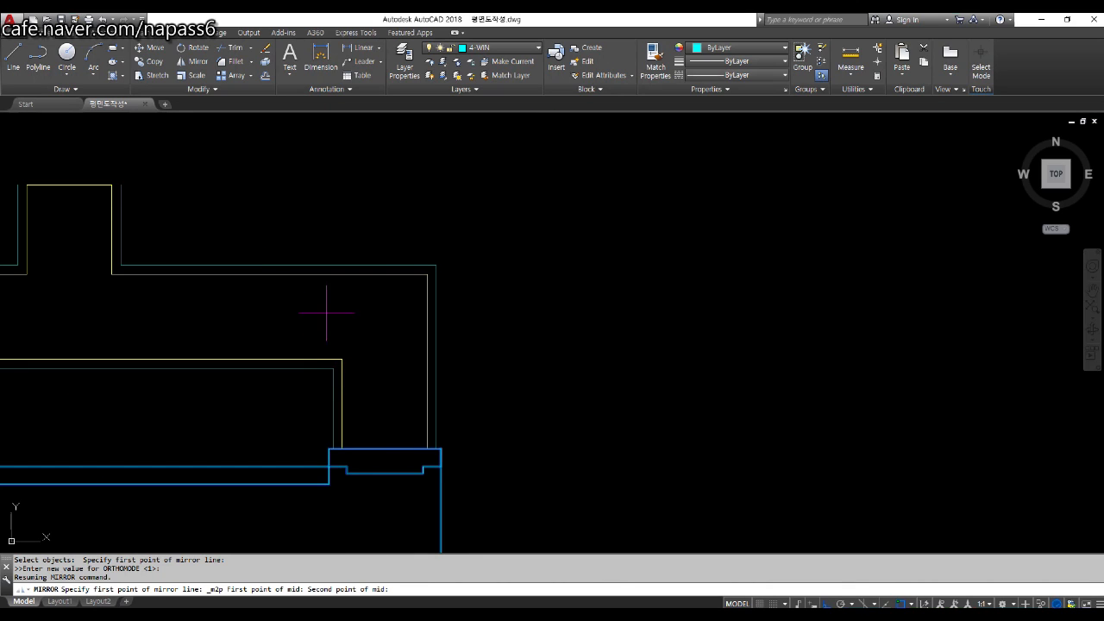
click(384, 274)
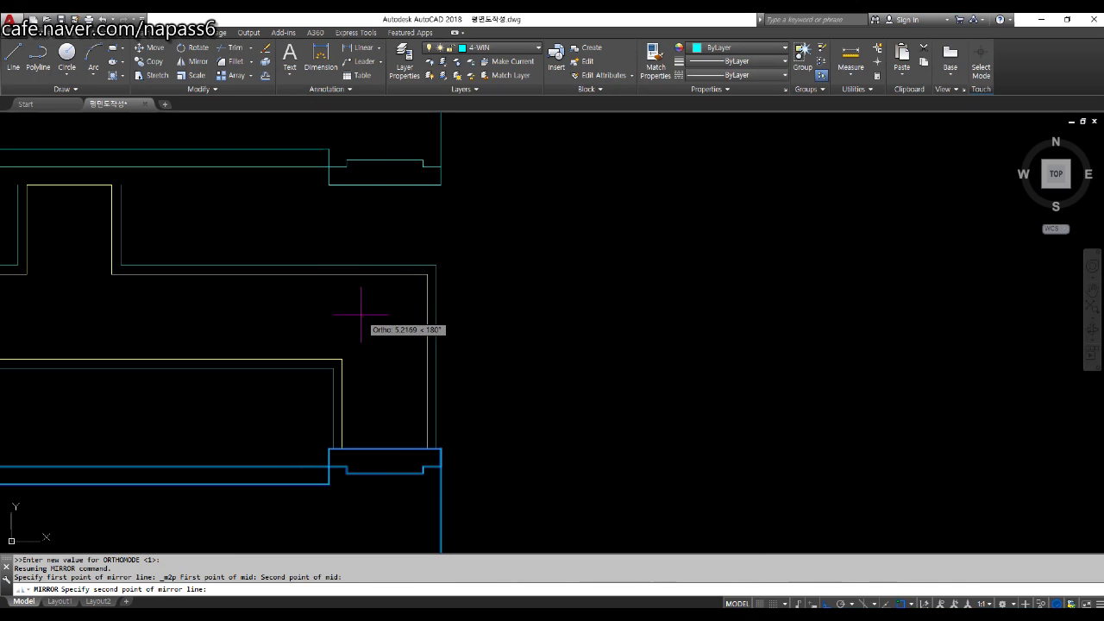
scroll(361, 315, down, 3)
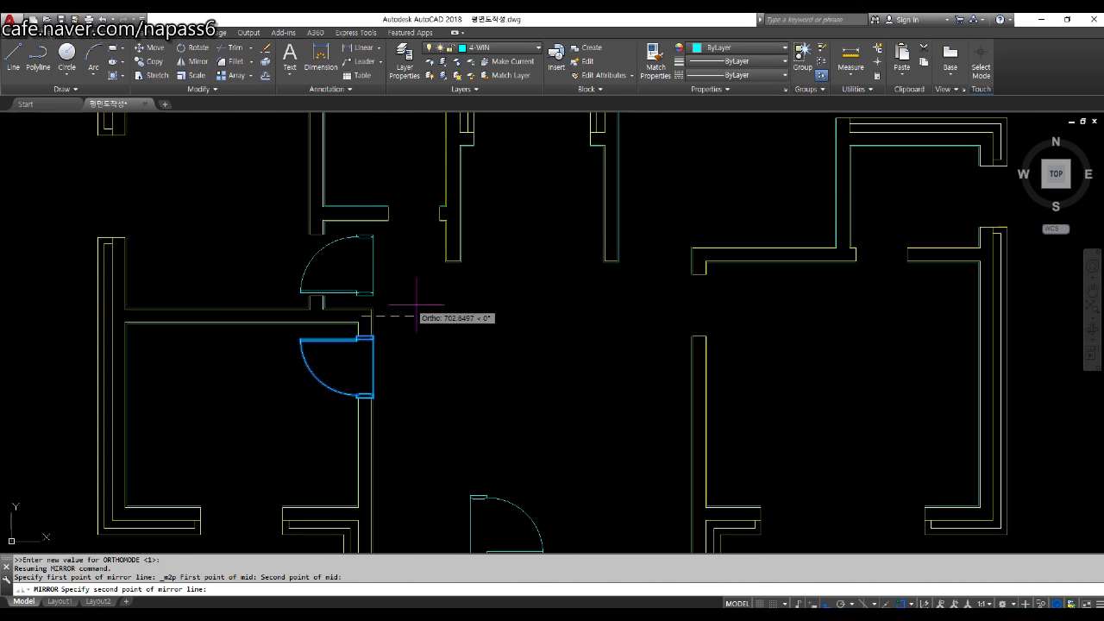
click(502, 329)
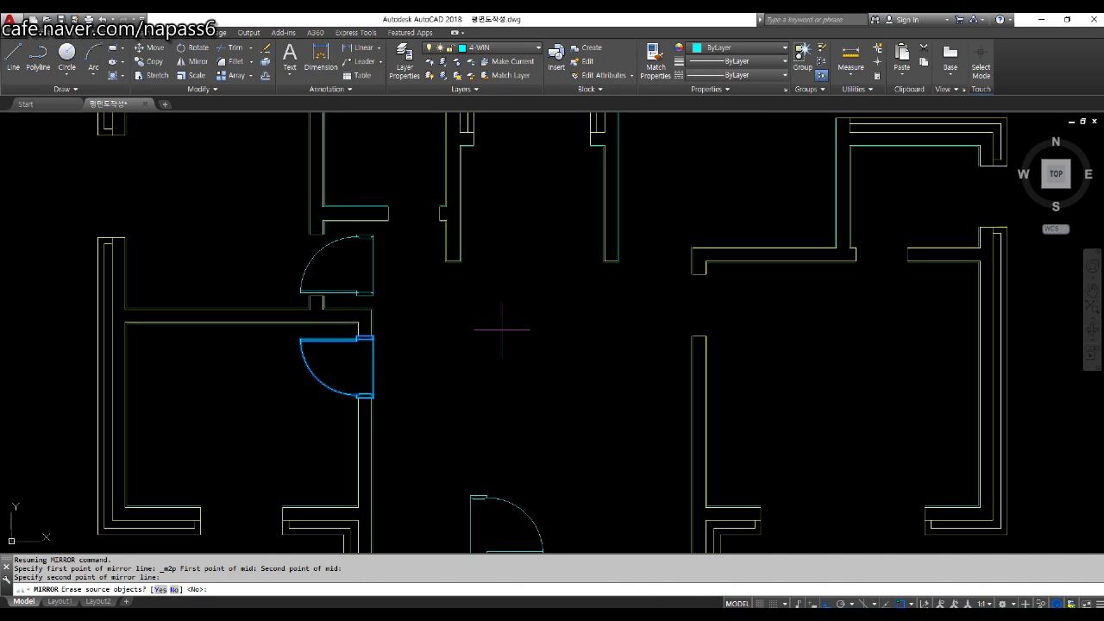
key(Return)
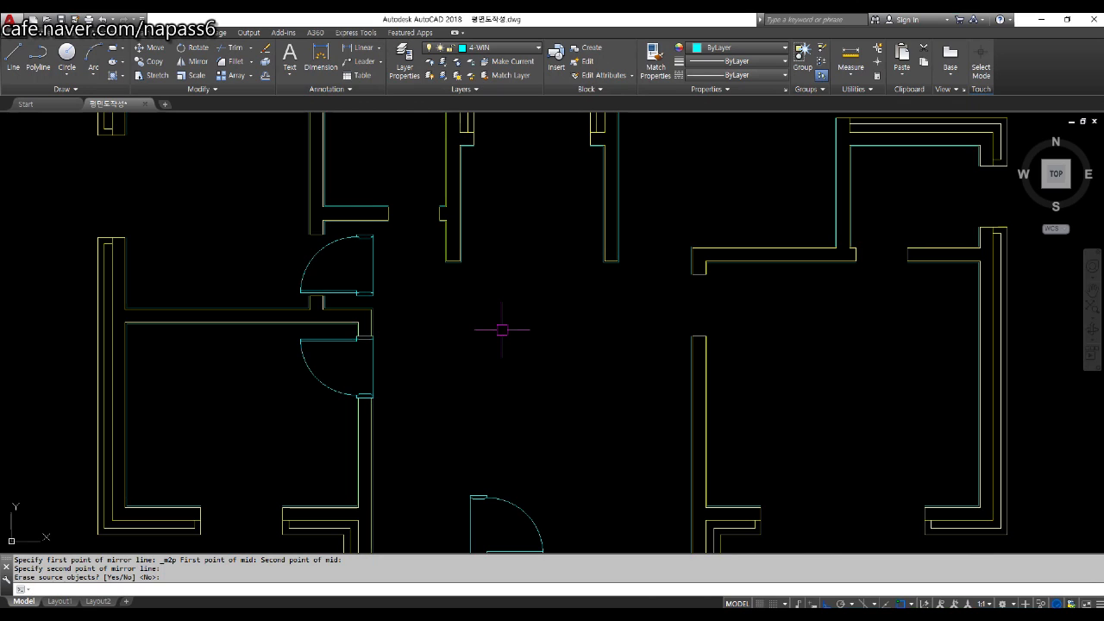
Step: Move the mirrored door from its lower jamb's bottom-edge midpoint to the top midpoint of the short wall stub in the upper-left room's doorway
scroll(328, 302, up, 2)
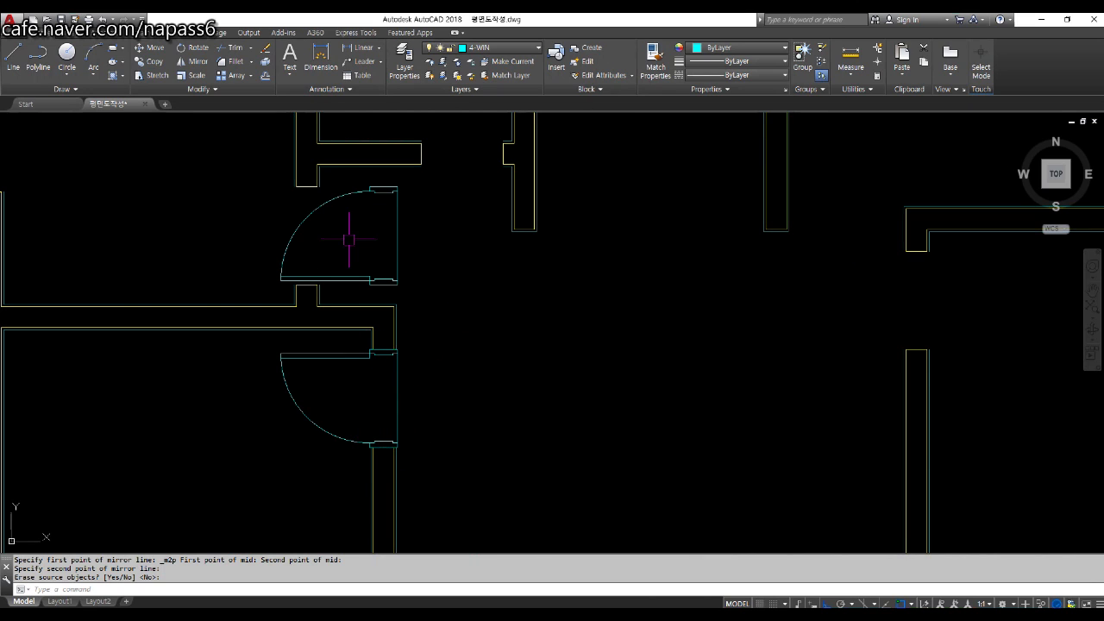
scroll(346, 284, up, 2)
key(Return)
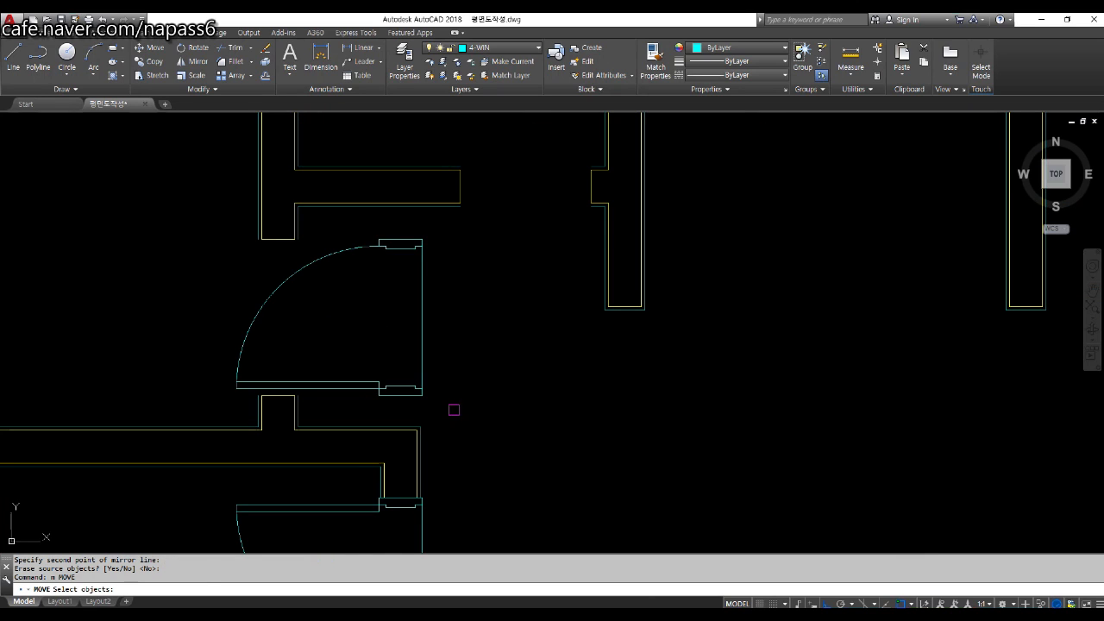
click(452, 406)
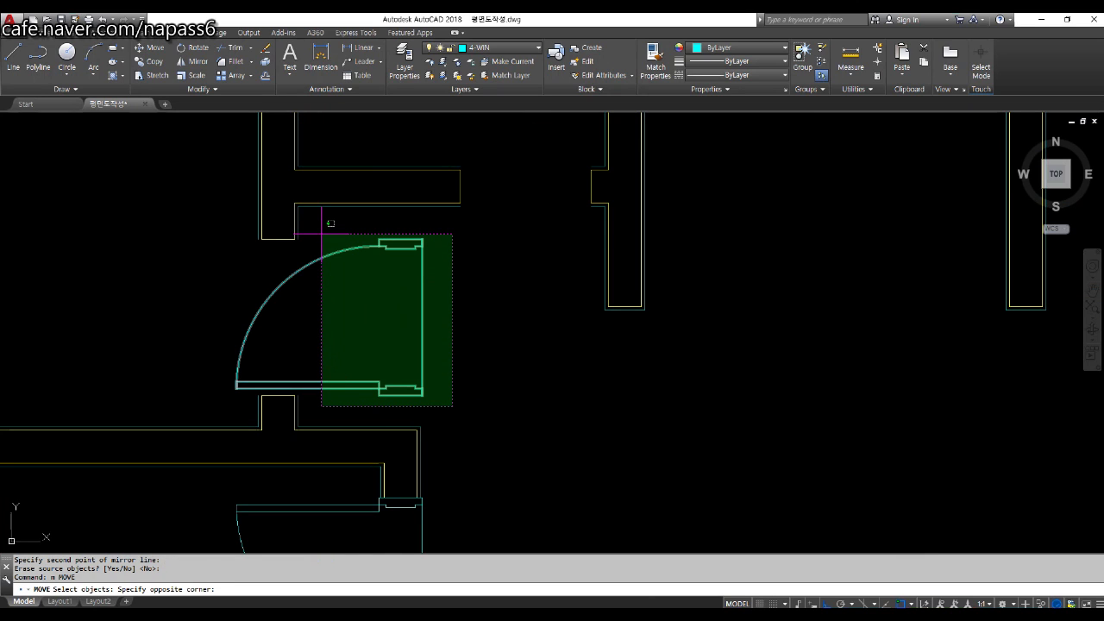
click(322, 233)
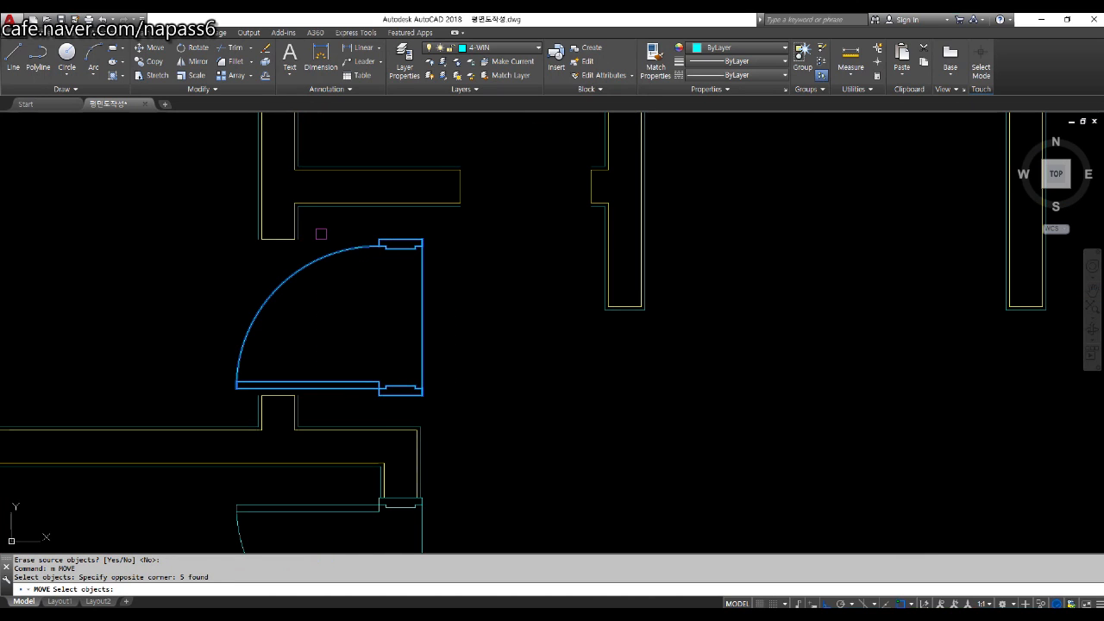
key(Return)
scroll(394, 416, up, 3)
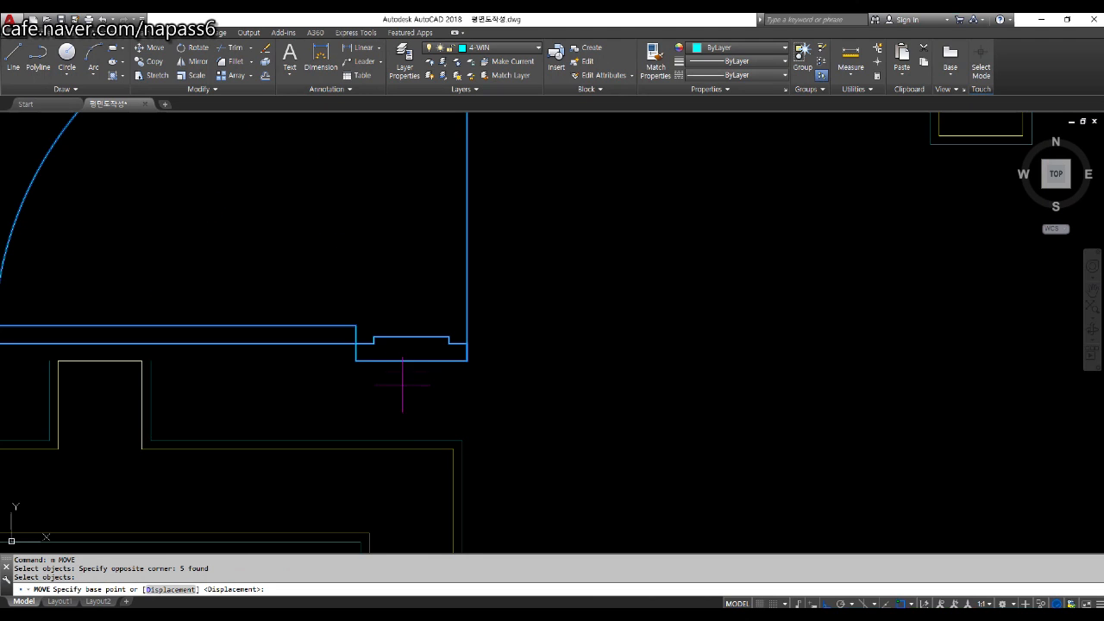
click(412, 360)
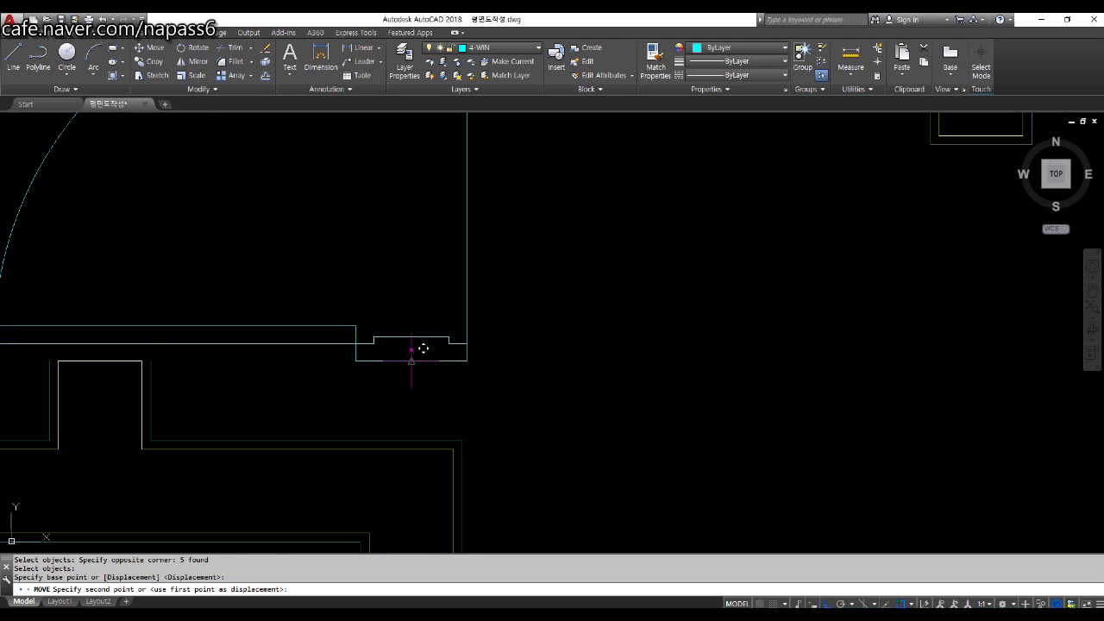
scroll(397, 359, down, 2)
scroll(313, 360, up, 2)
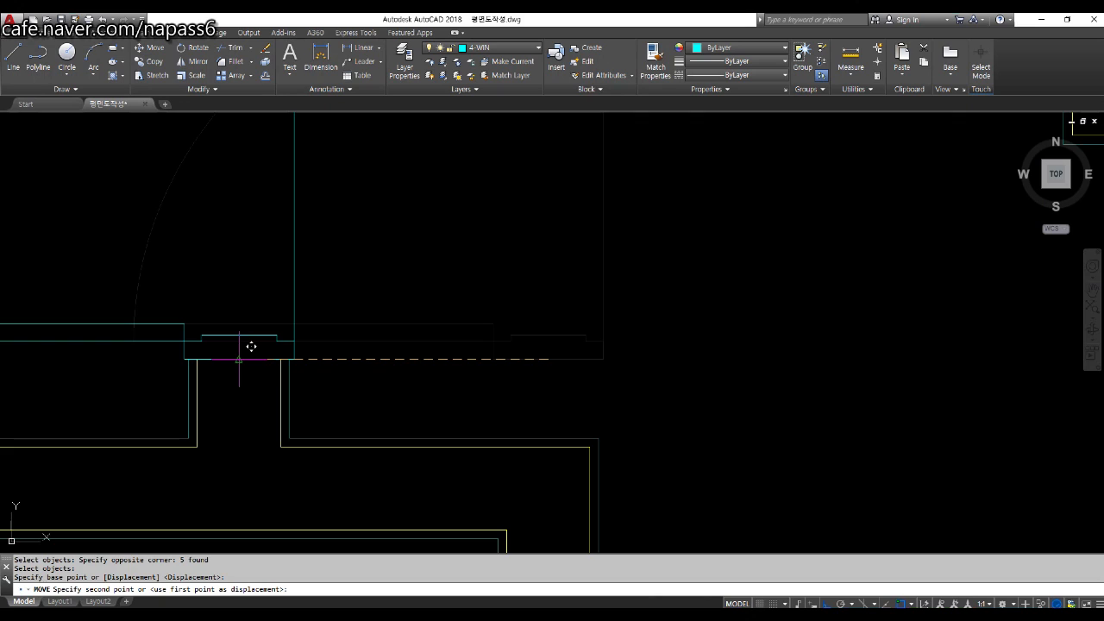
click(239, 359)
scroll(347, 360, down, 3)
scroll(265, 316, up, 1)
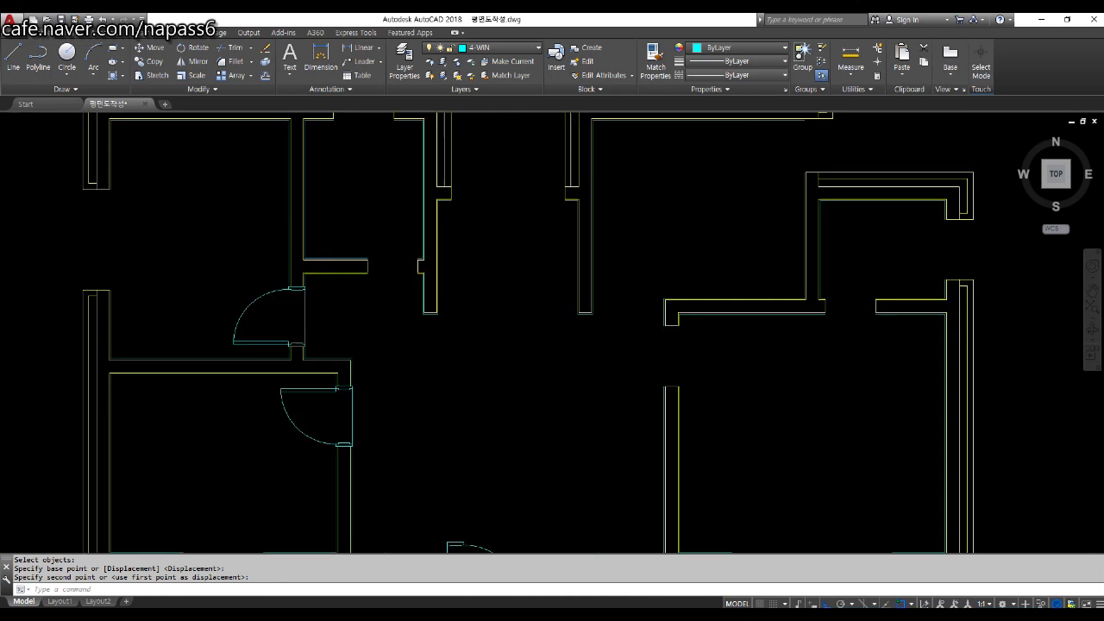
scroll(258, 315, down, 4)
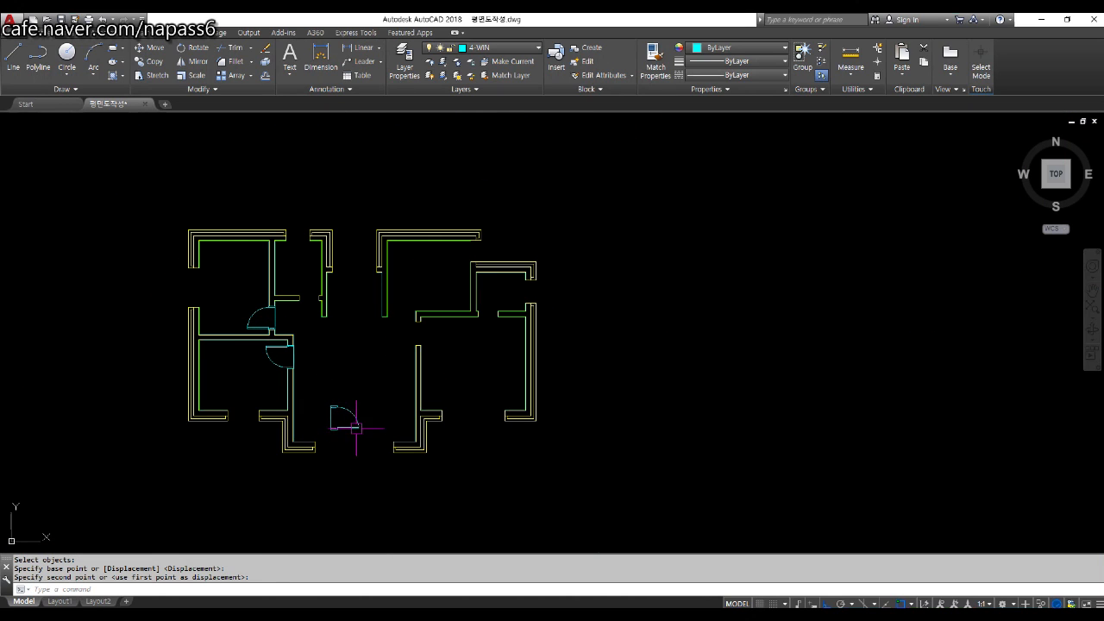
Step: Move the spare right-opening door up and slightly left into the open central area between the left and right rooms' doorways
scroll(418, 341, up, 4)
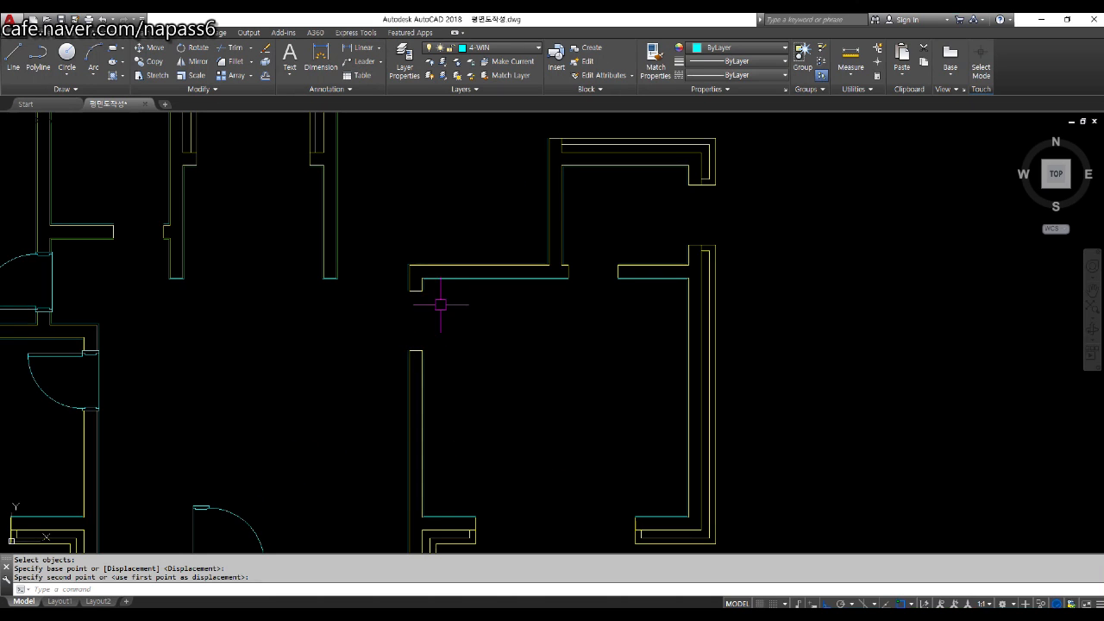
middle_drag(399, 390, 394, 382)
text(m)
key(space)
mouse_move(284, 443)
middle_down()
mouse_move(322, 323)
mouse_move(322, 391)
middle_up()
click(196, 355)
click(357, 497)
key(space)
click(319, 470)
click(298, 328)
scroll(256, 377, up, 2)
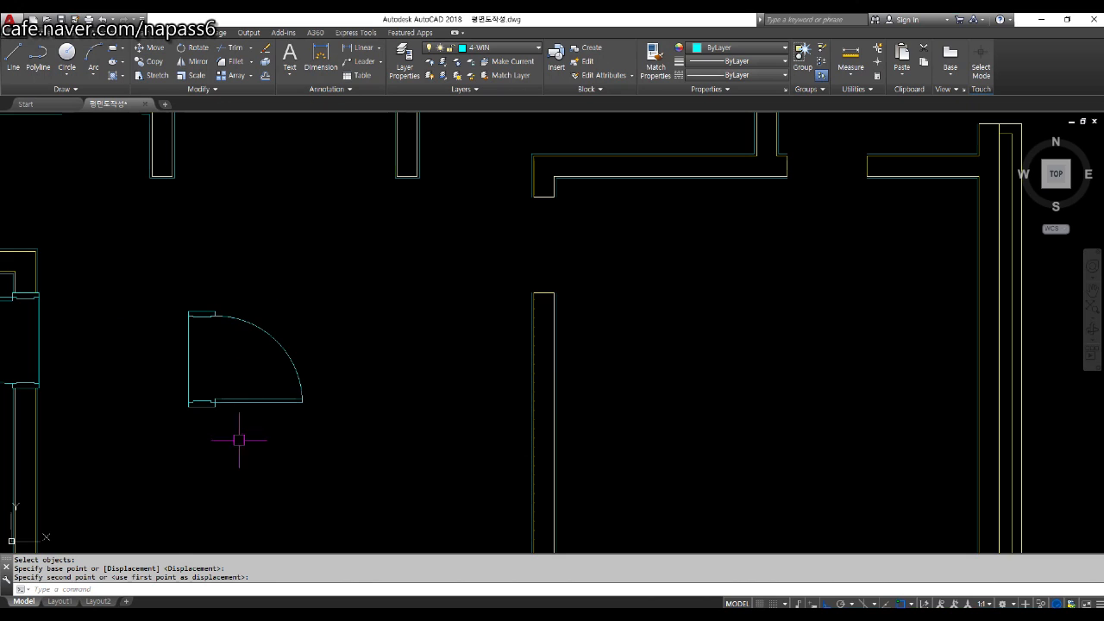
scroll(558, 284, down, 2)
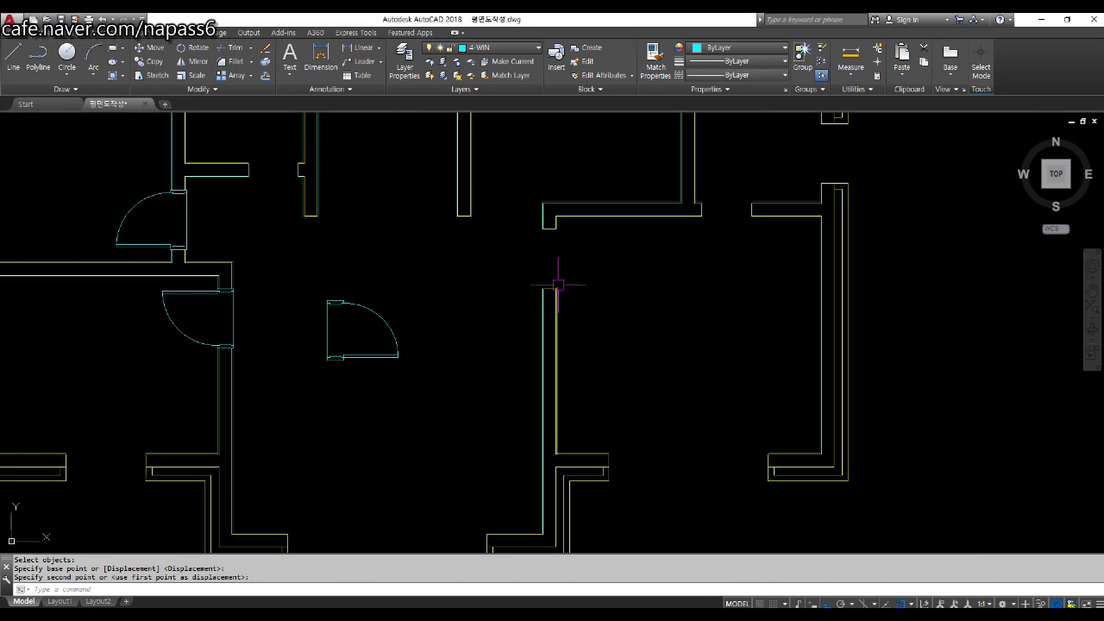
Step: Mirror the spare door upward about a horizontal line just above its upper jamb, keeping the original
middle_drag(564, 284, 565, 313)
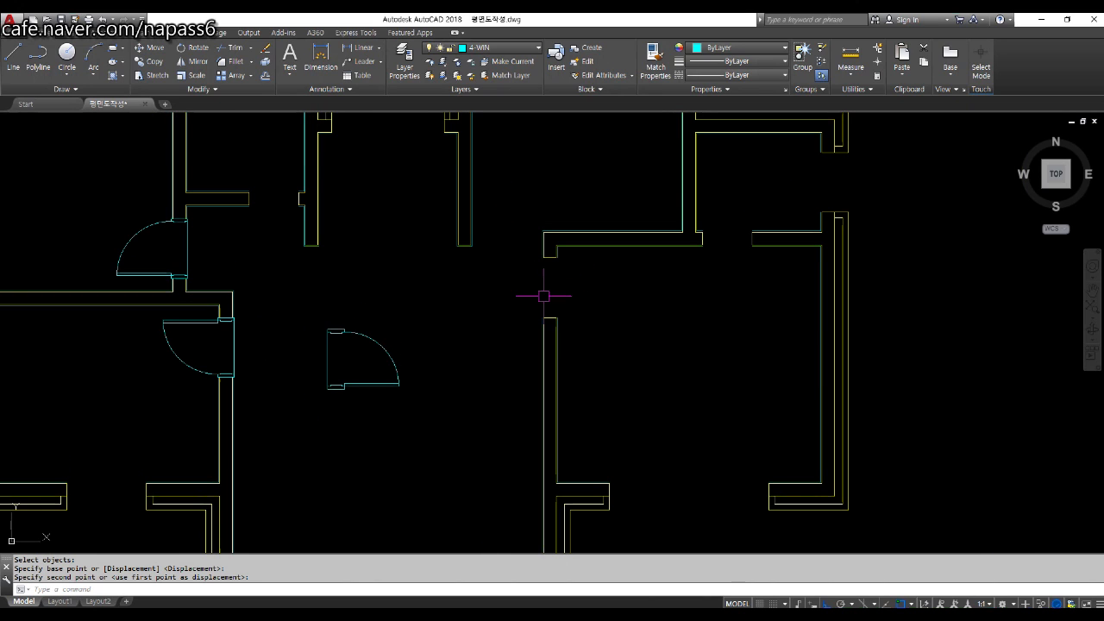
text(mi)
key(Return)
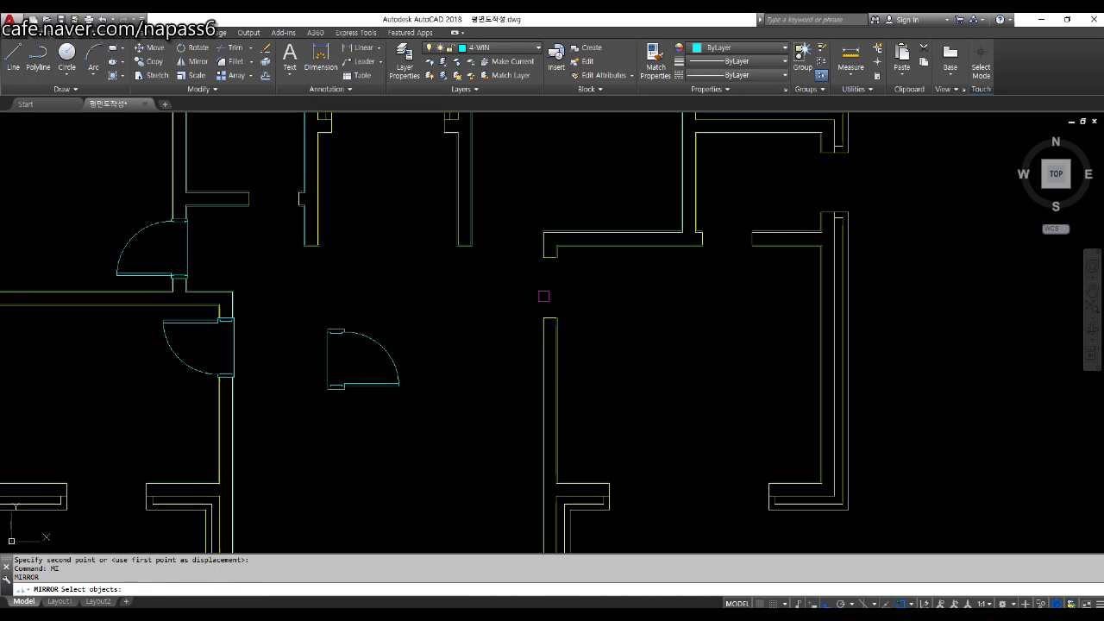
click(307, 296)
click(452, 428)
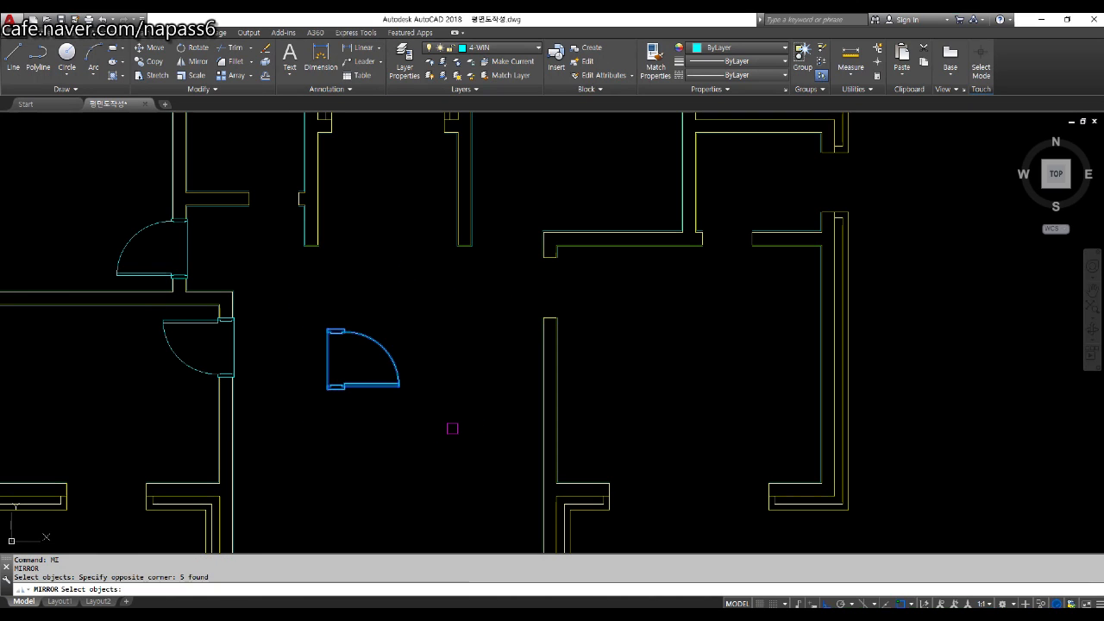
key(Return)
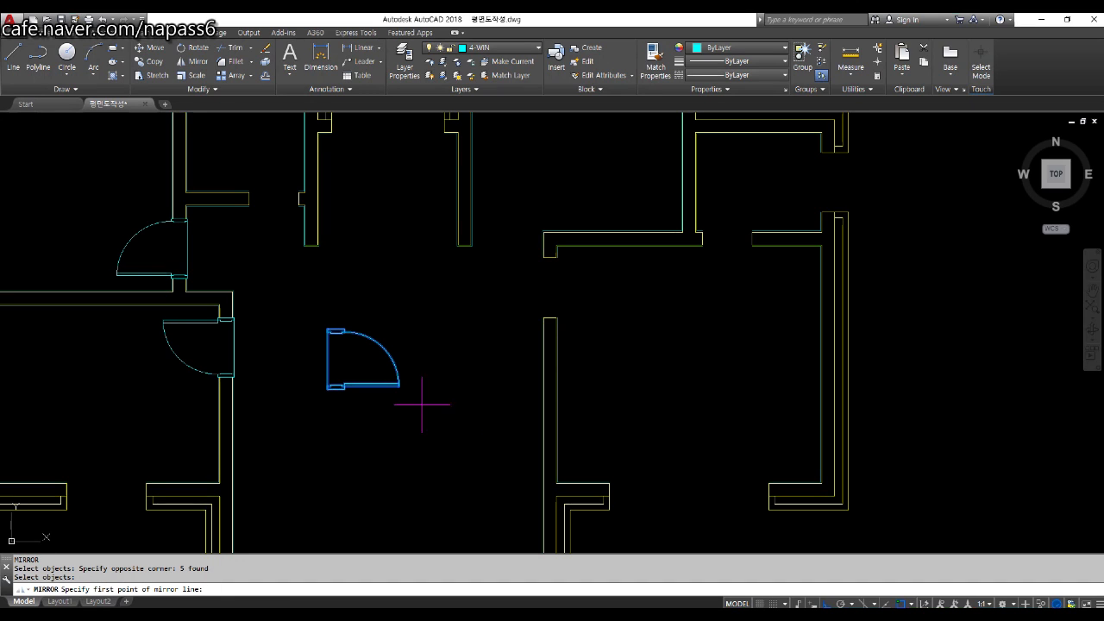
scroll(362, 339, up, 2)
scroll(316, 302, up, 2)
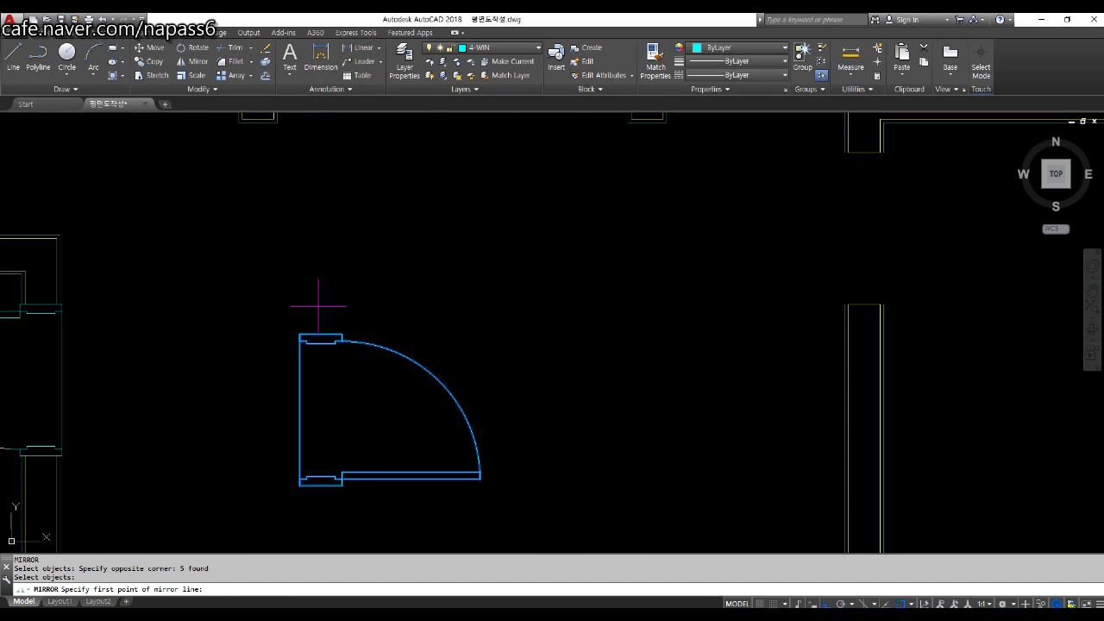
click(320, 305)
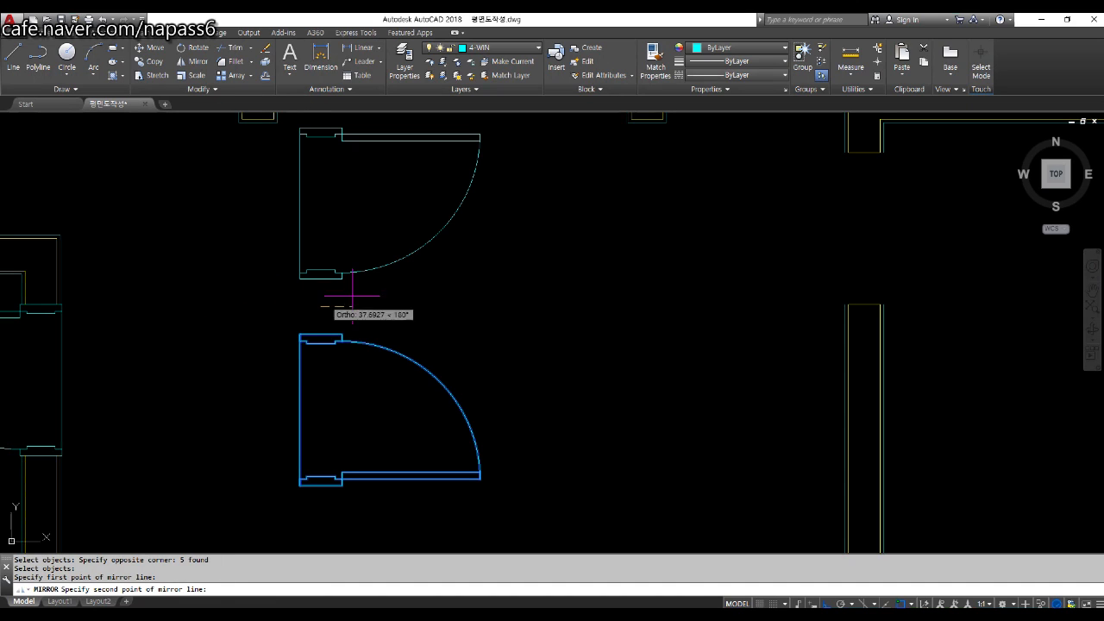
scroll(531, 313, down, 2)
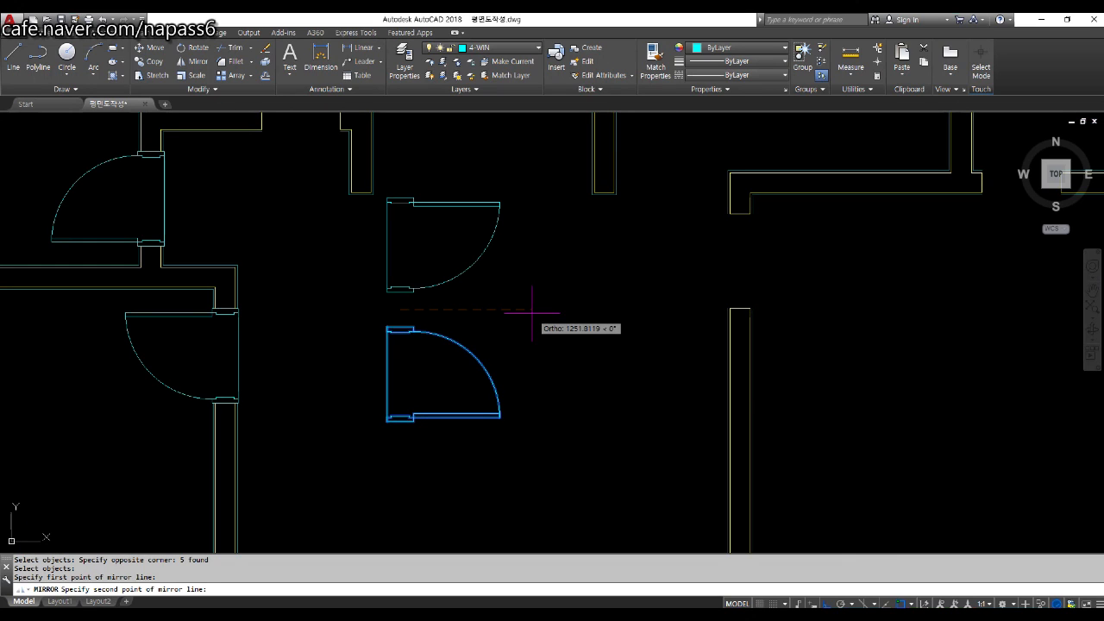
click(532, 312)
key(Return)
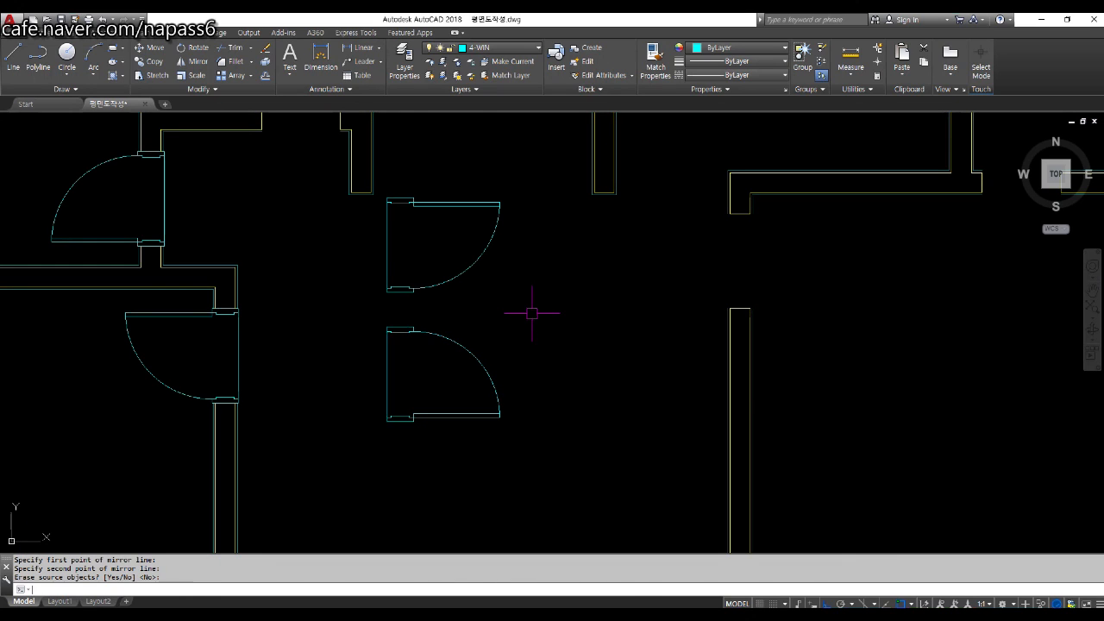
Step: Move the mirrored door from its upper jamb's top-edge midpoint to the midpoint of the wall end above the right room's doorway
middle_drag(541, 313, 383, 395)
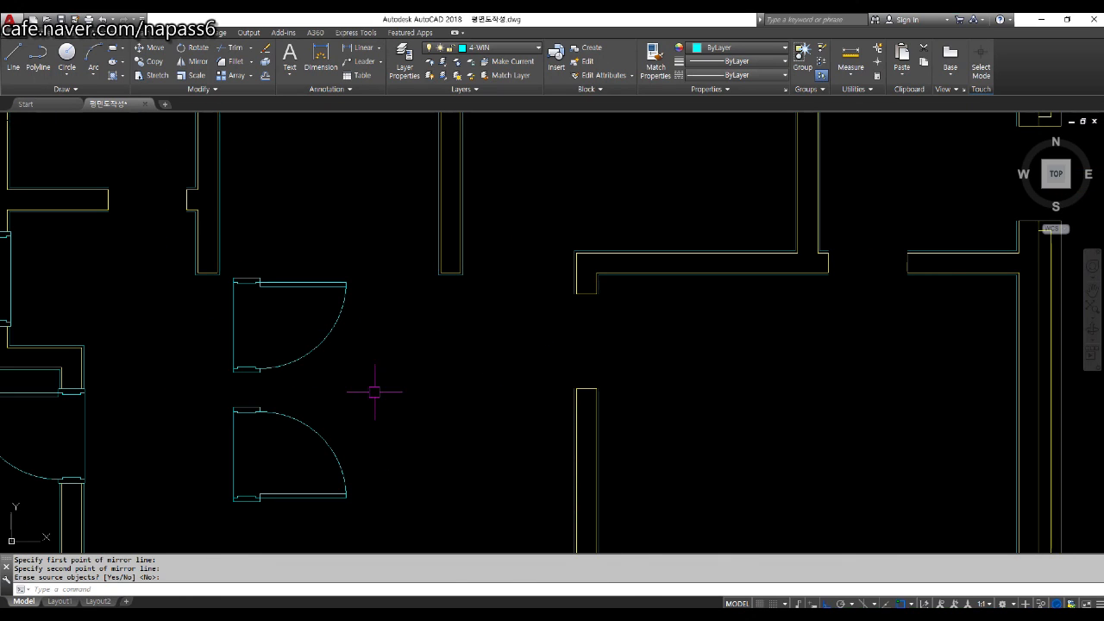
text(r)
key(Return)
scroll(228, 276, up, 2)
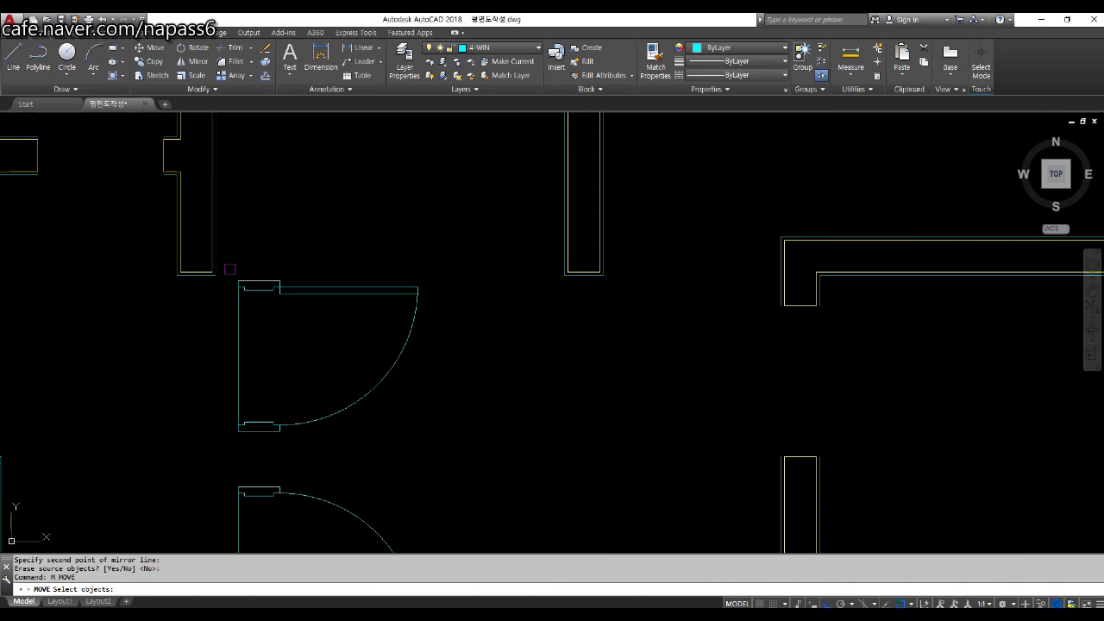
click(229, 267)
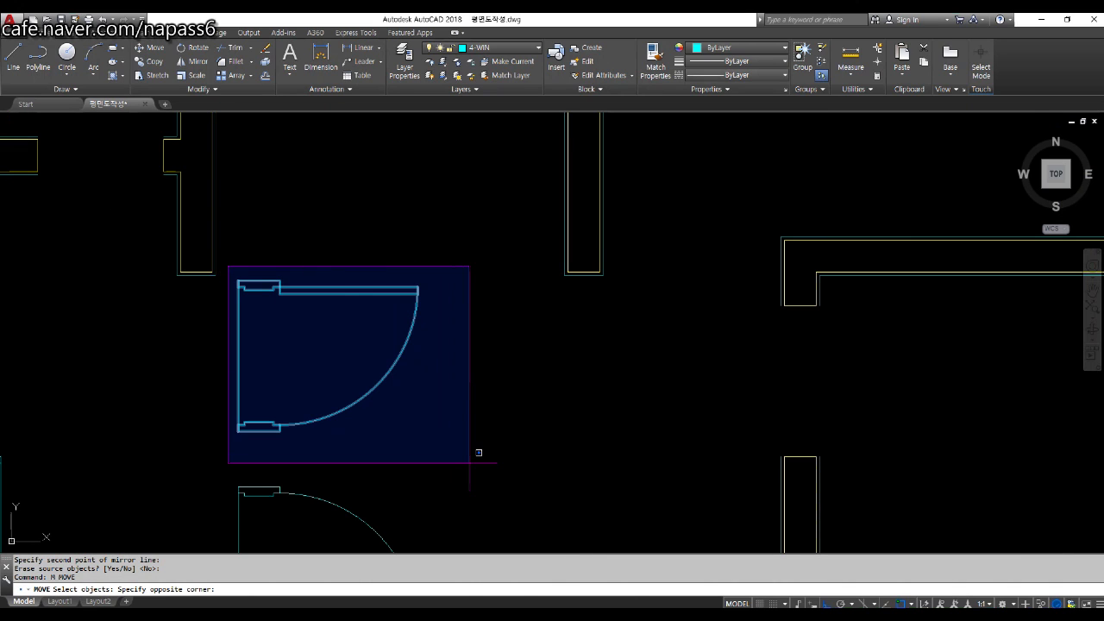
click(469, 462)
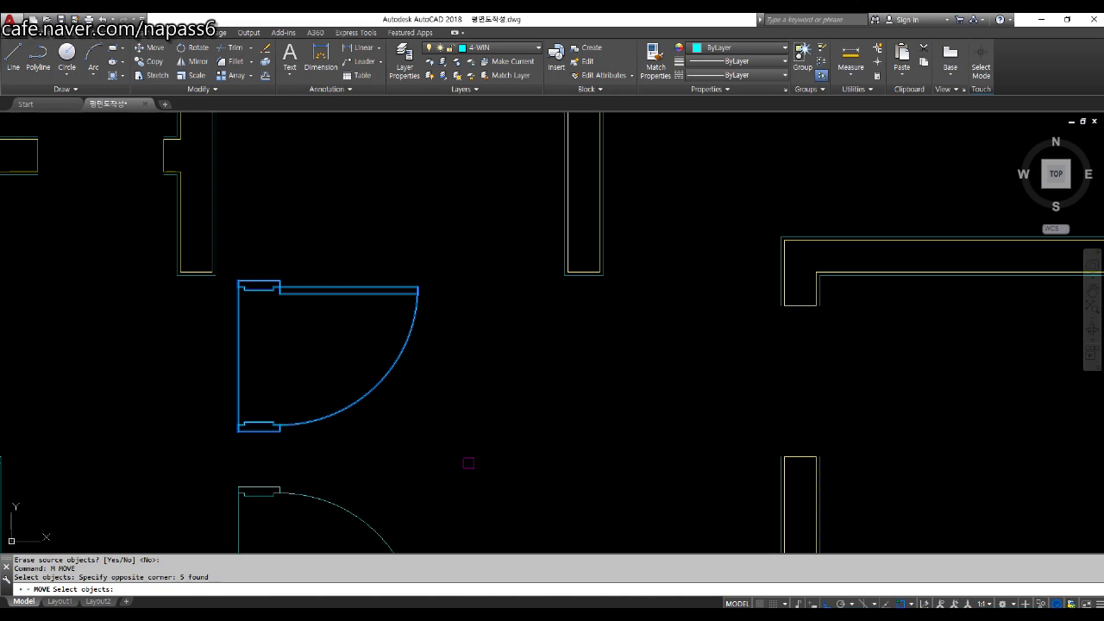
key(Return)
scroll(248, 267, up, 4)
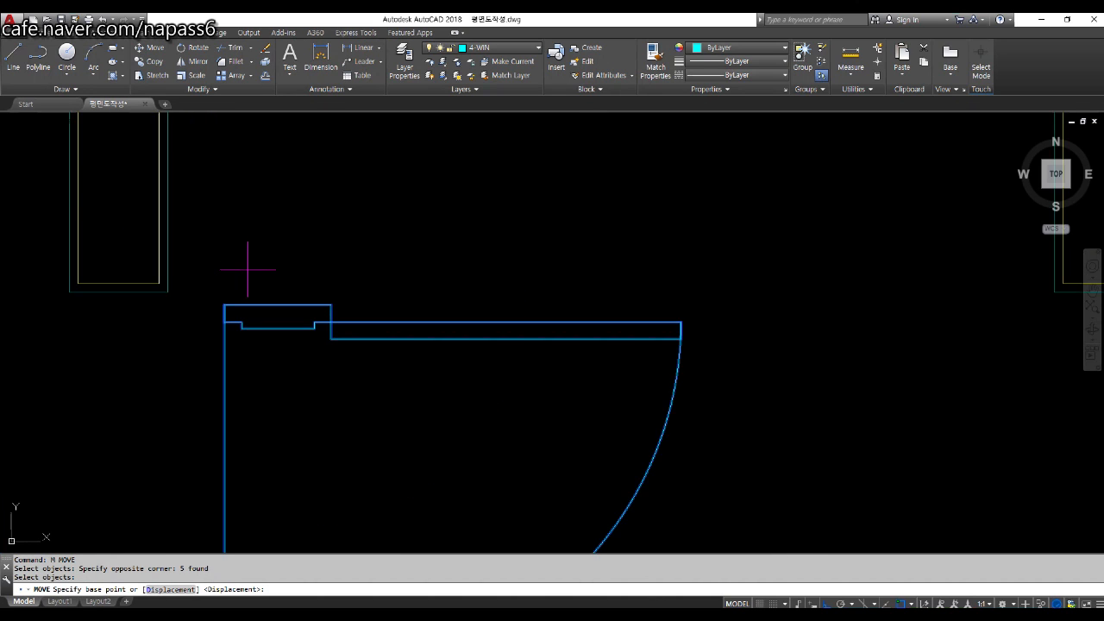
scroll(248, 269, up, 2)
click(296, 332)
scroll(322, 329, down, 8)
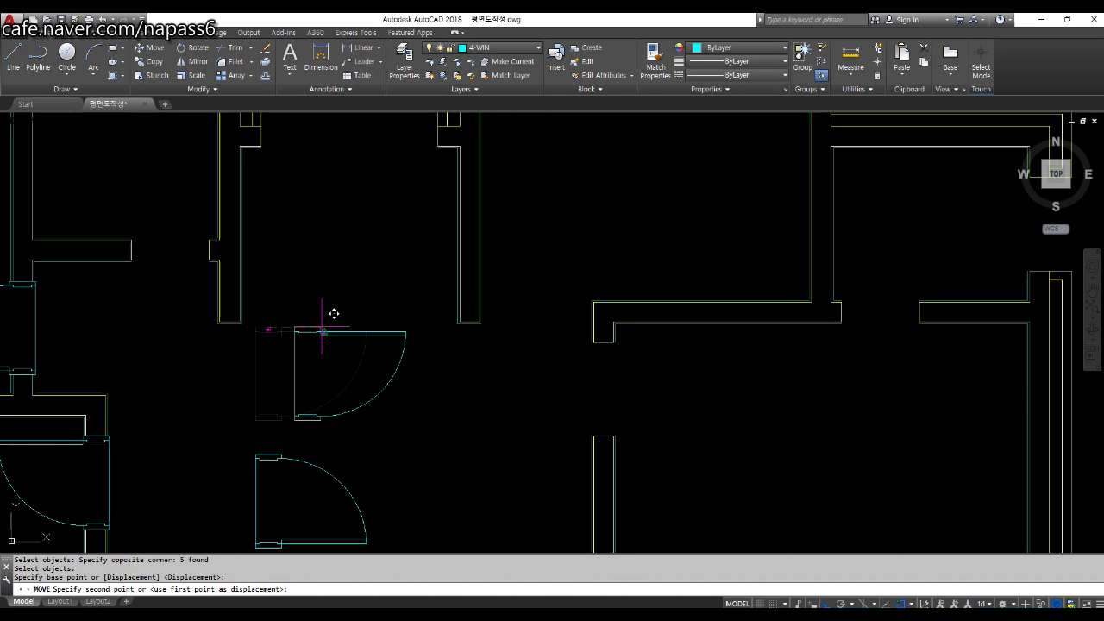
scroll(651, 333, up, 3)
click(609, 328)
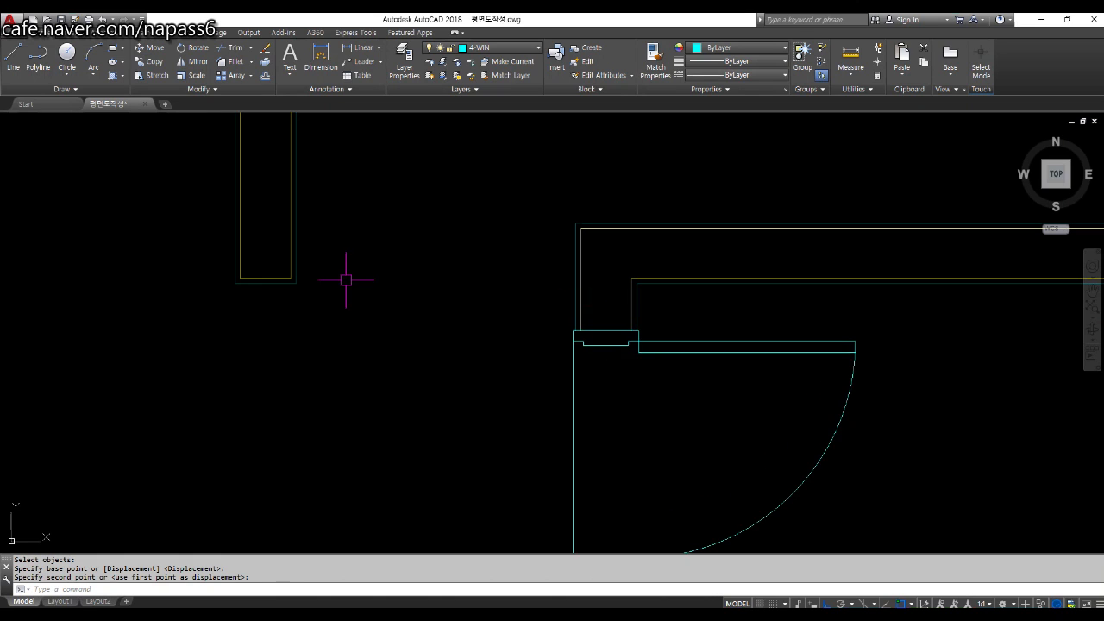
Step: Measure the width of the narrow doorway in the horizontal wall beside the upper-left room, between the midpoints of its two wall ends
scroll(346, 280, down, 8)
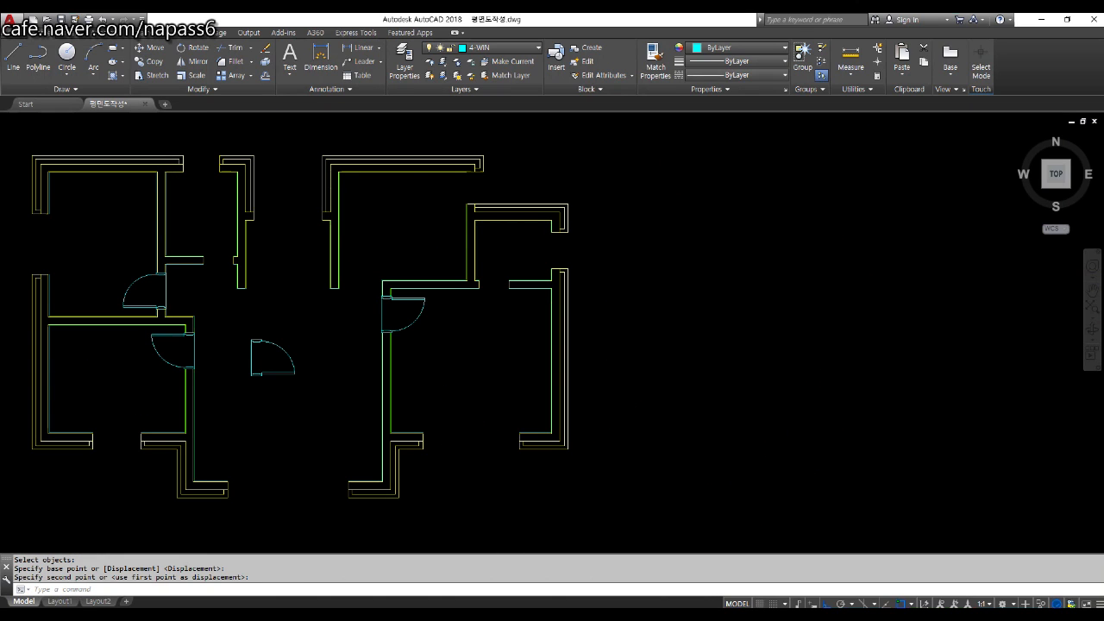
scroll(428, 405, down, 2)
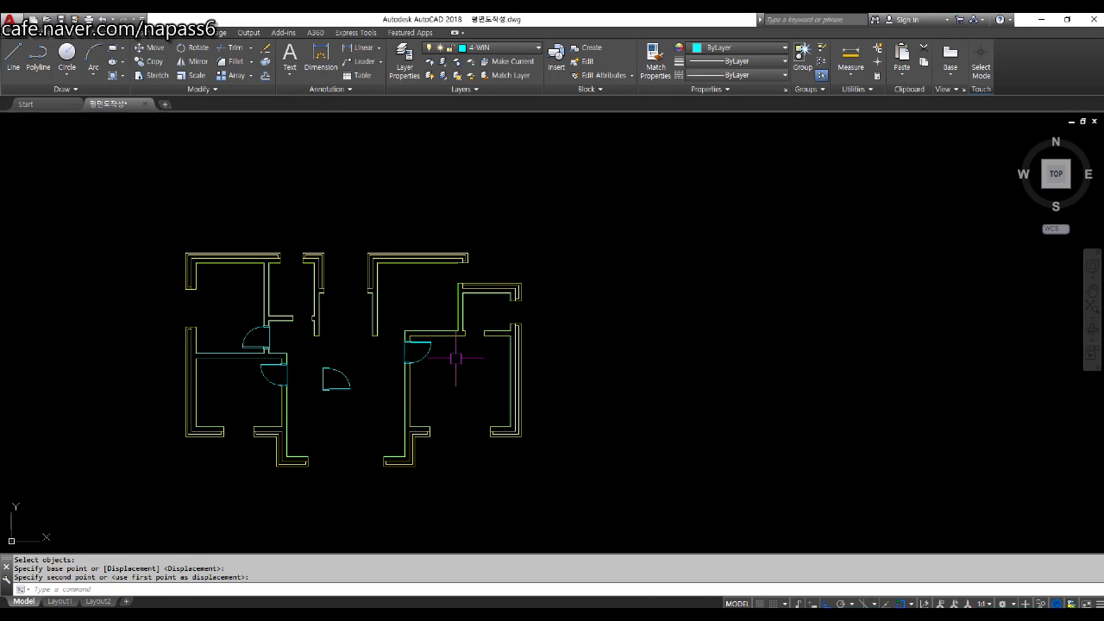
scroll(470, 353, up, 2)
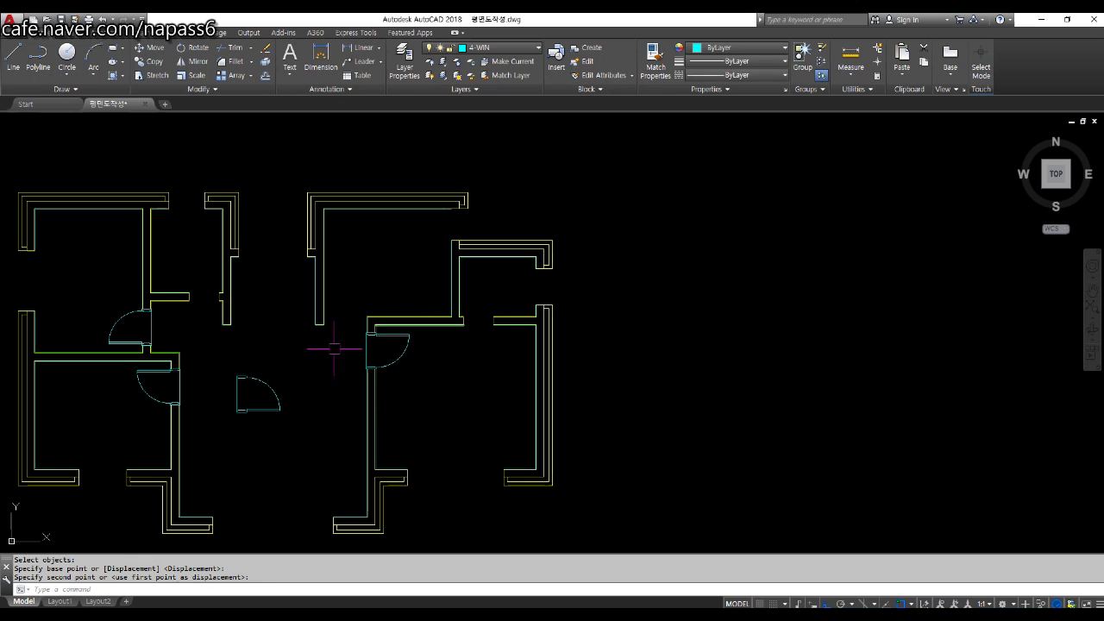
scroll(246, 427, up, 4)
scroll(232, 382, up, 3)
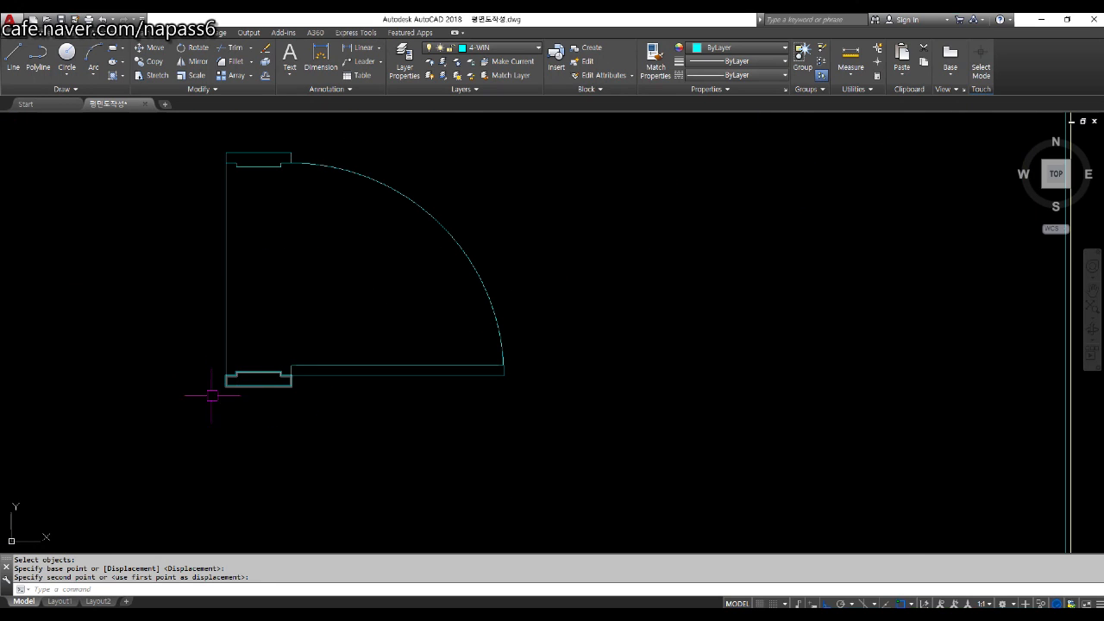
scroll(246, 377, down, 4)
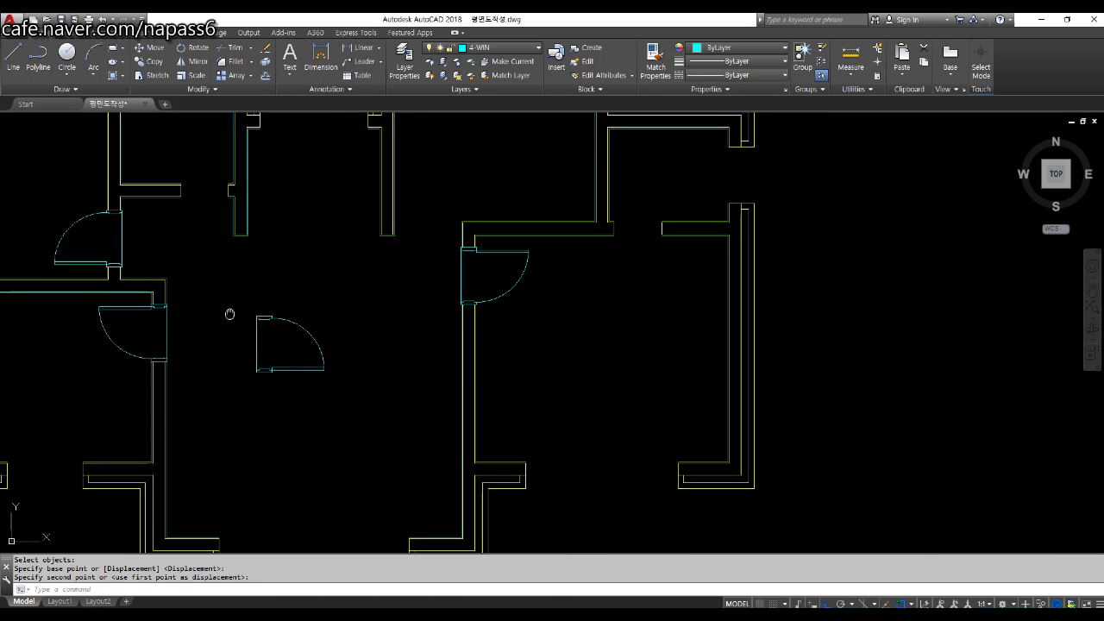
scroll(259, 319, up, 3)
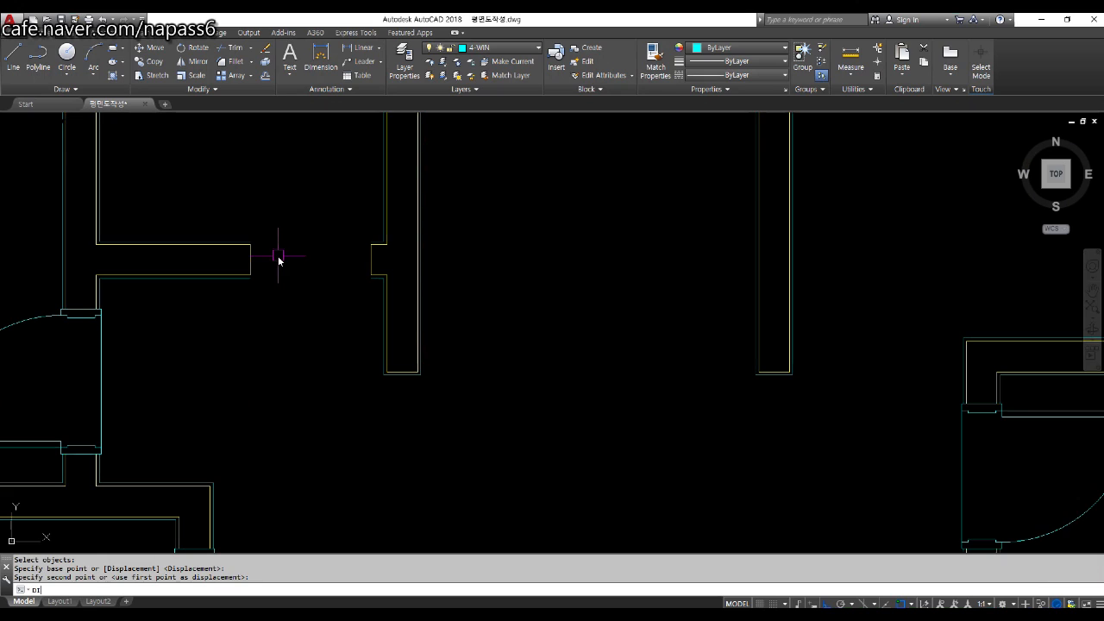
text(i)
key(Return)
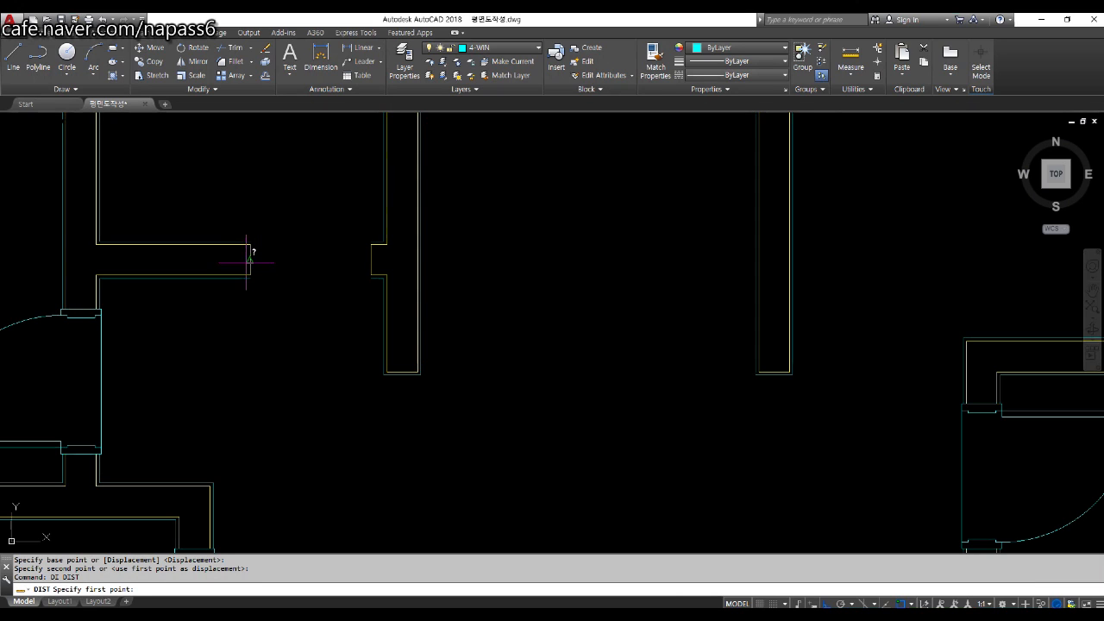
click(250, 259)
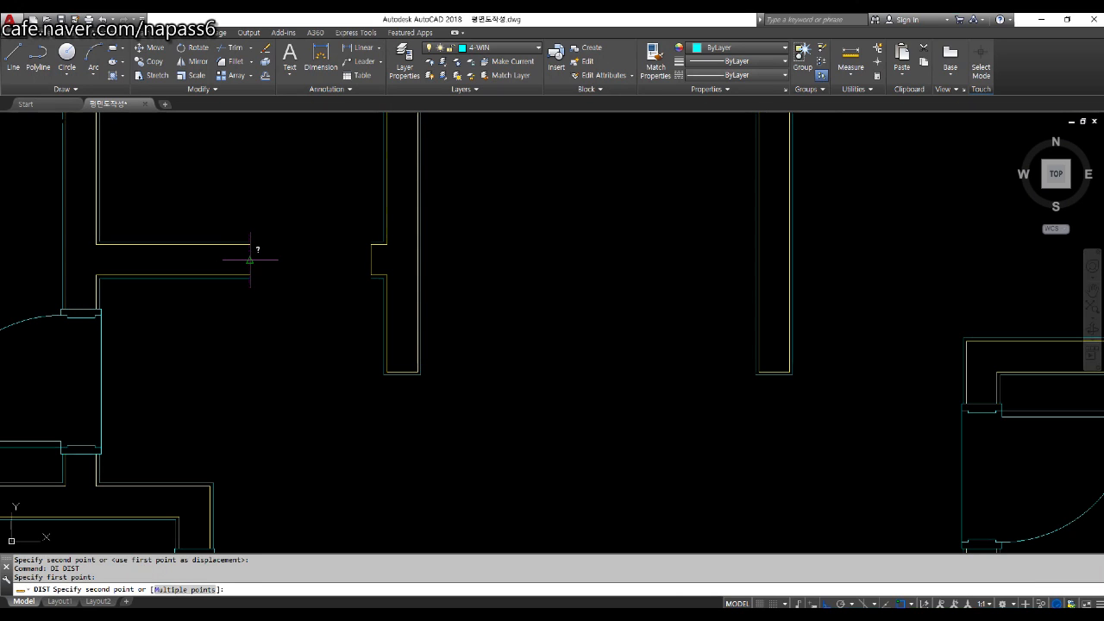
click(372, 260)
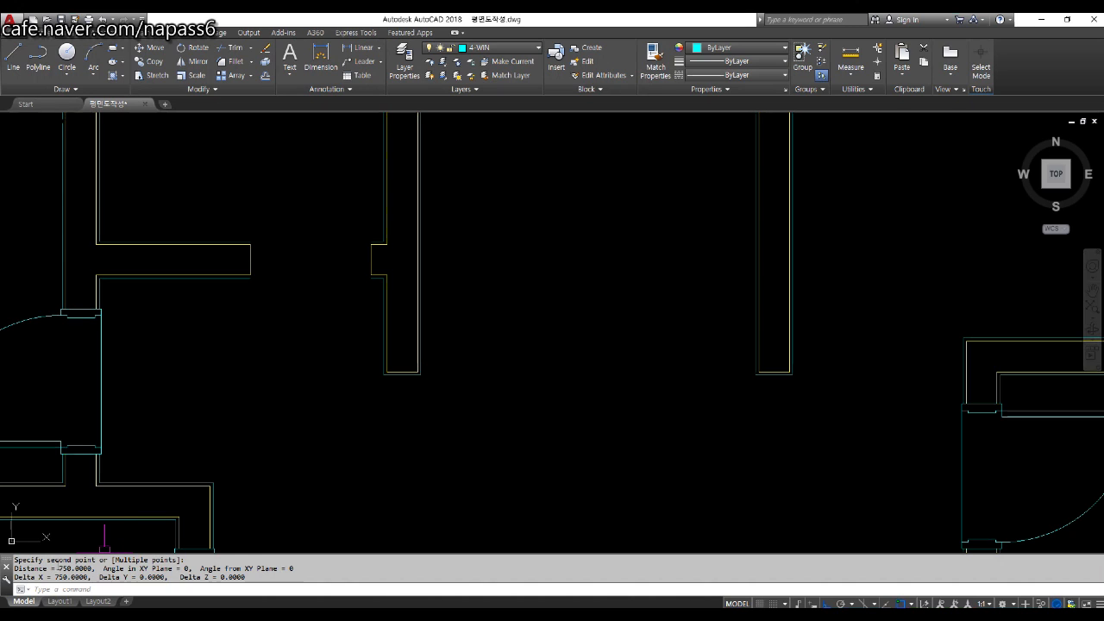
Step: Erase the door leaf and swing arc of the spare door, keeping its two jambs and the connecting threshold line
scroll(336, 301, down, 2)
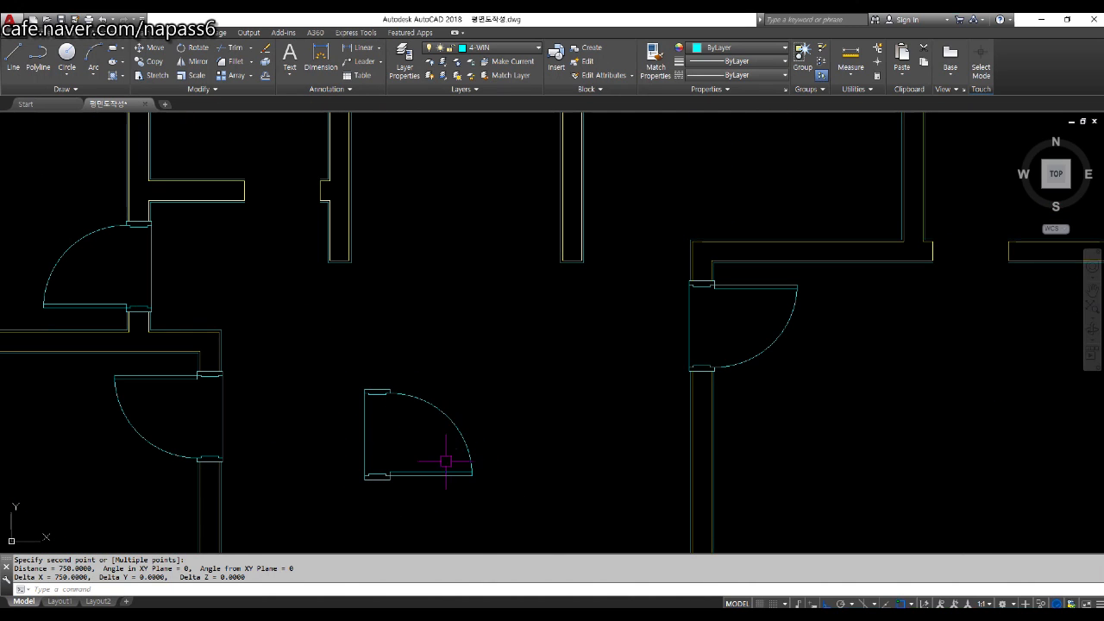
scroll(412, 463, up, 2)
scroll(425, 498, up, 2)
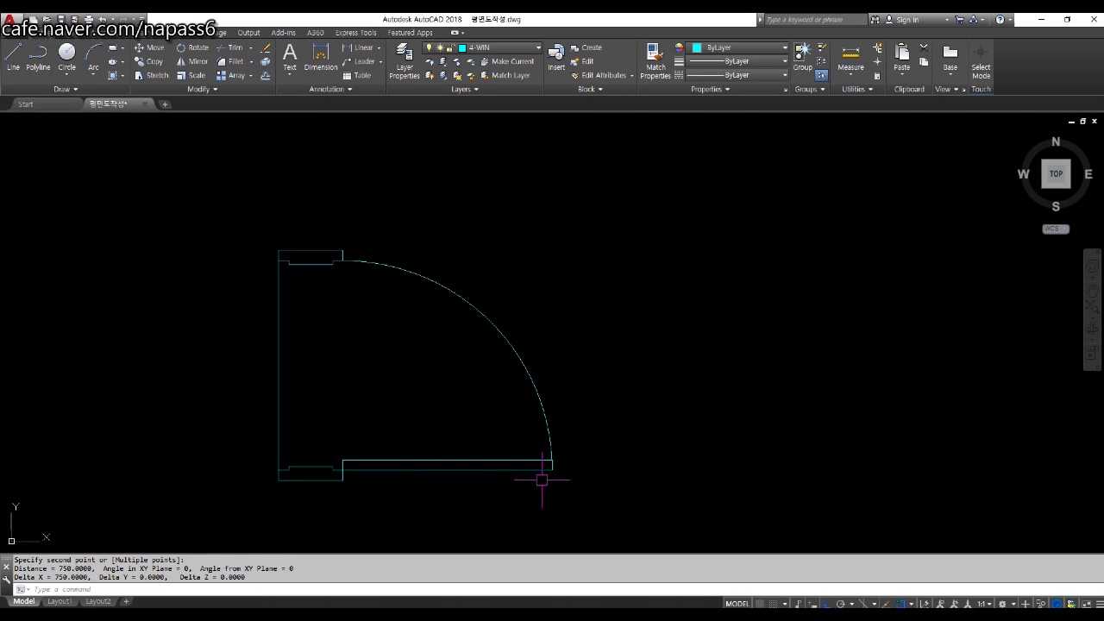
scroll(276, 482, up, 2)
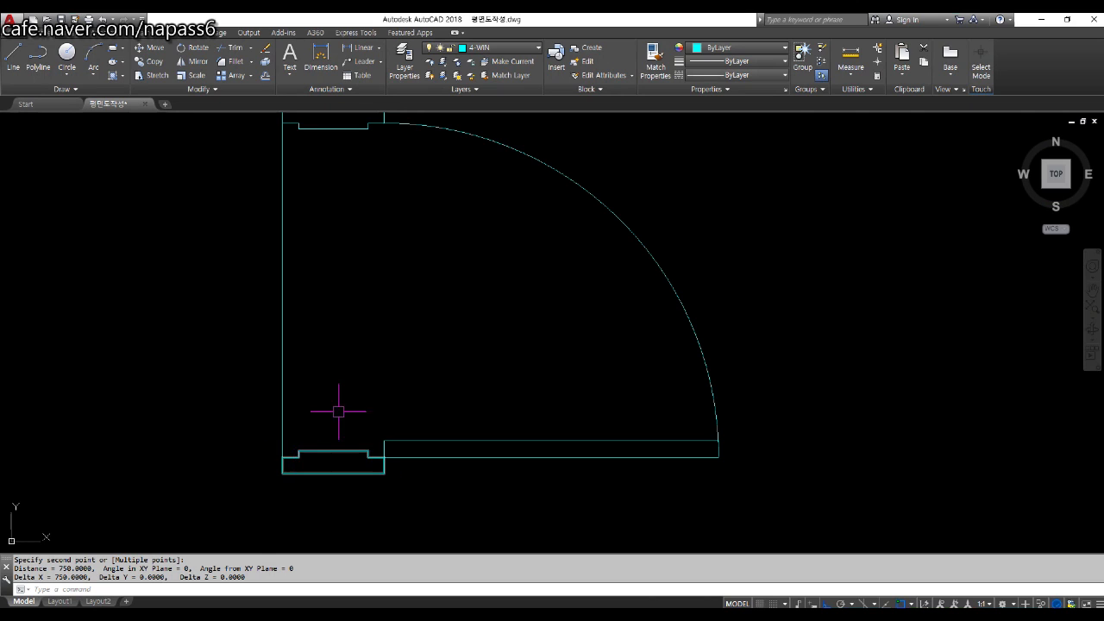
scroll(338, 409, down, 2)
text(e)
key(Return)
click(641, 476)
click(486, 340)
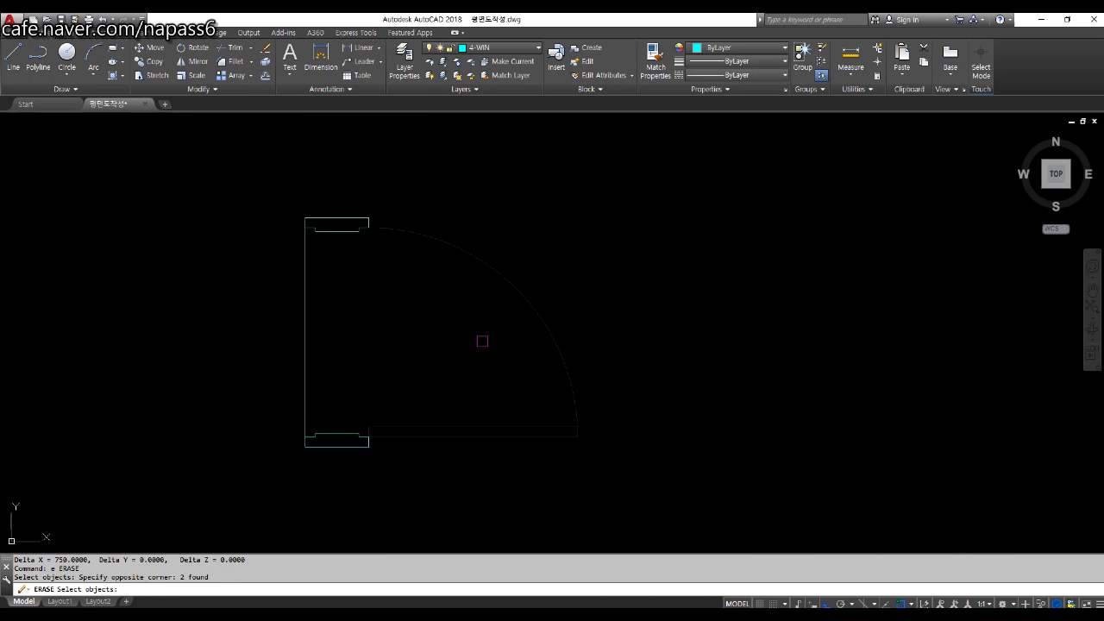
key(Return)
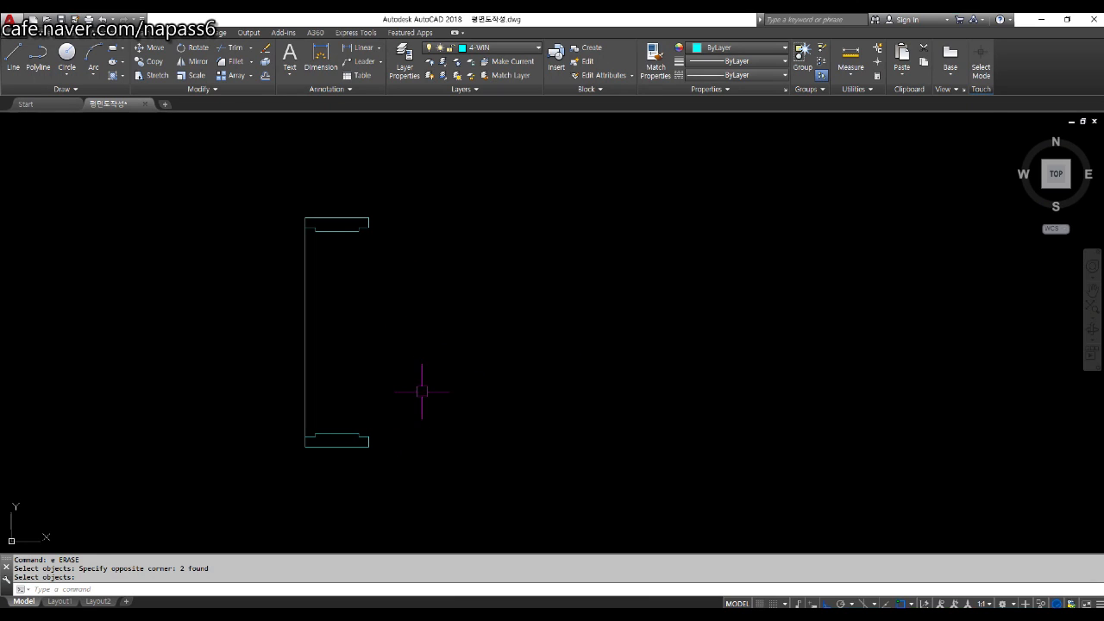
Step: Move the spare door frame's upper jamb straight down by 150
text(m)
key(Return)
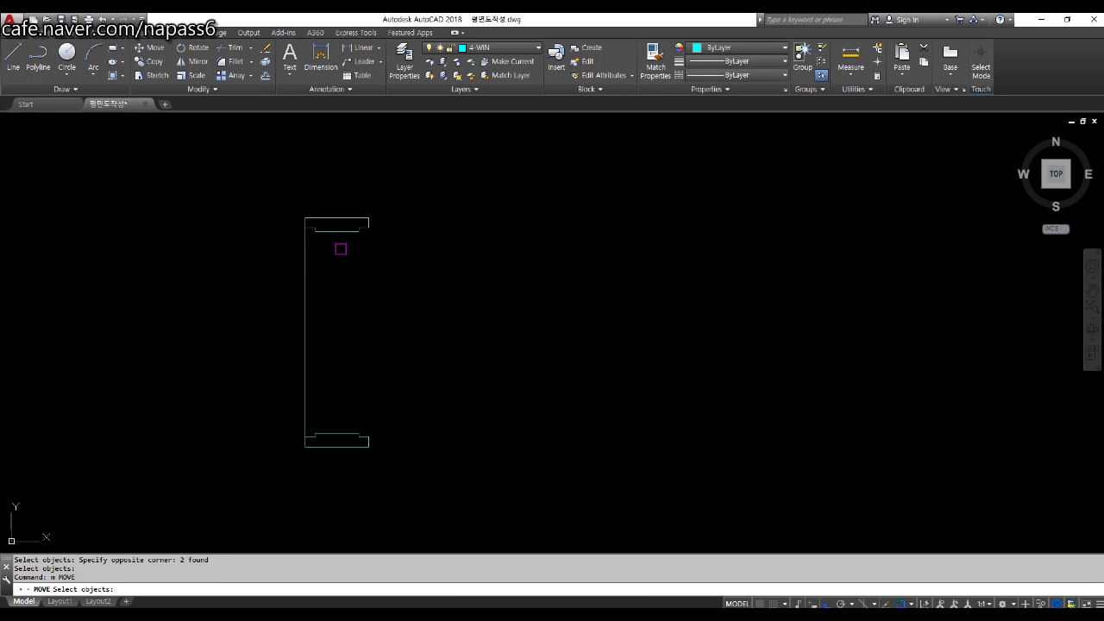
click(340, 229)
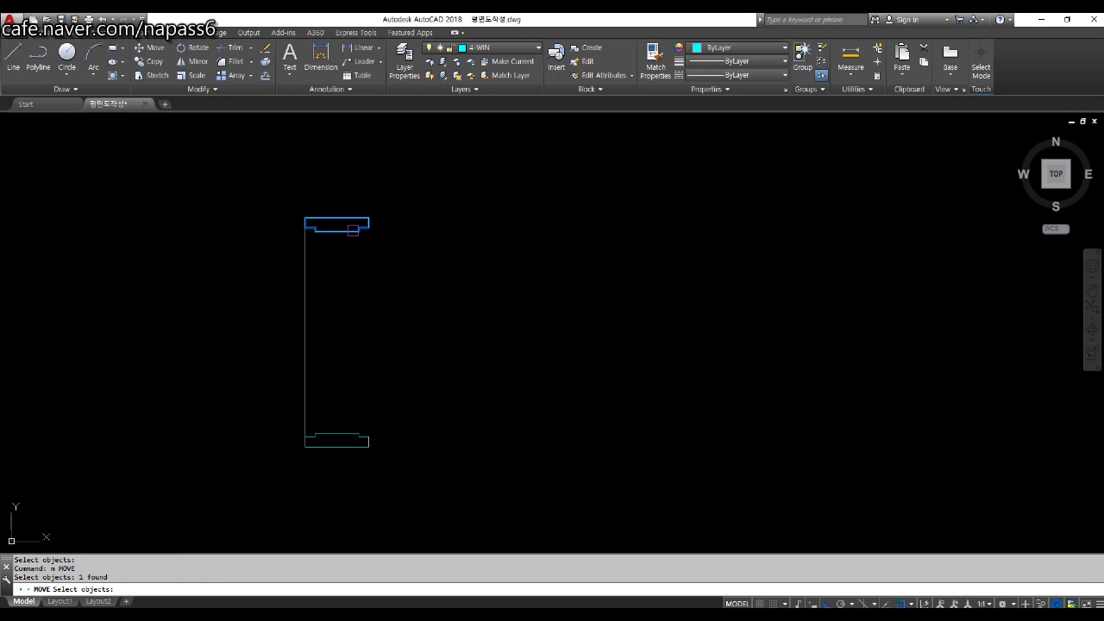
key(Return)
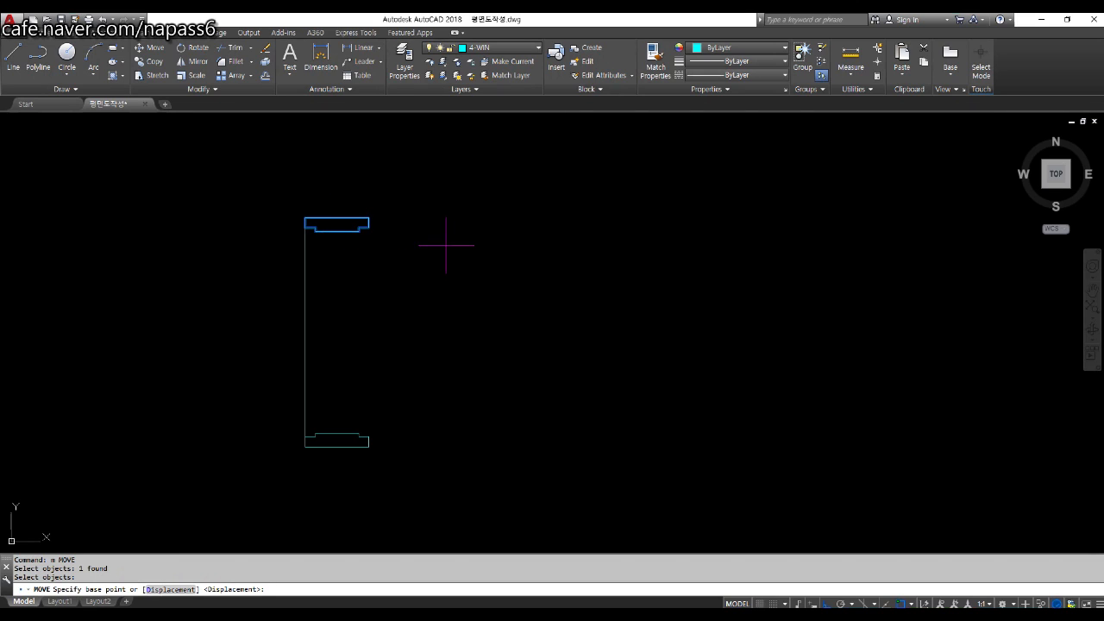
click(445, 242)
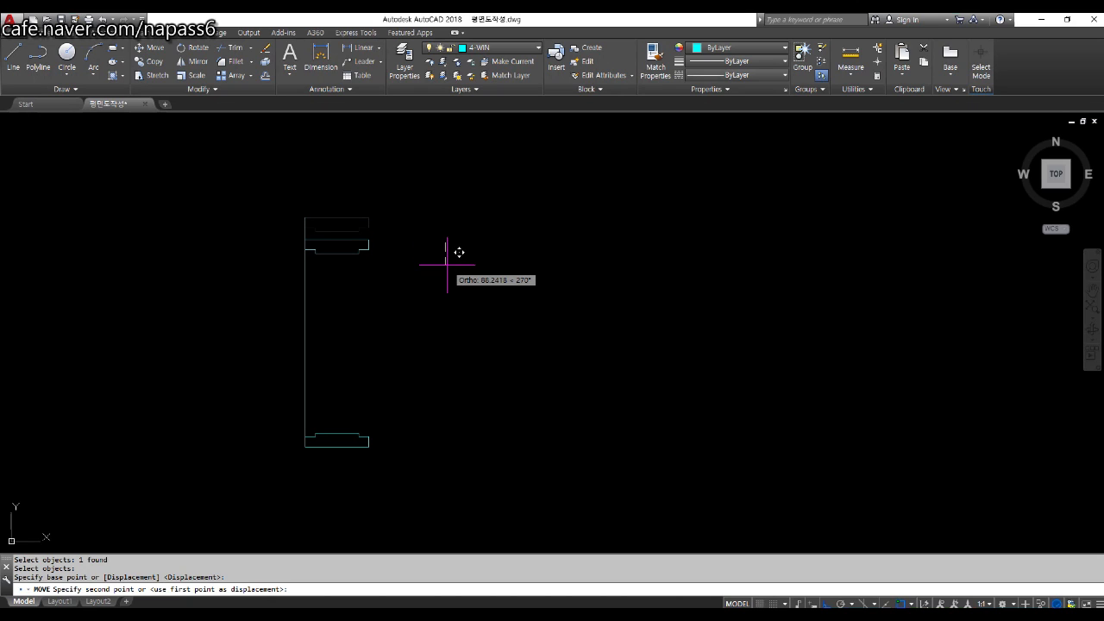
key(Return)
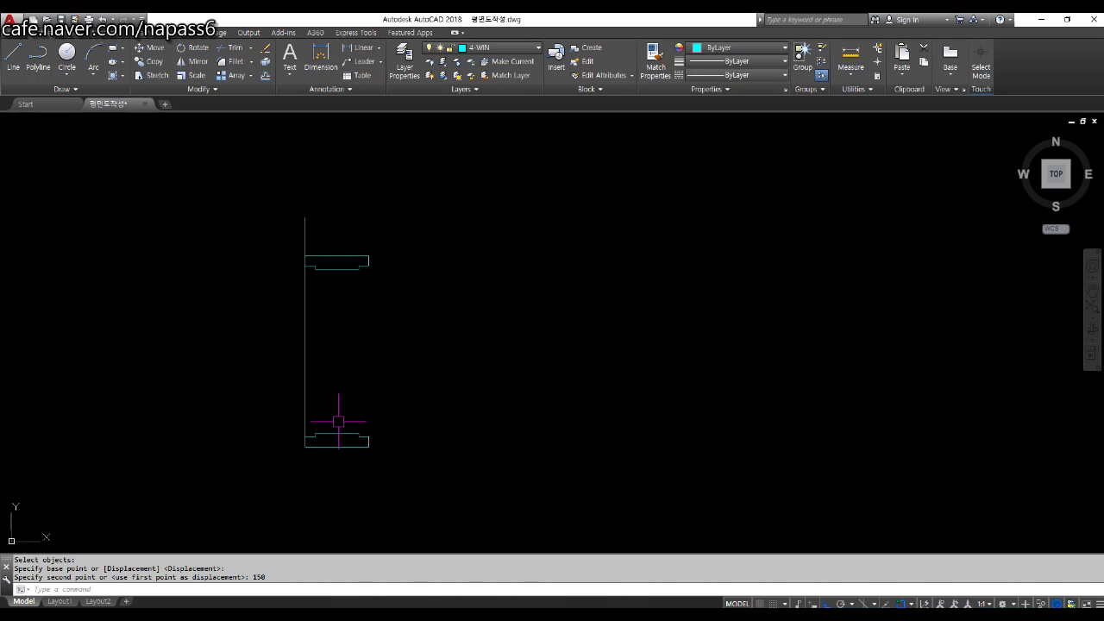
Step: Trim the stub of the threshold line that sticks out above the moved upper jamb
key(Return)
key(Return)
click(305, 226)
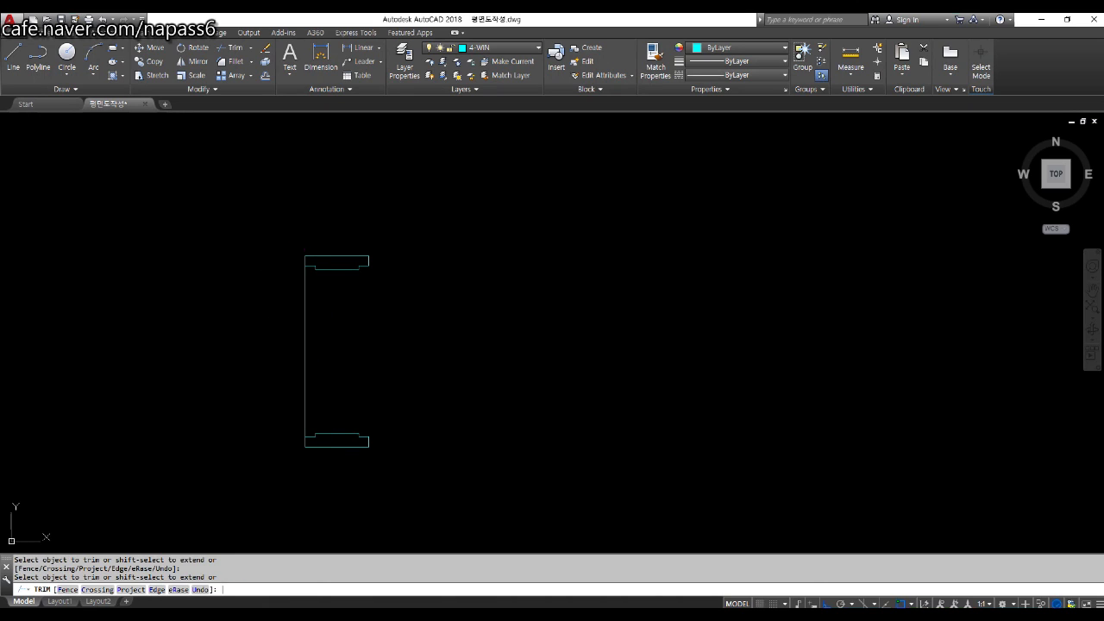
key(Return)
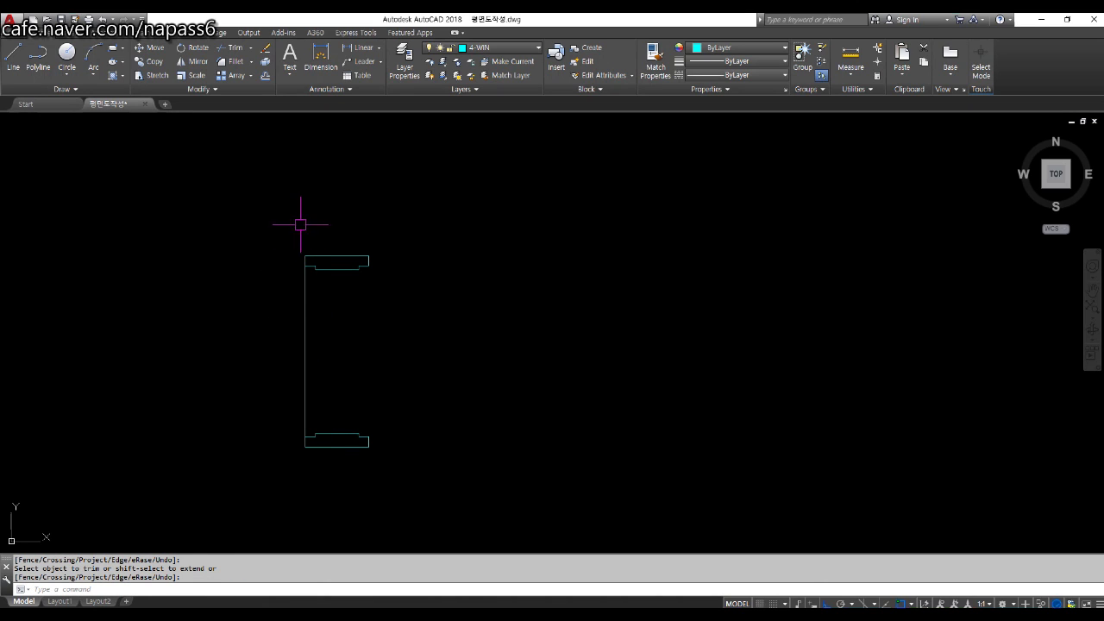
Step: Draw a rectangular door leaf from the upper jamb's outer rebate corner to the lower jamb's inner rebate corner
text(rec)
key(Return)
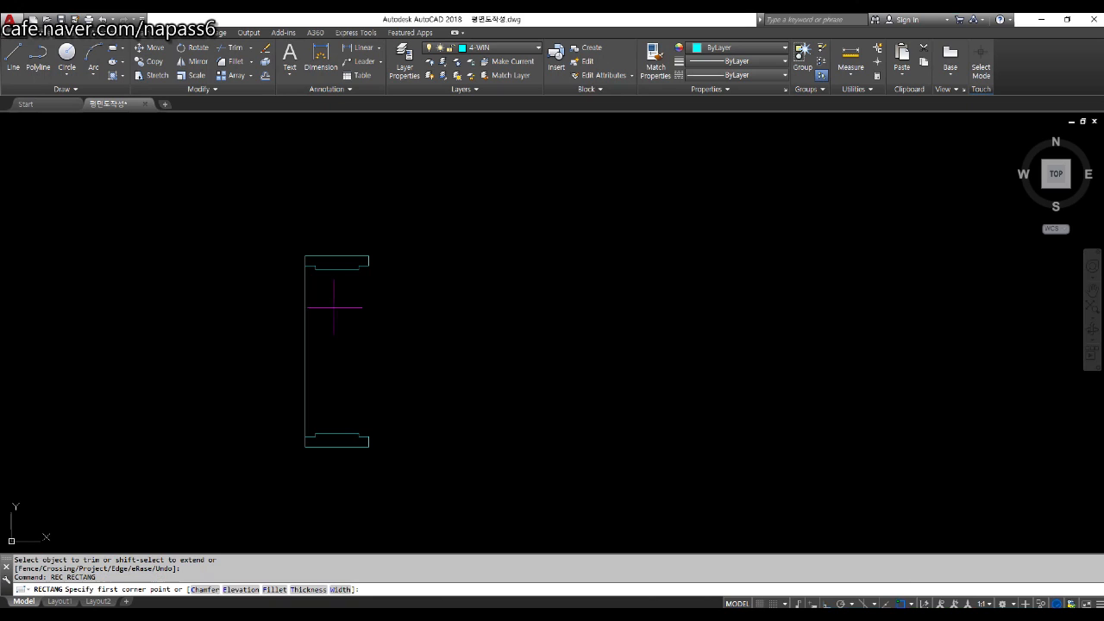
scroll(358, 271, up, 2)
click(373, 260)
scroll(369, 345, down, 2)
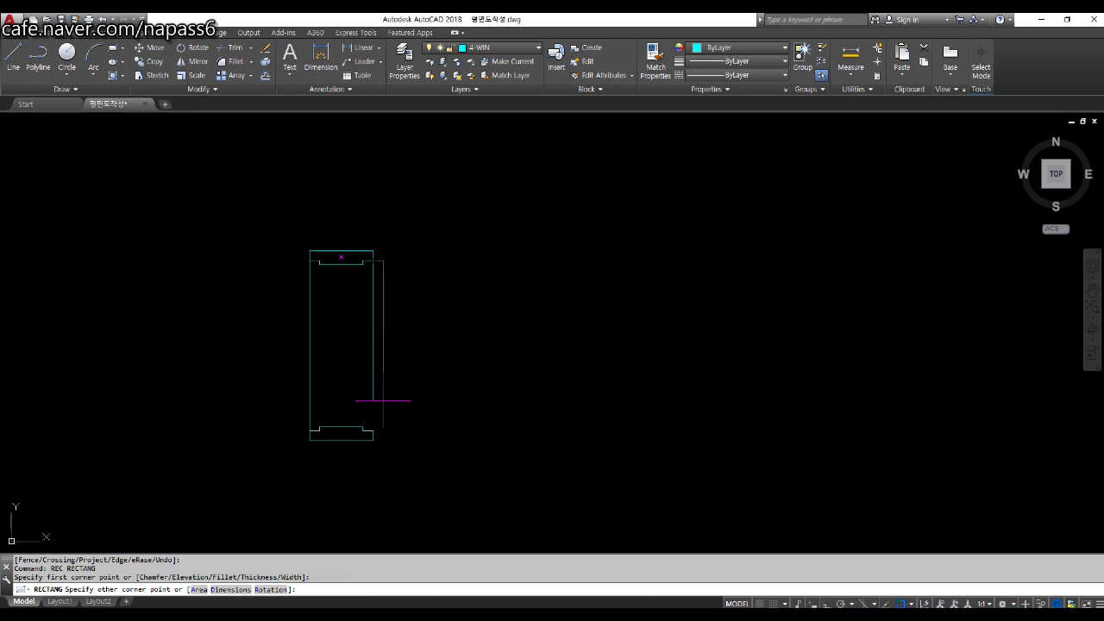
scroll(354, 427, up, 4)
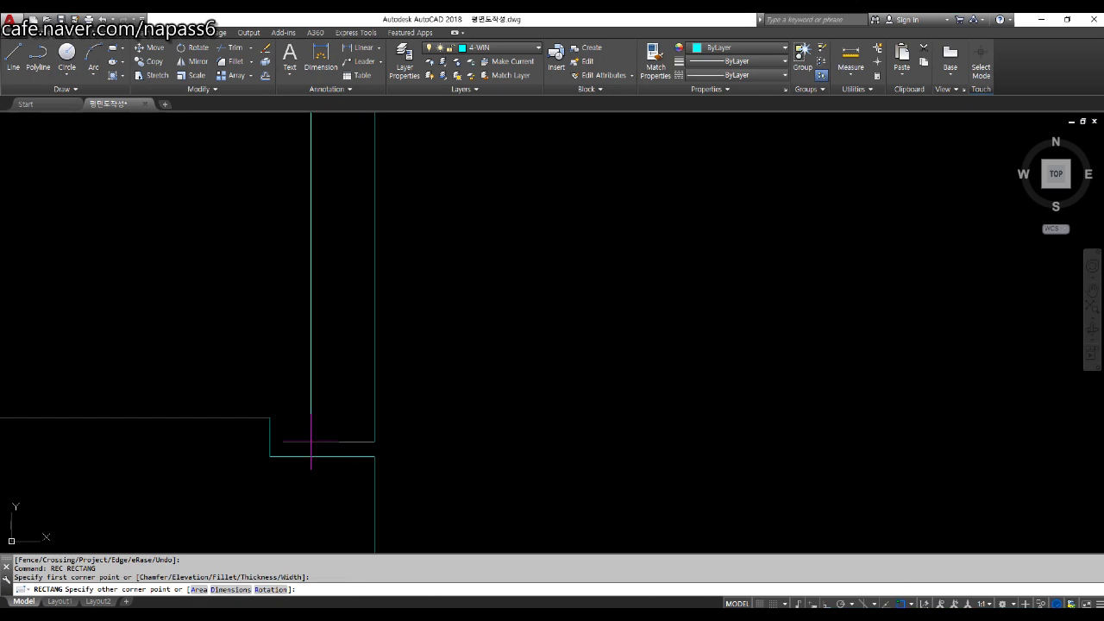
click(270, 456)
scroll(320, 451, down, 3)
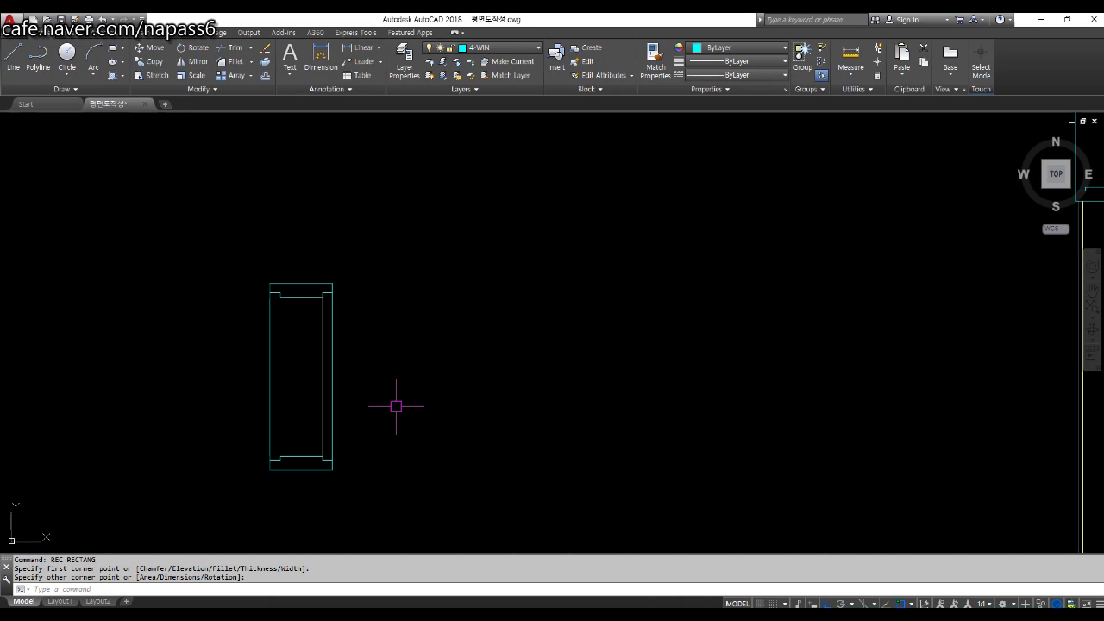
Step: Rotate the door leaf 90 degrees clockwise about its lower outer corner at the lower jamb, so it stands open
text(ro)
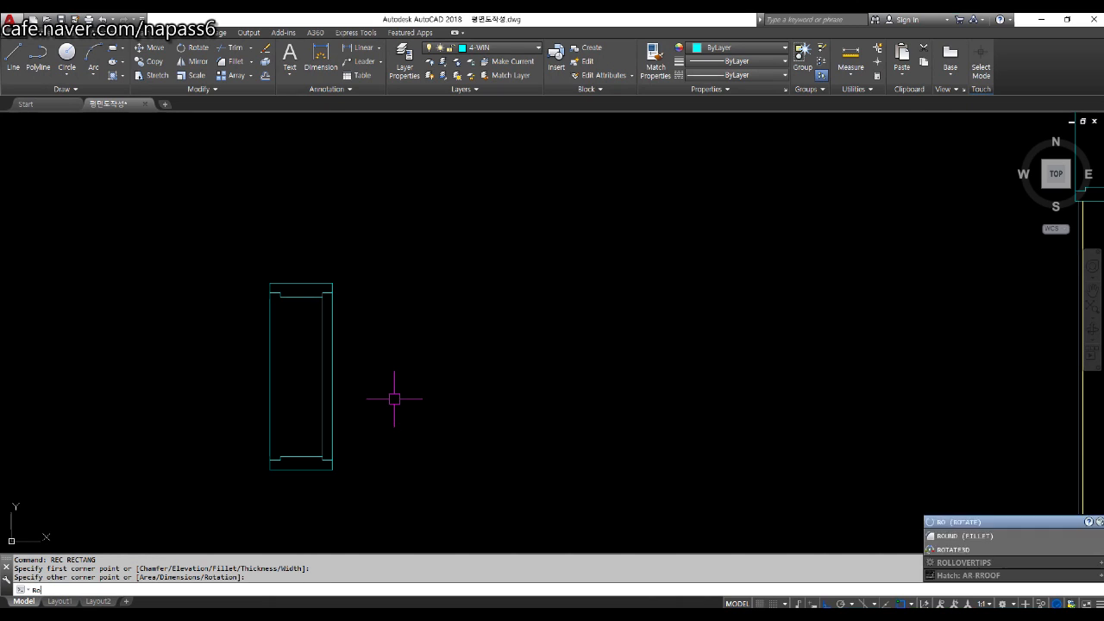
key(Return)
middle_drag(382, 388, 353, 350)
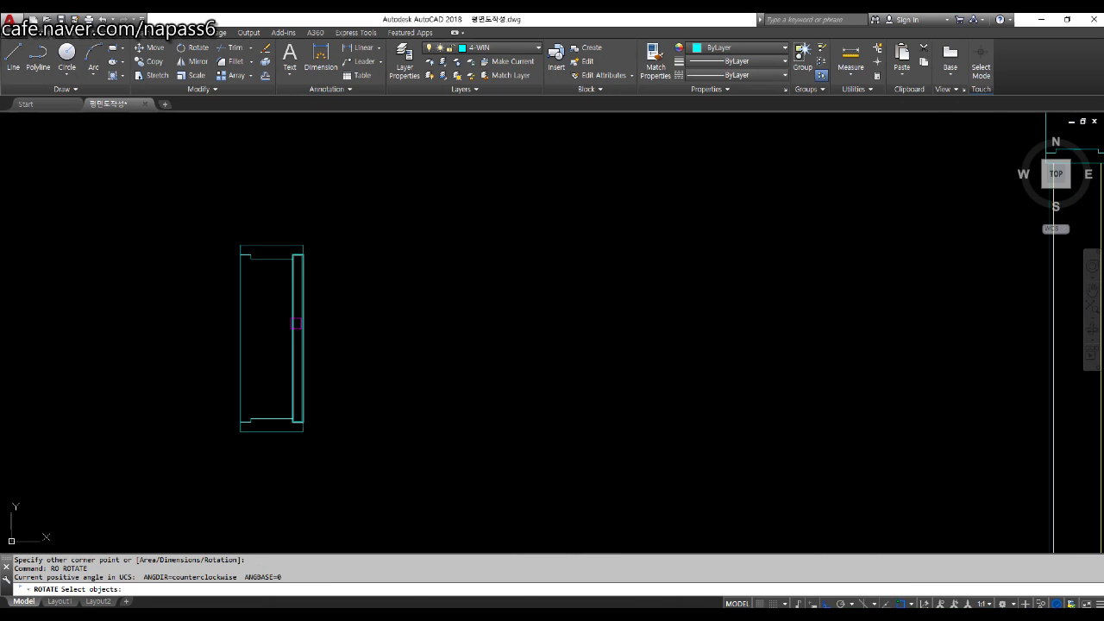
click(304, 315)
key(Return)
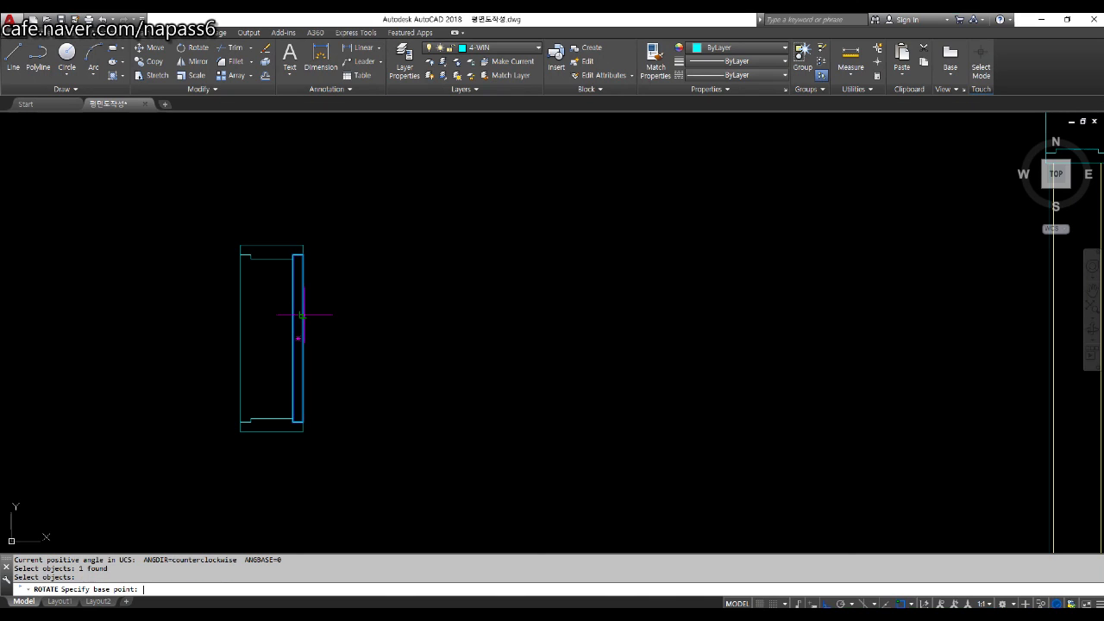
scroll(278, 459, up, 2)
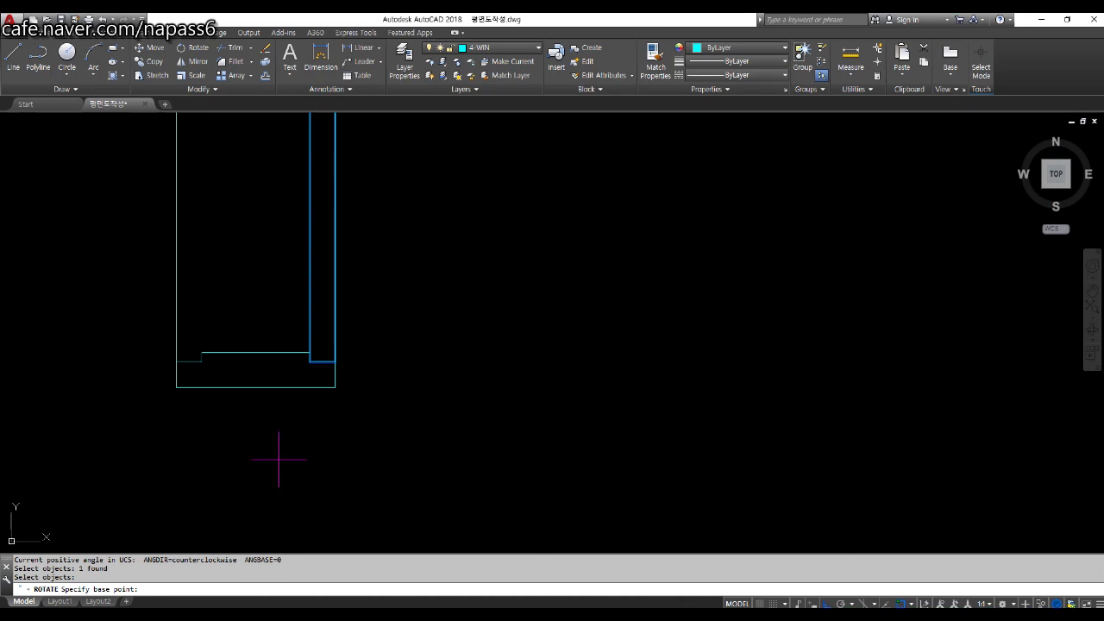
click(334, 361)
scroll(335, 361, down, 2)
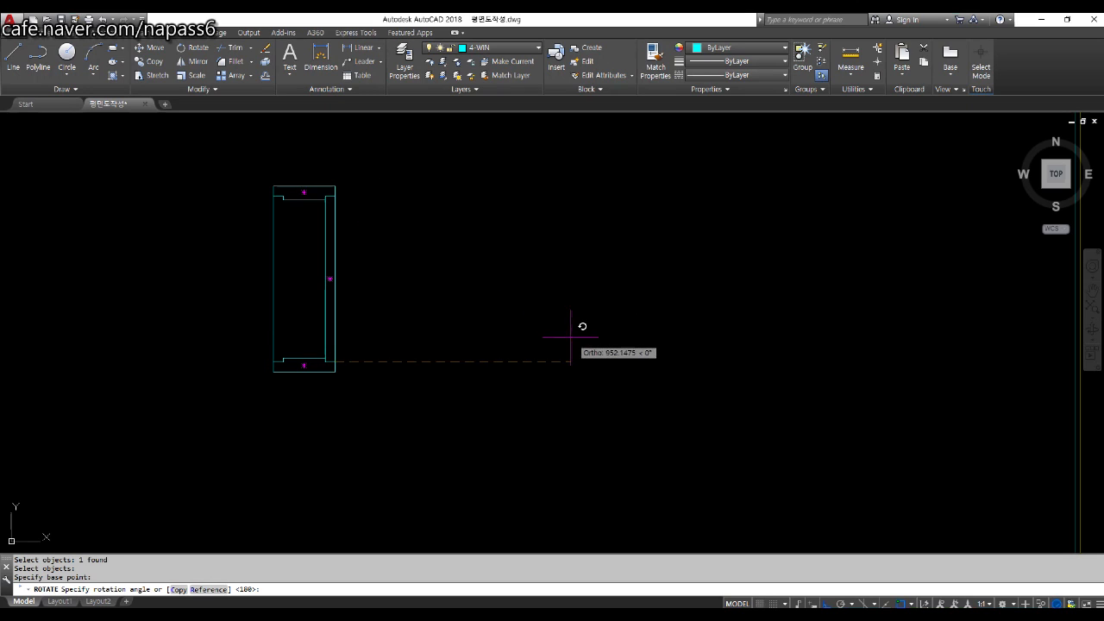
click(335, 495)
scroll(333, 370, down, 3)
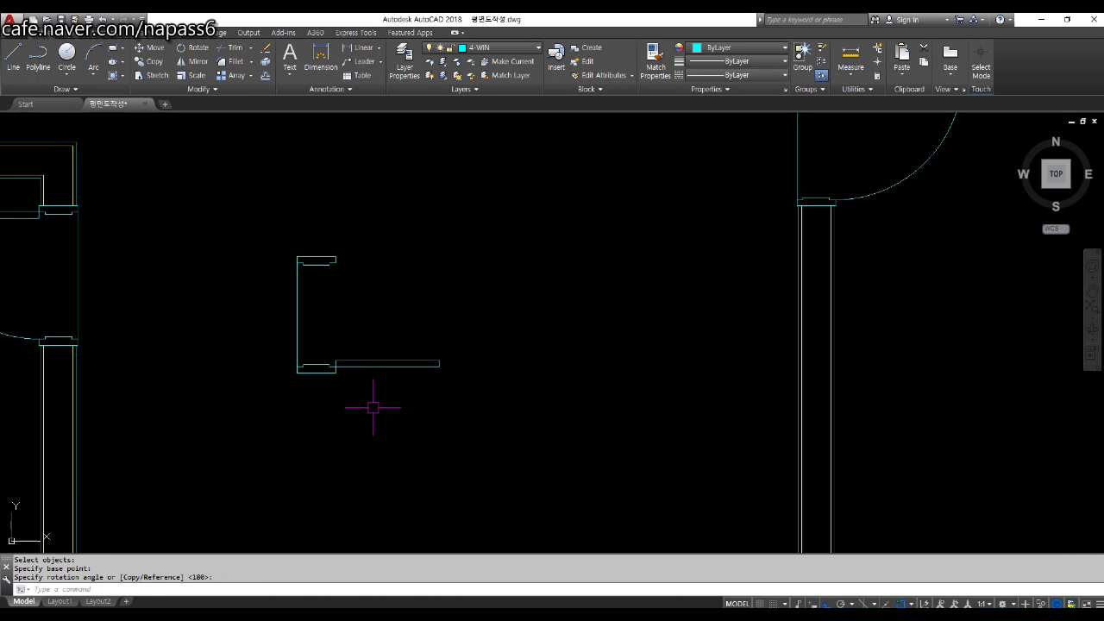
Step: Draw a circle centred on the leaf's hinge corner at the lower jamb, with its radius reaching the upper jamb's outer rebate corner
key(Return)
scroll(336, 378, up, 3)
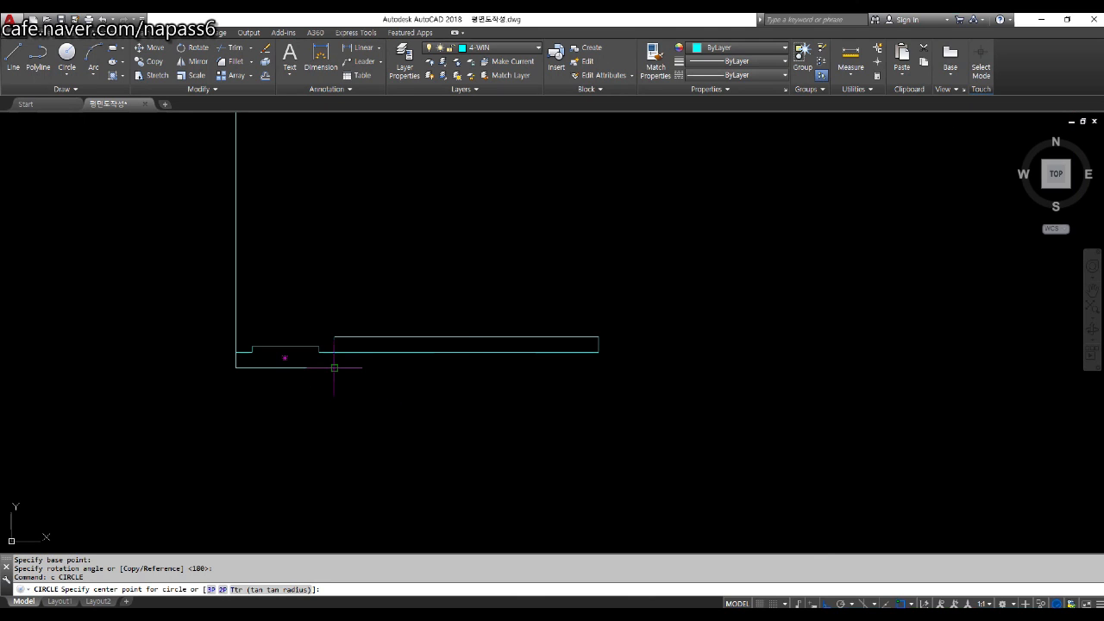
click(334, 352)
scroll(333, 352, down, 3)
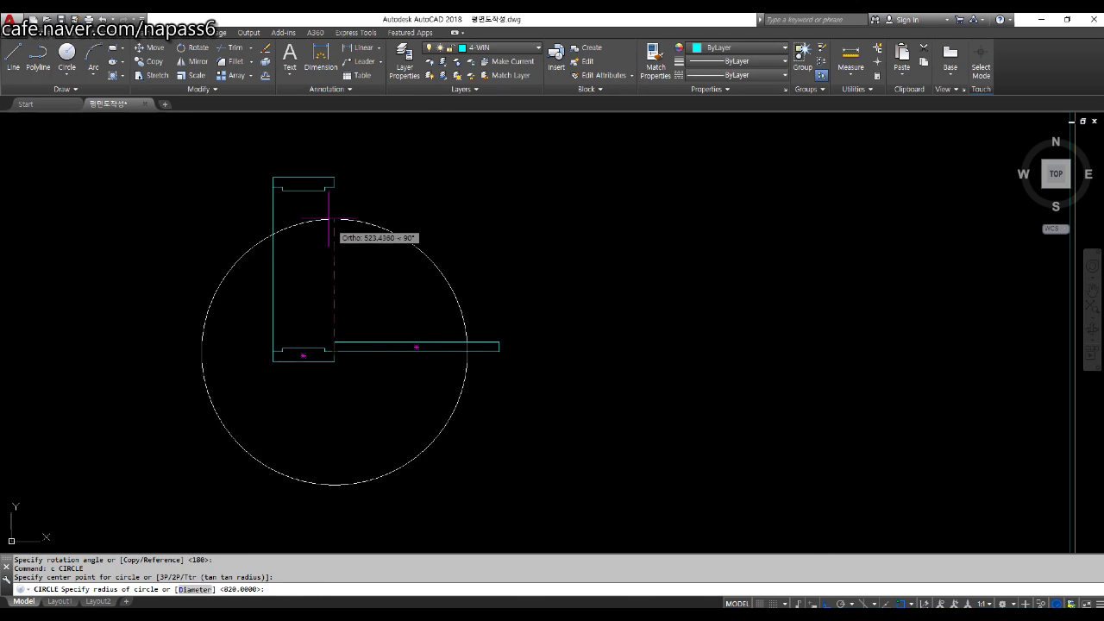
click(334, 187)
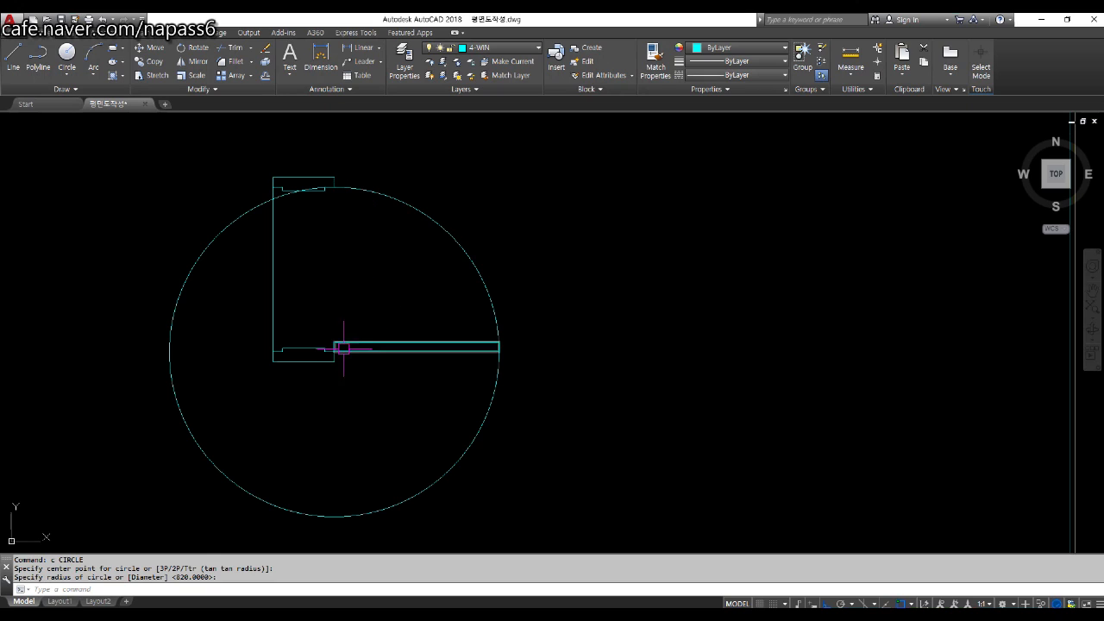
scroll(327, 207, down, 2)
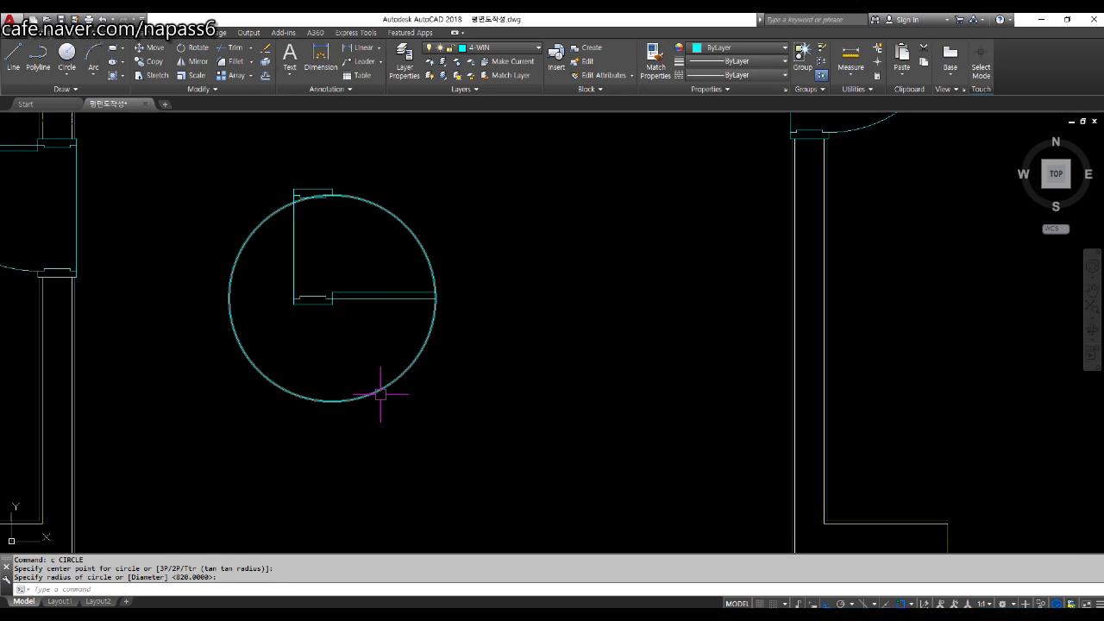
Step: Trim the circle to a quarter swing arc between the open leaf's end and the upper jamb
text(tr)
key(Return)
key(Return)
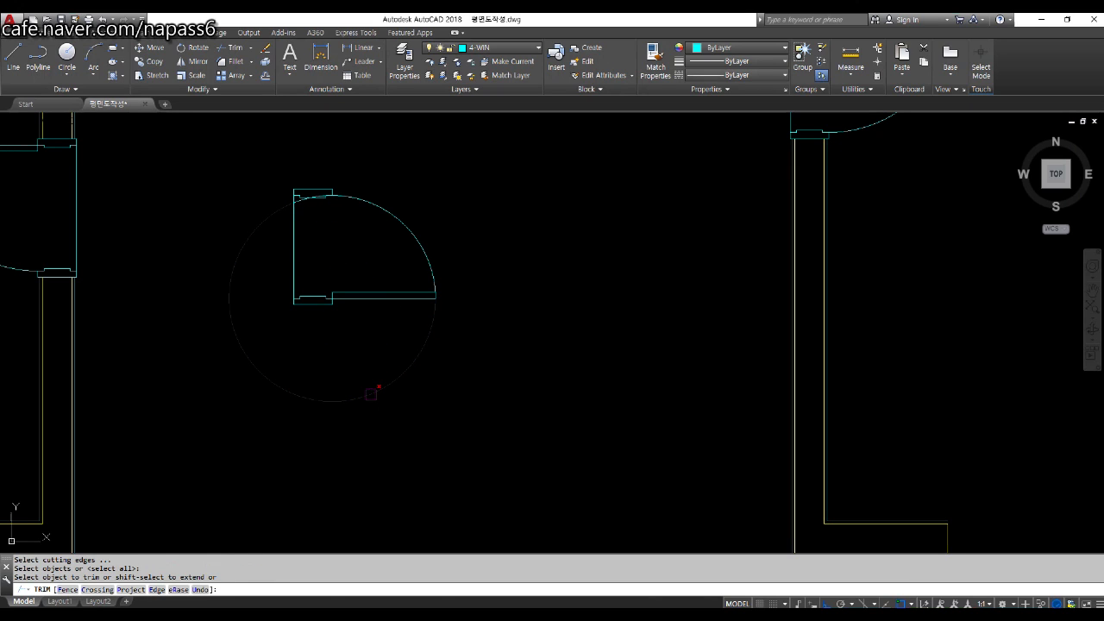
click(371, 394)
scroll(299, 173, up, 5)
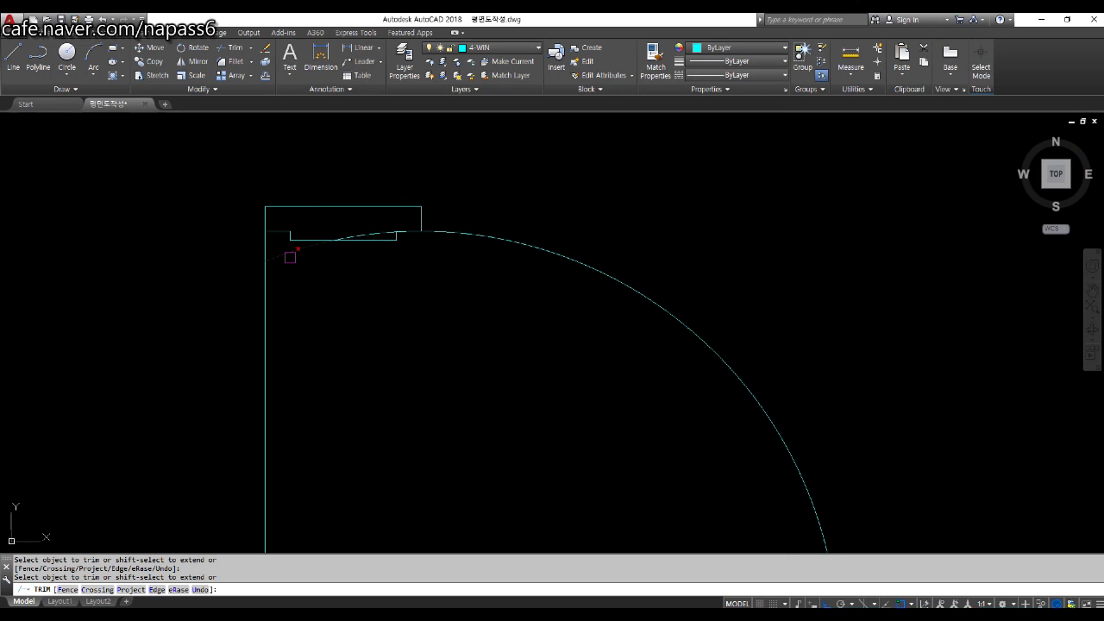
scroll(396, 234, up, 8)
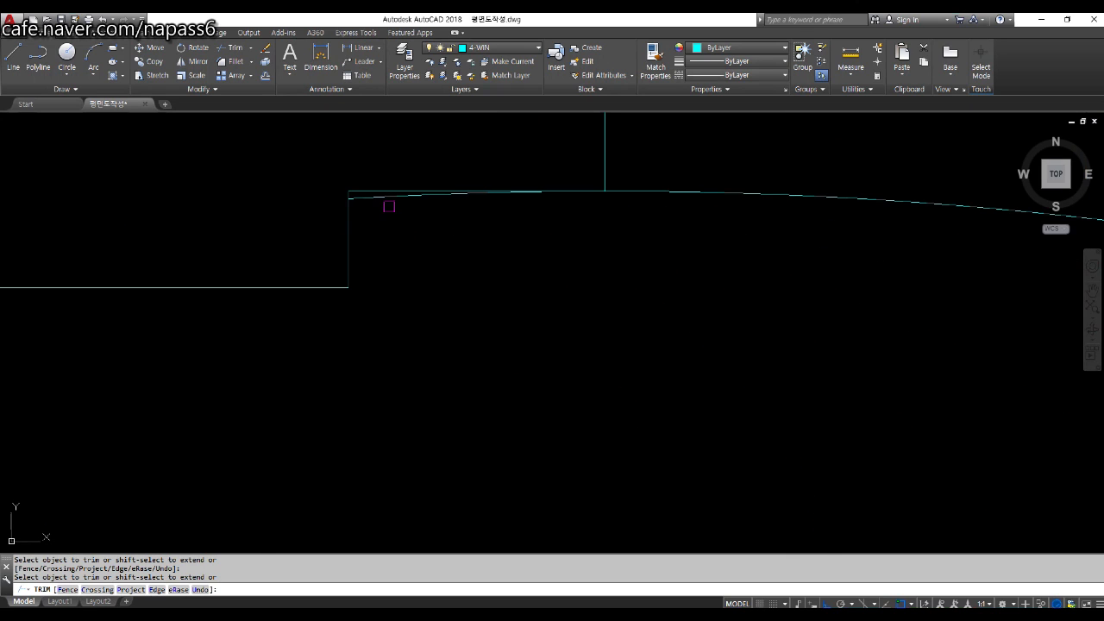
scroll(394, 235, down, 6)
scroll(395, 234, down, 8)
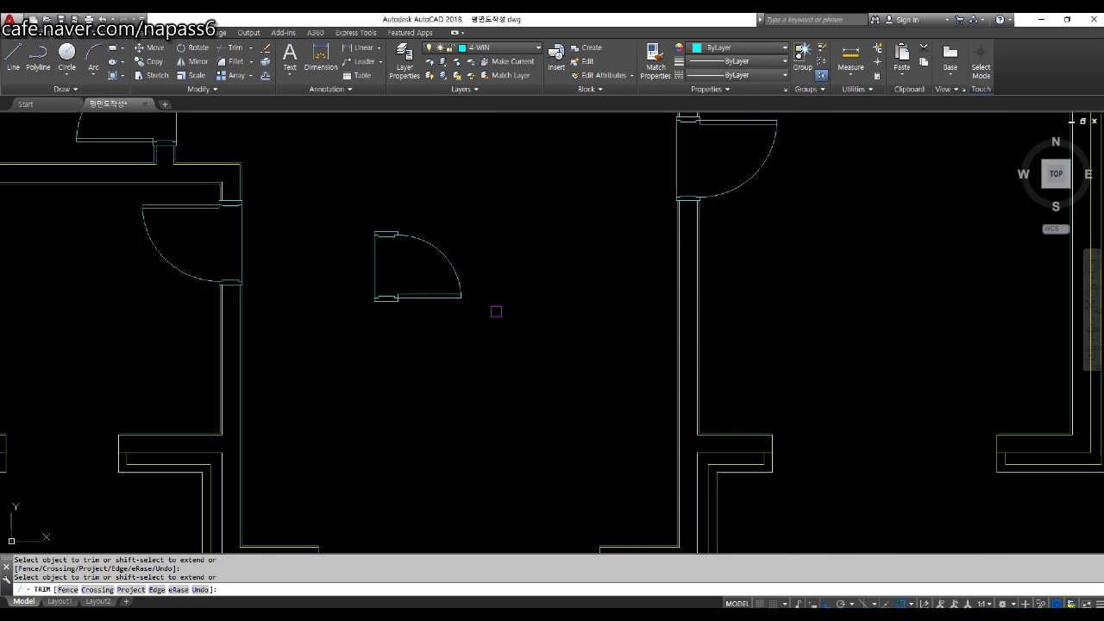
key(Return)
scroll(493, 313, down, 4)
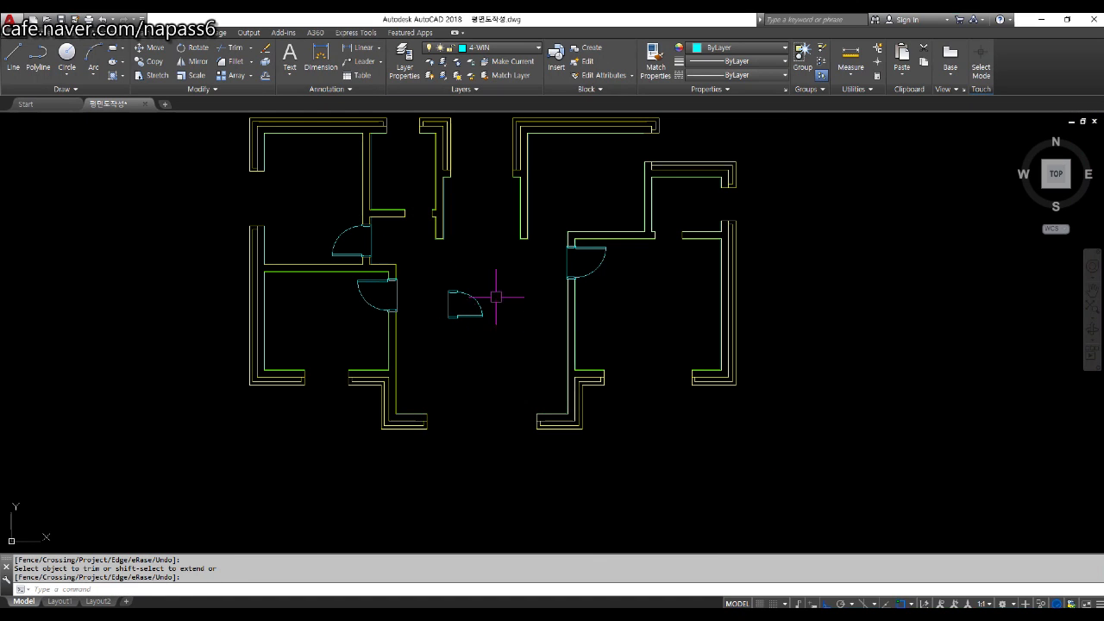
Step: Rotate the complete narrow door 90 degrees counterclockwise about a point inside its swing, so the threshold lies horizontal
text(ro)
key(Return)
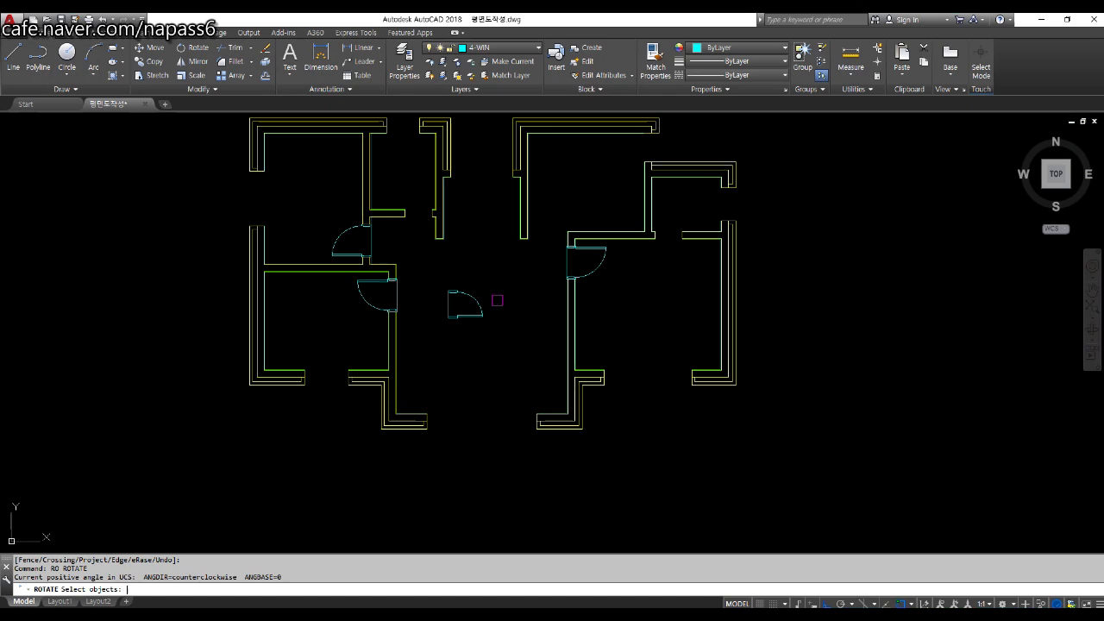
scroll(461, 314, up, 3)
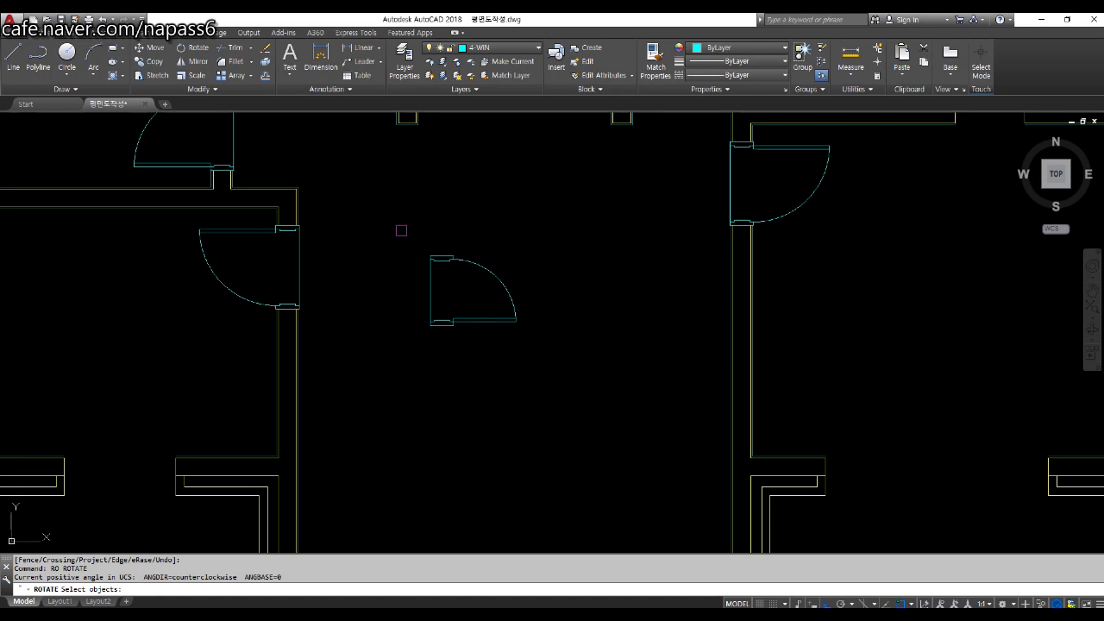
click(401, 231)
click(562, 349)
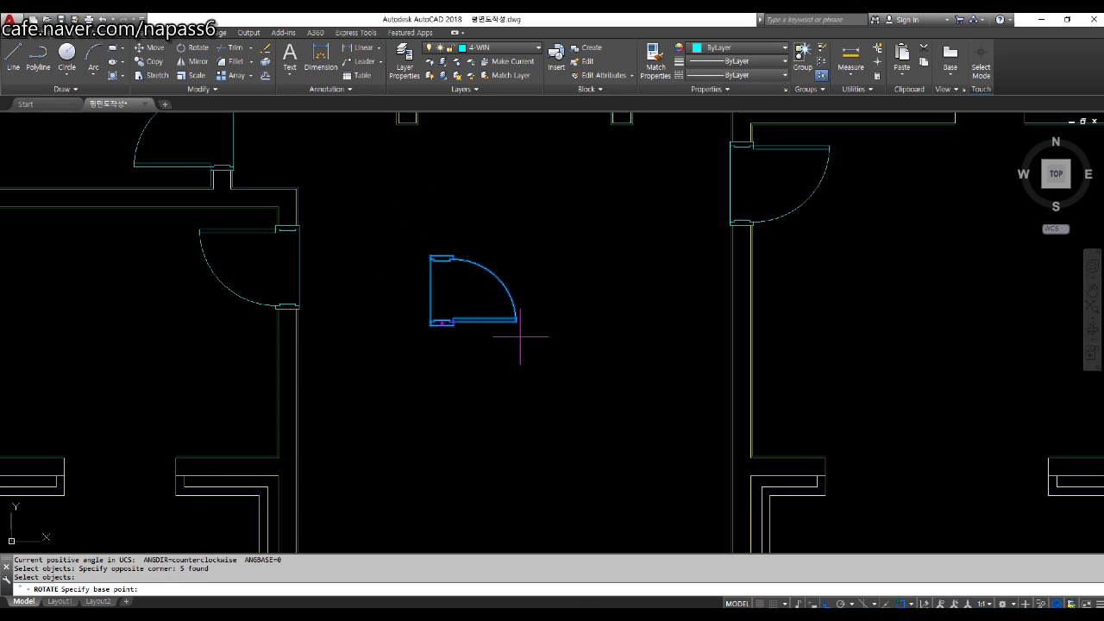
click(465, 294)
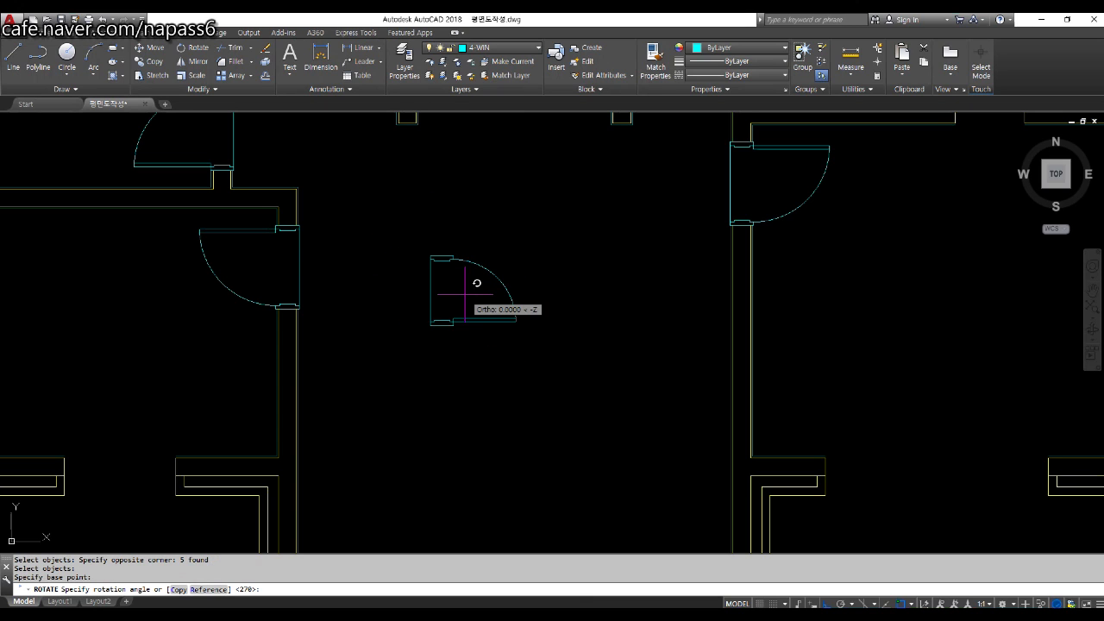
scroll(470, 287, down, 5)
scroll(466, 266, up, 5)
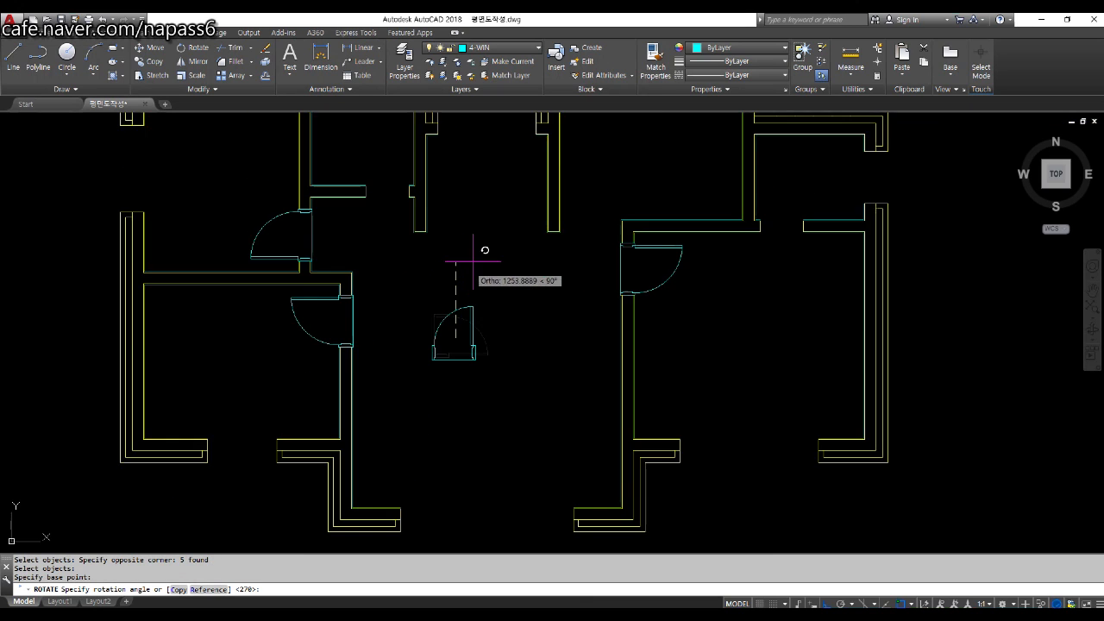
click(484, 252)
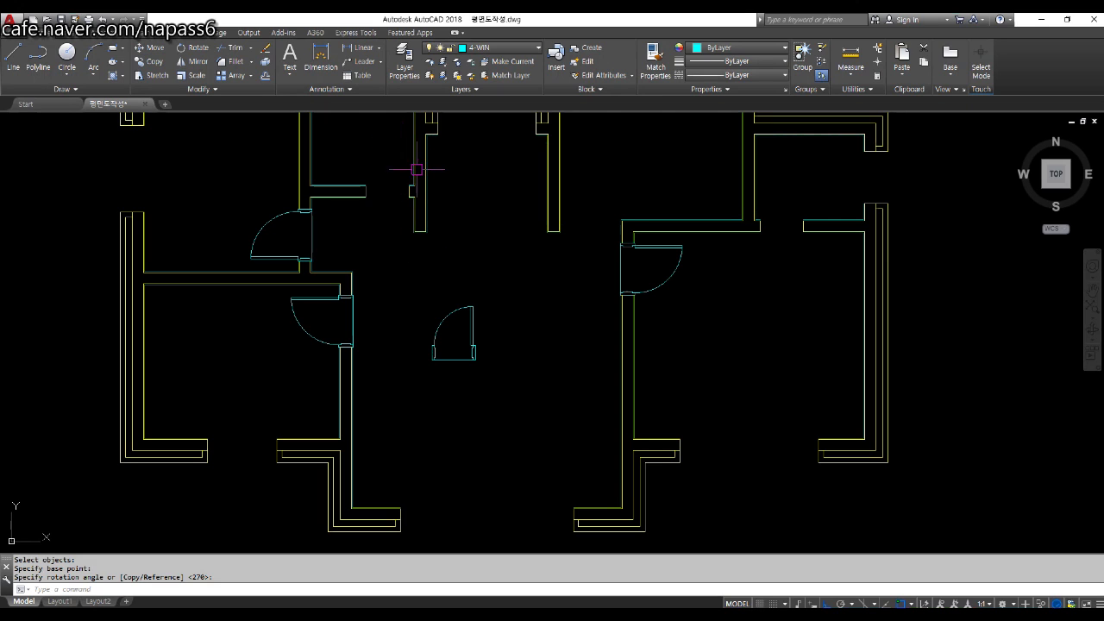
mouse_move(777, 289)
middle_down()
mouse_move(712, 308)
mouse_move(673, 340)
middle_up()
scroll(649, 215, up, 2)
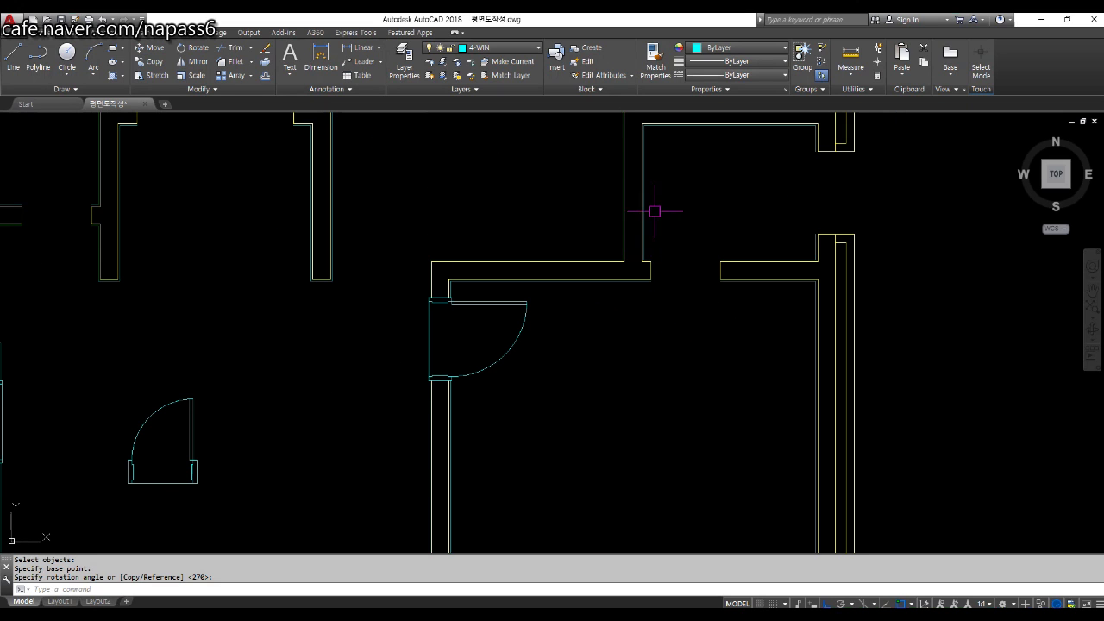
scroll(292, 438, up, 1)
middle_drag(293, 438, 344, 385)
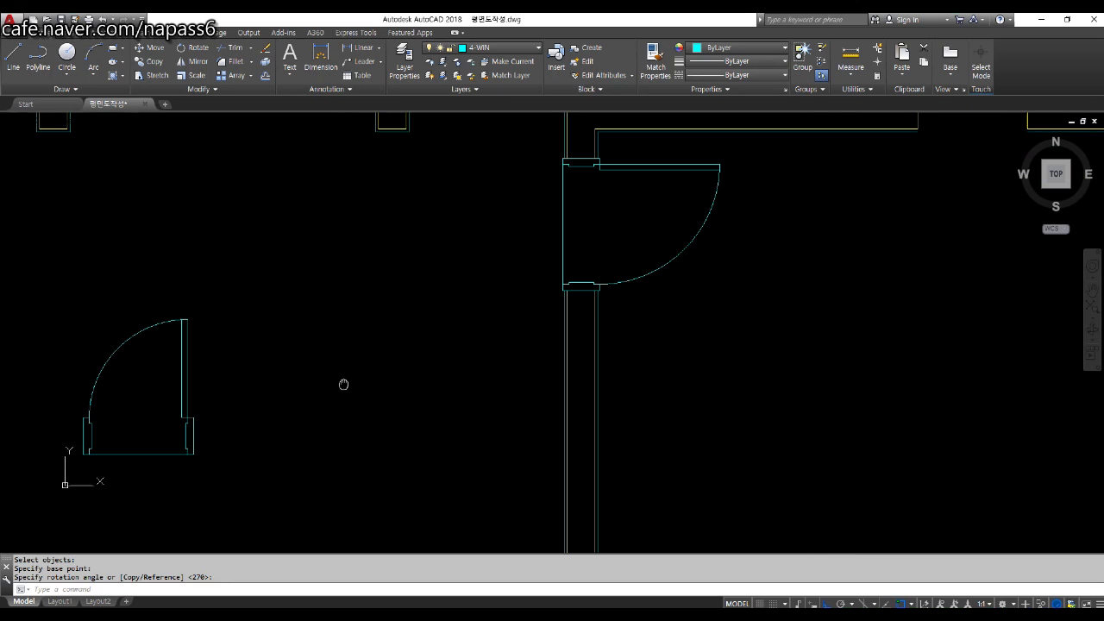
middle_drag(170, 404, 416, 328)
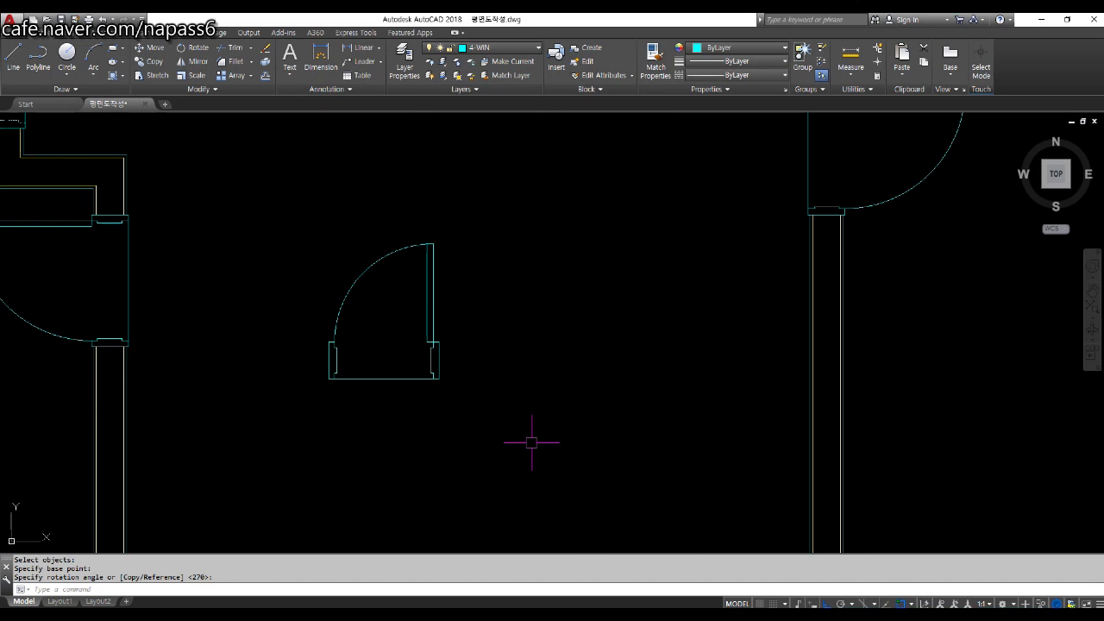
Step: Mirror the complete narrow door about a vertical line just beyond its hinge side, keeping the original
key(space)
text(mi)
key(space)
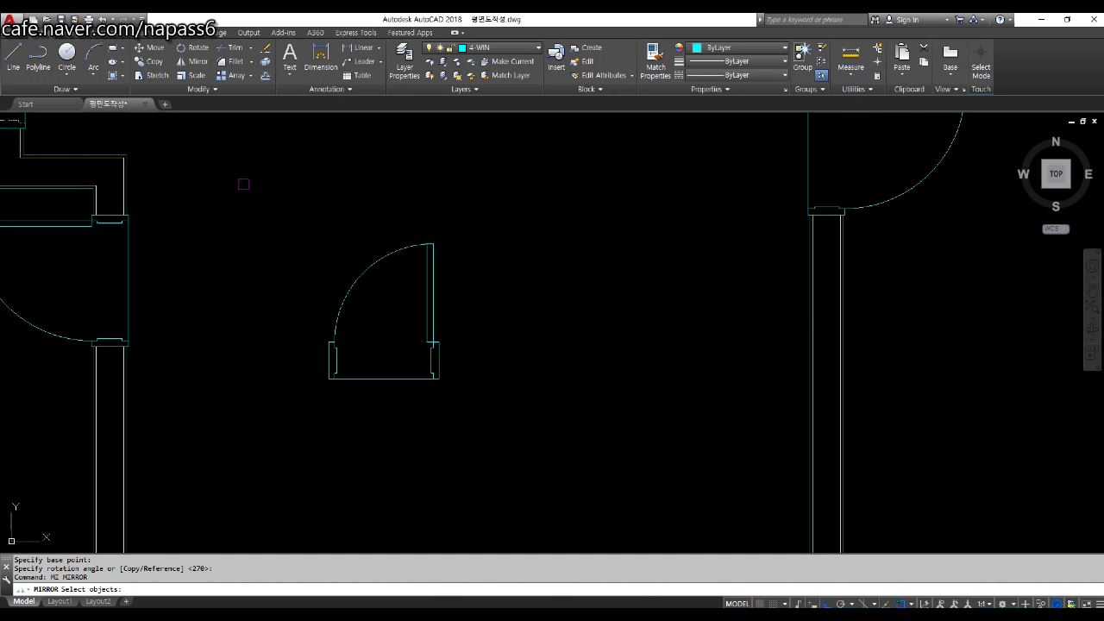
click(243, 184)
click(496, 431)
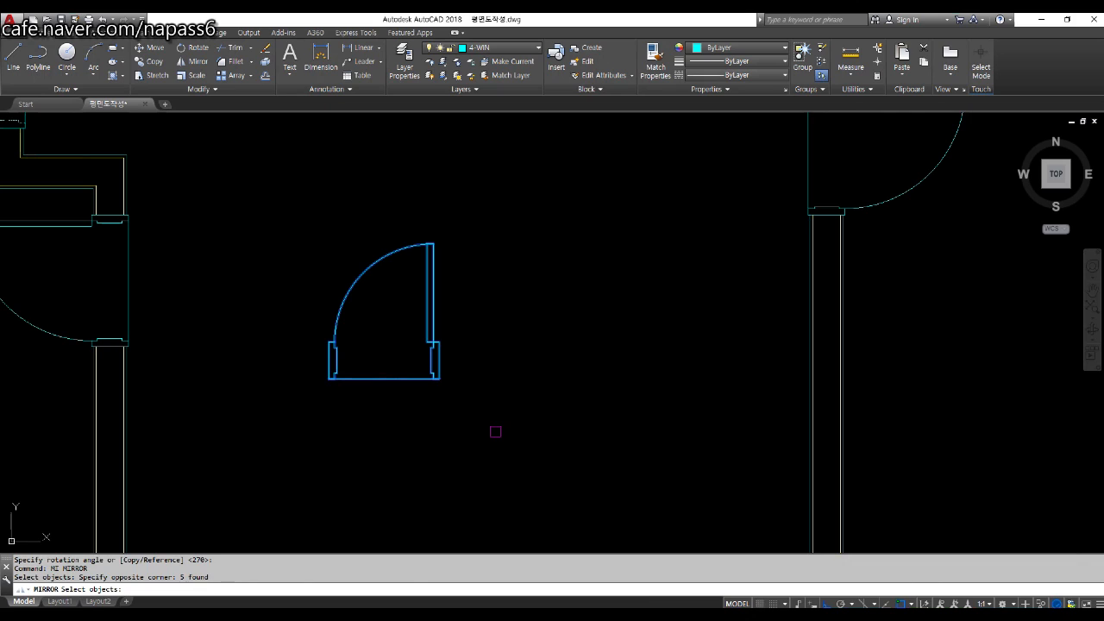
key(space)
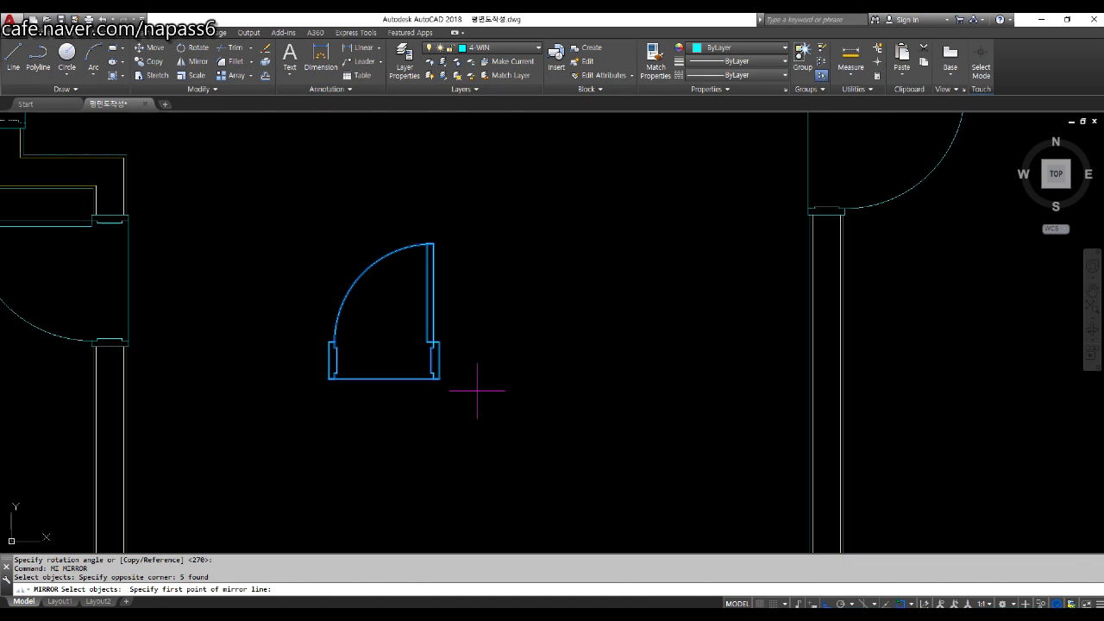
middle_drag(480, 382, 394, 377)
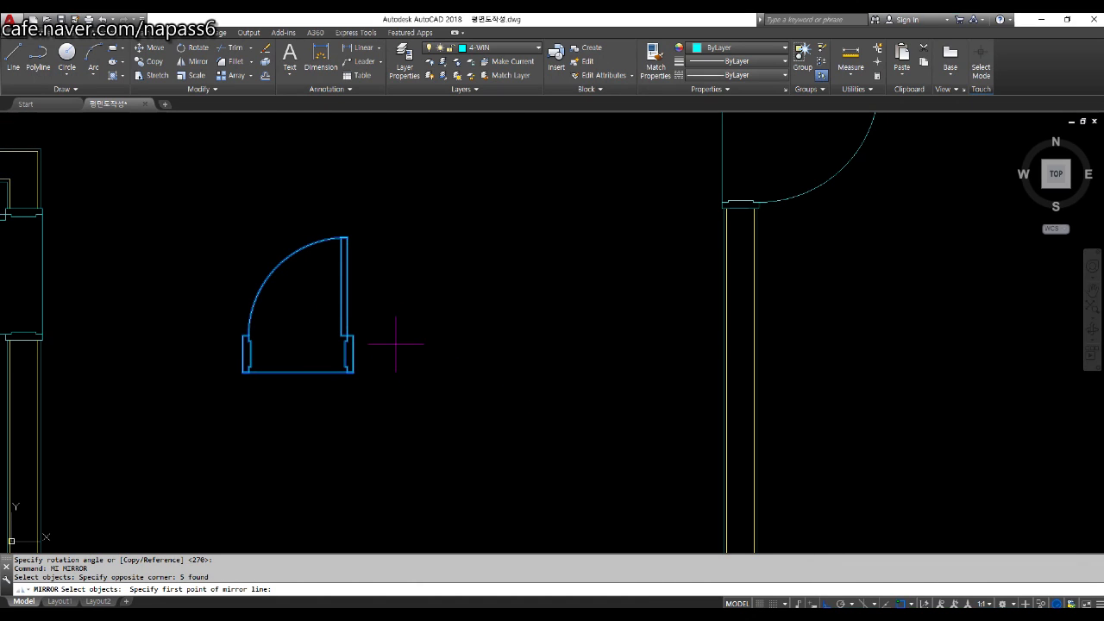
click(396, 343)
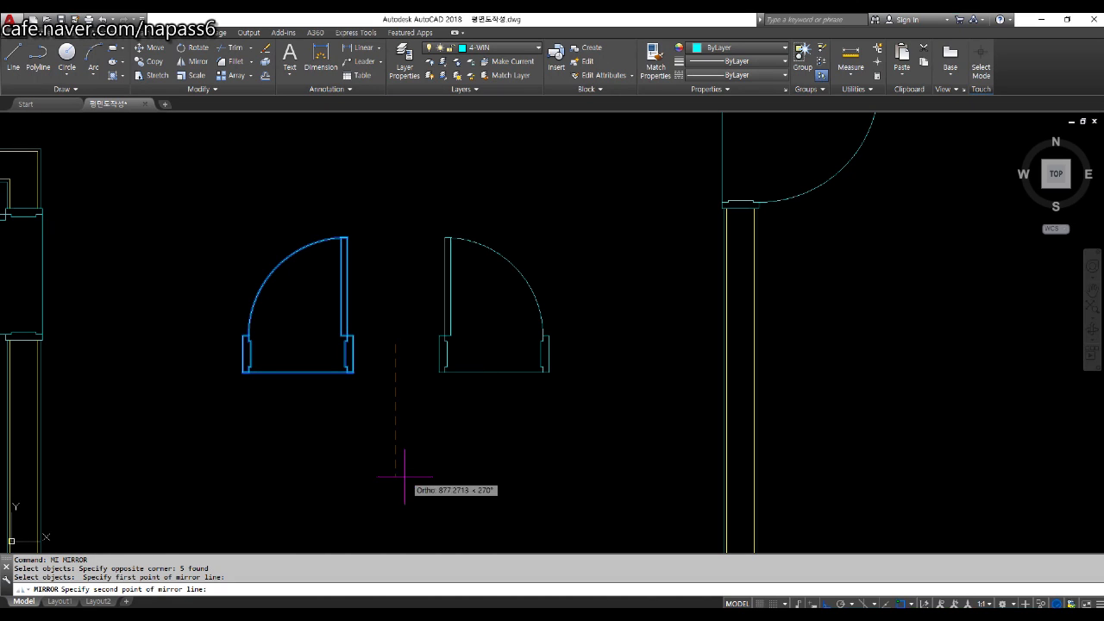
click(401, 166)
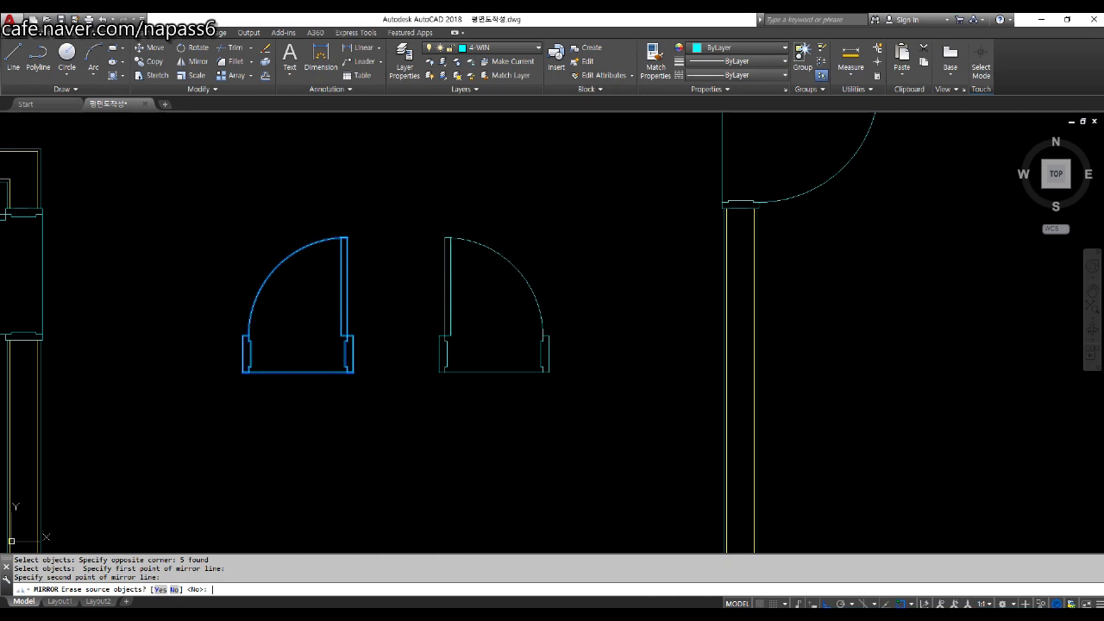
key(Return)
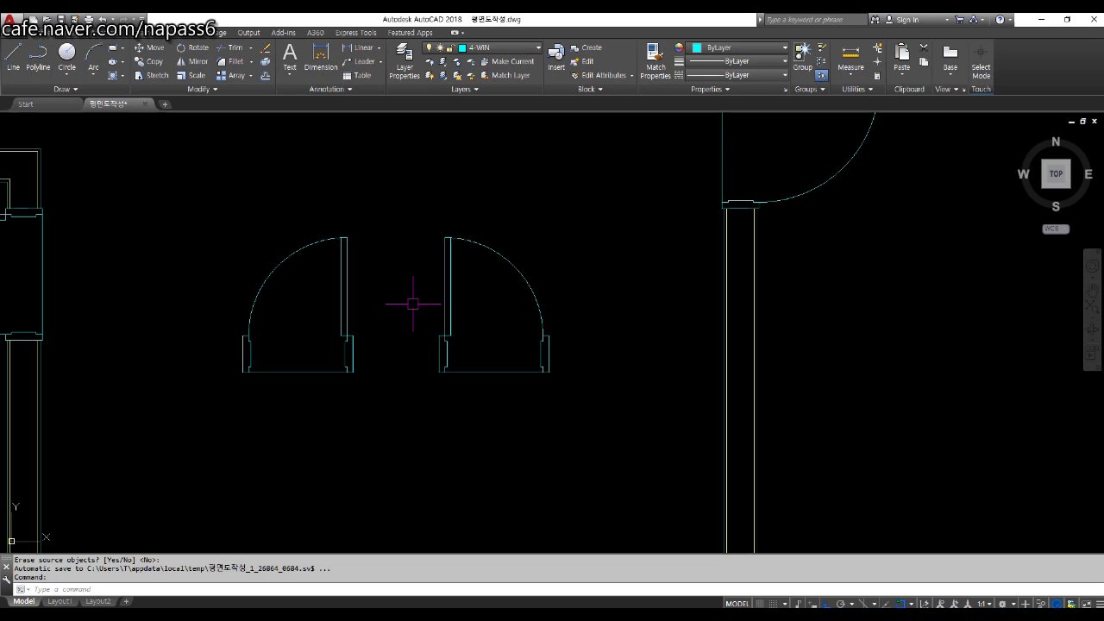
Step: Move the mirrored narrow door into the small northeast room's lower wall opening, placing its hinge jamb's outer-edge midpoint on the west wall-end midpoint
text(m)
key(Return)
click(391, 197)
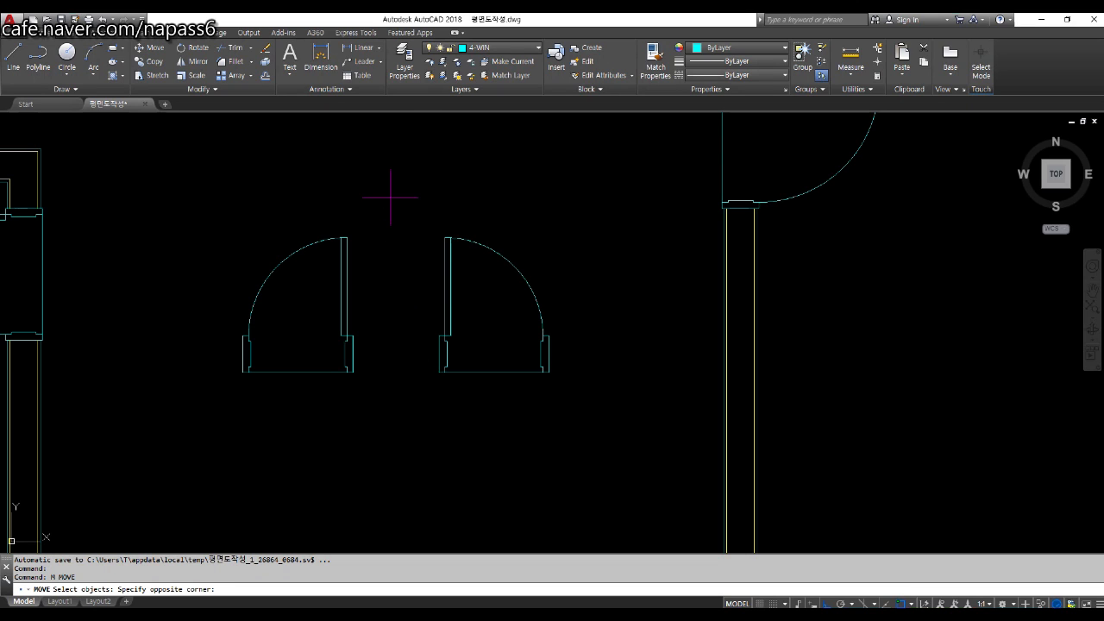
click(575, 412)
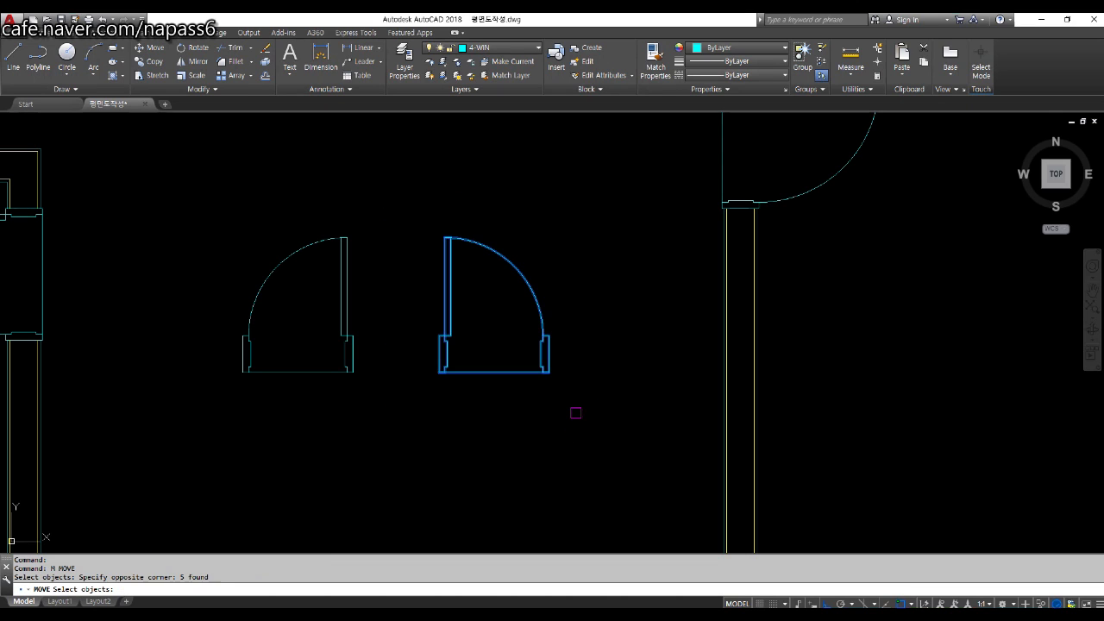
middle_drag(471, 367, 392, 379)
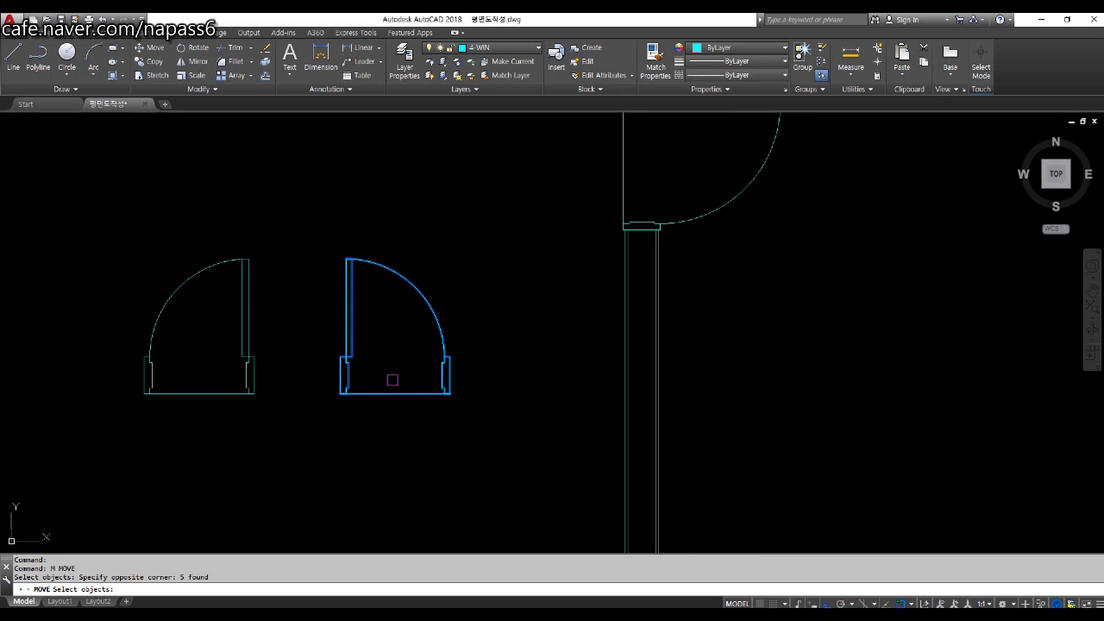
key(Return)
scroll(350, 389, up, 4)
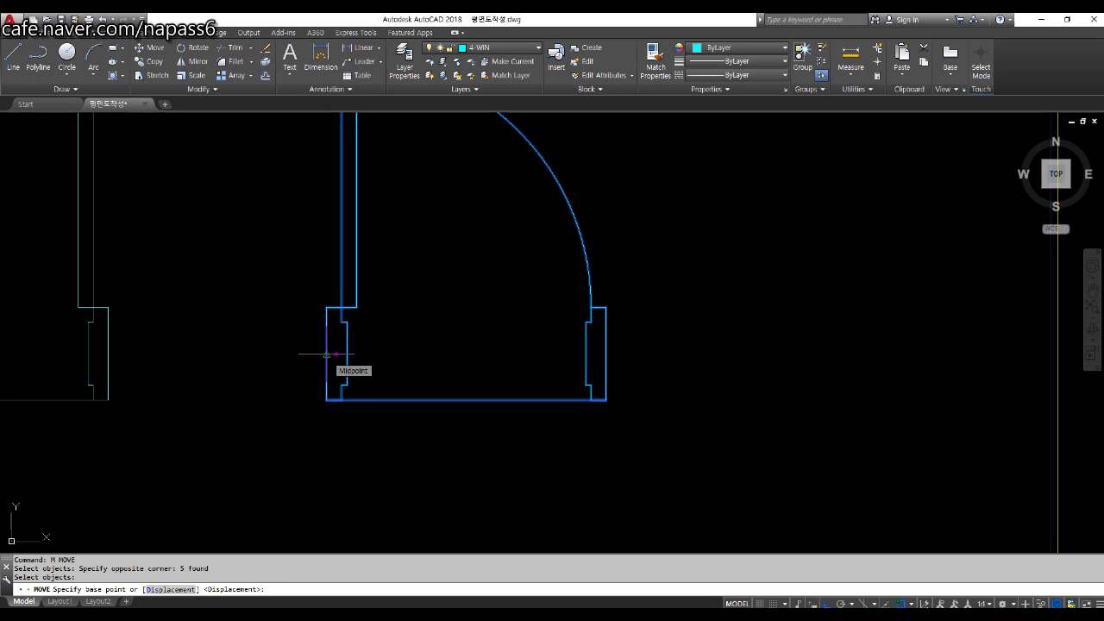
click(326, 354)
scroll(334, 379, down, 6)
scroll(478, 328, up, 5)
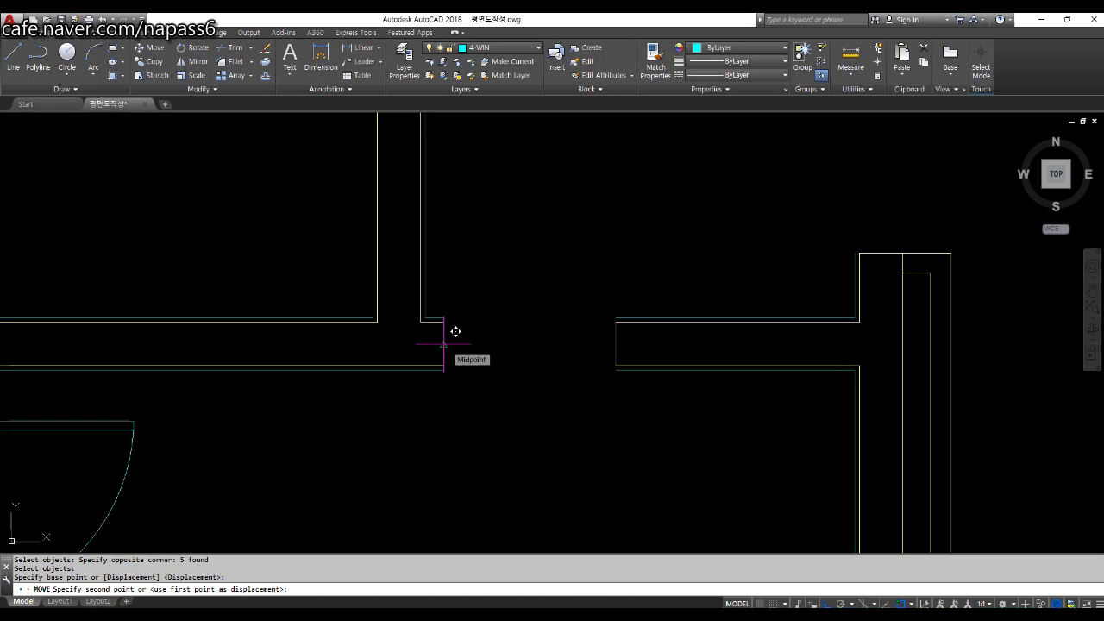
click(444, 344)
scroll(569, 281, down, 6)
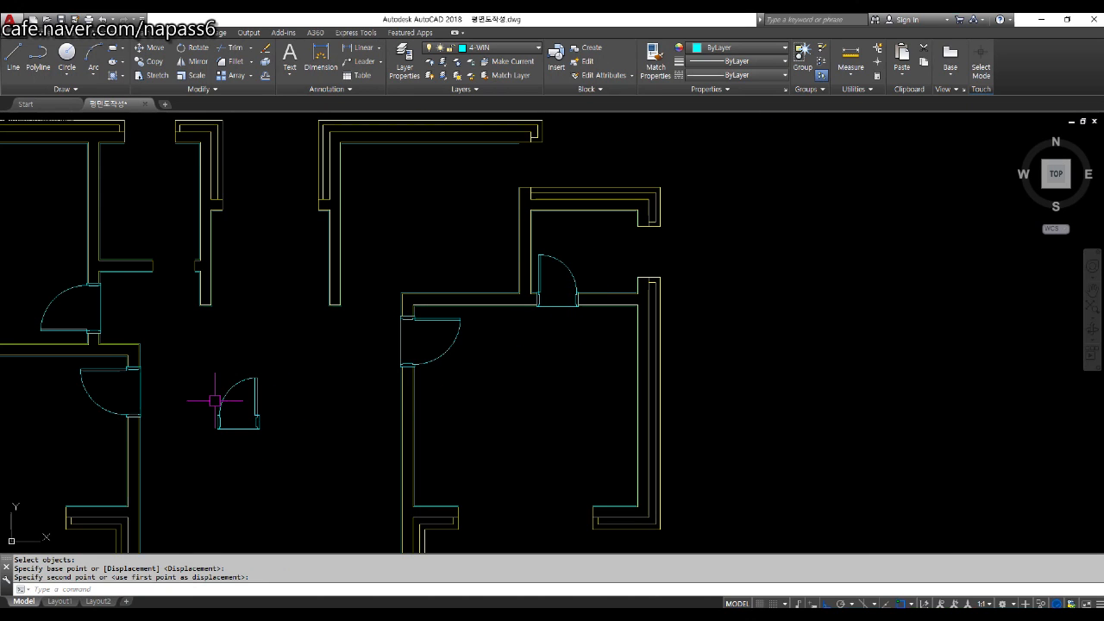
Step: Move the original narrow door into the northwest small room's lower opening, placing its hinge jamb's outer-edge midpoint on the east wall stub's end midpoint
text(m)
key(Return)
click(195, 355)
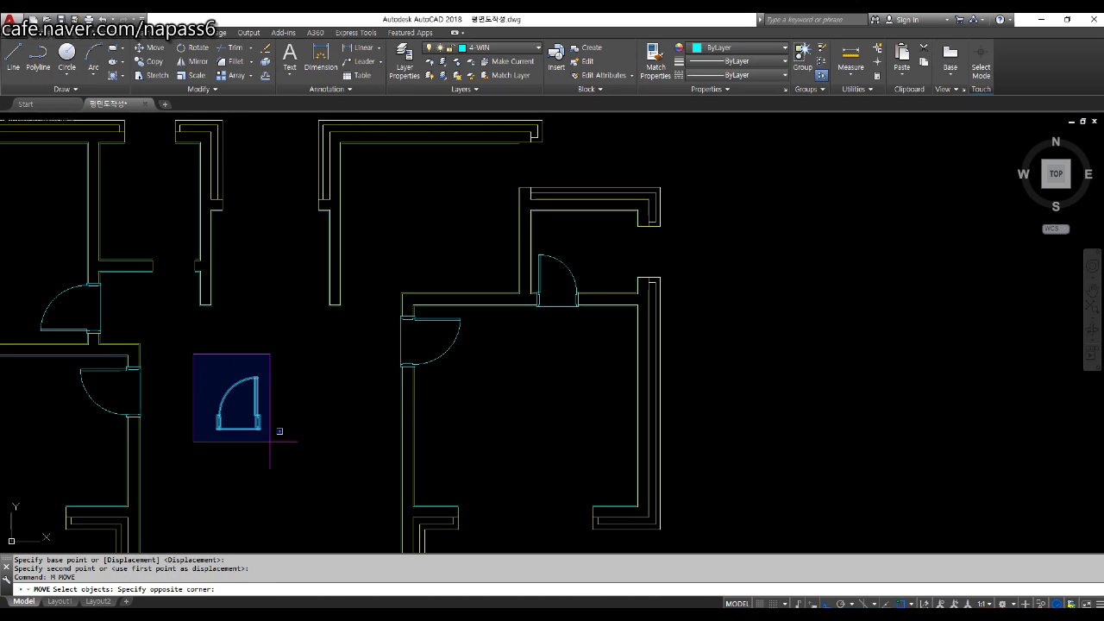
click(279, 465)
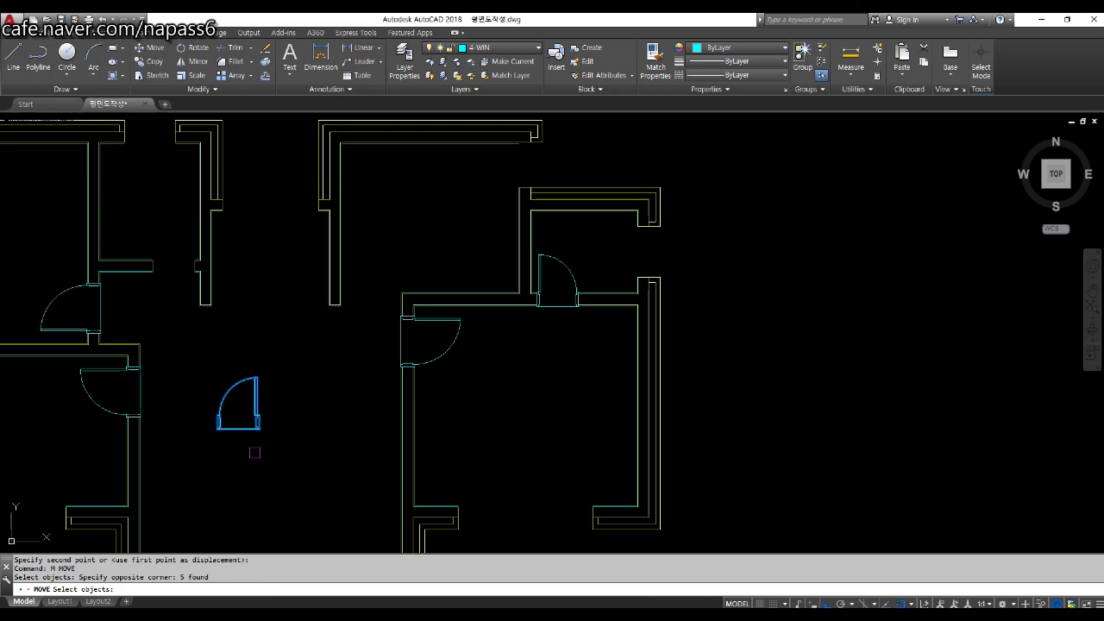
key(Return)
scroll(250, 431, up, 8)
click(254, 410)
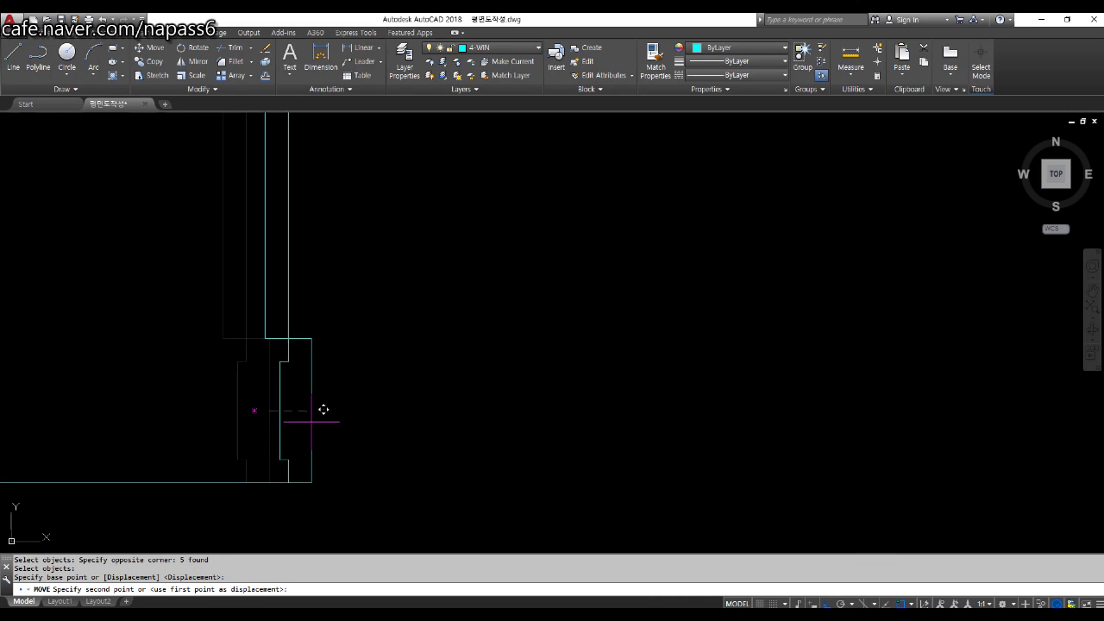
scroll(324, 410, down, 6)
scroll(371, 436, up, 5)
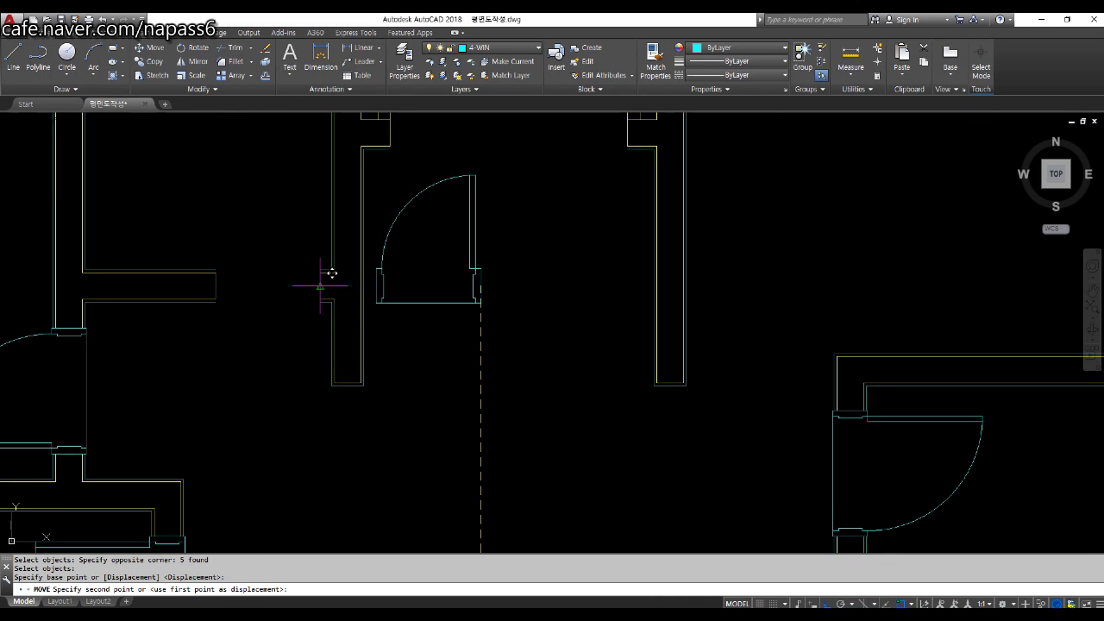
click(314, 326)
scroll(371, 328, down, 3)
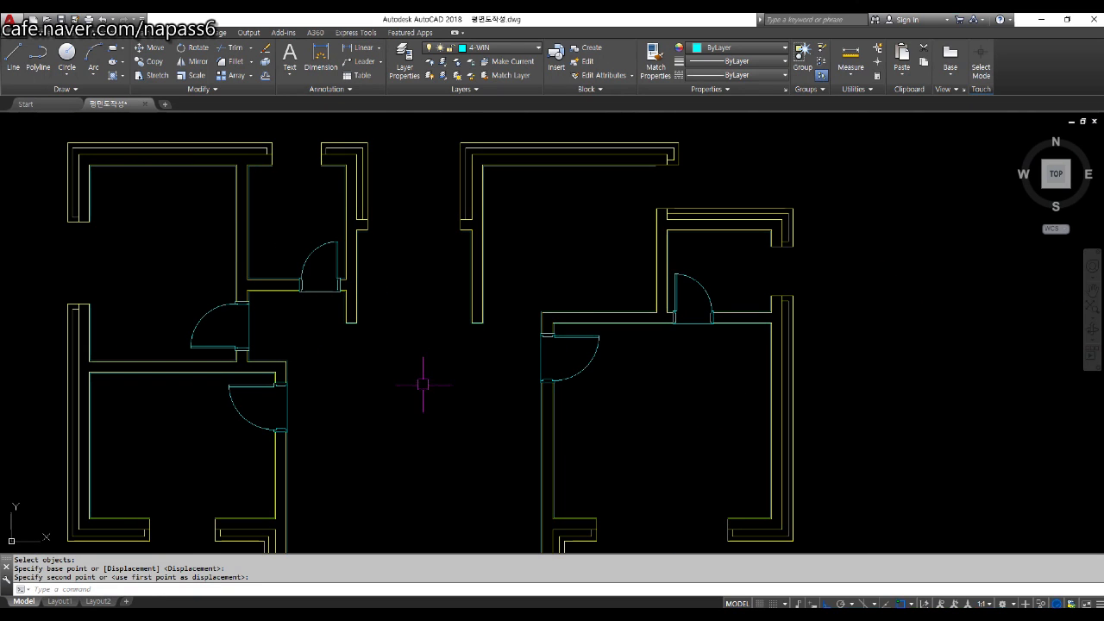
Step: Draw a closed jamb-profile polyline outside the plan's northeast corner: 150 right, 40 up, 40 left, 15 up, 110 left, then close
scroll(432, 405, down, 6)
scroll(406, 410, up, 6)
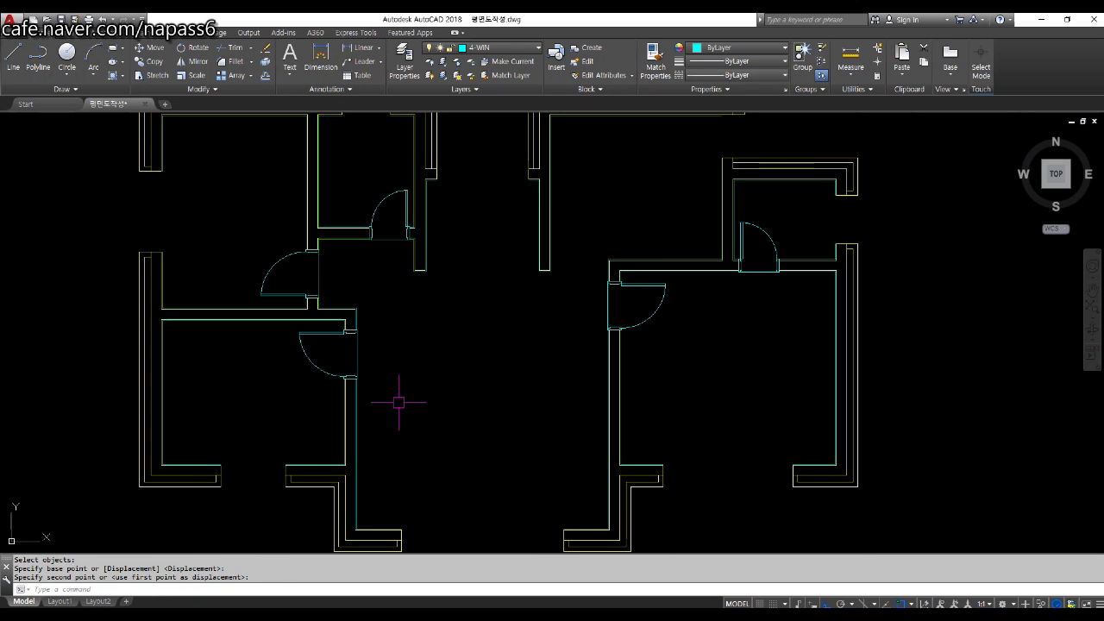
middle_drag(498, 280, 441, 387)
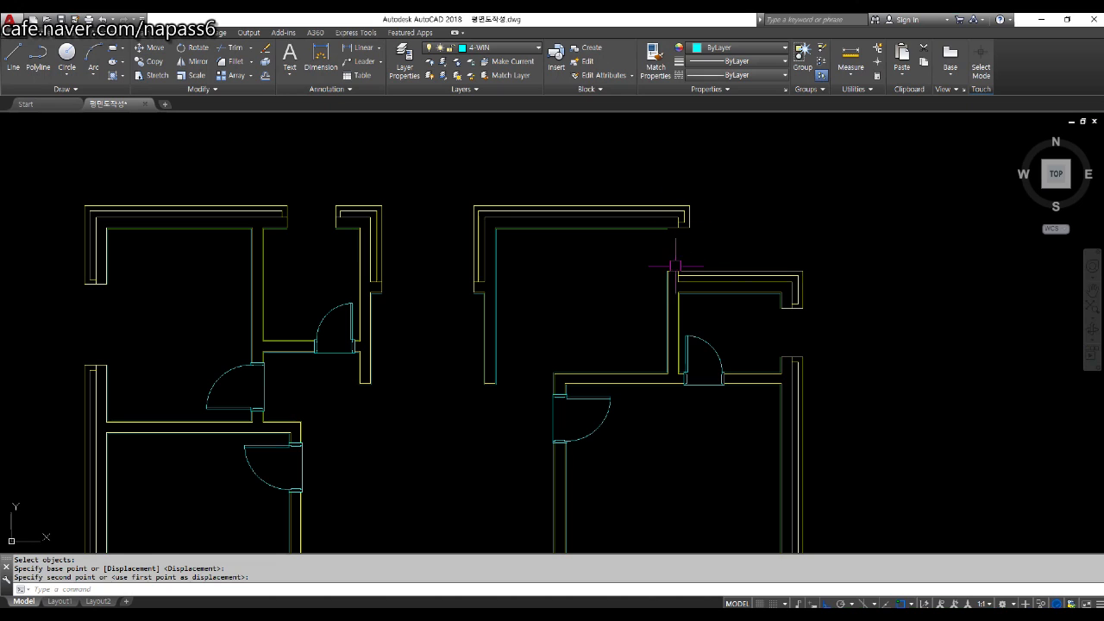
middle_drag(657, 275, 371, 356)
scroll(507, 313, up, 1)
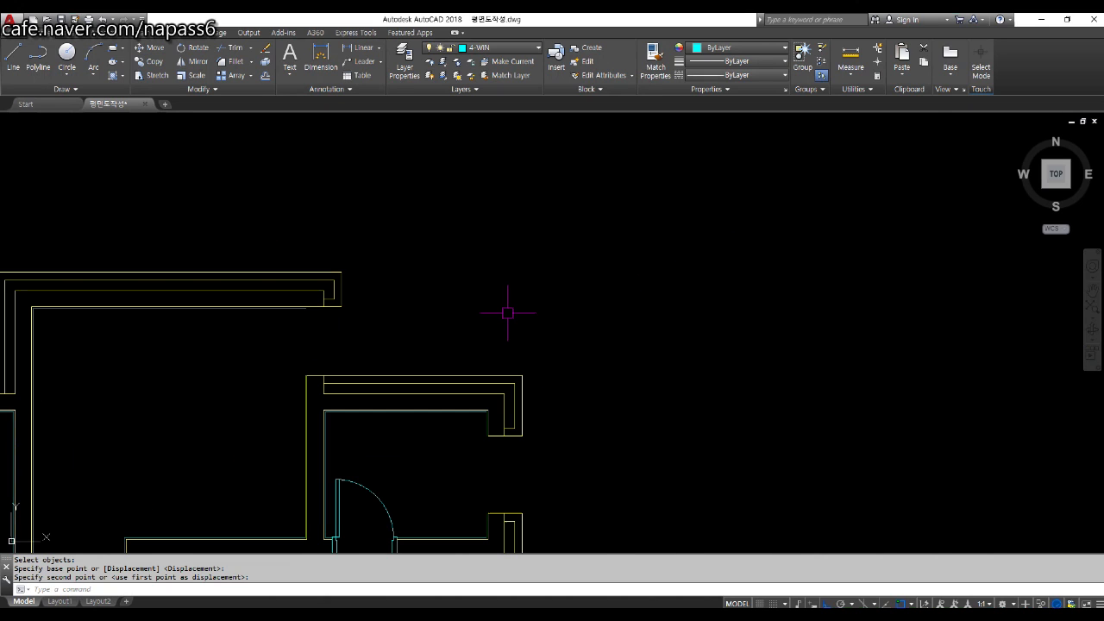
text(l)
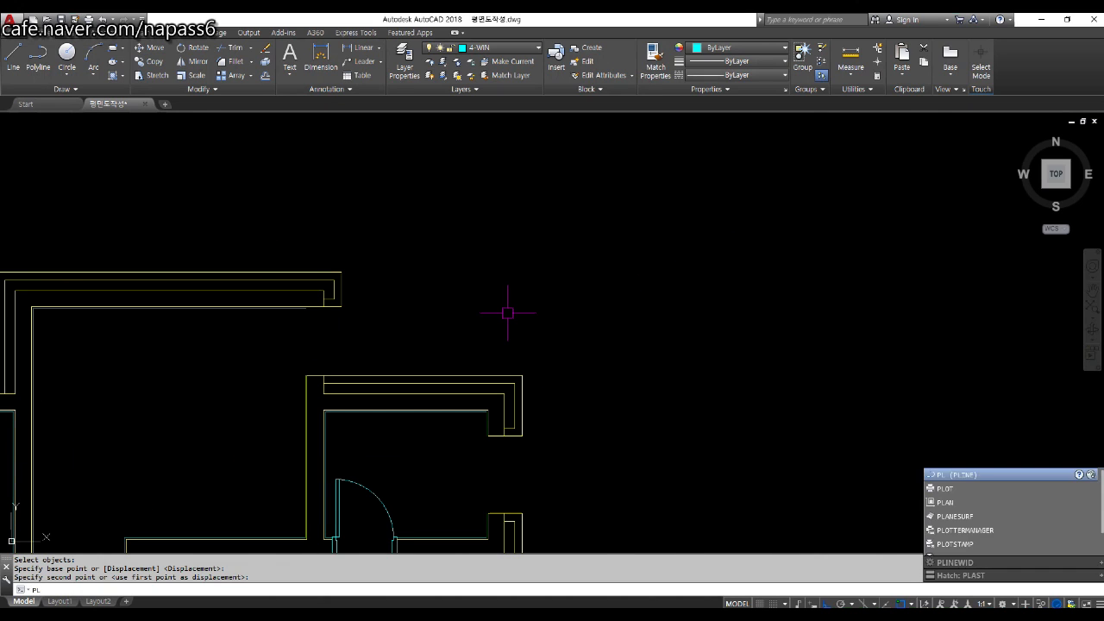
key(Return)
scroll(503, 319, up, 1)
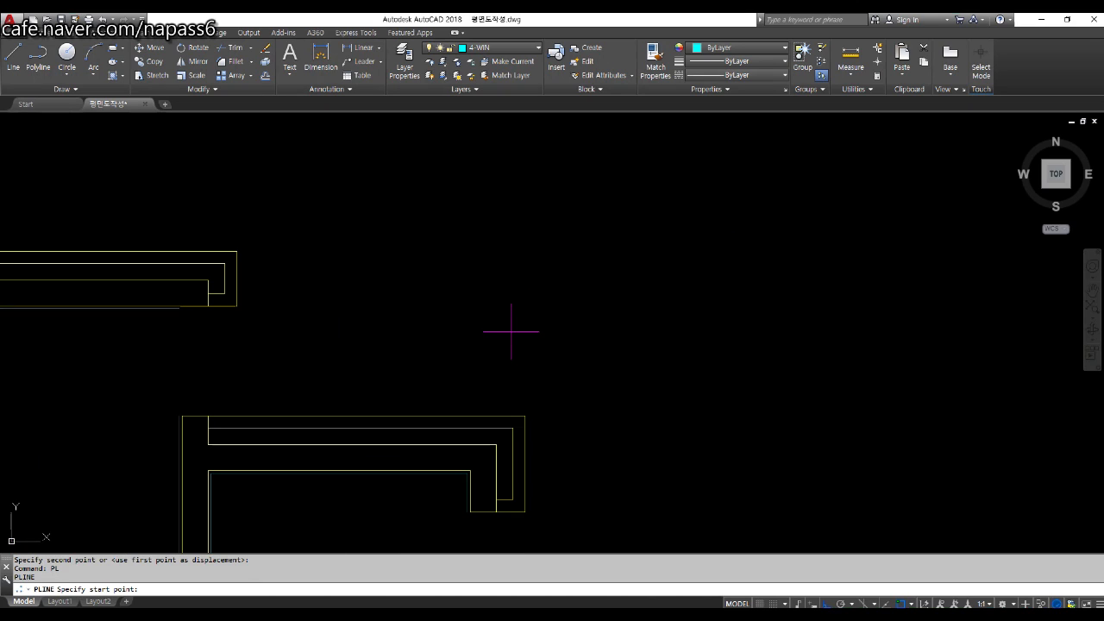
click(683, 337)
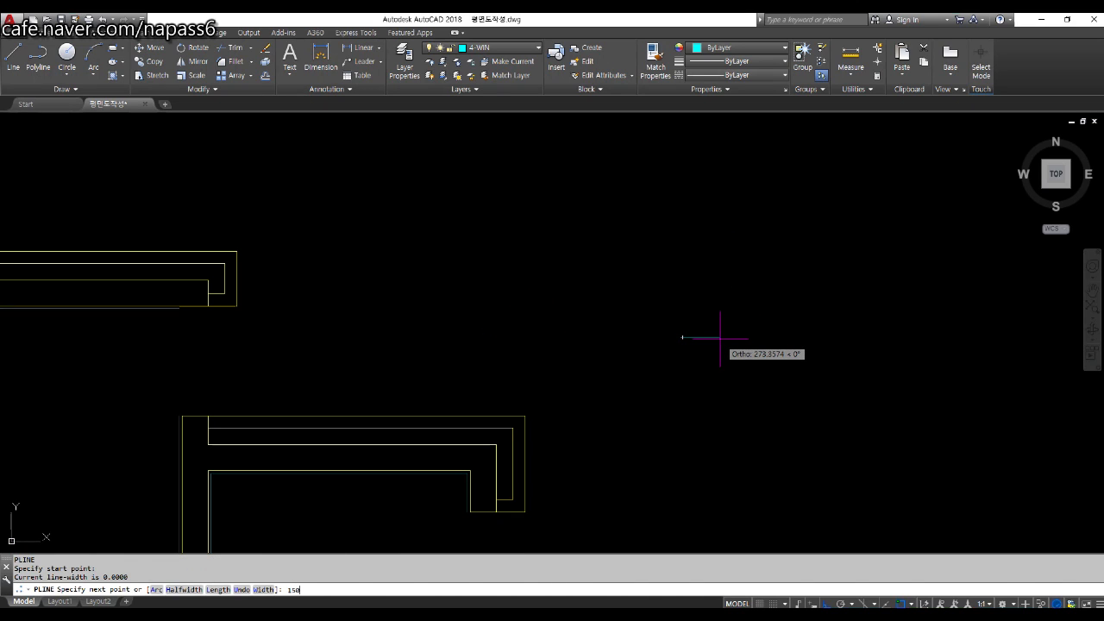
key(Return)
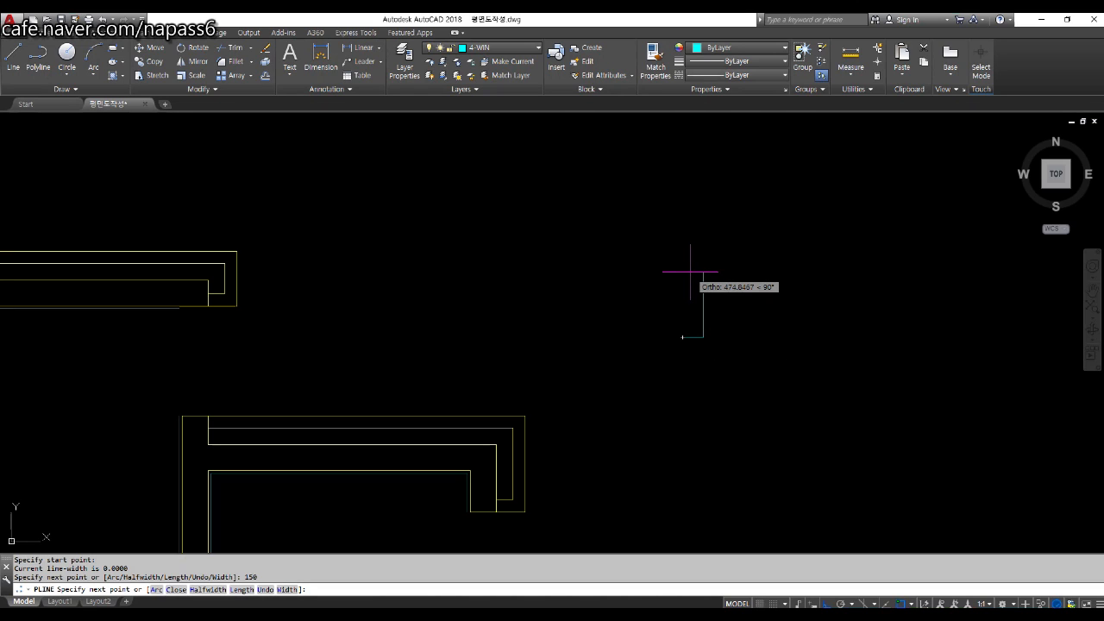
text(0)
key(Return)
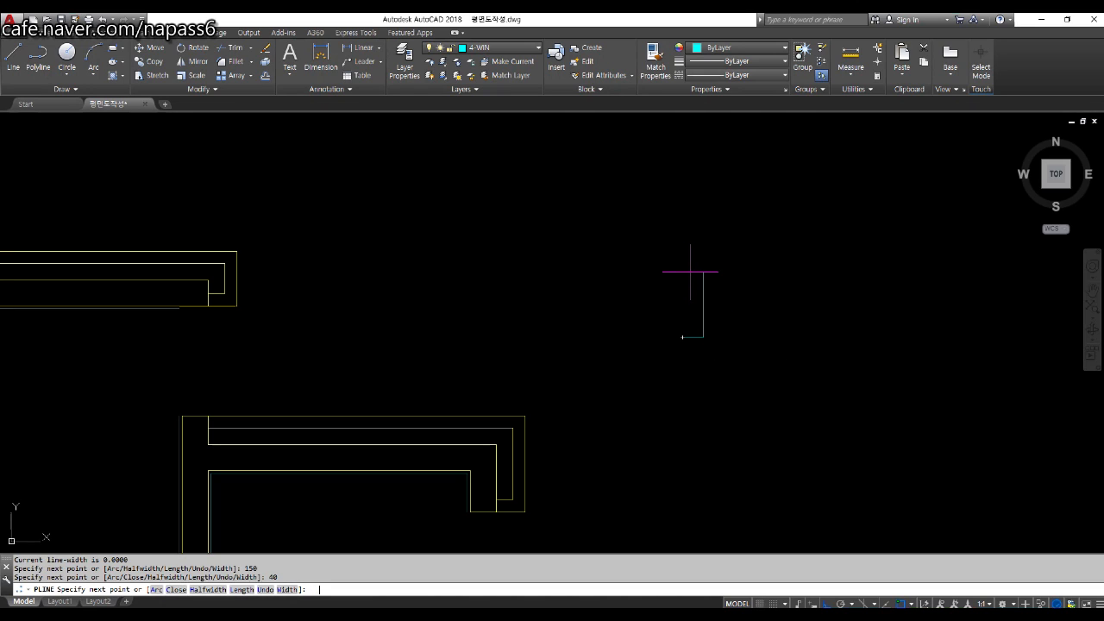
text(40)
key(Return)
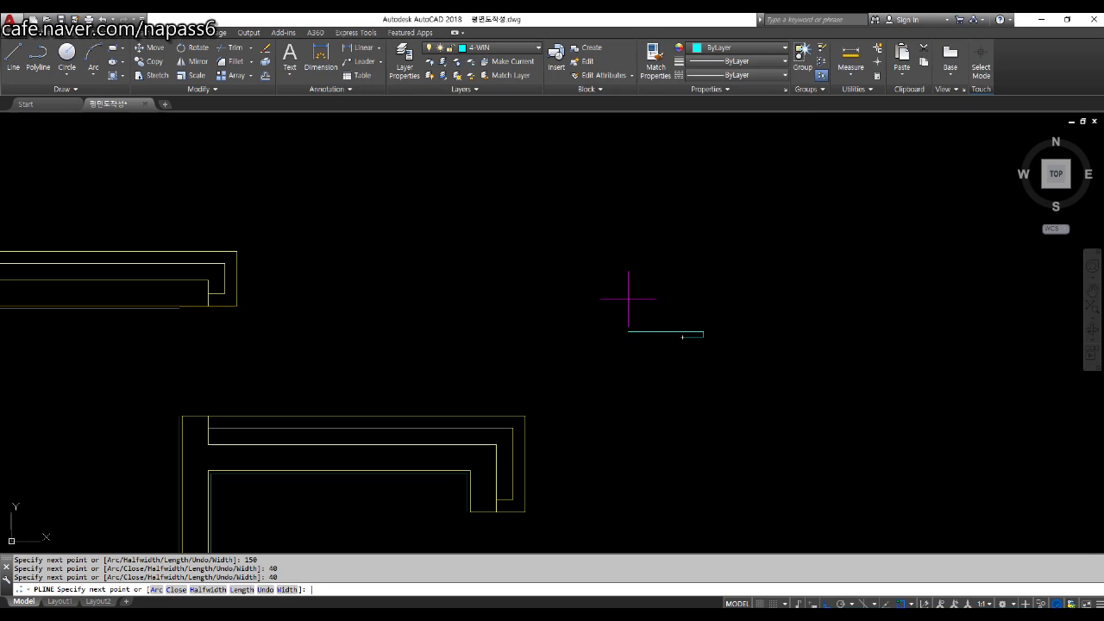
key(Return)
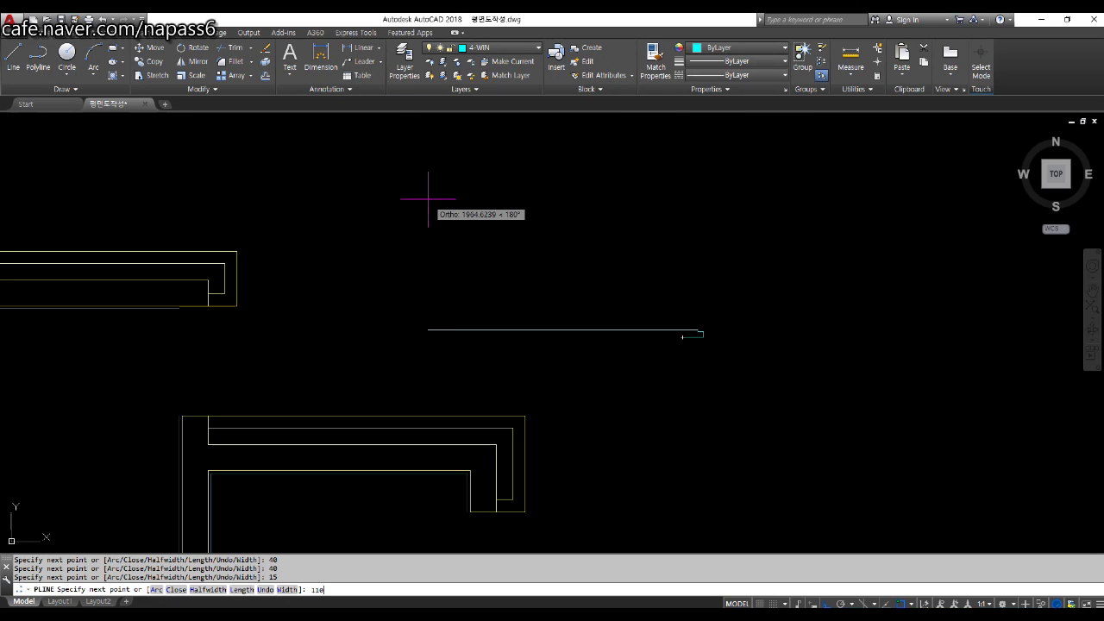
key(Return)
text(c)
key(Return)
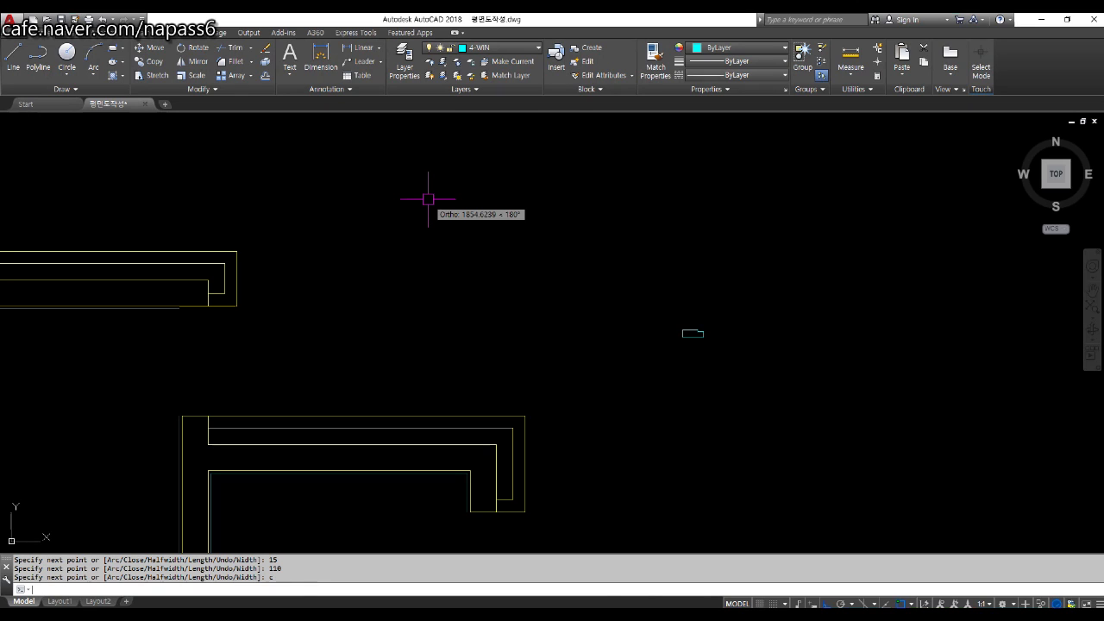
scroll(729, 341, up, 4)
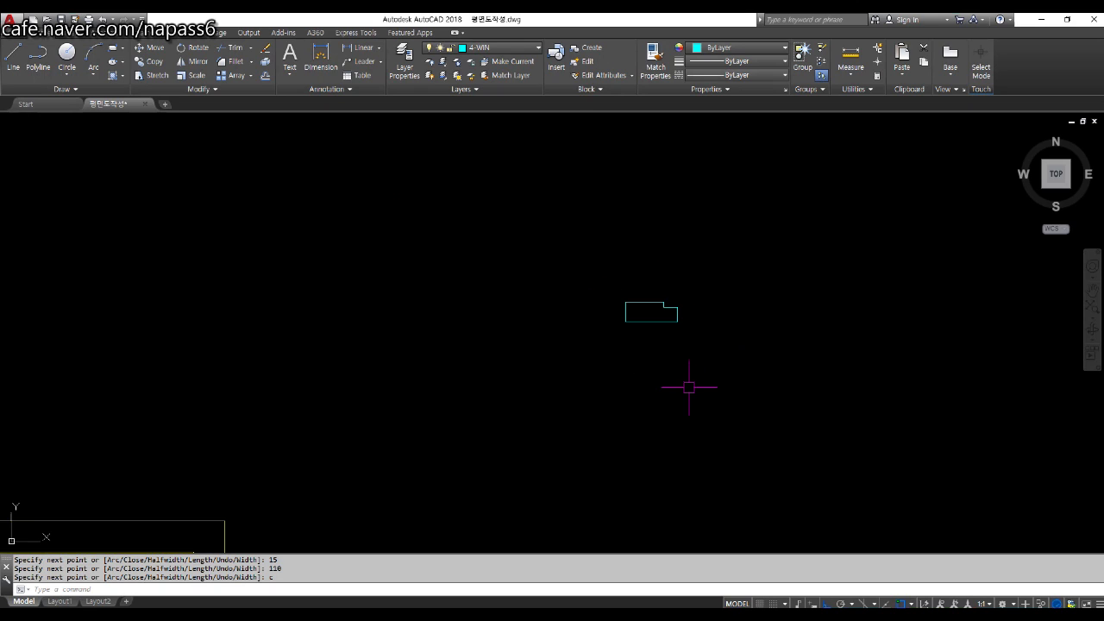
scroll(689, 387, down, 2)
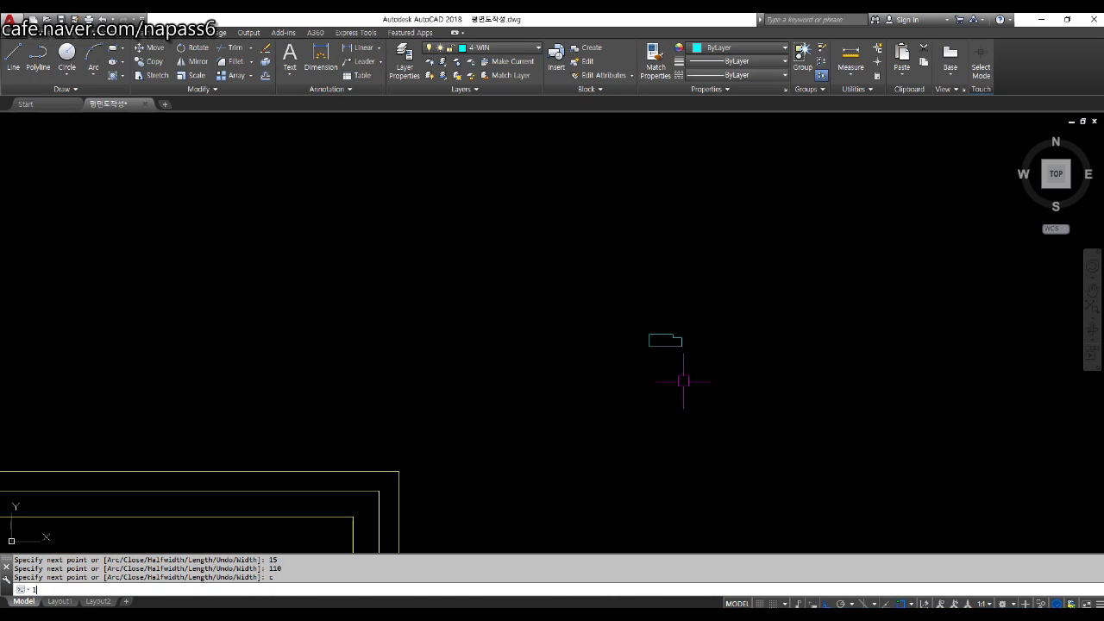
key(Return)
scroll(655, 350, down, 3)
key(Escape)
key(Escape)
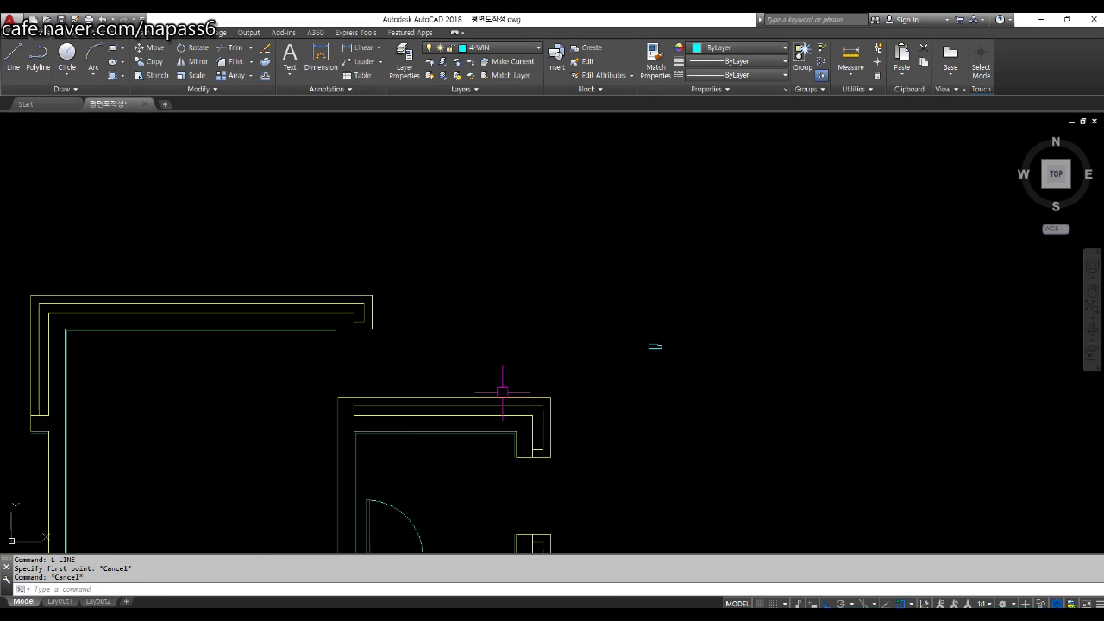
Step: Measure the vertical gap of the northeast opening from the lower wall's upper corner to the upper wall's underside
middle_drag(412, 391, 505, 423)
scroll(480, 415, up, 1)
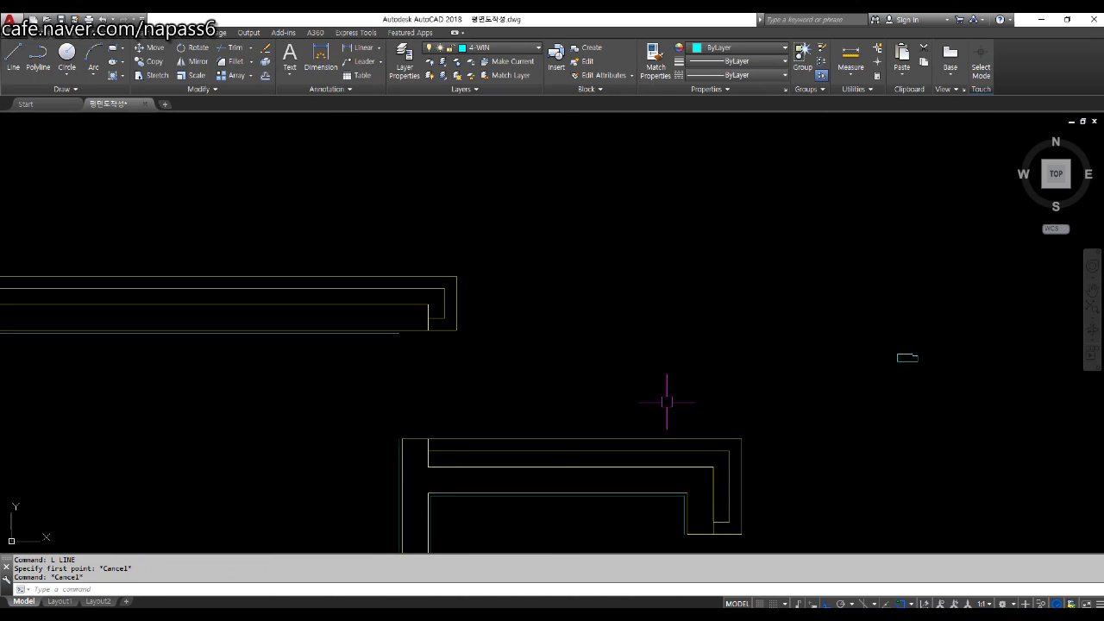
text(di)
key(Return)
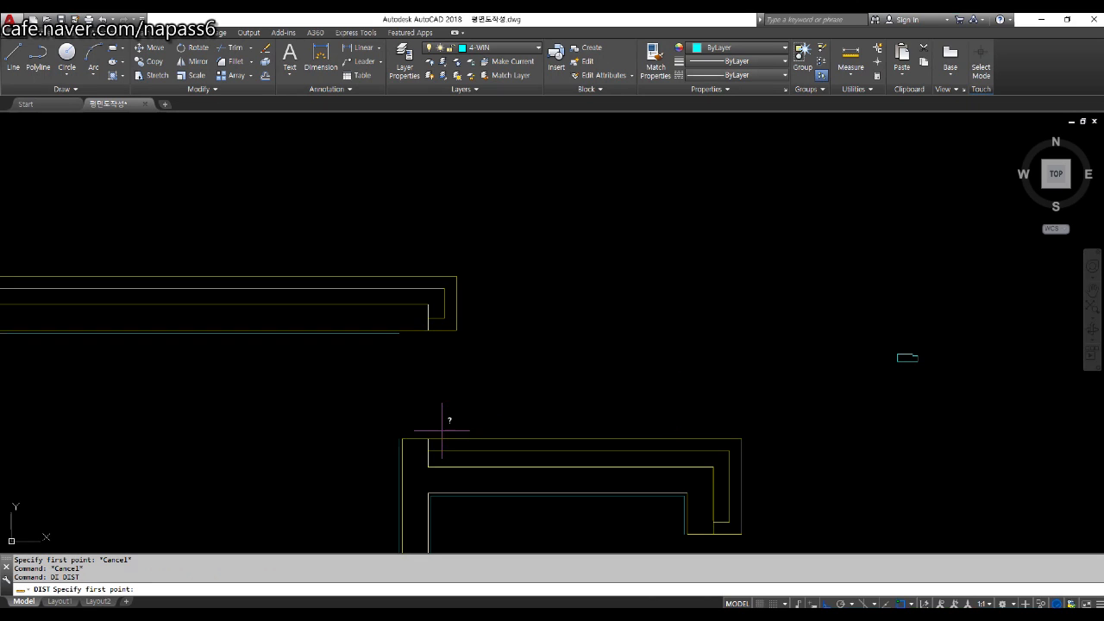
click(428, 439)
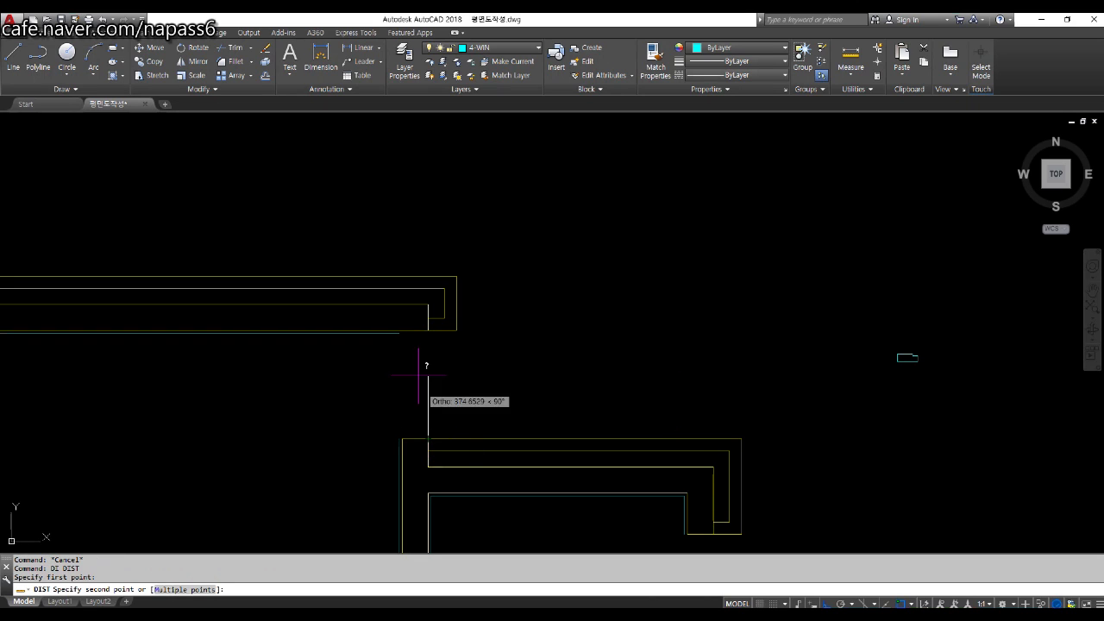
click(422, 327)
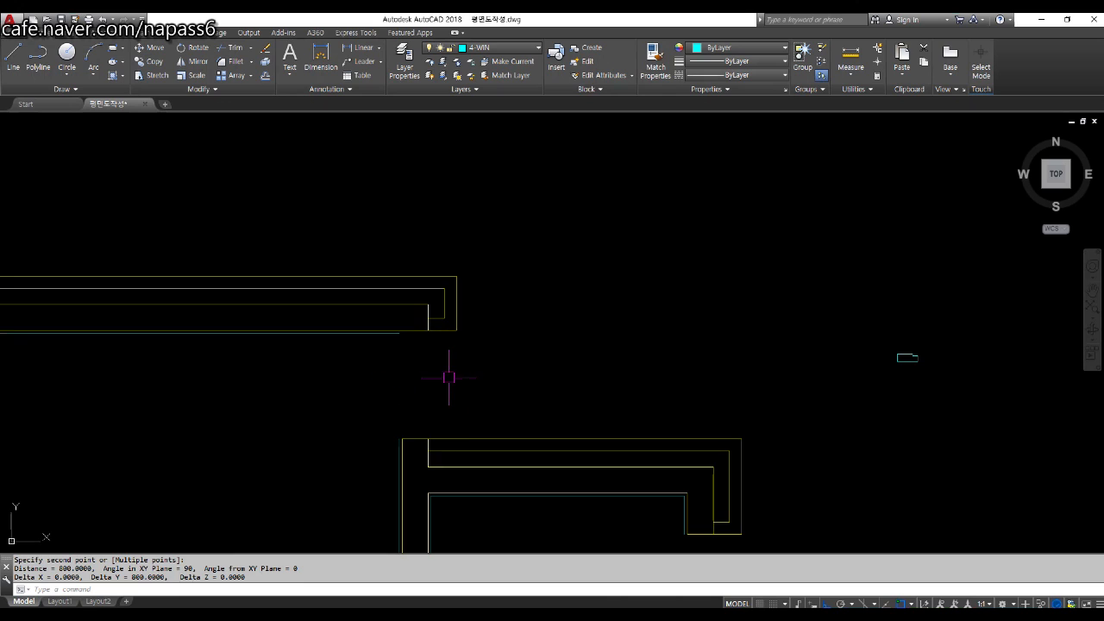
Step: Draw an 800-long vertical line upward from the new jamb profile's lower-left corner
scroll(447, 377, down, 2)
scroll(665, 374, up, 5)
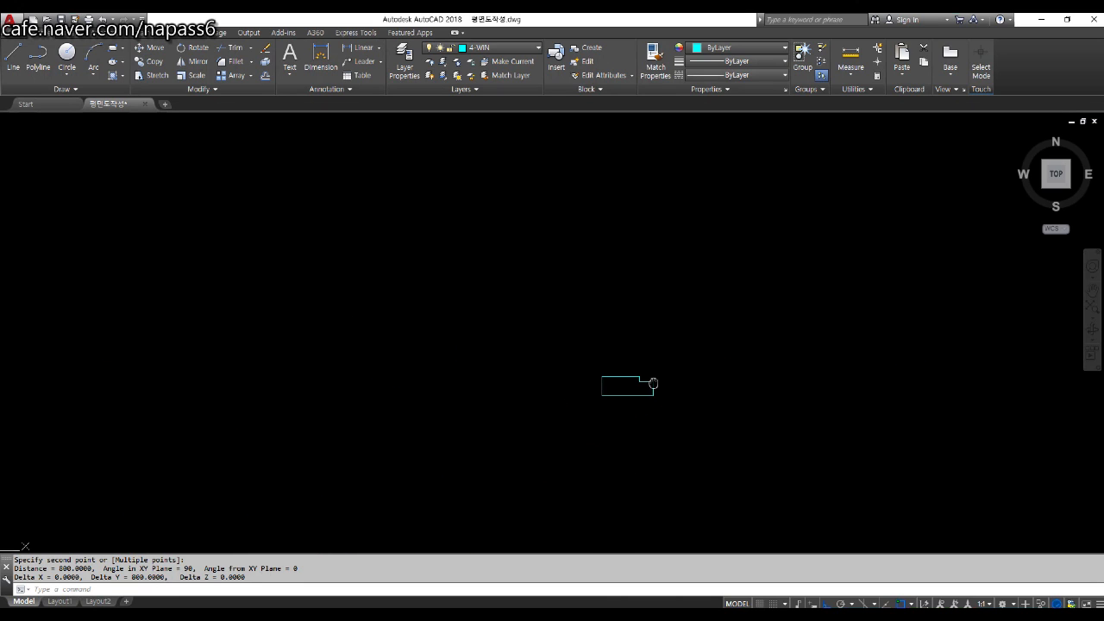
right_click(654, 382)
key(Escape)
text(l)
key(Return)
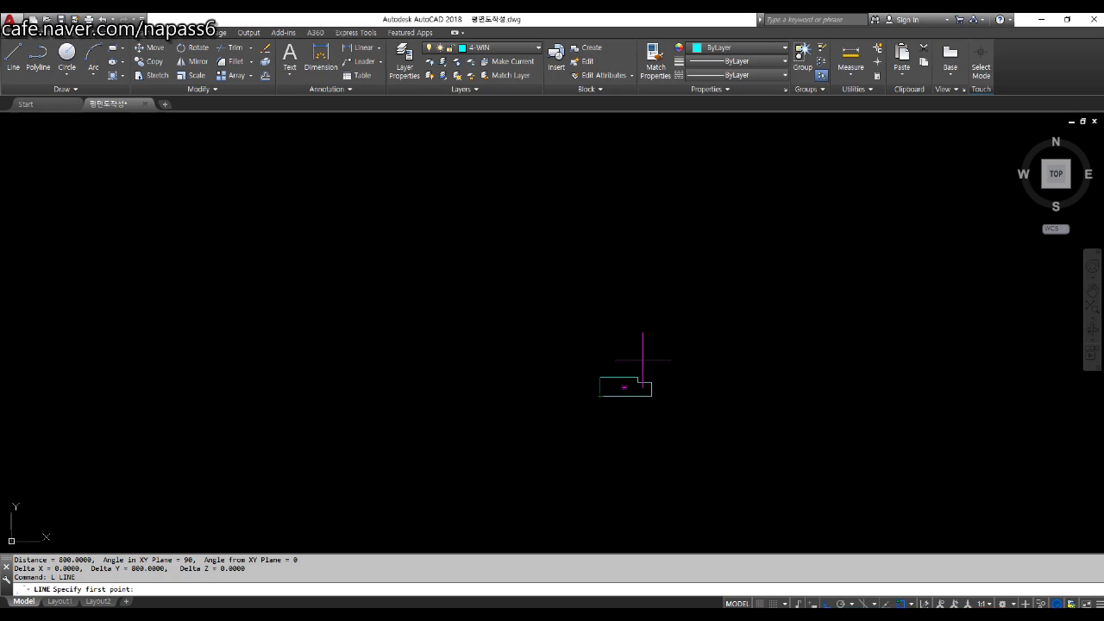
scroll(614, 397, up, 3)
click(584, 390)
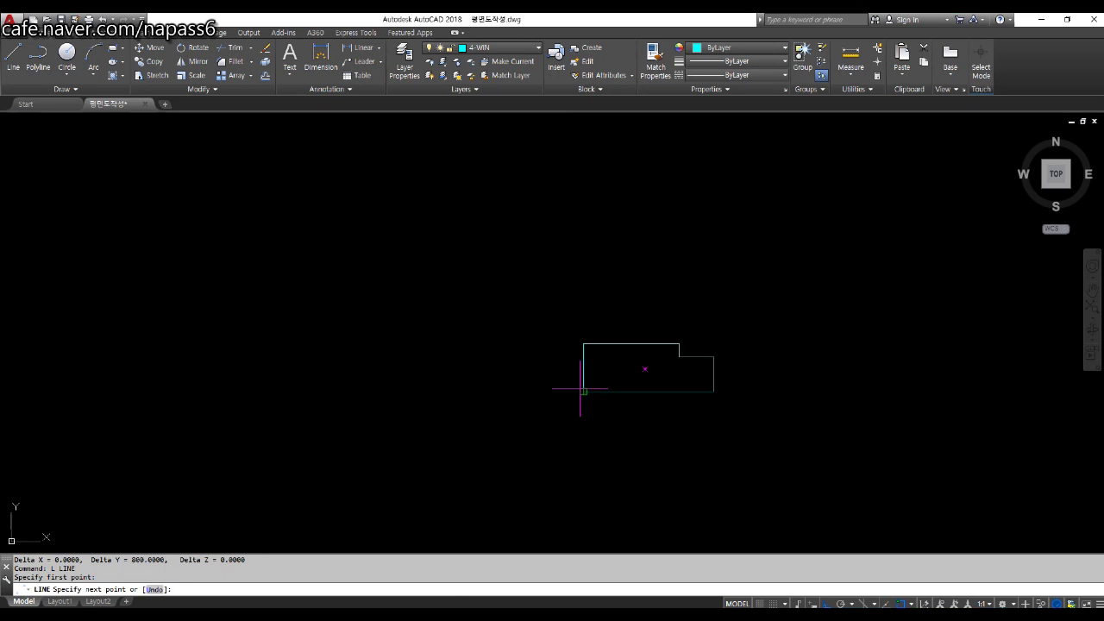
scroll(583, 389, down, 5)
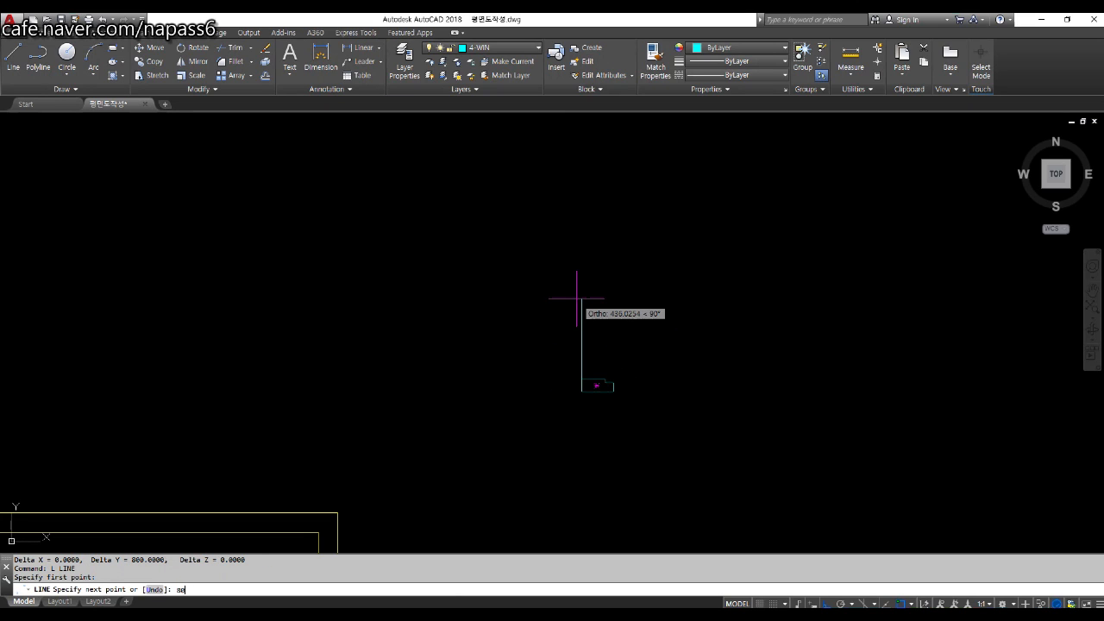
text(800)
key(Return)
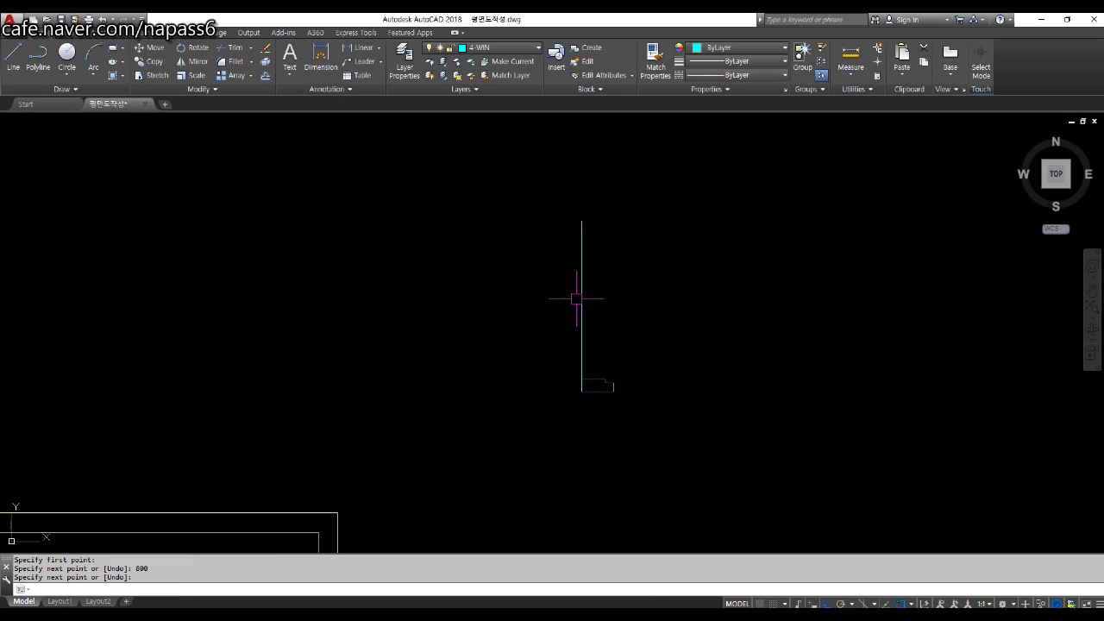
middle_drag(618, 347, 536, 392)
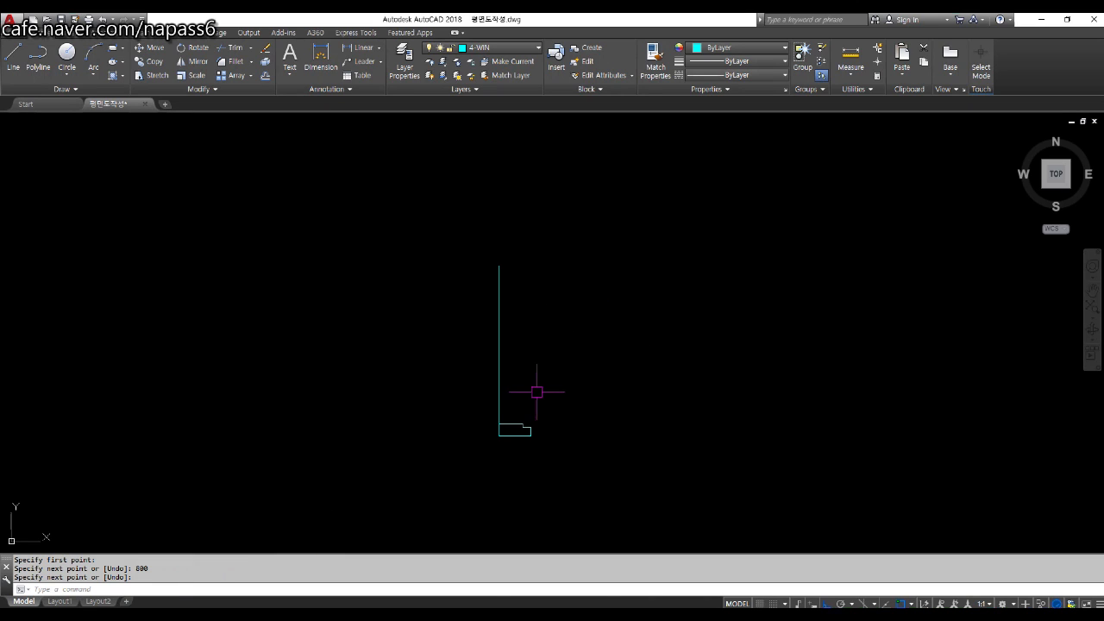
key(Return)
Step: Mirror the jamb profile about a horizontal axis through the vertical line's midpoint, keeping the original
text(mi)
key(Return)
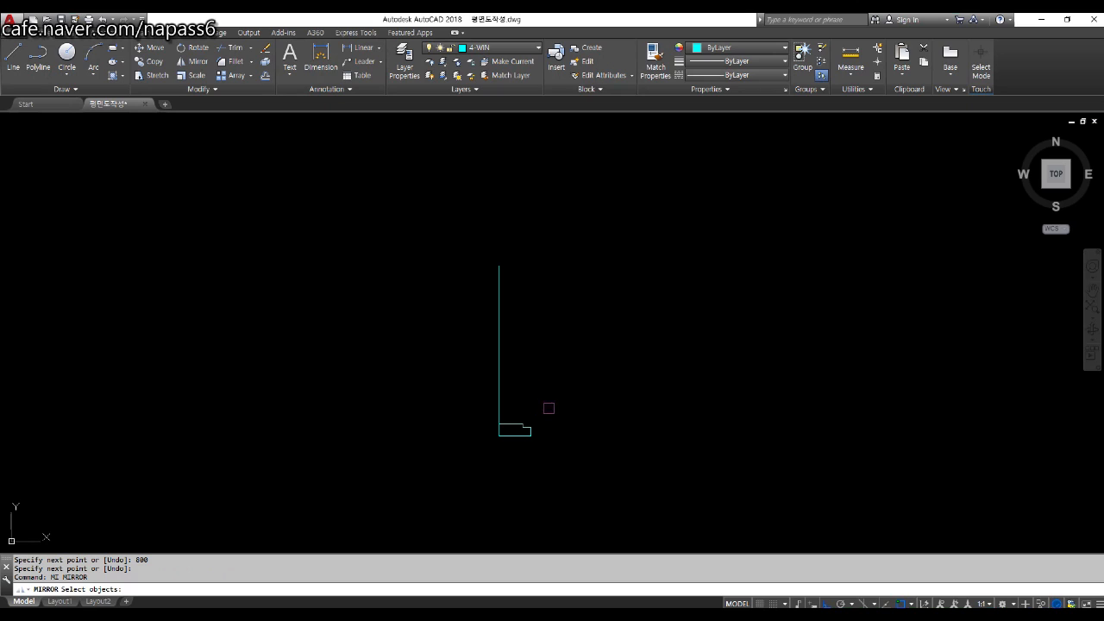
scroll(545, 437, up, 2)
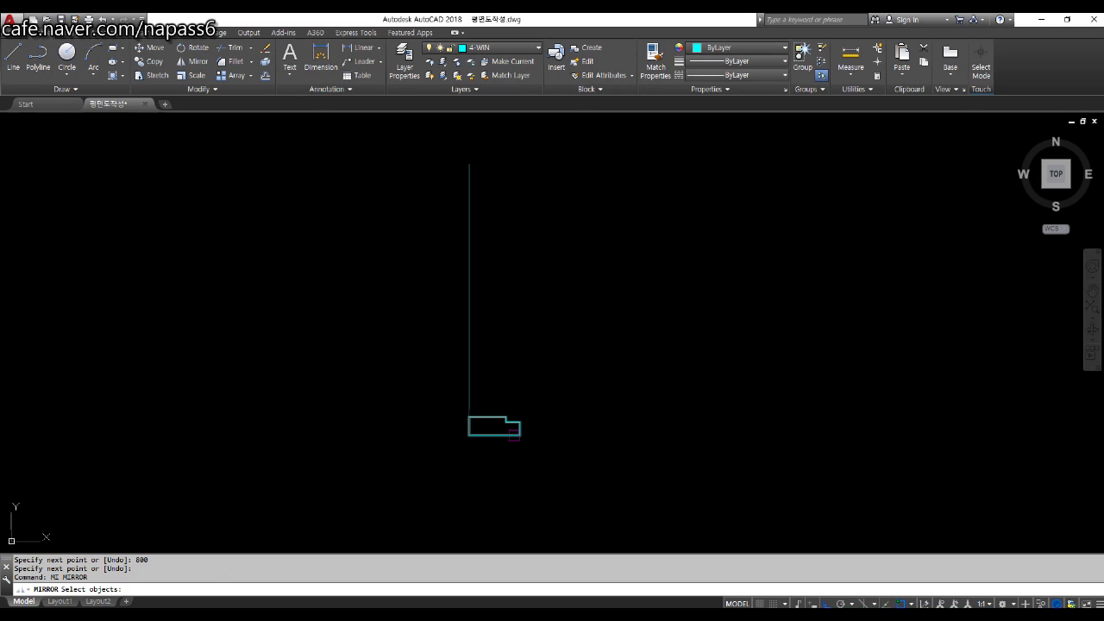
click(514, 432)
key(Return)
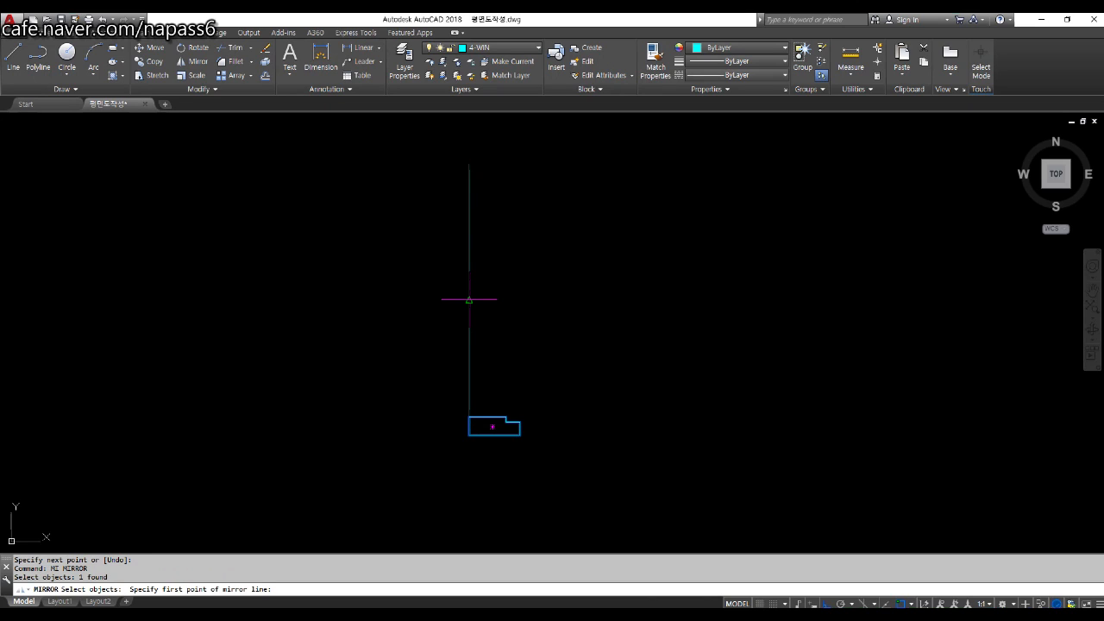
click(469, 299)
scroll(469, 300, down, 2)
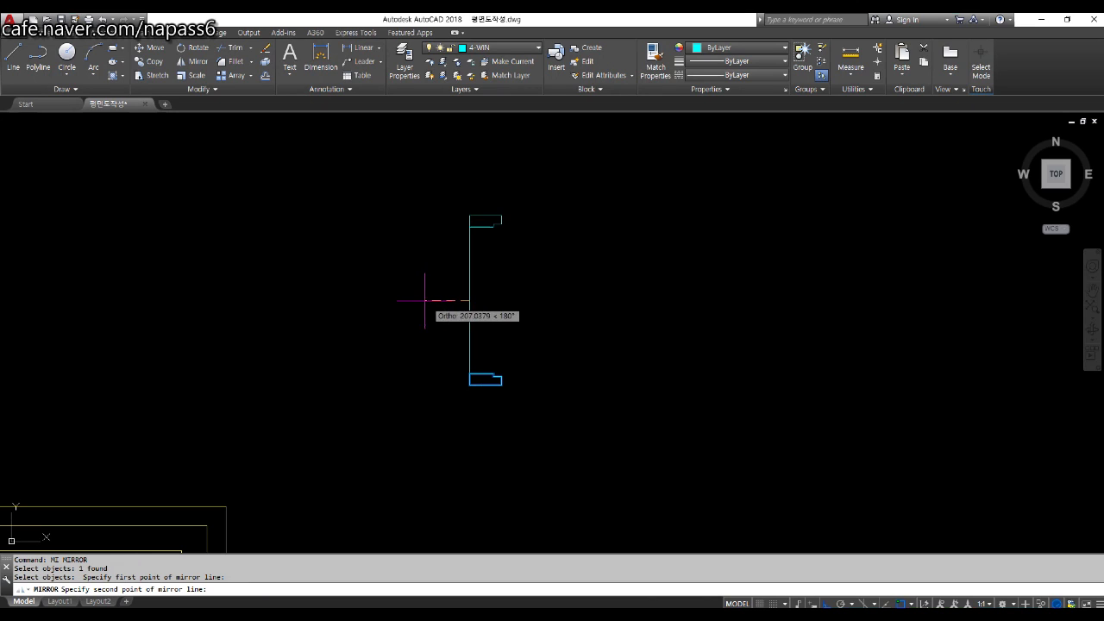
click(567, 305)
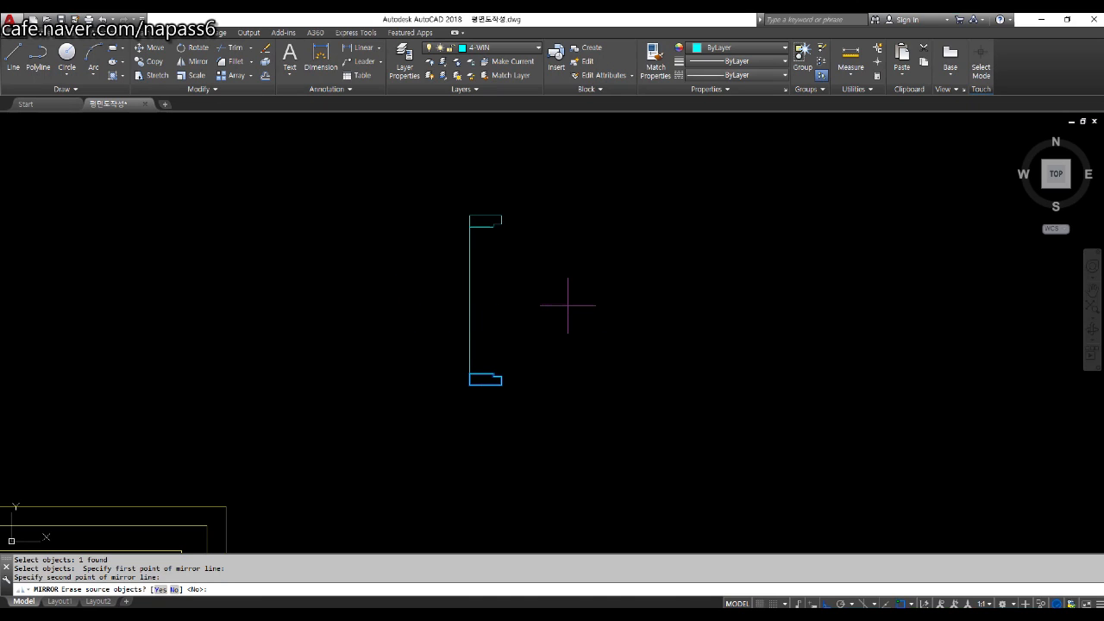
key(Return)
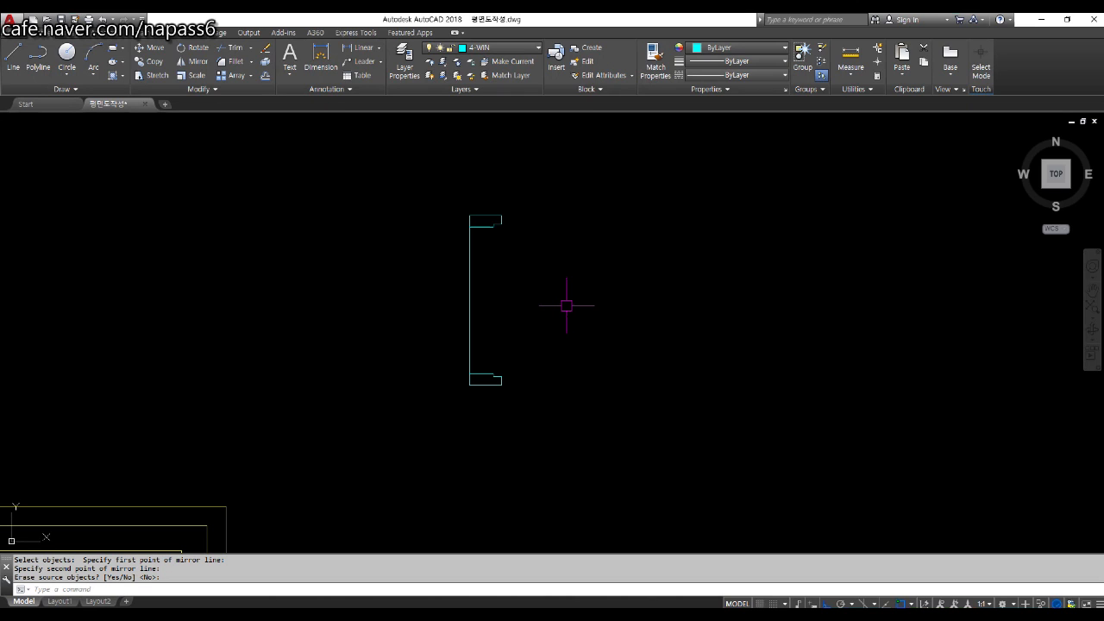
Step: Draw the door leaf as a rectangle from the upper jamb's lower-right corner to the lower jamb's inner notch corner
text(rec)
key(Return)
scroll(502, 226, up, 3)
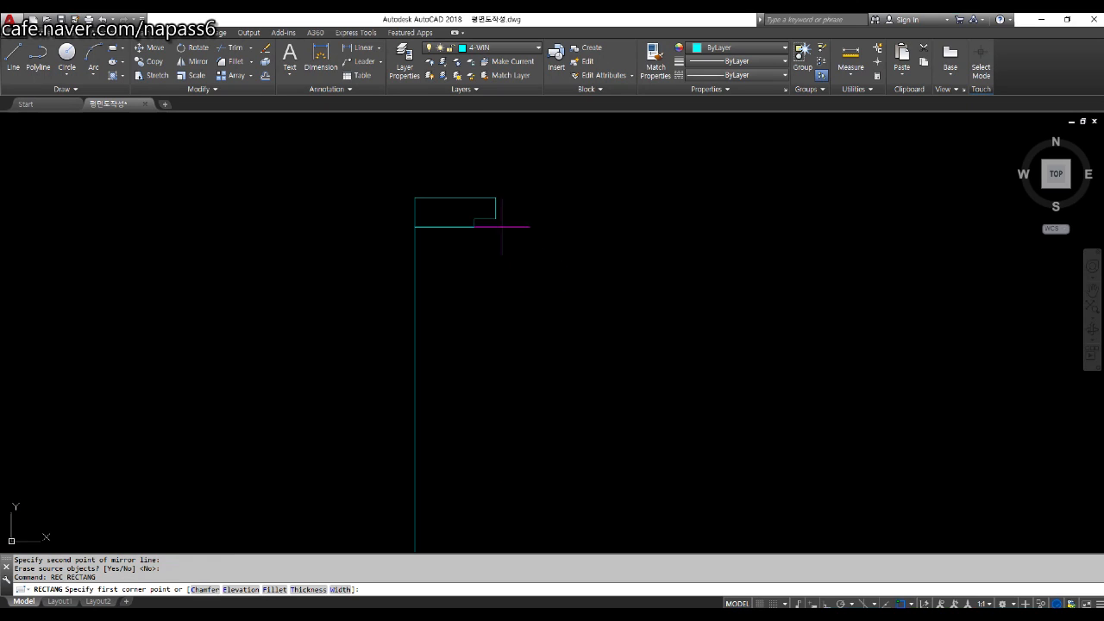
click(495, 218)
scroll(495, 218, down, 2)
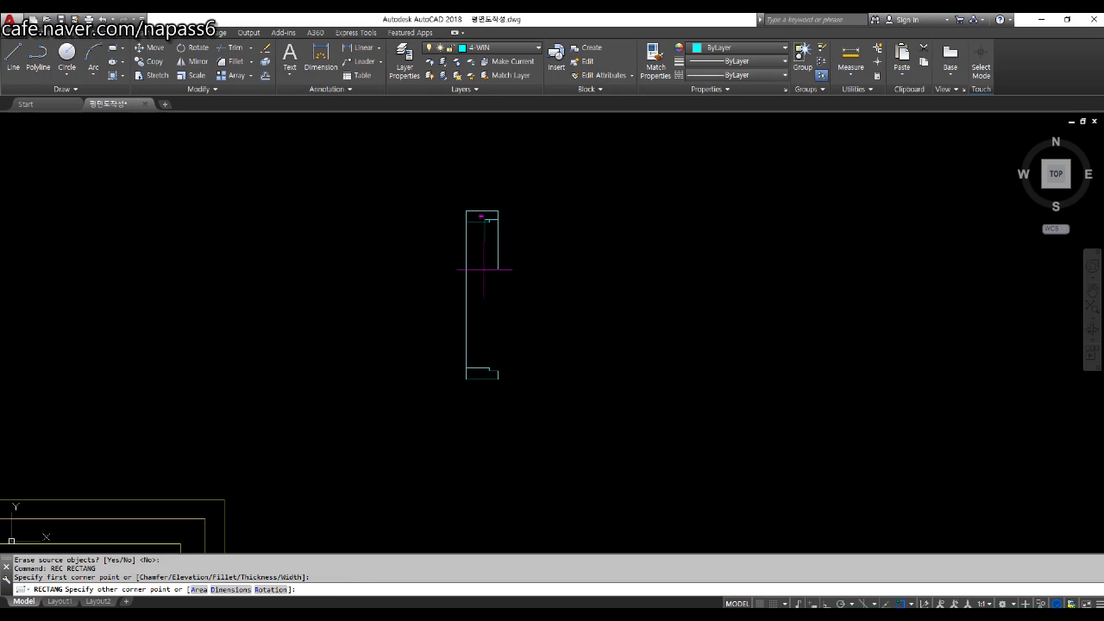
scroll(496, 366, up, 3)
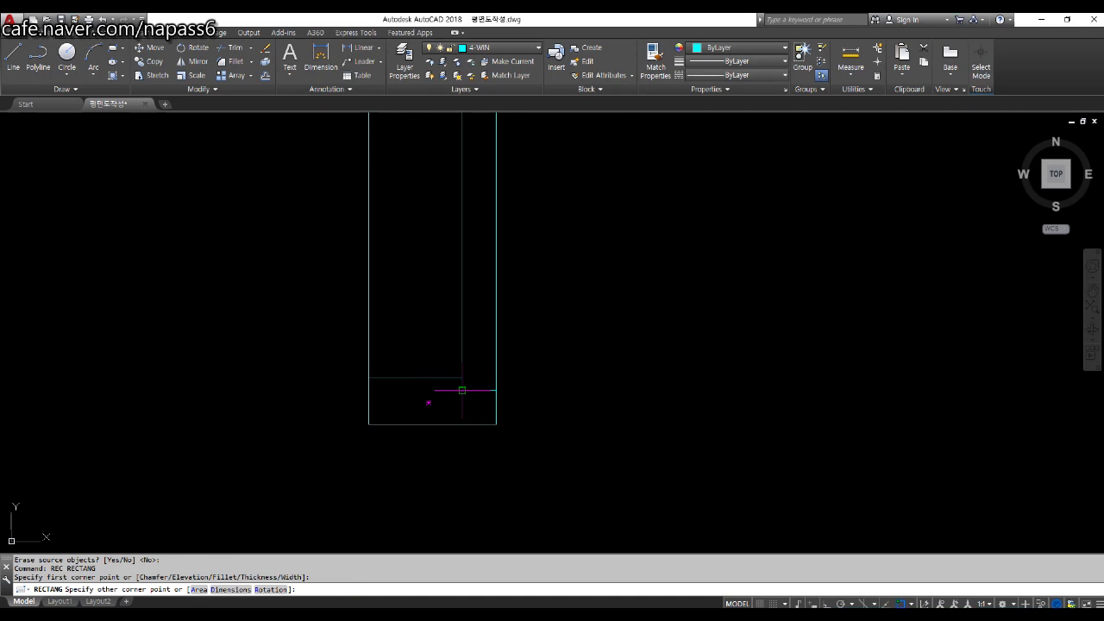
click(462, 390)
scroll(469, 393, down, 4)
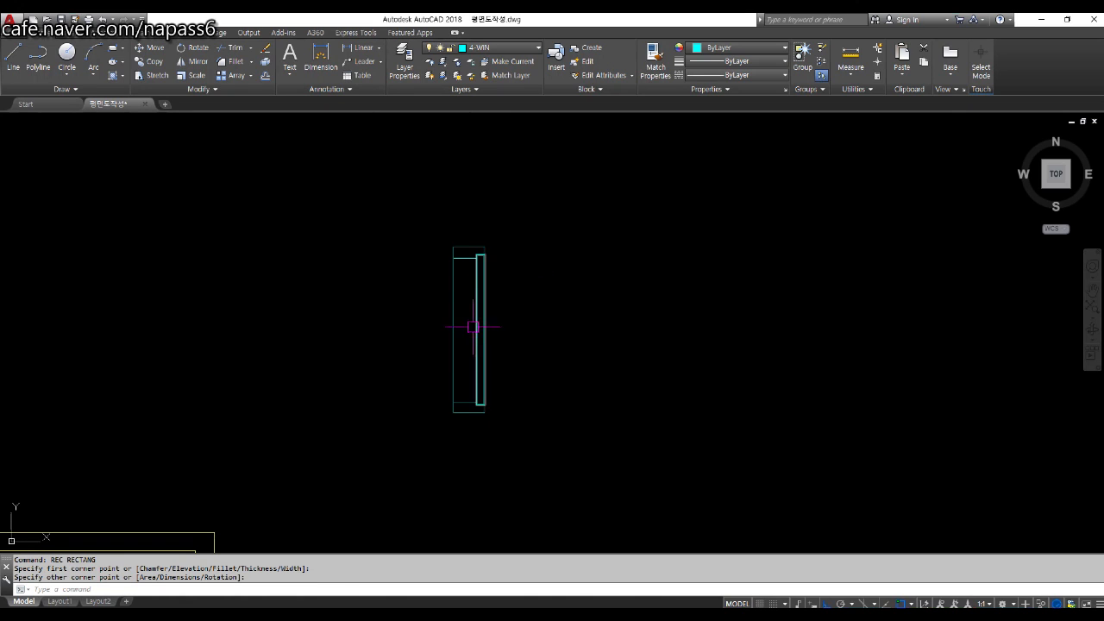
Step: Rotate the door leaf to 270° about its lower-right corner so it extends east from the lower jamb
scroll(542, 333, down, 3)
scroll(382, 382, up, 2)
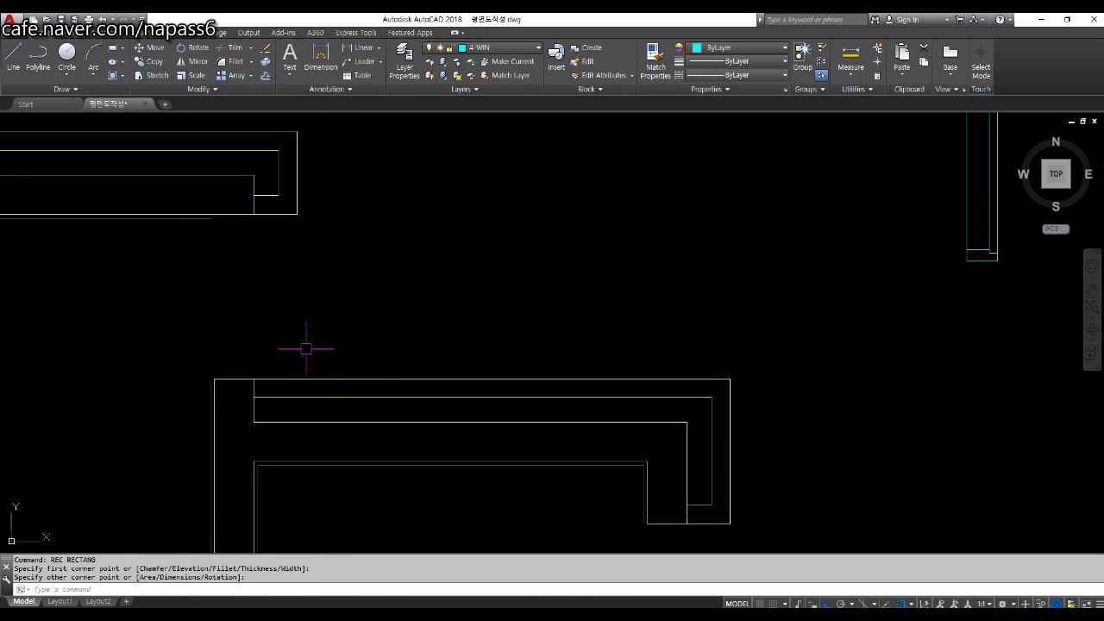
scroll(384, 357, down, 1)
middle_drag(625, 301, 225, 431)
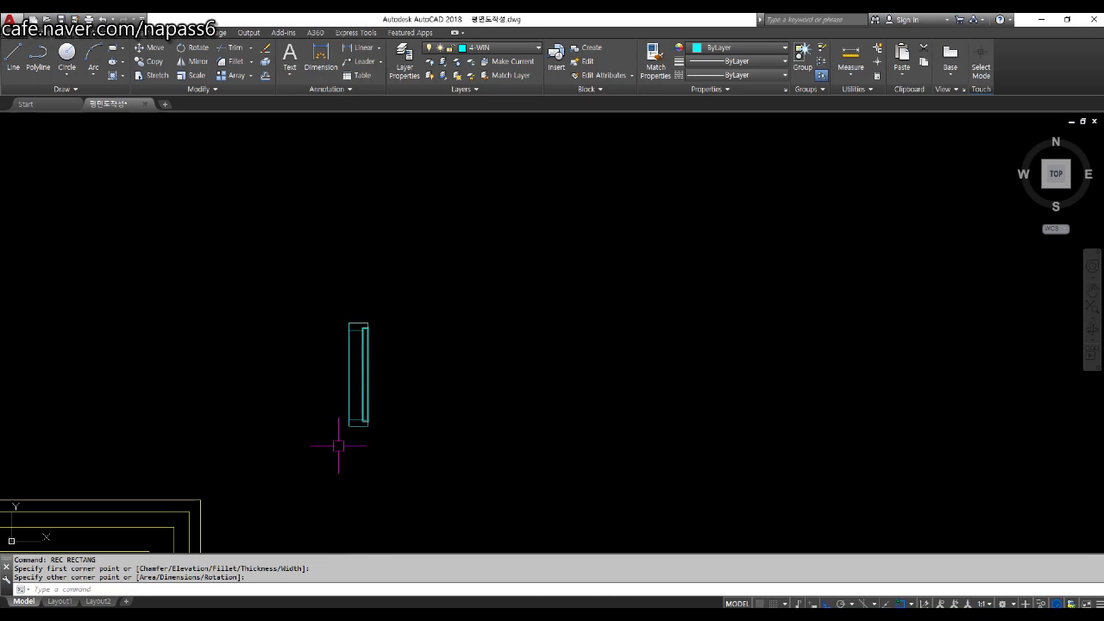
scroll(348, 424, up, 3)
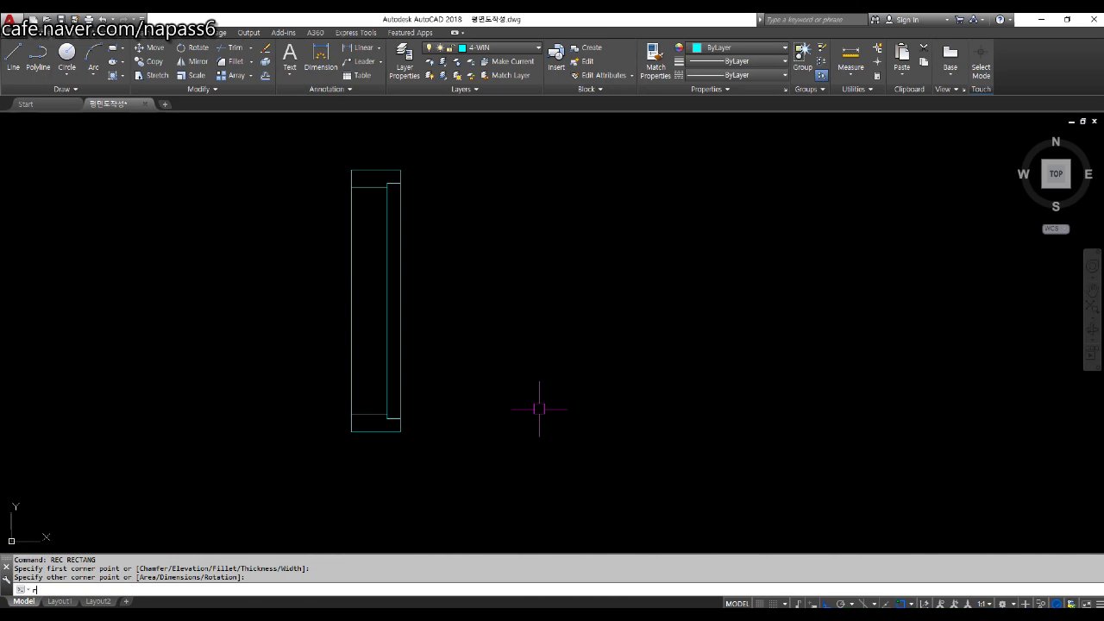
text(o)
key(Return)
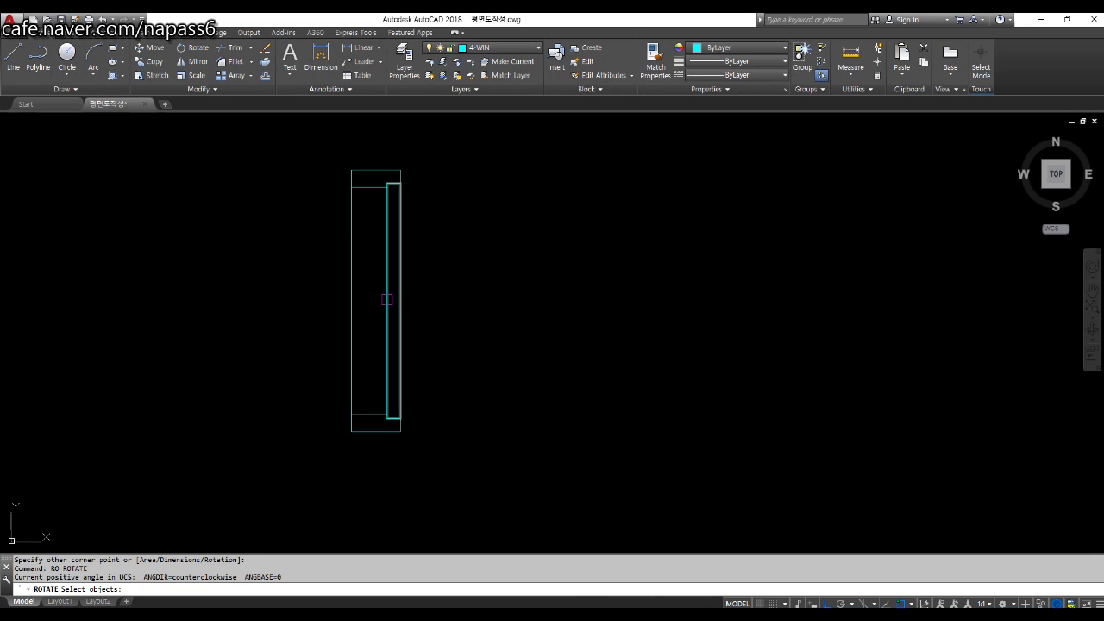
click(387, 299)
key(Return)
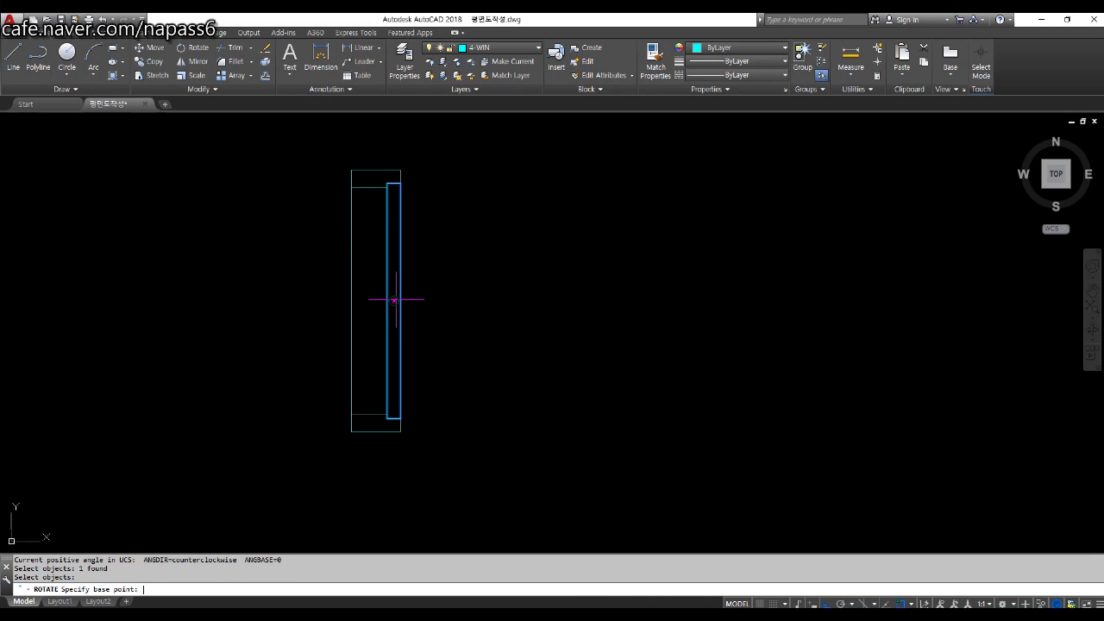
scroll(418, 453, up, 3)
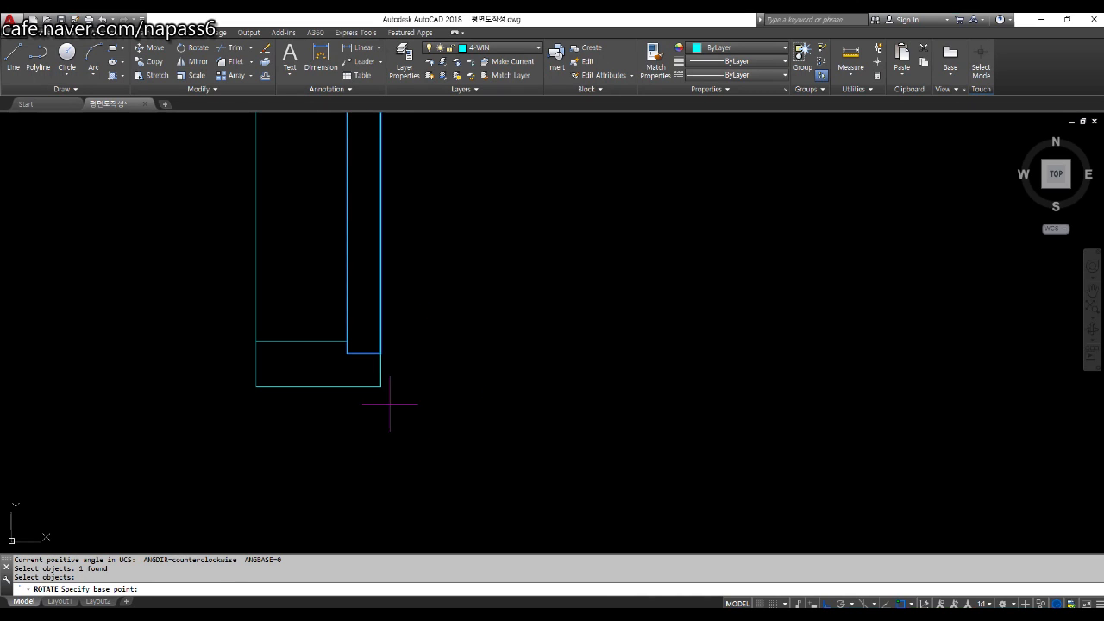
click(382, 351)
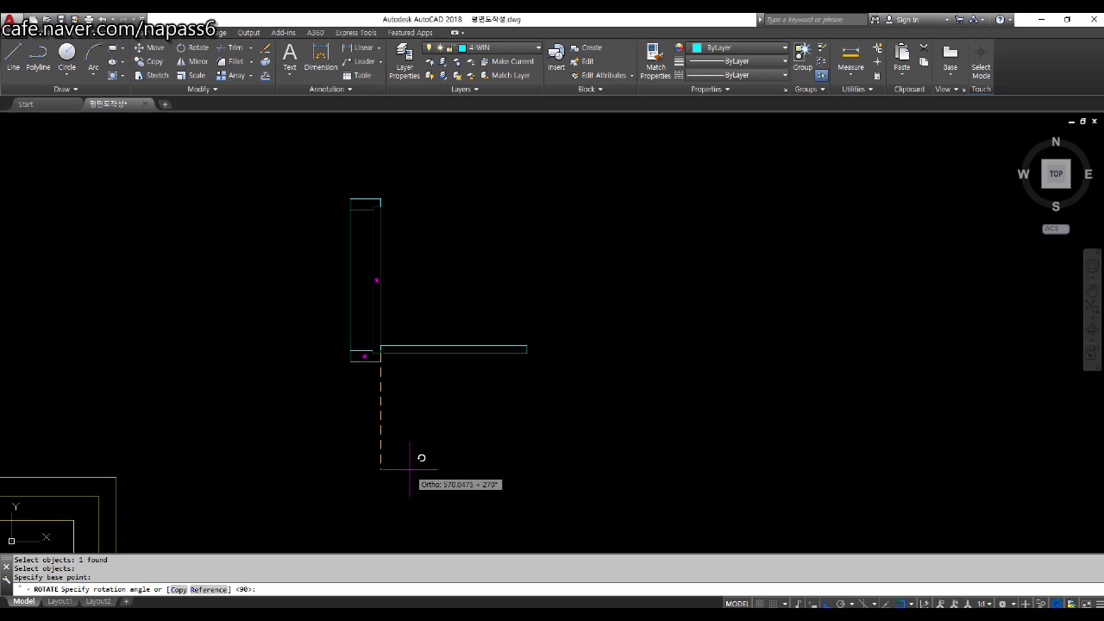
click(410, 469)
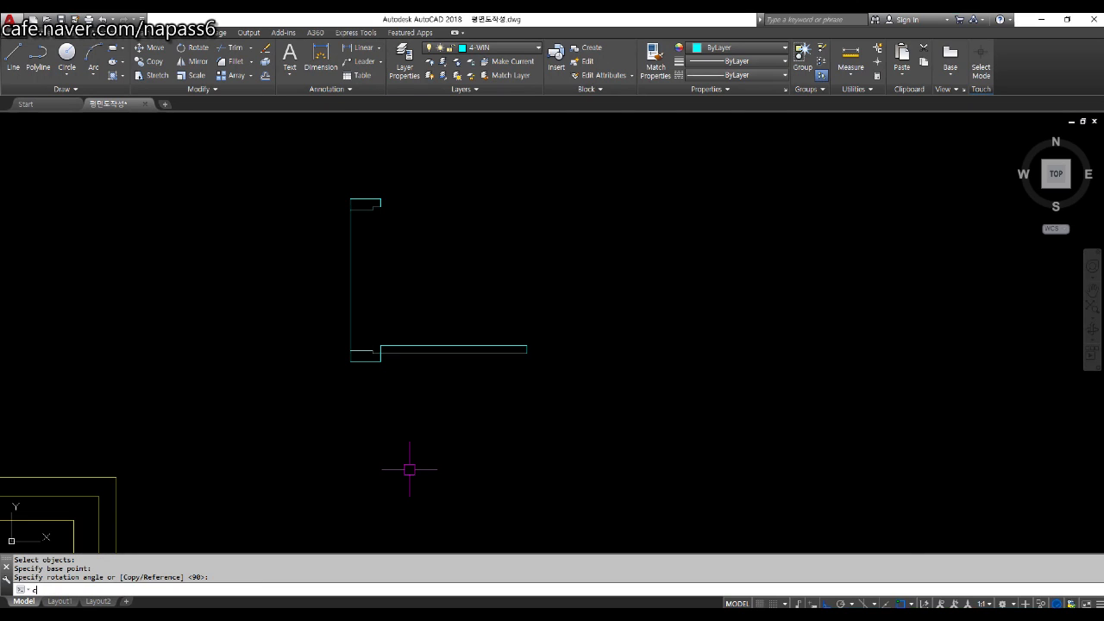
Step: Draw a circle centred on the leaf's lower hinge corner, with its radius reaching the upper jamb's lower-right corner
text(c)
key(Return)
scroll(371, 348, up, 4)
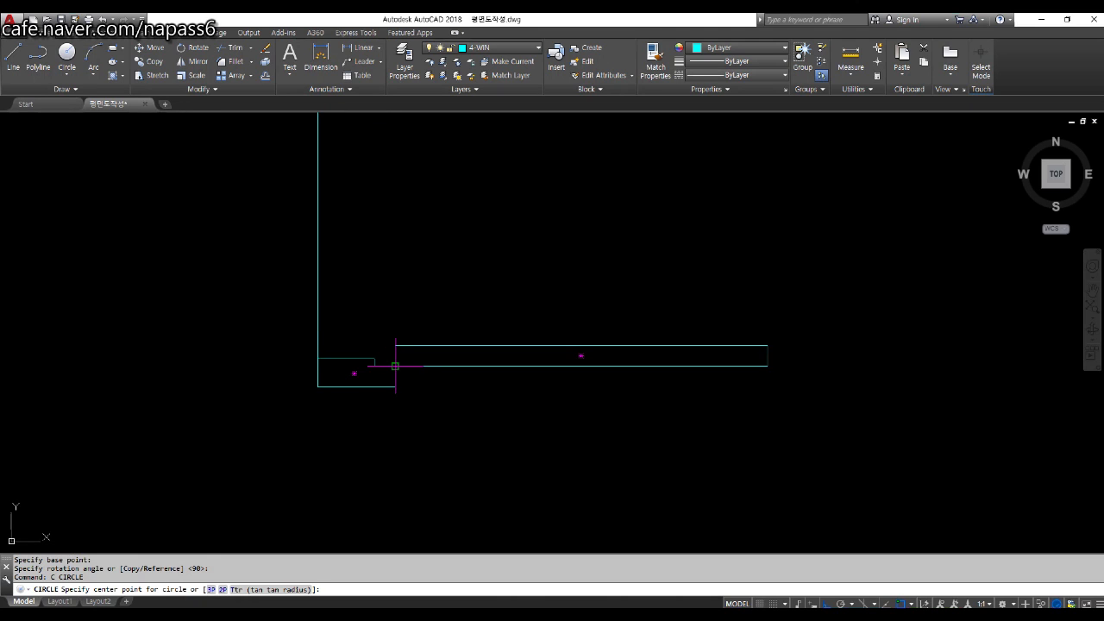
click(395, 366)
scroll(397, 363, down, 4)
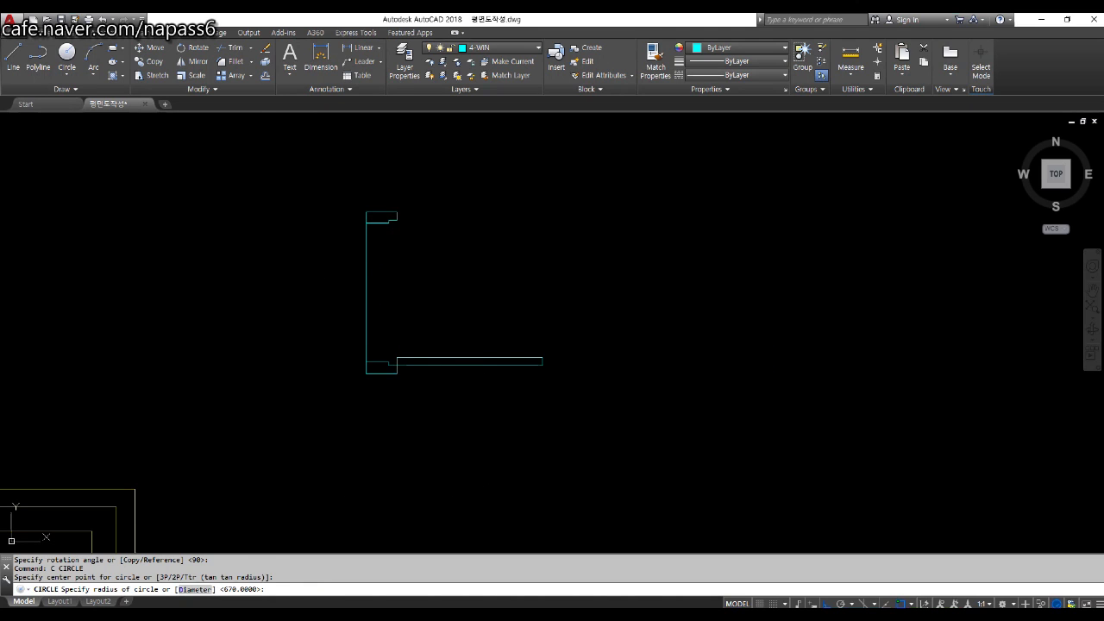
click(397, 220)
scroll(453, 332, down, 2)
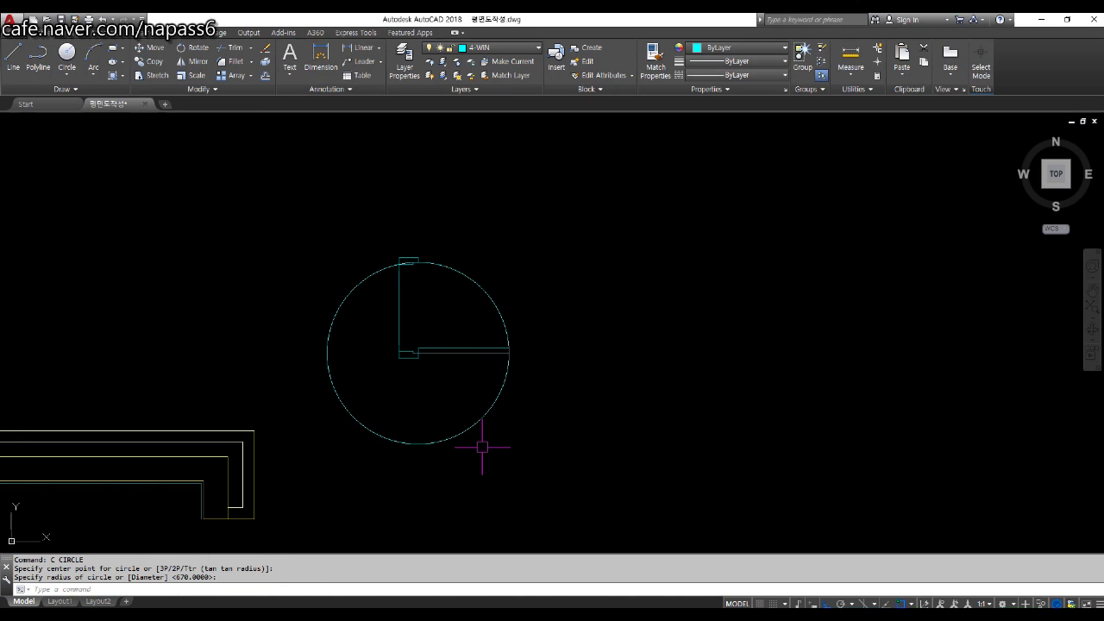
Step: Trim the circle to a quarter-circle door swing between the leaf and the upper jamb, including the piece crossing the jamb profile
text(tr)
key(Return)
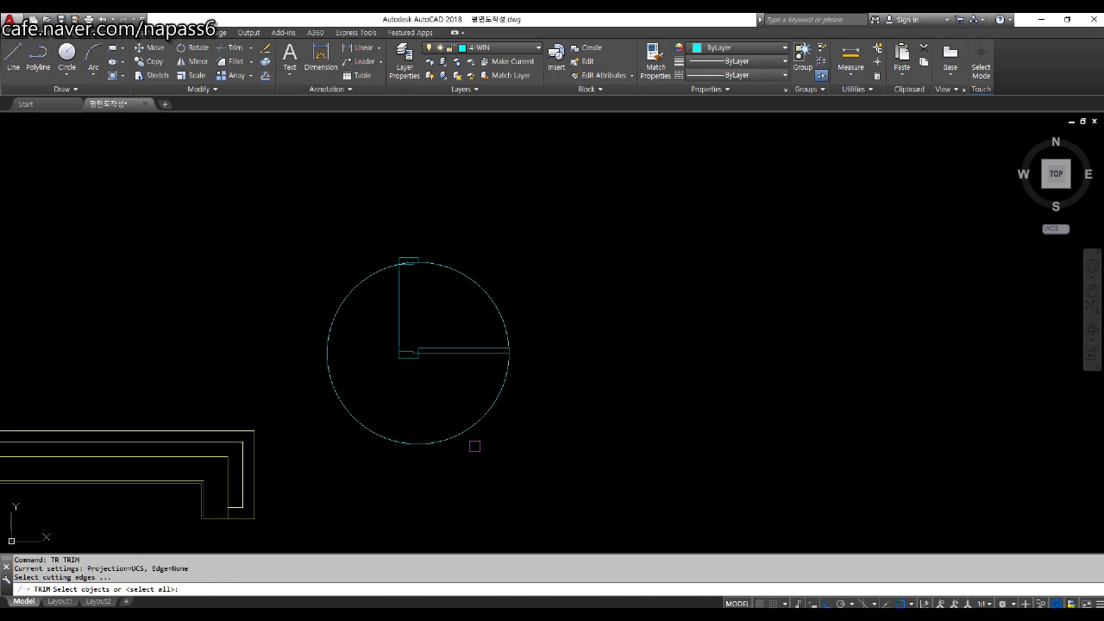
key(Return)
click(465, 427)
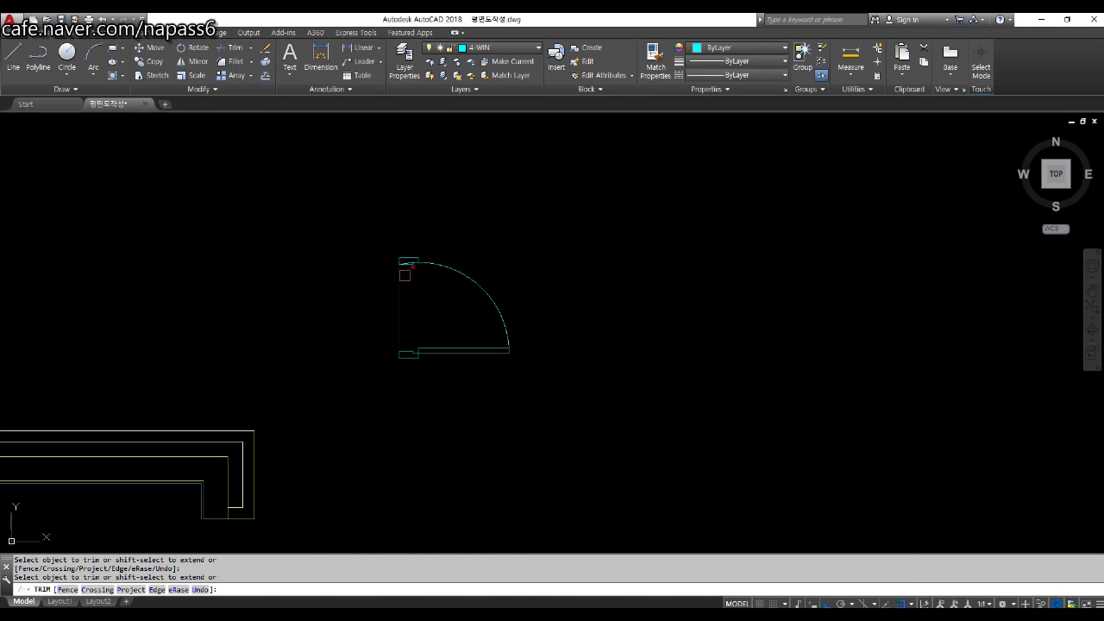
scroll(405, 275, up, 8)
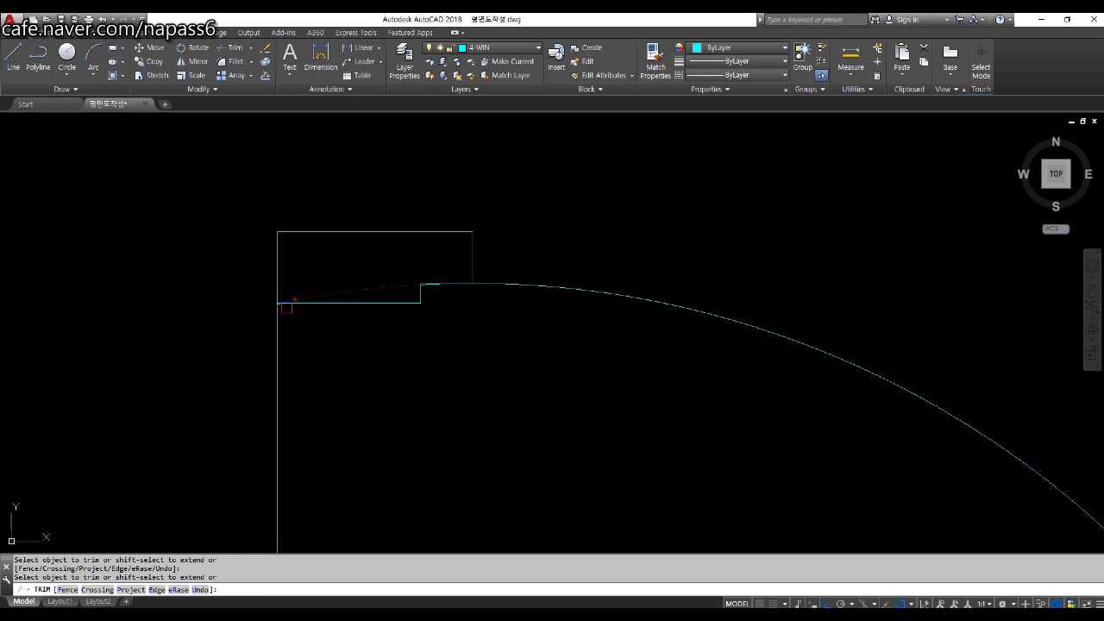
scroll(283, 303, up, 6)
scroll(312, 401, down, 6)
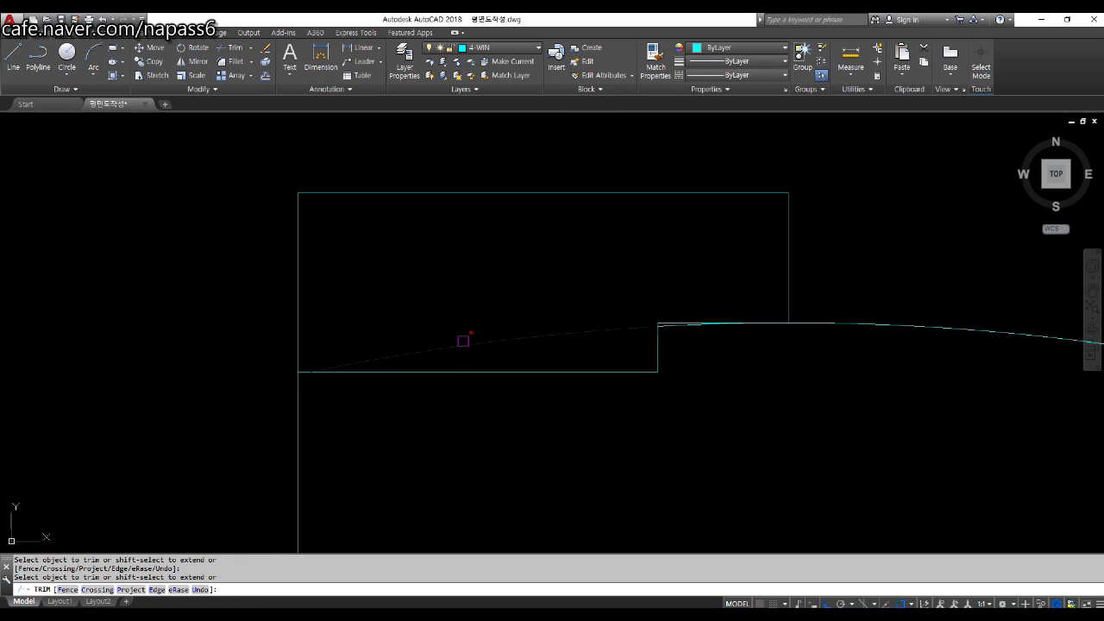
scroll(423, 293, down, 5)
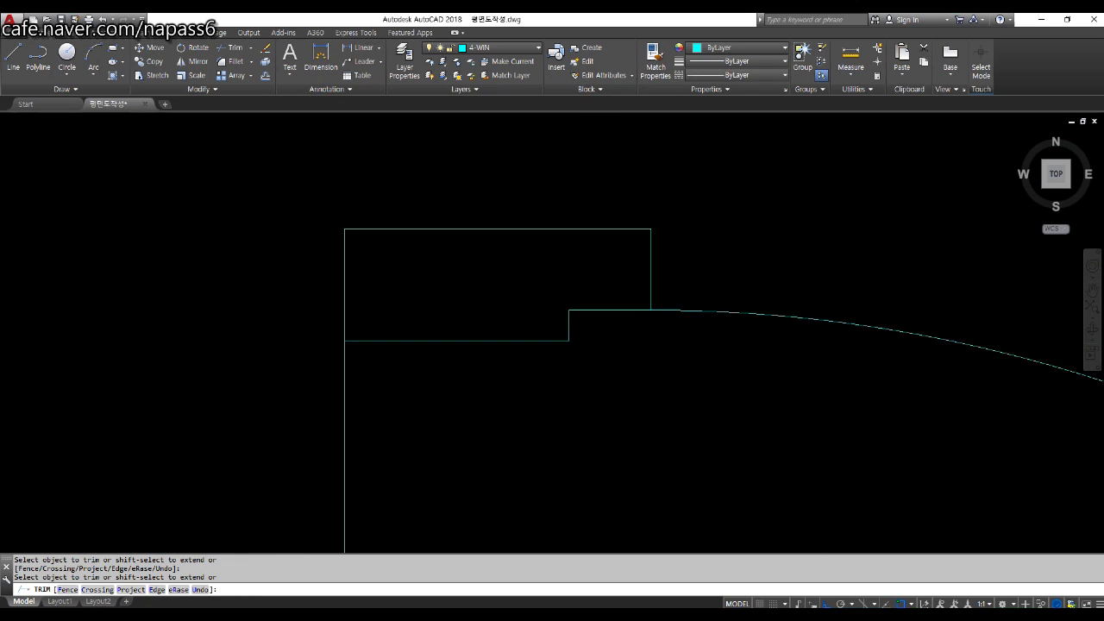
key(Return)
Step: Copy the complete door horizontally into the empty space east of the original
scroll(447, 305, down, 4)
text(c)
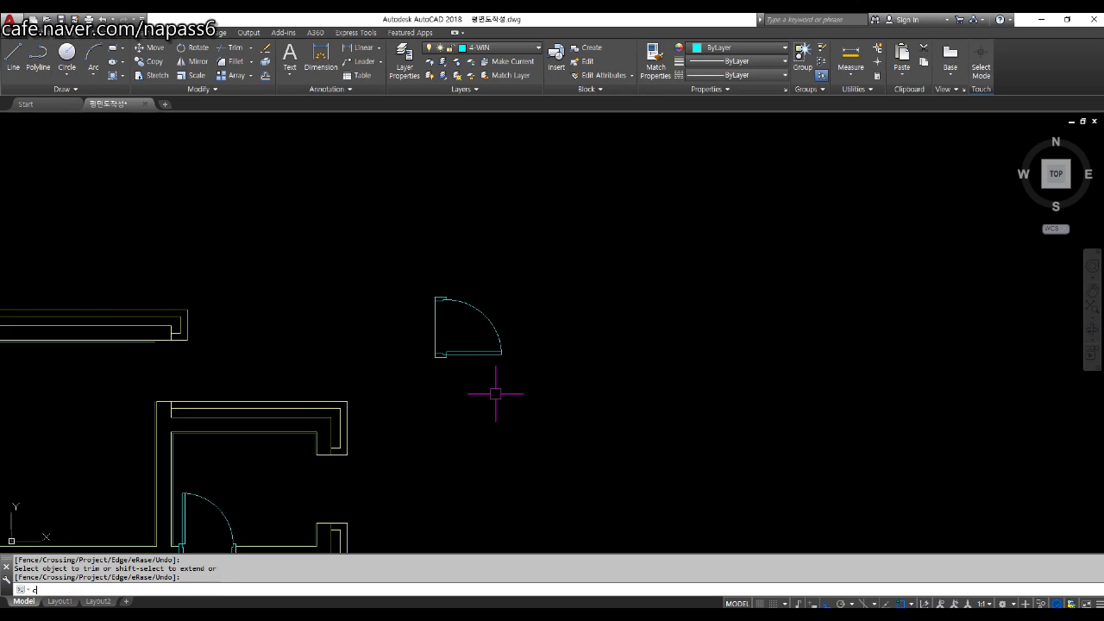
text(o)
key(Return)
click(528, 390)
click(356, 246)
key(Return)
click(489, 372)
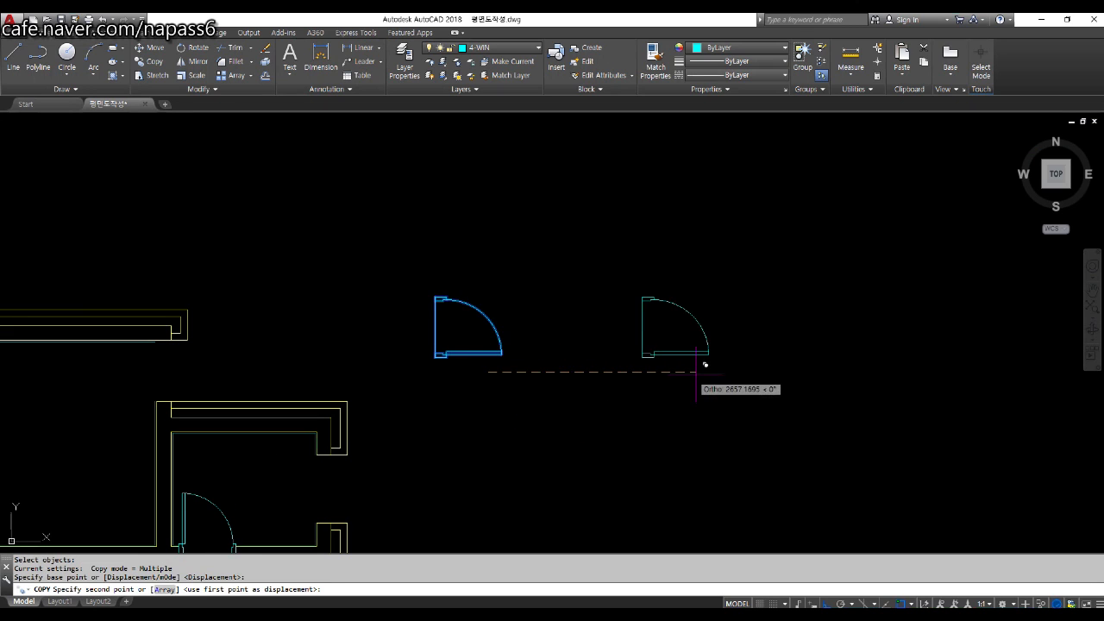
click(710, 365)
key(Return)
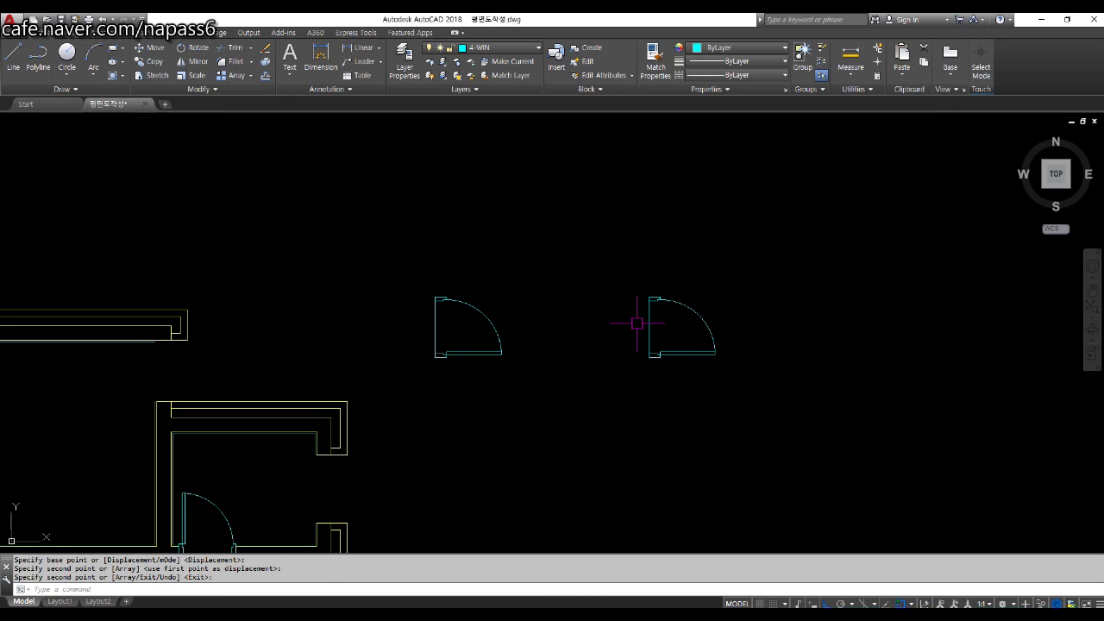
Step: Move the original door by its lower-left jamb corner onto the wall corner at the lower side of the northeast opening
text(m)
key(Return)
click(405, 223)
click(538, 374)
key(Return)
scroll(431, 369, up, 4)
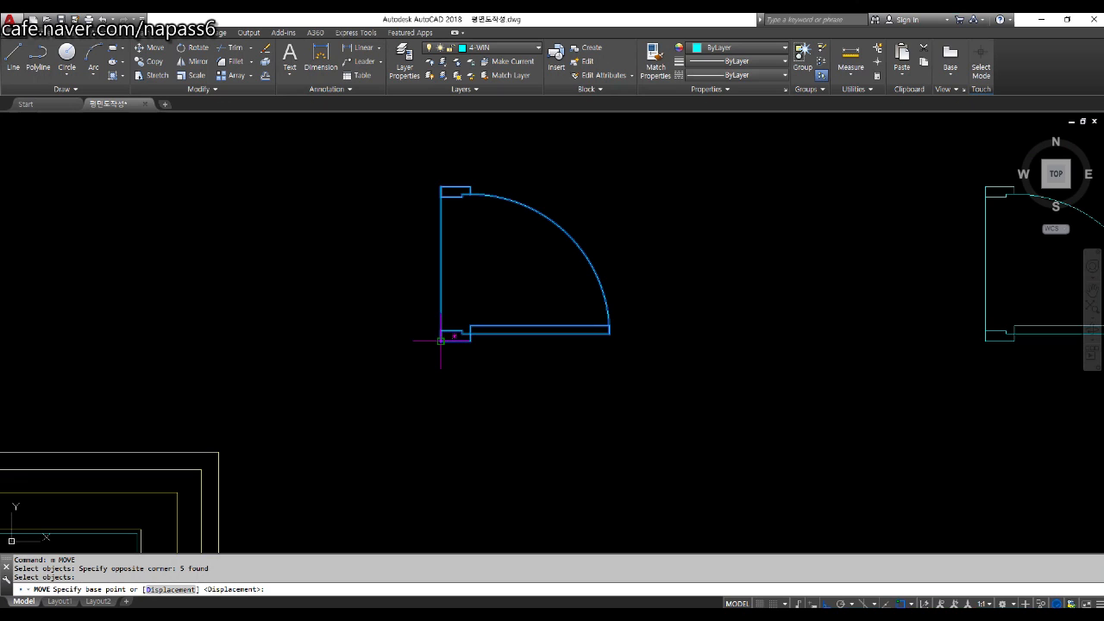
click(441, 341)
scroll(530, 308, down, 3)
scroll(378, 345, up, 5)
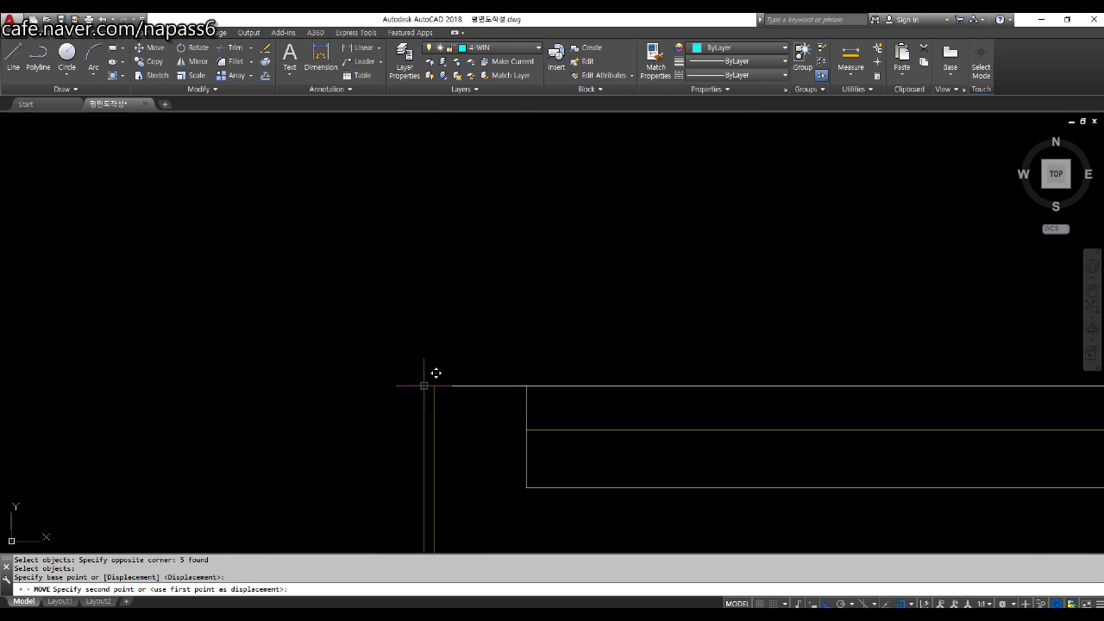
click(423, 386)
scroll(393, 403, down, 3)
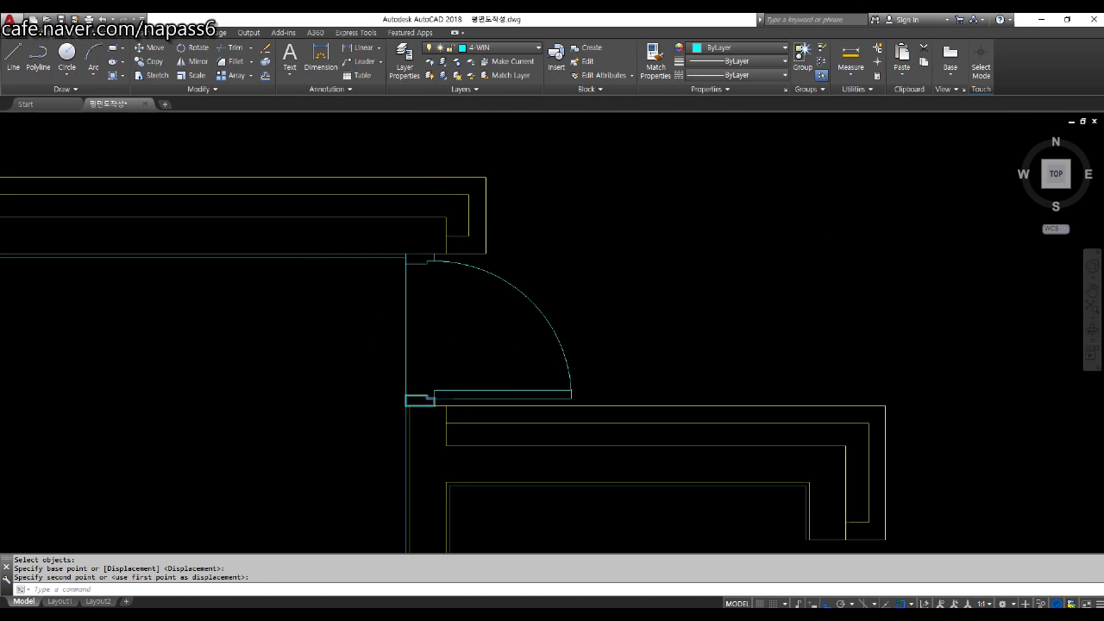
scroll(428, 406, up, 2)
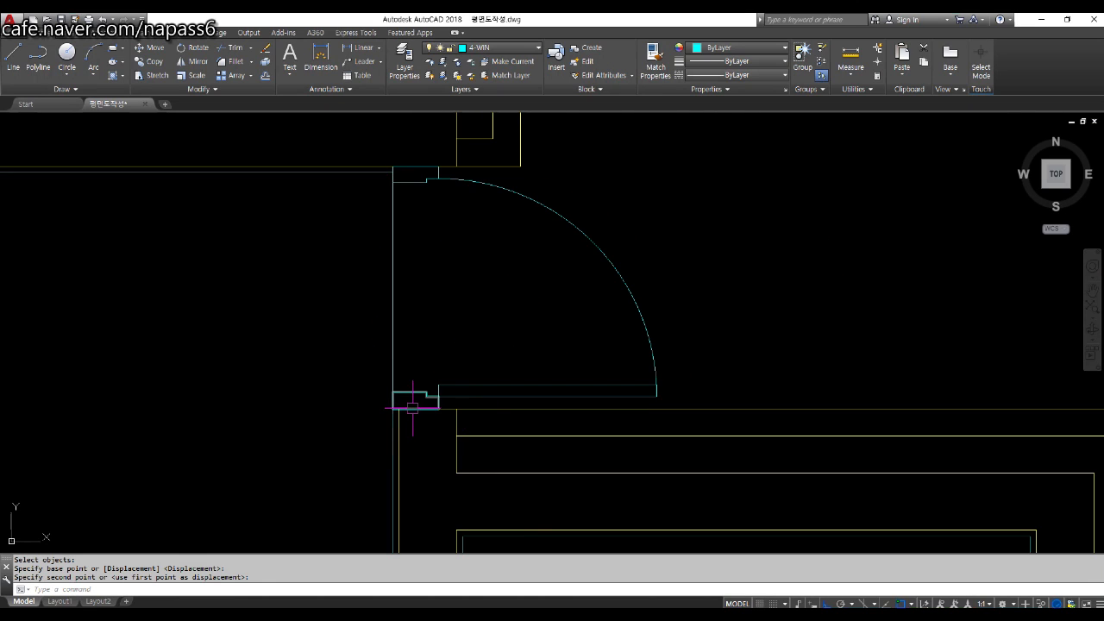
scroll(407, 377, down, 2)
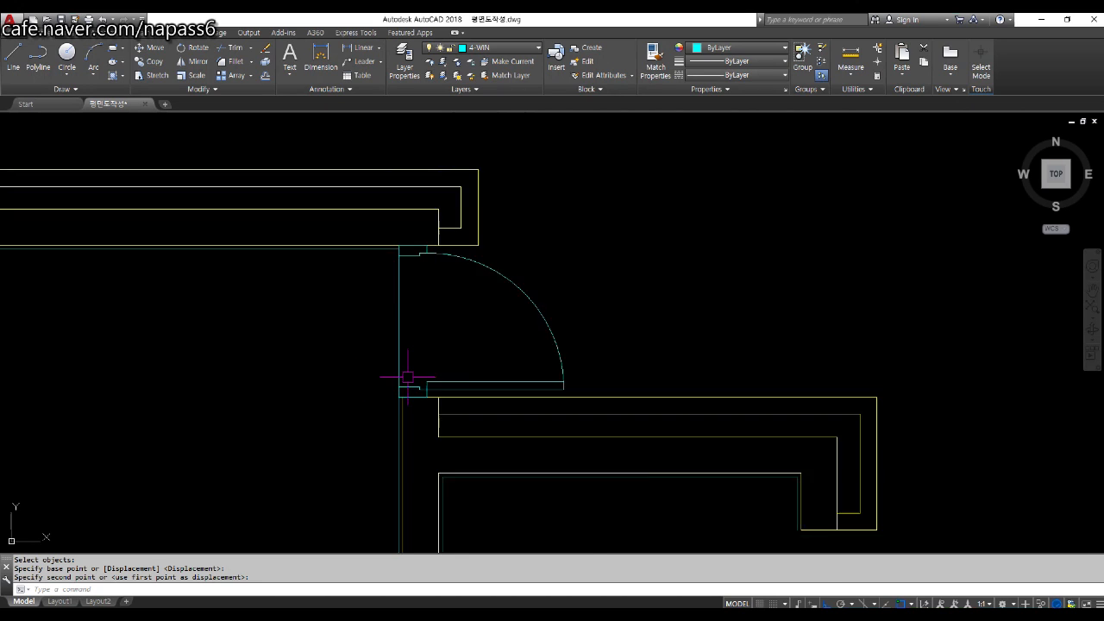
Step: Rotate the spare door copy 90° counterclockwise about a point inside it, so its leaf points north
scroll(407, 377, down, 8)
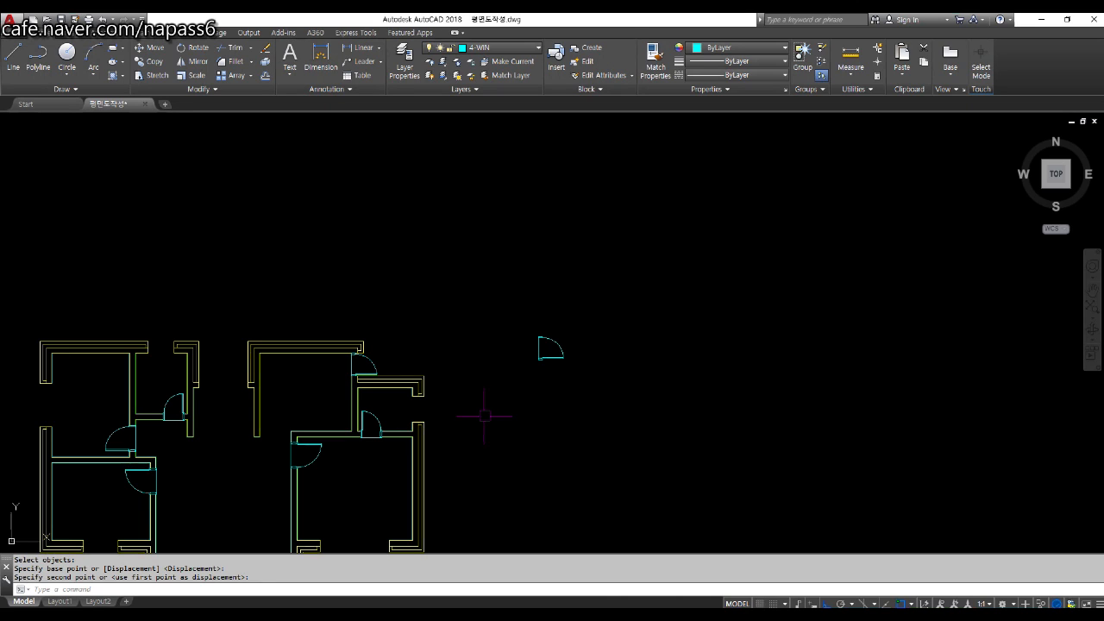
text(o)
key(Return)
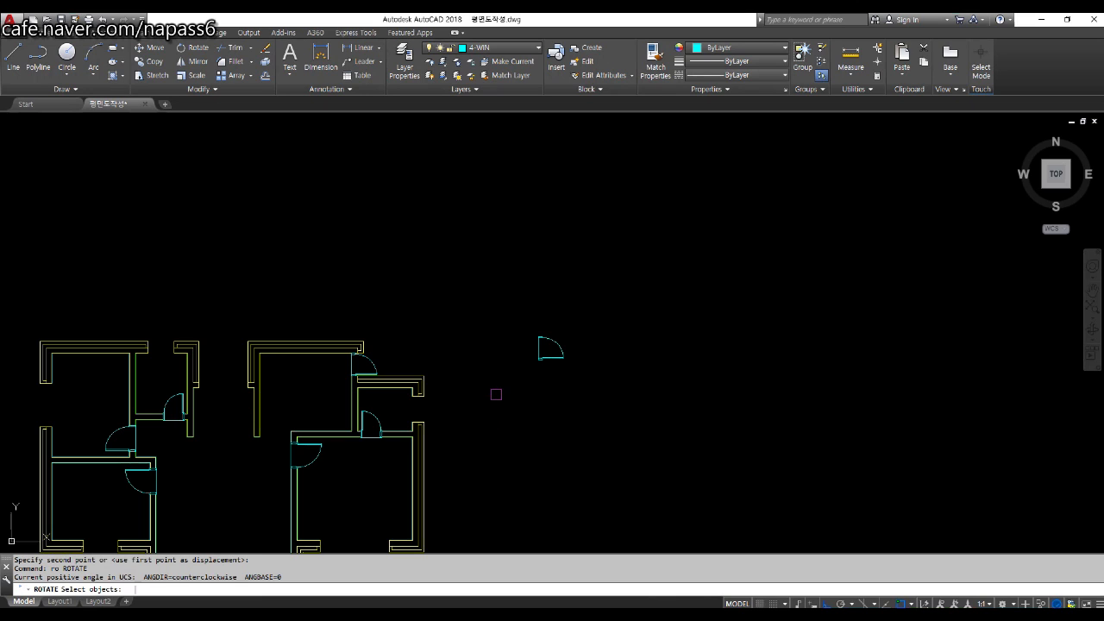
click(576, 378)
click(502, 306)
scroll(546, 346, up, 4)
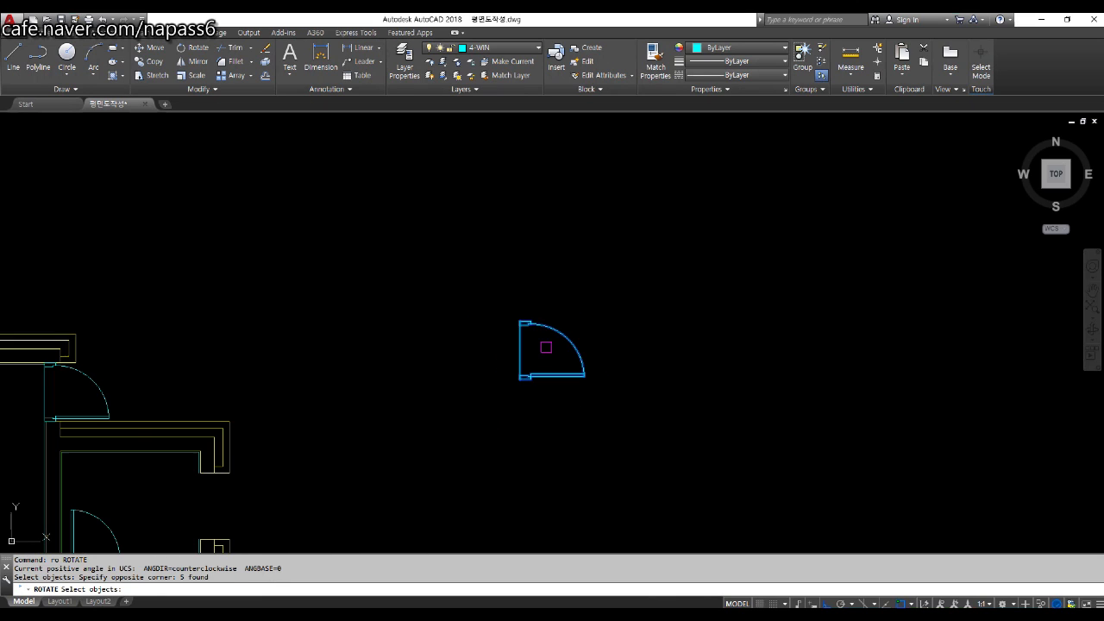
key(Return)
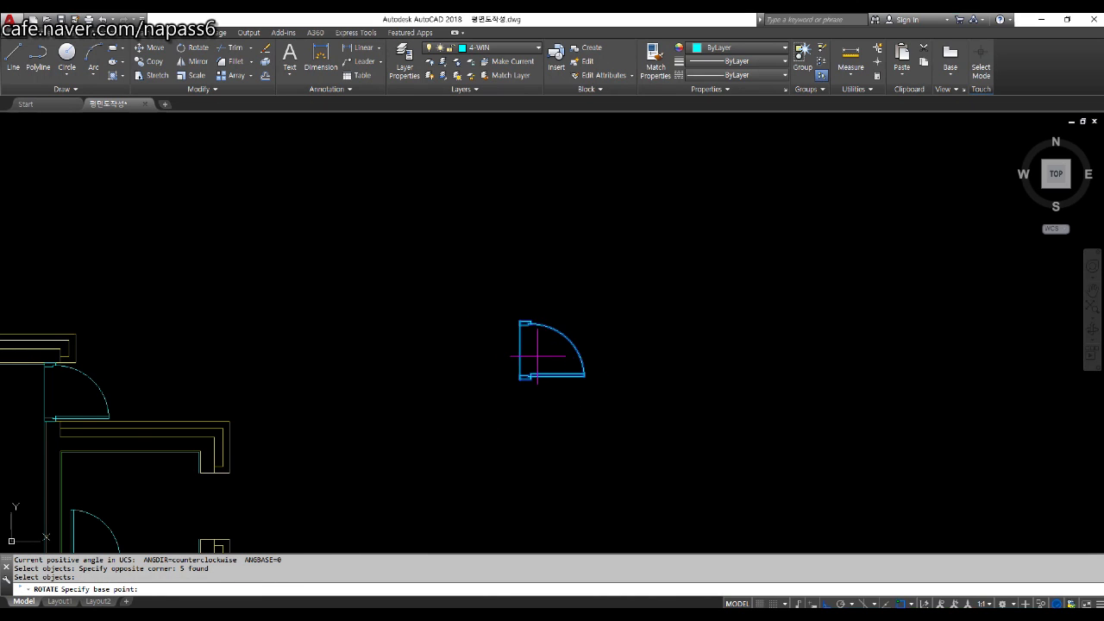
click(537, 356)
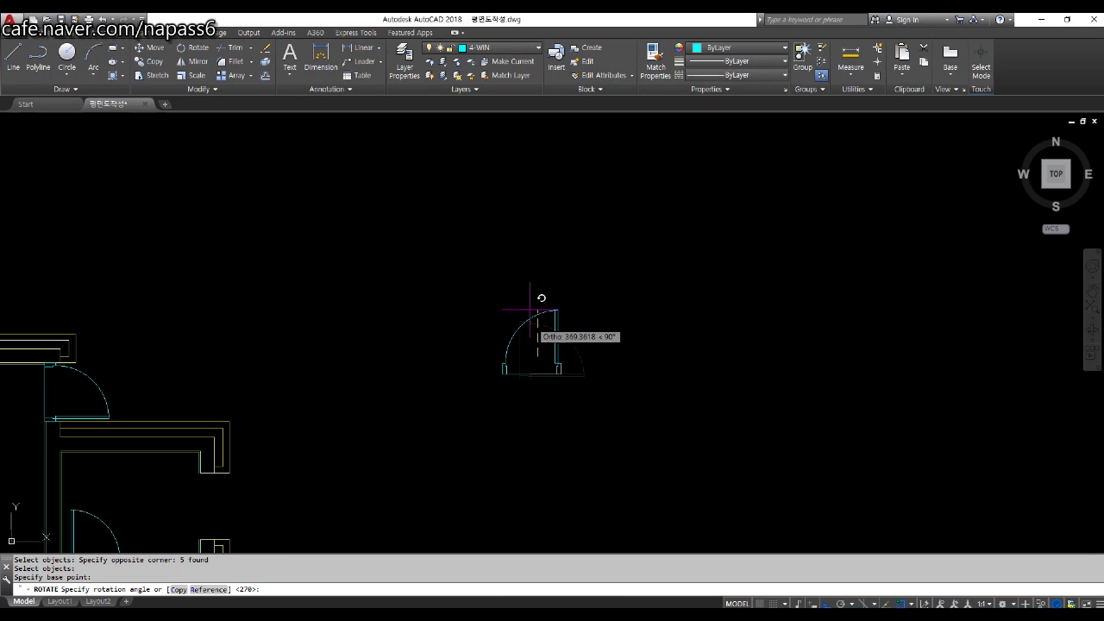
click(524, 241)
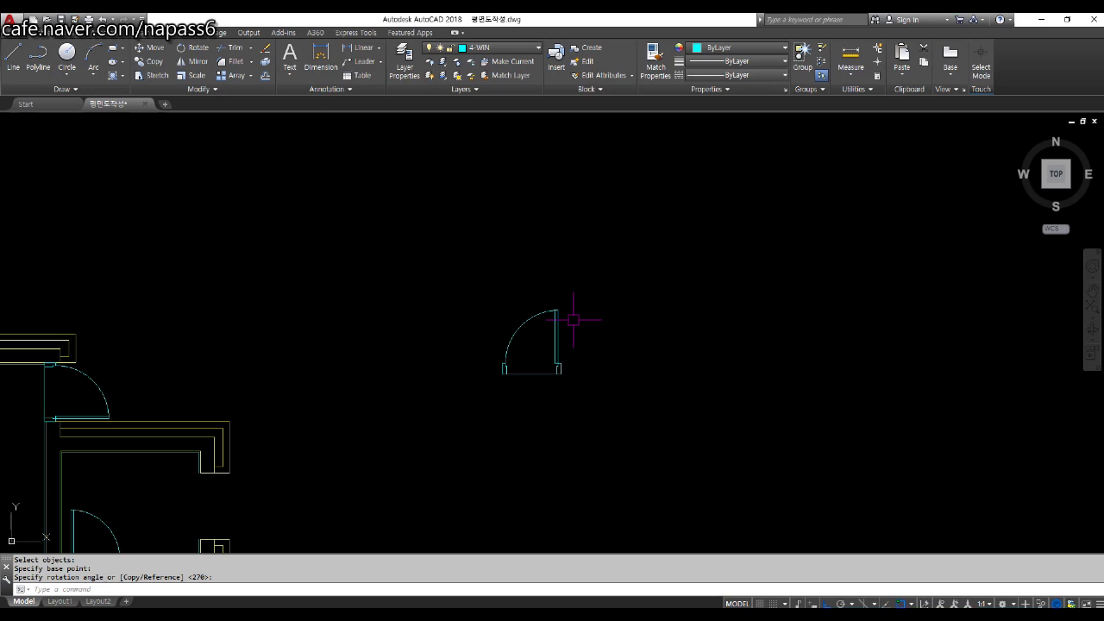
Step: Erase the rotated copy's leaf, swing arc and threshold line, keeping only the two jambs
scroll(547, 371, up, 4)
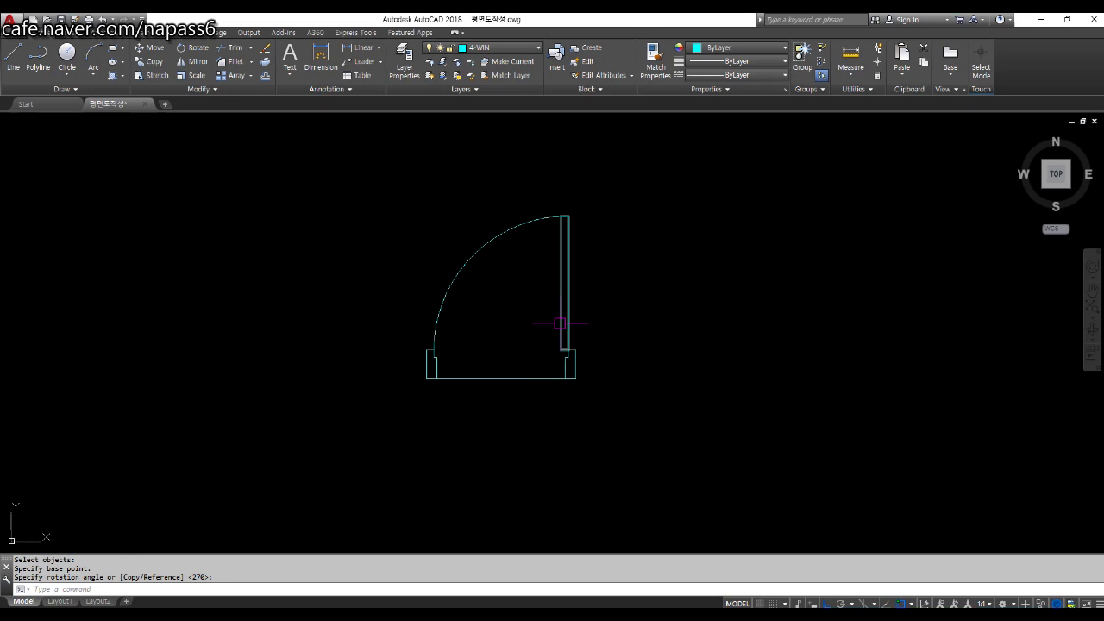
text(e)
key(Return)
click(599, 260)
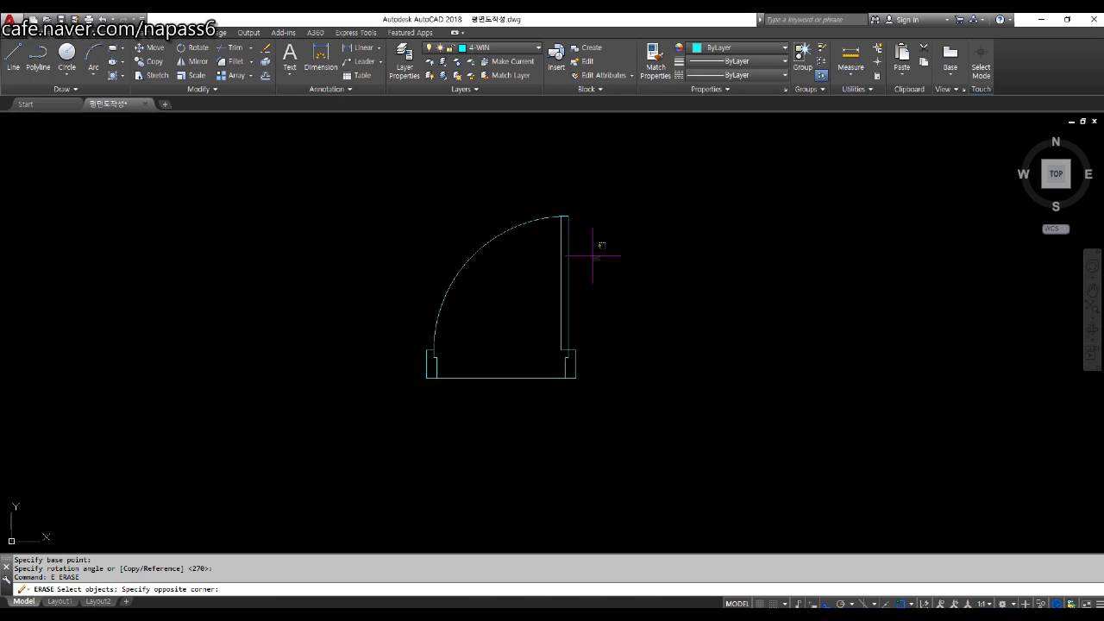
click(508, 196)
key(Return)
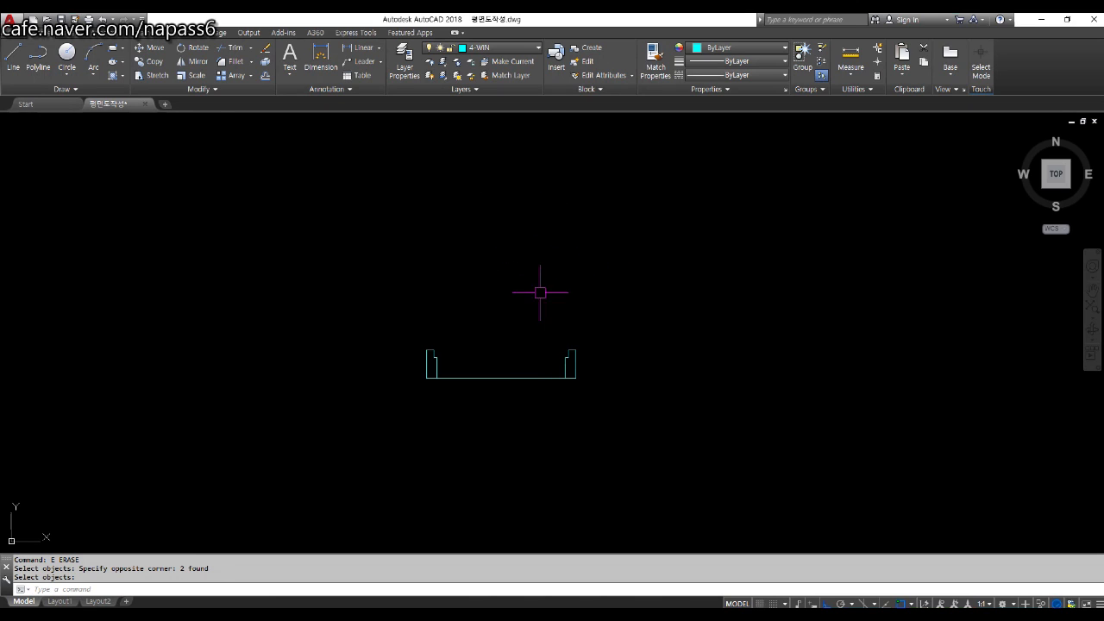
scroll(446, 372, up, 2)
click(464, 380)
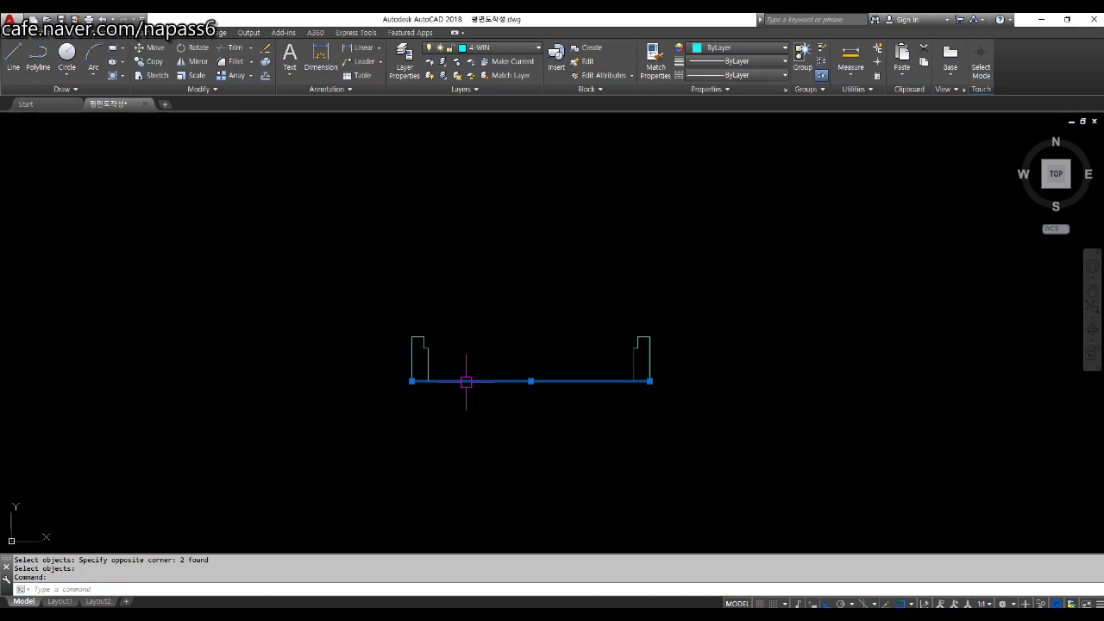
key(Delete)
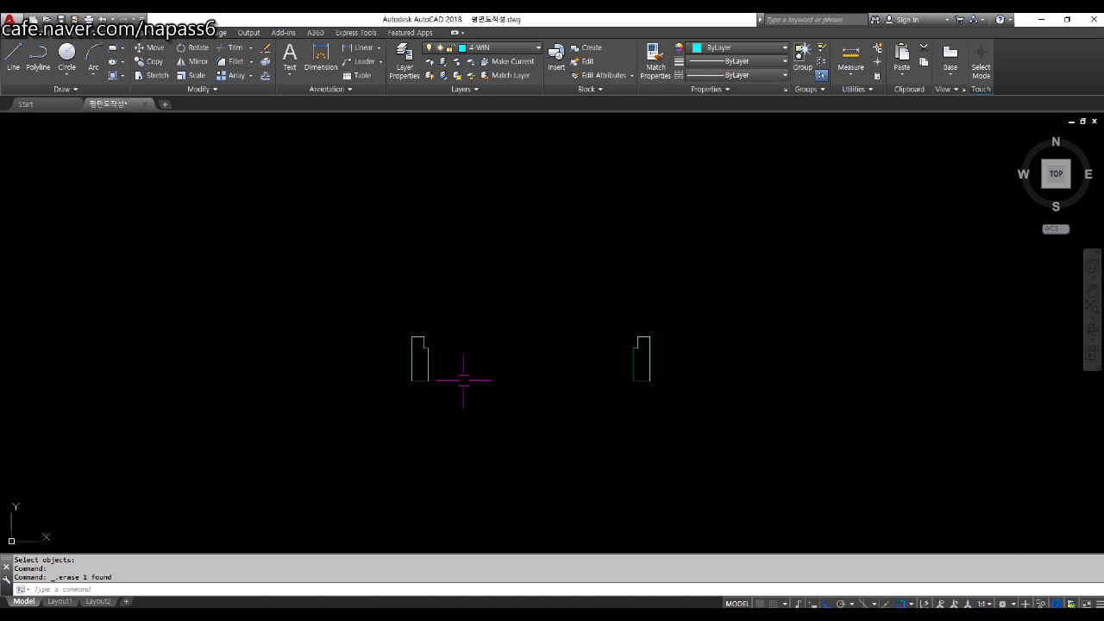
Step: Move the left jamb 100 horizontally to the west to widen the door frame
text(m)
key(Return)
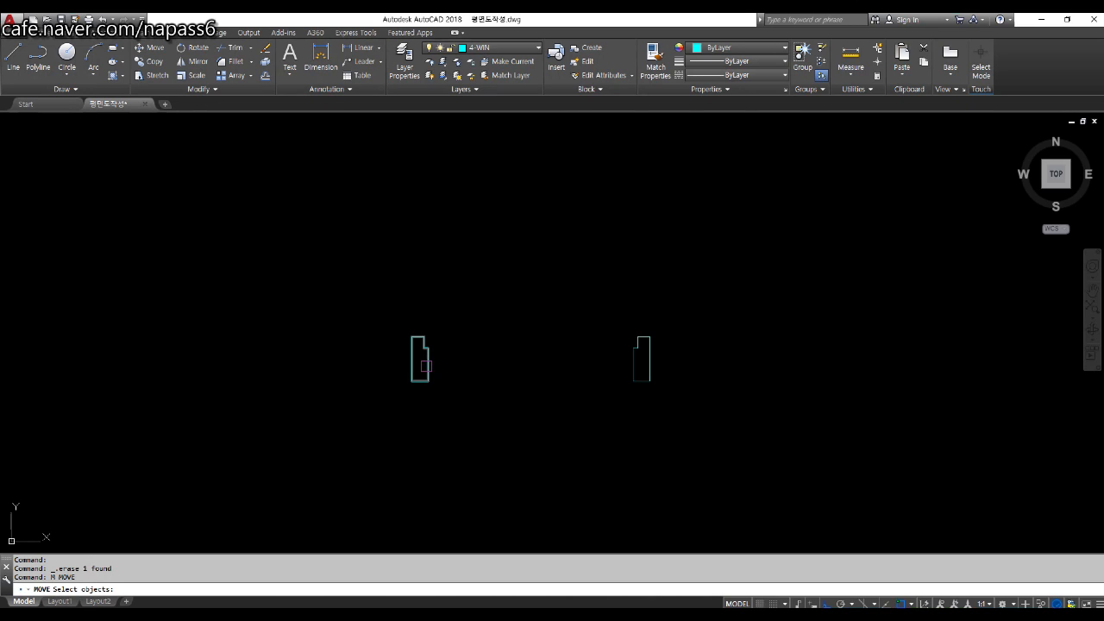
click(423, 379)
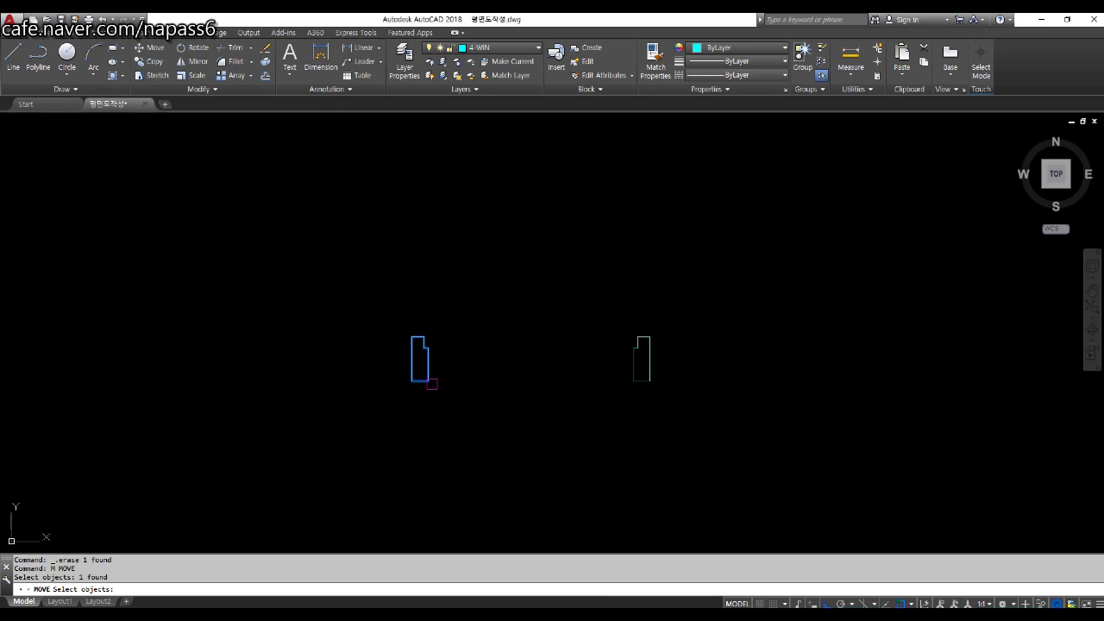
key(Return)
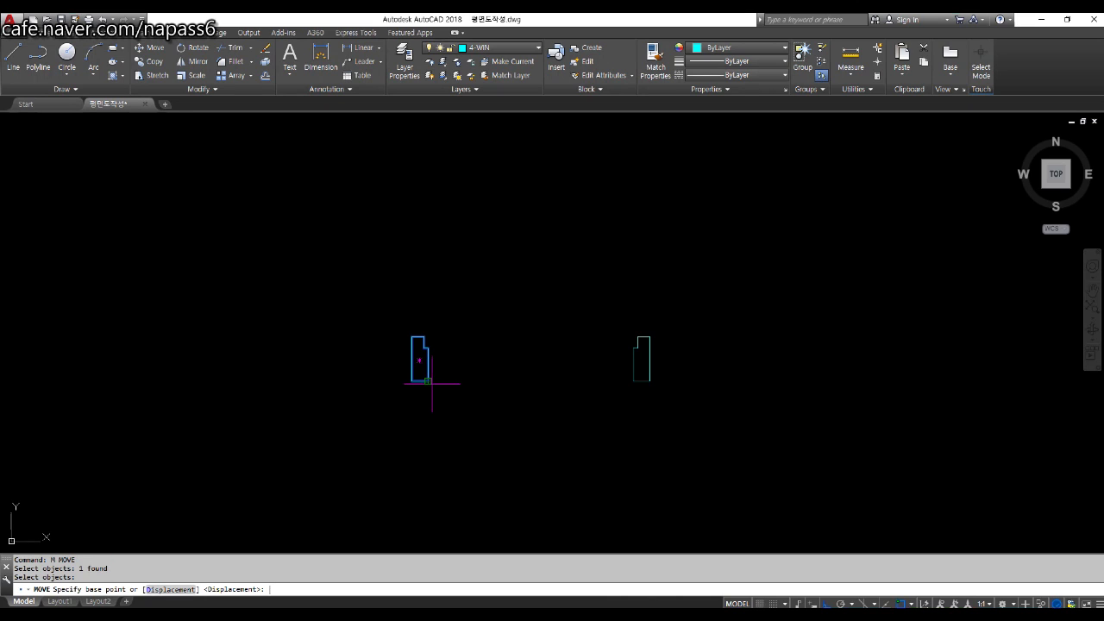
click(454, 283)
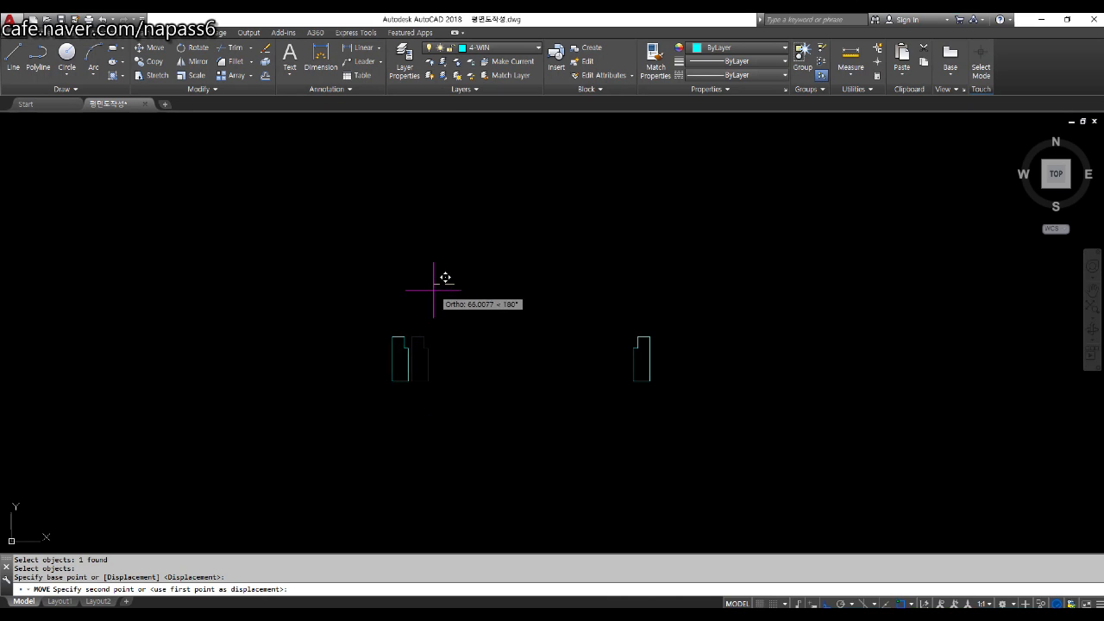
text(10)
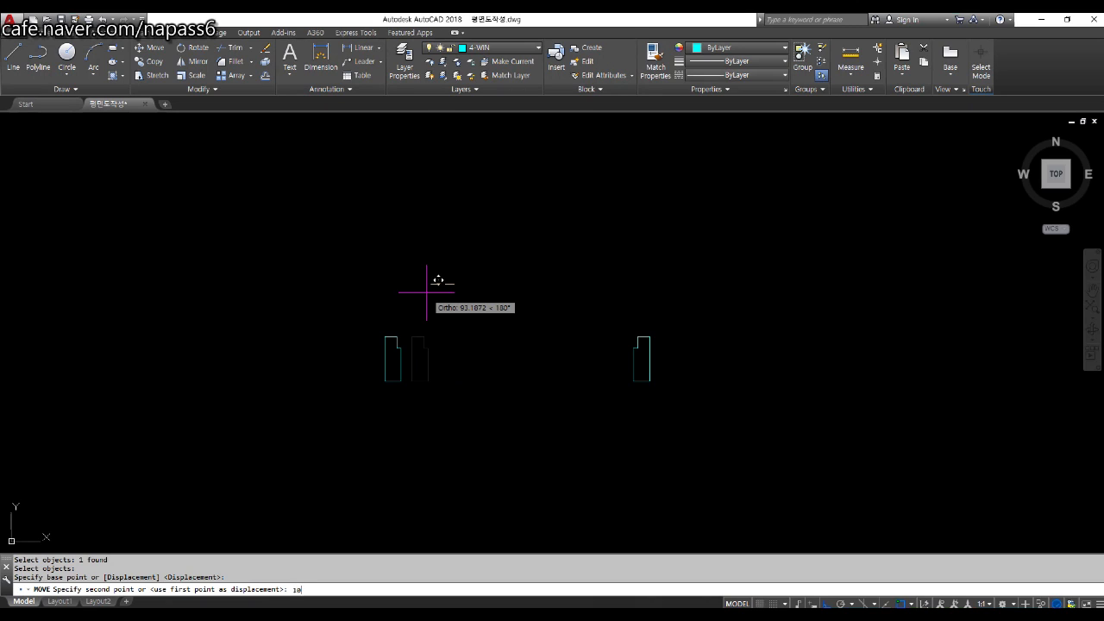
text(0)
key(Return)
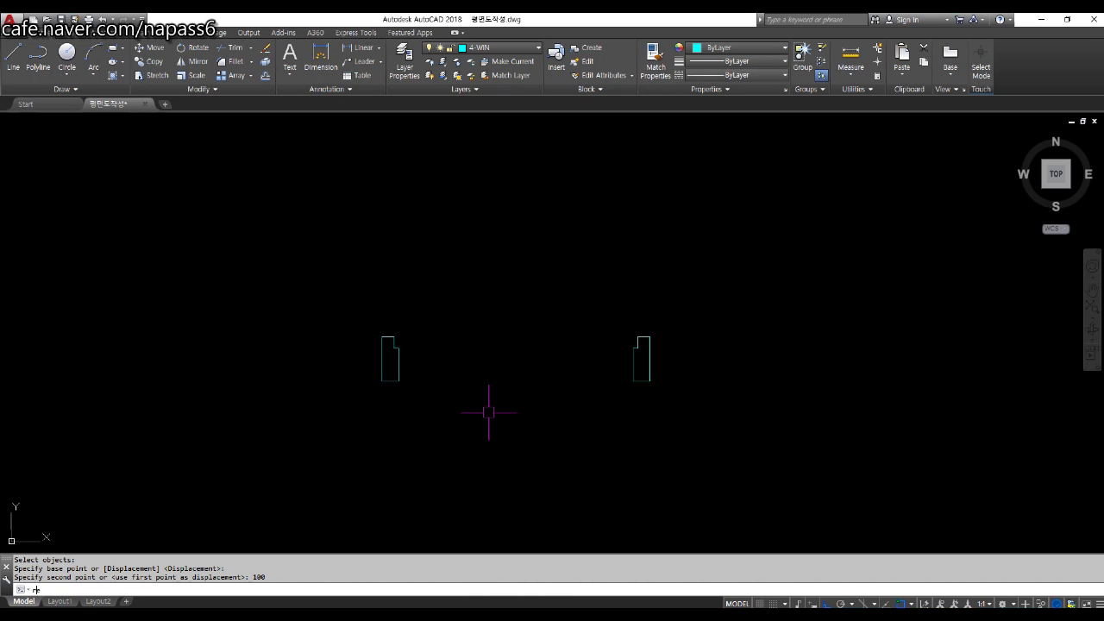
Step: Draw the door leaf as a rectangle from the left jamb's upper inner corner to the right jamb's inner notch corner
text(rec)
key(Return)
scroll(429, 354, up, 4)
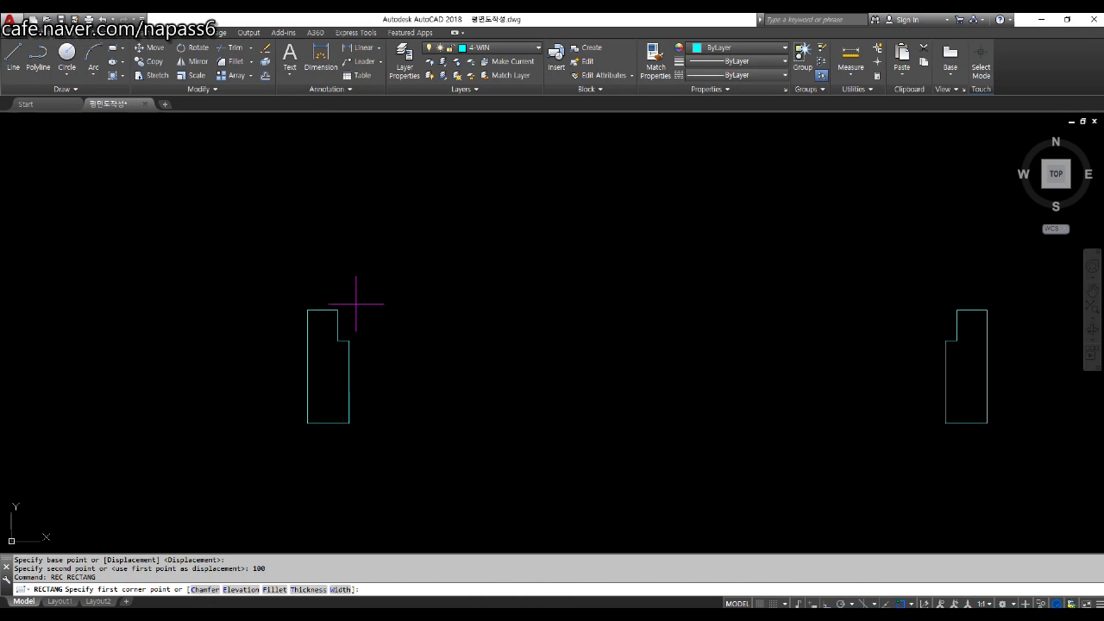
click(337, 309)
scroll(339, 309, down, 2)
scroll(717, 312, up, 3)
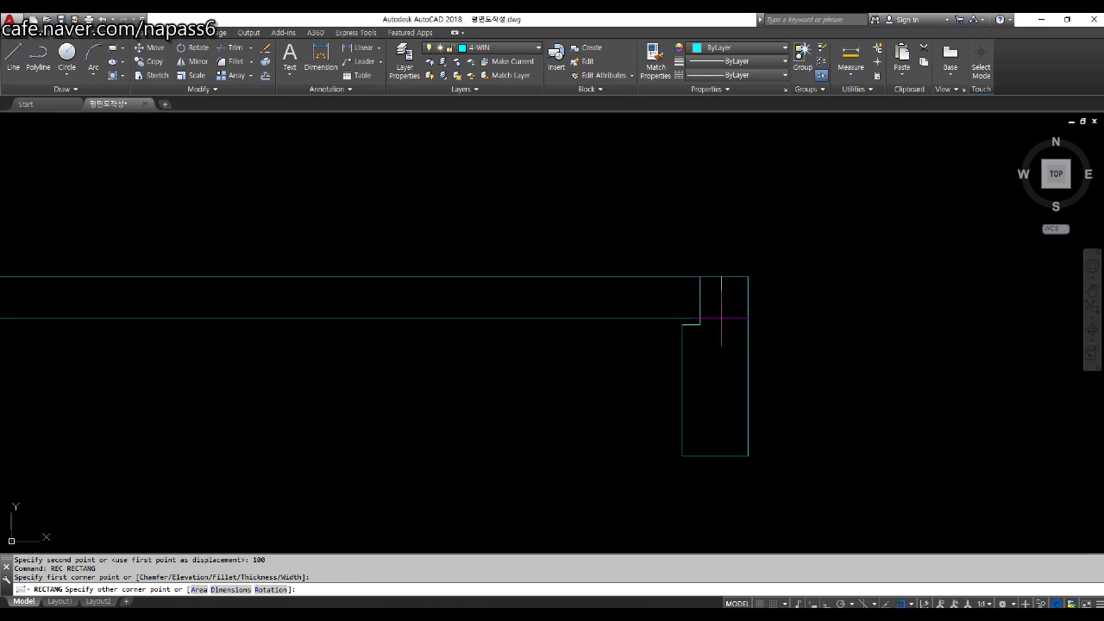
click(715, 320)
Step: Start rotating the new door leaf between the two widened jambs
scroll(720, 345, down, 5)
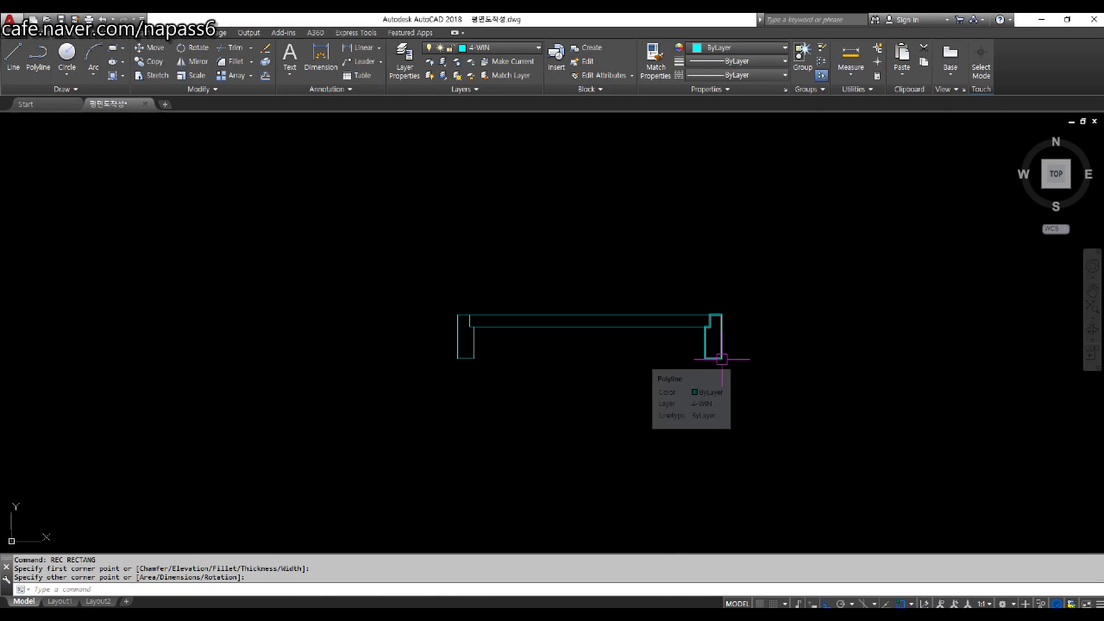
middle_drag(752, 387, 690, 399)
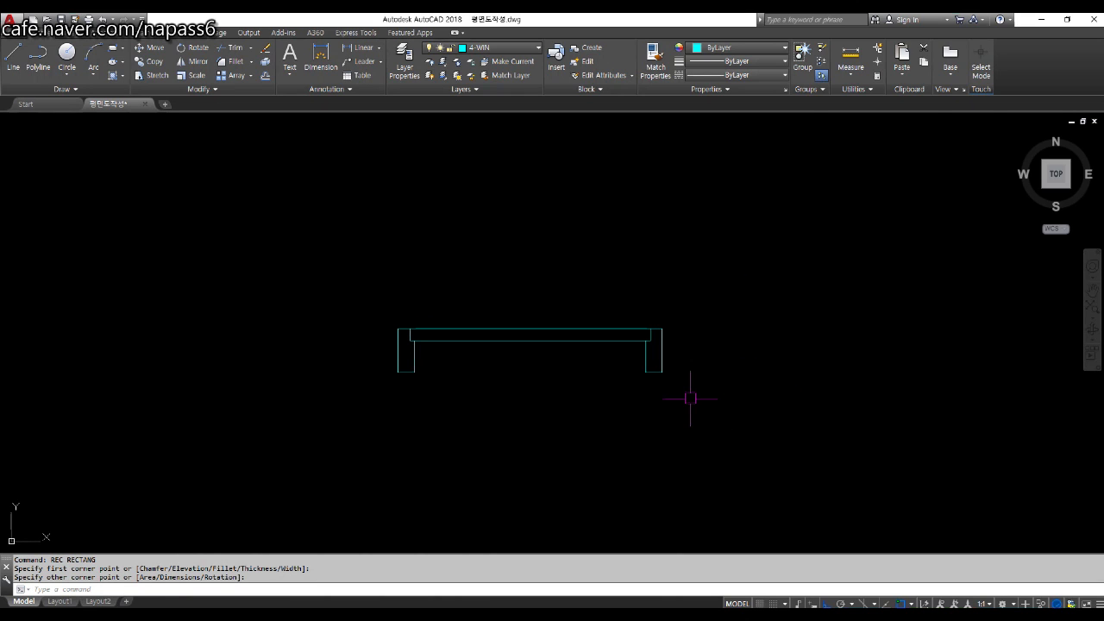
text(ro)
key(Return)
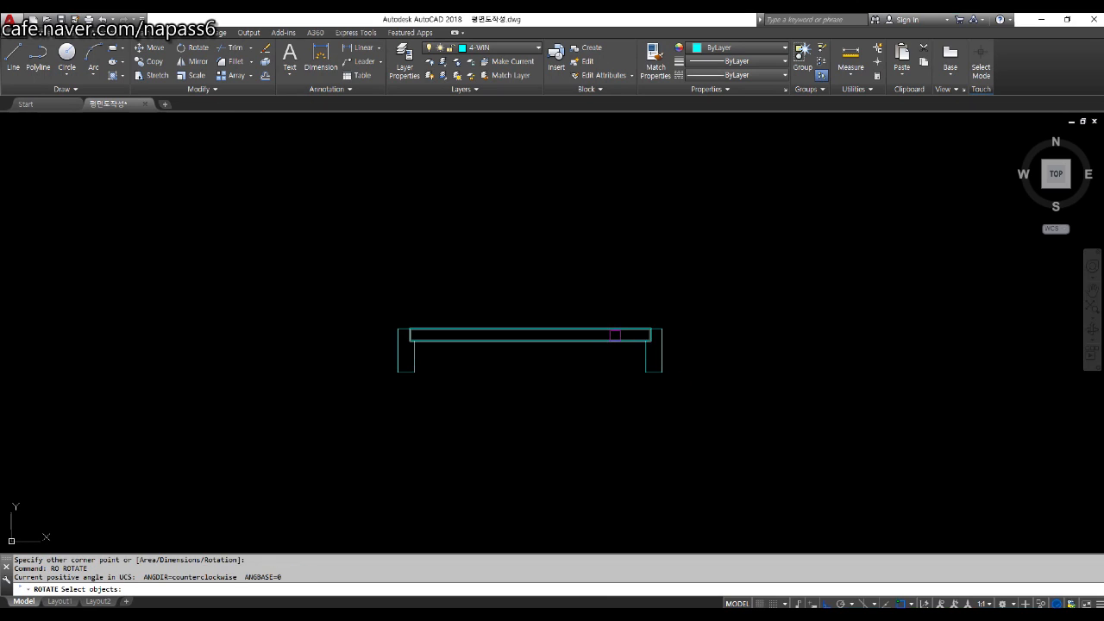
click(615, 334)
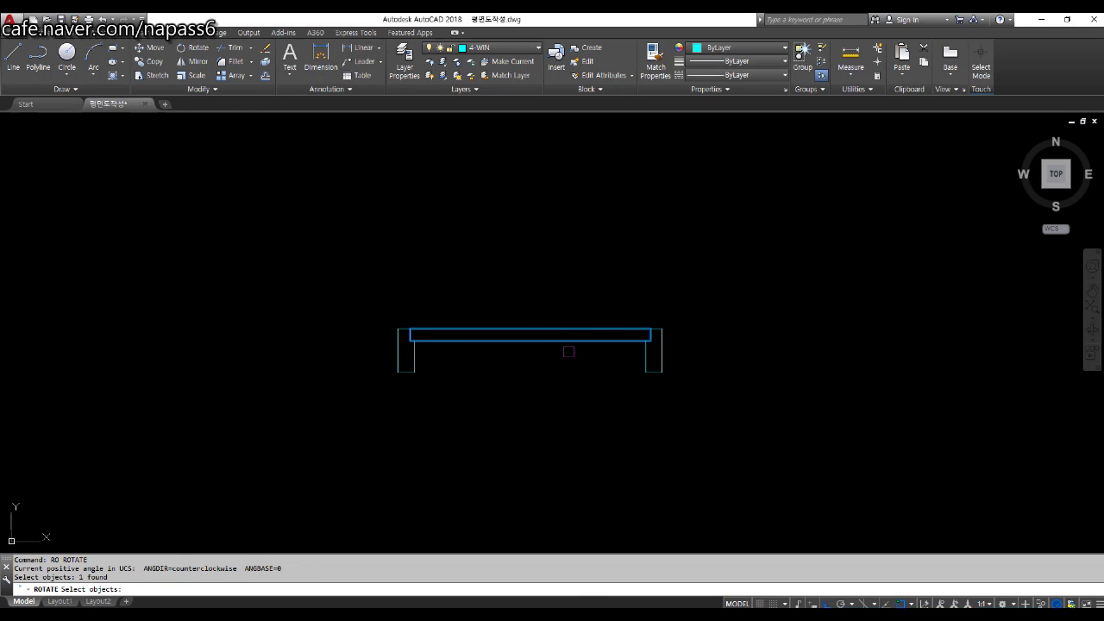
Step: Rotate the door leaf to vertical by 270° about its upper-right corner at the right door frame
key(Return)
scroll(616, 350, up, 2)
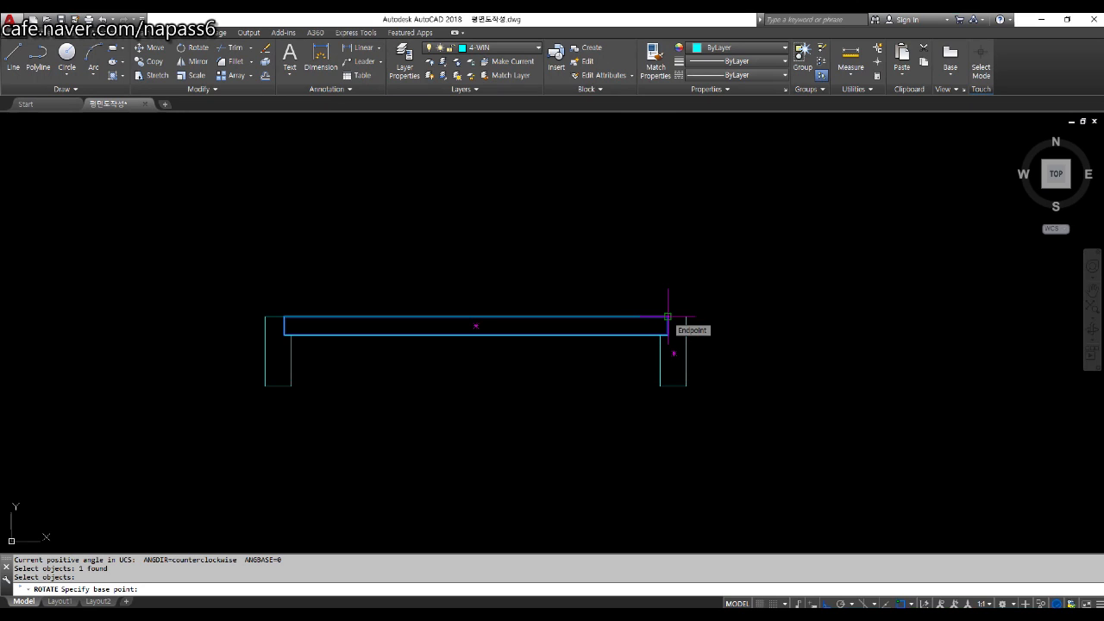
click(668, 317)
scroll(678, 305, down, 4)
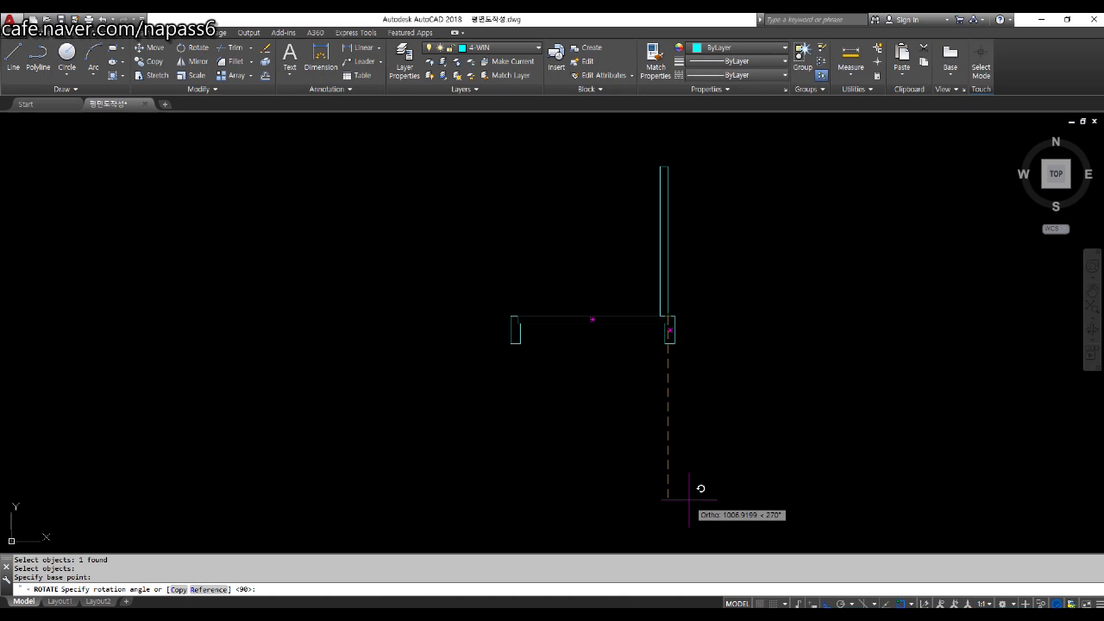
click(687, 499)
Step: Draw a circle of radius 820 centred on the hinge corner of the right frame, reaching the left frame's inner edge
middle_drag(652, 309, 602, 328)
text(c)
key(Return)
scroll(628, 333, up, 2)
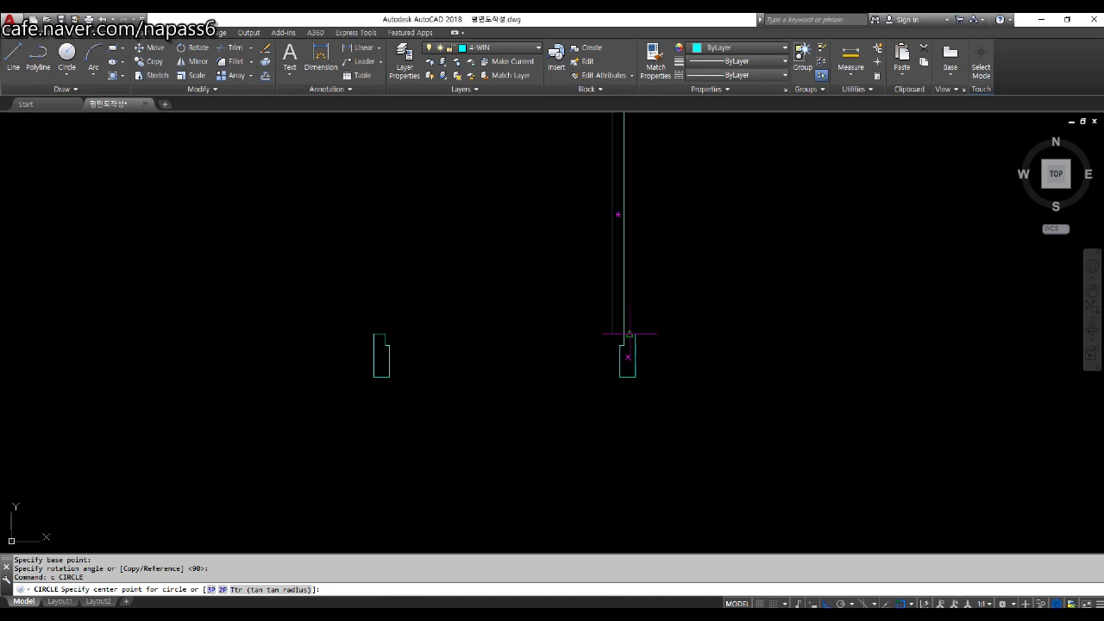
scroll(629, 334, up, 3)
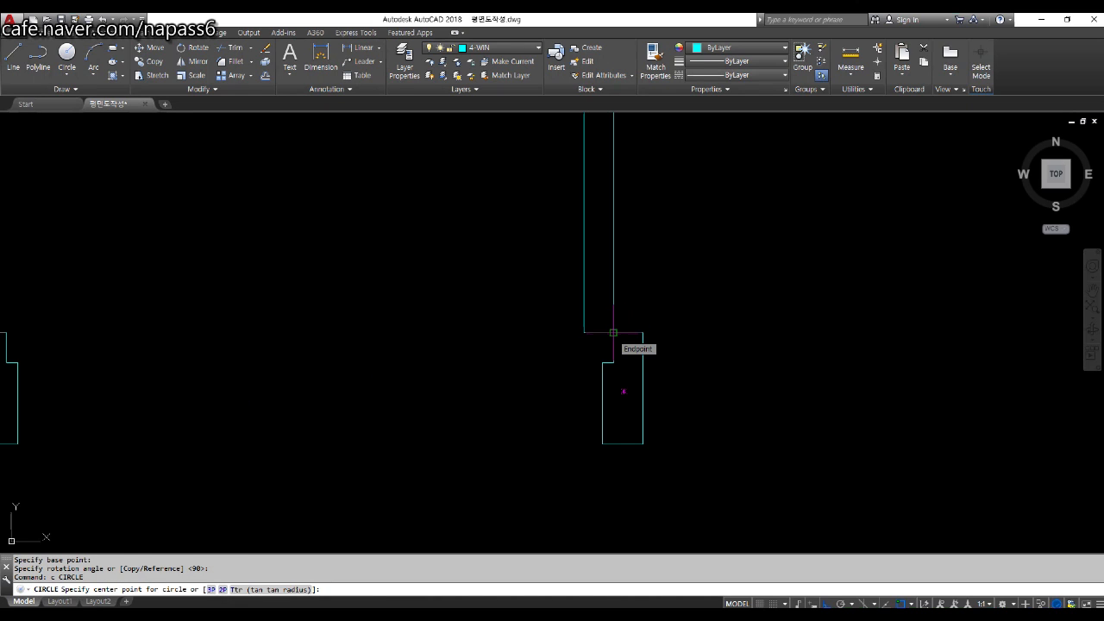
click(613, 332)
scroll(613, 332, down, 2)
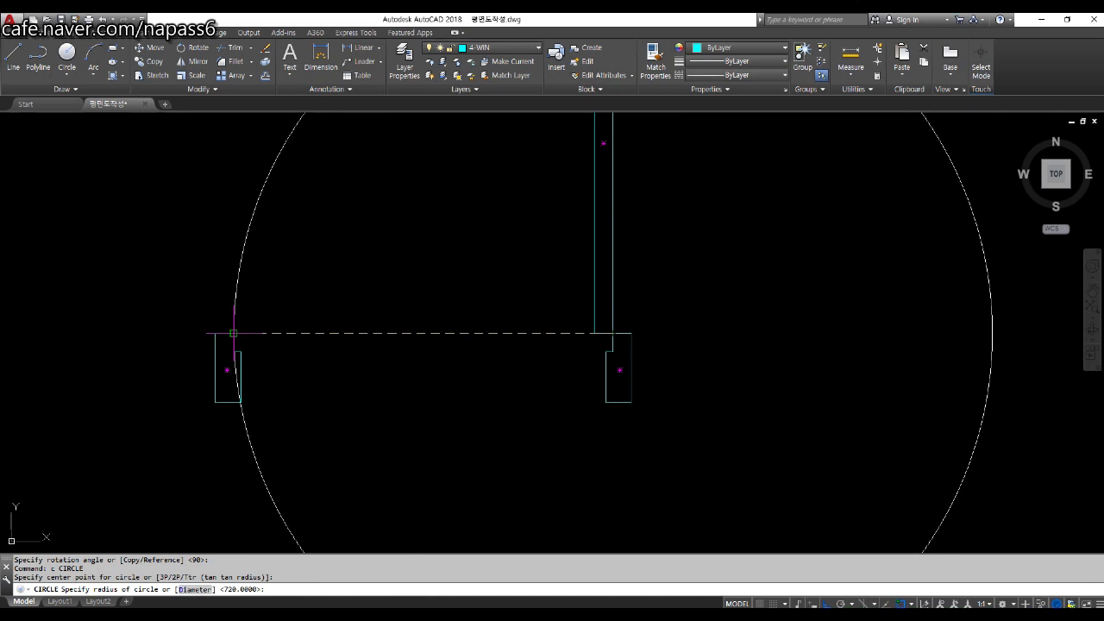
click(233, 333)
Step: Trim the circle to a quarter-circle swing arc between the left frame and the end of the door leaf
scroll(379, 328, down, 4)
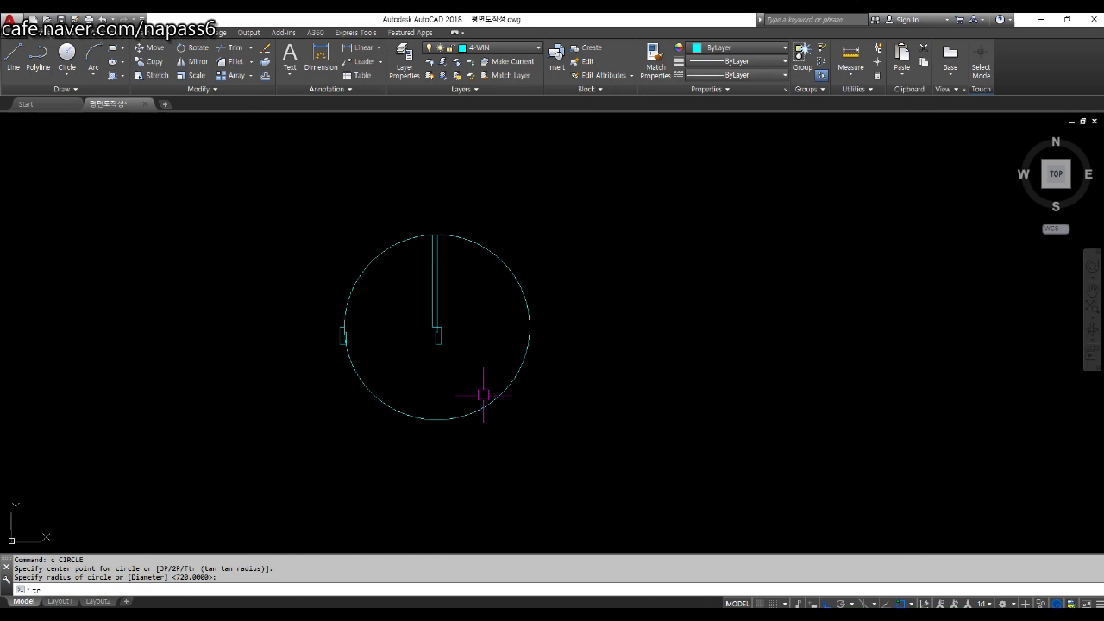
key(Return)
key(Return)
click(490, 401)
scroll(336, 333, up, 6)
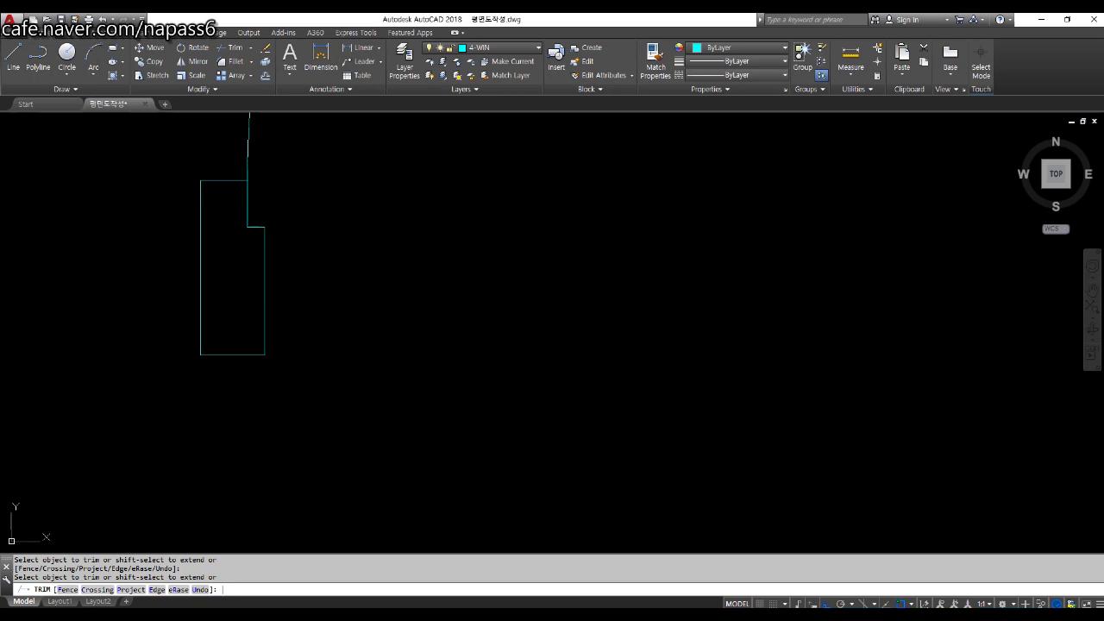
key(Return)
scroll(259, 374, down, 3)
scroll(506, 279, down, 2)
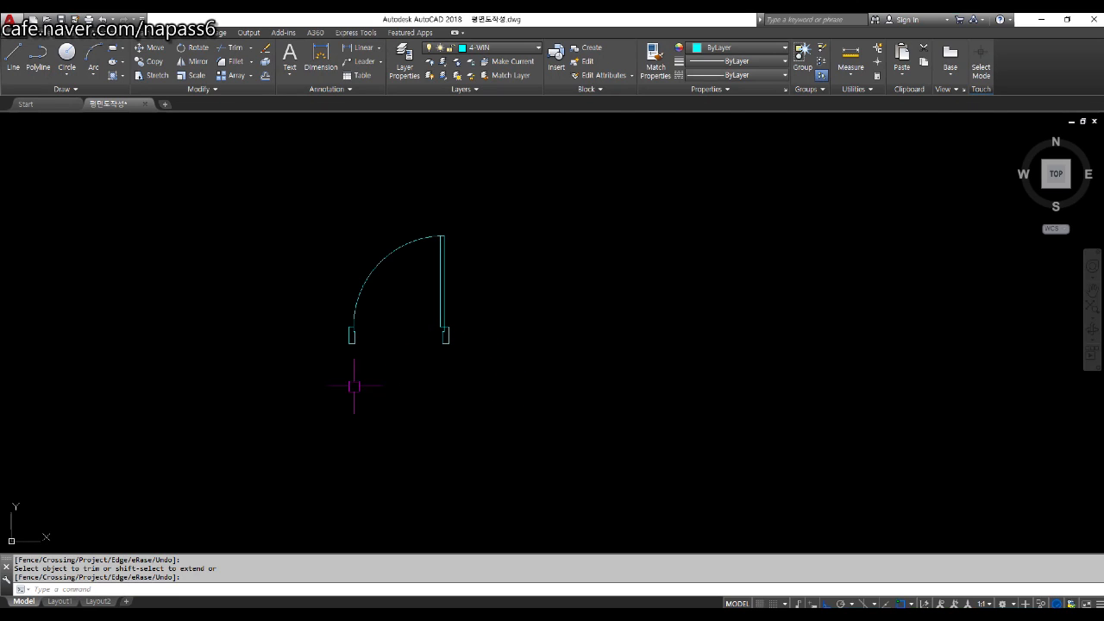
scroll(374, 356, up, 2)
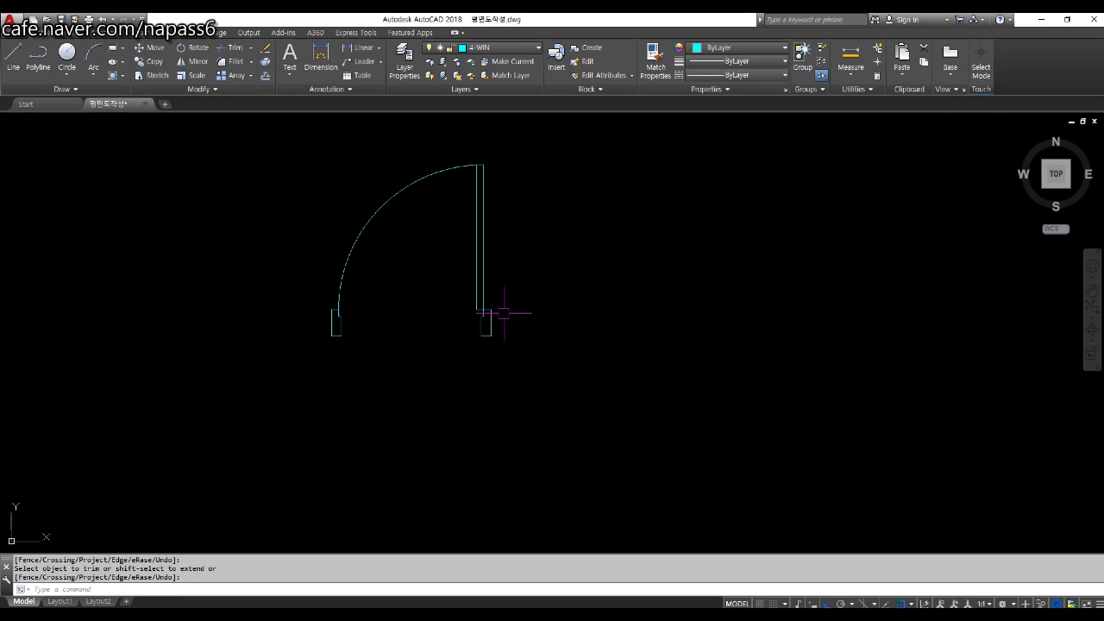
scroll(392, 401, down, 3)
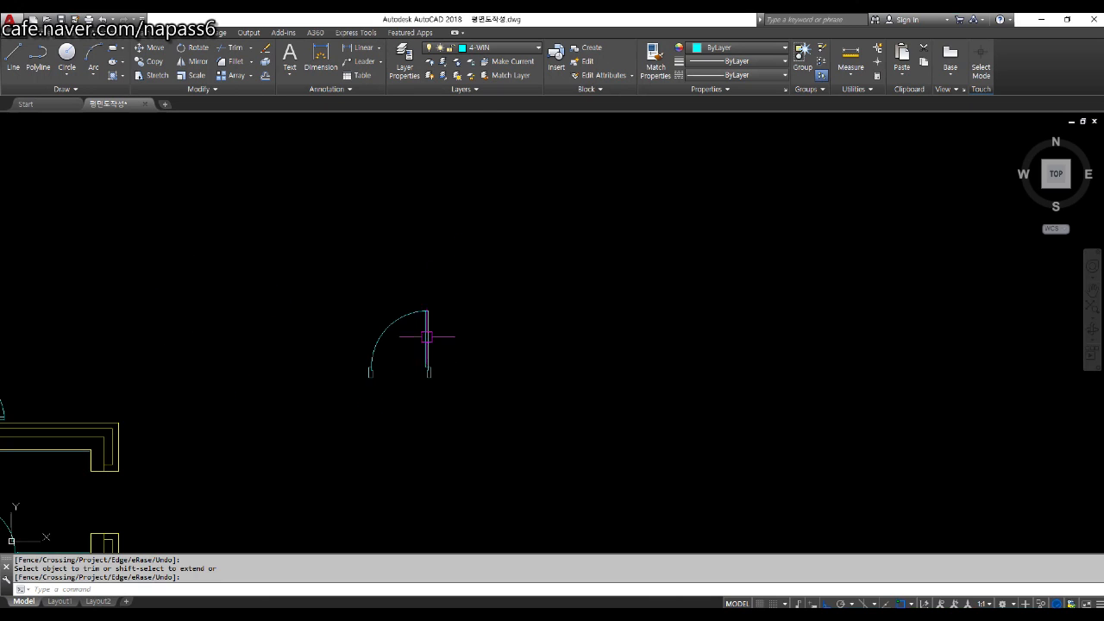
Step: Draw an upright rectangle above the door plan as a door elevation outline and explode it into separate lines
middle_drag(459, 262, 483, 409)
text(ec)
key(Return)
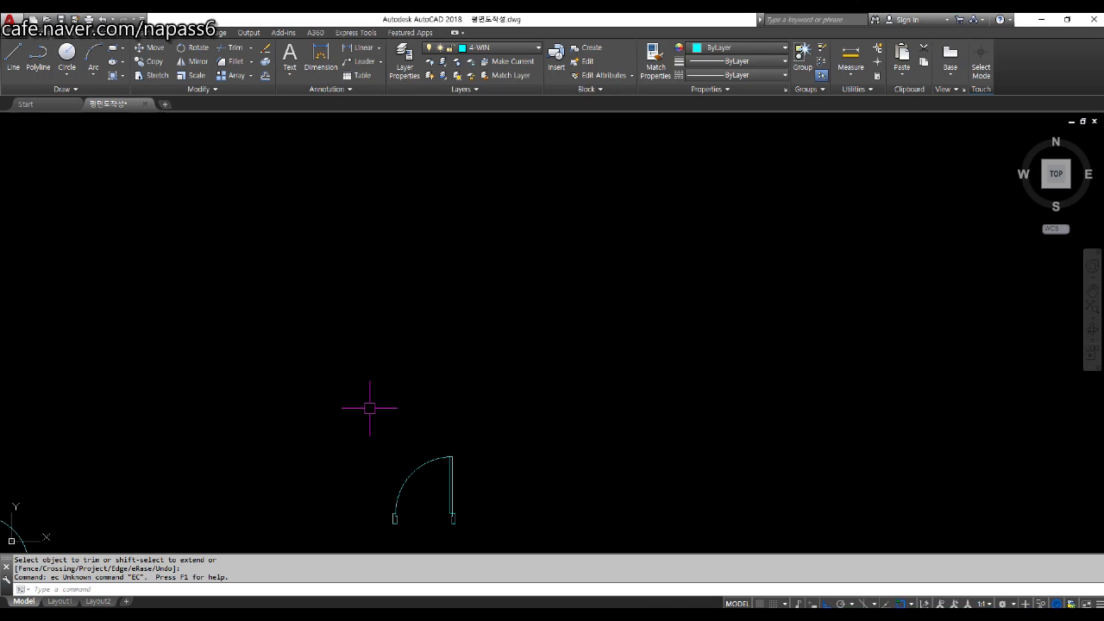
text(rec)
key(Return)
click(353, 399)
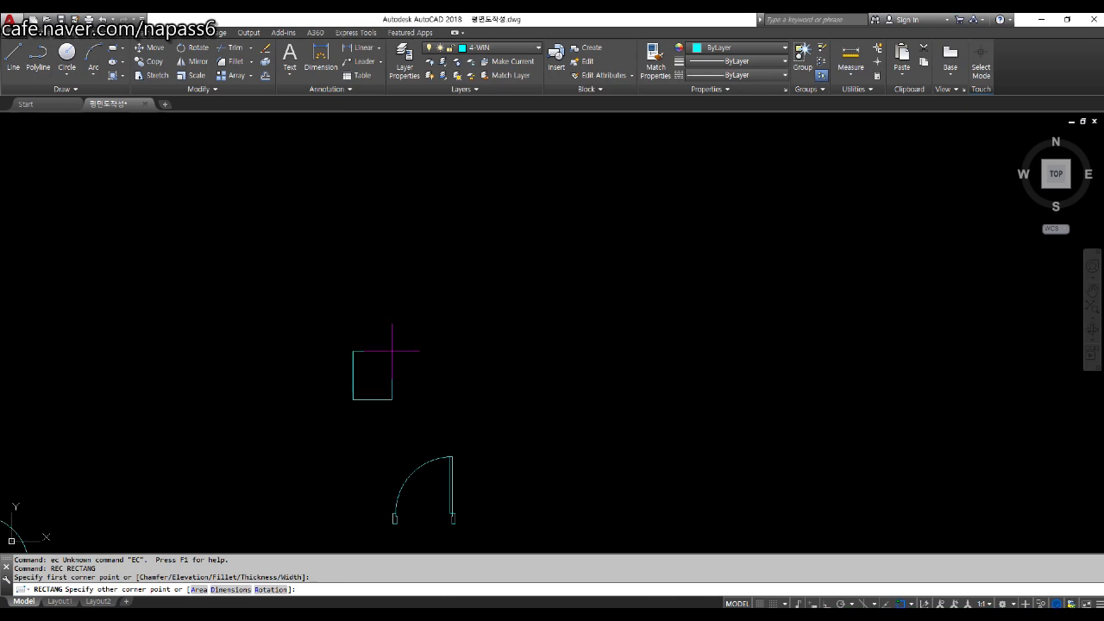
click(477, 225)
text(x)
key(Return)
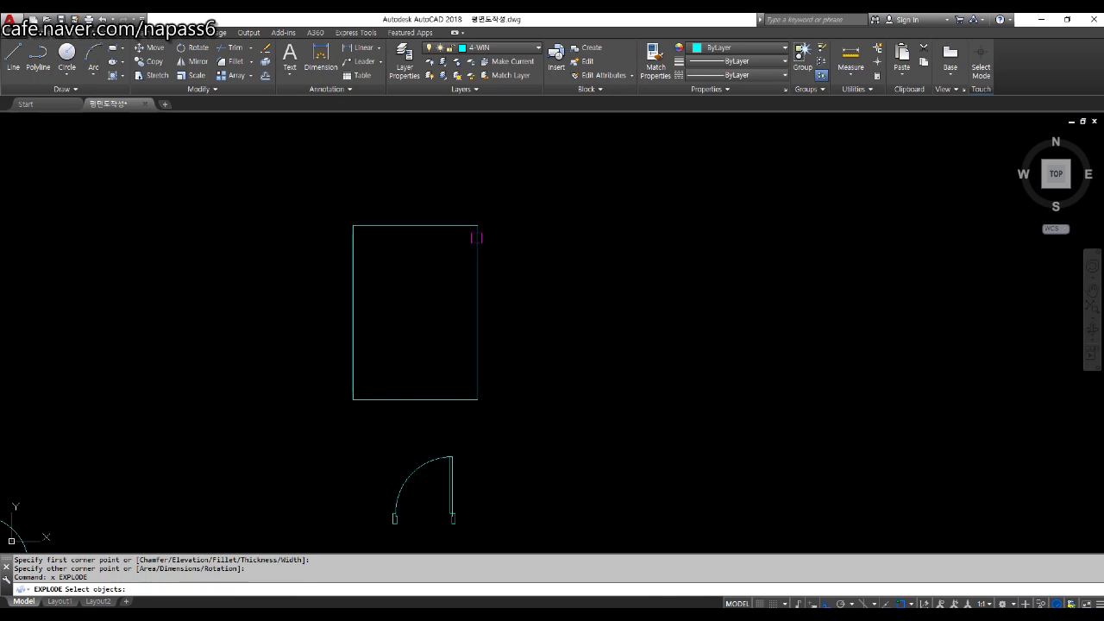
click(477, 236)
key(Return)
Step: Copy the top edge of the elevation rectangle about 290 straight down
text(co)
key(Return)
click(468, 226)
key(Return)
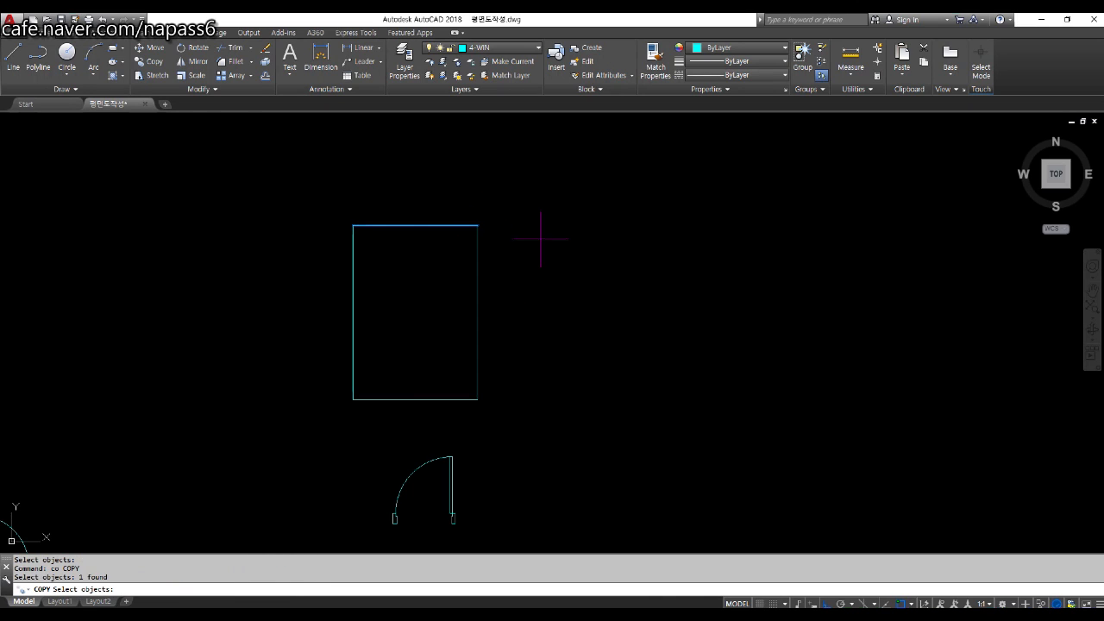
click(589, 235)
click(588, 244)
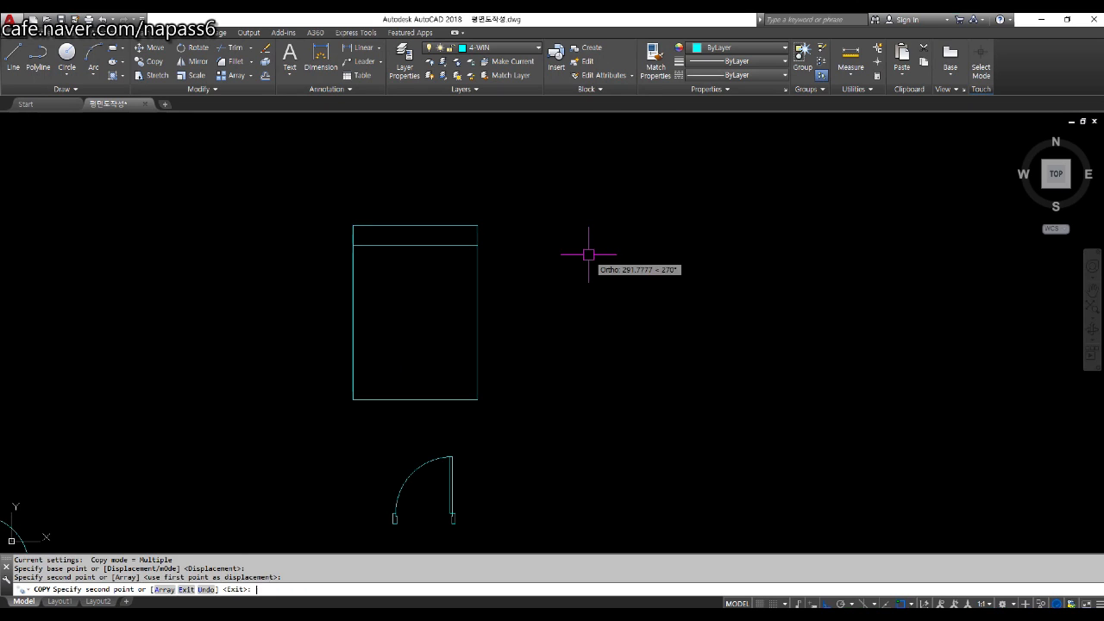
key(Return)
click(418, 398)
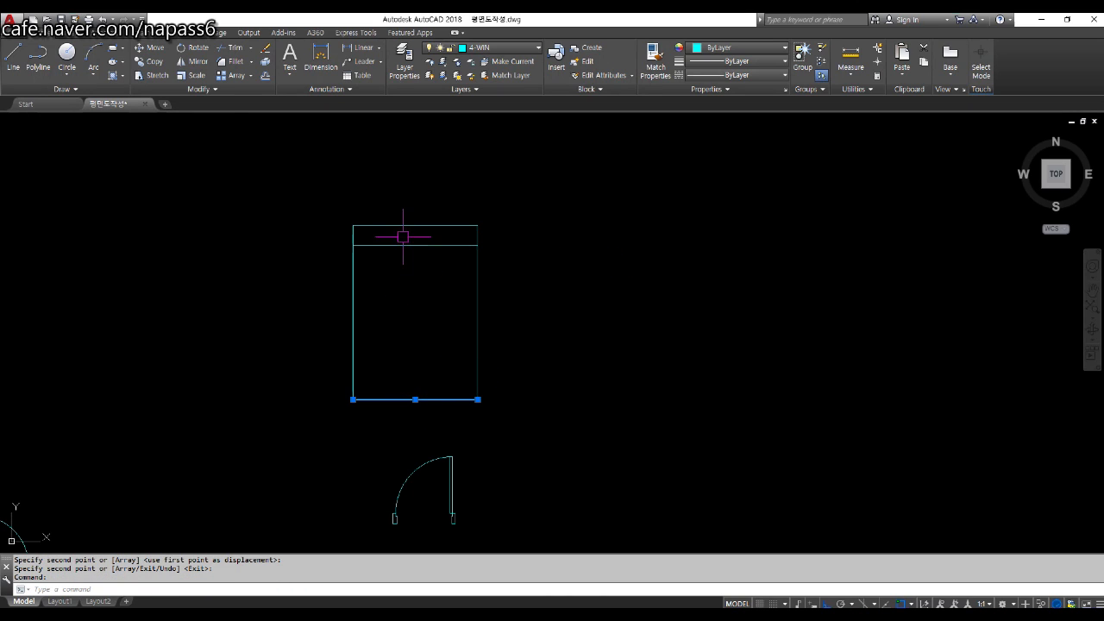
key(Escape)
key(Escape)
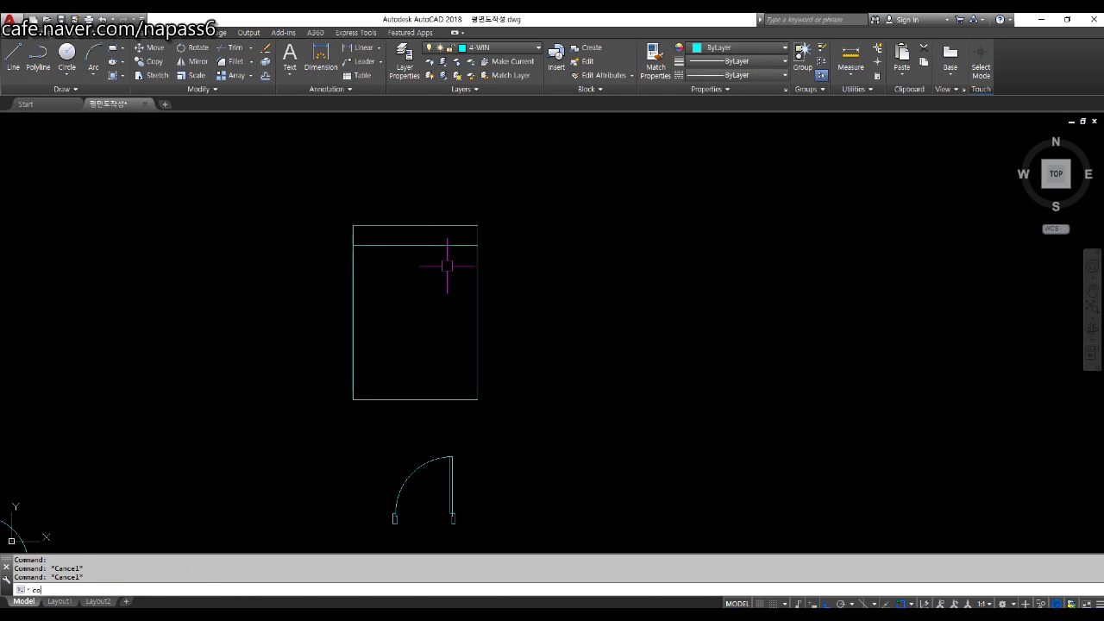
Step: Copy the rectangle's right edge twice to the left, about 185 away and again closer to the left edge
text(co)
key(Return)
click(477, 276)
key(Return)
click(638, 276)
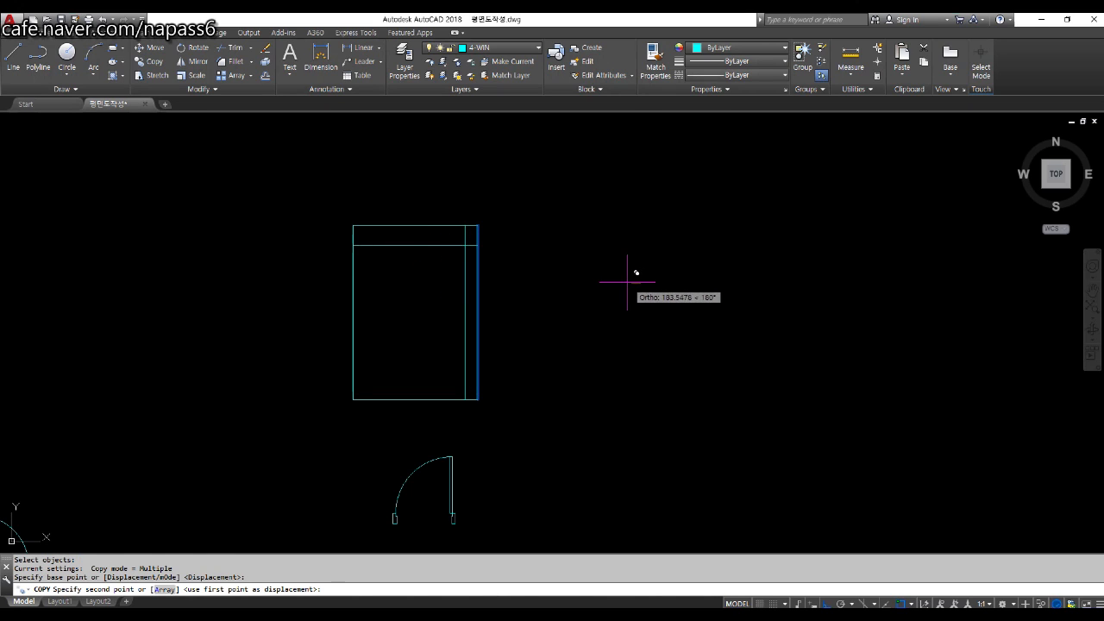
click(627, 281)
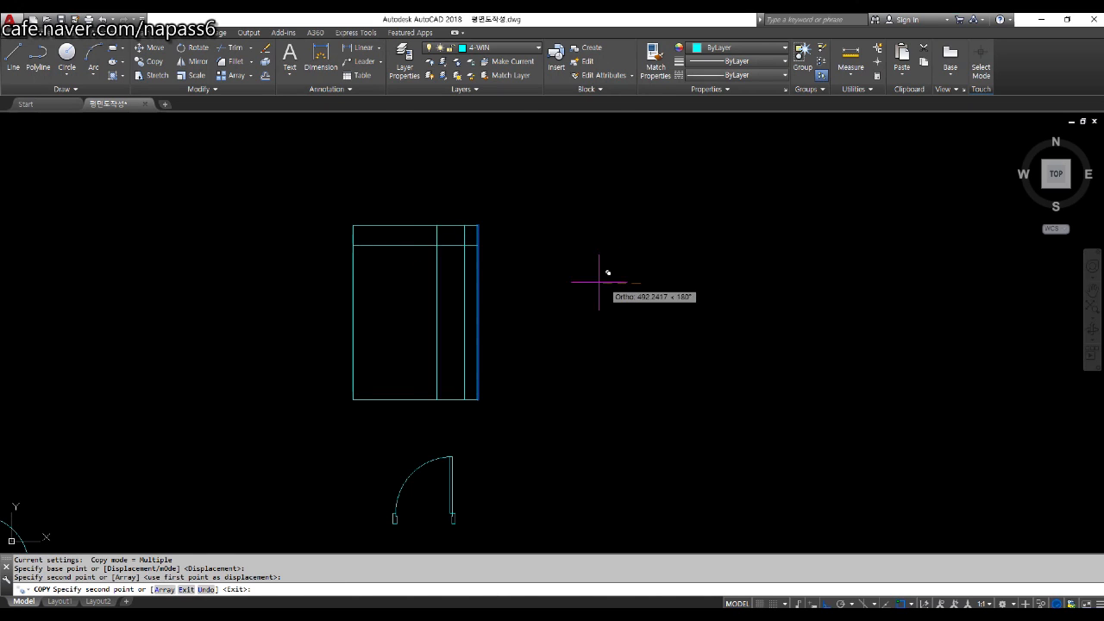
click(553, 292)
key(Return)
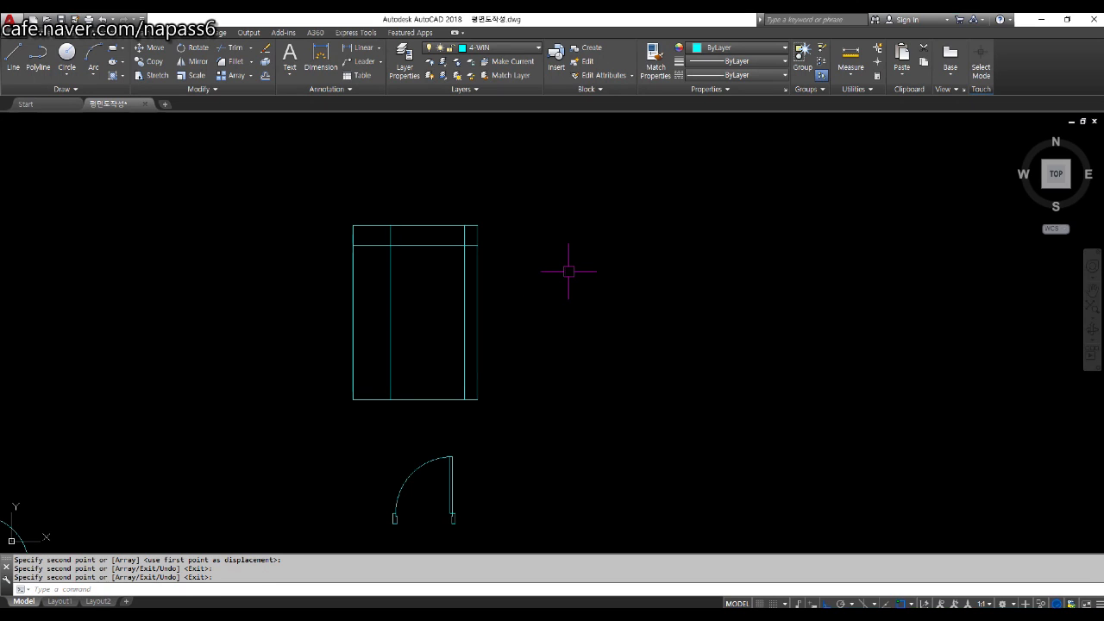
Step: Trim the two inner vertical lines where they extend above the inner horizontal line
text(tr)
key(Return)
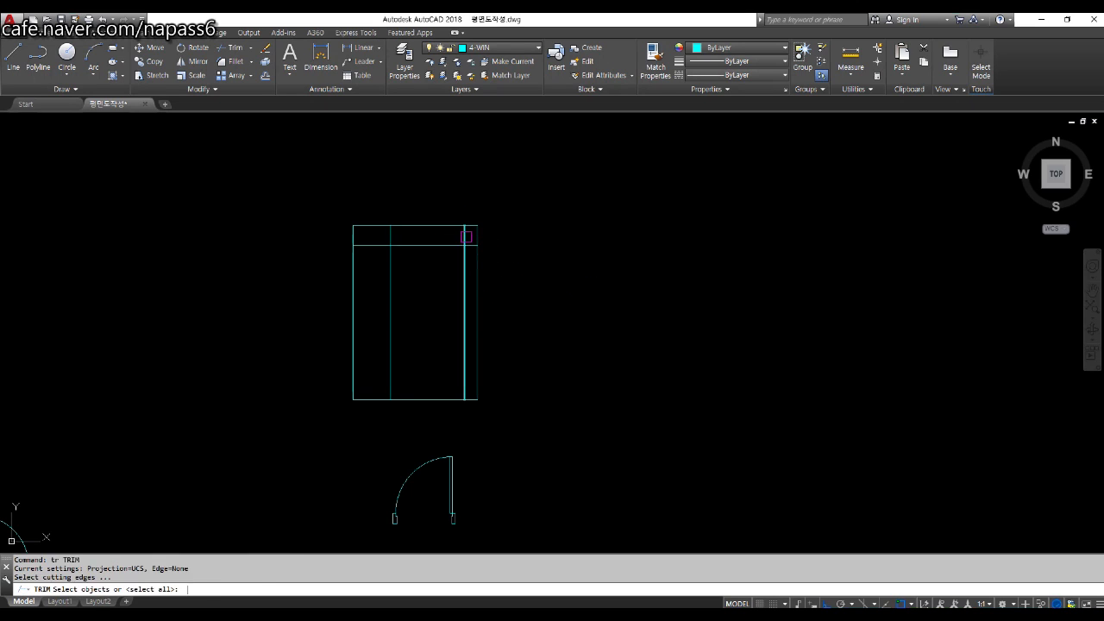
key(Return)
click(463, 235)
key(Return)
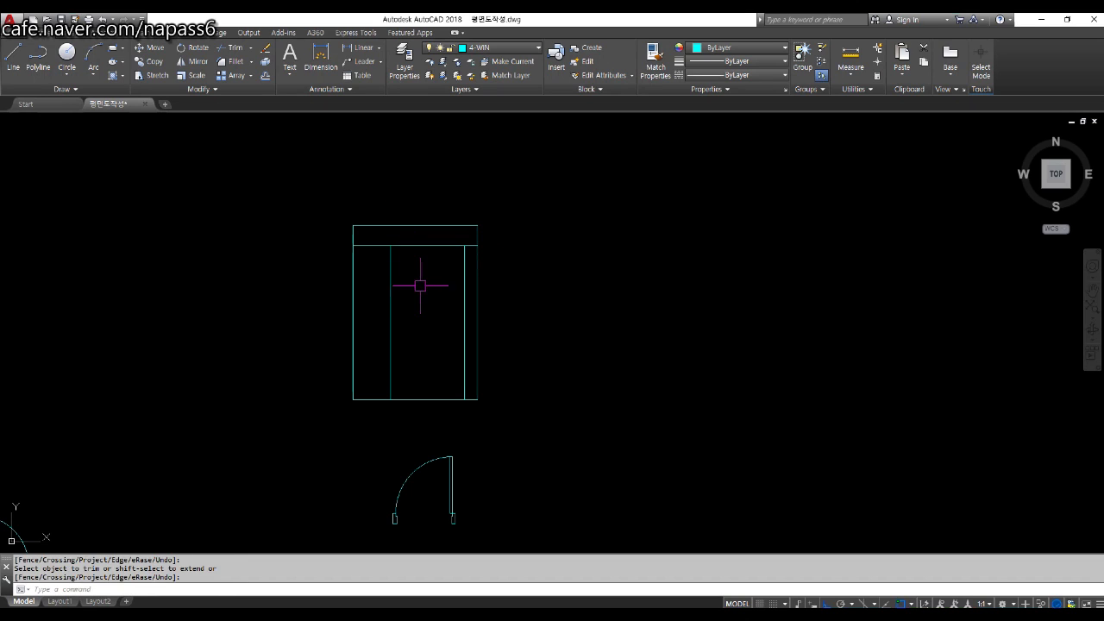
Step: Draw two opening-direction lines from the inner left line's ends meeting at the inner right line's midpoint
text(l)
key(Return)
click(391, 246)
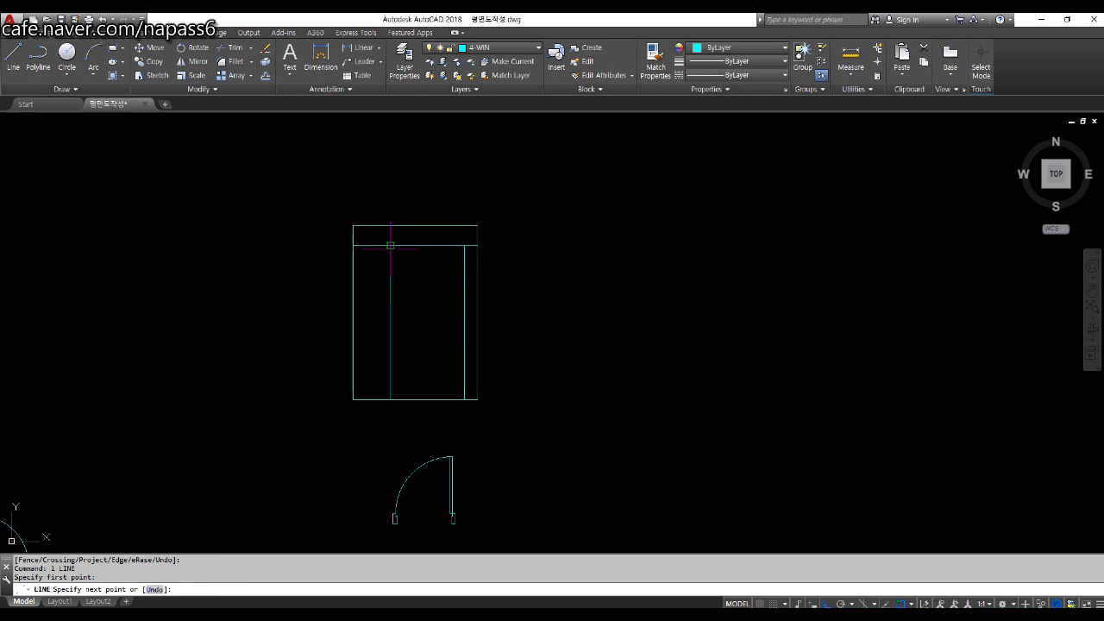
click(464, 322)
click(390, 399)
key(Return)
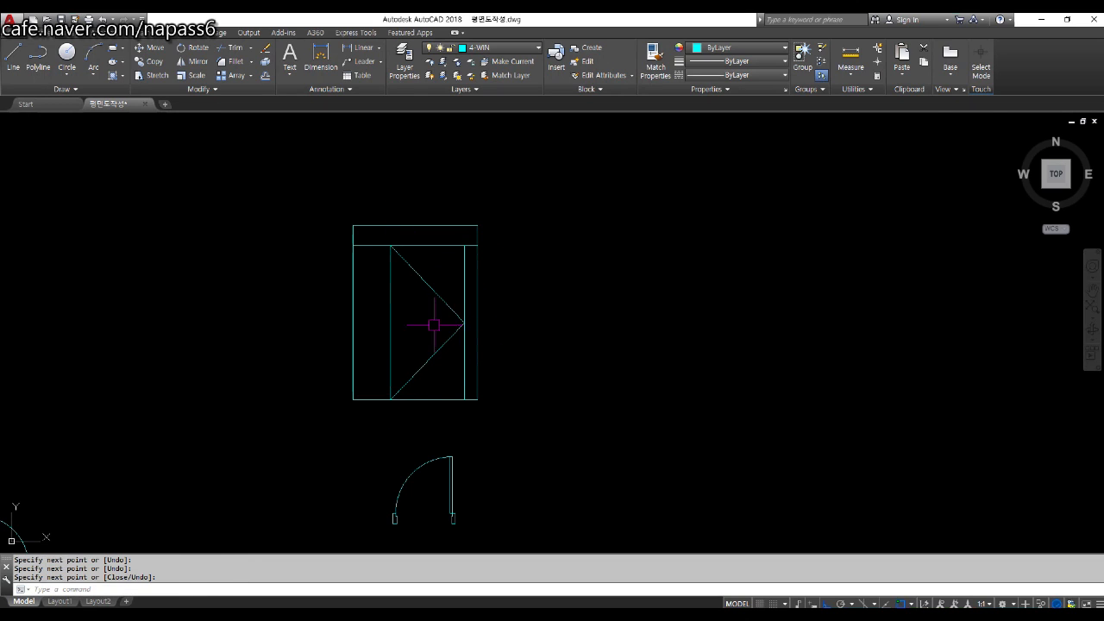
Step: Draw a small circle as the door knob at mid-height beside the inner left line
text(c)
key(Return)
click(397, 324)
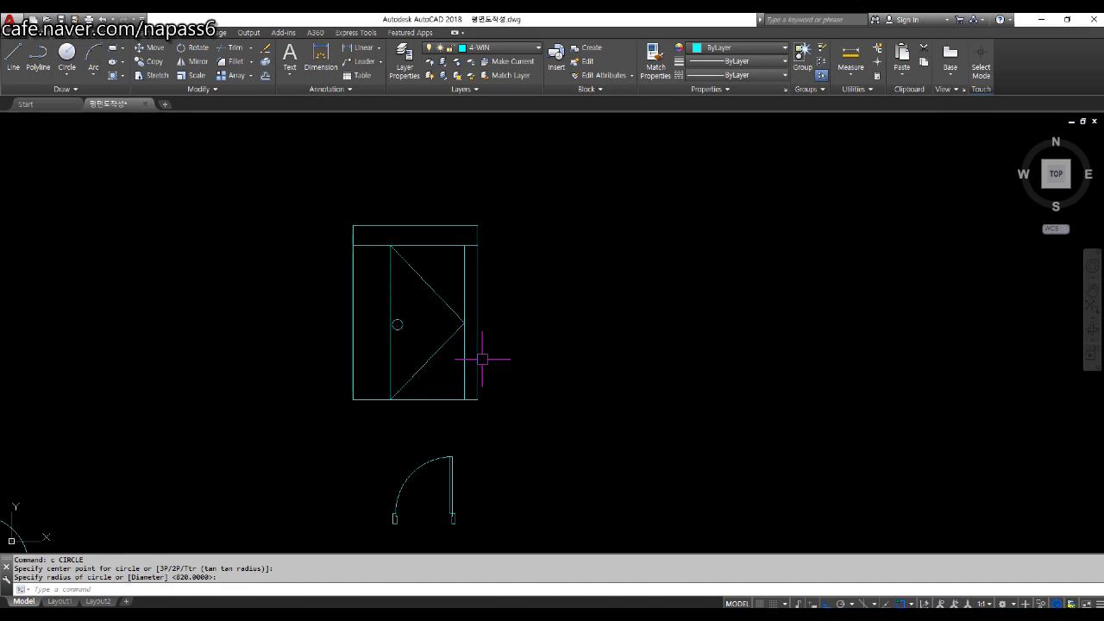
Step: Erase the whole door elevation sketch above the door plan
scroll(551, 370, down, 1)
text(e)
key(Return)
click(547, 400)
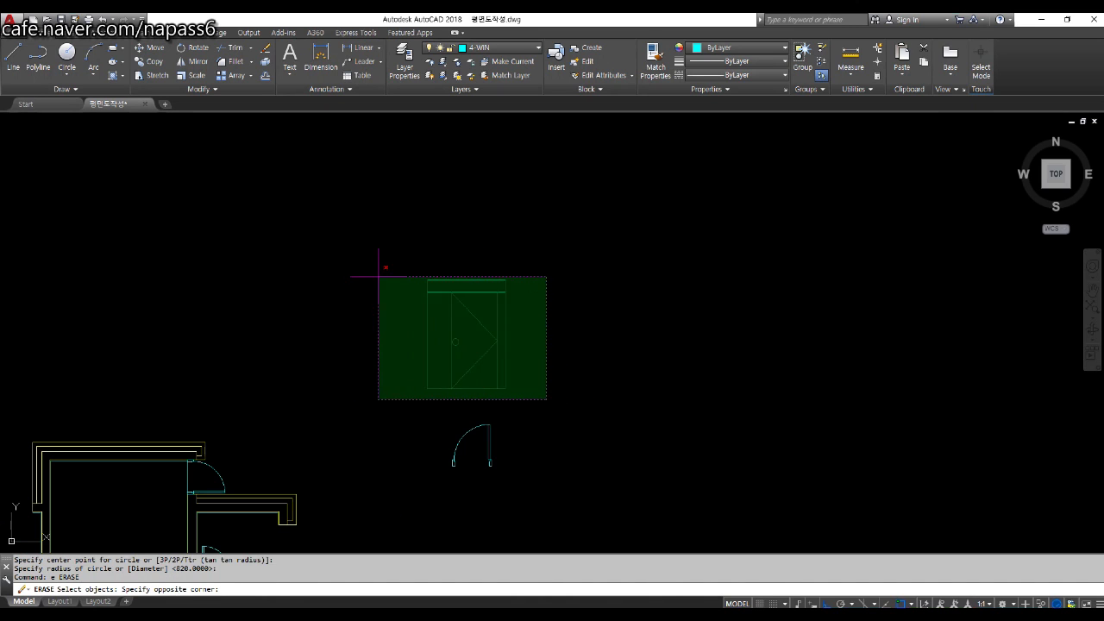
click(357, 247)
key(Return)
Step: Draw vertical construction lines through the two facing outer wall corners on either side of the entrance gap
middle_drag(480, 364, 554, 327)
middle_drag(273, 363, 483, 374)
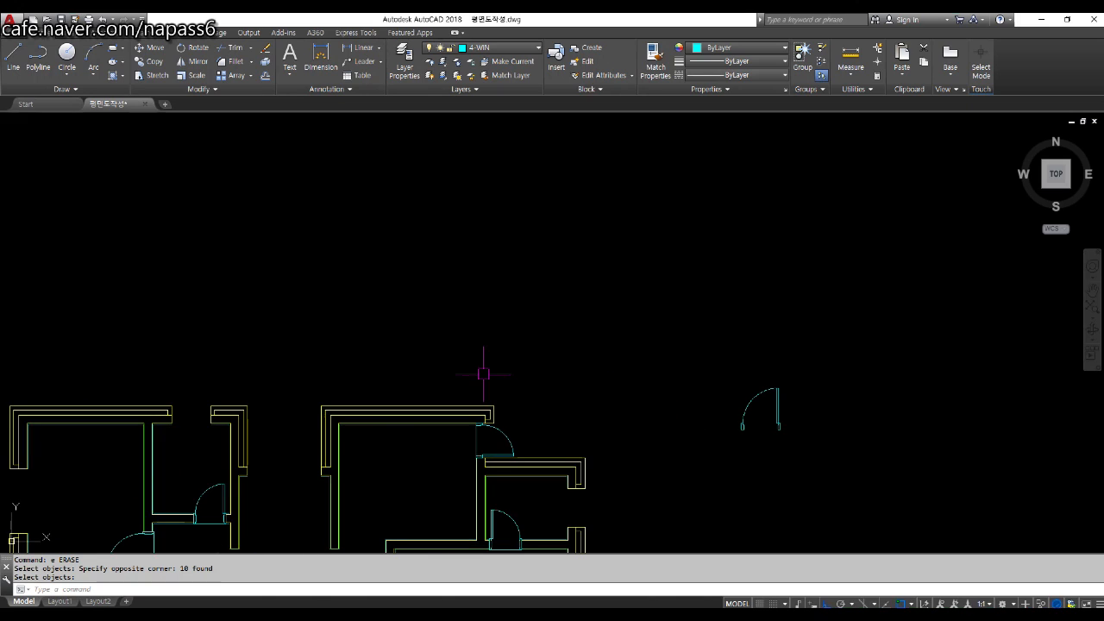
text(xl)
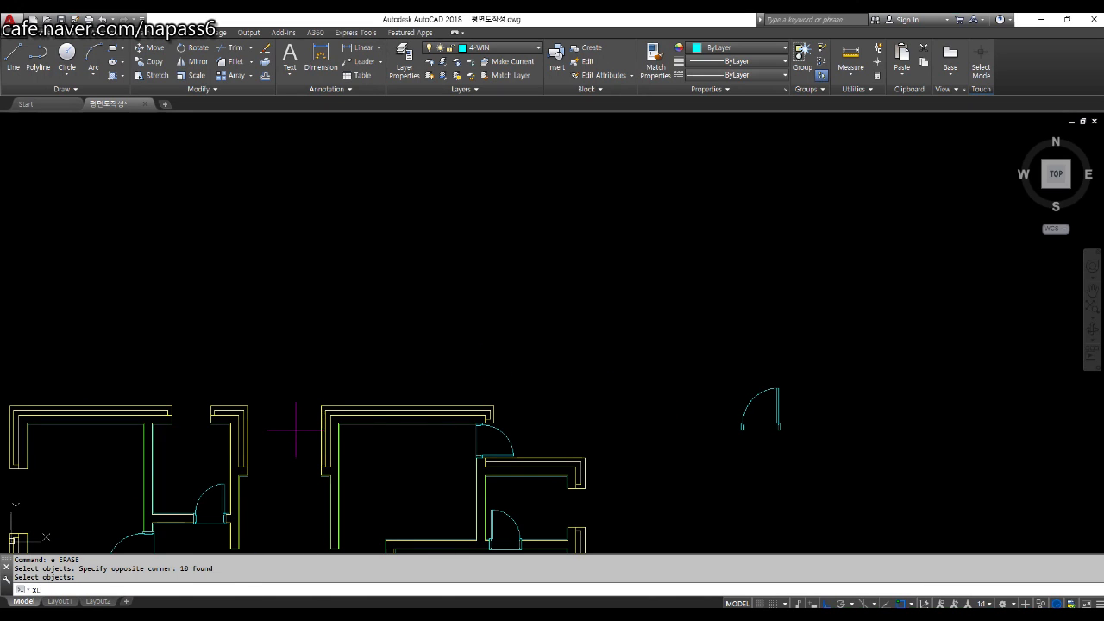
key(Return)
text(v)
key(Return)
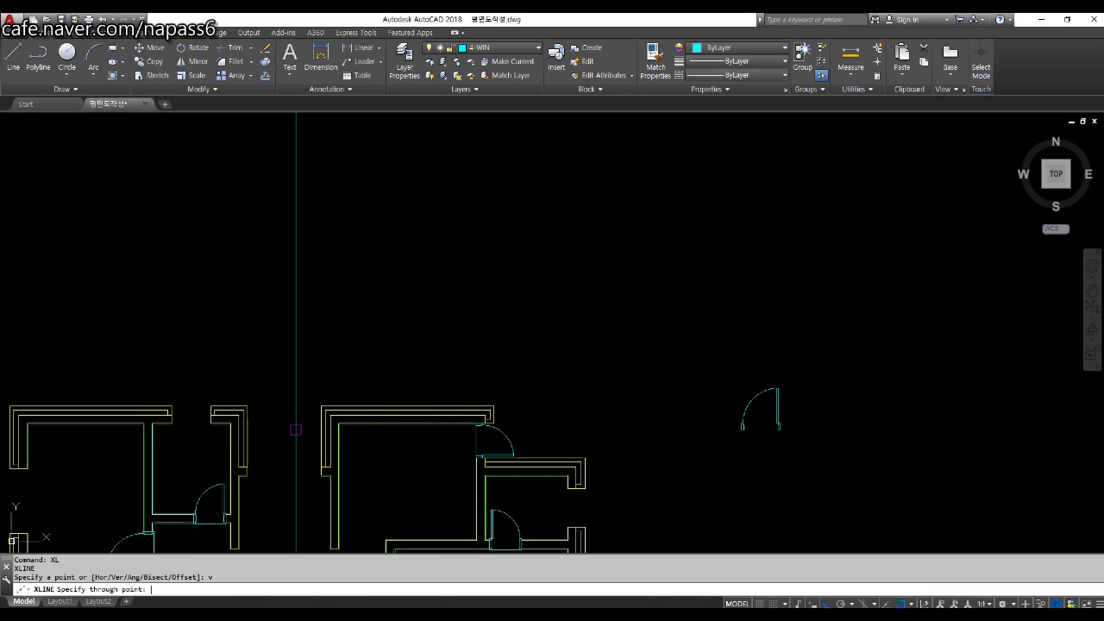
scroll(295, 429, up, 4)
click(364, 378)
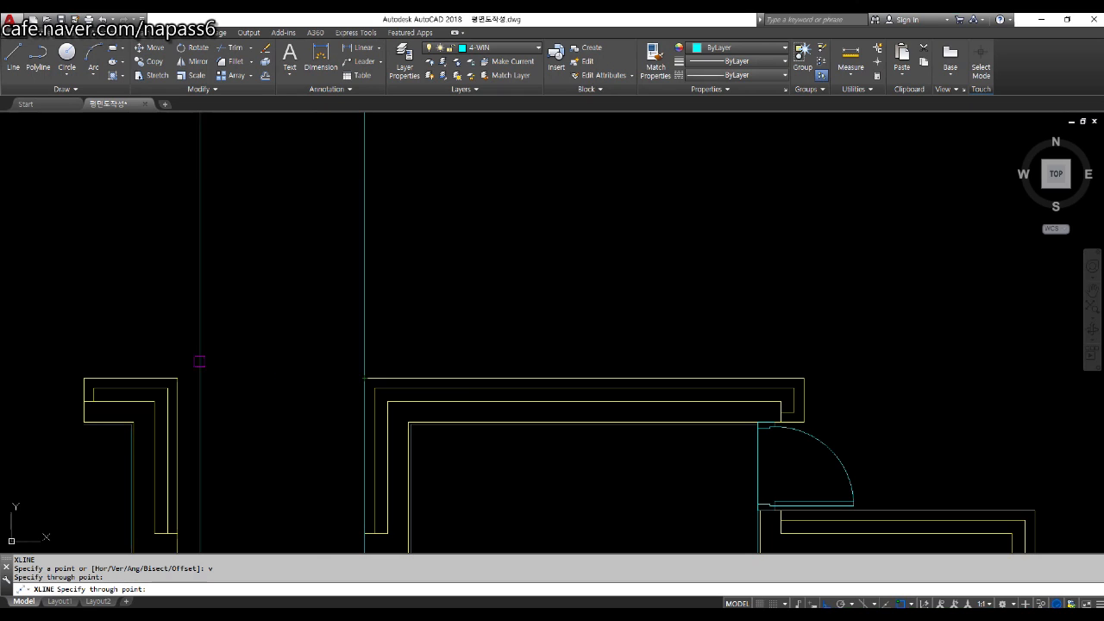
click(175, 379)
key(Return)
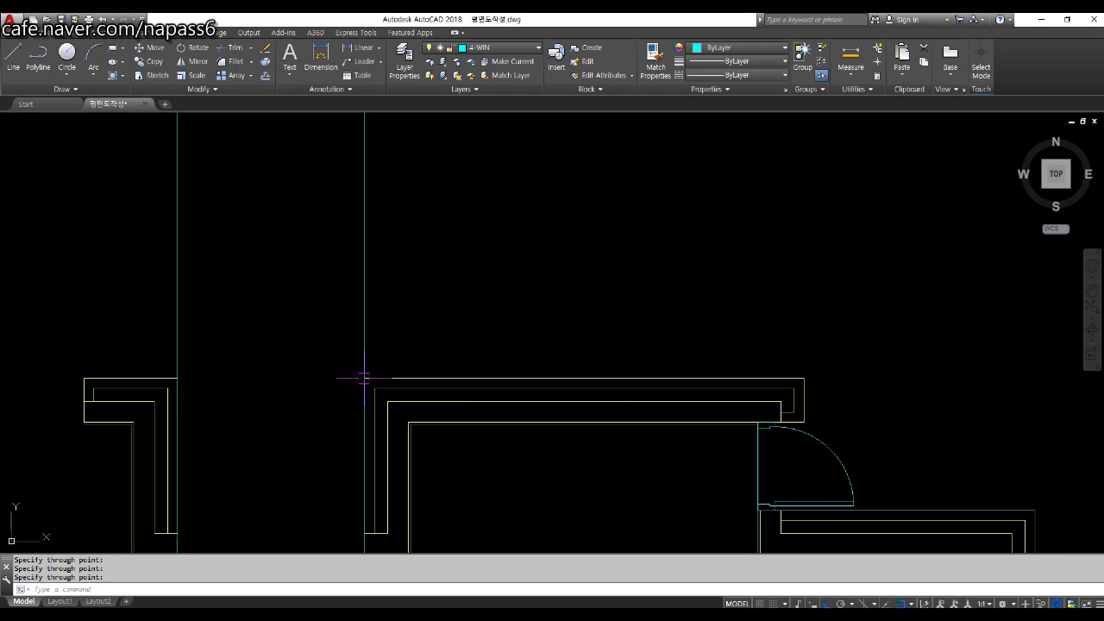
Step: Offset the construction line on the right side of the gap by 300 toward the inside of the gap
scroll(364, 377, down, 4)
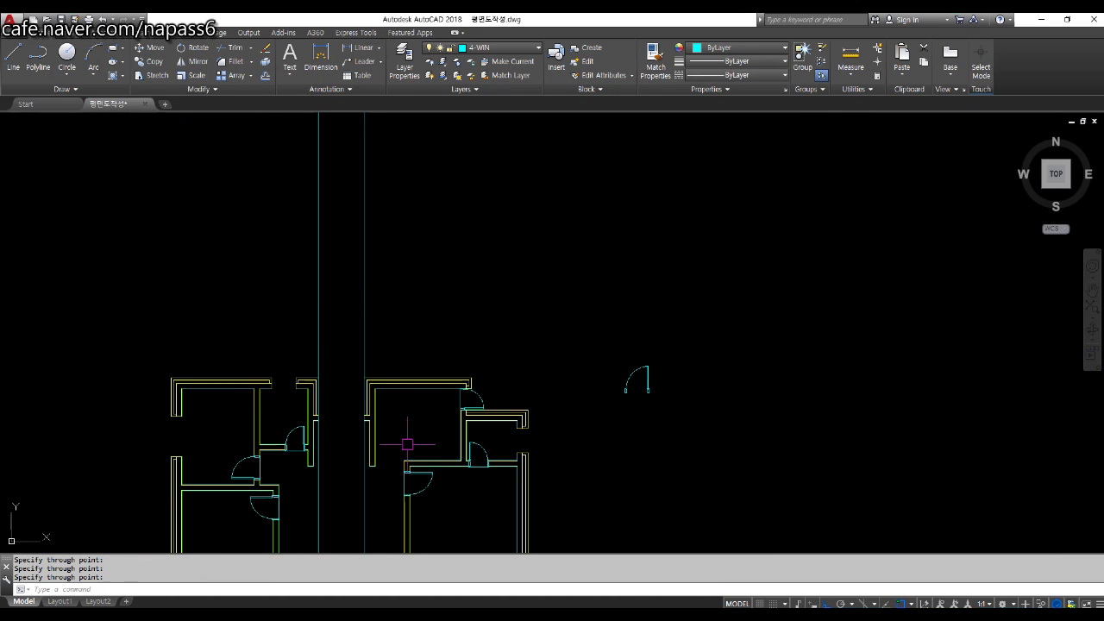
text(o)
key(Return)
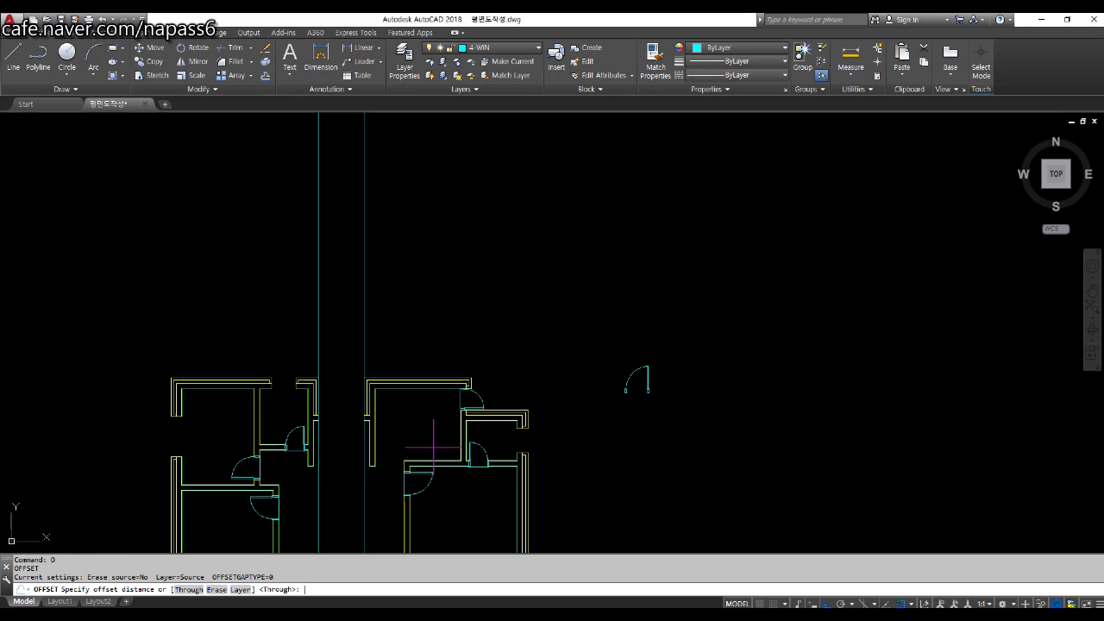
text(300)
key(Return)
click(364, 304)
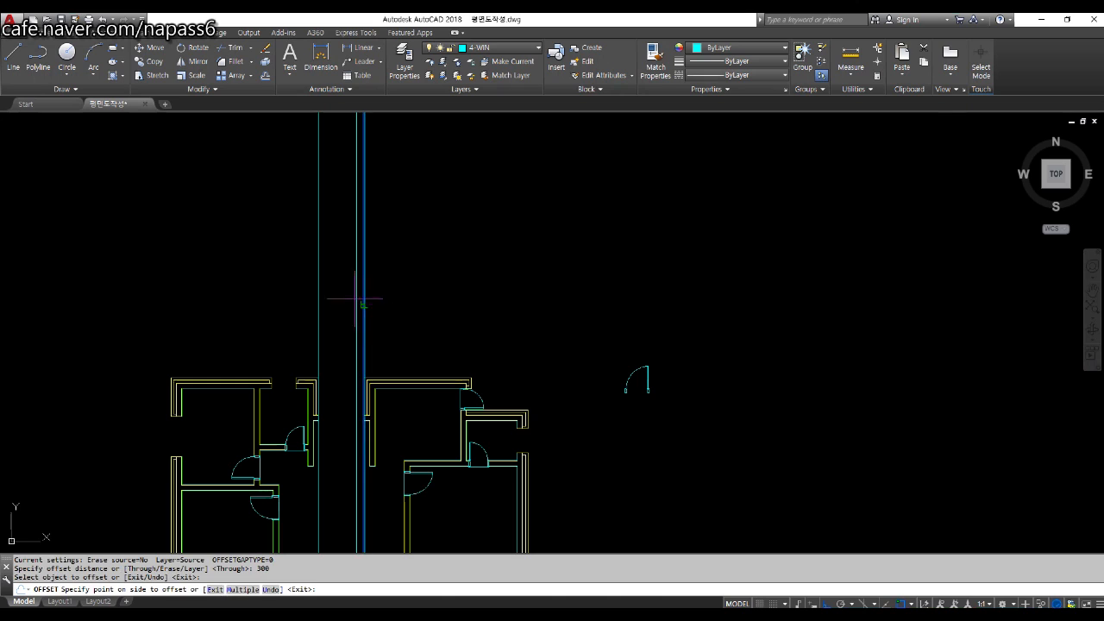
click(345, 296)
key(Return)
Step: Move the door symbol by its lower-right jamb corner to where the offset construction line meets the outer wall face level
text(m)
key(Return)
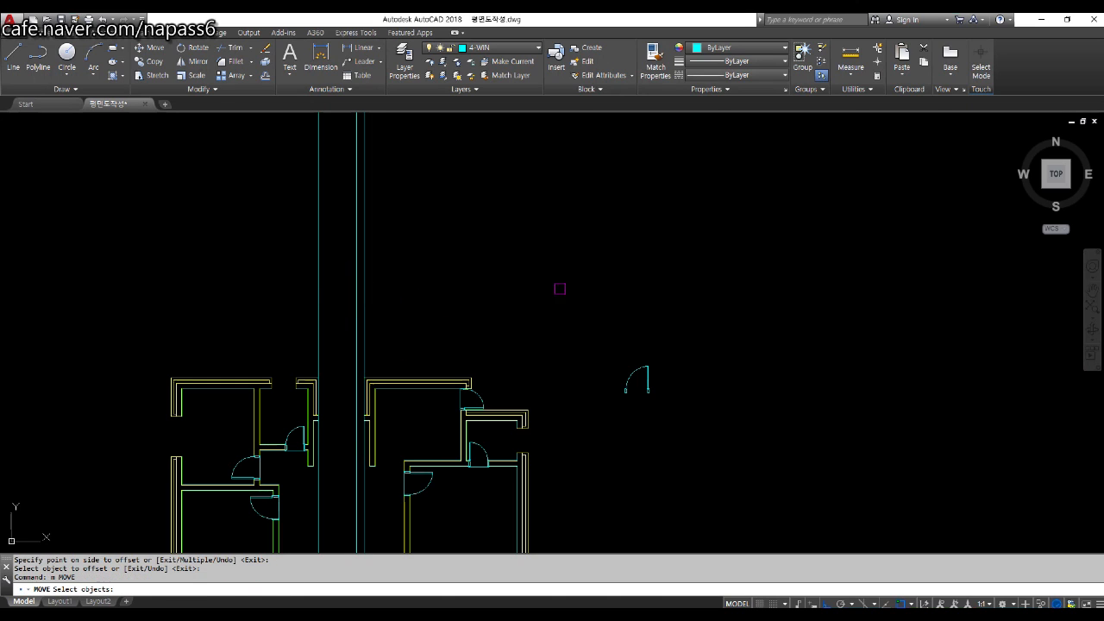
click(609, 309)
click(721, 430)
key(Return)
scroll(636, 380, up, 5)
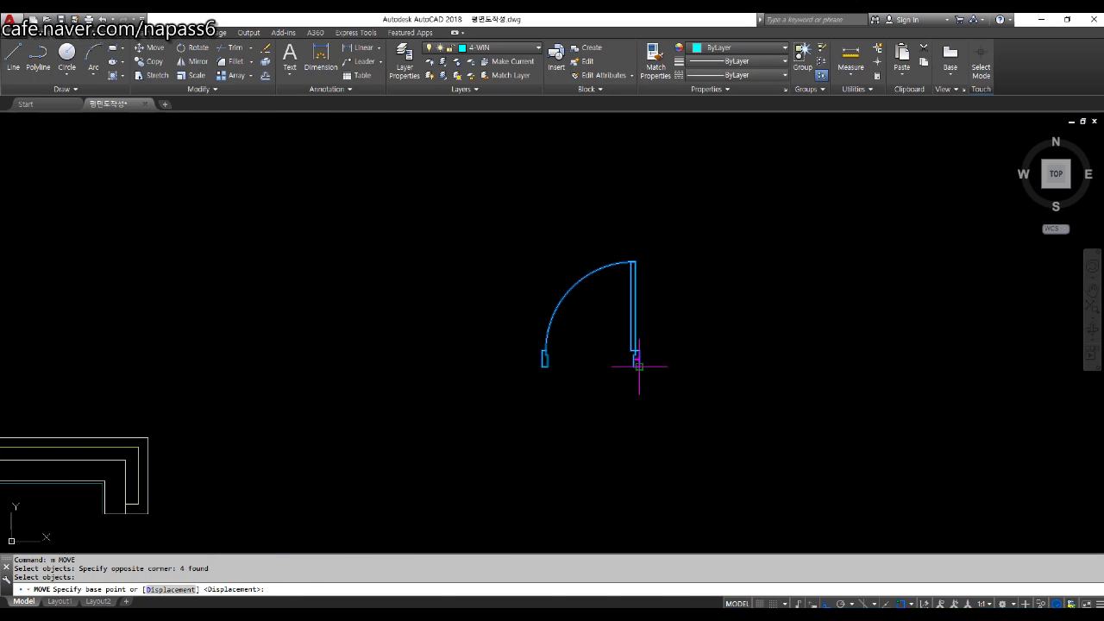
click(639, 366)
scroll(642, 360, down, 5)
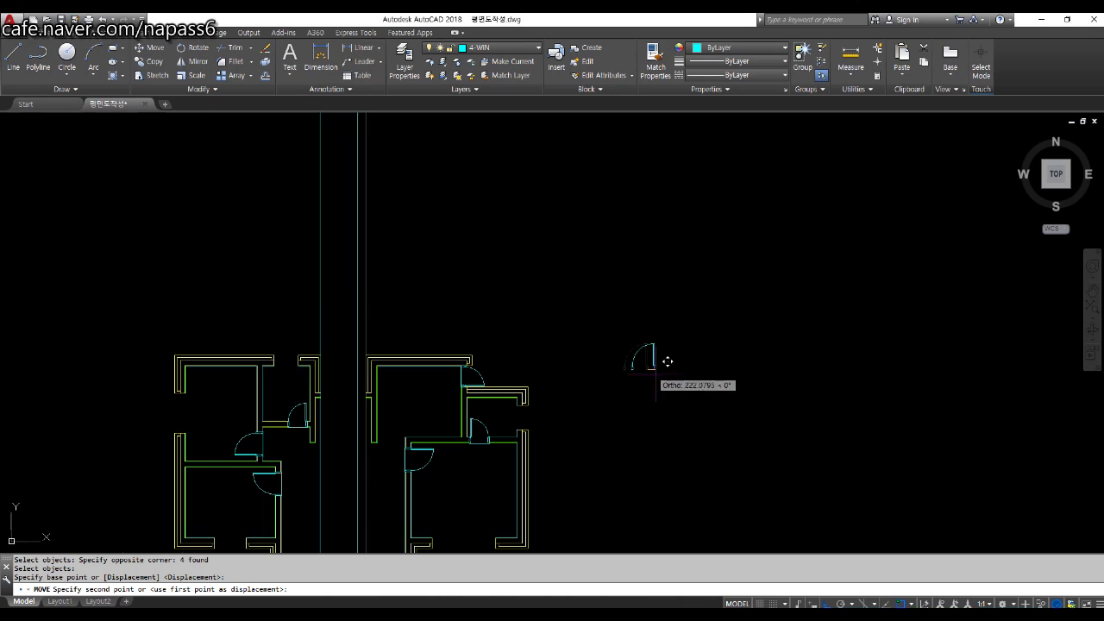
click(357, 354)
scroll(329, 343, up, 5)
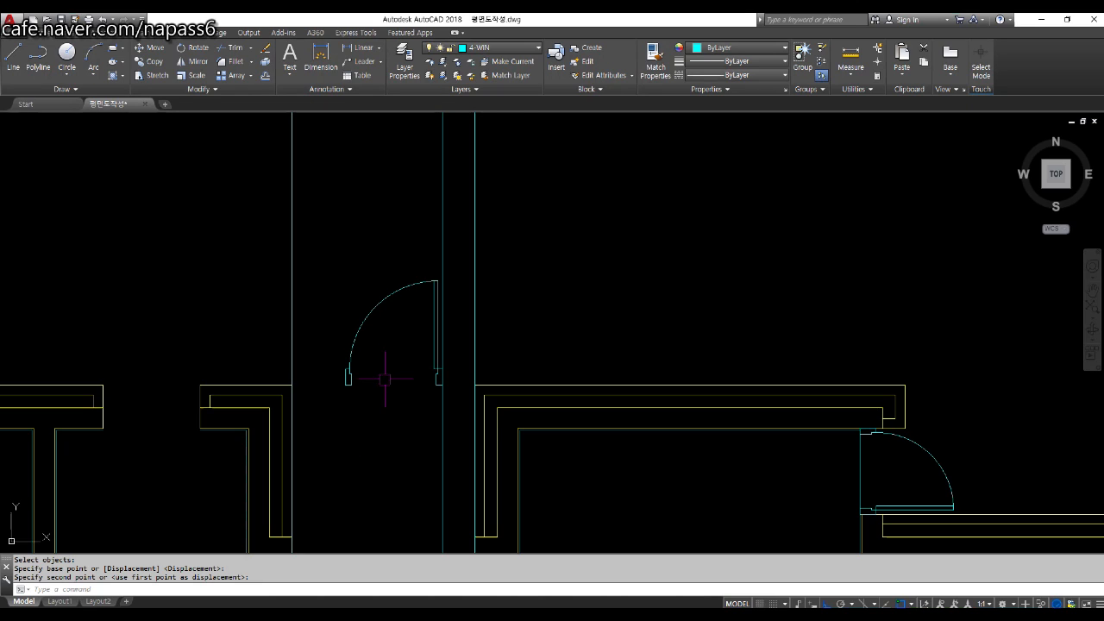
scroll(392, 375, up, 2)
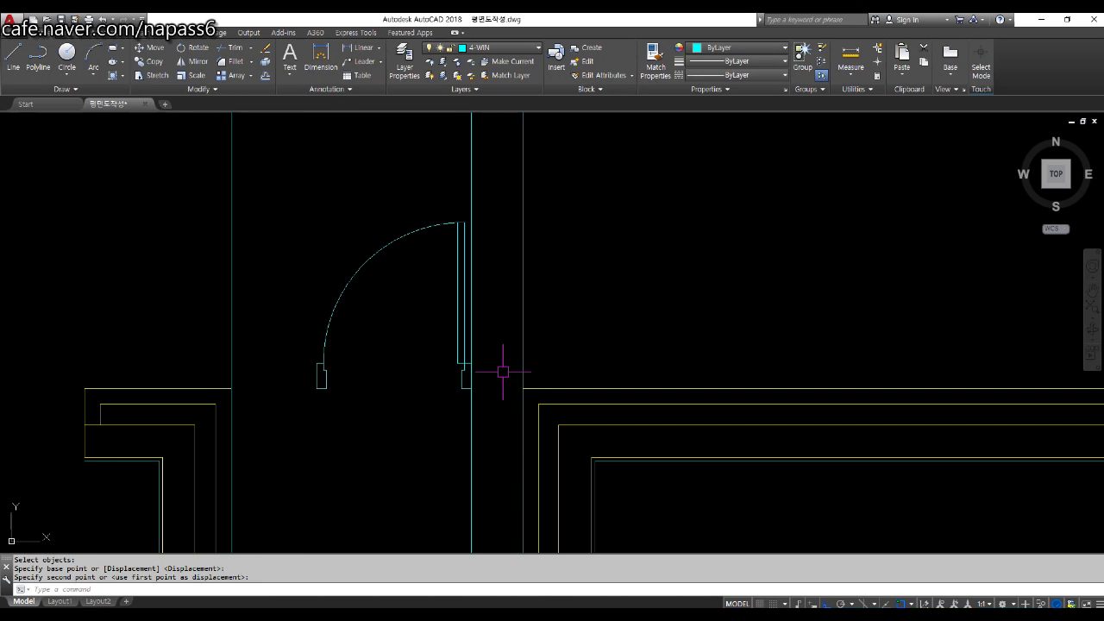
Step: Draw a narrow rectangle over the right door jamb, from its top edge at the door leaf to its lower-right corner
key(Return)
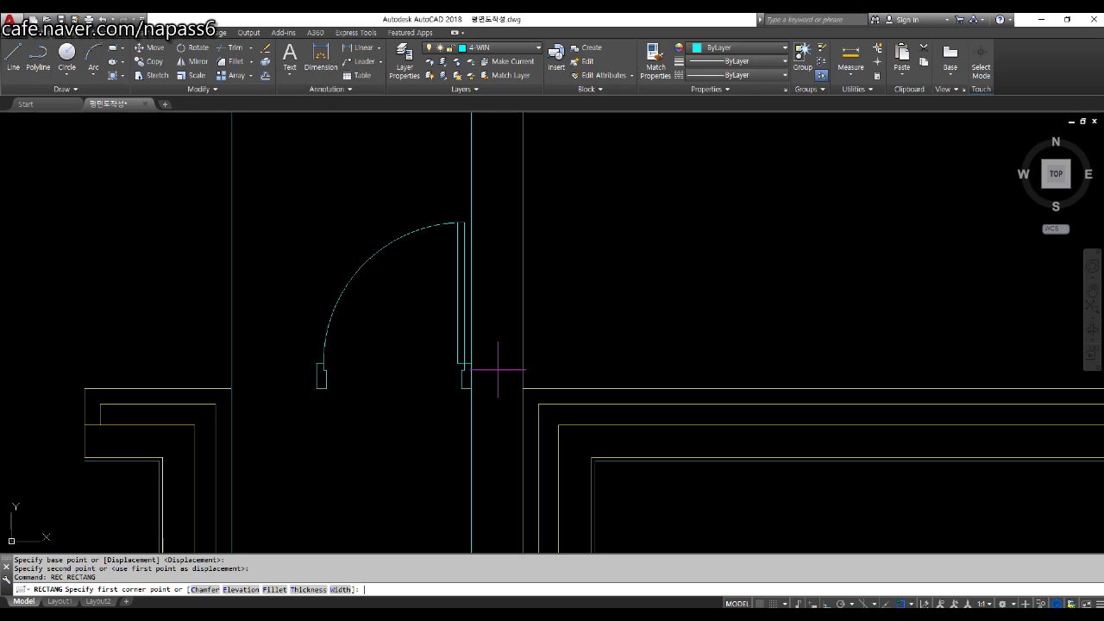
scroll(492, 376, up, 4)
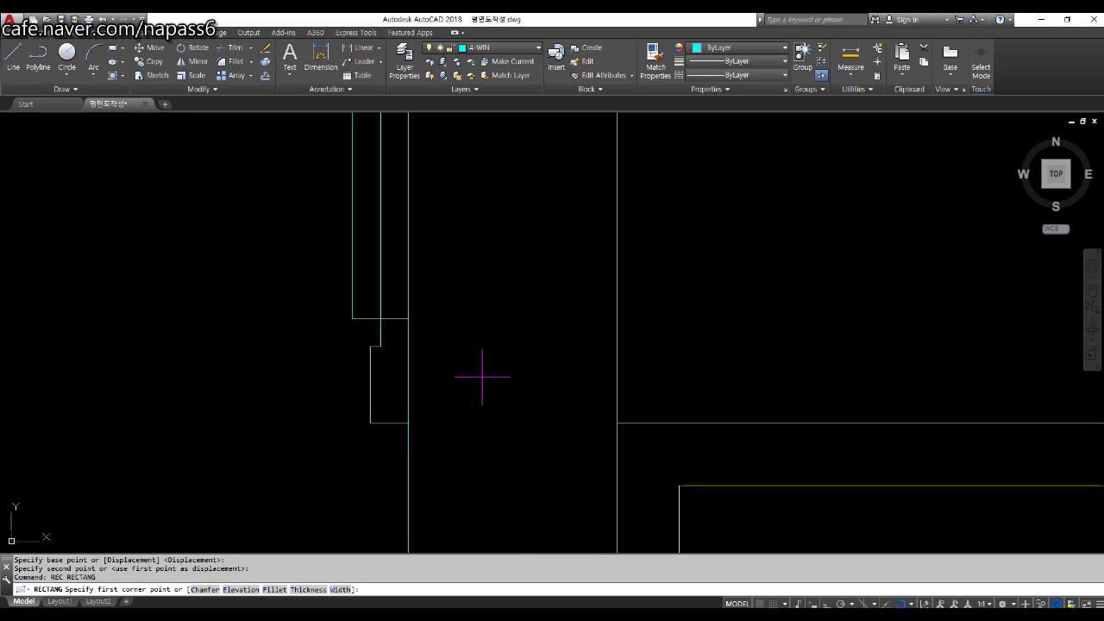
click(380, 318)
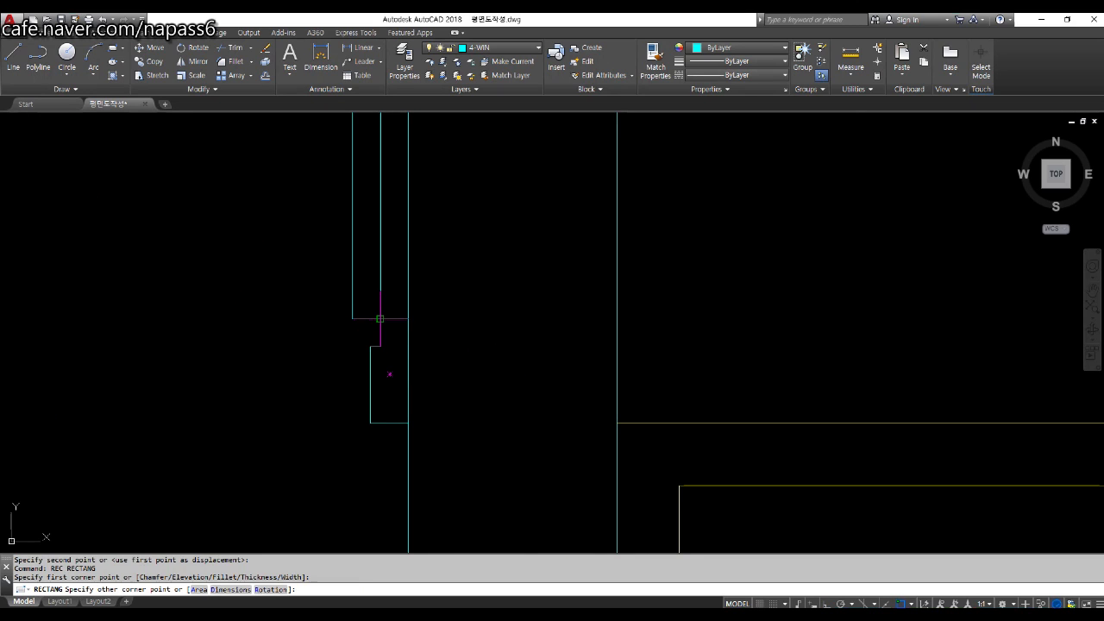
click(408, 422)
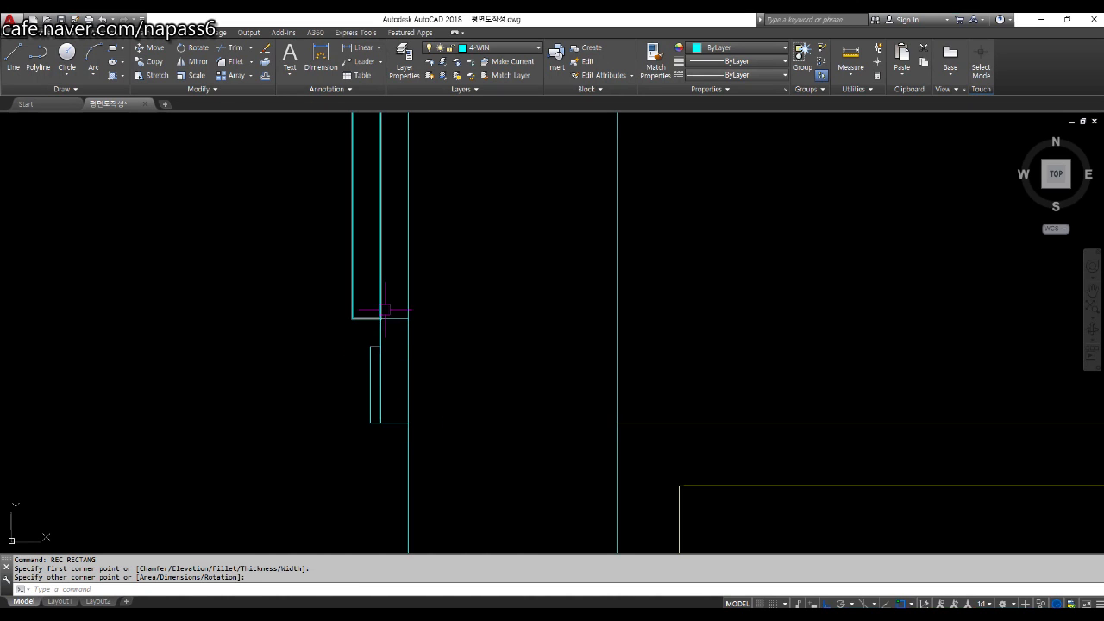
Step: Move the narrow rectangle by its lower-right corner to the outer wall corner on the right side of the entrance gap
click(380, 385)
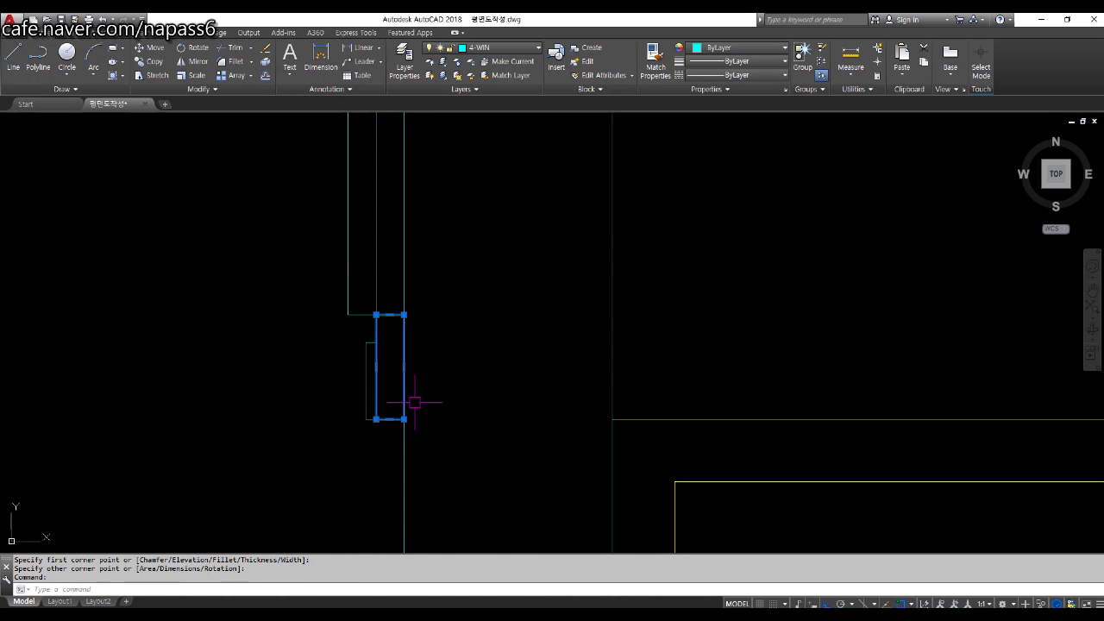
scroll(414, 403, up, 2)
middle_drag(415, 406, 458, 409)
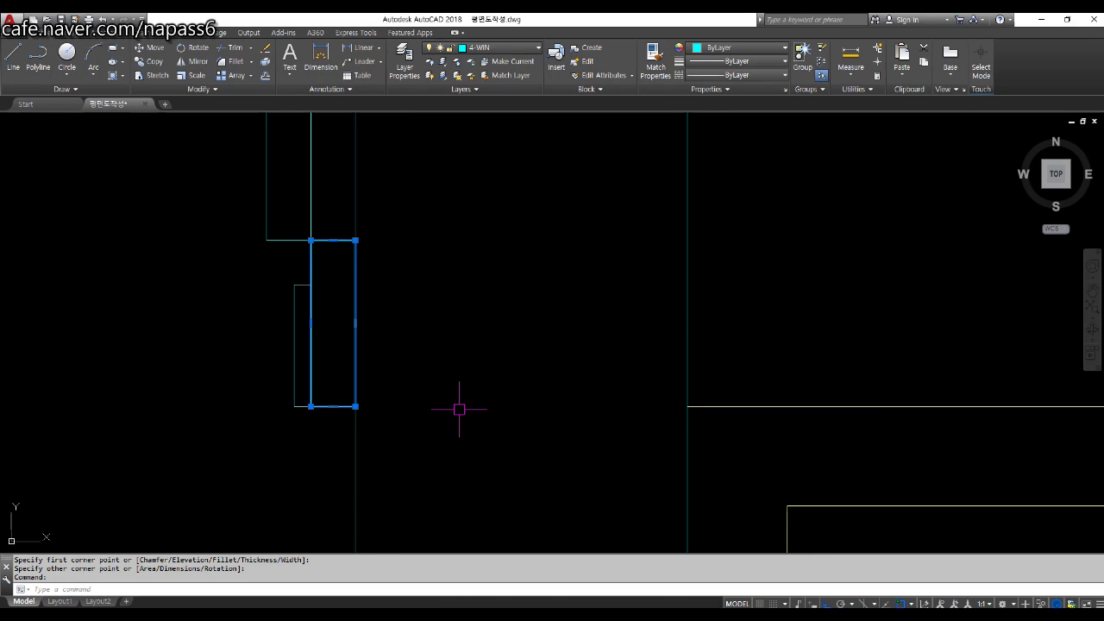
text(m)
key(Return)
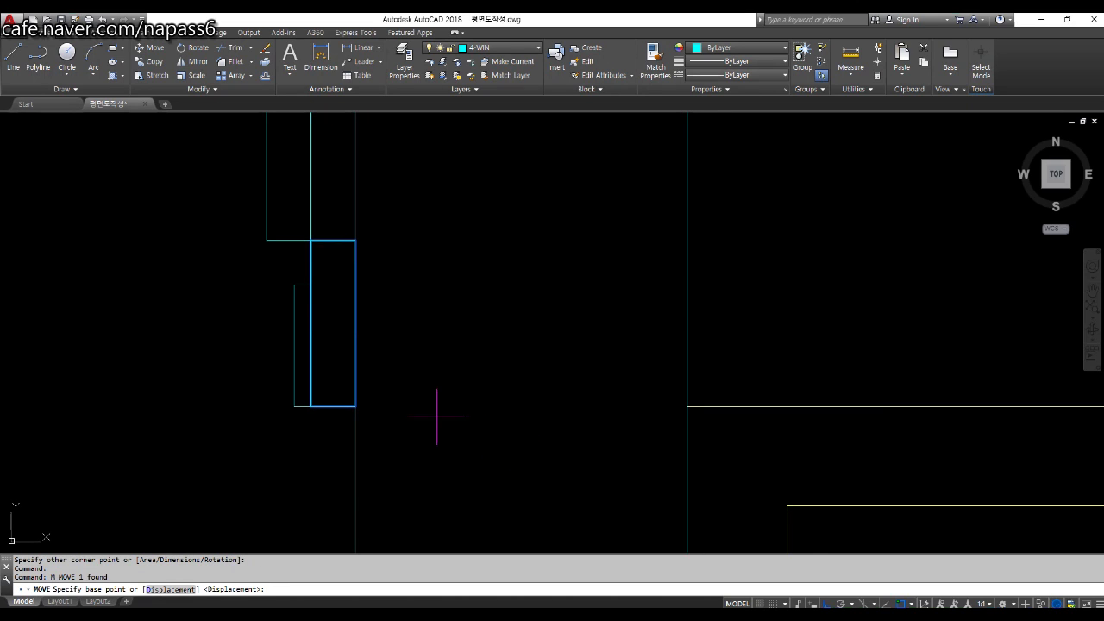
click(356, 406)
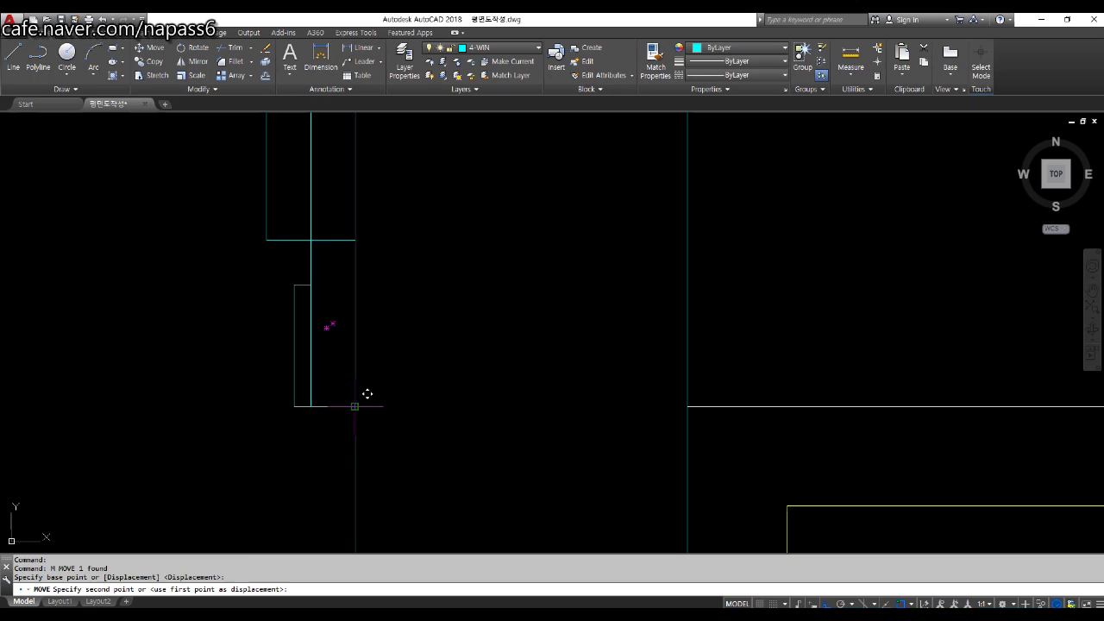
click(687, 406)
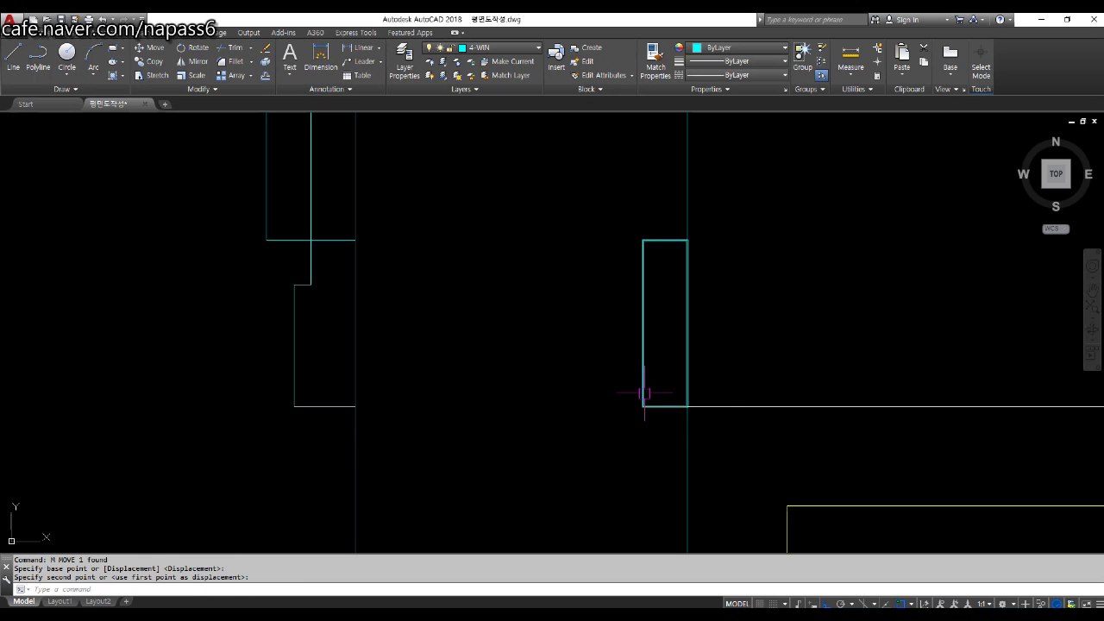
scroll(643, 397, down, 3)
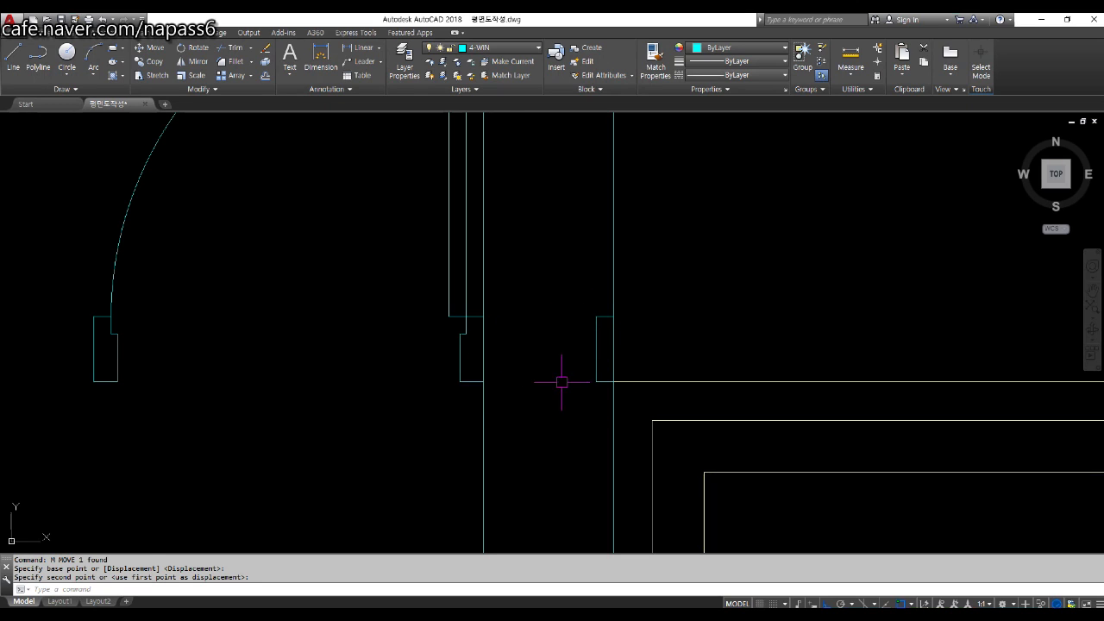
Step: Copy the narrow rectangle horizontally to the construction line on the left side of the entrance gap
scroll(603, 377, down, 2)
text(c)
key(Return)
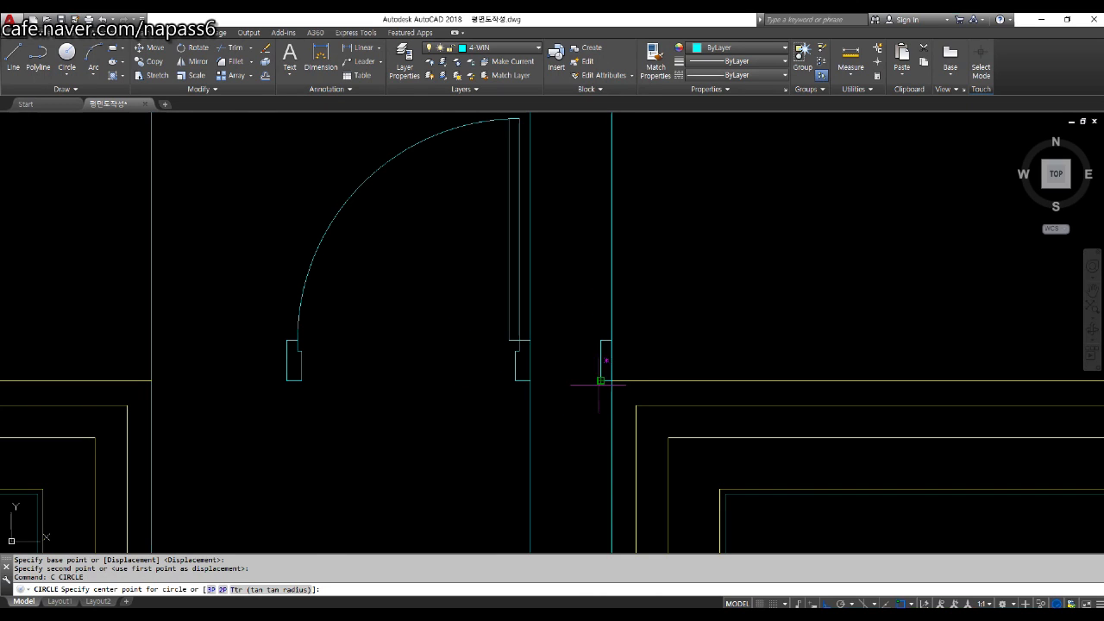
key(Escape)
text(co)
key(Return)
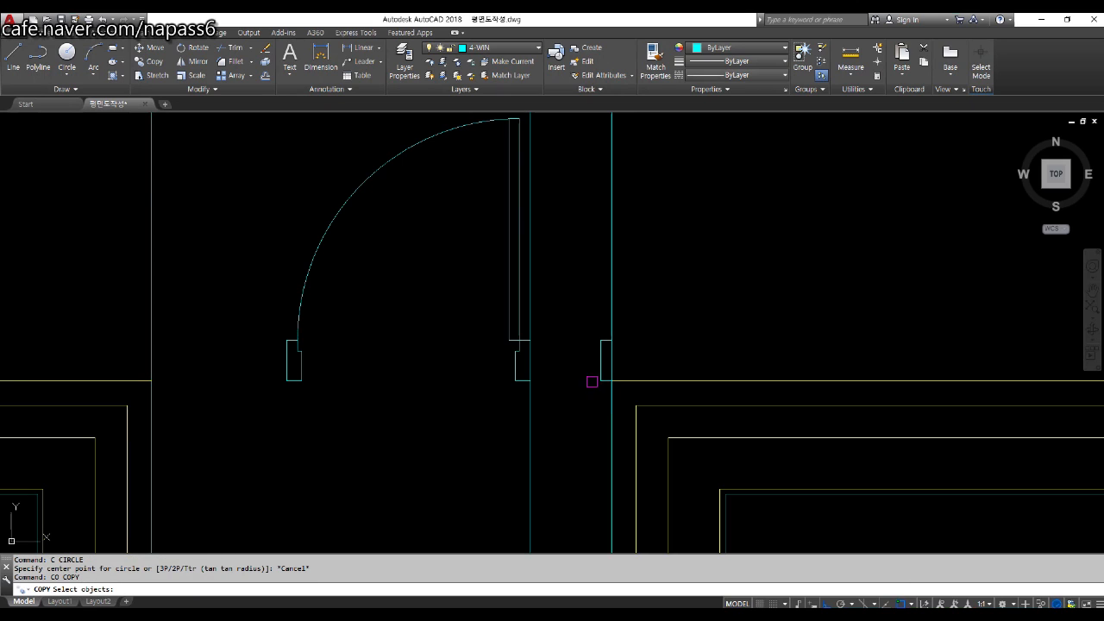
scroll(597, 385, up, 4)
click(609, 388)
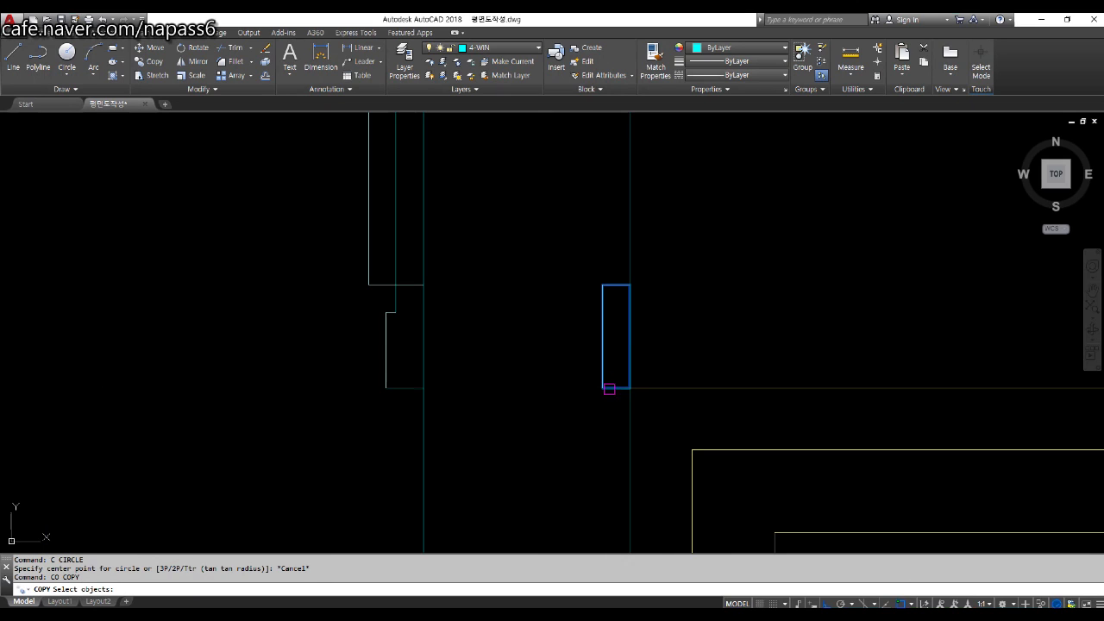
scroll(634, 384, down, 3)
key(Return)
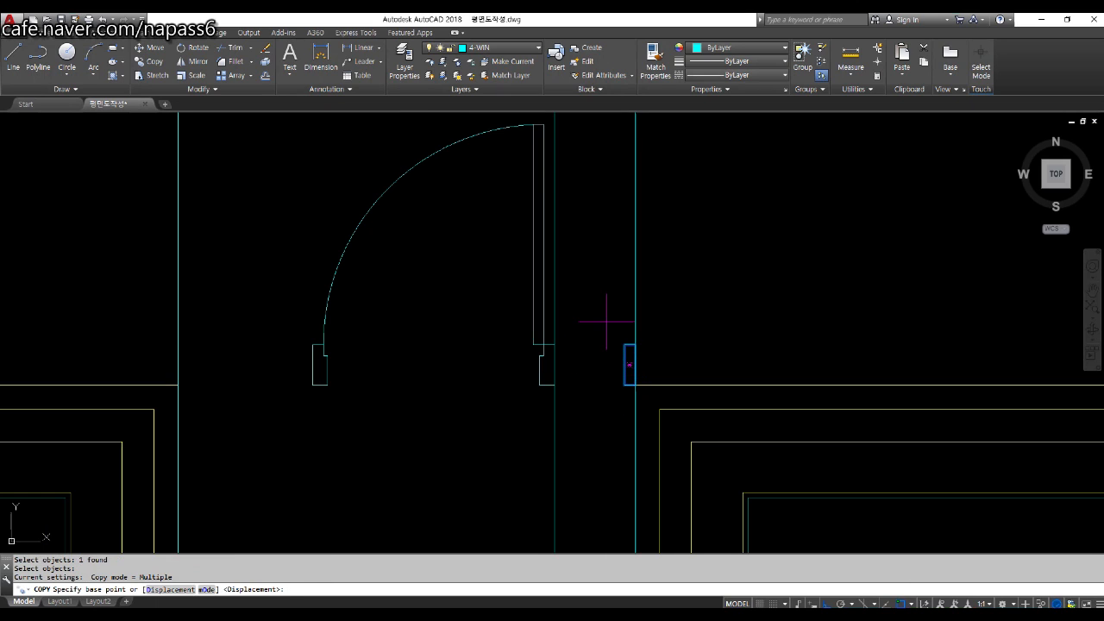
click(628, 336)
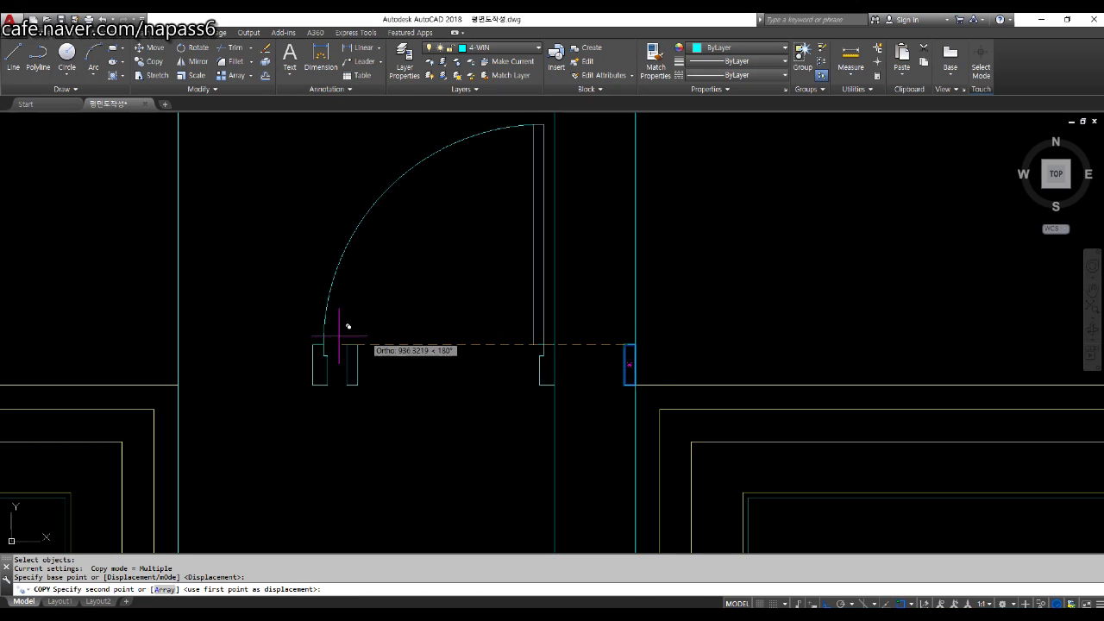
click(178, 344)
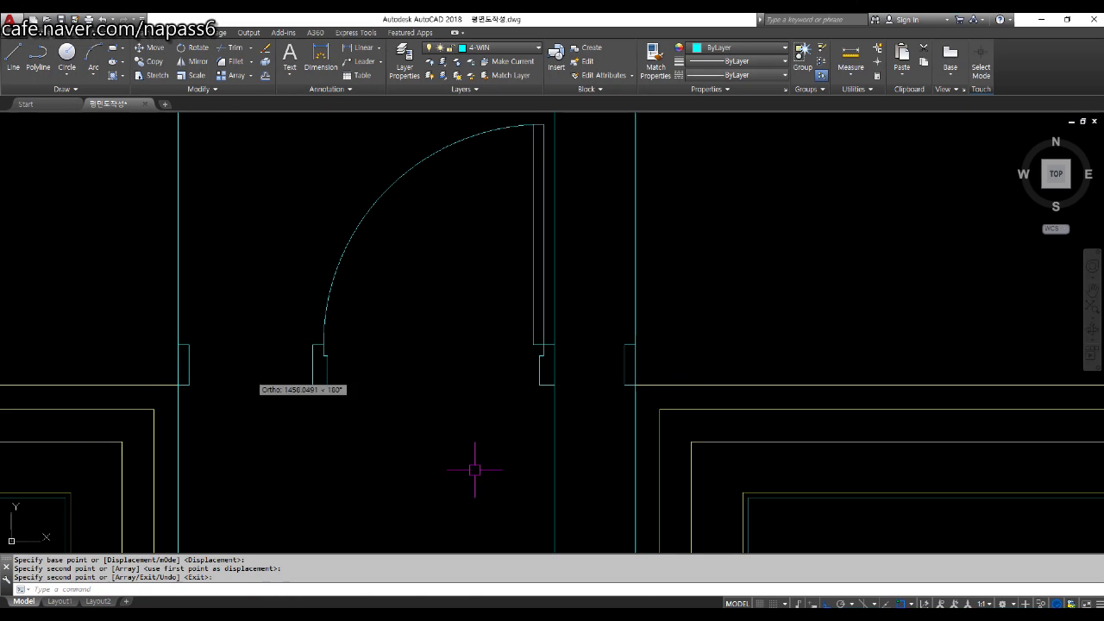
Step: Erase the three vertical construction lines at the entrance gap
scroll(509, 453, down, 2)
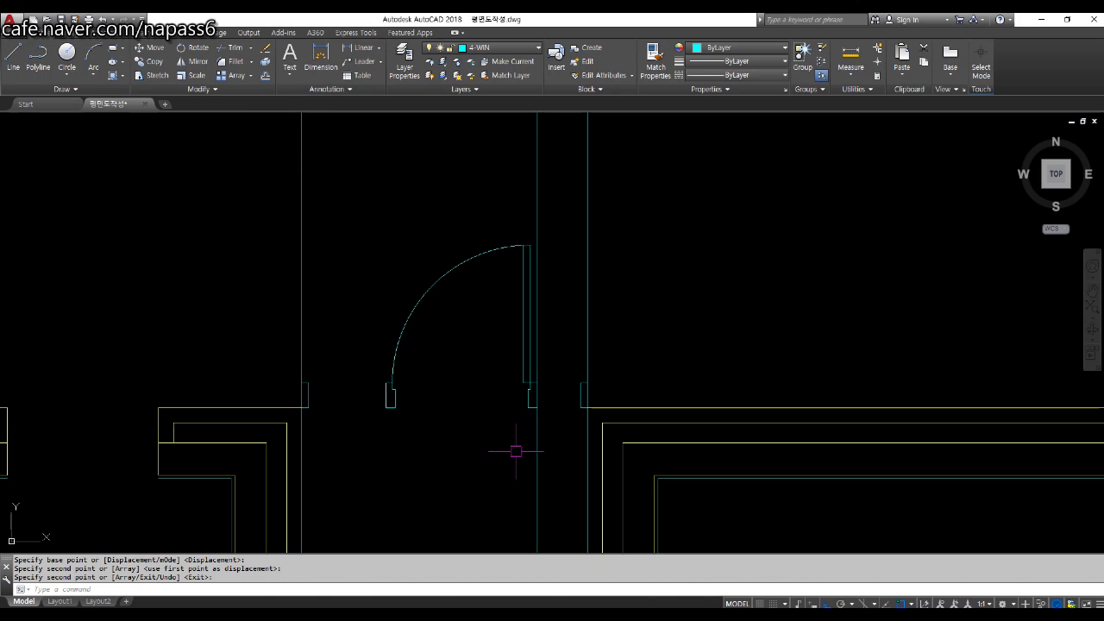
key(Return)
text(e)
key(Return)
click(641, 194)
click(227, 171)
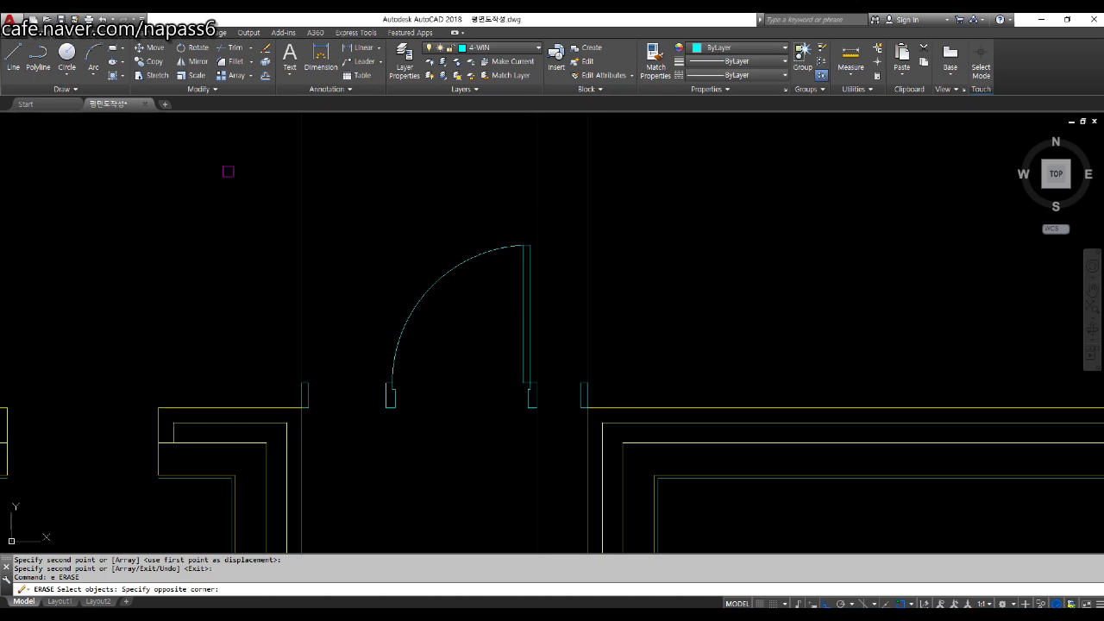
scroll(537, 314, down, 3)
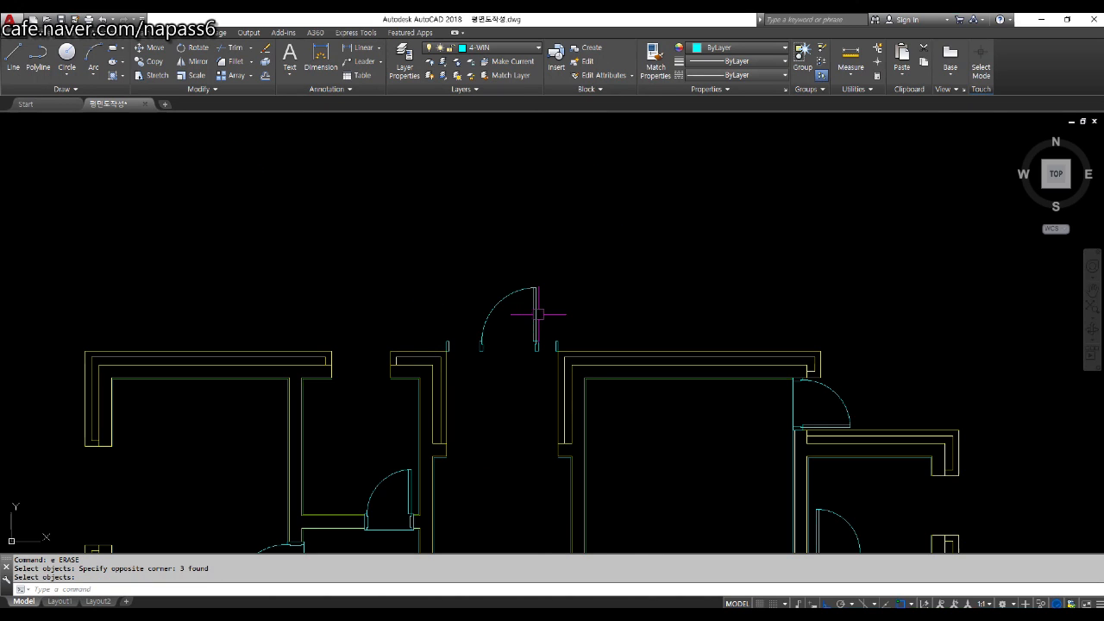
Step: Draw upper and lower lines connecting the right door jamb to the rectangular post at the right wall
key(Return)
text(l)
key(Return)
scroll(536, 350, up, 3)
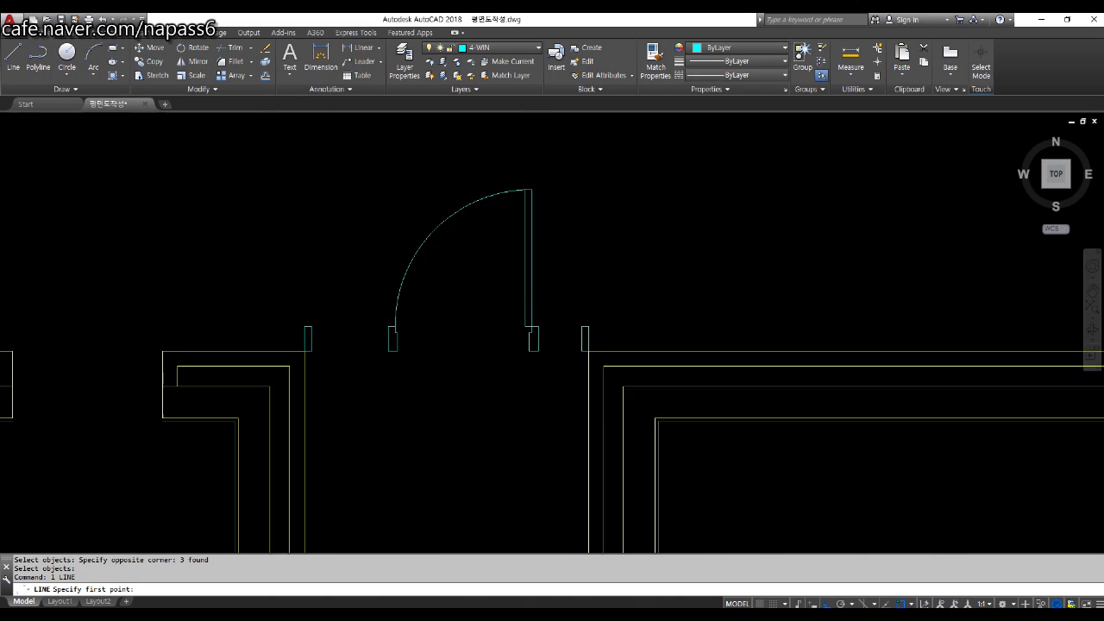
scroll(524, 325, up, 4)
click(525, 325)
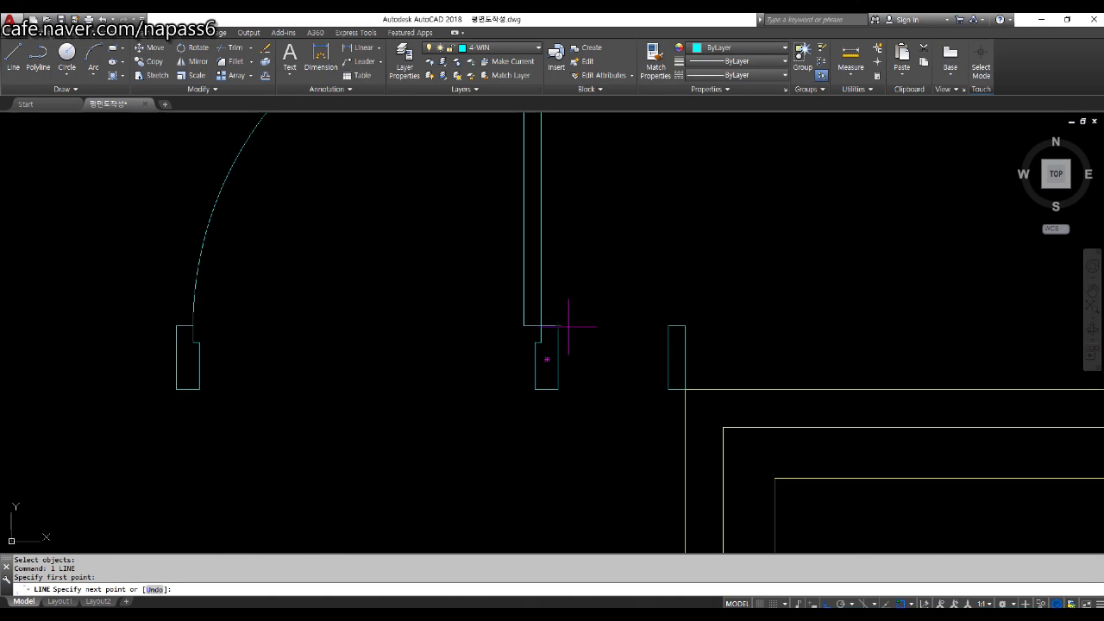
key(Return)
key(Return)
click(668, 389)
click(558, 389)
key(Return)
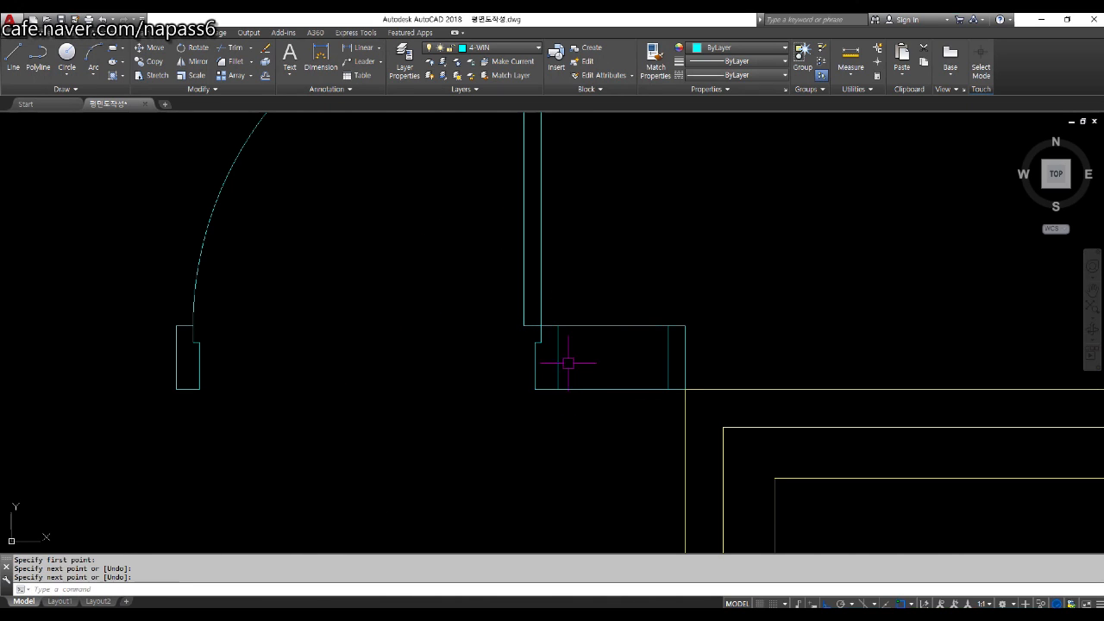
Step: Draw a horizontal center line between the right door jamb and the right post
key(Return)
click(559, 357)
click(668, 357)
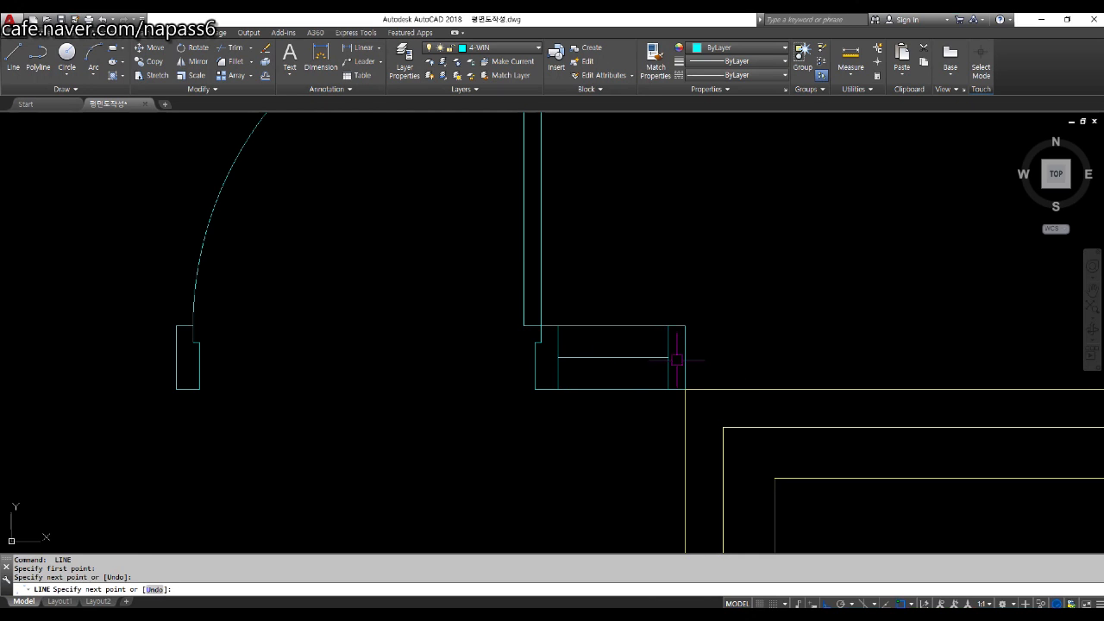
key(Return)
Step: Draw the upper line from the left door jamb to the post at the left wall
scroll(677, 359, down, 4)
text(l)
key(Return)
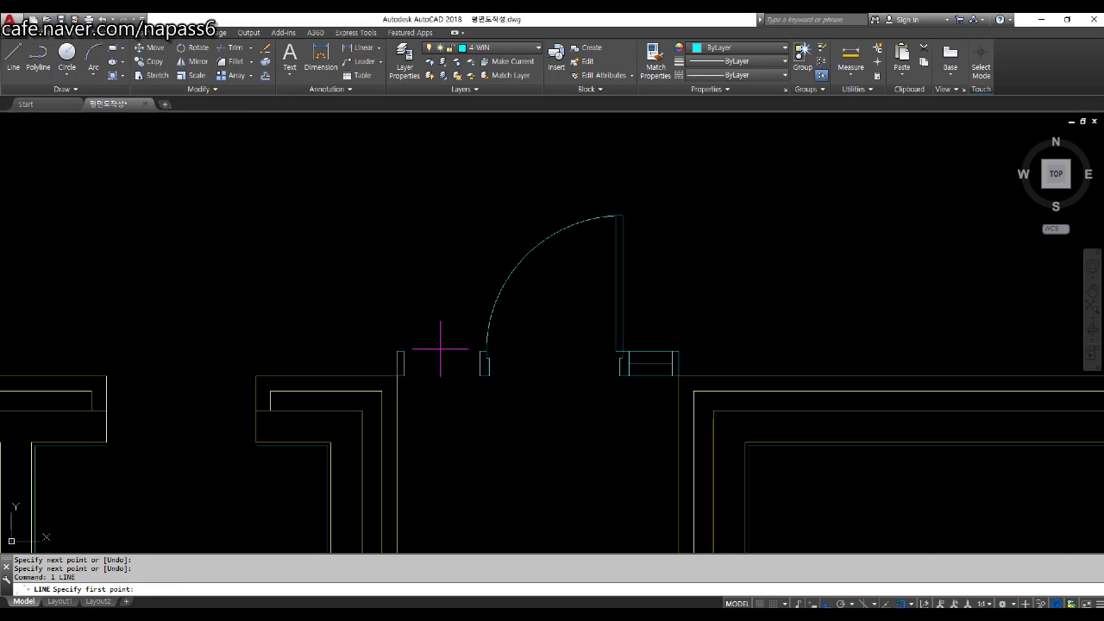
scroll(440, 349, up, 2)
click(502, 353)
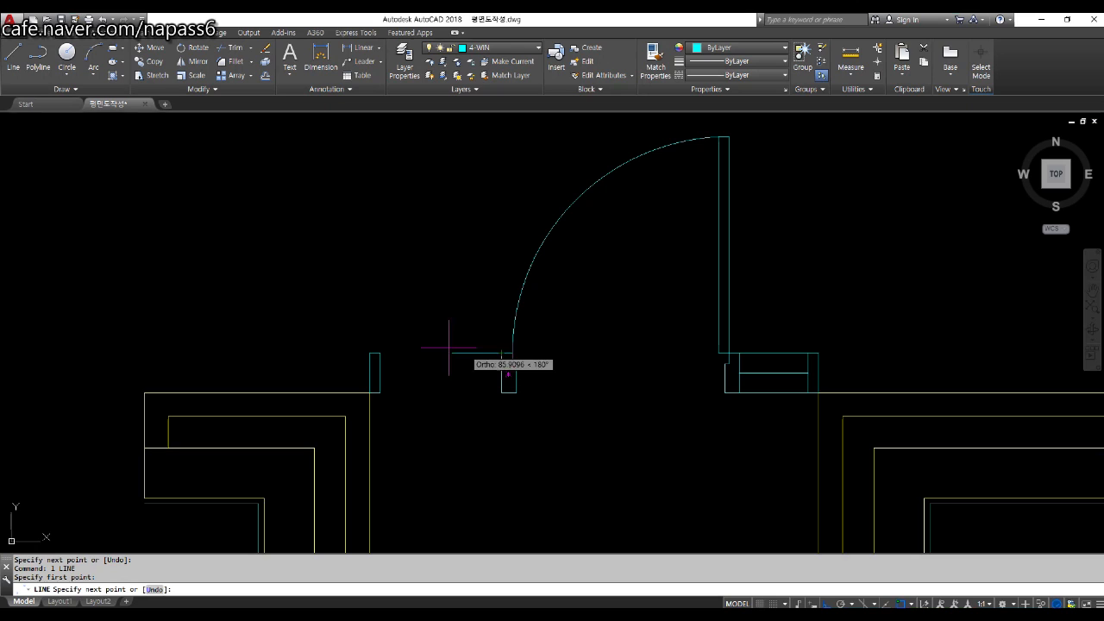
click(377, 357)
key(Return)
Step: Draw the horizontal center line and the lower line between the left post and the left door jamb
key(Return)
click(380, 372)
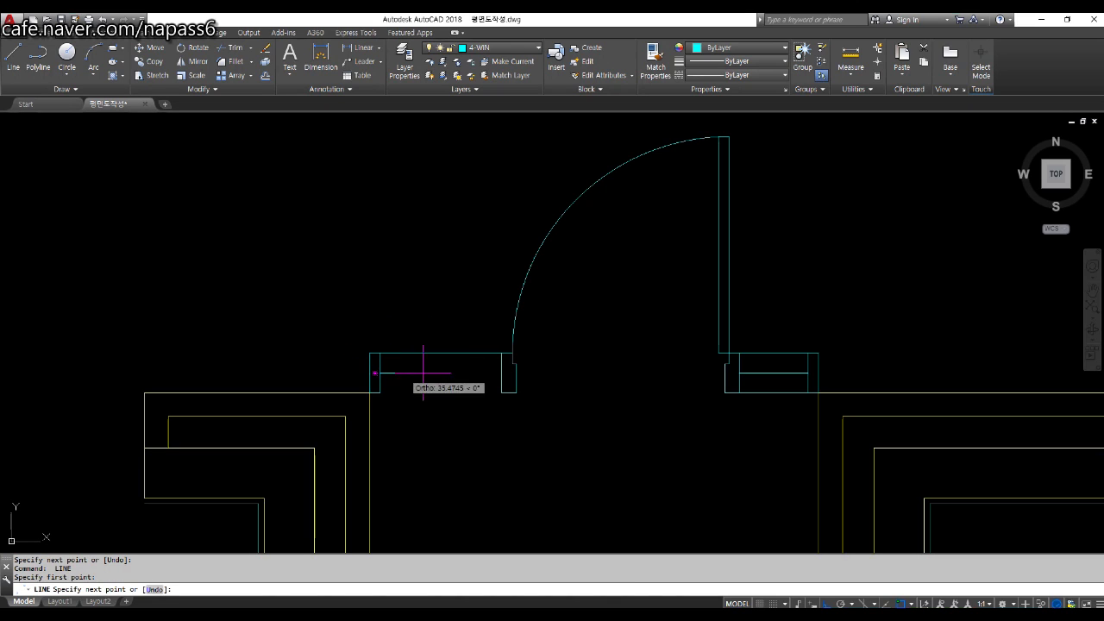
click(502, 373)
key(Return)
key(Return)
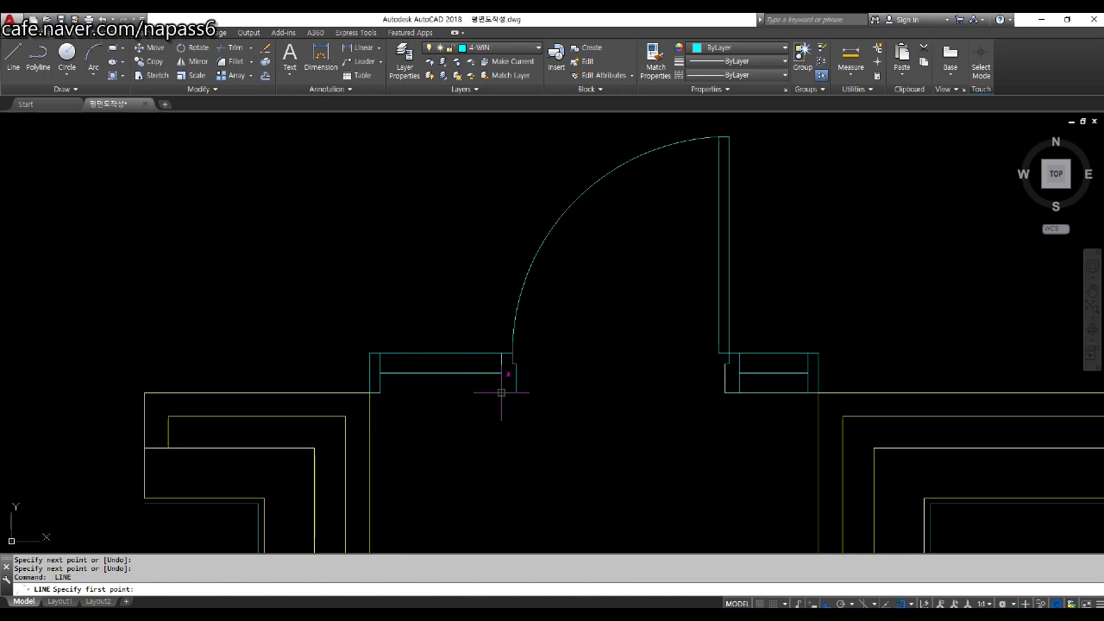
click(502, 392)
click(381, 392)
key(Return)
Step: Stretch the left end of the left side panel's upper line to the post's inner top corner
click(394, 353)
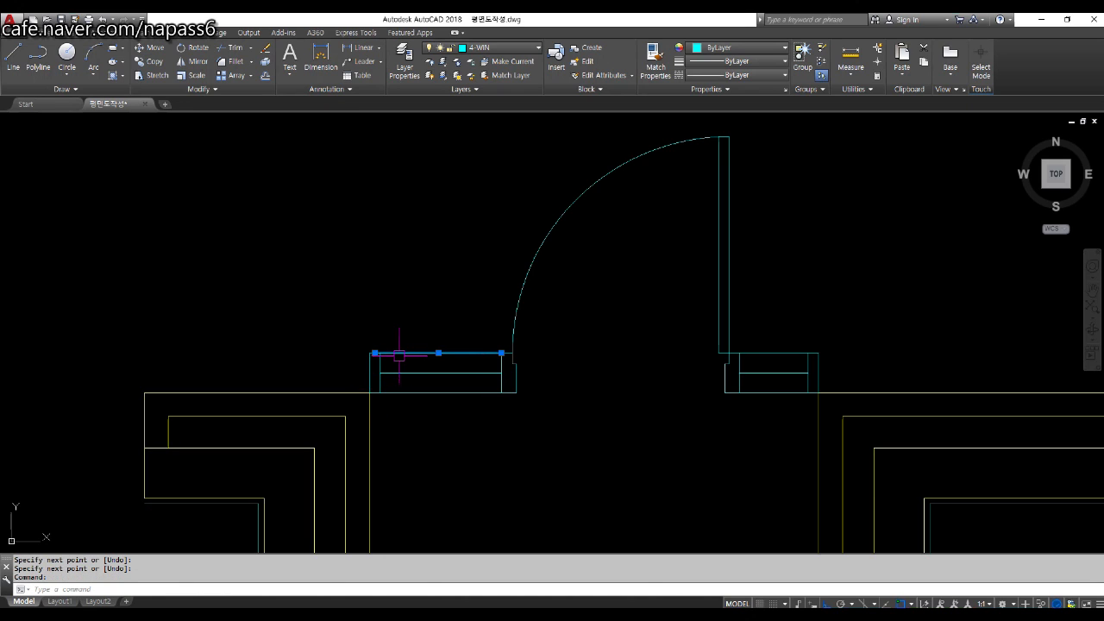
scroll(384, 353, up, 5)
click(411, 325)
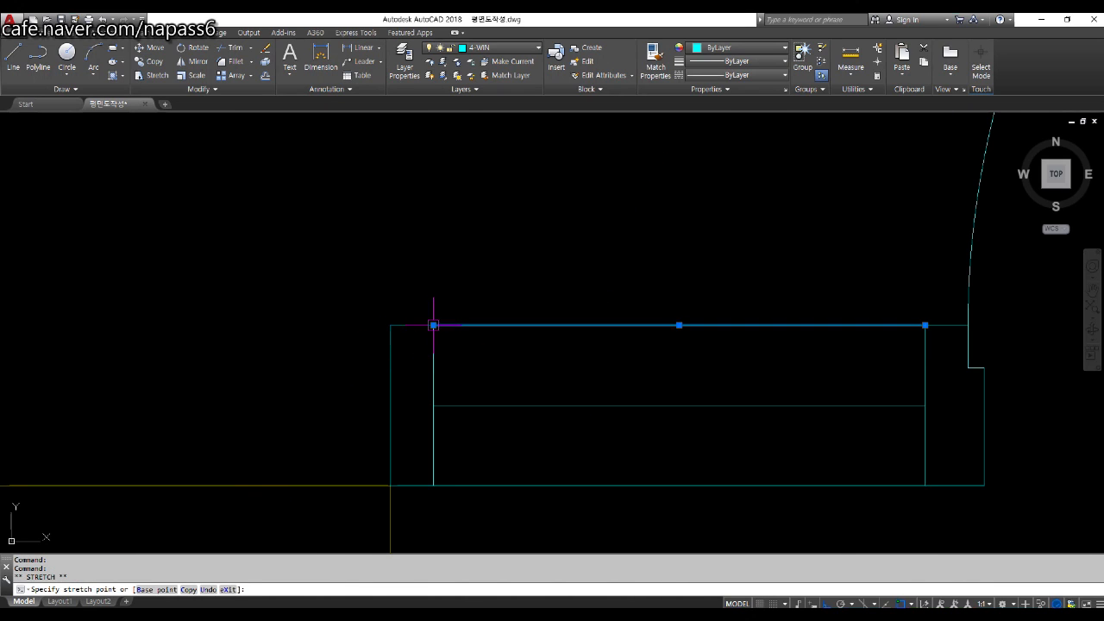
key(Escape)
key(Escape)
key(Escape)
scroll(389, 387, down, 5)
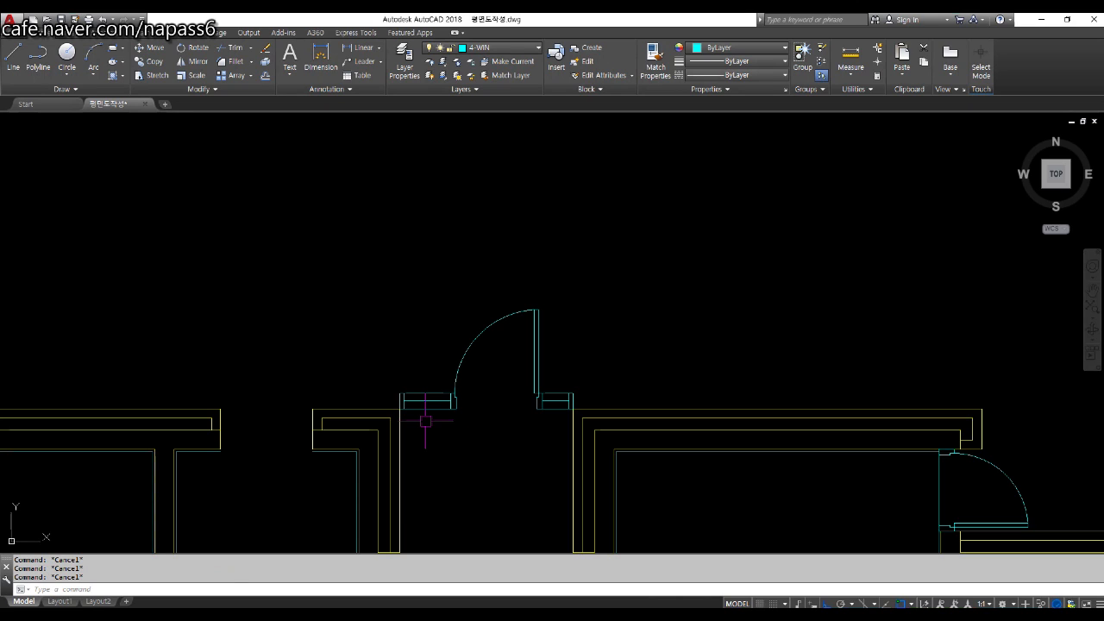
Step: Stretch the door and both jambs 50 to the right, keeping the outer posts at the walls fixed
scroll(535, 398, up, 2)
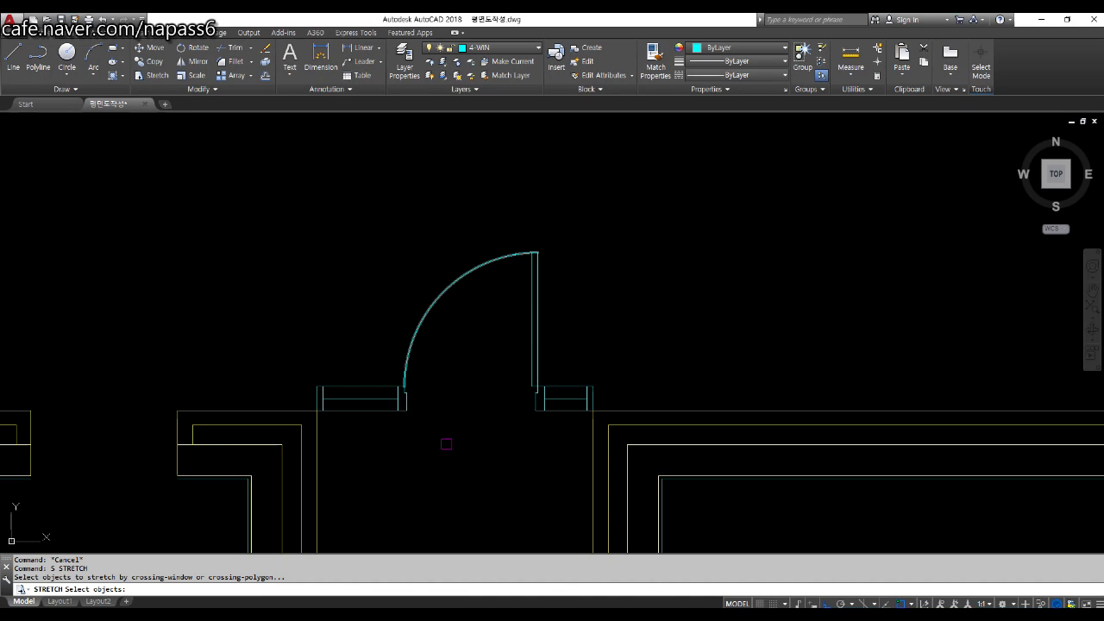
click(573, 186)
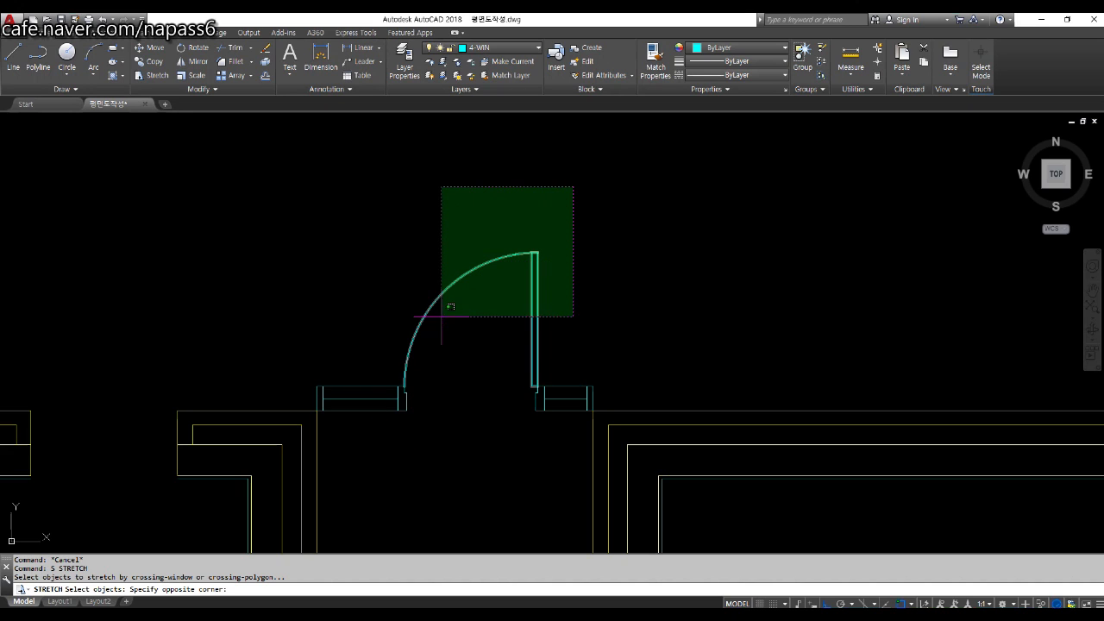
click(354, 457)
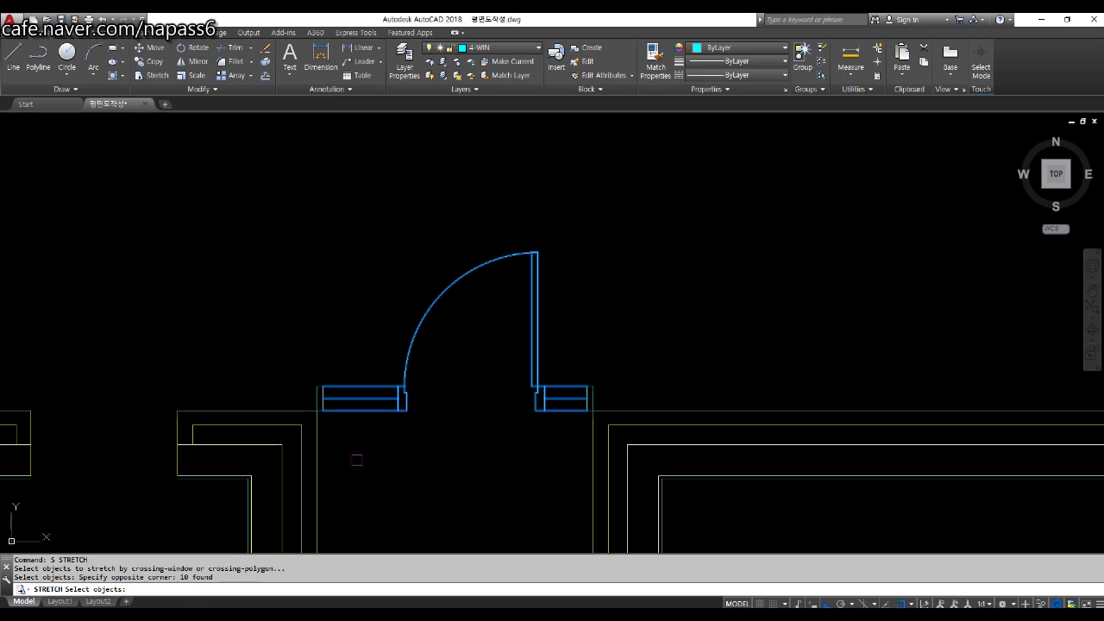
key(Return)
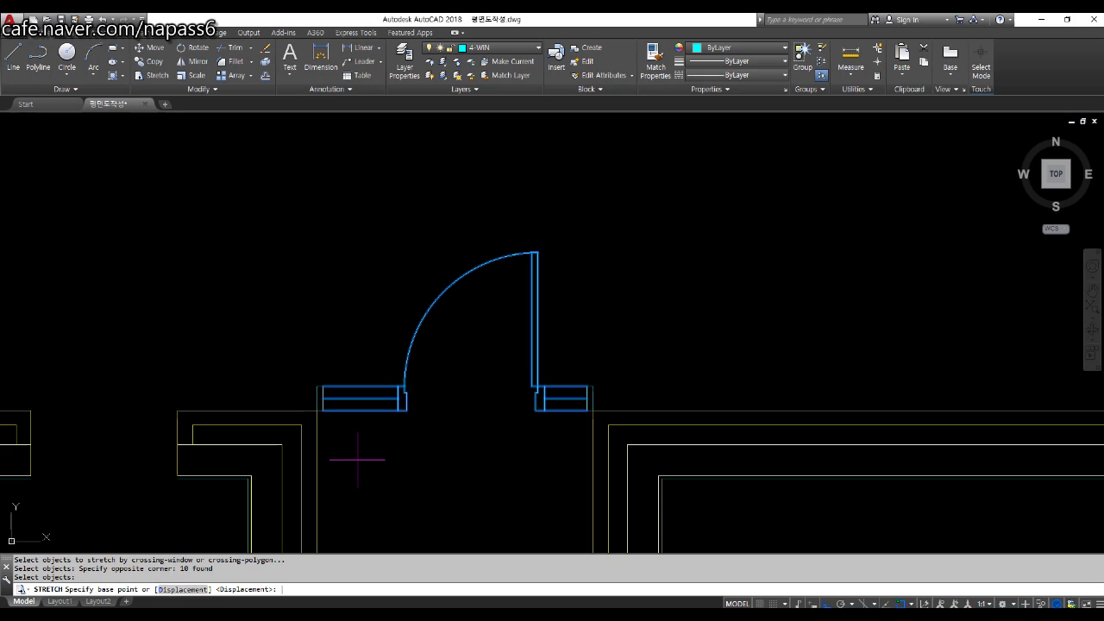
click(450, 197)
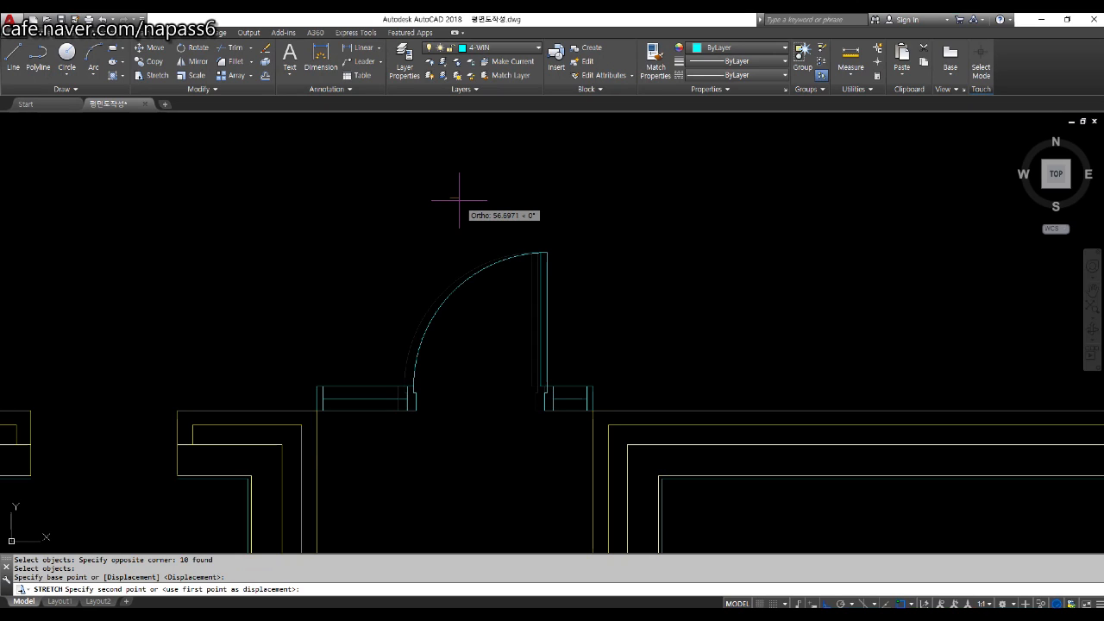
text(50)
key(Return)
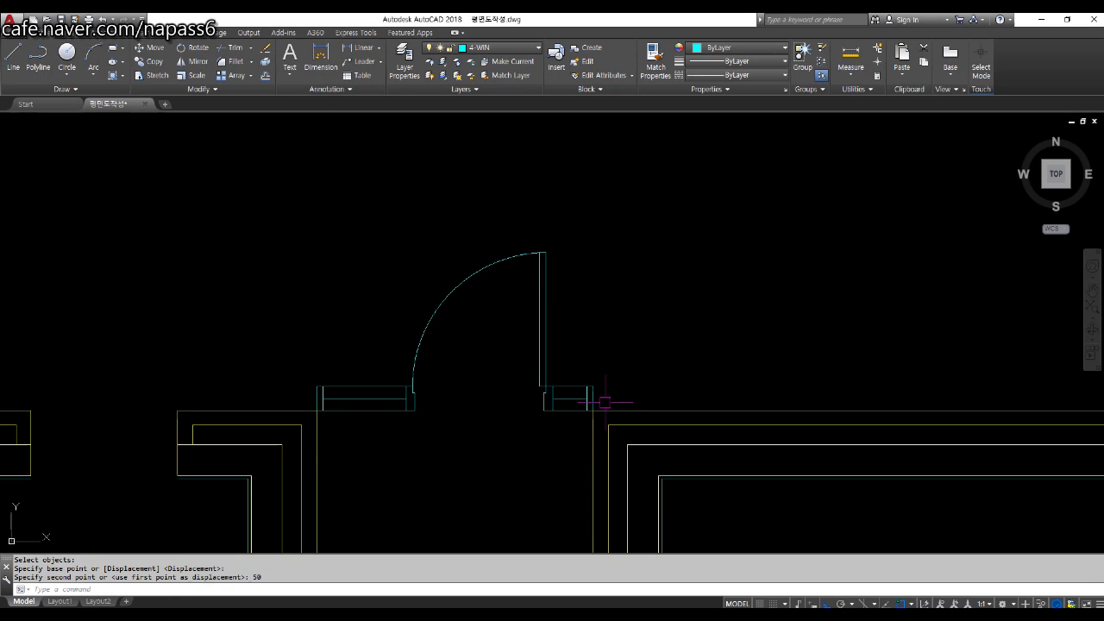
Step: Move the whole entrance door assembly by its lower right corner down to the inner corner of the entrance's right wall
scroll(592, 382, down, 2)
middle_drag(572, 382, 528, 324)
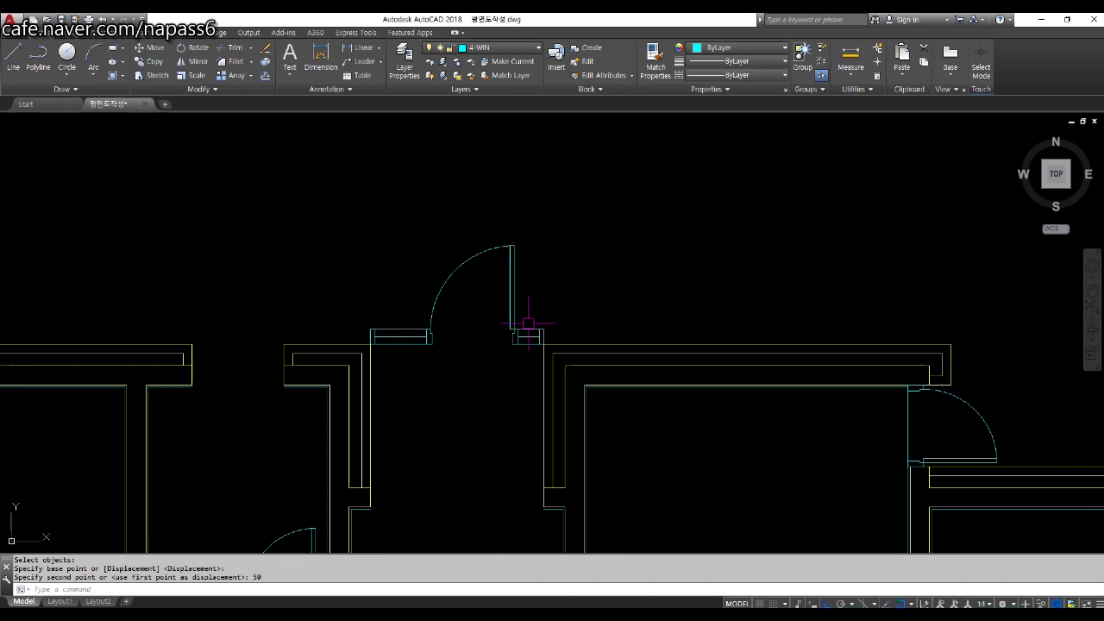
text(m)
key(Return)
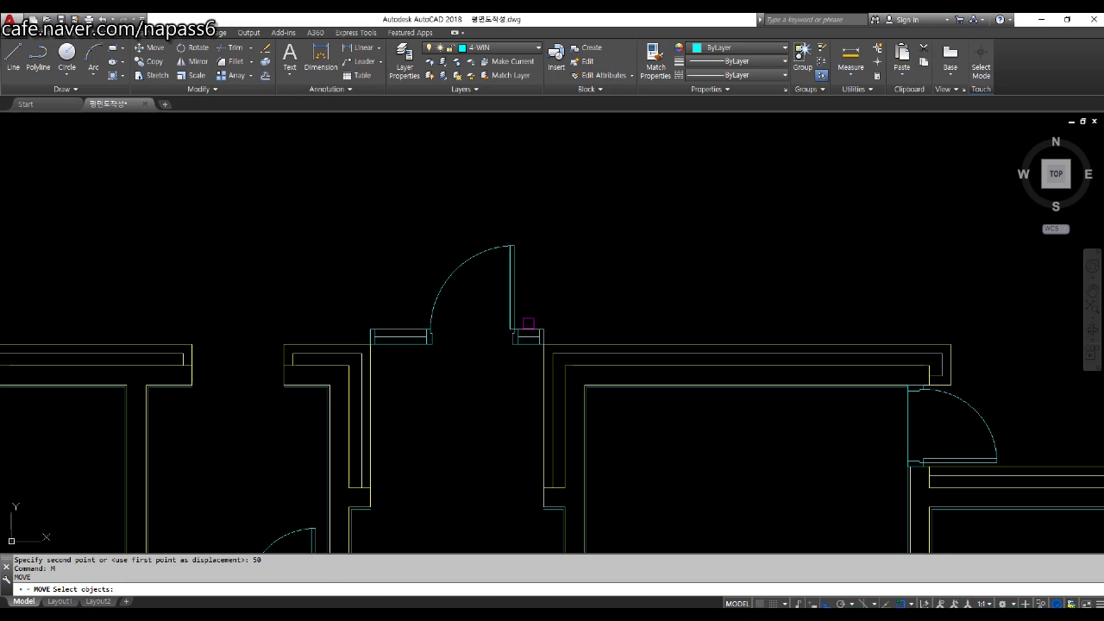
click(340, 172)
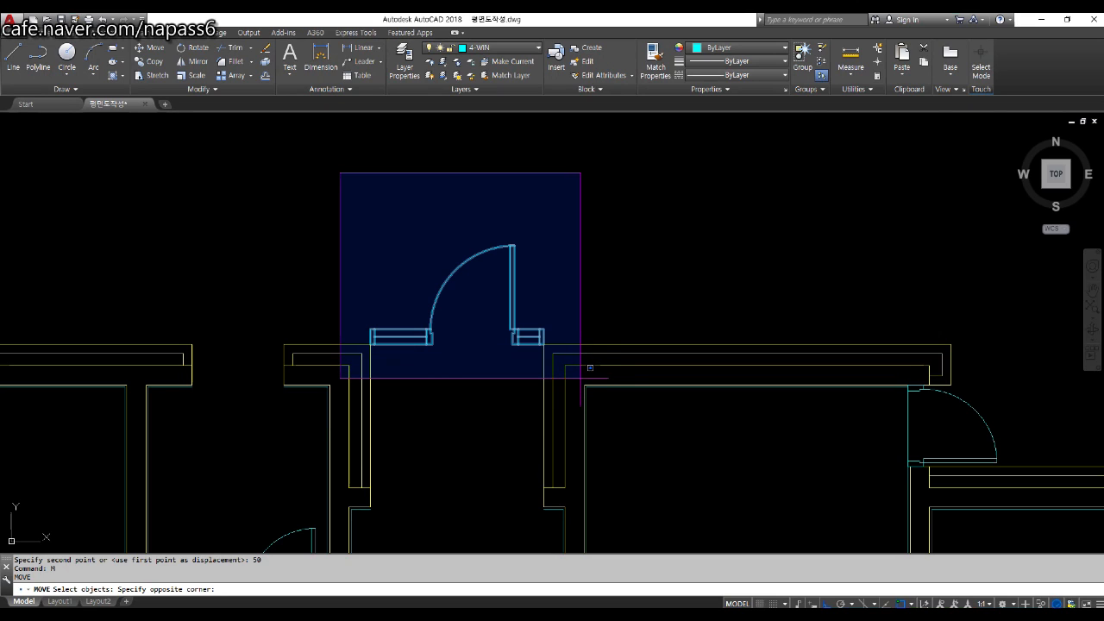
click(580, 382)
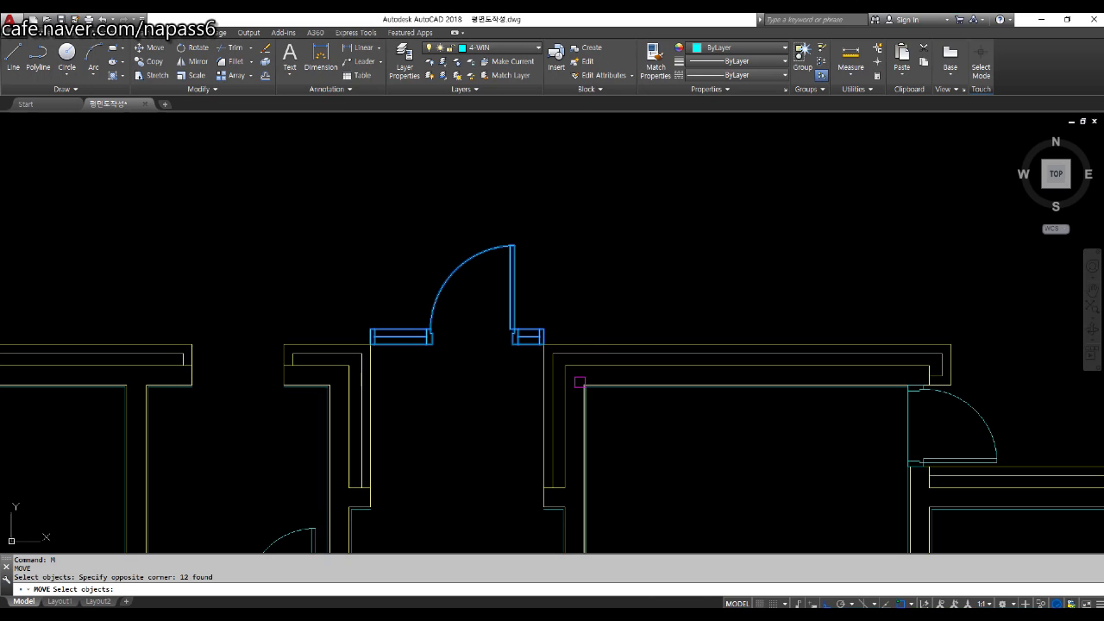
key(Return)
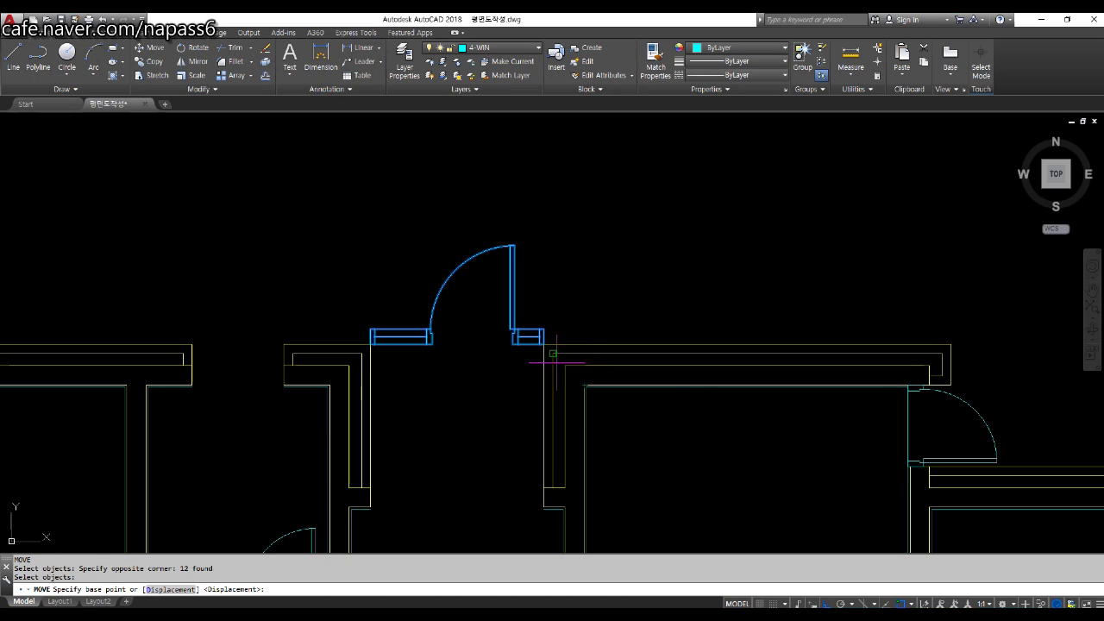
scroll(543, 354, up, 5)
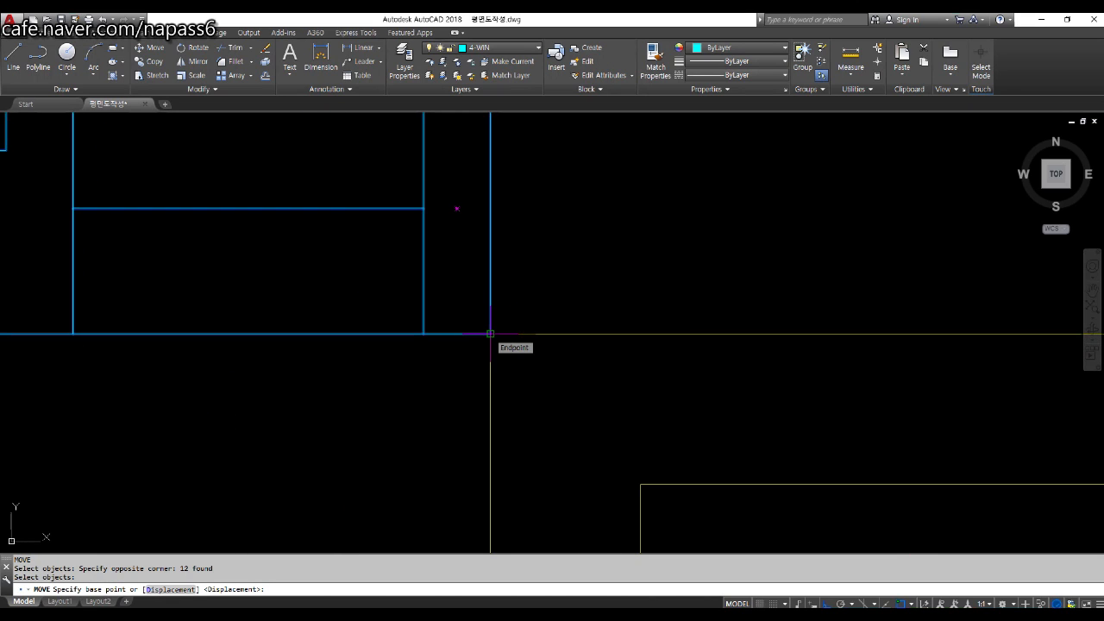
click(490, 333)
scroll(490, 327, down, 4)
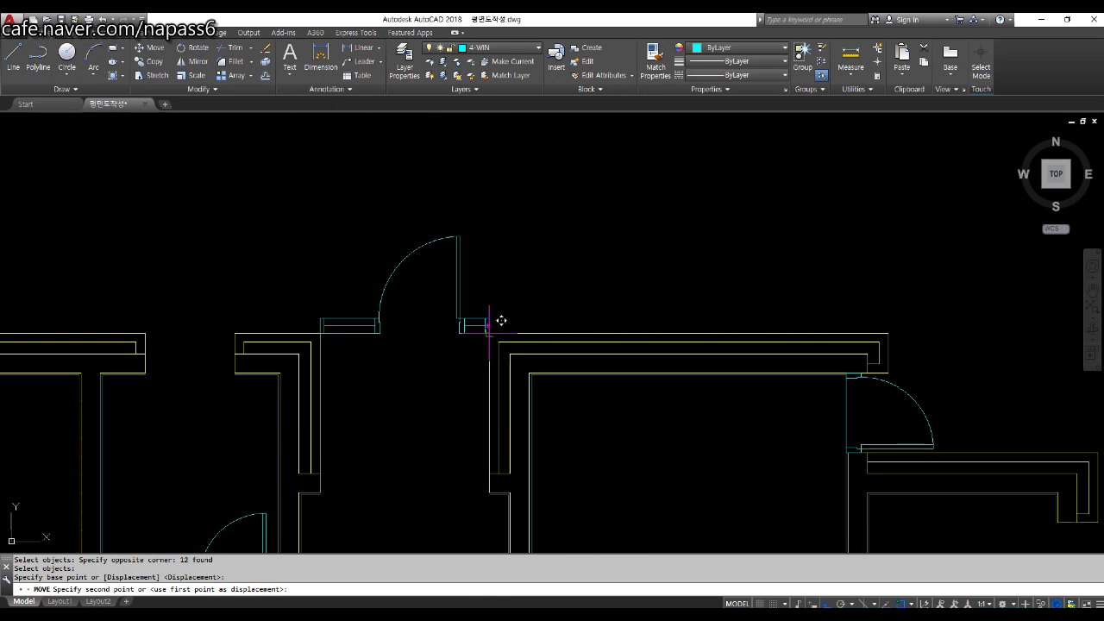
scroll(487, 414, up, 6)
click(406, 321)
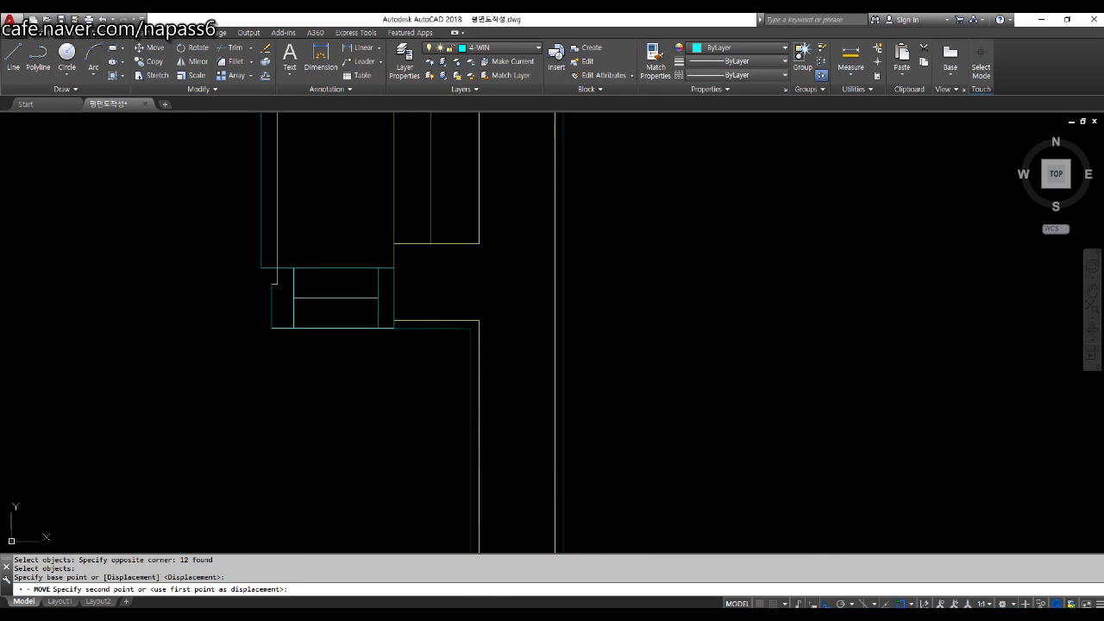
Step: Draw a 50 by 150 rectangle in the empty space below the lower left room's window opening
scroll(522, 384, down, 5)
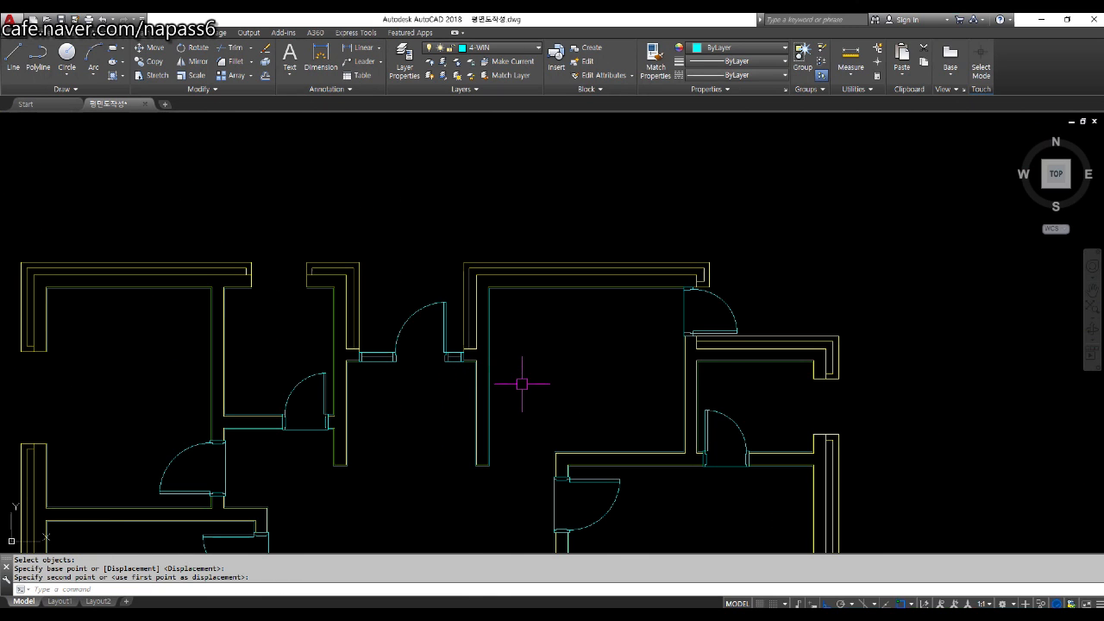
scroll(521, 384, down, 4)
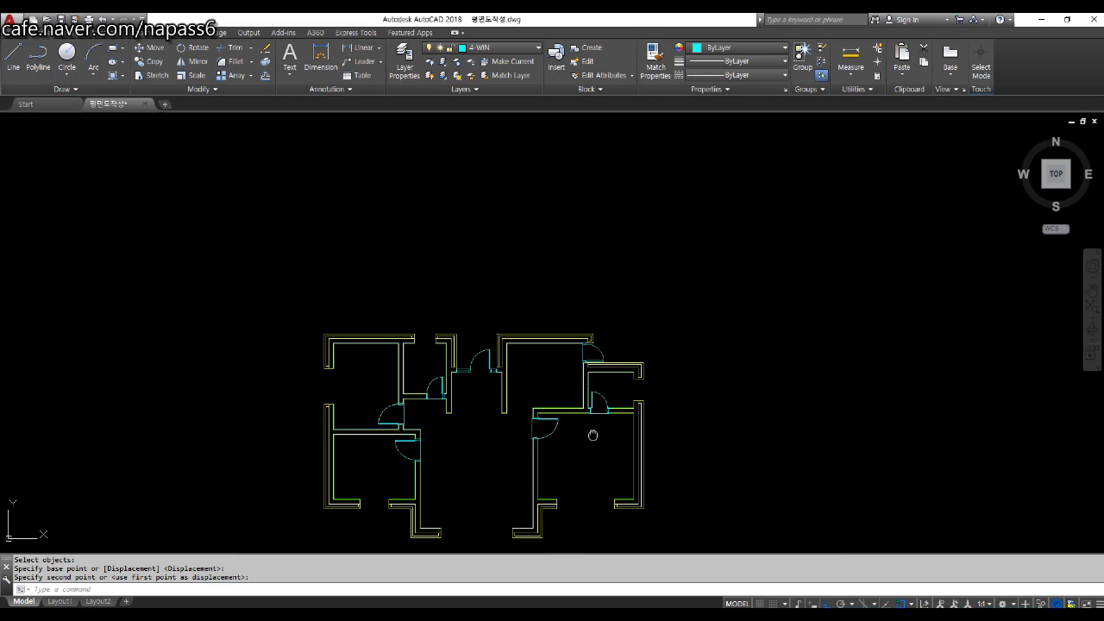
middle_drag(591, 436, 581, 402)
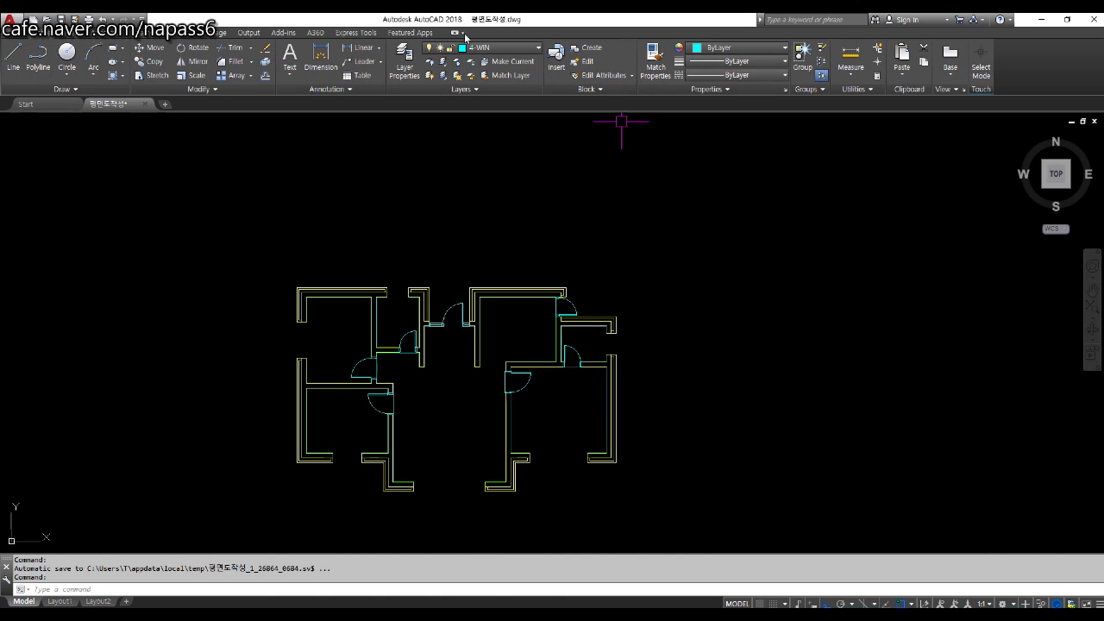
middle_drag(447, 472, 380, 371)
scroll(229, 358, up, 6)
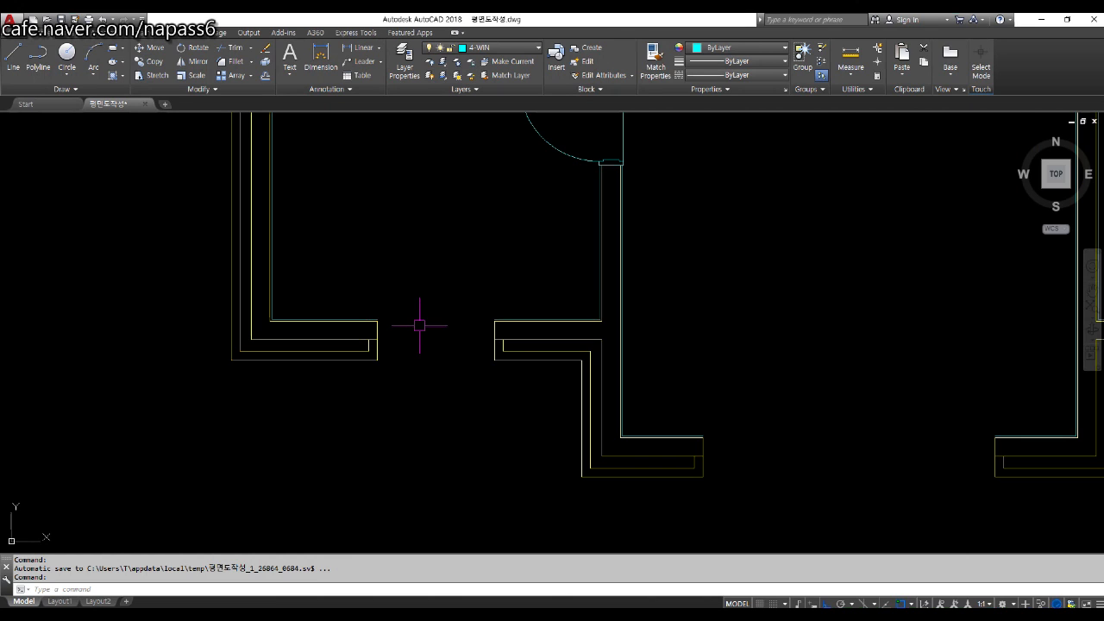
scroll(419, 326, down, 2)
text(re)
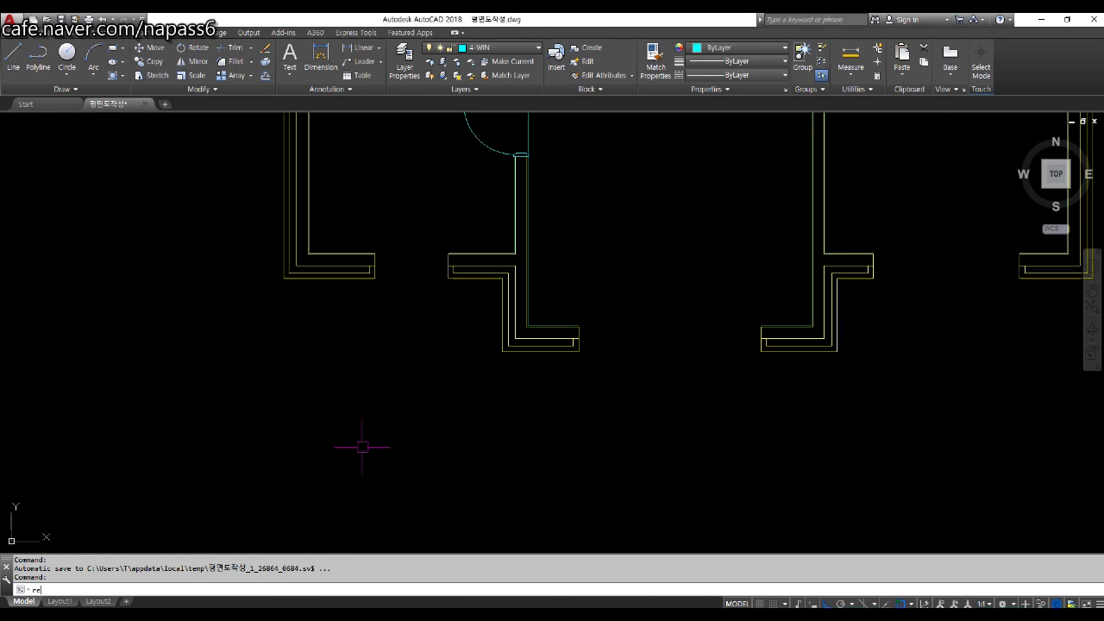
text(c)
key(Return)
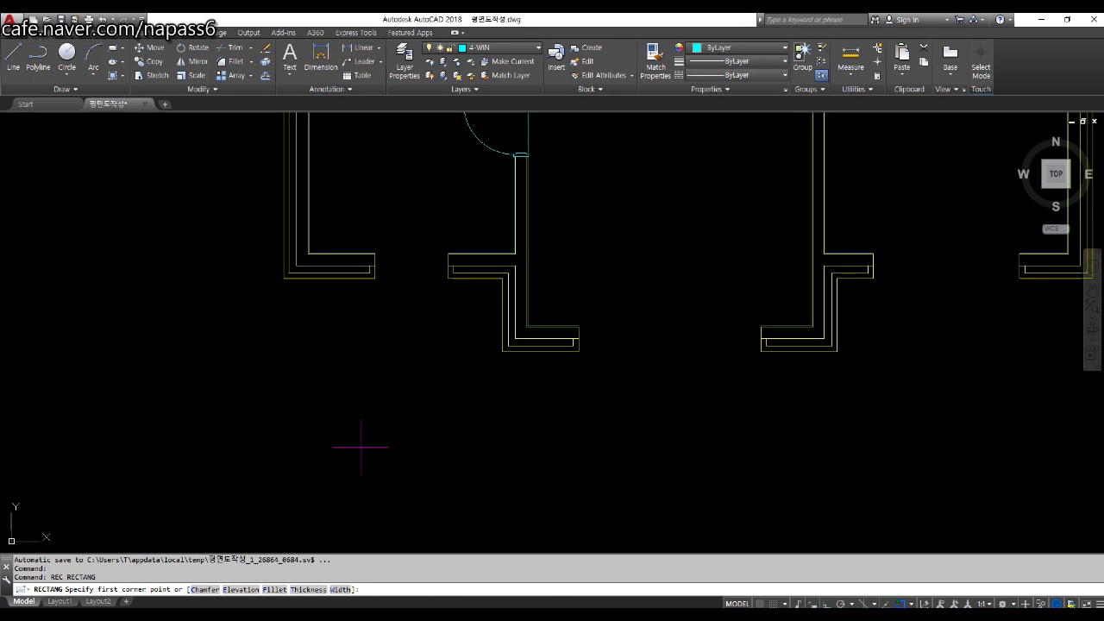
click(293, 455)
text(@50,1)
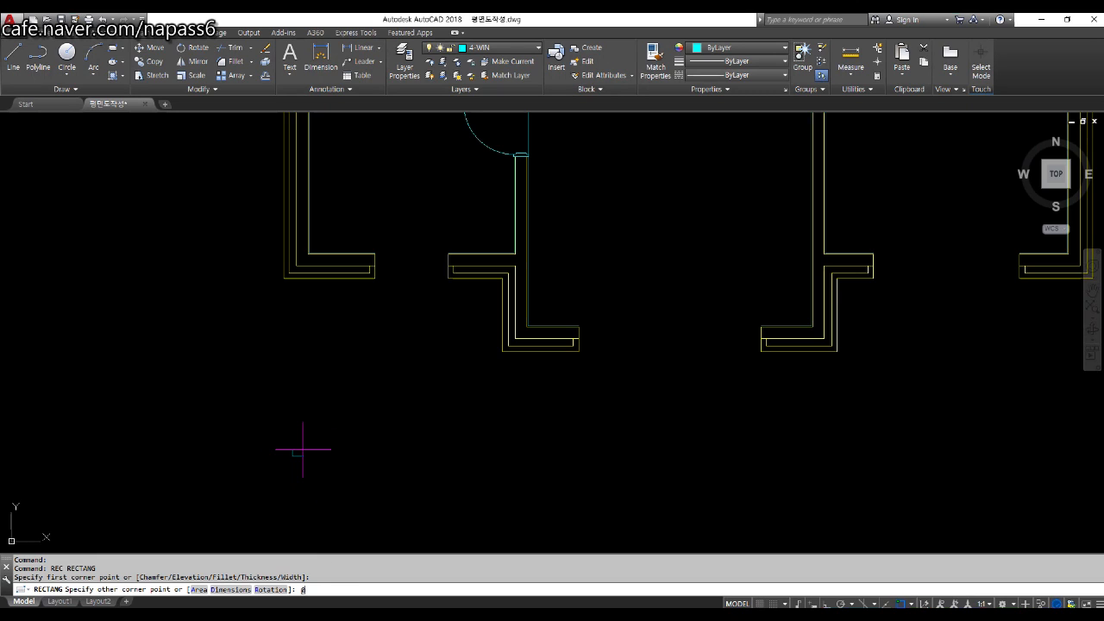
text(50)
key(Return)
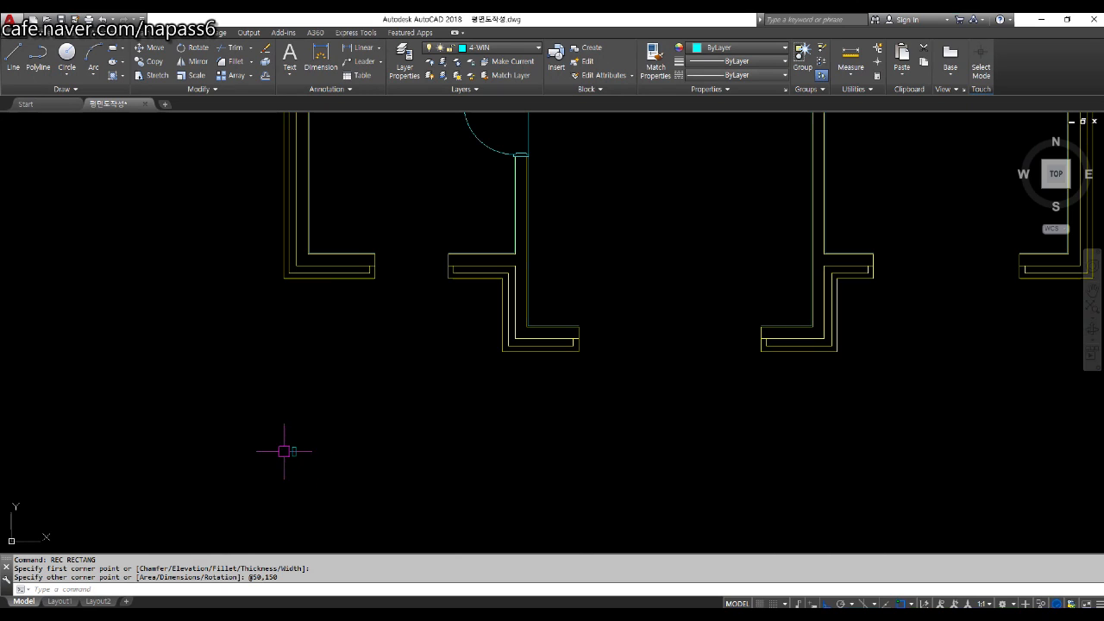
Step: Draw a 1200 long horizontal line to the right from the rectangle's upper left corner
scroll(287, 444, up, 3)
scroll(319, 486, up, 2)
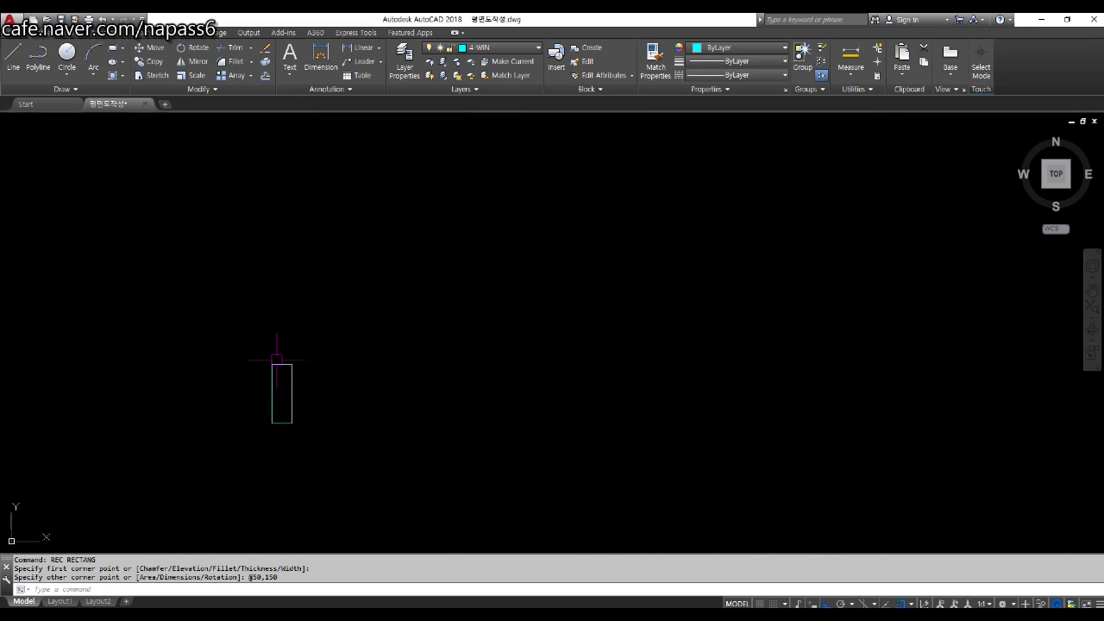
middle_drag(328, 414, 257, 399)
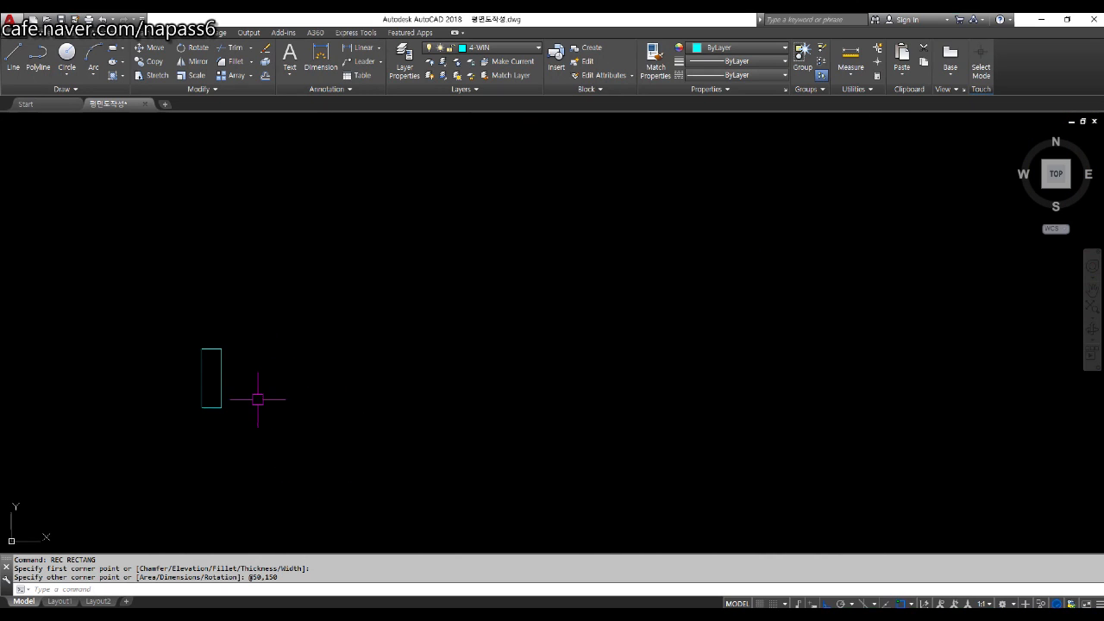
text(l)
key(Return)
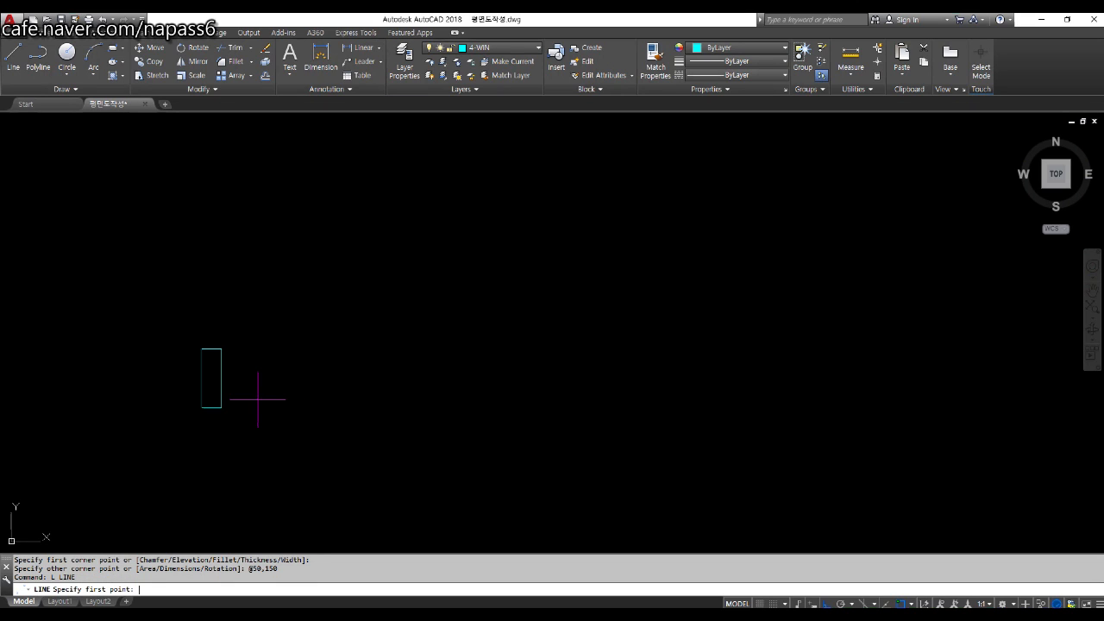
click(201, 348)
scroll(451, 354, down, 5)
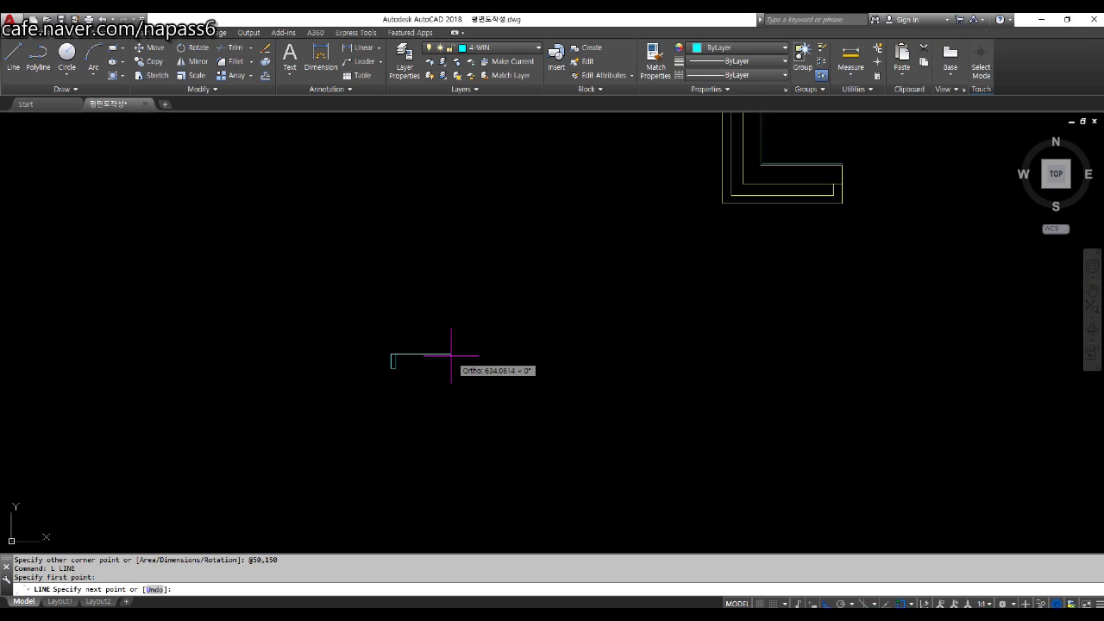
text(1200)
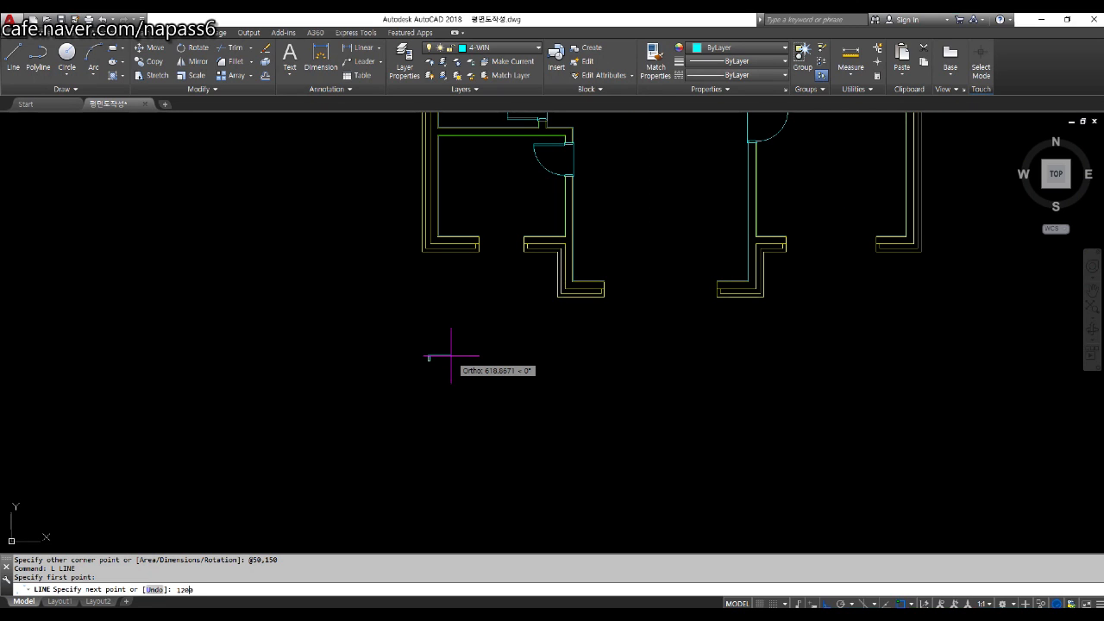
key(Return)
key(Return)
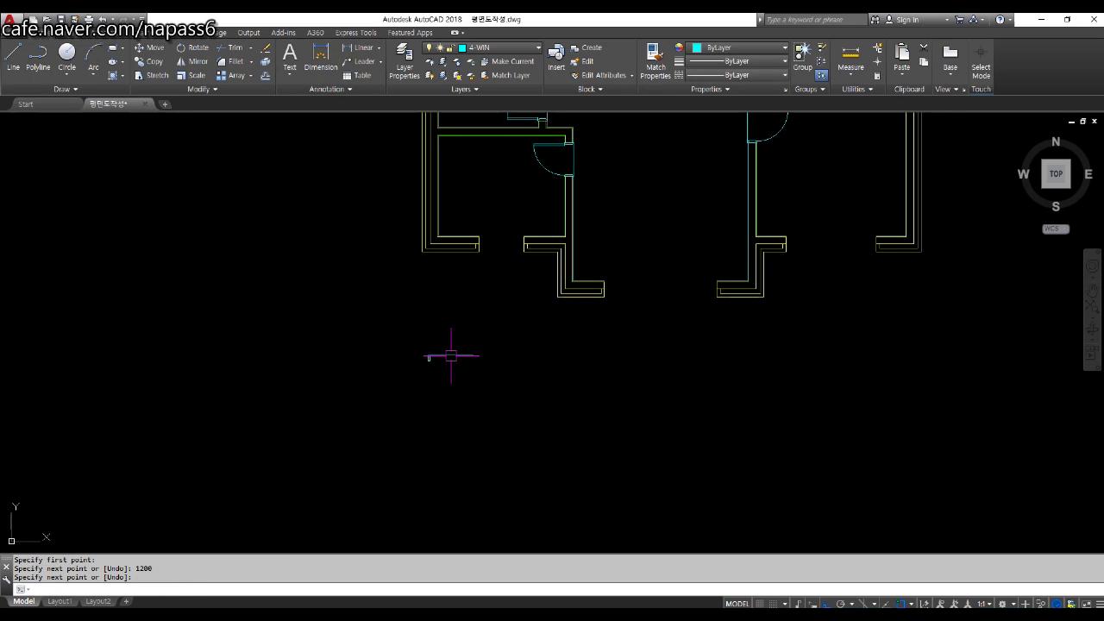
Step: Measure the width of the lower left room's window opening between its outer wall corners
scroll(451, 352, up, 3)
middle_drag(541, 281, 438, 480)
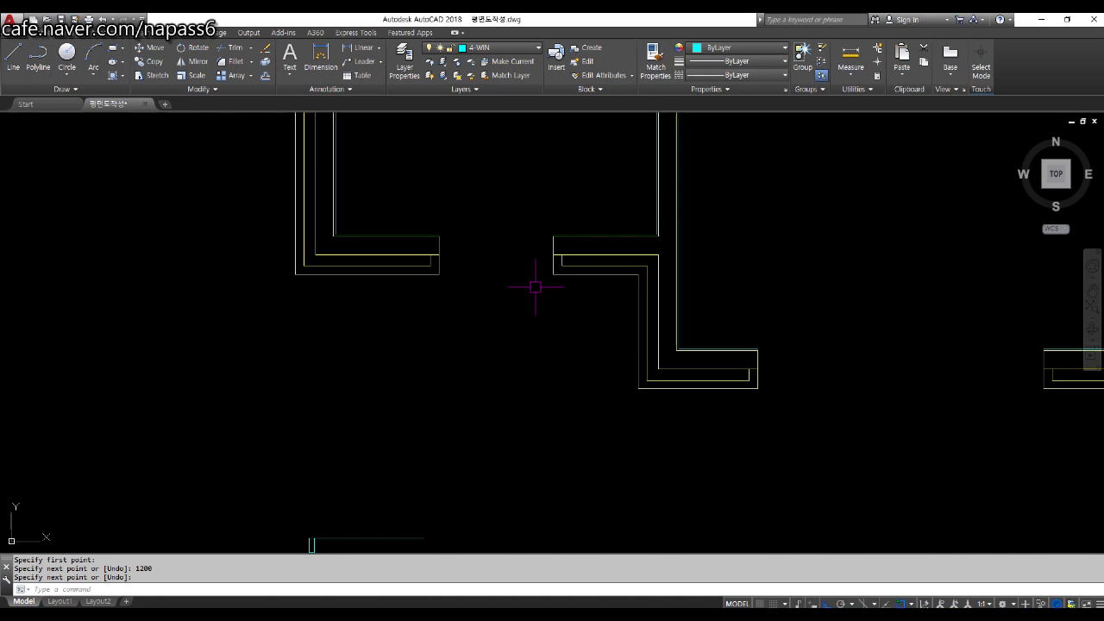
text(di)
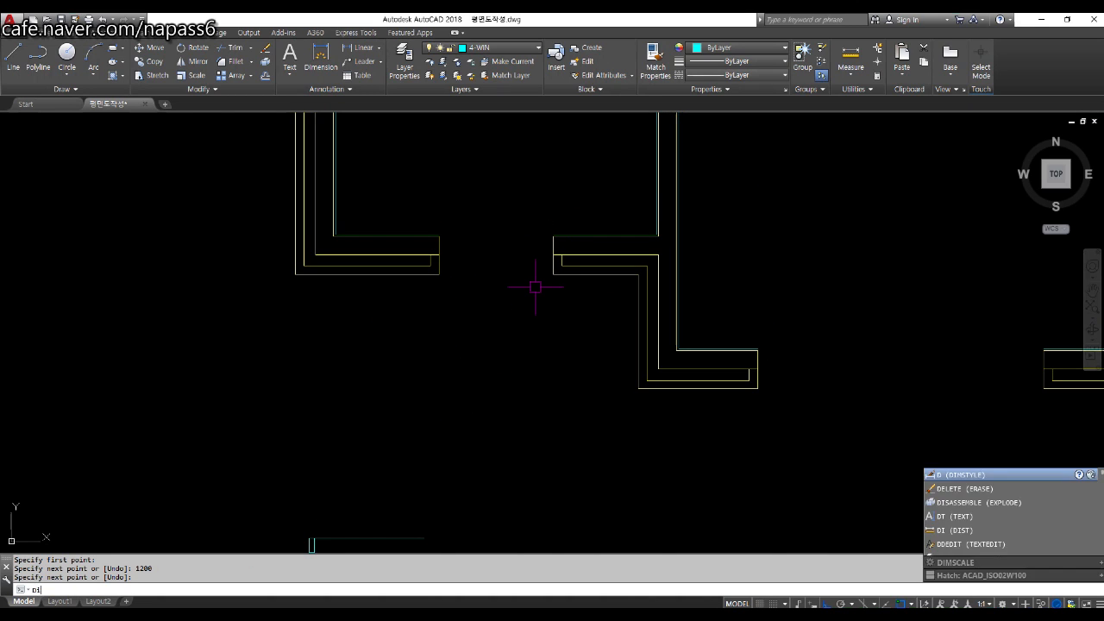
key(Return)
scroll(479, 264, up, 4)
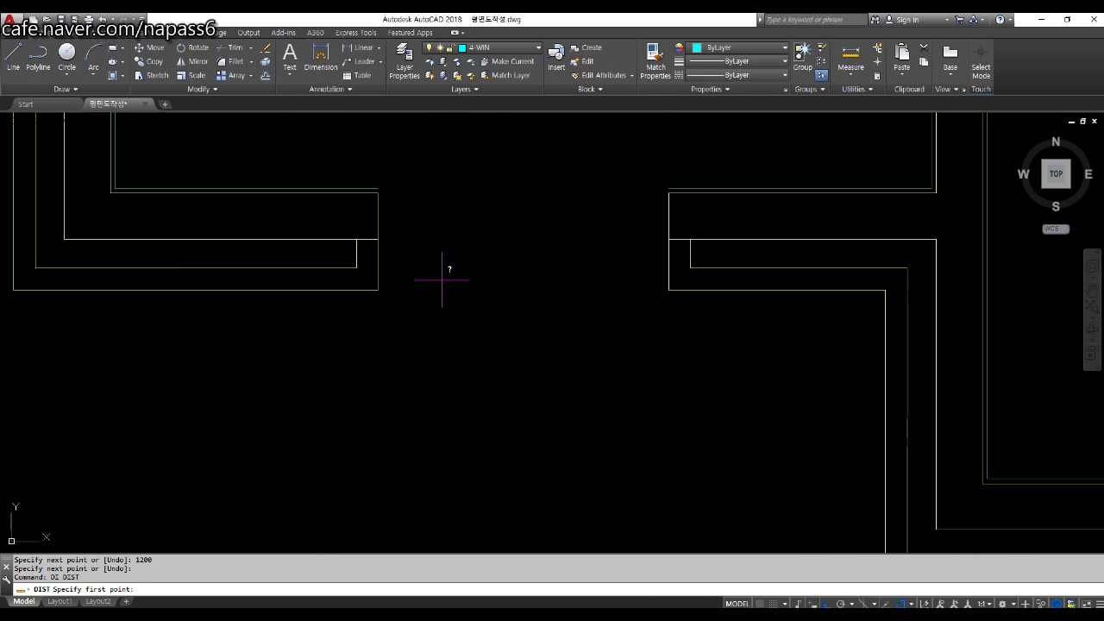
click(378, 290)
click(669, 290)
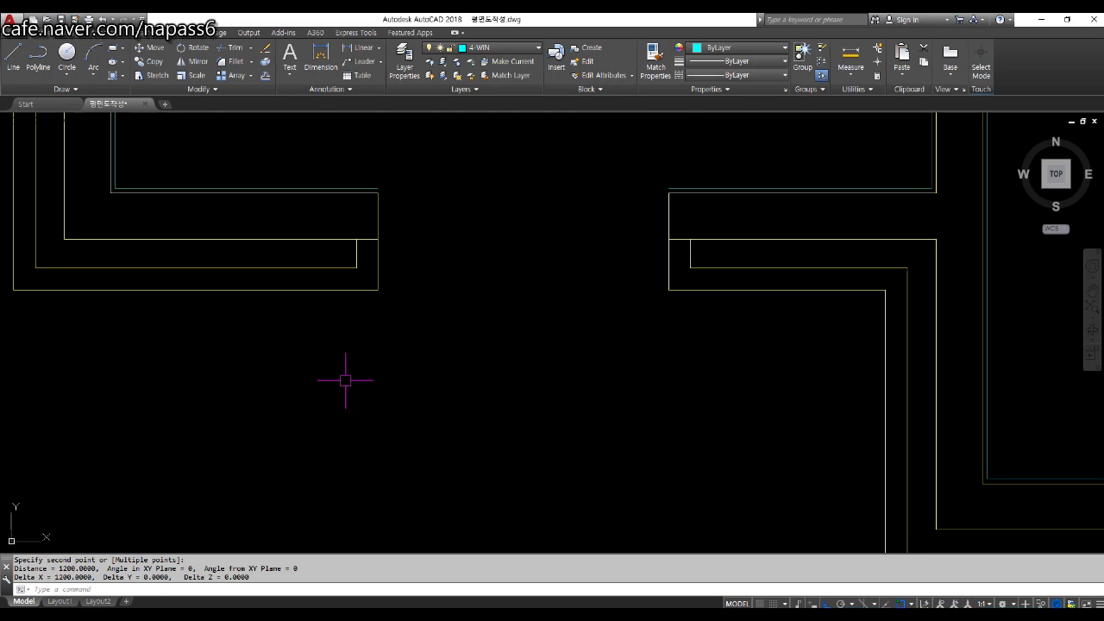
scroll(380, 354, down, 3)
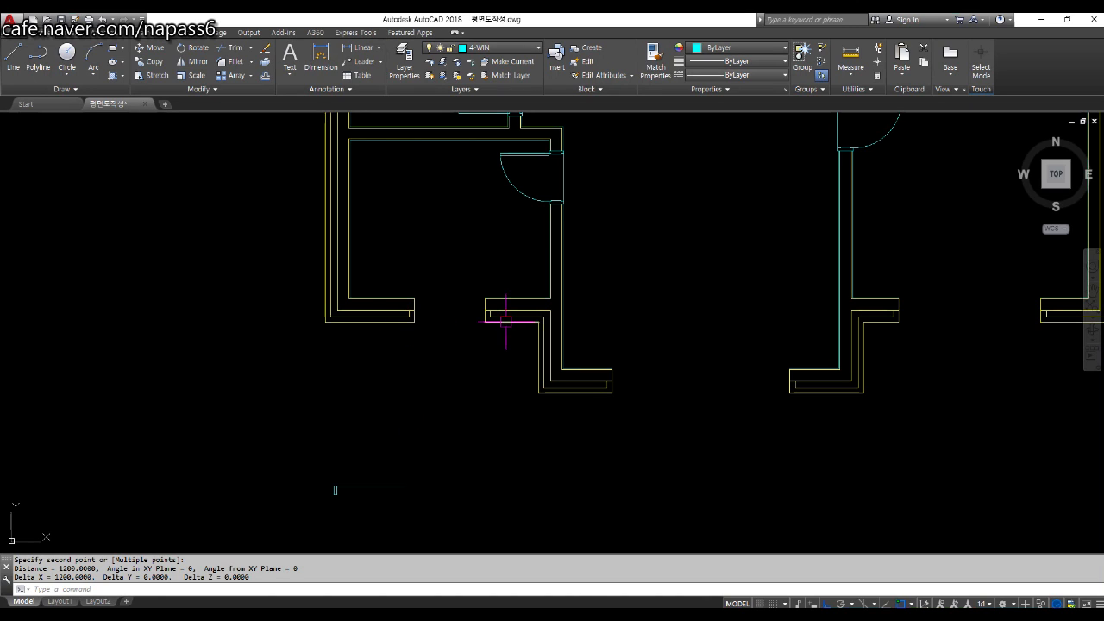
middle_drag(404, 479, 367, 411)
scroll(302, 422, up, 8)
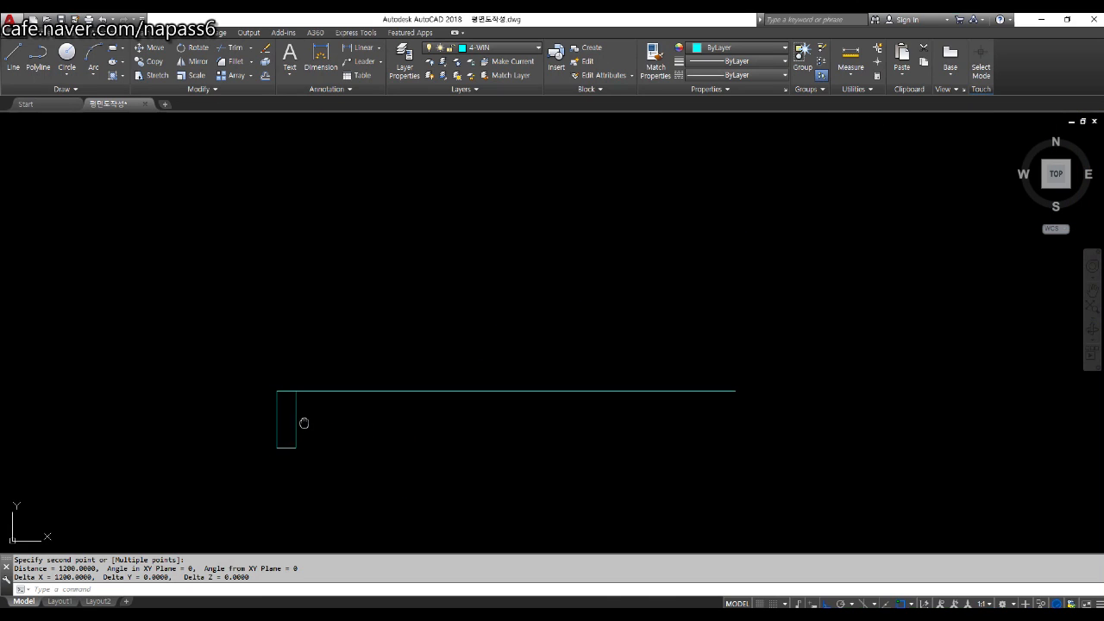
middle_drag(303, 421, 271, 402)
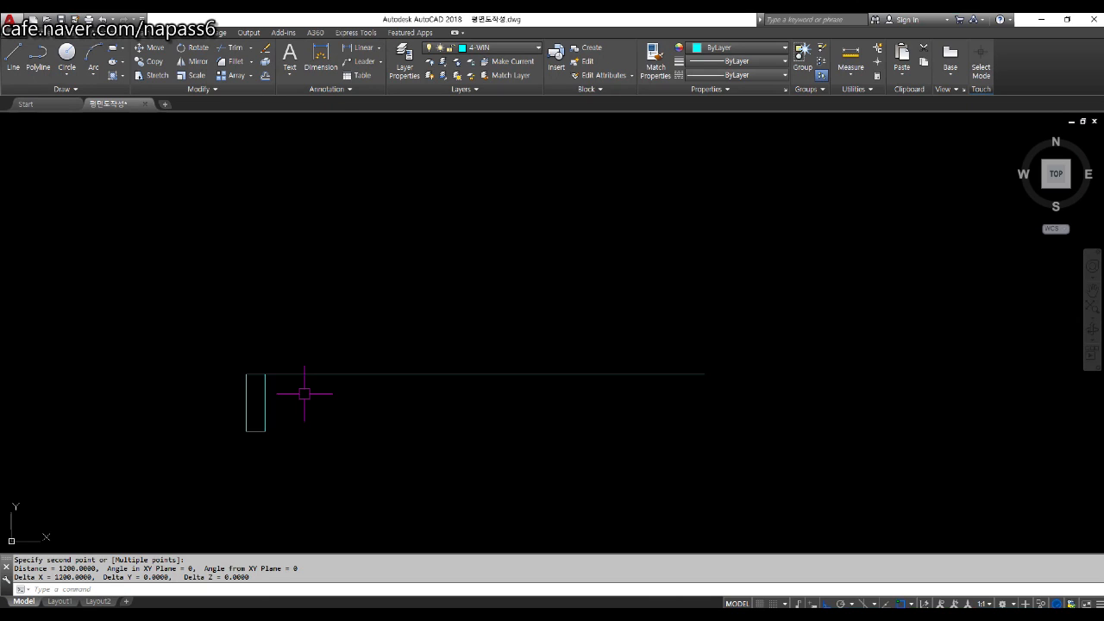
Step: Mirror the left 50 by 150 rectangle about a vertical axis through the 1200 line's midpoint, keeping the original
text(MI)
key(Return)
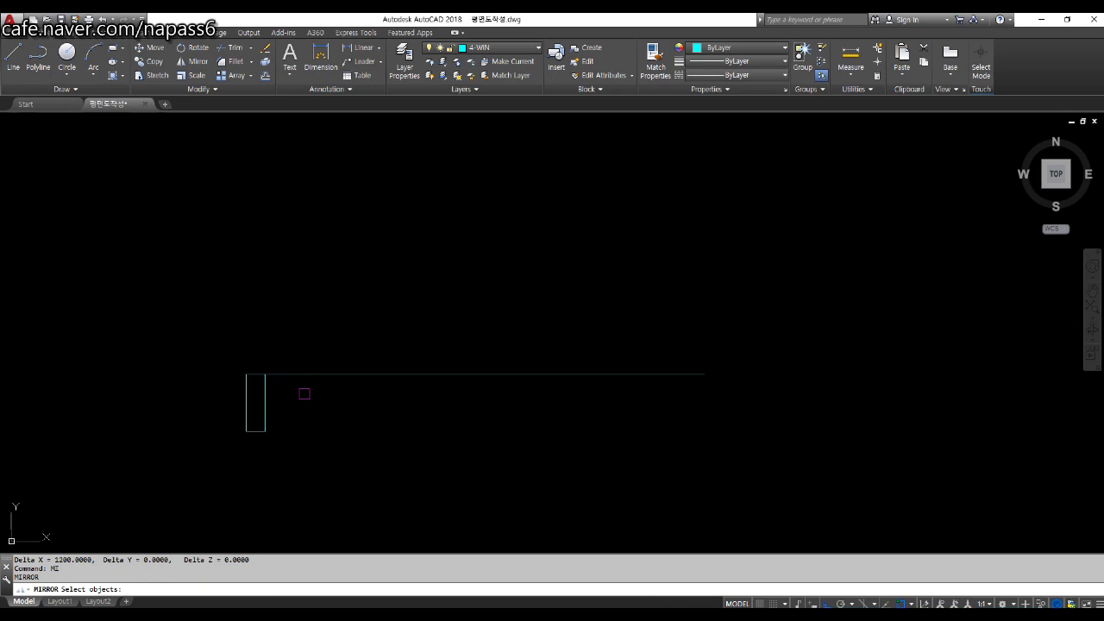
middle_drag(270, 387, 226, 353)
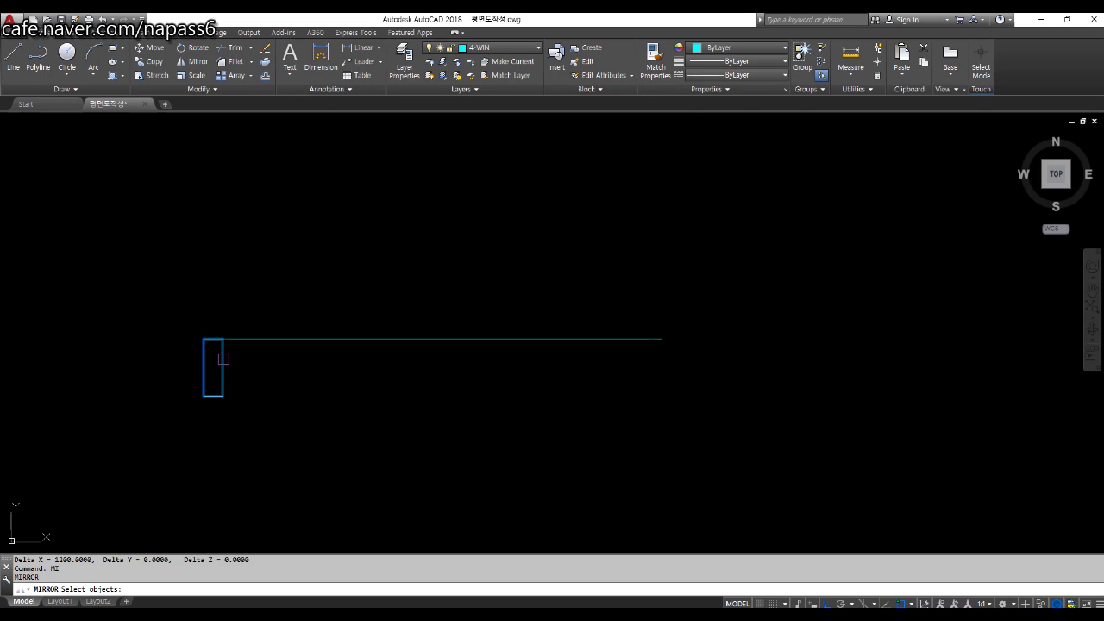
click(223, 359)
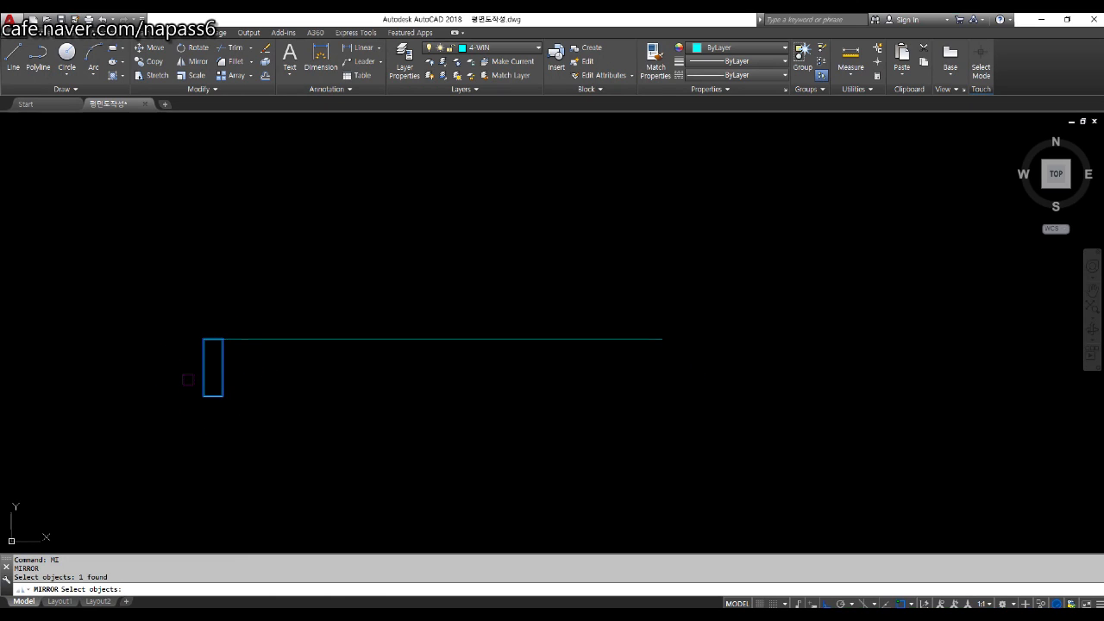
key(Return)
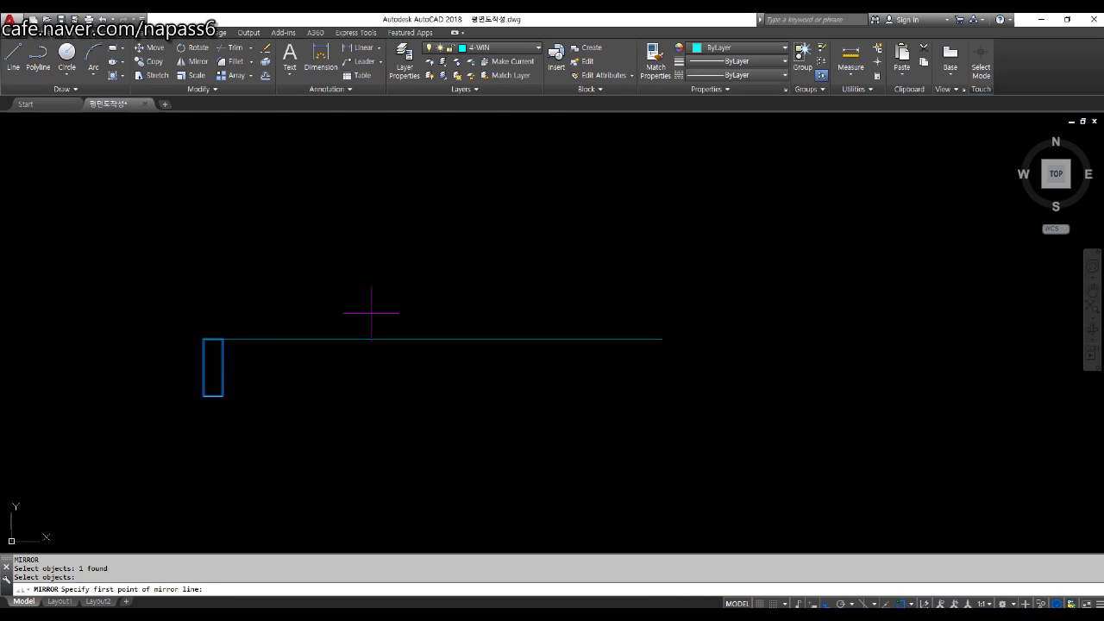
click(432, 339)
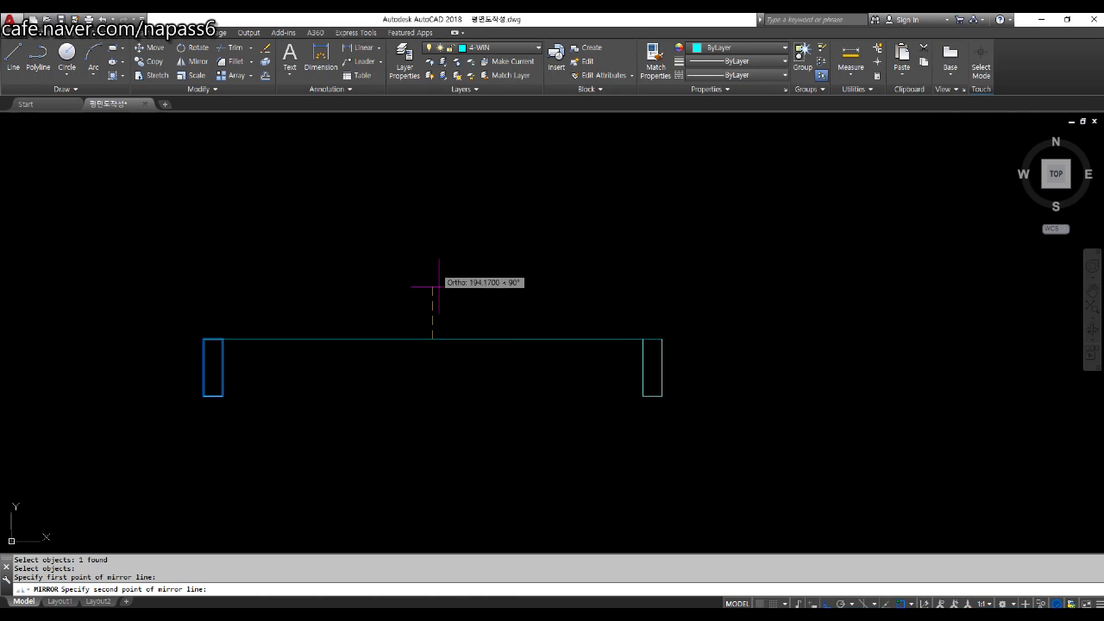
click(456, 512)
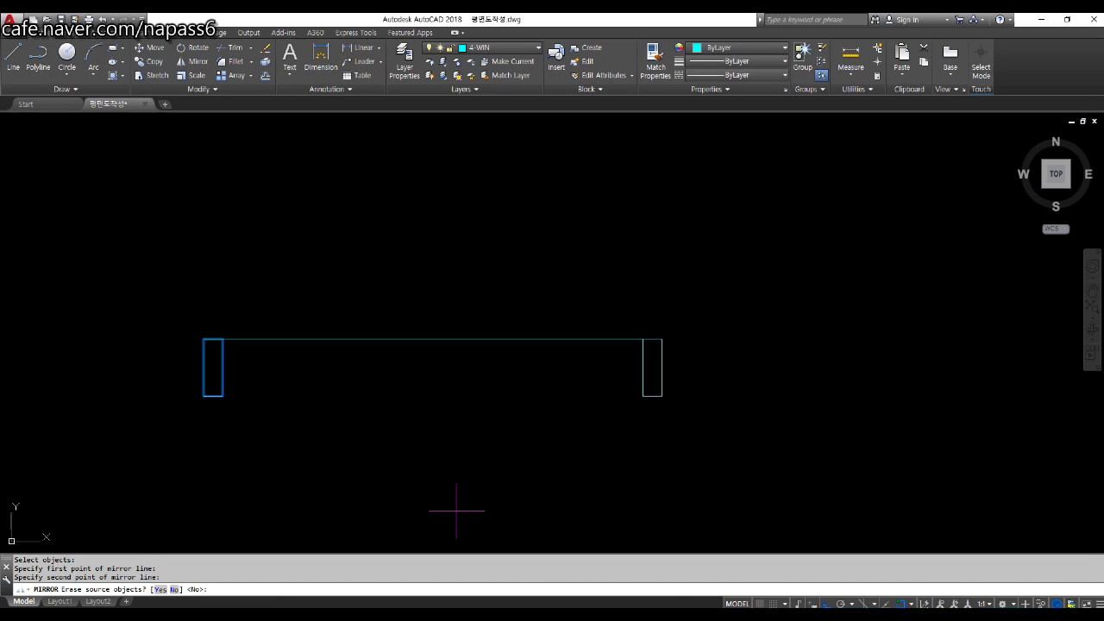
key(Return)
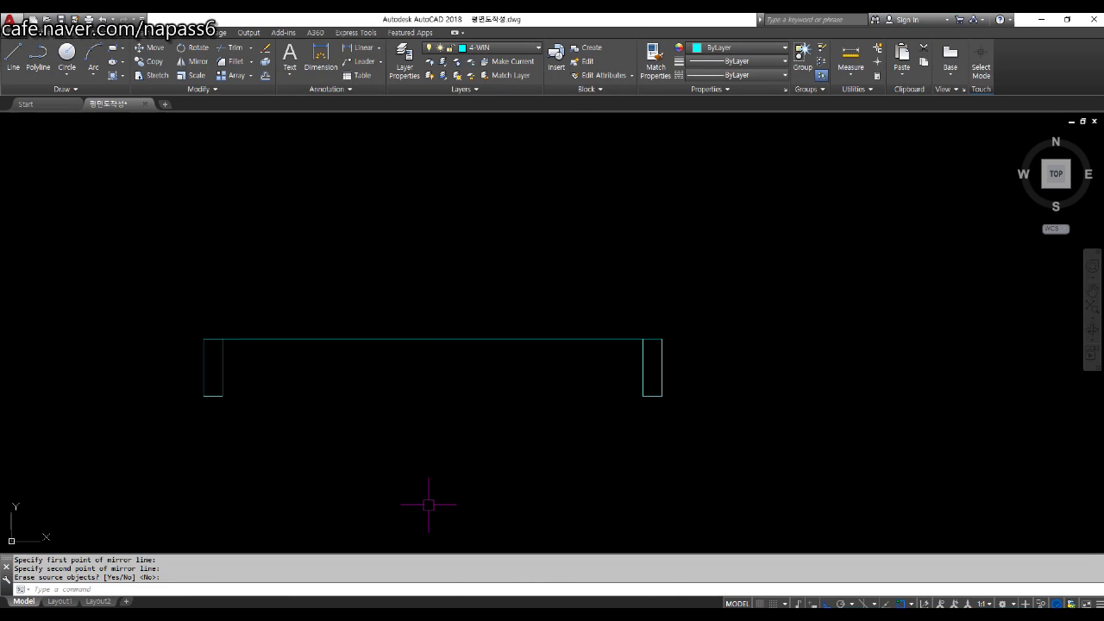
Step: Draw a vertical centre line straight down from the 1200 line's midpoint to well below the frame rectangles
text(l)
key(Return)
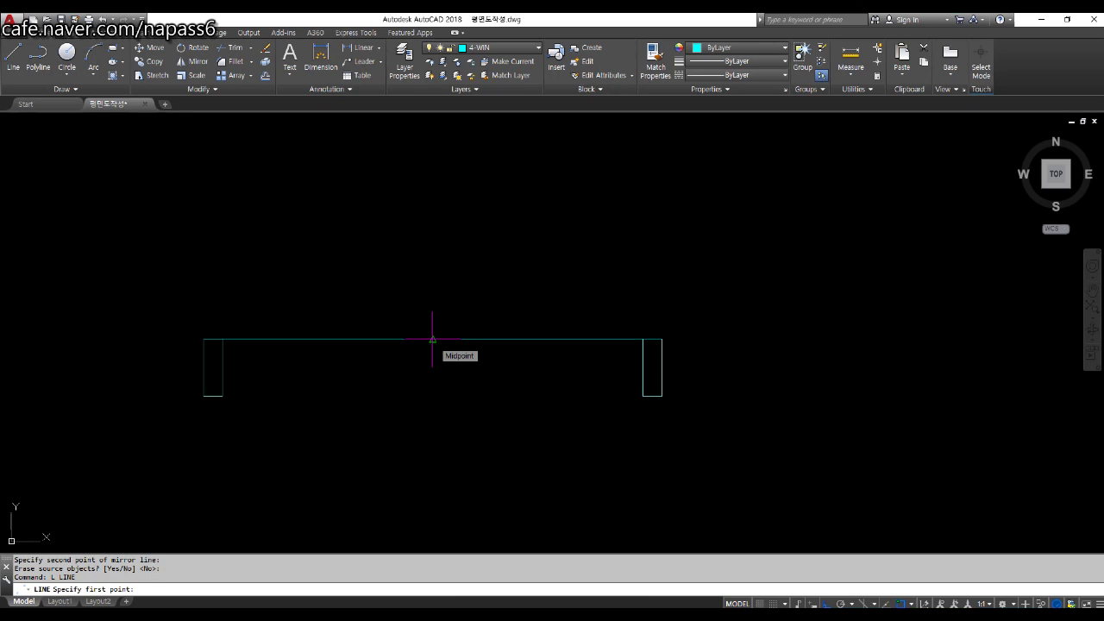
click(432, 339)
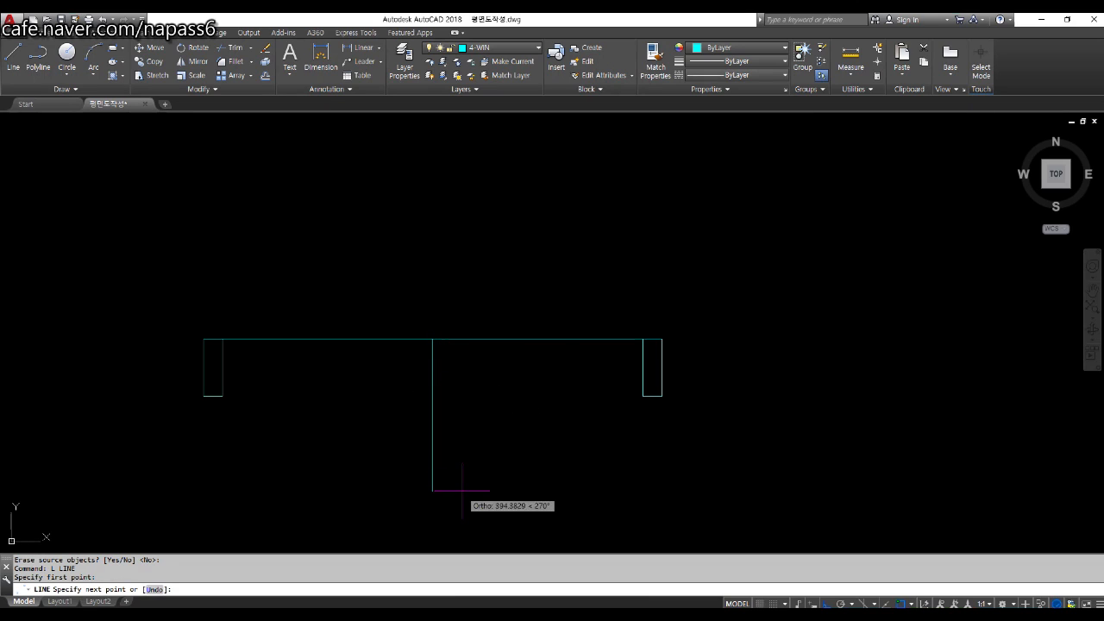
click(458, 515)
key(Return)
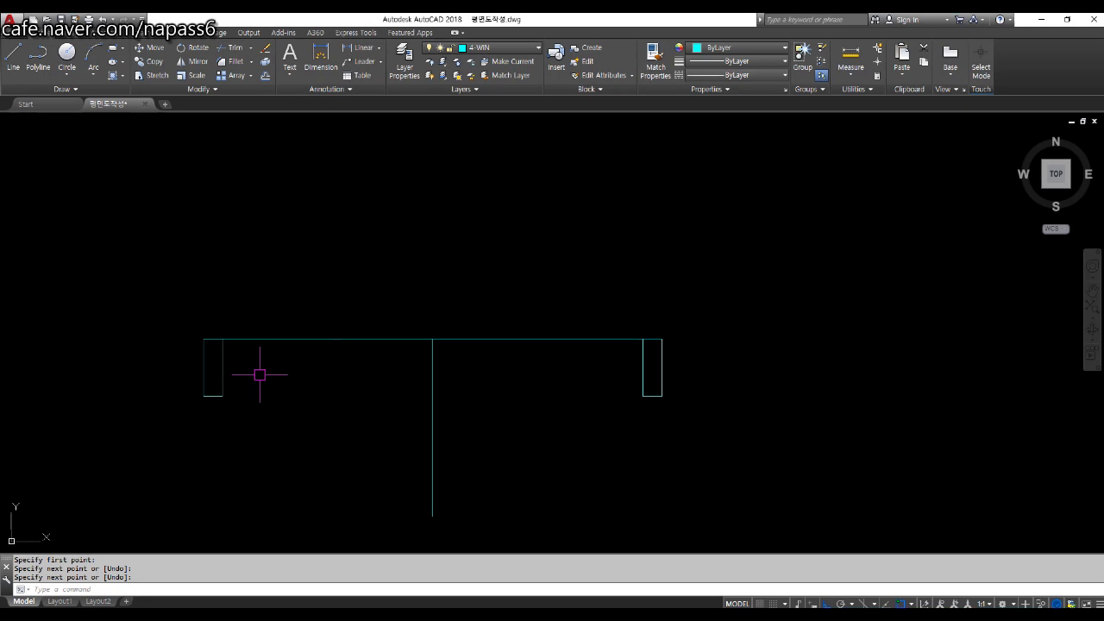
Step: Draw an 80 by 50 rectangle up and to the right from the midpoint of the left frame's inner side
text(rec)
key(Return)
scroll(214, 399, up, 2)
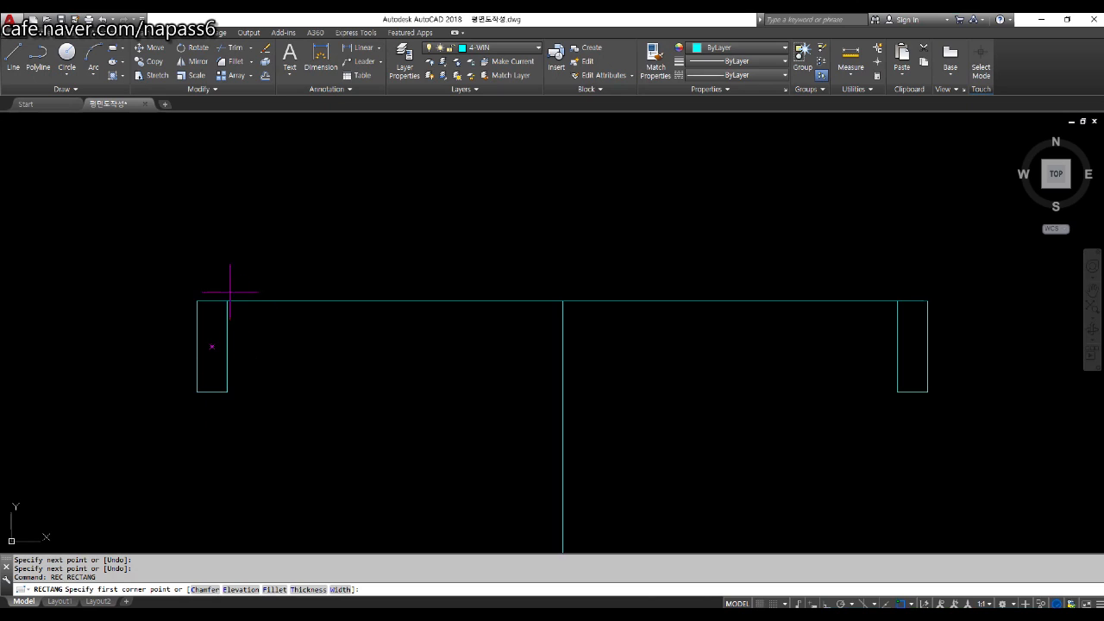
click(227, 346)
text(@)
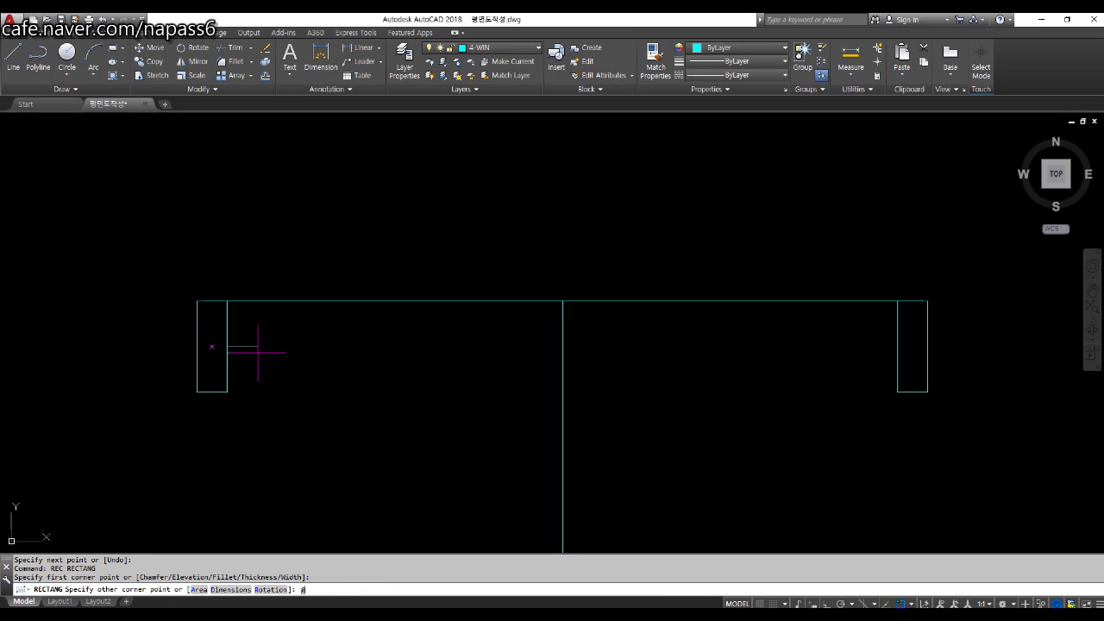
text(80,50)
key(Return)
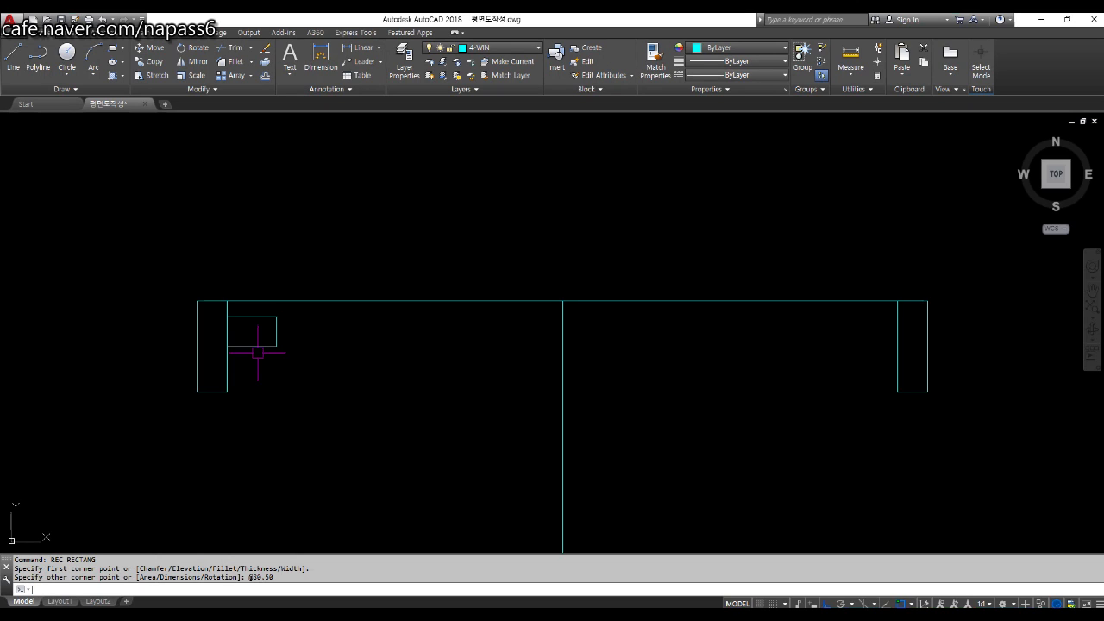
Step: Copy the 80 by 50 rectangle by its lower edge midpoint onto the vertical centre line at the same height
text(co)
key(Return)
scroll(244, 356, up, 4)
click(260, 338)
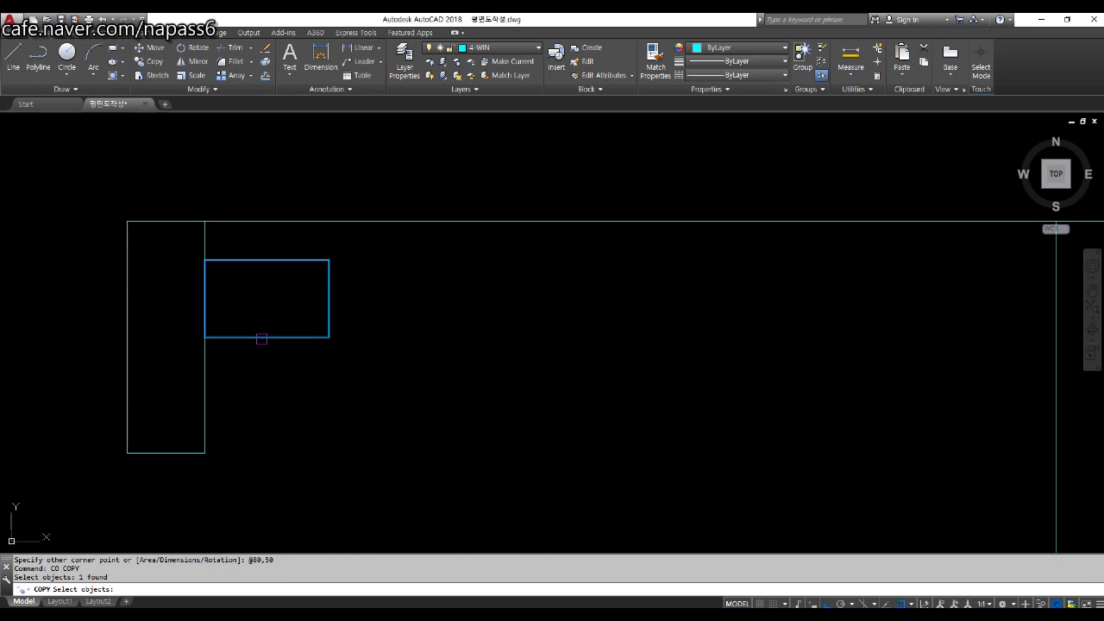
scroll(236, 306, down, 4)
key(Return)
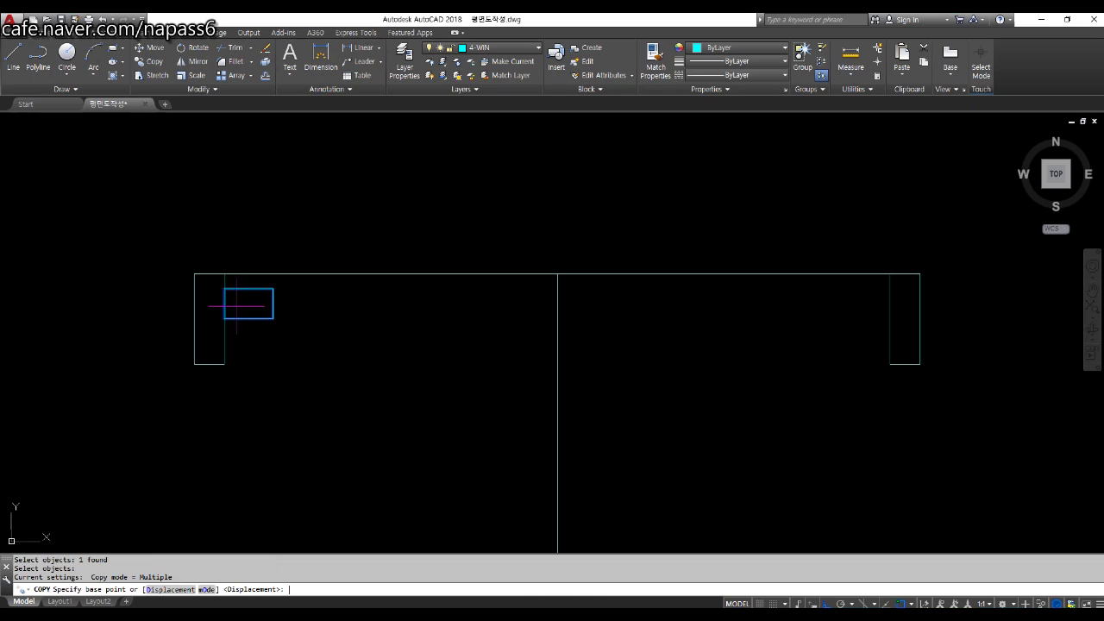
scroll(268, 336, up, 2)
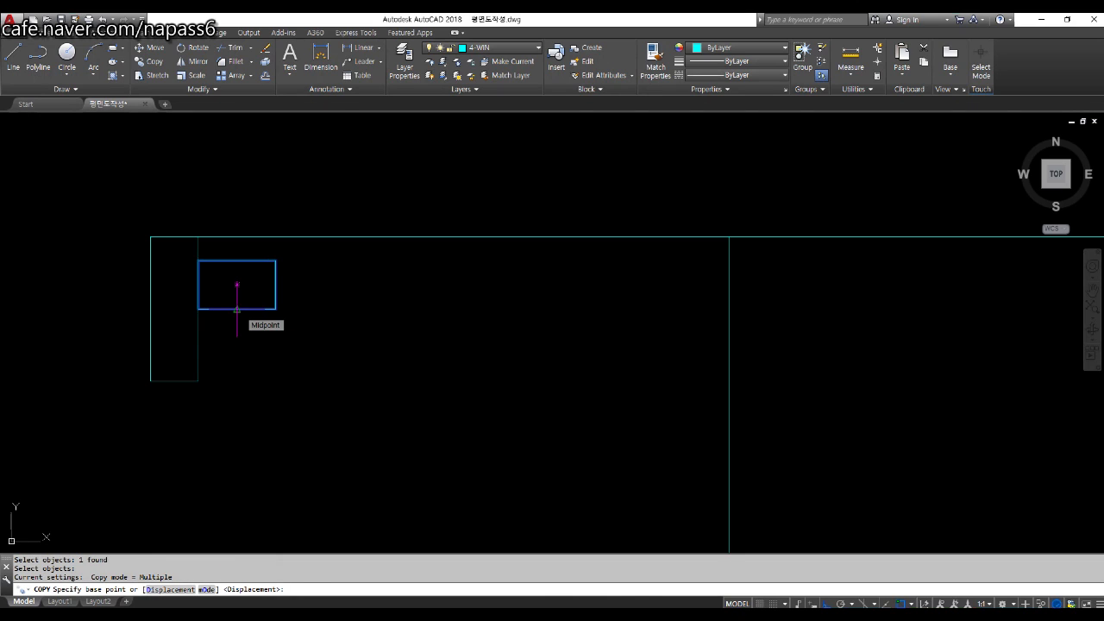
click(238, 309)
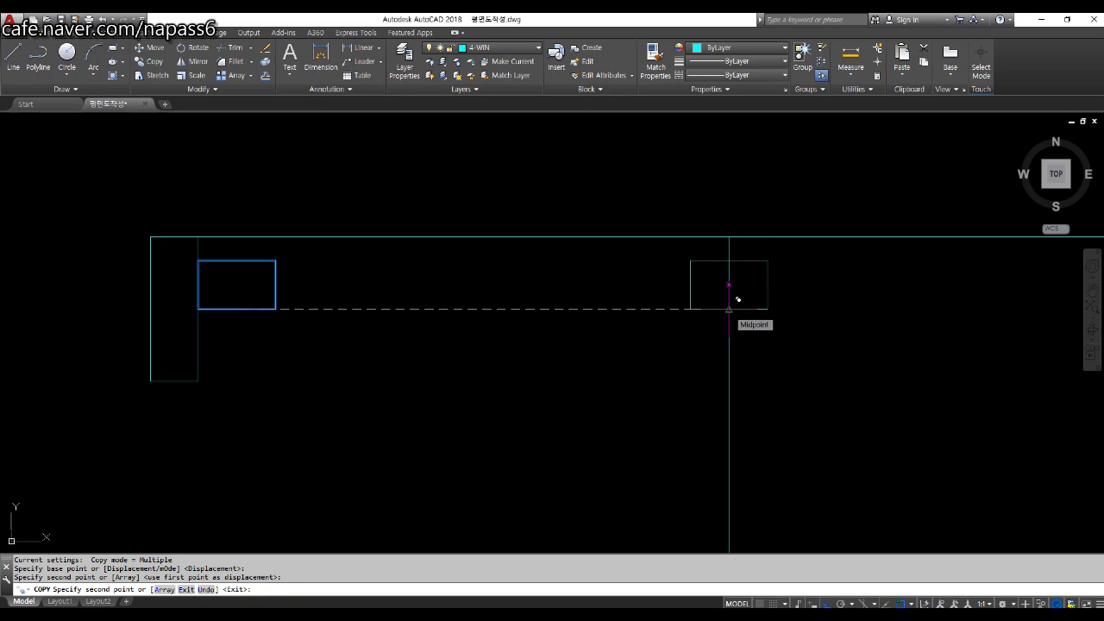
click(729, 309)
scroll(763, 374, down, 1)
middle_drag(828, 420, 553, 399)
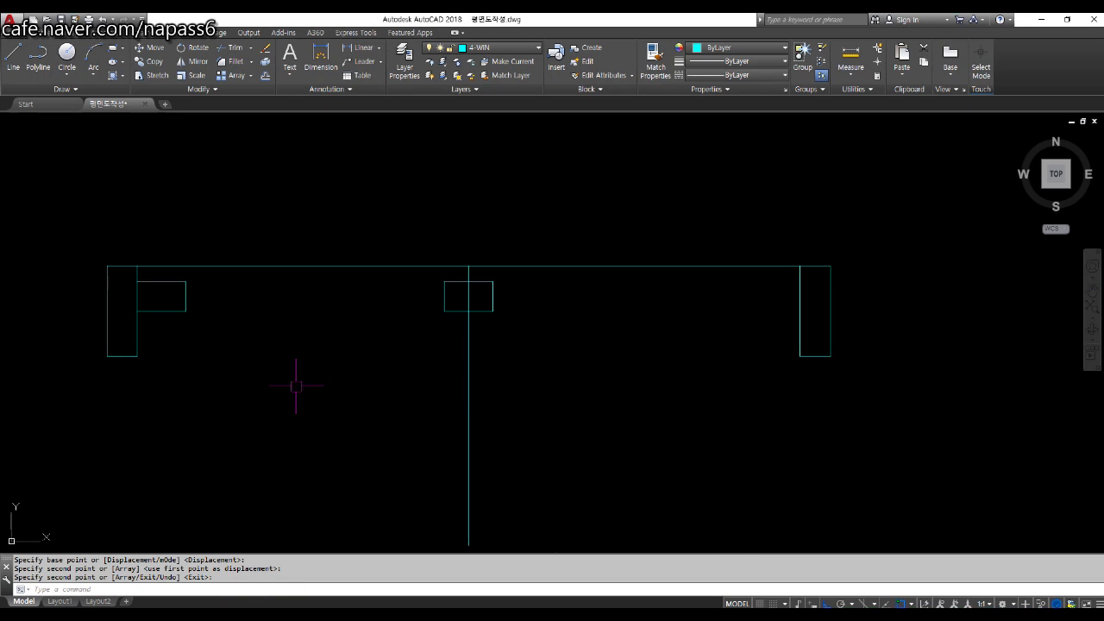
key(Return)
Step: Draw two horizontal lines joining the facing upper corners and the facing lower corners of the two 80 by 50 rectangles
text(l)
key(Return)
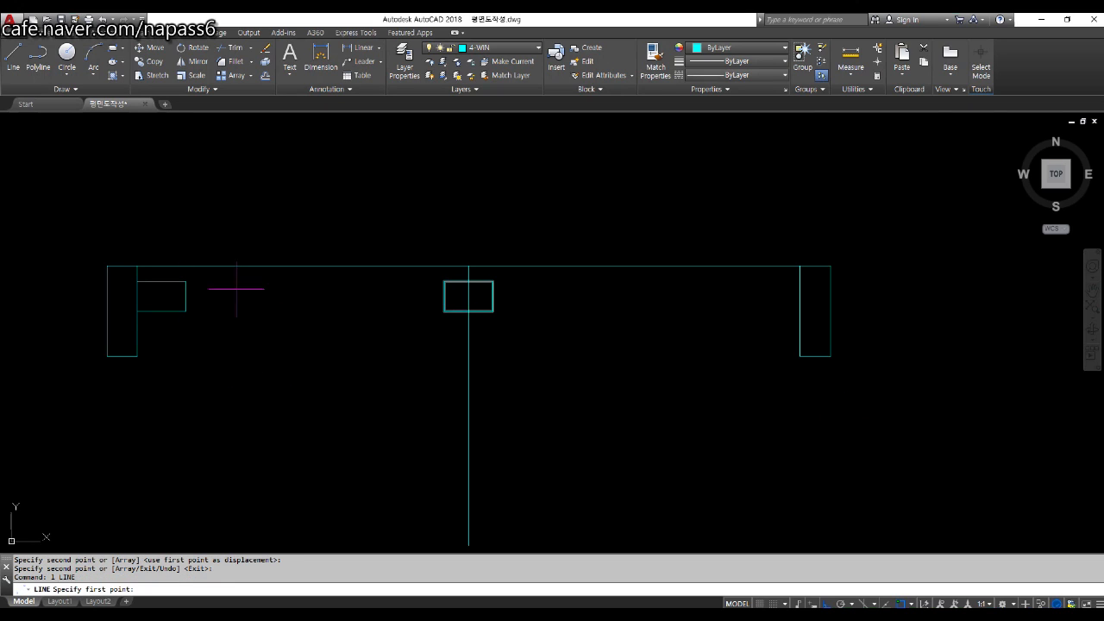
click(186, 282)
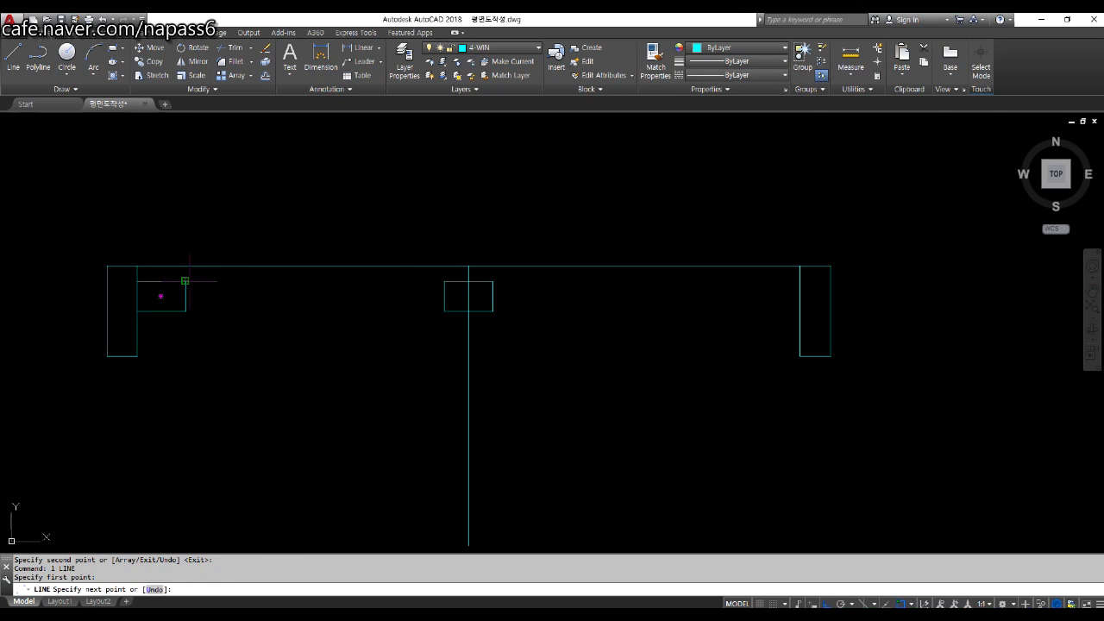
click(445, 282)
key(Return)
key(Return)
click(444, 311)
click(185, 311)
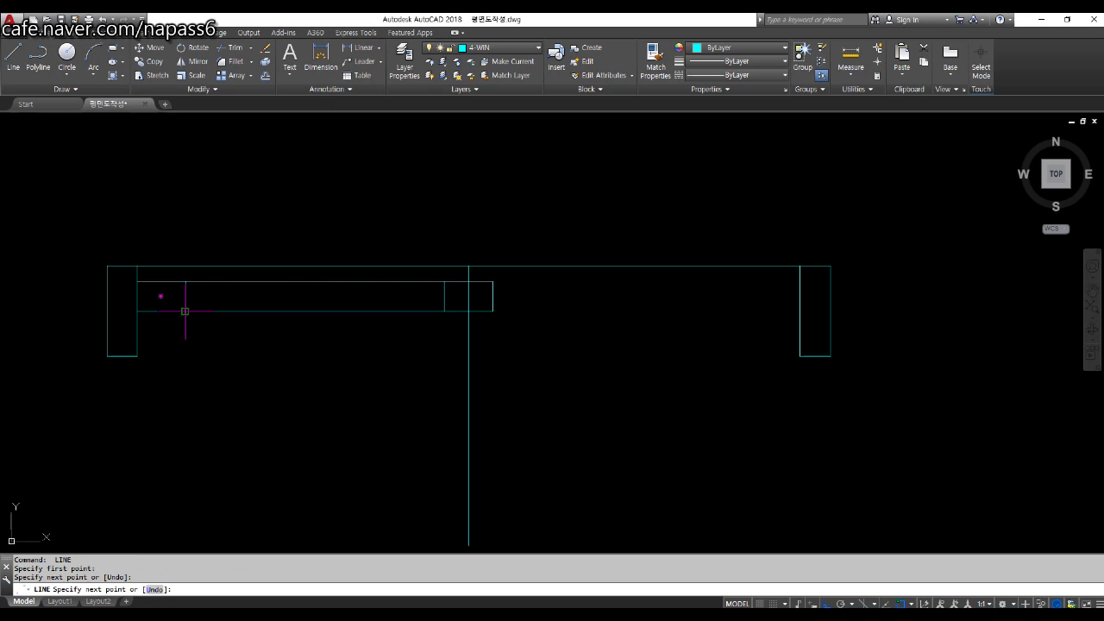
key(Return)
Step: Draw the glass line between the midpoints of the facing sides of the two 80 by 50 rectangles
key(Return)
click(186, 297)
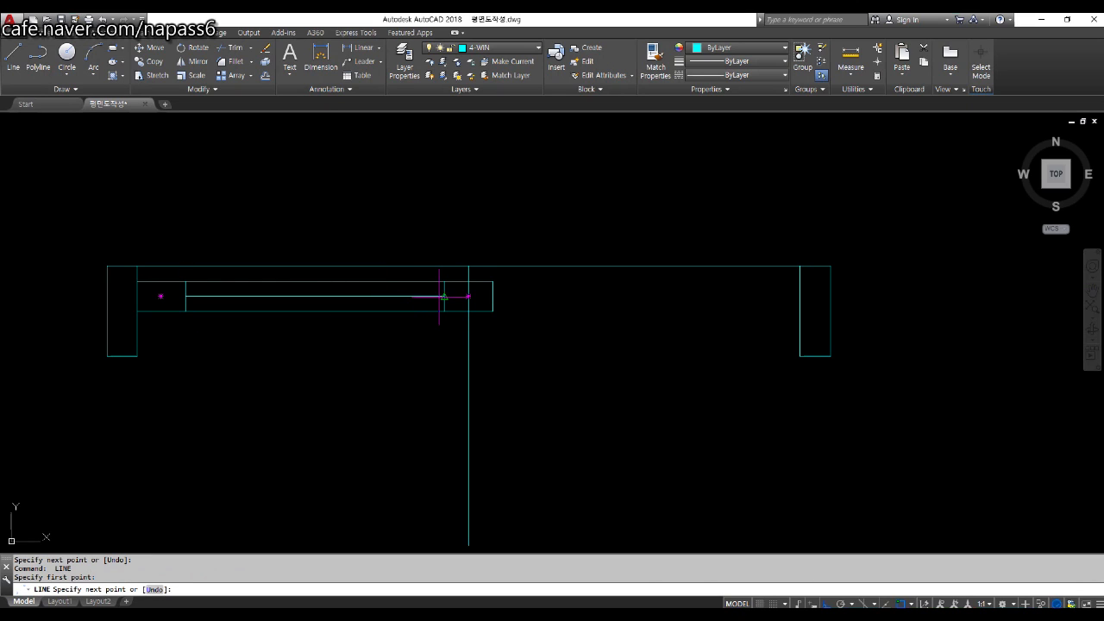
click(445, 297)
key(Return)
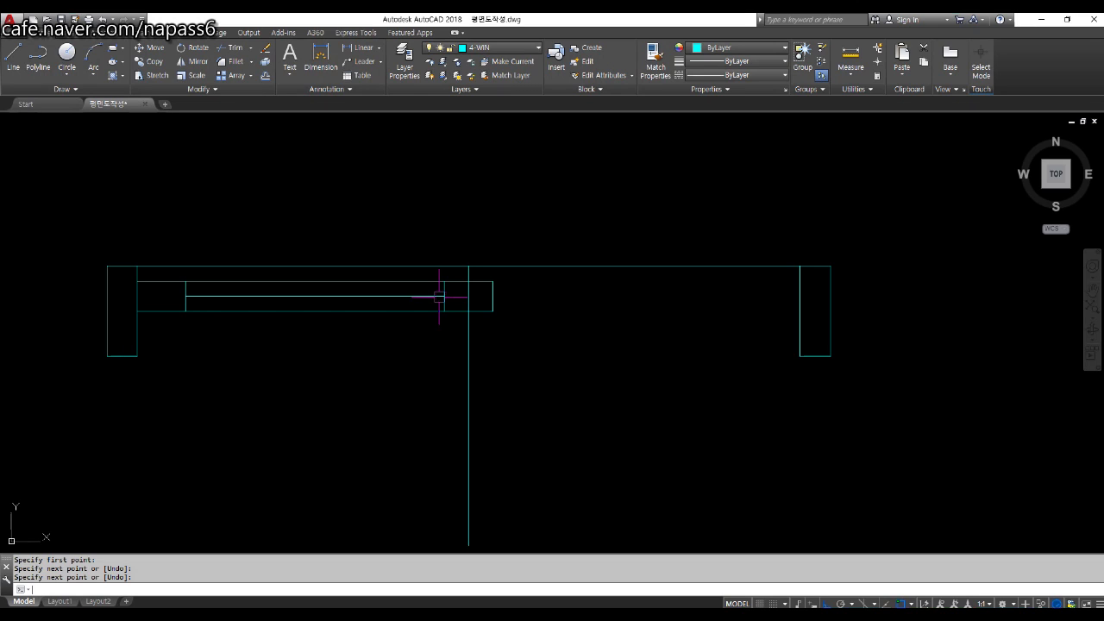
key(Return)
Step: Copy the whole left sash by its upper left corner to the lower left corner of its centre rectangle, with Ortho off for the placement
text(c)
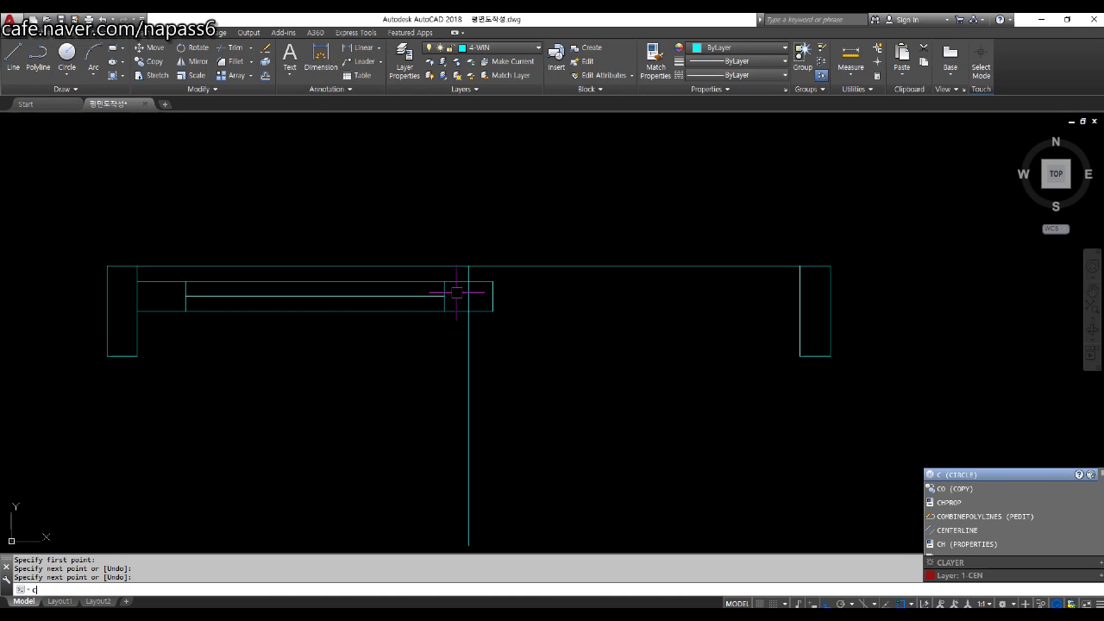
text(o)
key(Return)
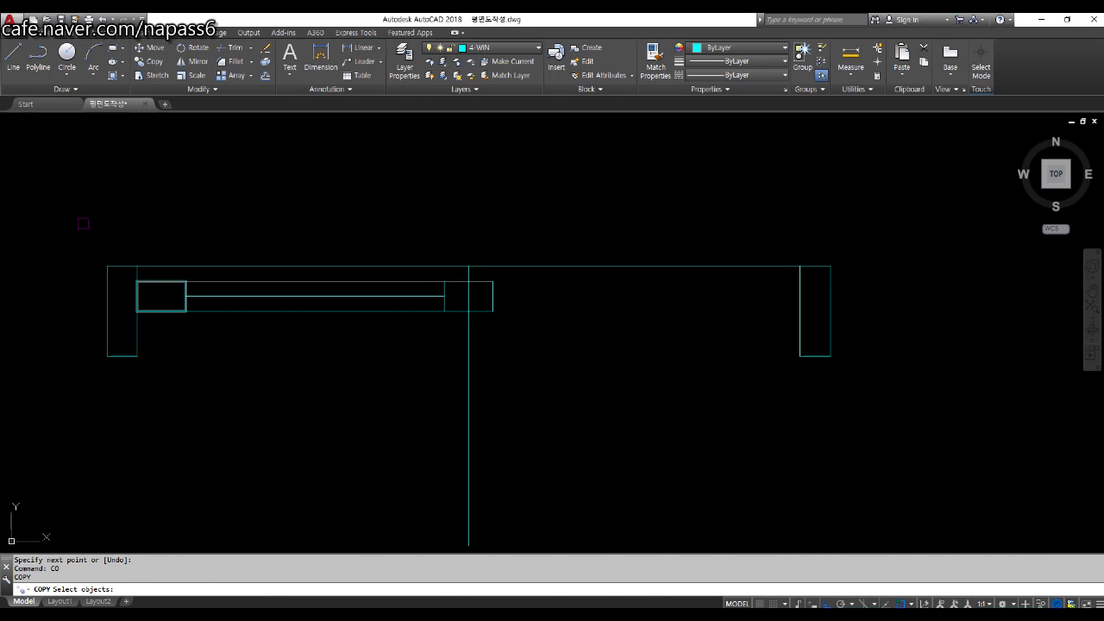
click(105, 212)
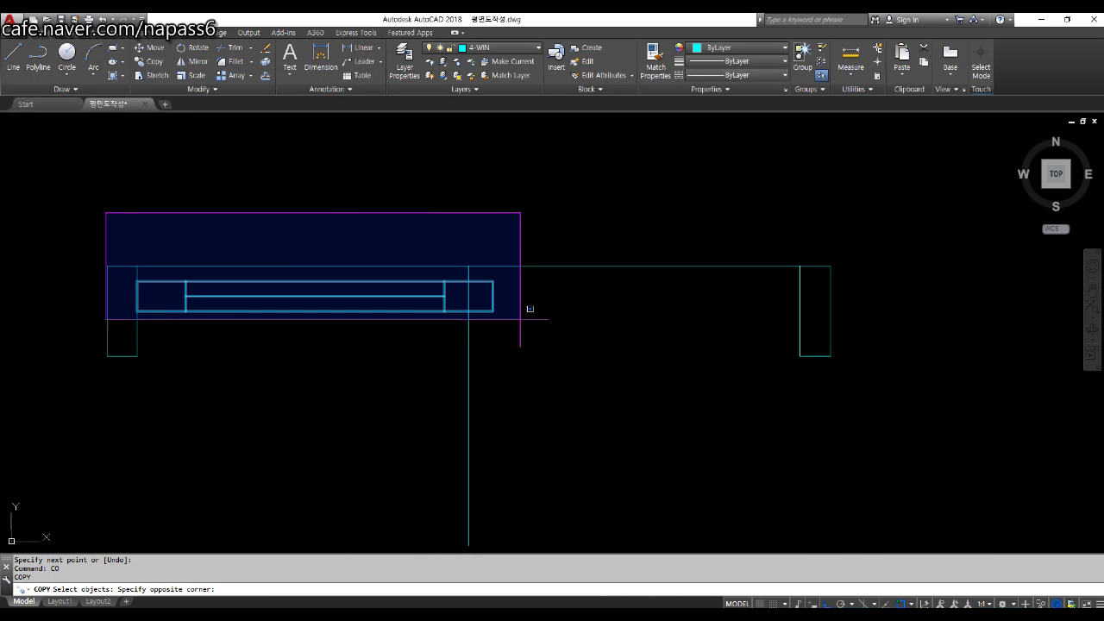
click(520, 319)
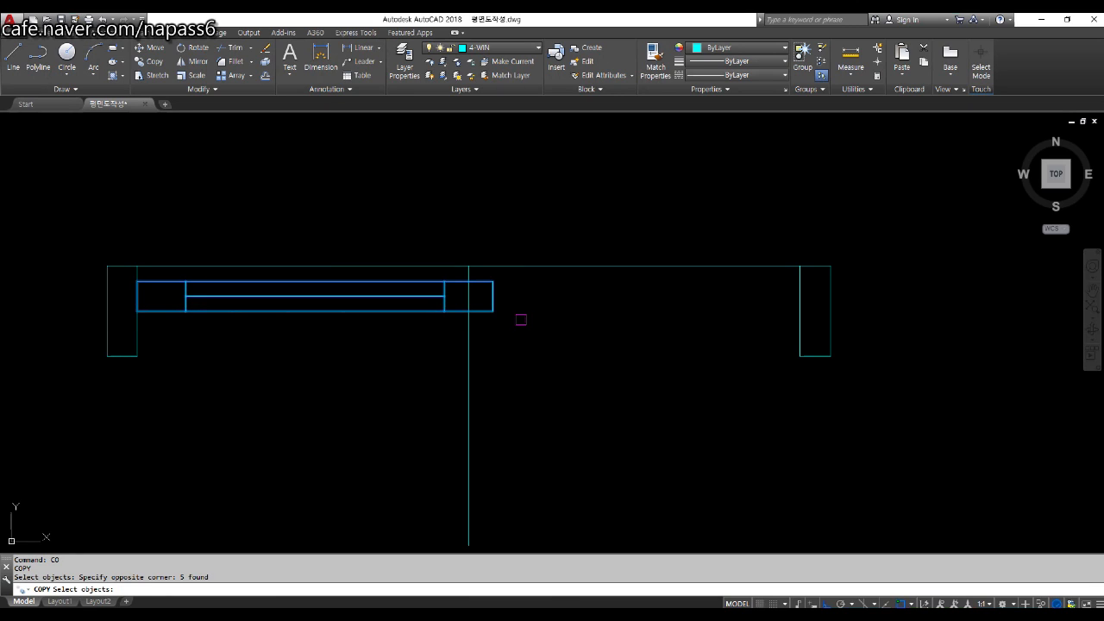
key(Return)
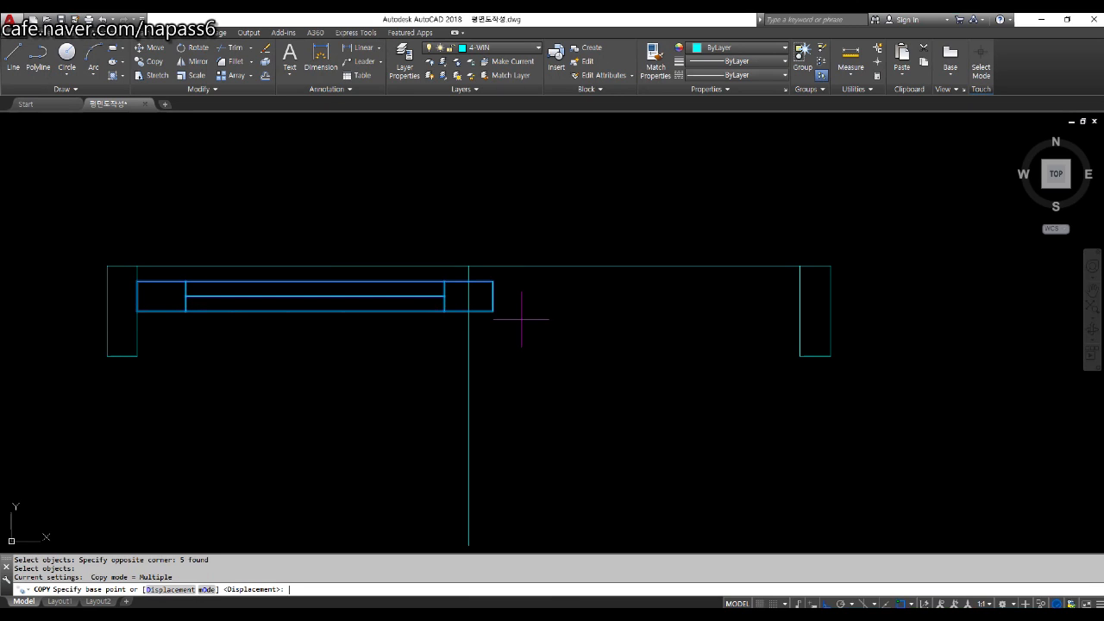
click(136, 280)
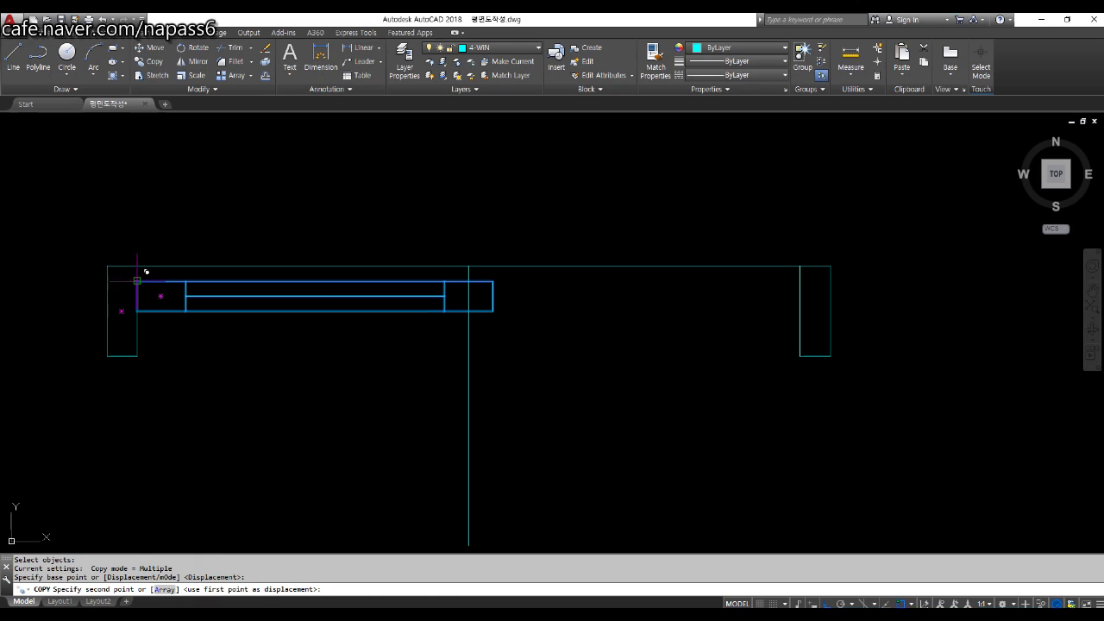
scroll(422, 314, up, 2)
key(F8)
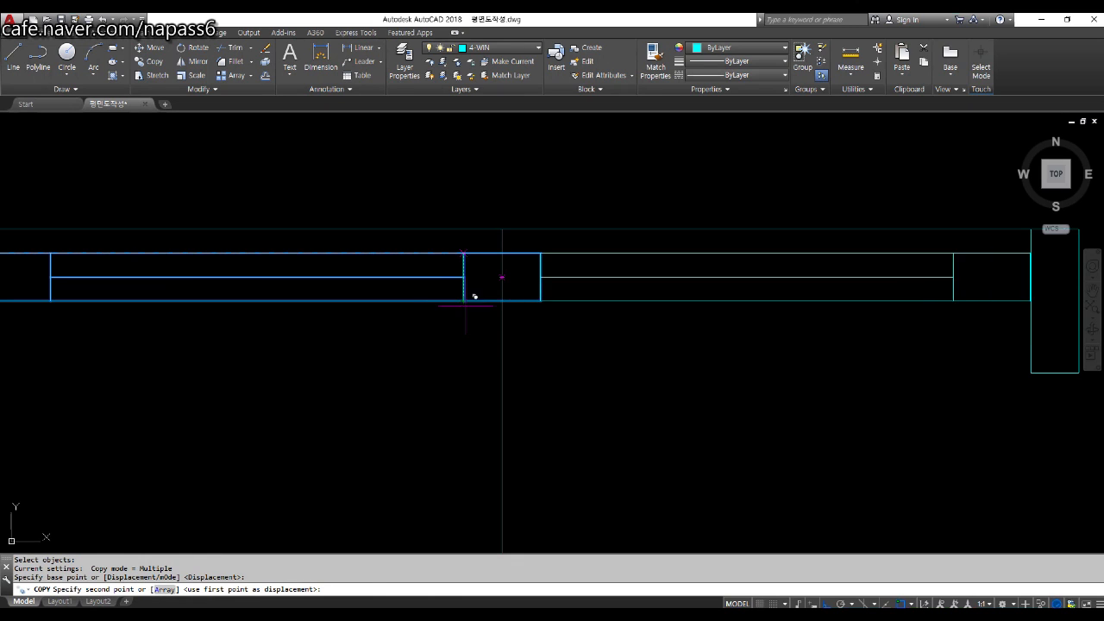
scroll(468, 285, up, 3)
scroll(468, 281, down, 2)
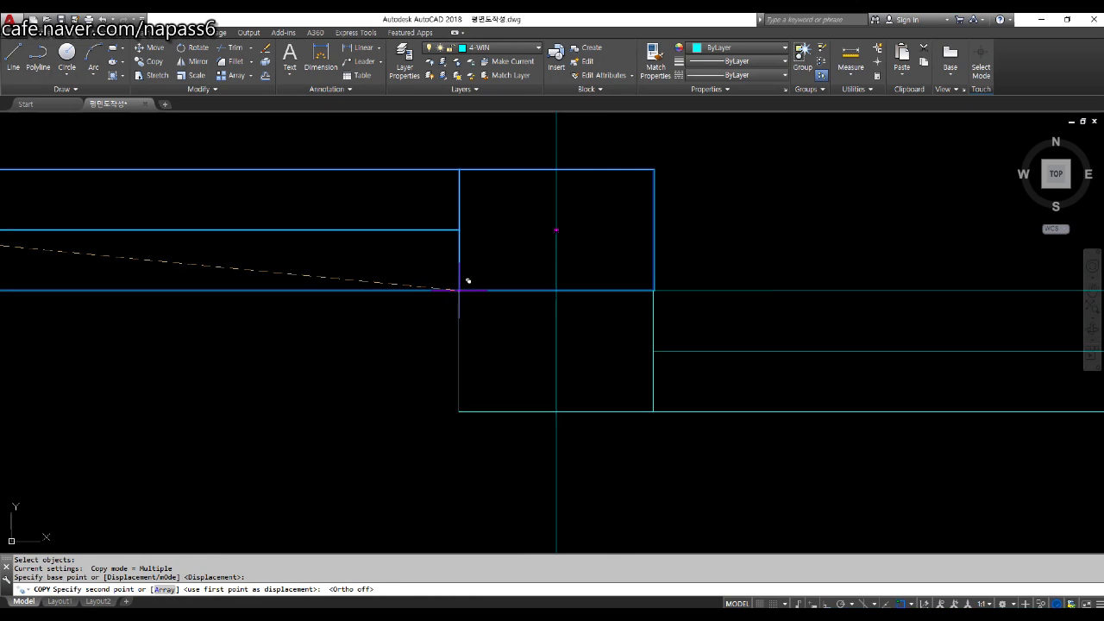
click(458, 290)
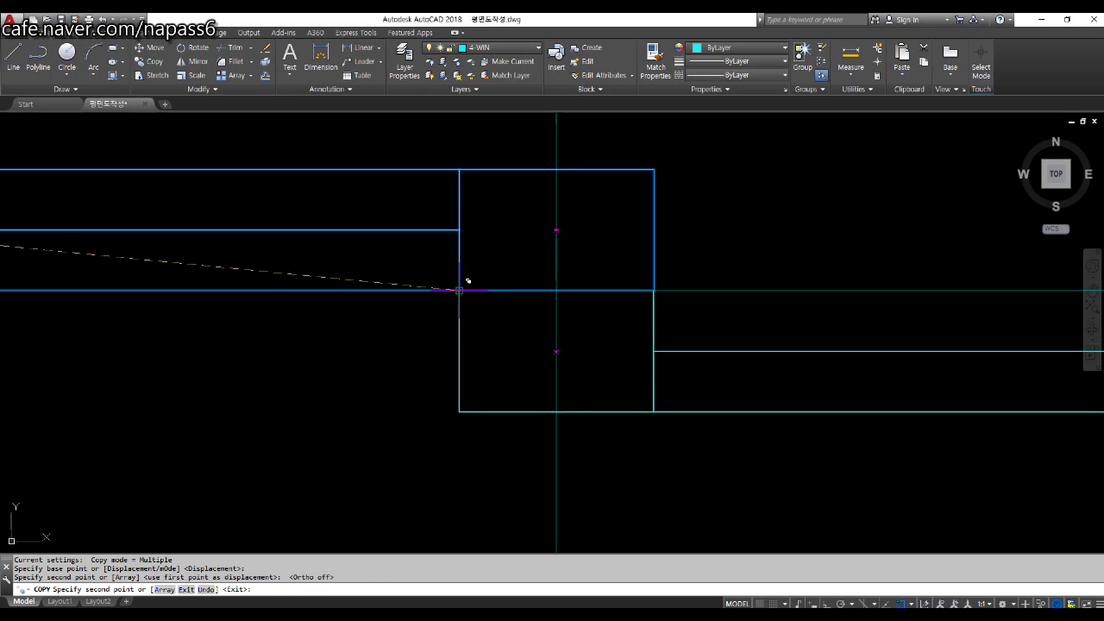
key(F8)
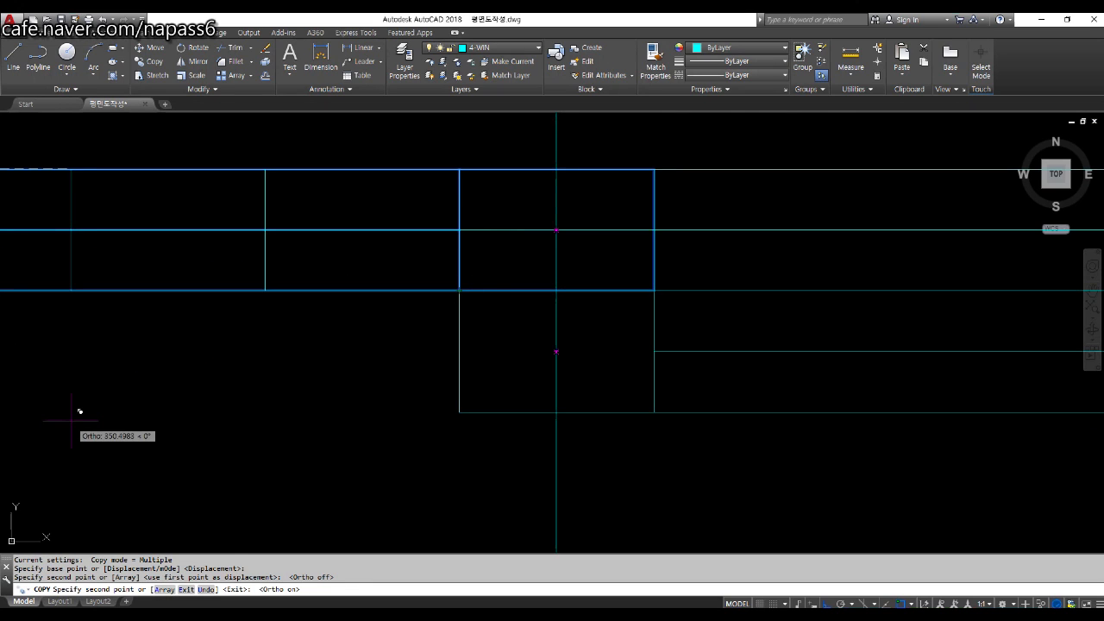
key(Return)
Step: Draw the lower horizontal line joining the inner lower corners of the left and right window frames
scroll(173, 345, down, 5)
middle_drag(363, 325, 420, 326)
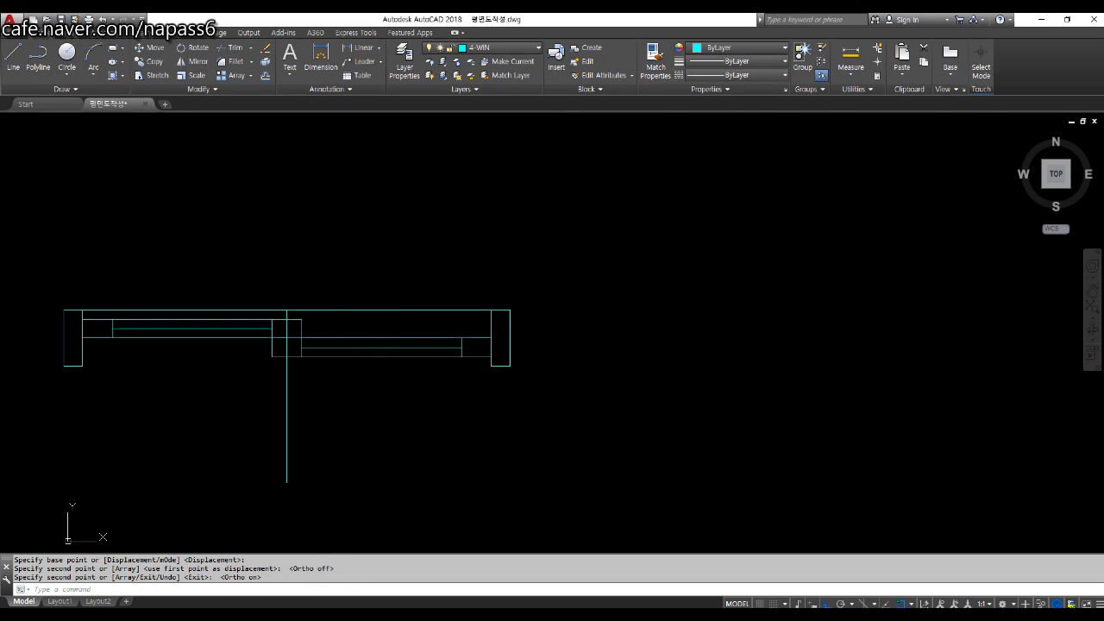
text(l)
key(Return)
click(82, 365)
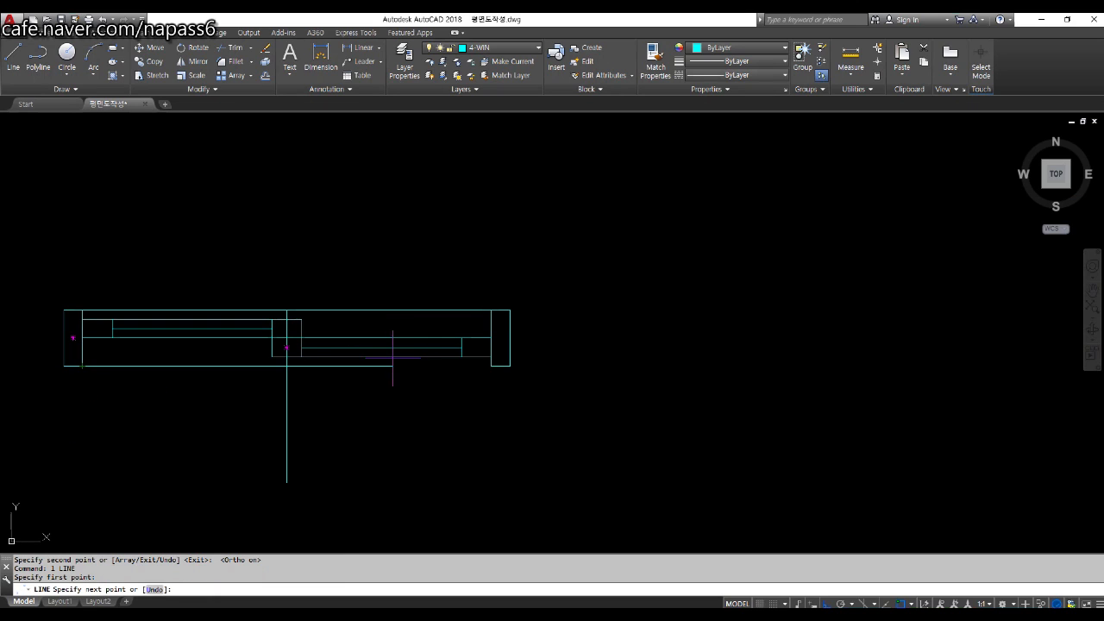
click(490, 366)
key(Return)
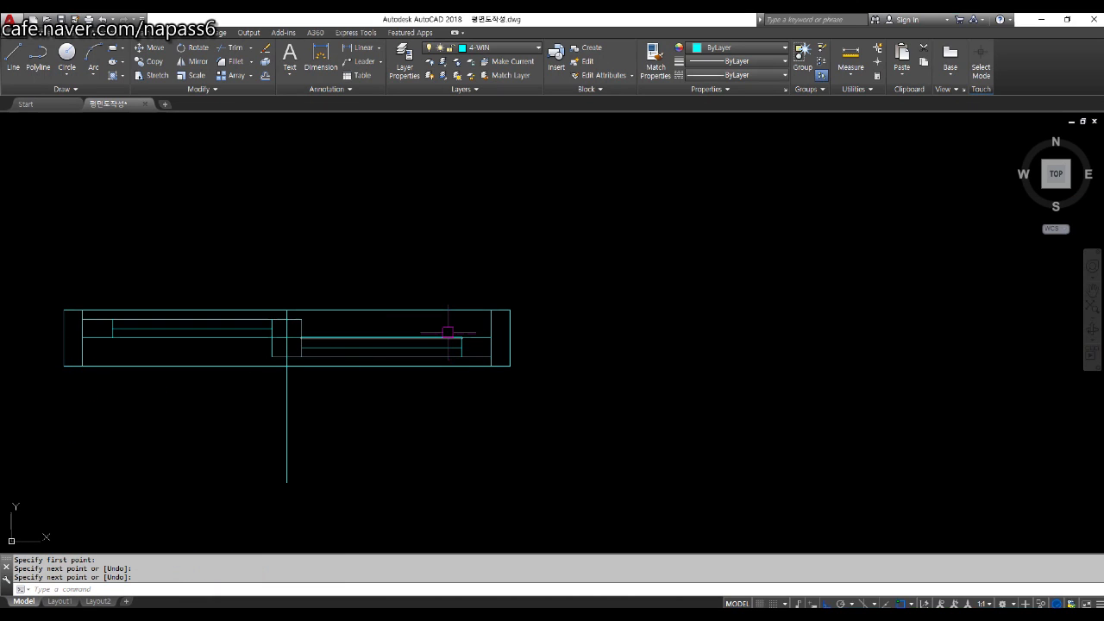
Step: Draw a 30 by 100 rectangle upward from the lower left corner of the left window frame
scroll(443, 331, down, 1)
text(rec)
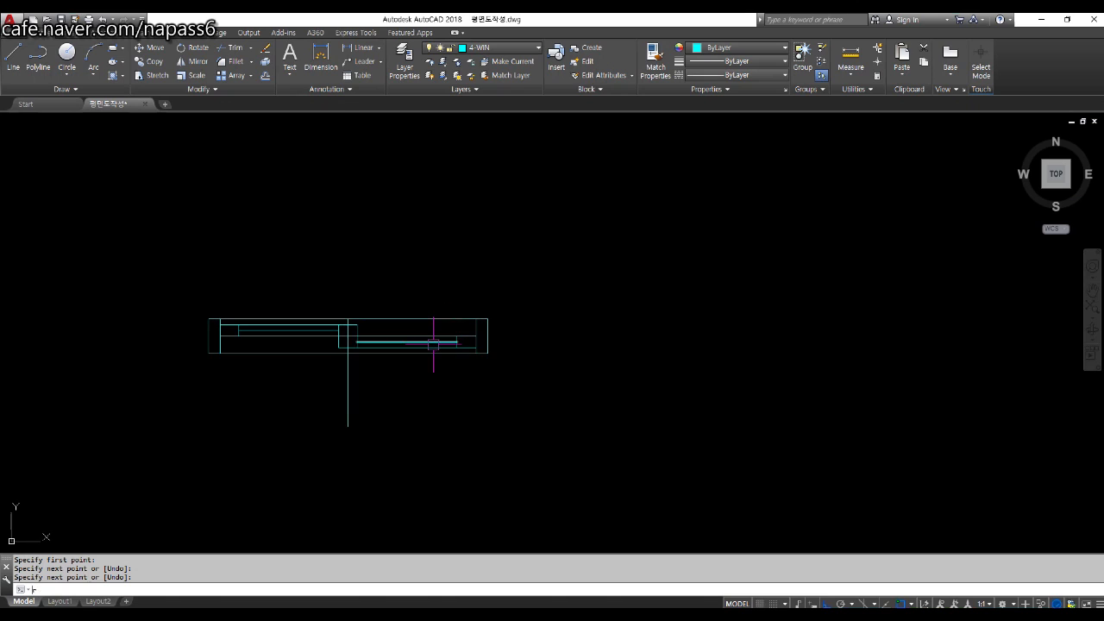
key(Return)
scroll(201, 356, up, 2)
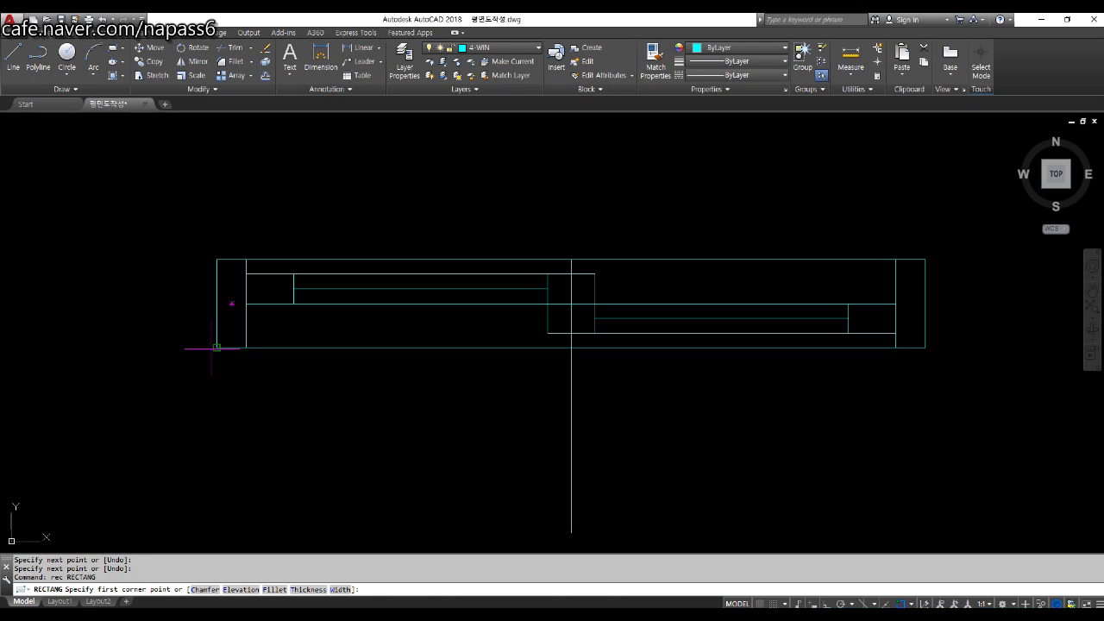
click(216, 348)
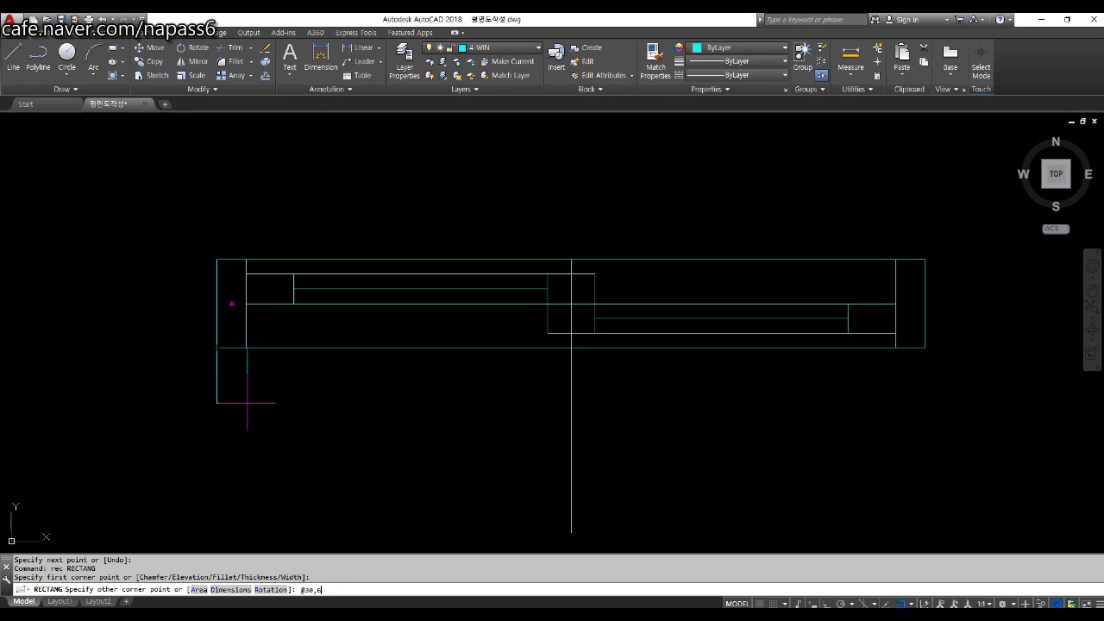
text(@30,100)
key(Return)
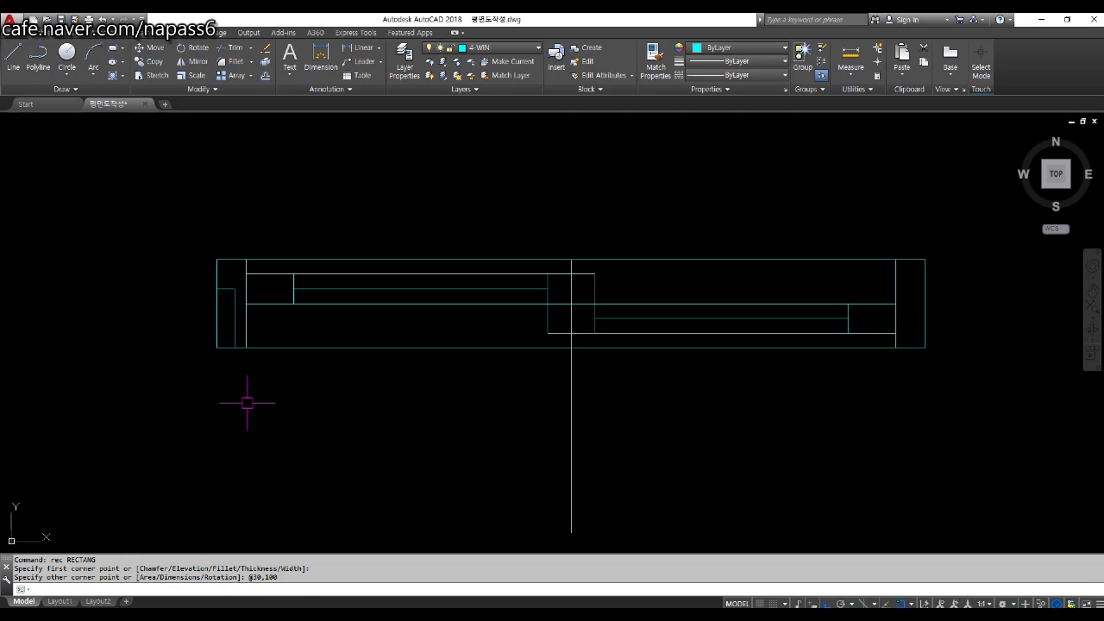
Step: Erase the 30 by 100 rectangle lying inside the left window frame
text(e)
key(Return)
click(237, 317)
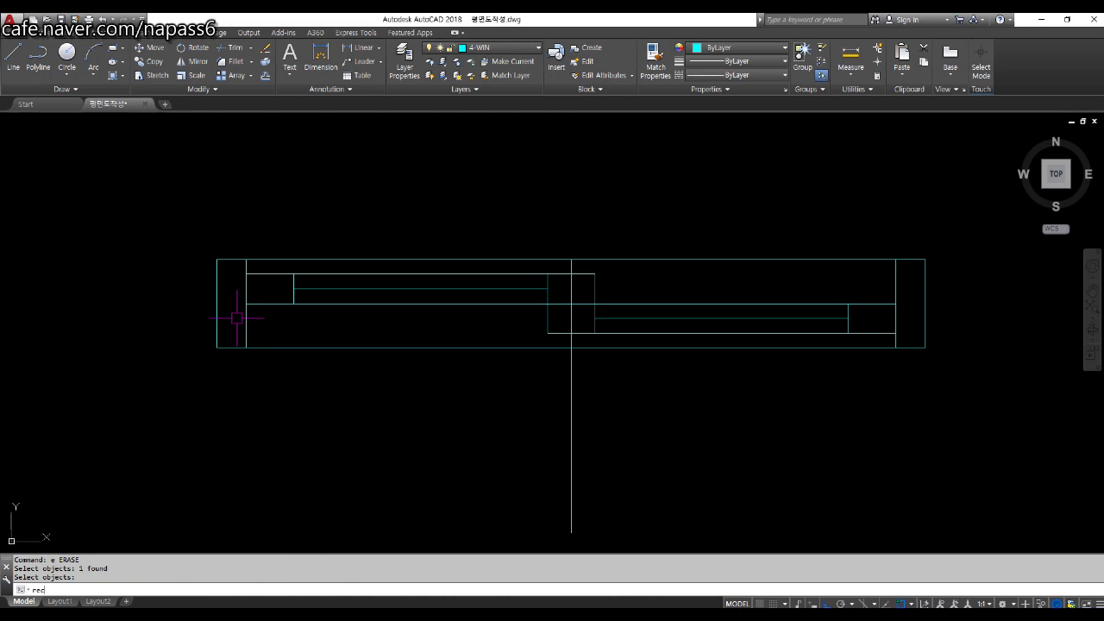
text(rec)
key(Return)
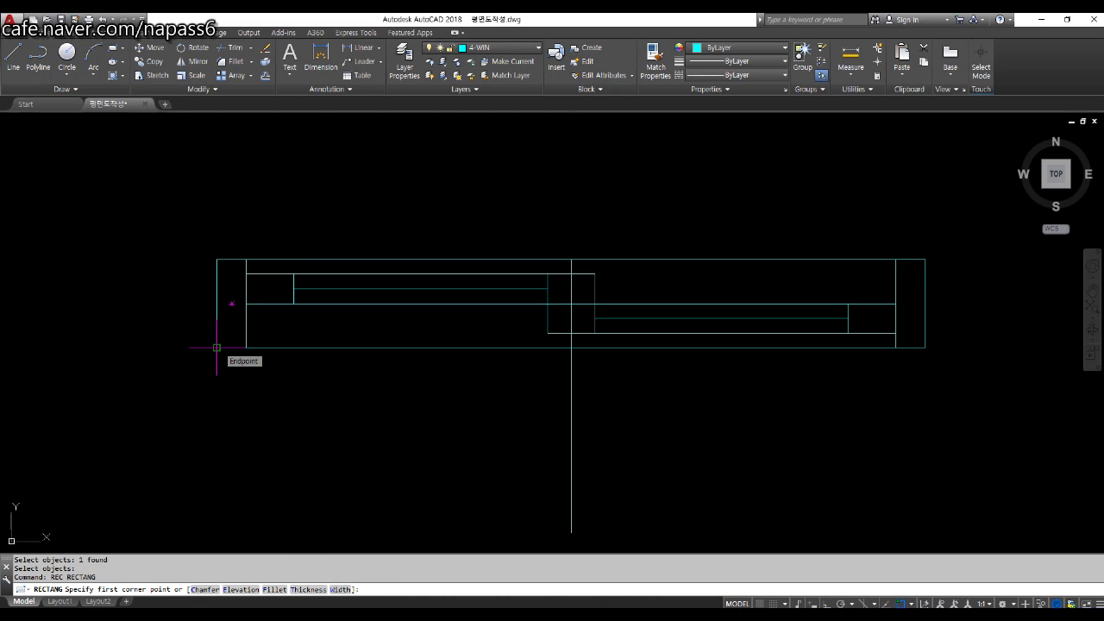
click(216, 348)
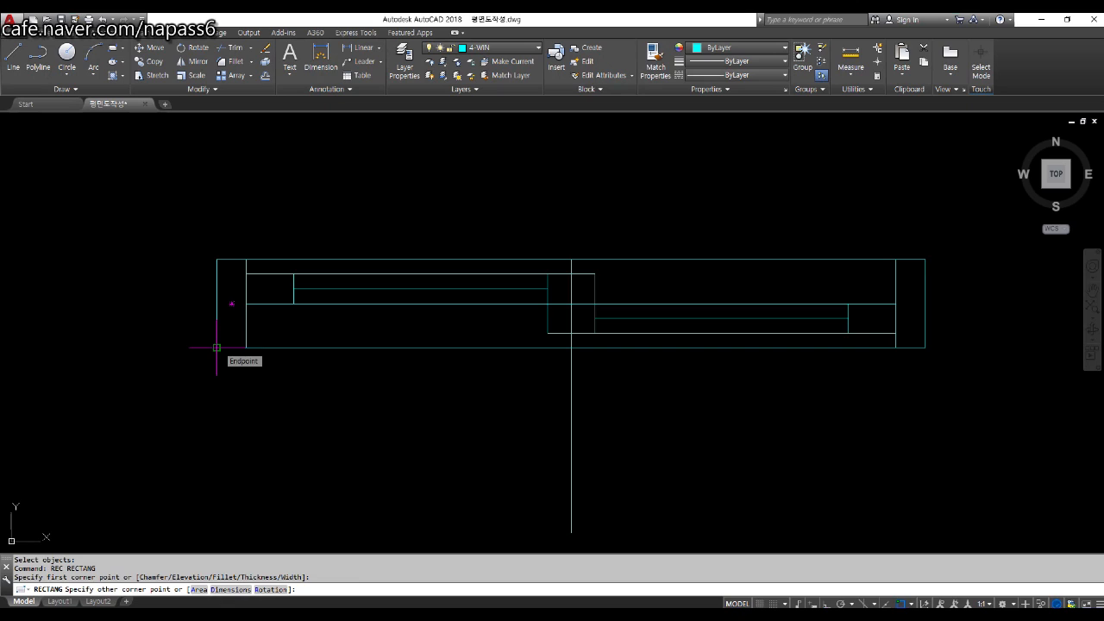
key(F8)
text(@30,)
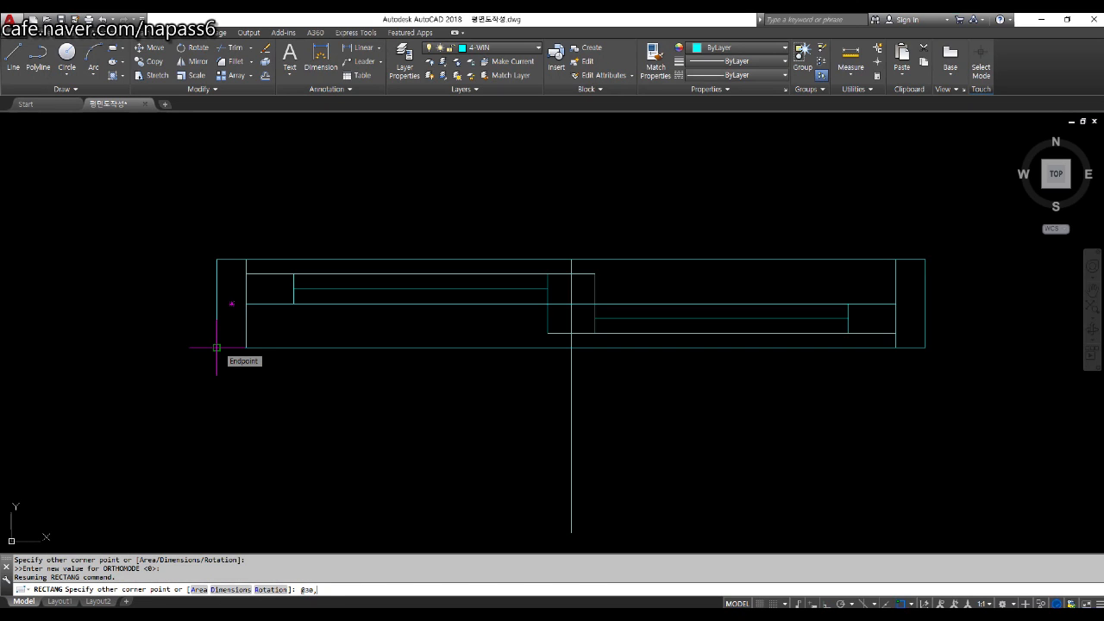
text(-100)
key(Return)
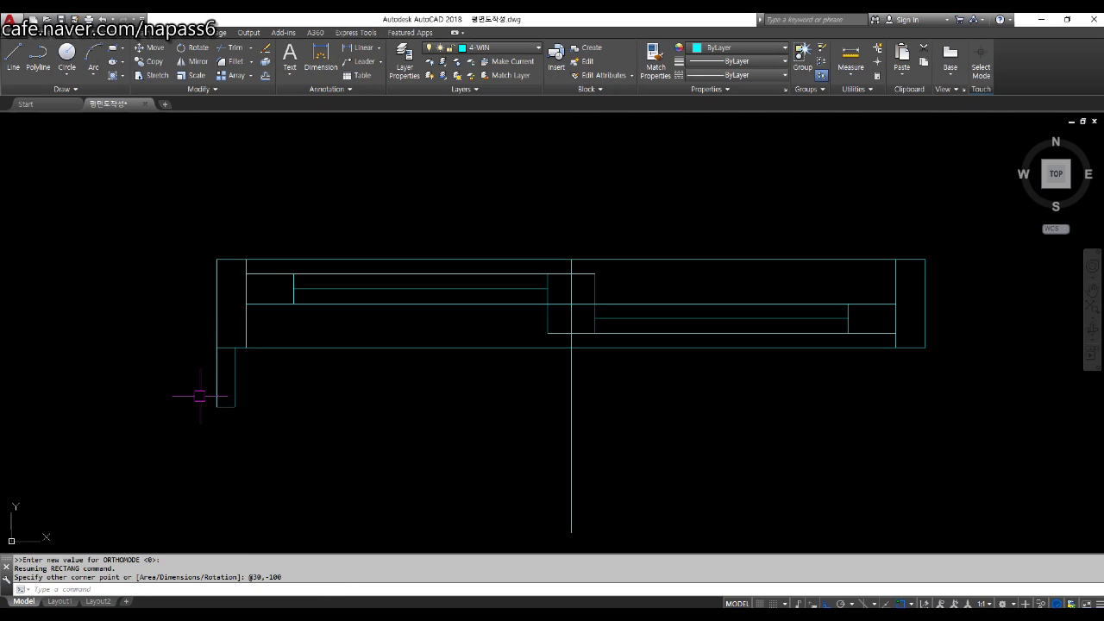
Step: Mirror the 30 by 100 rectangle about the vertical centre line, keeping the original
text(mi)
key(Return)
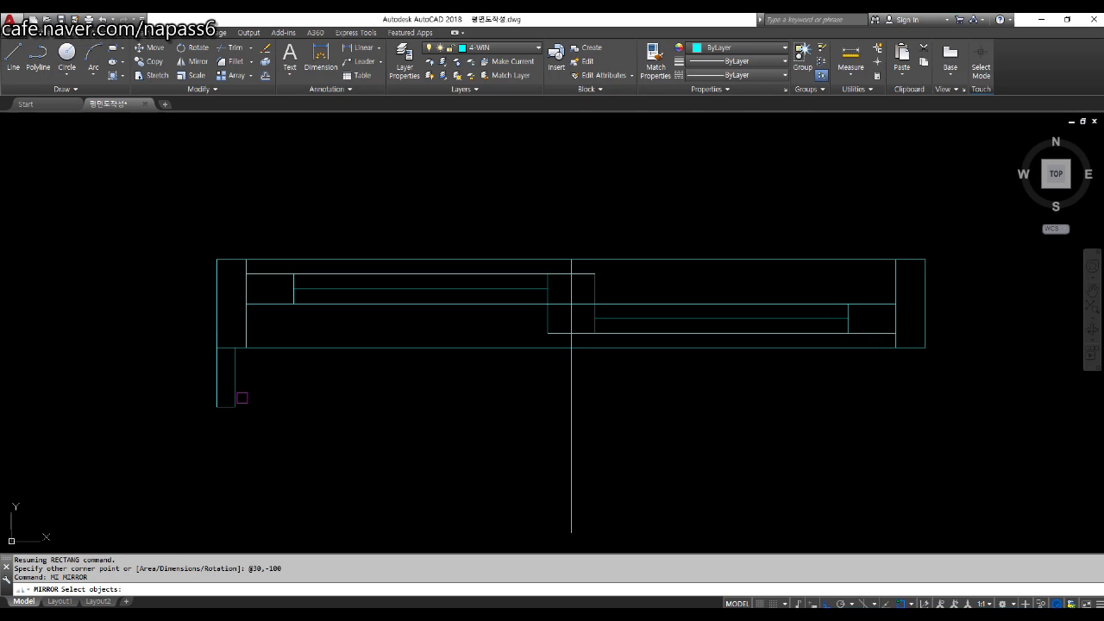
click(233, 379)
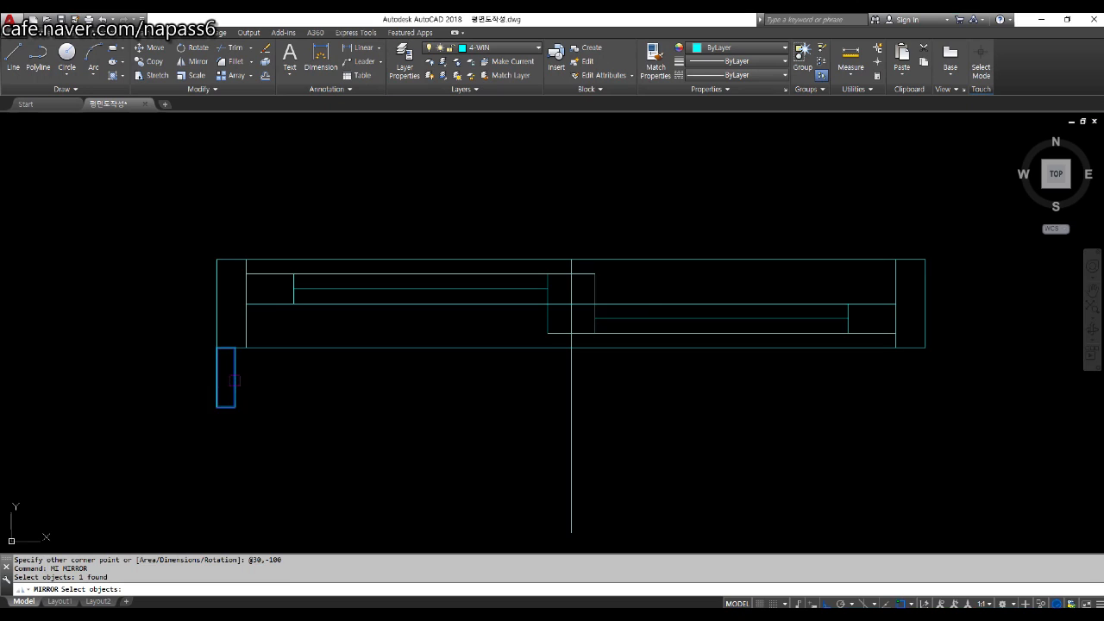
scroll(234, 379, down, 2)
key(Return)
middle_drag(468, 451, 431, 406)
click(427, 409)
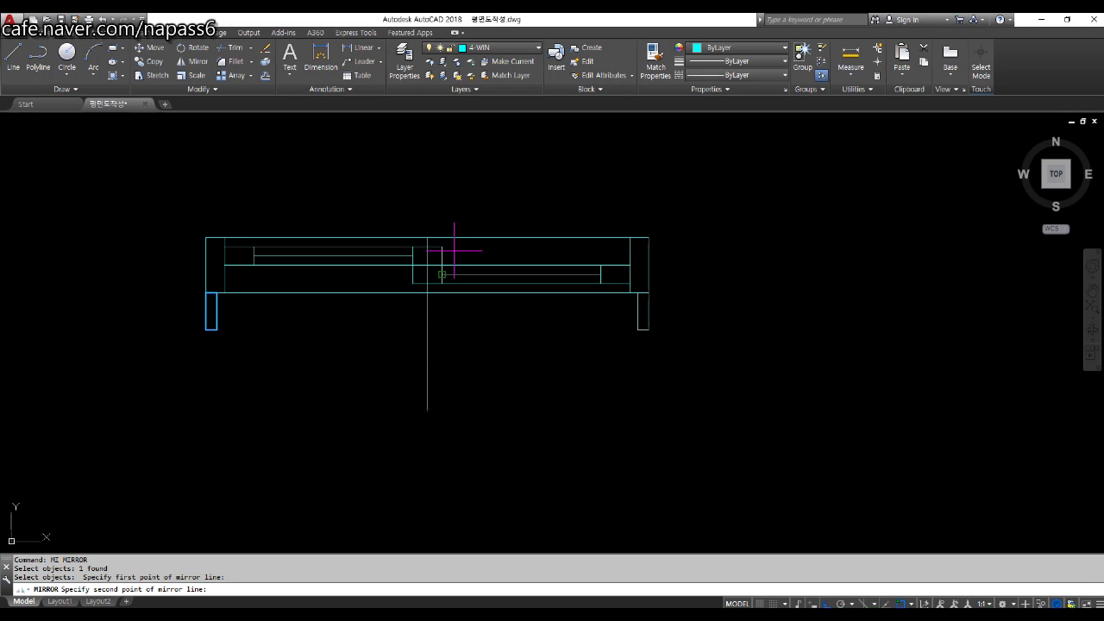
click(446, 159)
key(Return)
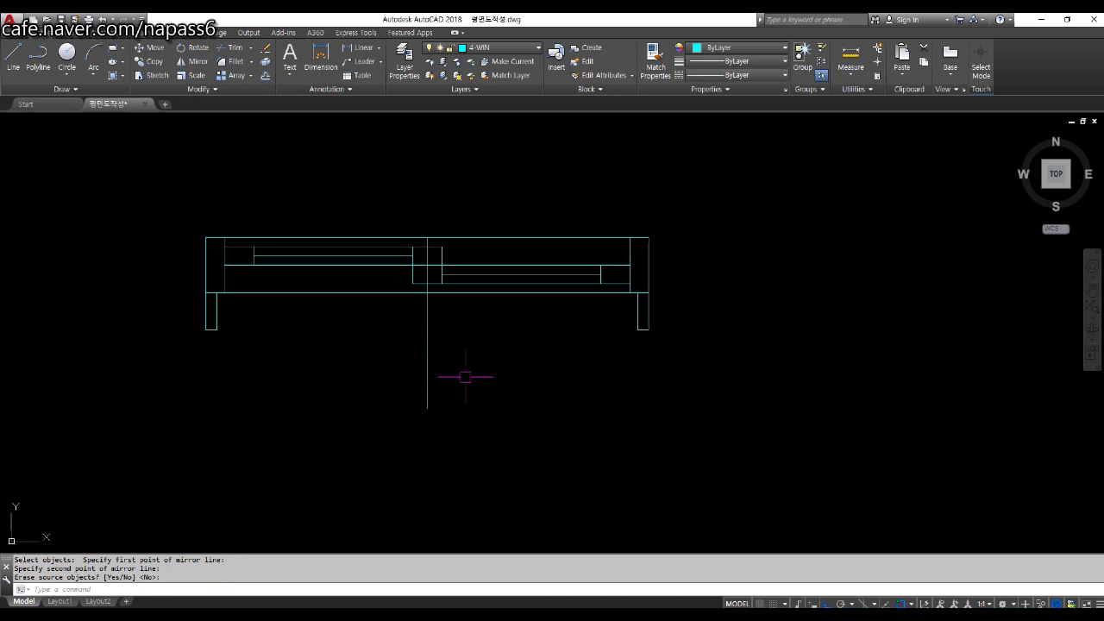
Step: Draw a 60 by 30 rectangle from the midpoint of the left 30 by 100 frame's inner side, extending inward and upward
scroll(227, 304, up, 2)
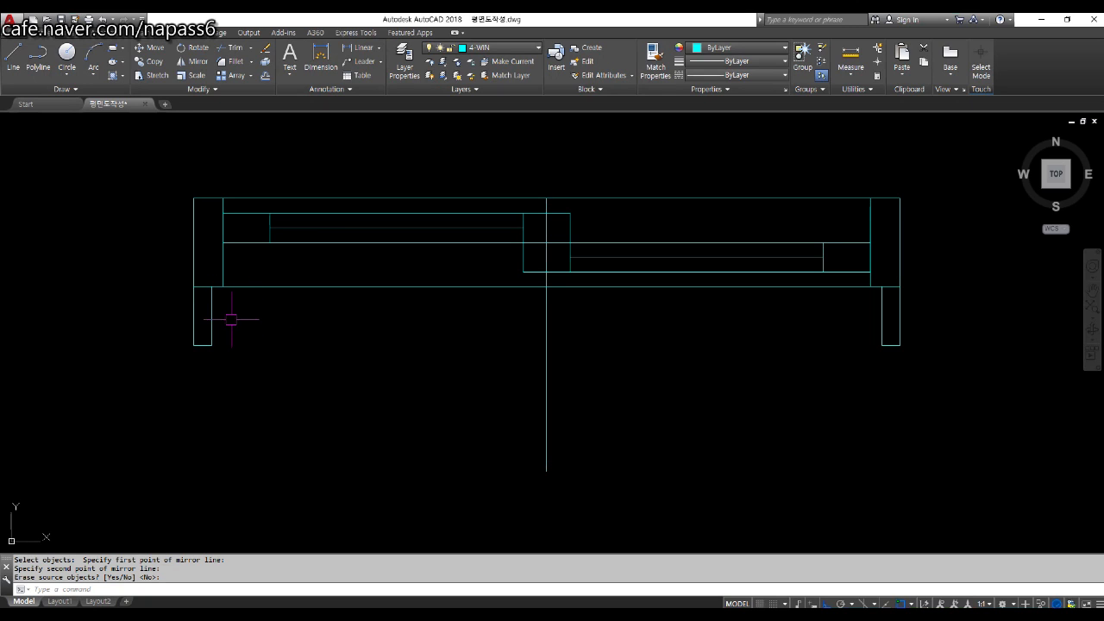
key(Return)
scroll(216, 315, up, 4)
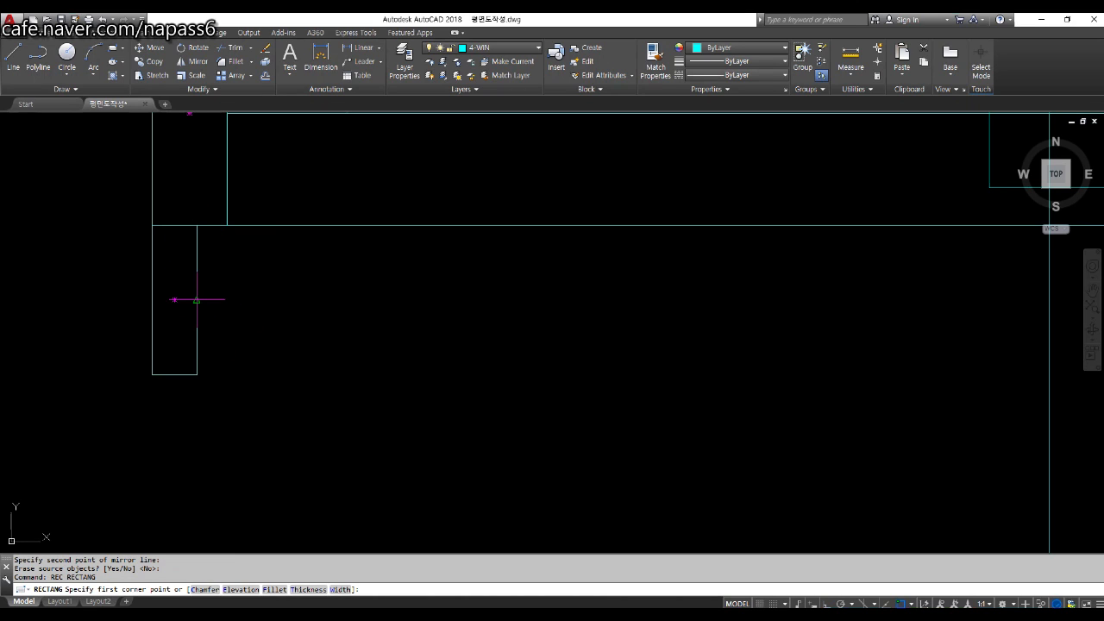
click(174, 299)
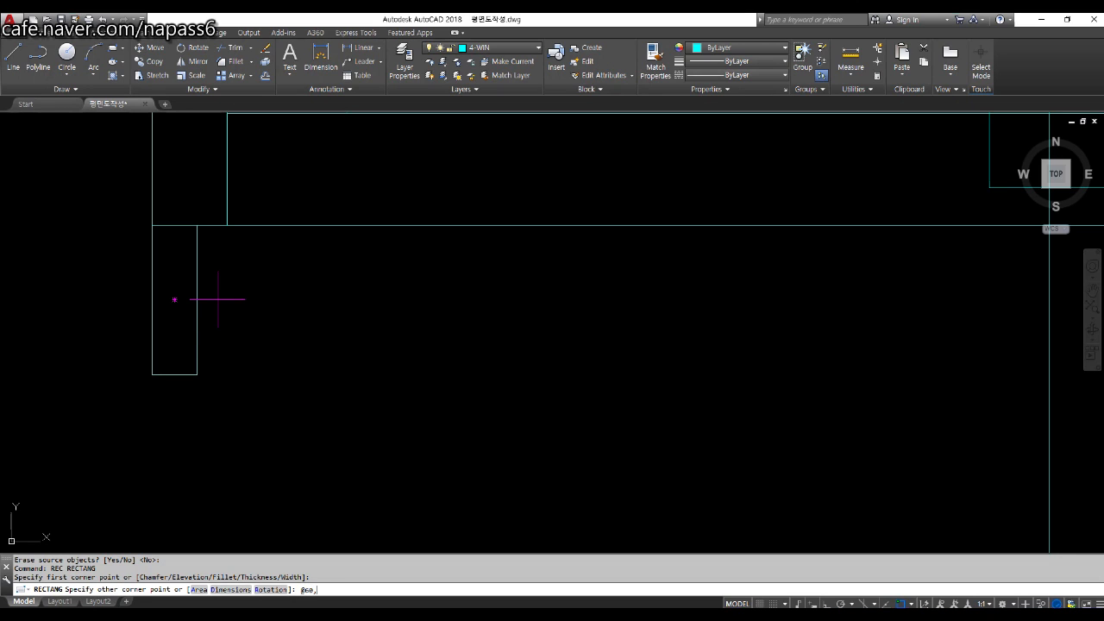
text(@60,30)
key(Return)
scroll(253, 305, down, 4)
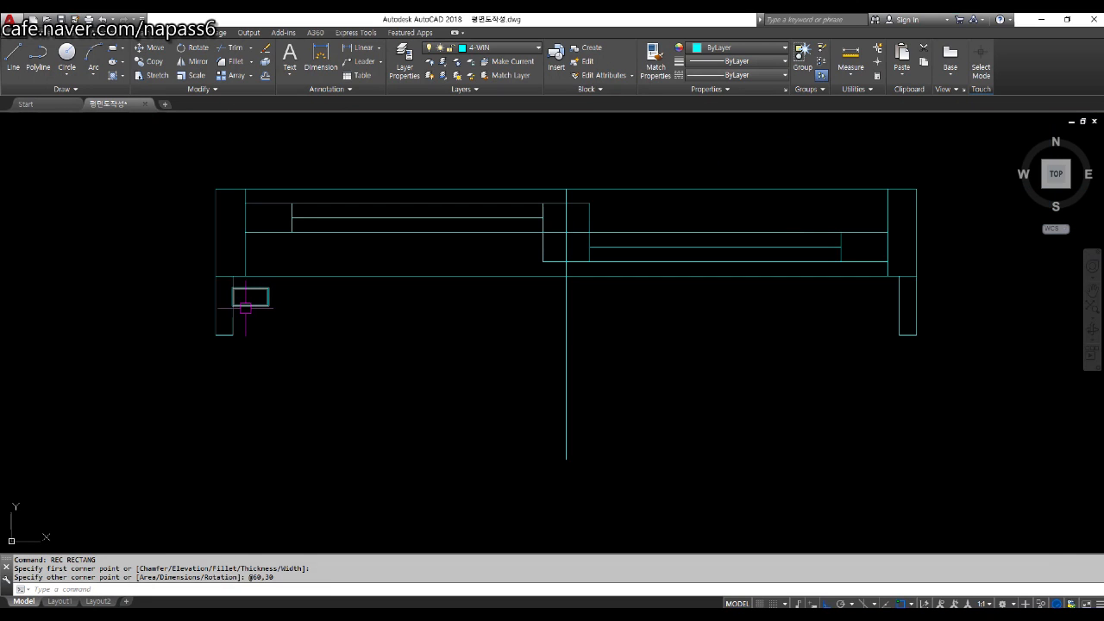
Step: Copy the 60 by 30 rectangle by its upper edge midpoint onto the vertical centre line at the same height
middle_drag(369, 340, 323, 355)
text(c)
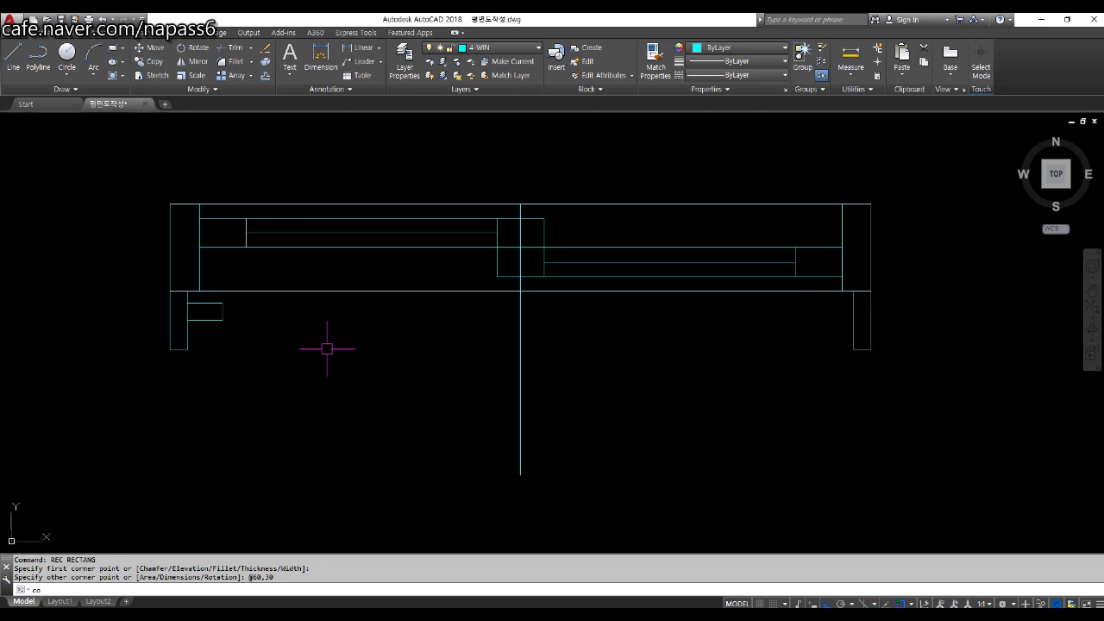
text(o)
key(Return)
scroll(185, 321, up, 4)
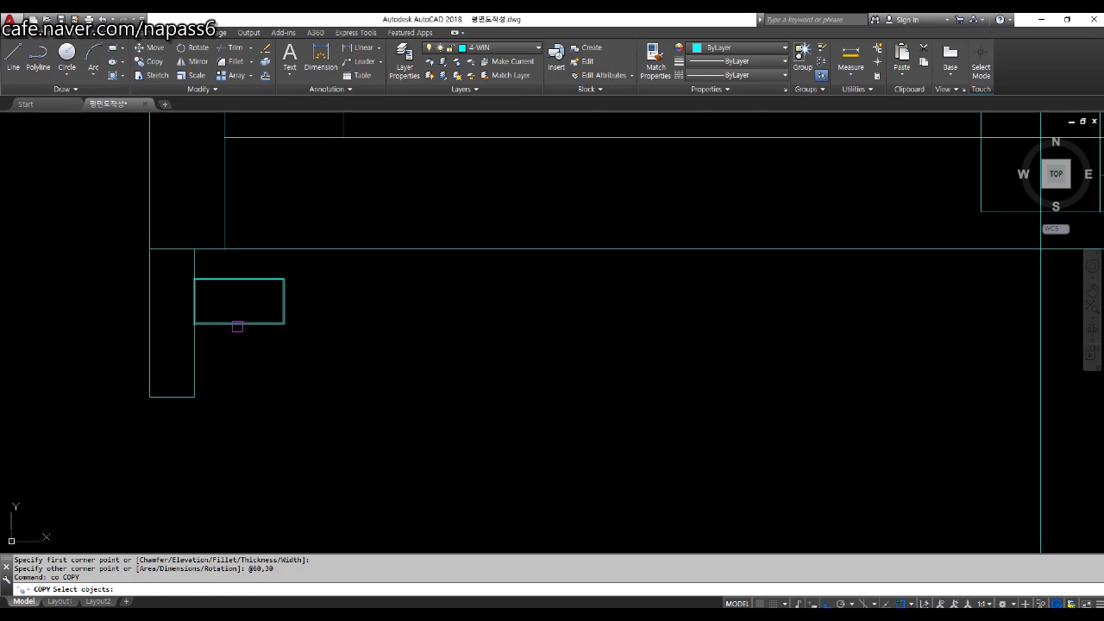
click(237, 324)
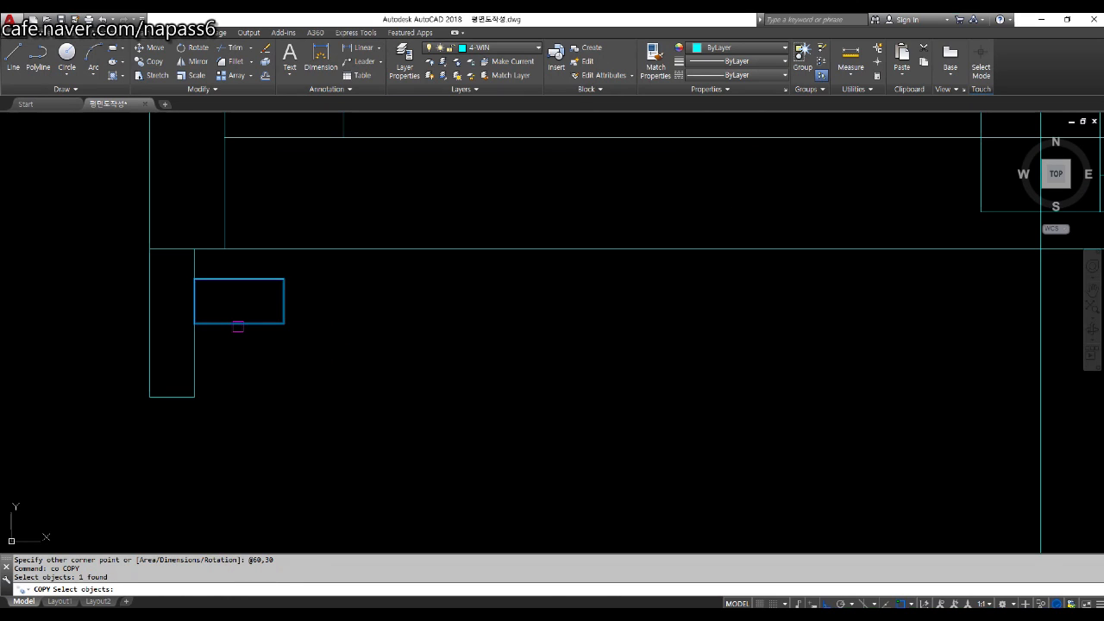
key(Return)
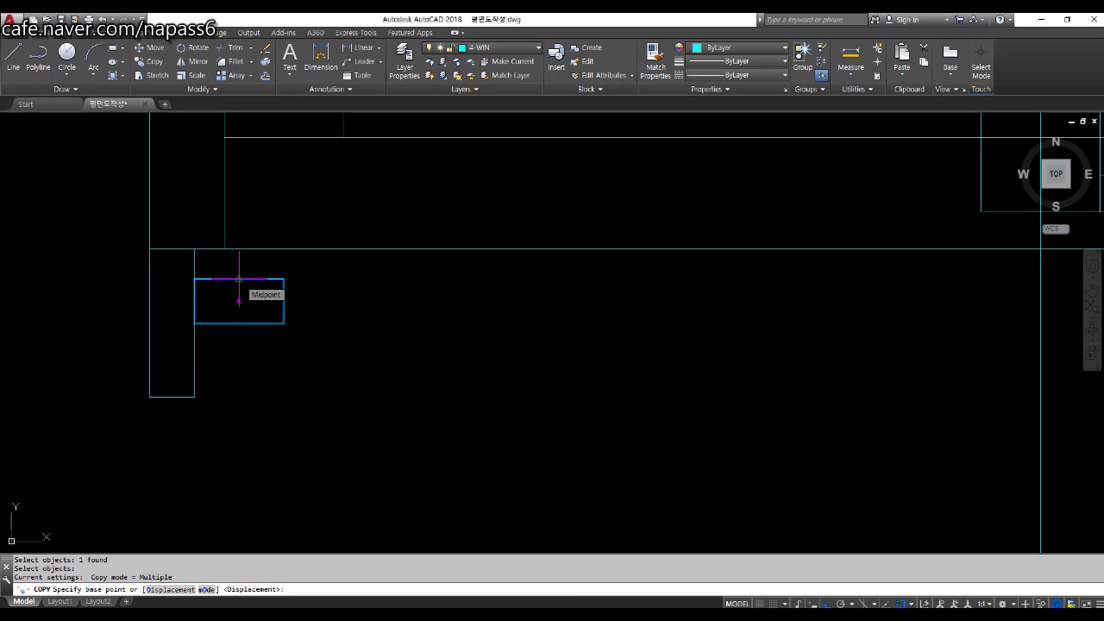
click(241, 276)
scroll(247, 266, down, 3)
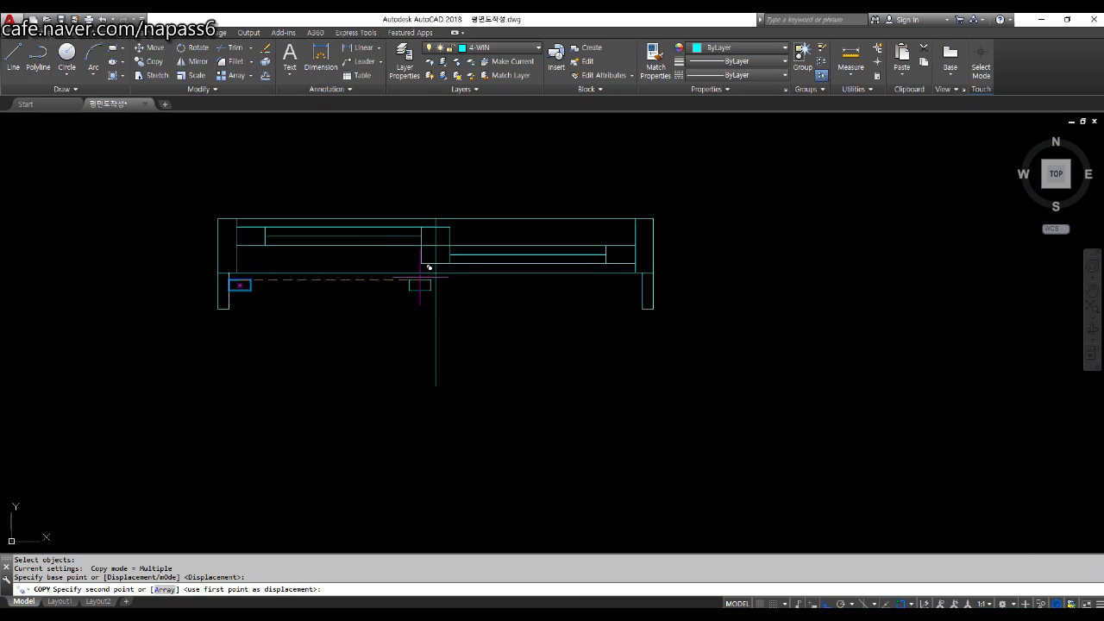
scroll(435, 268, up, 3)
scroll(444, 269, up, 4)
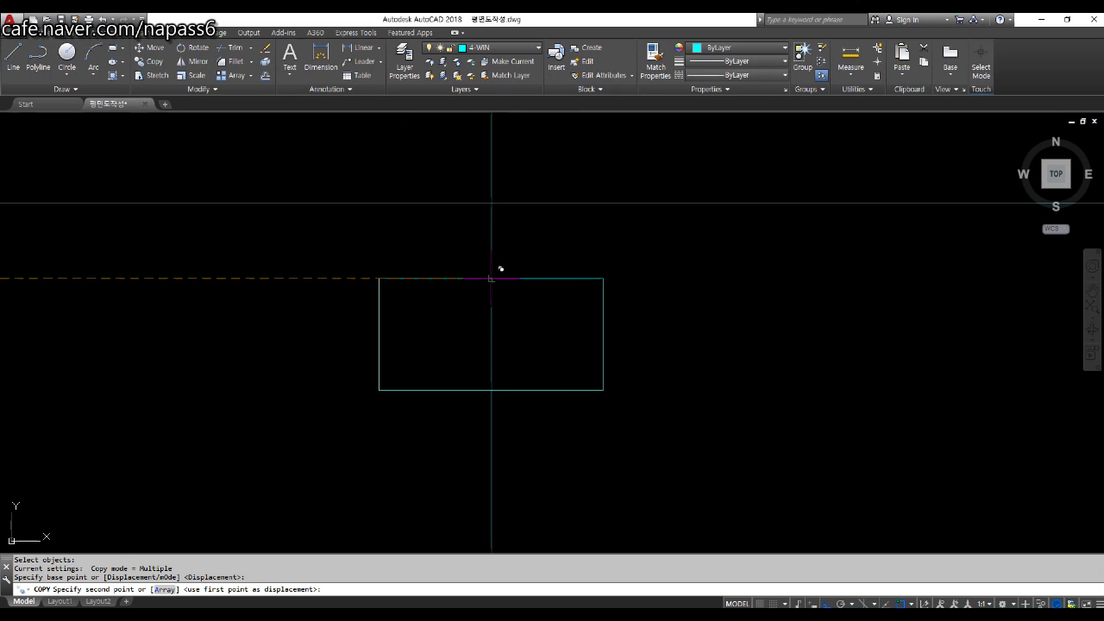
click(491, 278)
key(Escape)
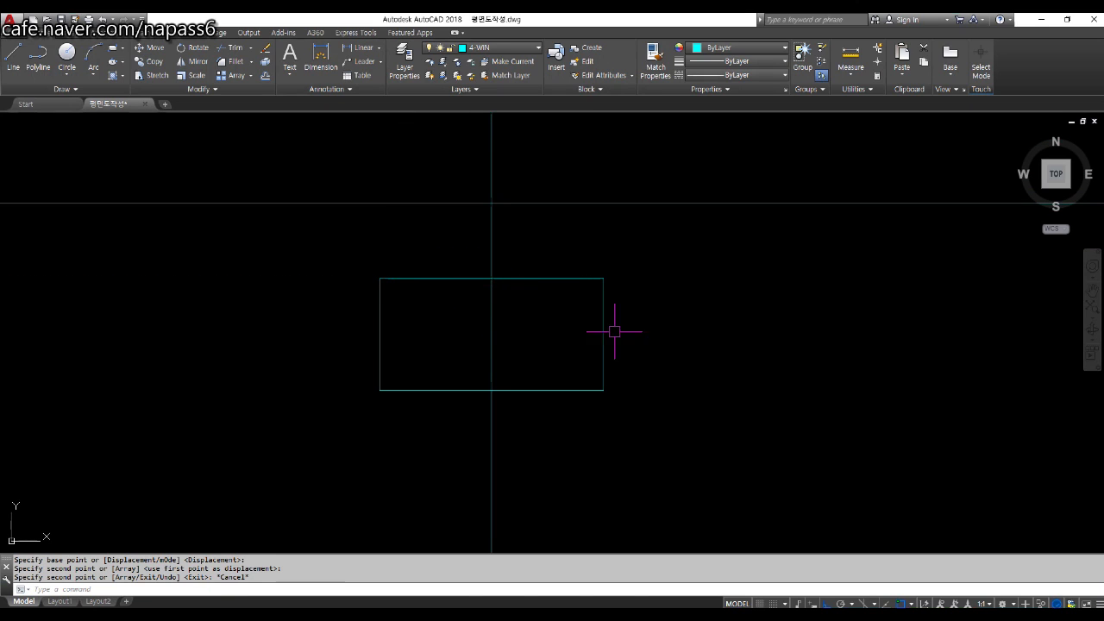
Step: Draw two horizontal lines joining the facing upper corners and the facing lower corners of the two 60 by 30 rectangles
scroll(615, 331, down, 4)
text(l)
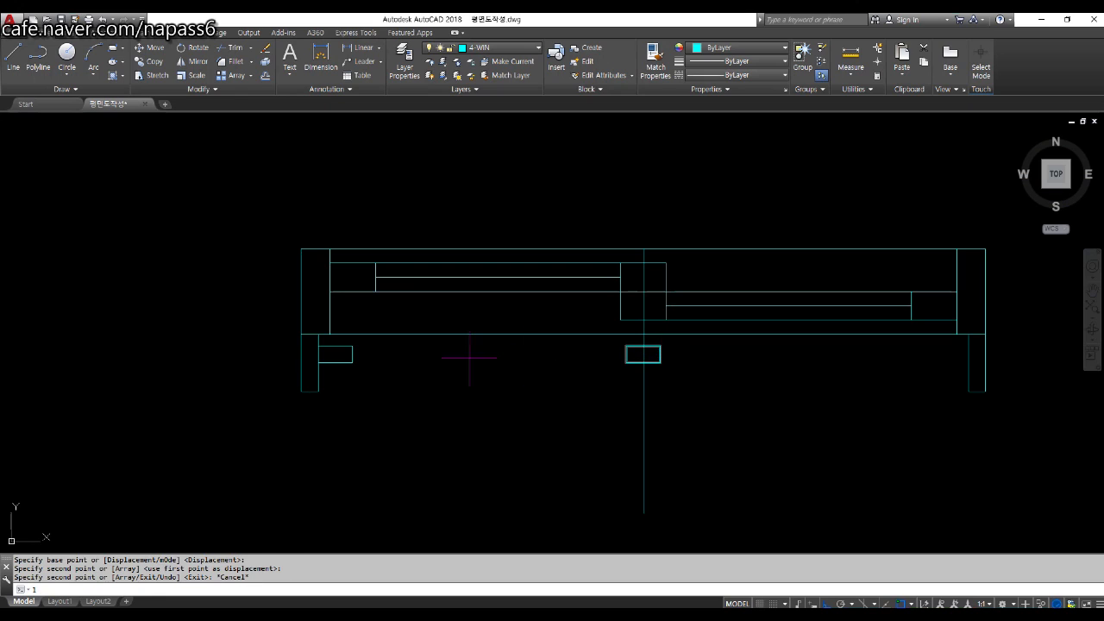
key(Return)
click(352, 346)
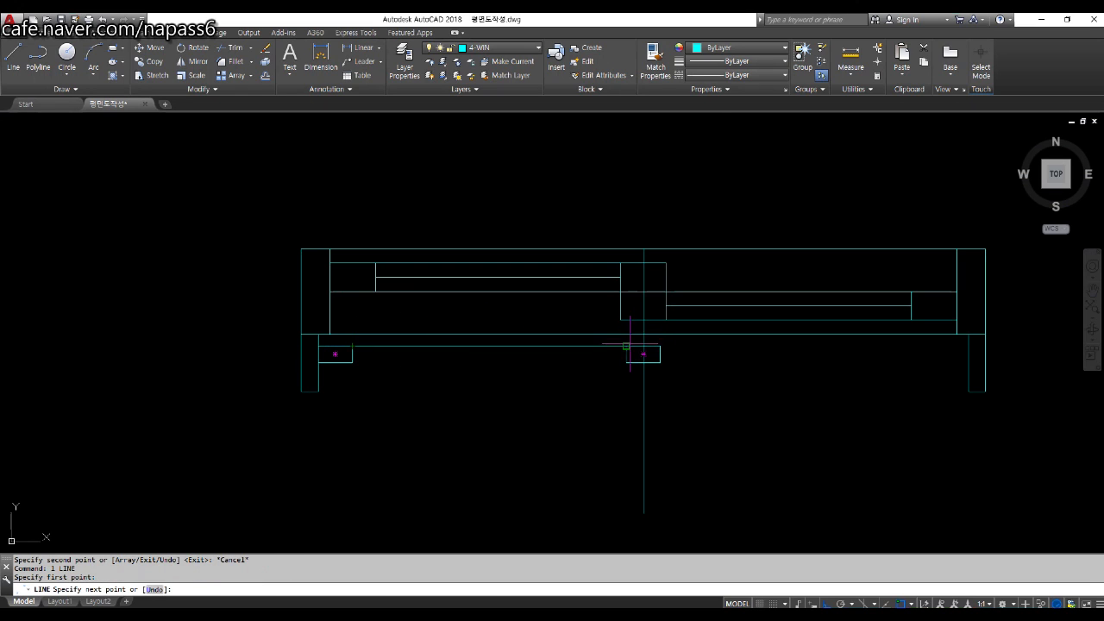
click(626, 346)
key(Return)
key(Return)
click(626, 362)
click(352, 362)
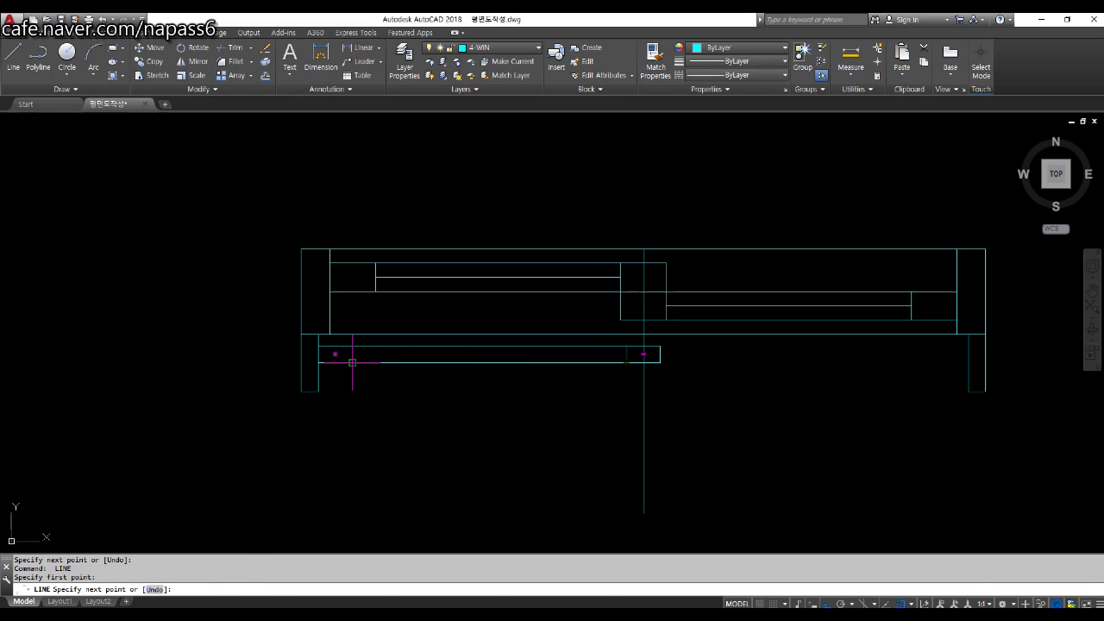
key(Return)
Step: Draw the glass line between the midpoints of the facing sides of the two 60 by 30 rectangles
key(Return)
click(351, 353)
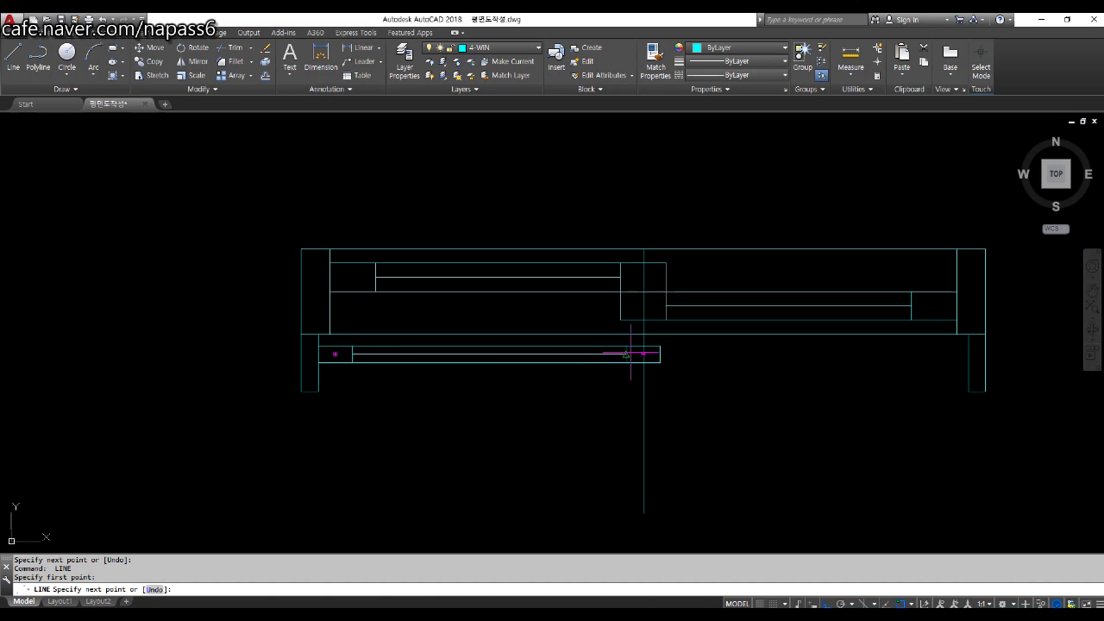
click(626, 353)
key(Return)
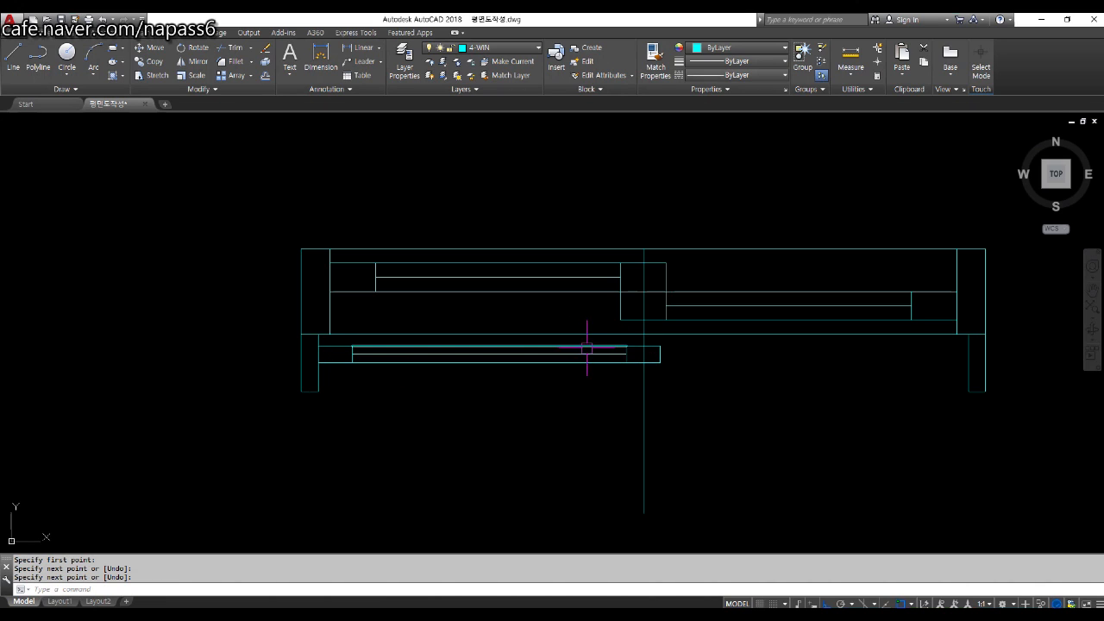
Step: Move the three glass lines of the upper and lower sashes to the 5-FIN layer and clear the selection
middle_drag(587, 345, 536, 362)
right_click(537, 366)
click(492, 389)
click(537, 365)
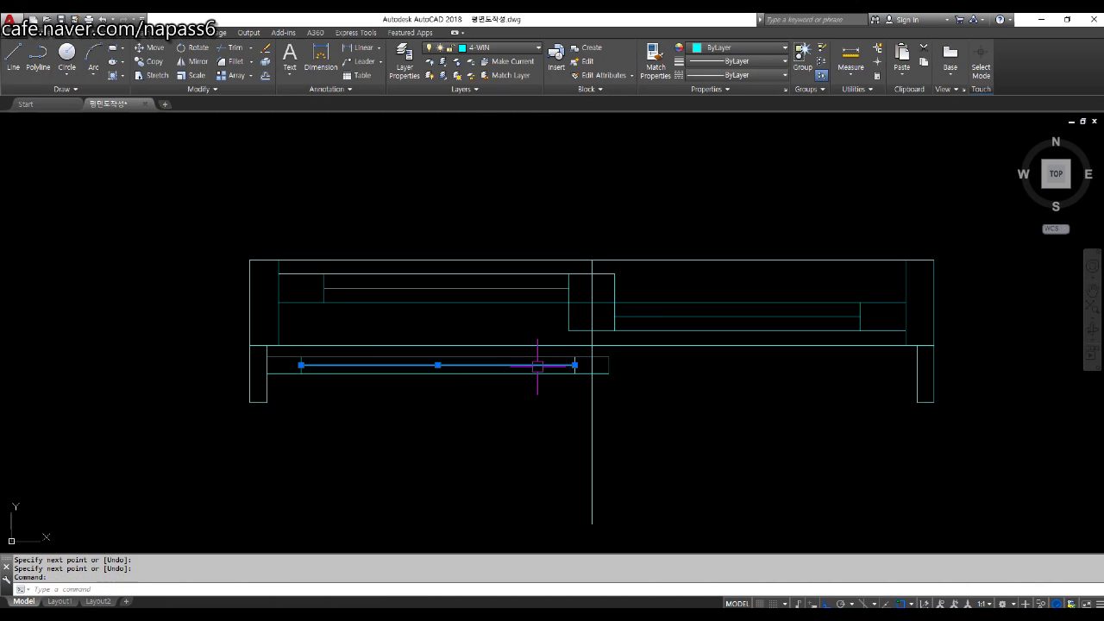
click(529, 288)
click(673, 317)
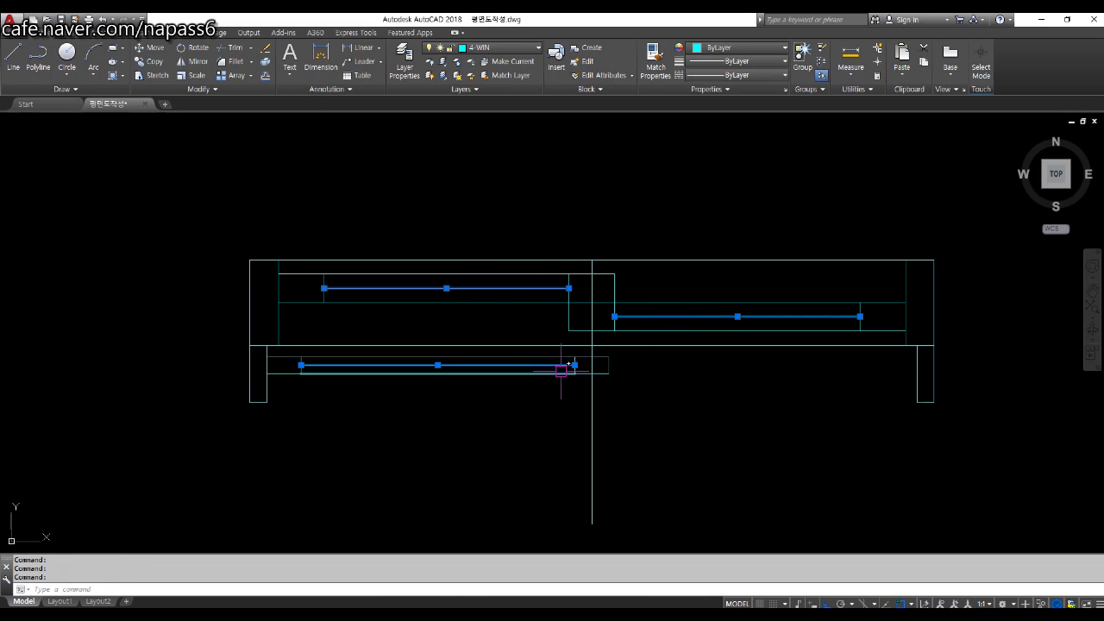
click(487, 47)
click(486, 132)
key(Escape)
key(Escape)
key(Escape)
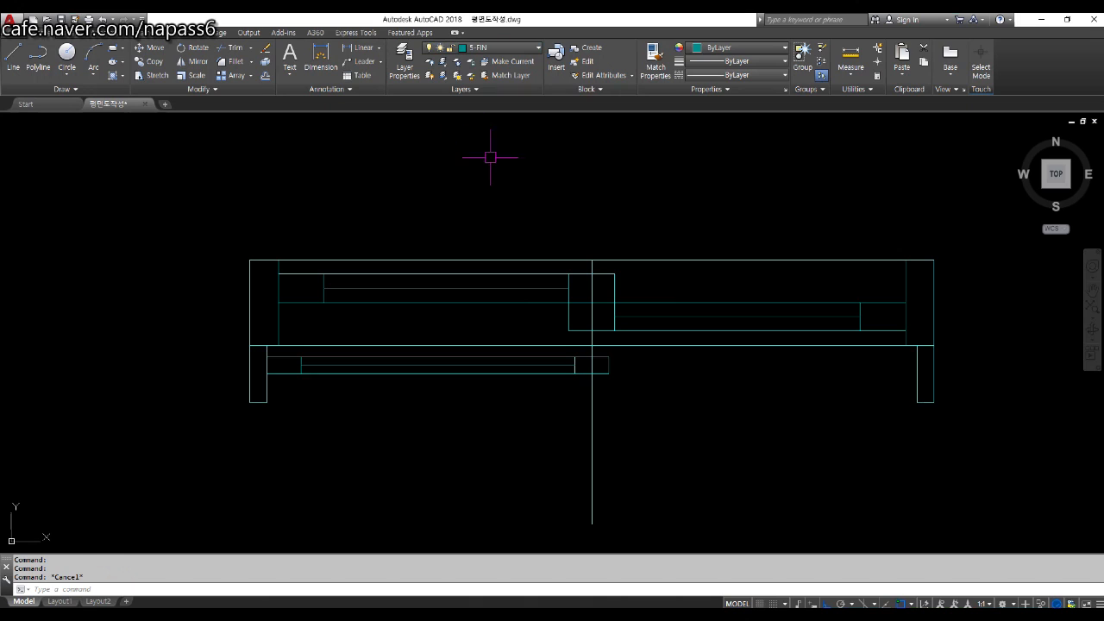
Step: Copy the lower-left sash from its upper-left corner to the lower-left corner of its own right-hand 60 by 30 rectangle, with Ortho off
text(co)
key(Return)
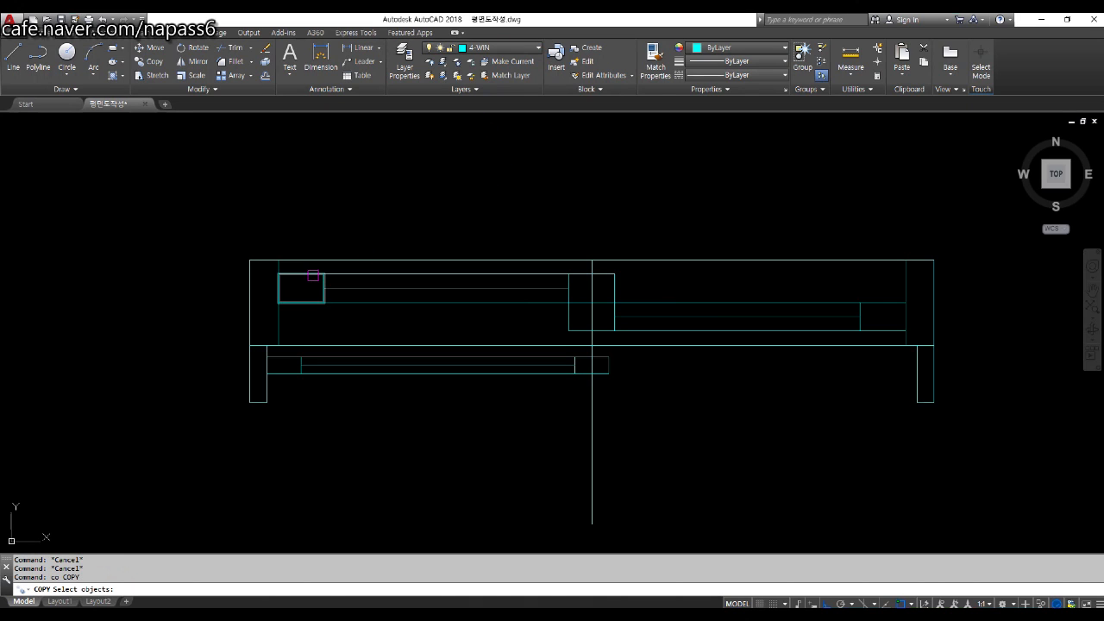
scroll(564, 362, up, 1)
scroll(175, 278, up, 3)
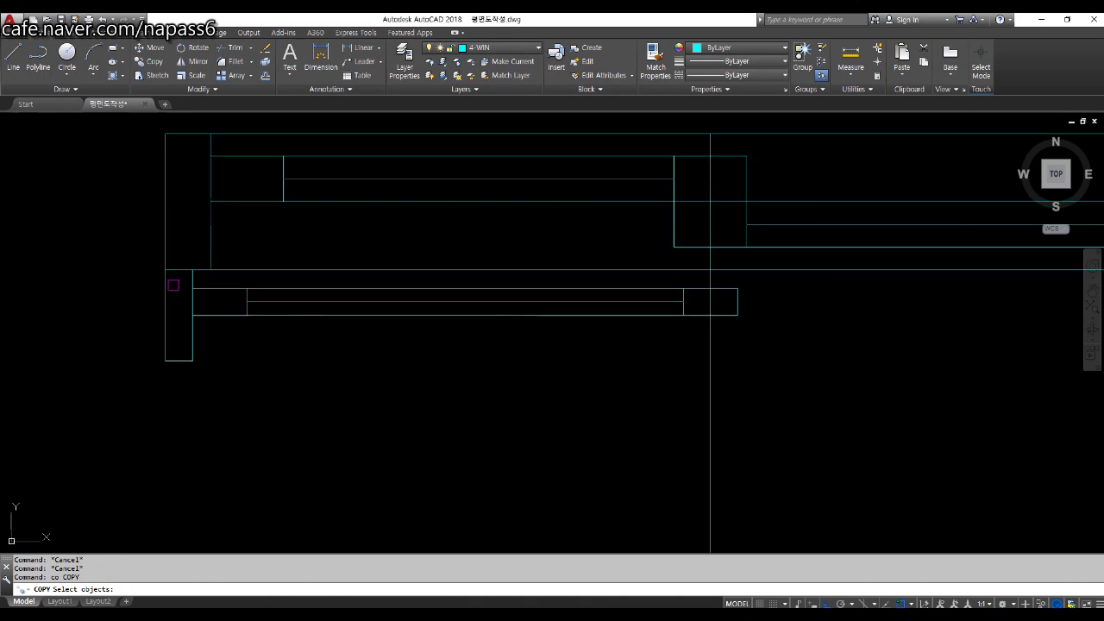
click(176, 277)
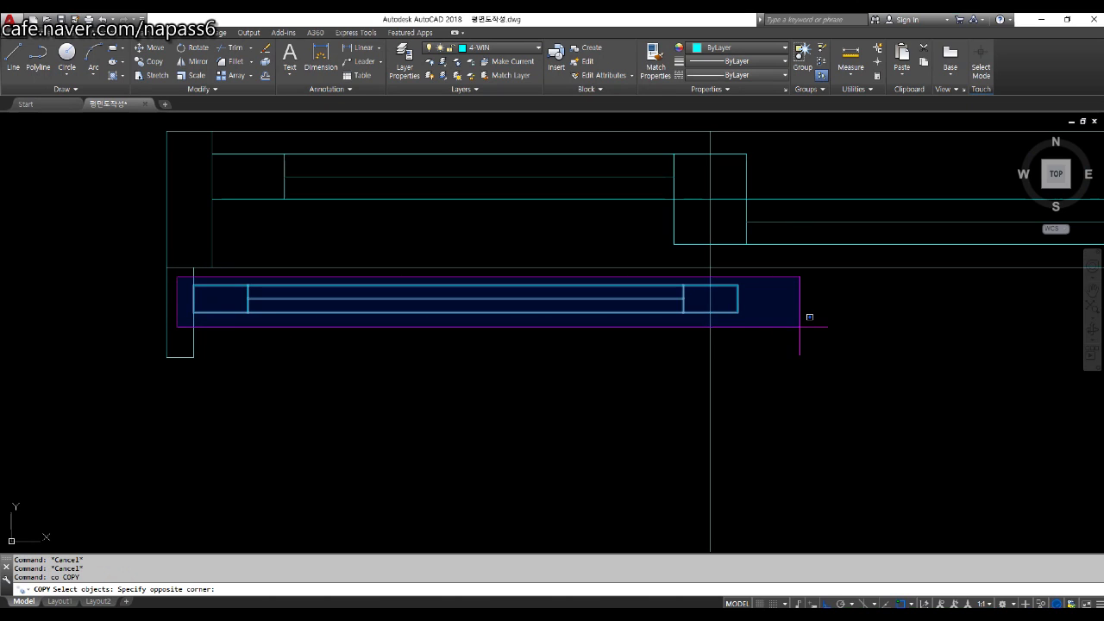
click(798, 327)
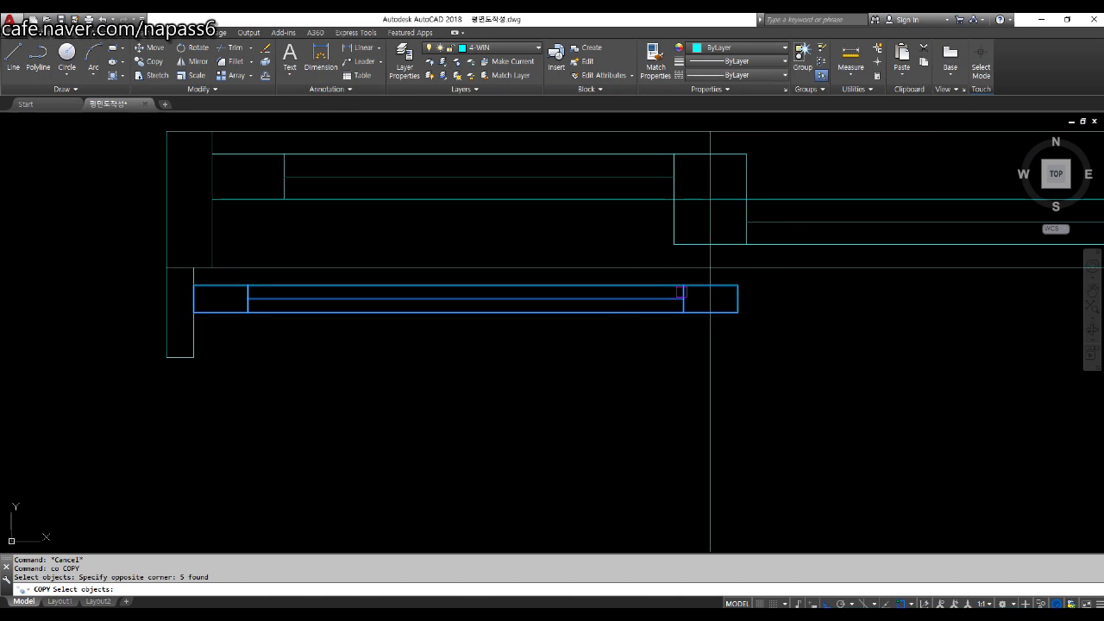
key(Return)
scroll(212, 292, up, 4)
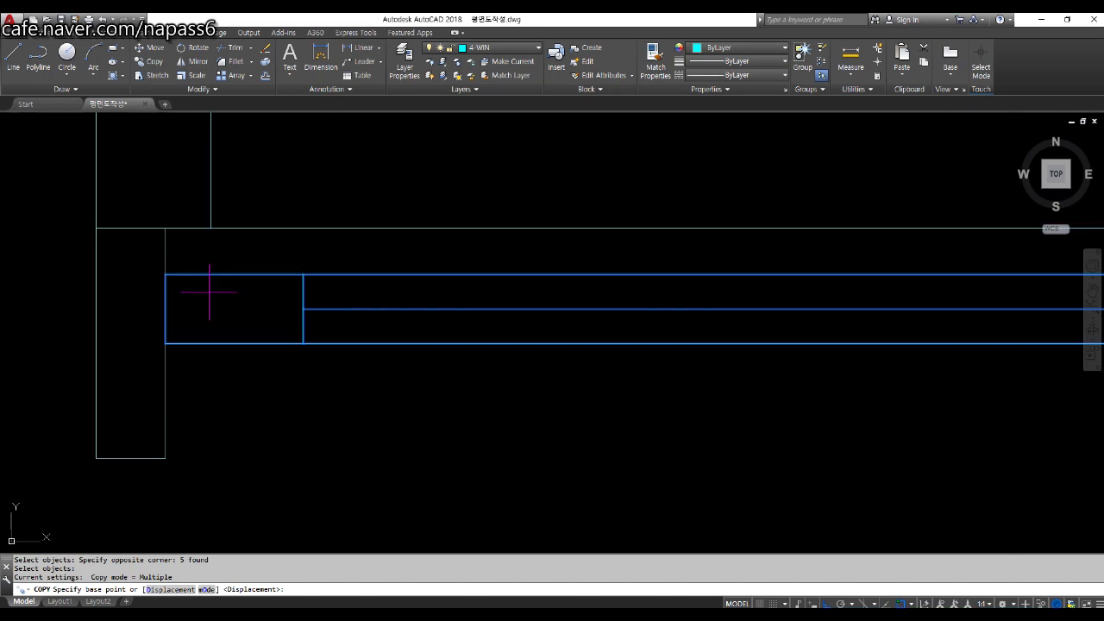
click(165, 274)
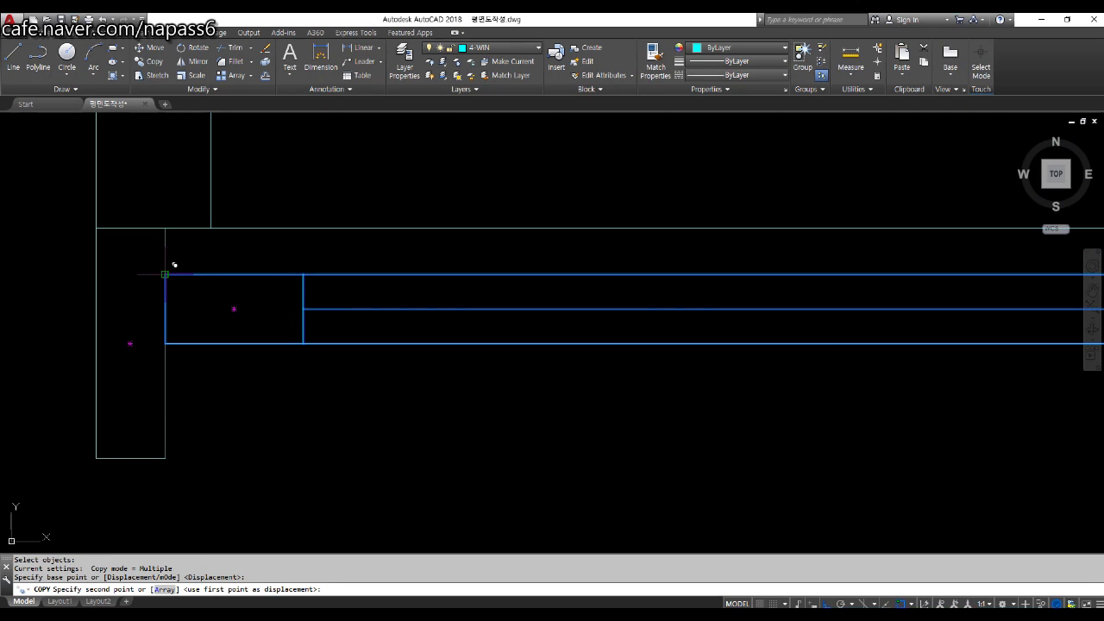
scroll(165, 276, down, 4)
key(F8)
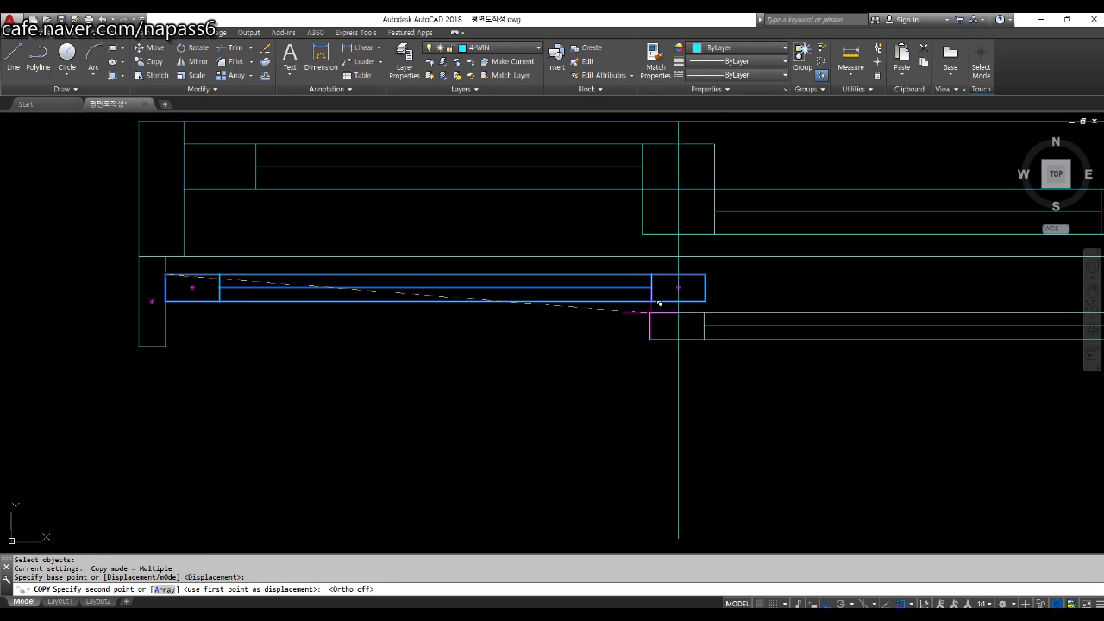
scroll(661, 292, up, 5)
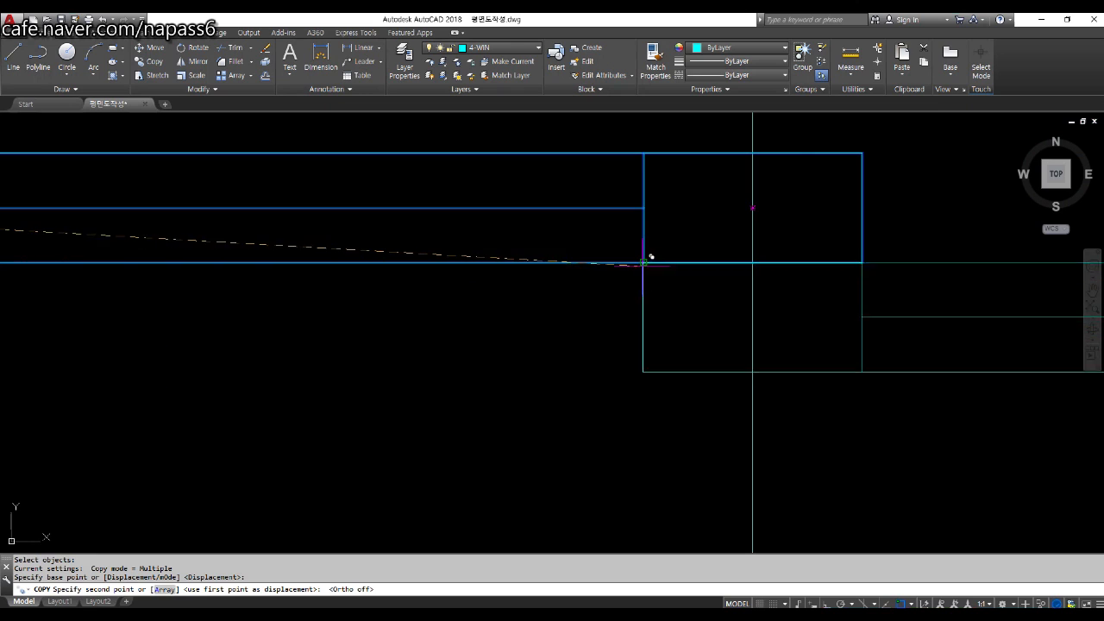
click(645, 262)
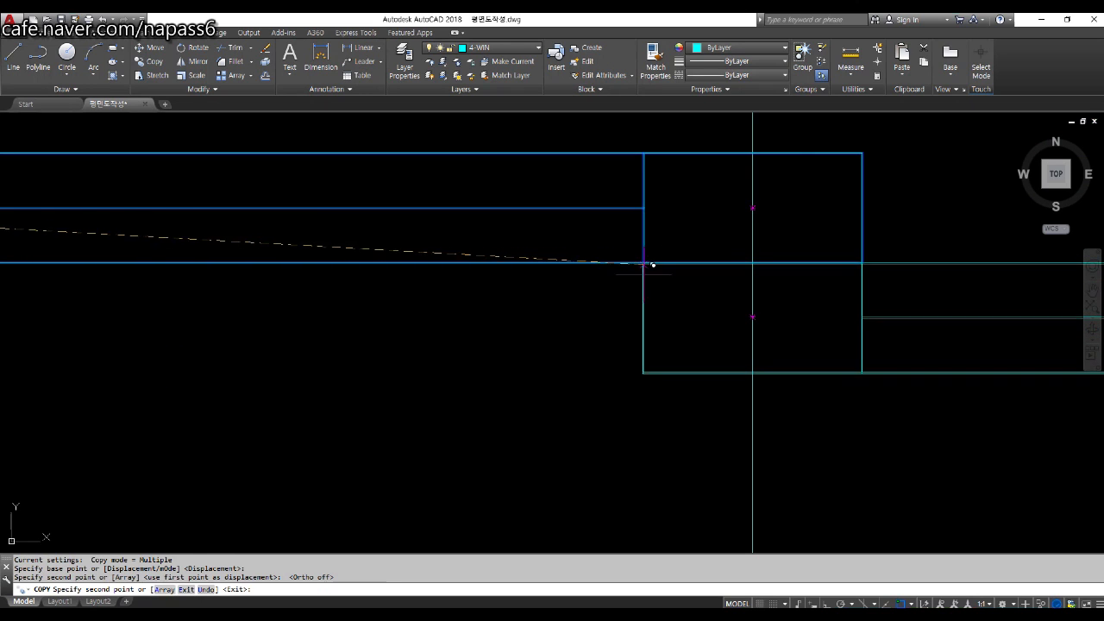
key(Escape)
key(Escape)
key(Escape)
scroll(581, 326, down, 5)
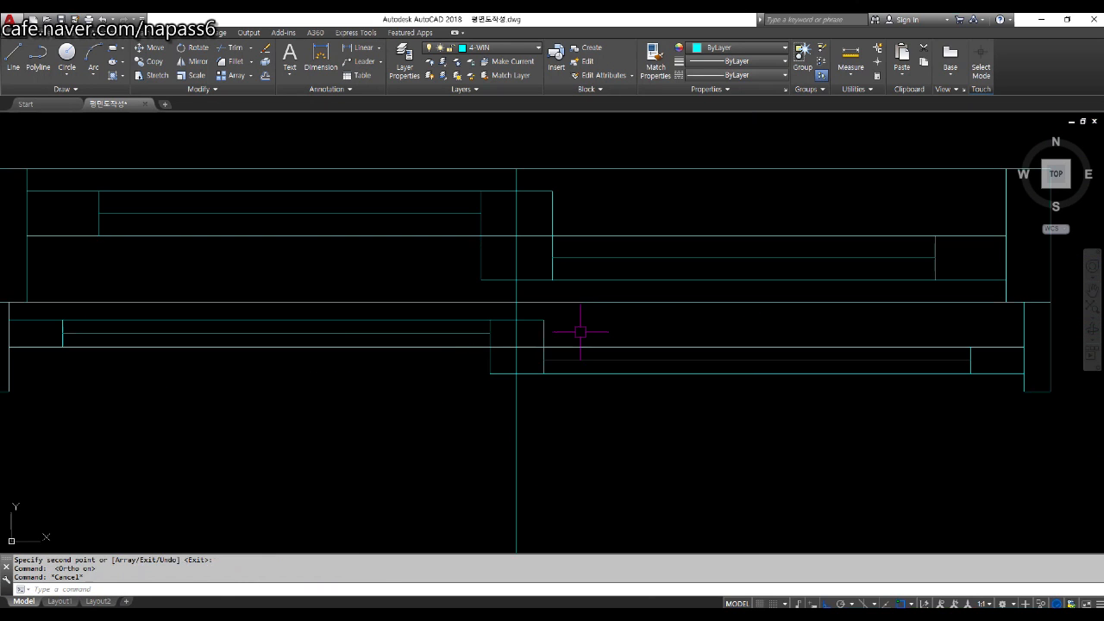
Step: Draw a horizontal line joining the outer lower corners of the two lower frame jambs to close the frame's bottom
text(l)
key(space)
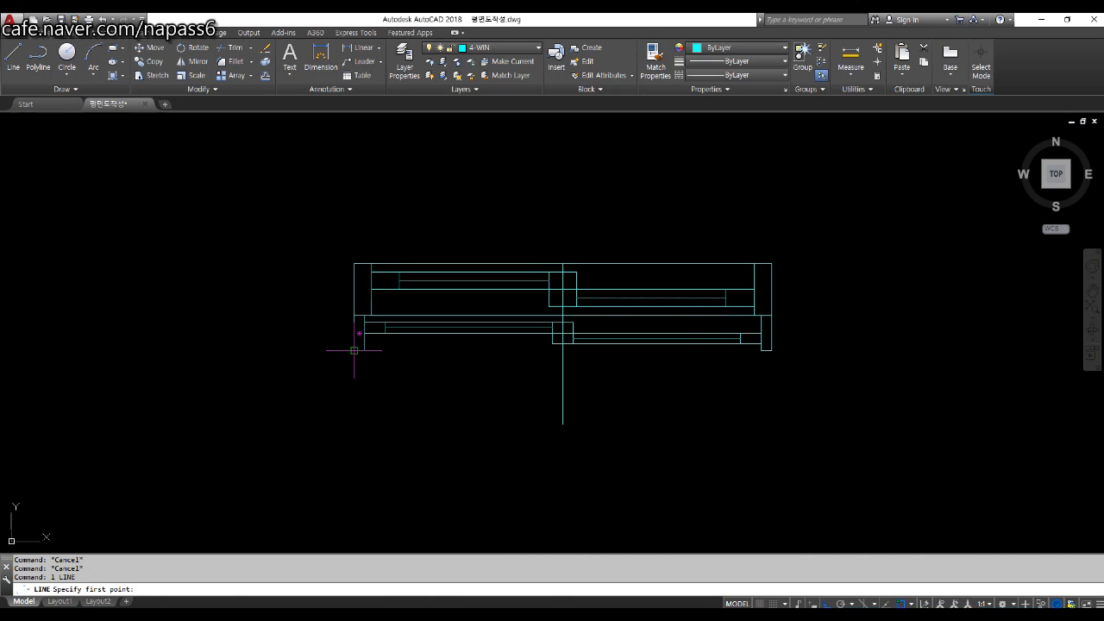
click(771, 350)
scroll(712, 350, up, 4)
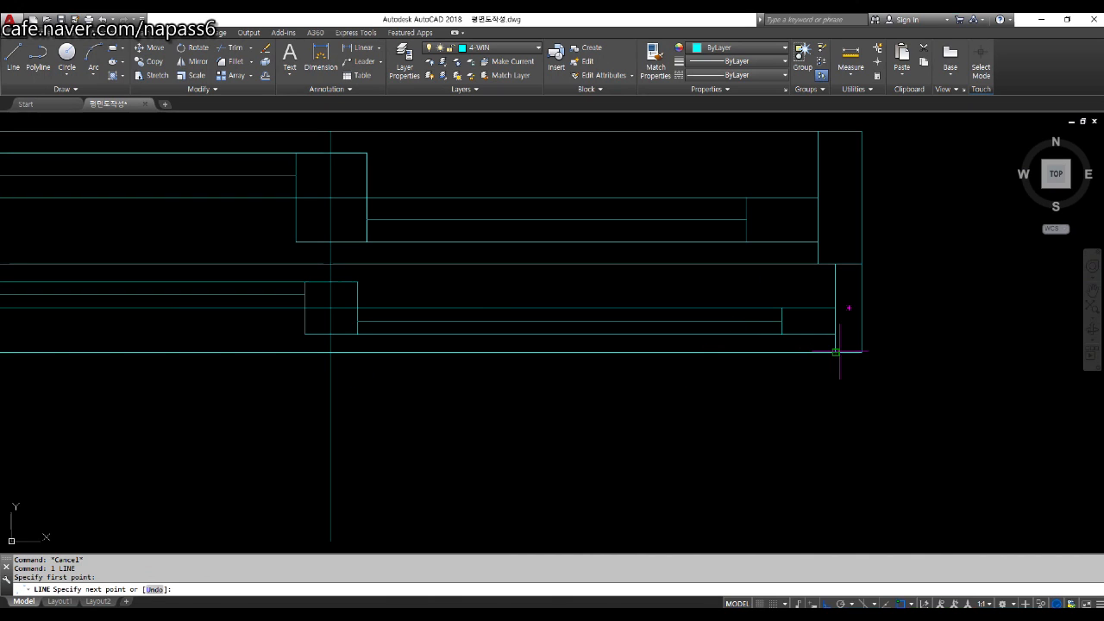
key(space)
scroll(551, 312, down, 5)
Step: Stretch the vertical centre line's upper end above the frame and shorten its lower end to just below the frame
click(494, 383)
click(427, 336)
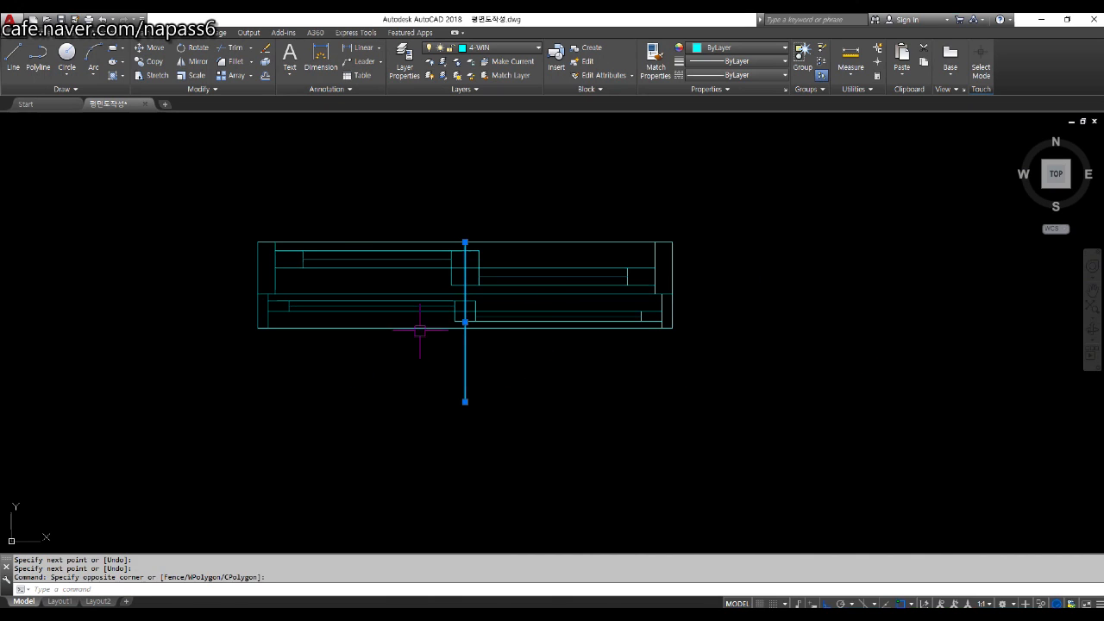
click(465, 242)
click(465, 213)
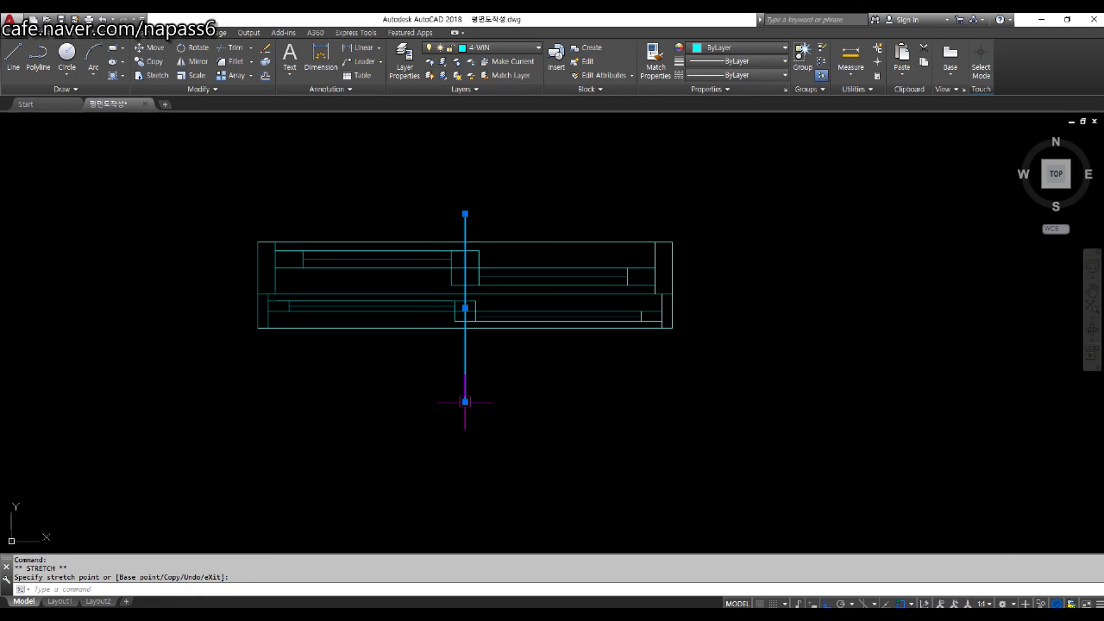
click(465, 402)
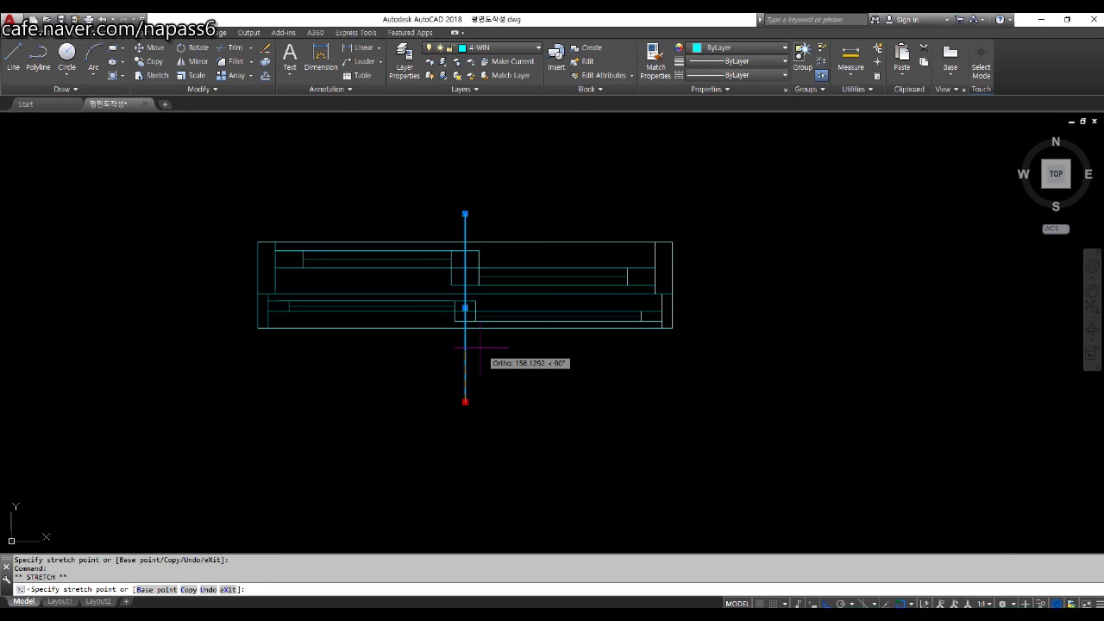
click(481, 348)
click(465, 213)
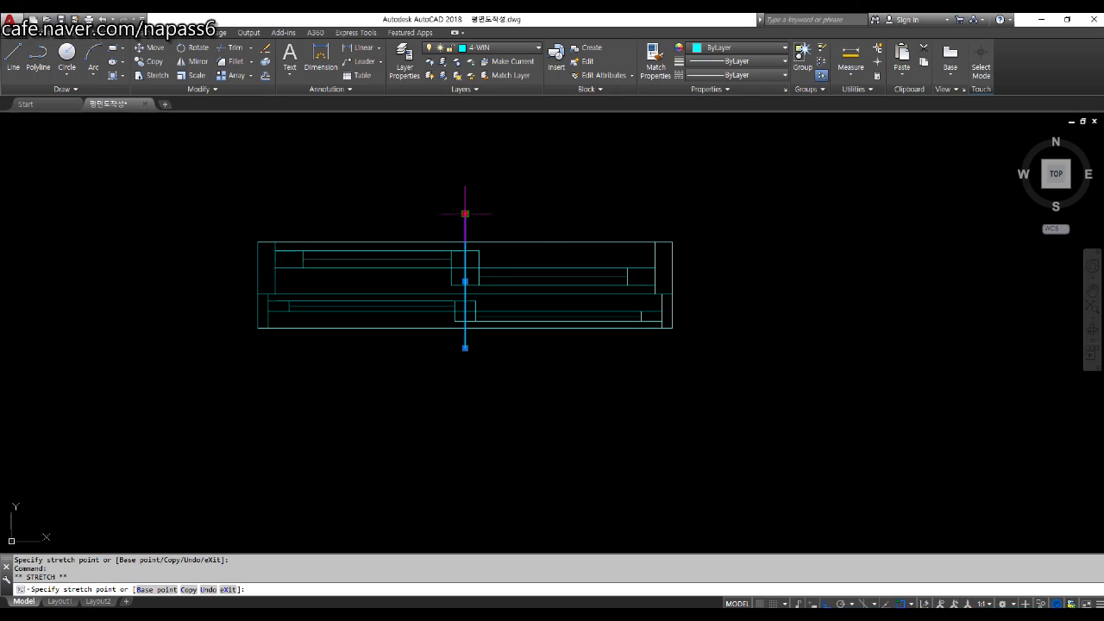
scroll(465, 213, up, 6)
click(462, 215)
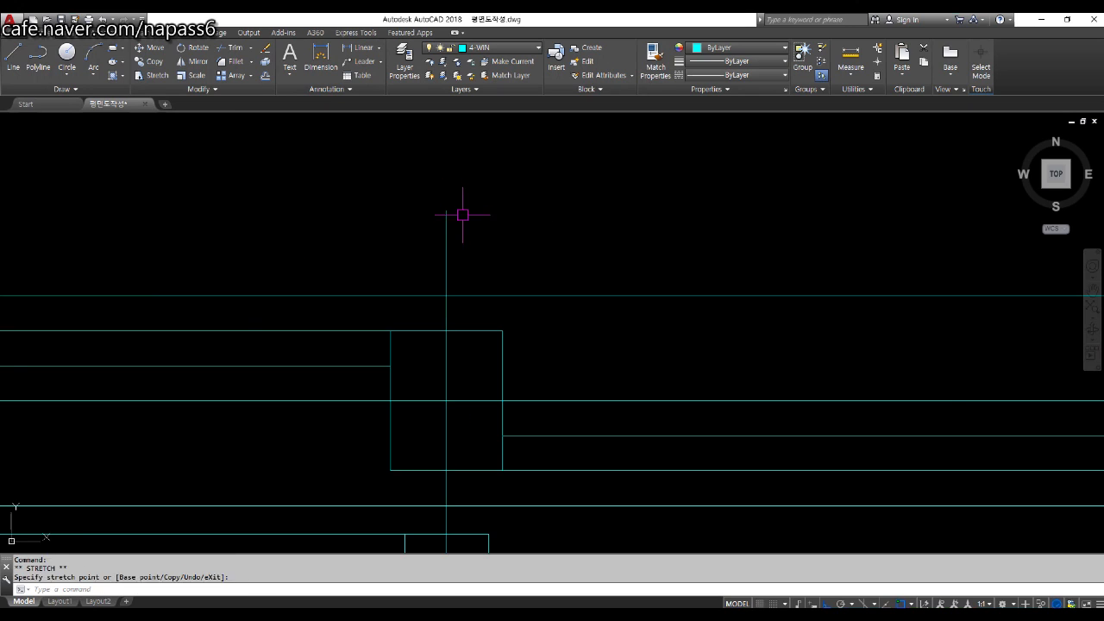
key(Escape)
key(Escape)
Step: Move the vertical centre line to the 1-CEN layer and turn that layer on
scroll(462, 215, down, 6)
click(458, 226)
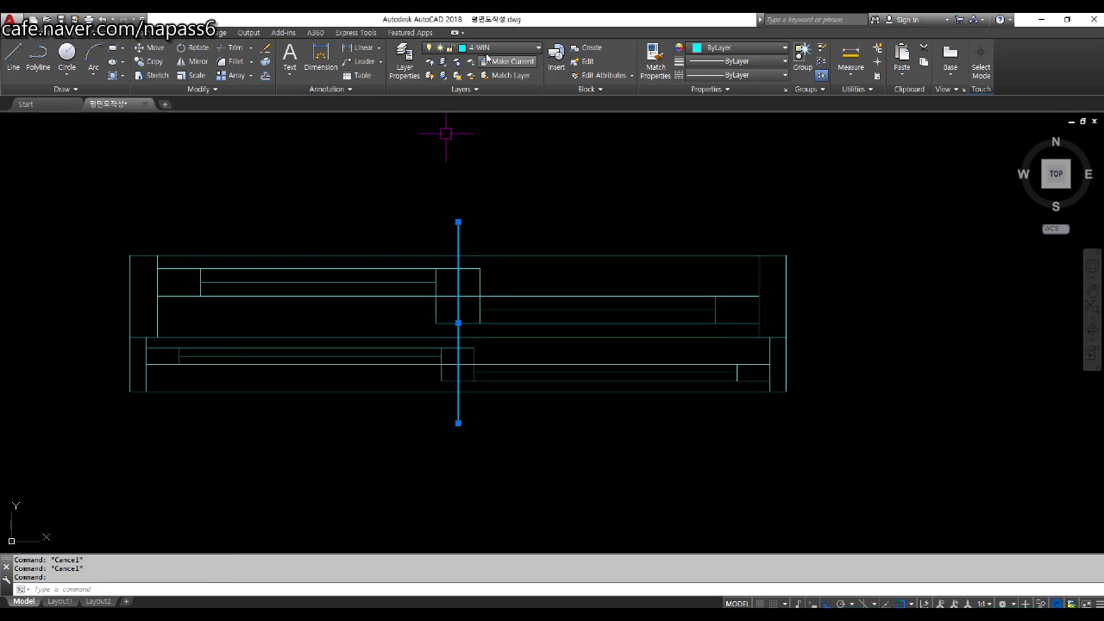
click(495, 48)
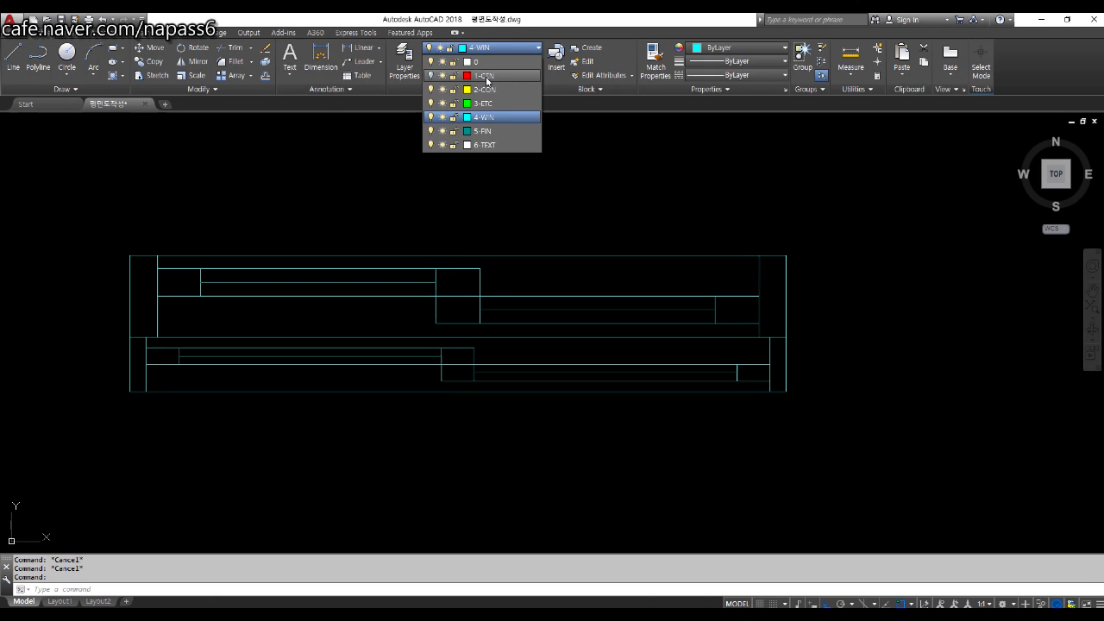
click(486, 77)
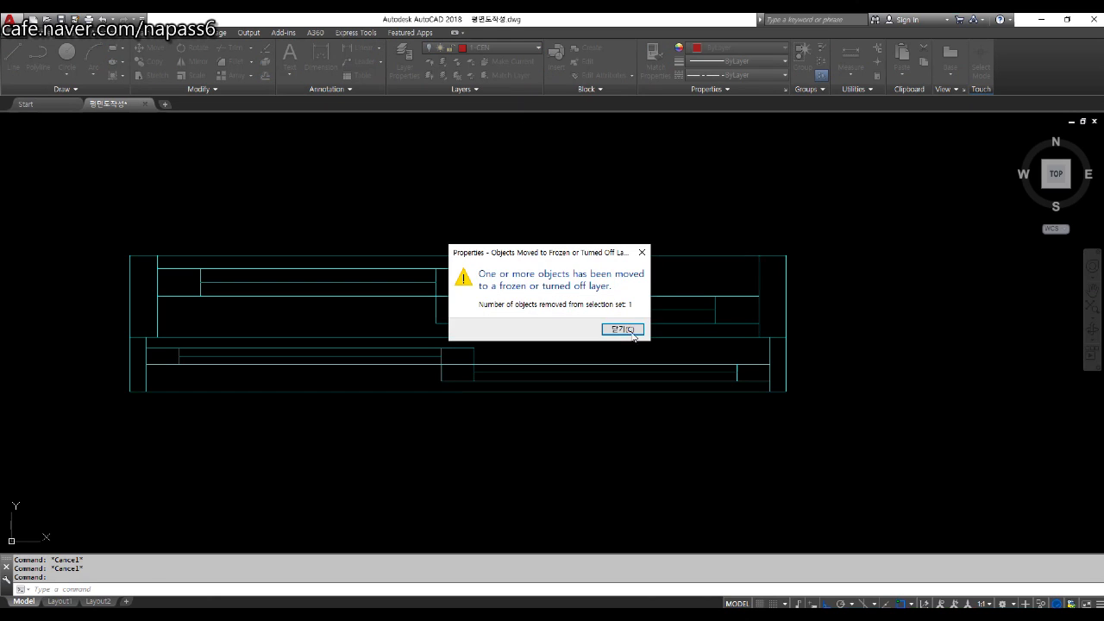
click(638, 329)
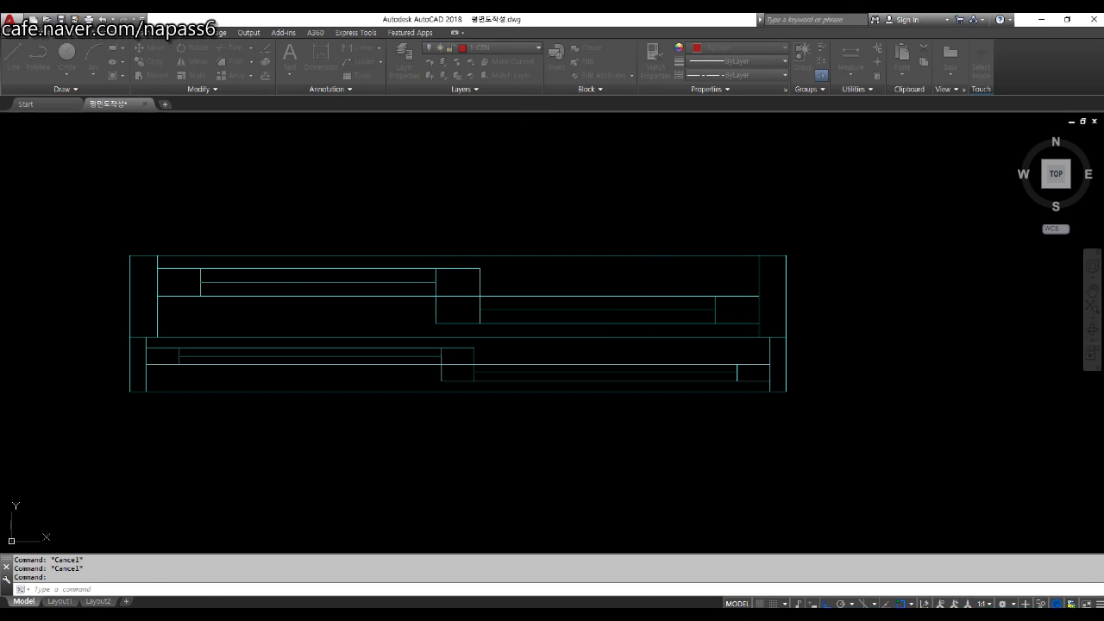
click(483, 47)
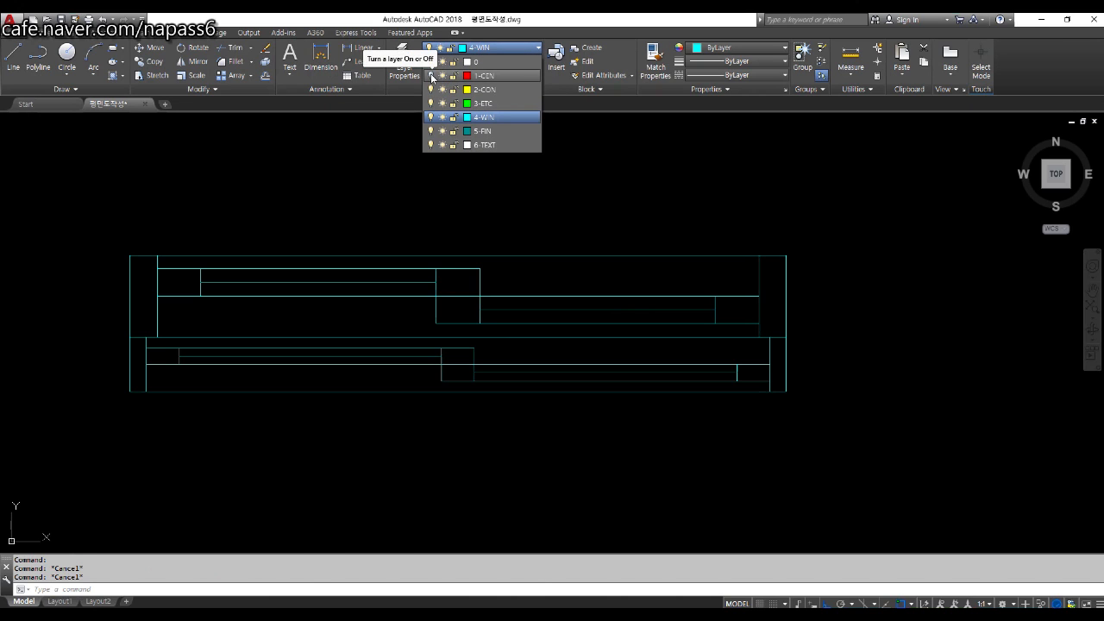
click(432, 76)
click(393, 191)
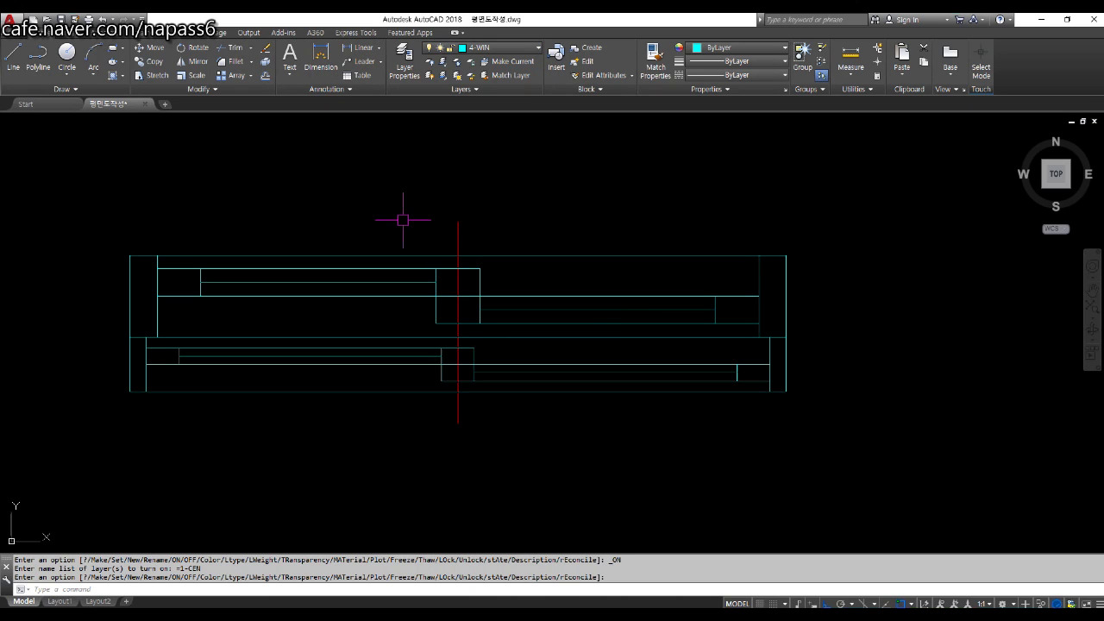
Step: Copy the complete window with its centre line by its upper-left corner onto the inner finish line's end at the lower-left room's opening
scroll(466, 379, down, 8)
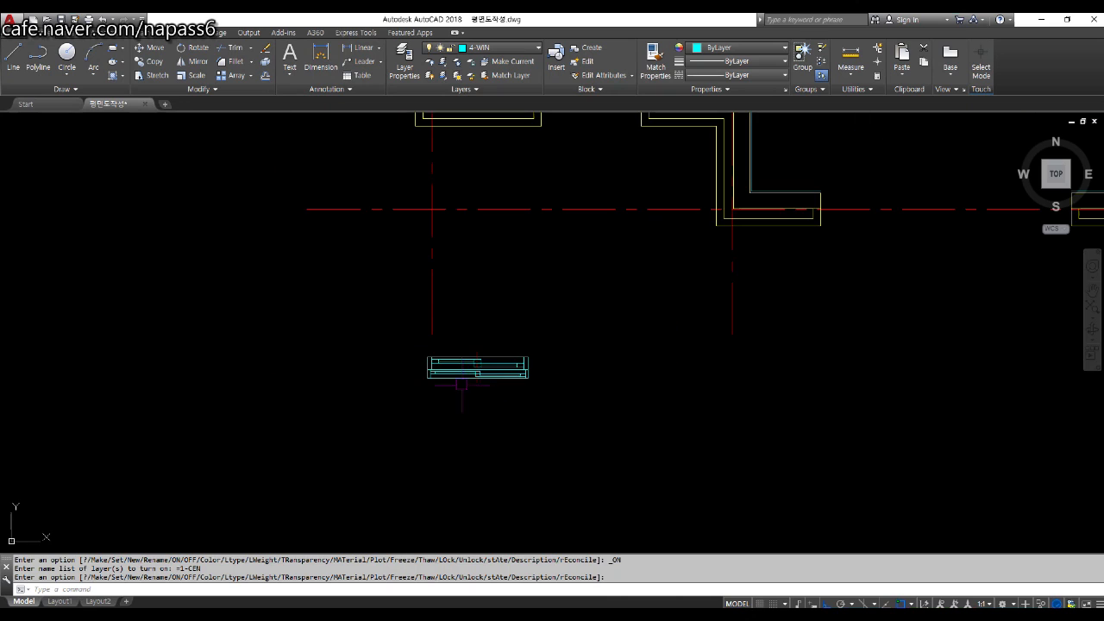
scroll(565, 263, up, 6)
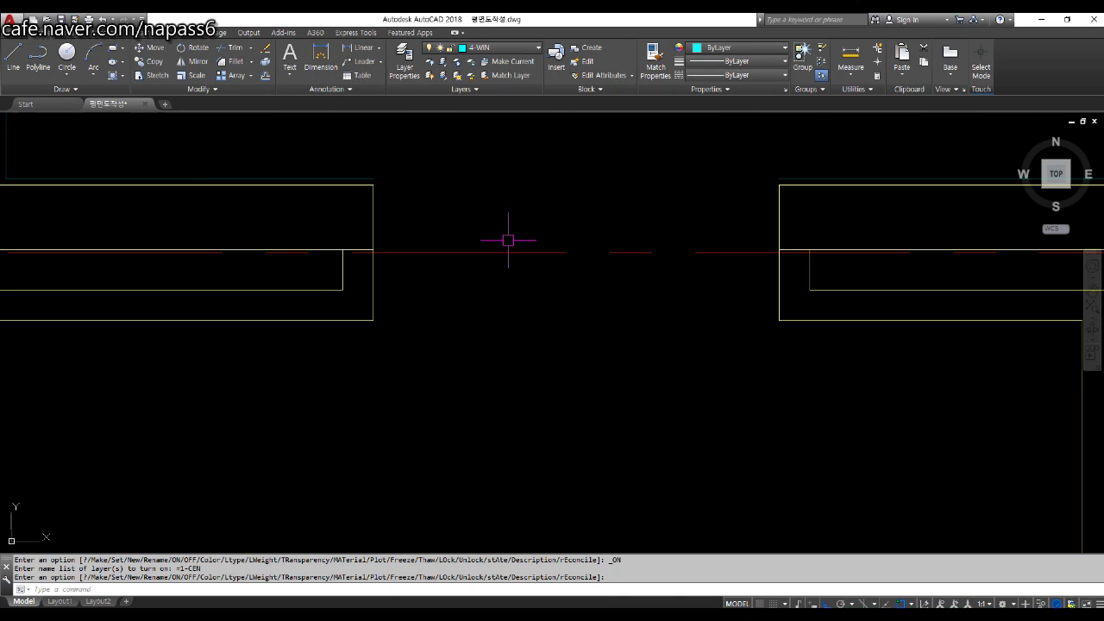
scroll(523, 202, down, 2)
text(co)
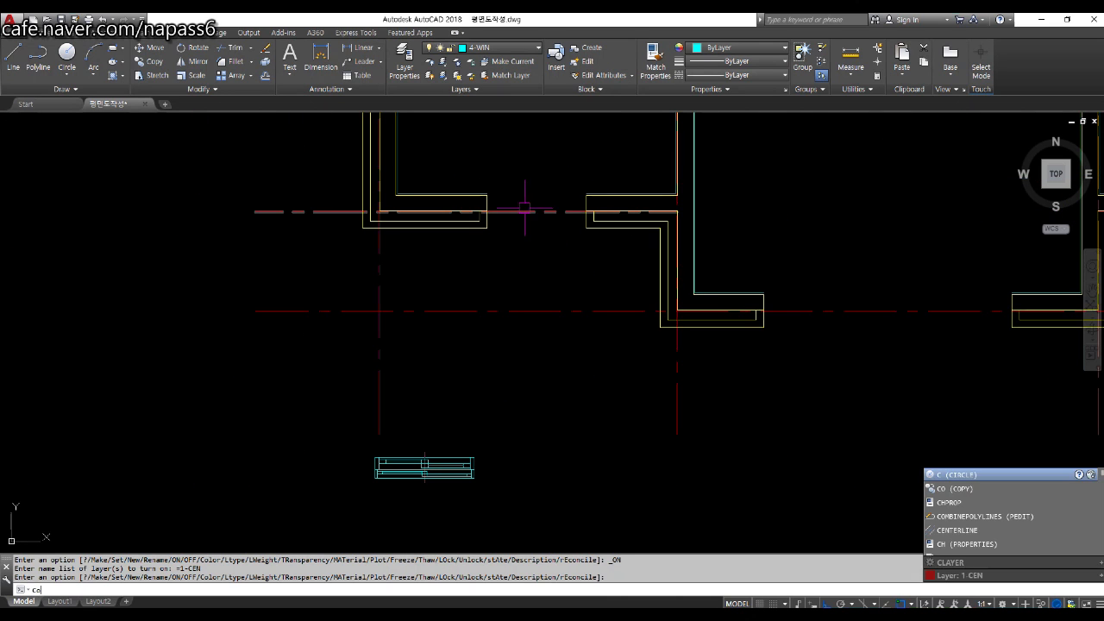
key(Return)
click(325, 401)
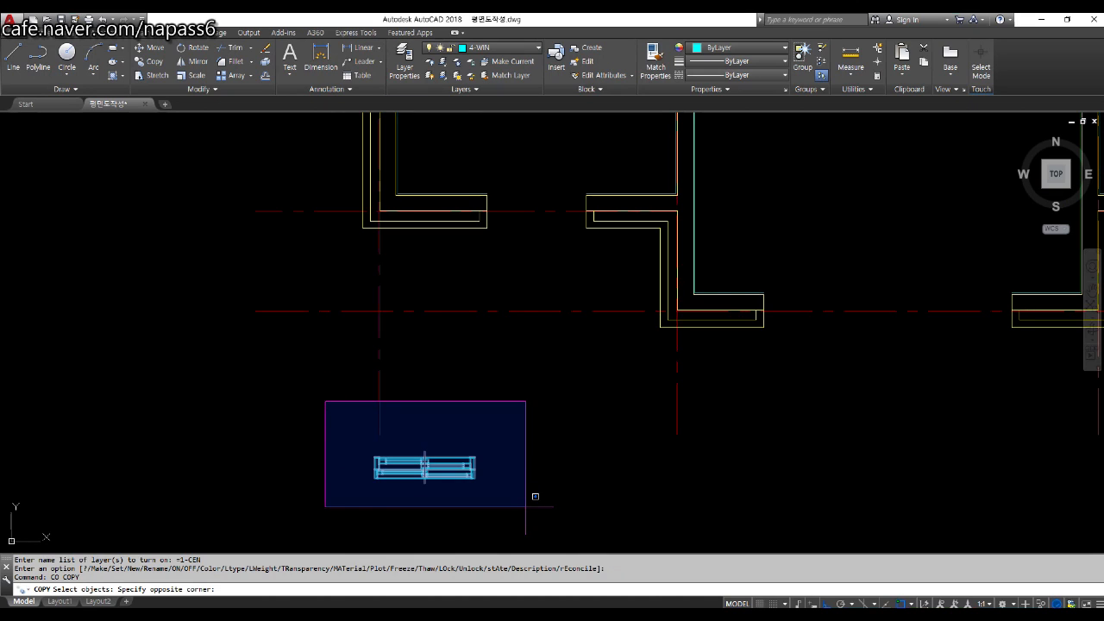
click(526, 506)
click(256, 391)
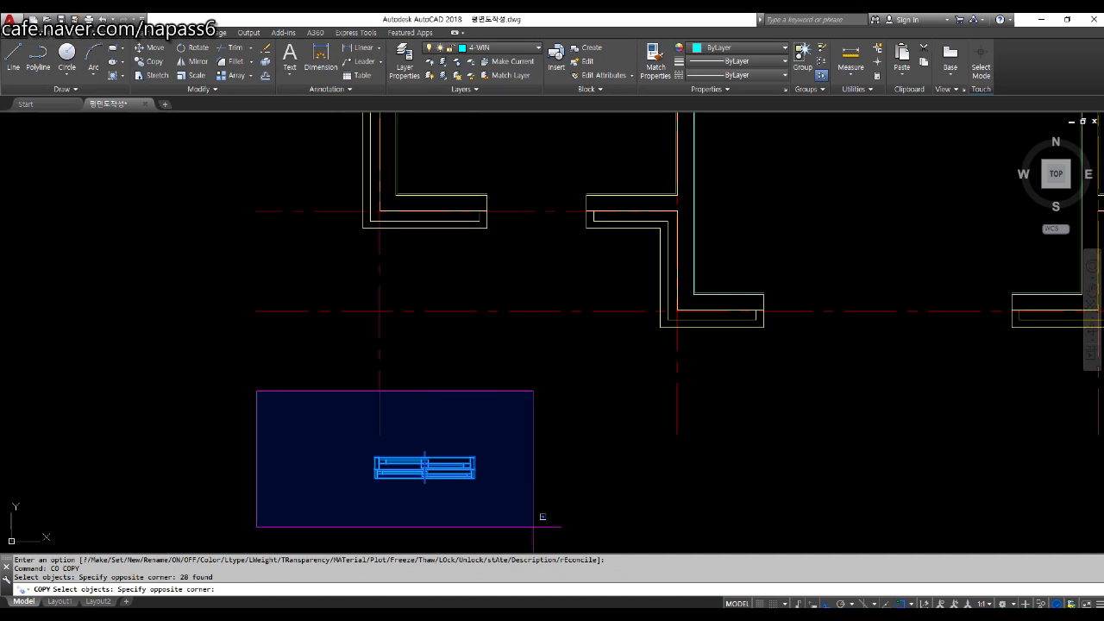
click(532, 527)
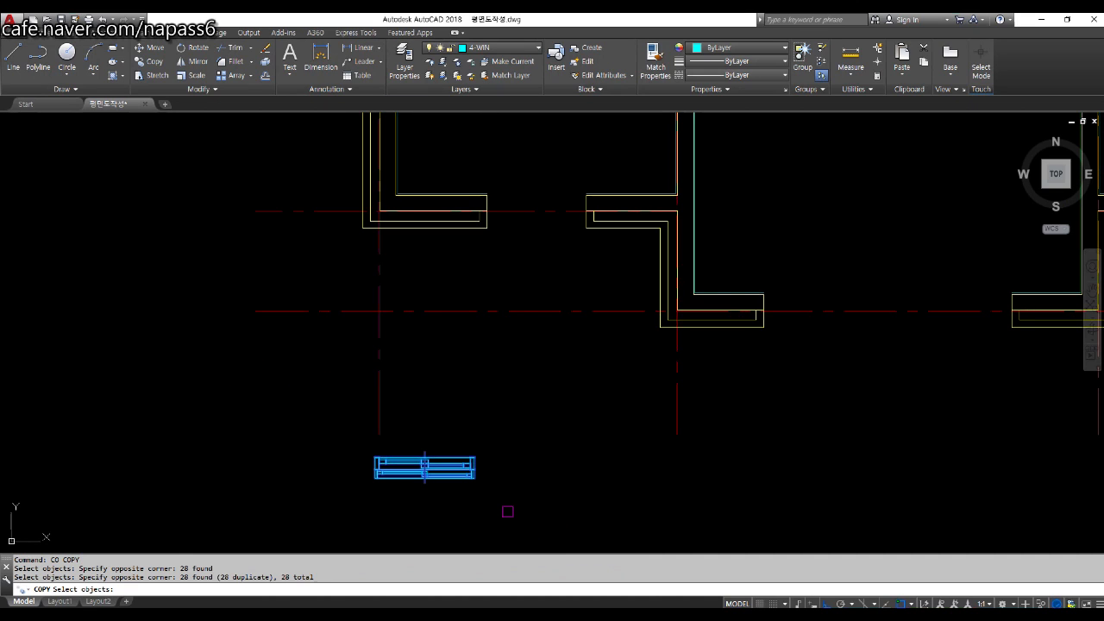
key(Return)
scroll(492, 510, up, 5)
scroll(574, 483, up, 2)
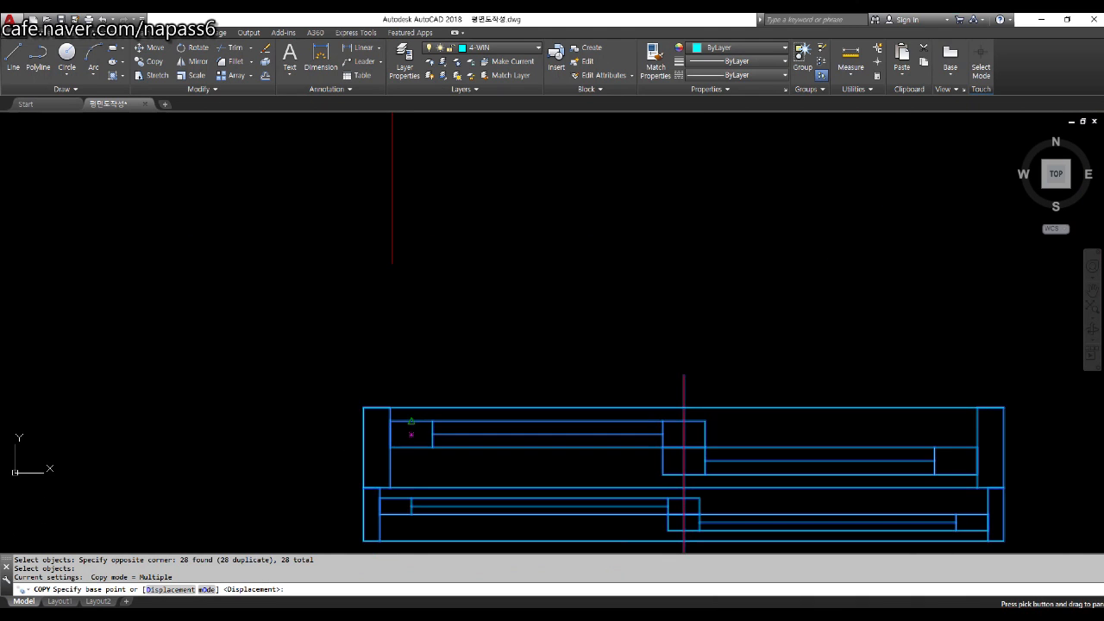
scroll(372, 421, up, 4)
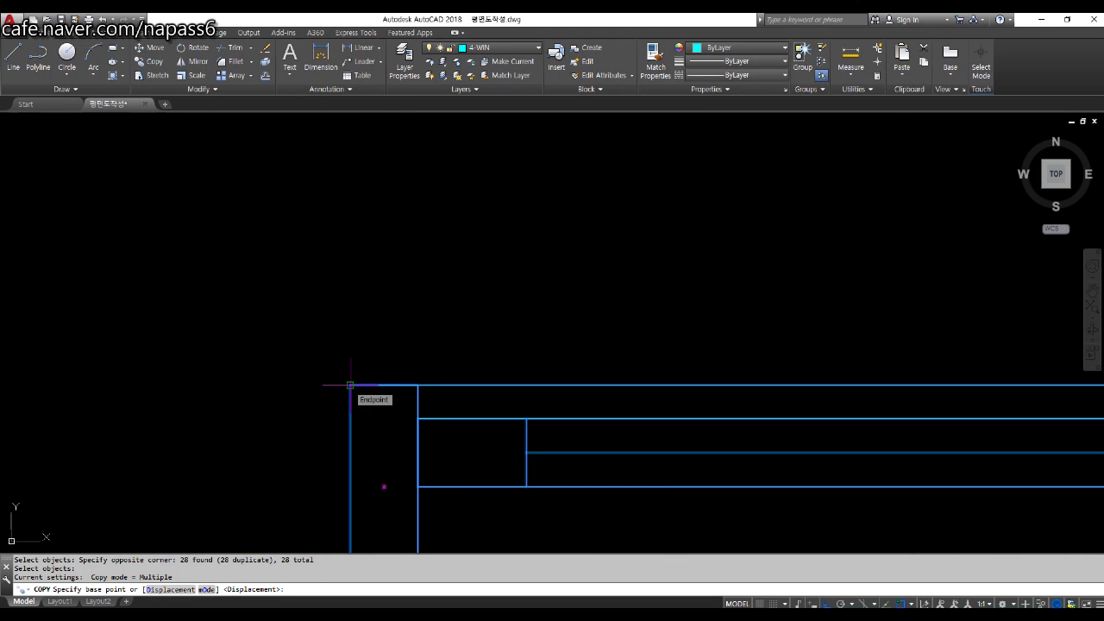
click(350, 385)
scroll(359, 374, down, 5)
scroll(423, 398, up, 4)
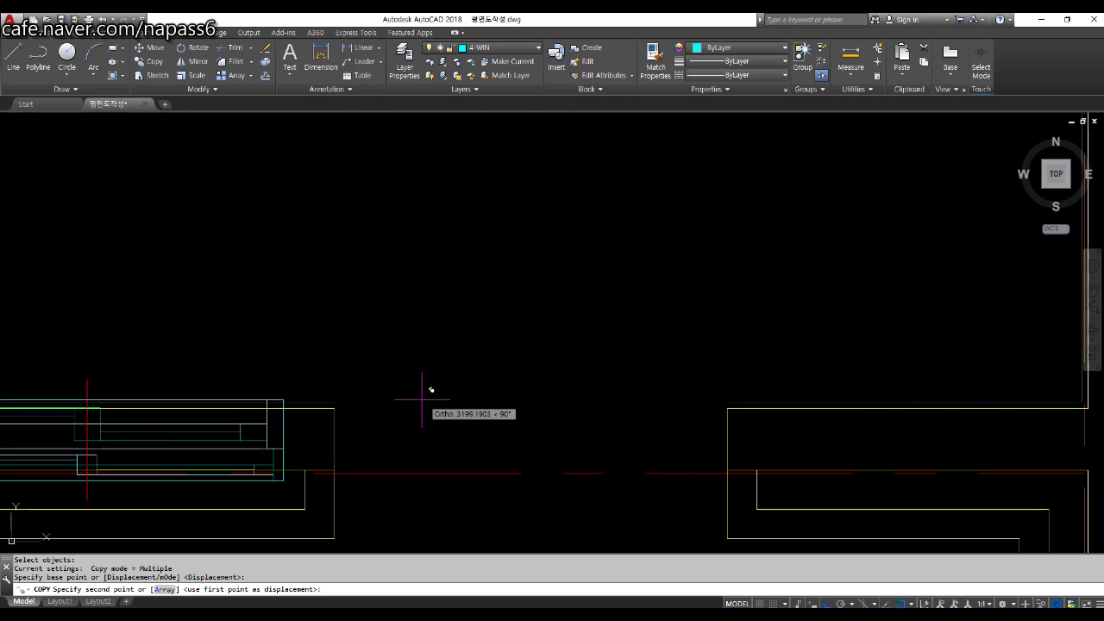
click(335, 402)
scroll(361, 287, down, 3)
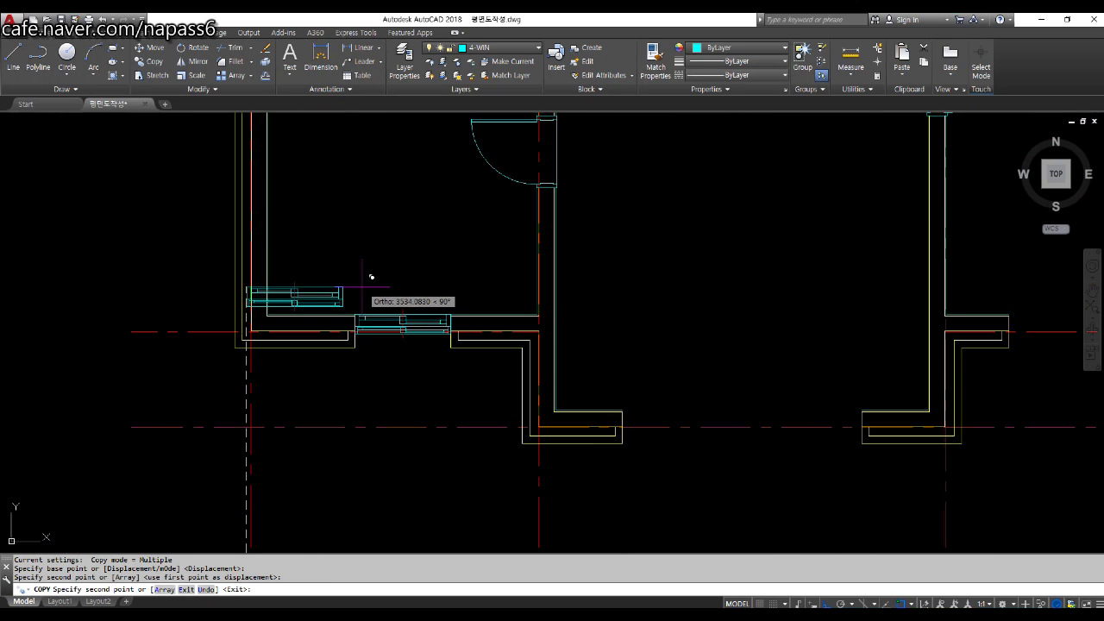
key(Return)
scroll(373, 289, down, 4)
scroll(374, 300, up, 4)
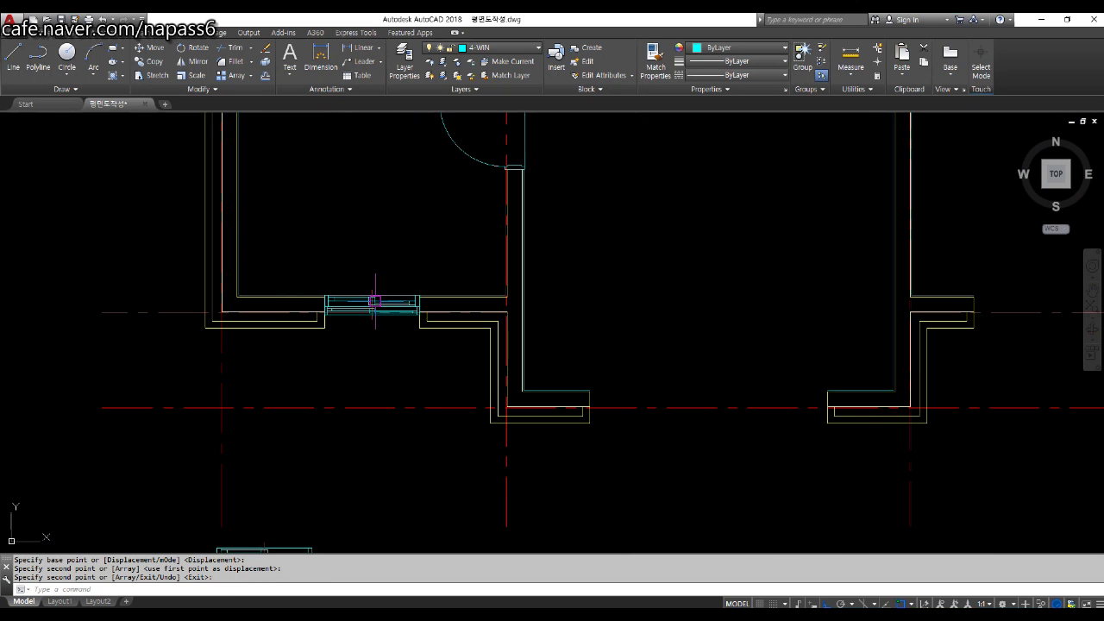
scroll(376, 302, down, 2)
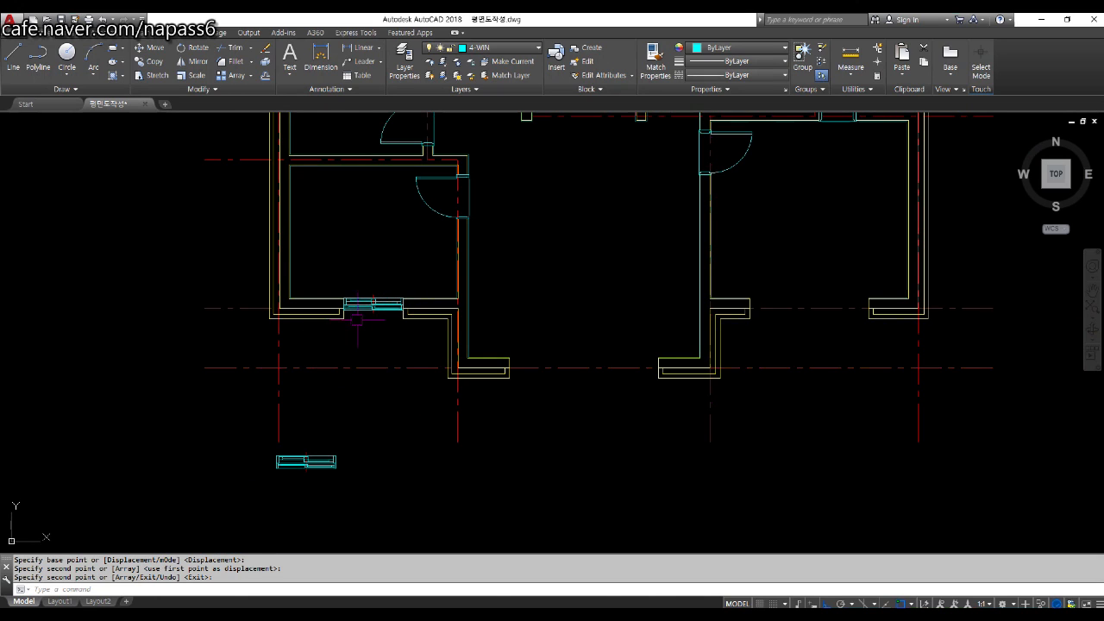
Step: Move the original window symbol from below the plan to the empty area outside the upper-left room's west opening
scroll(362, 311, down, 3)
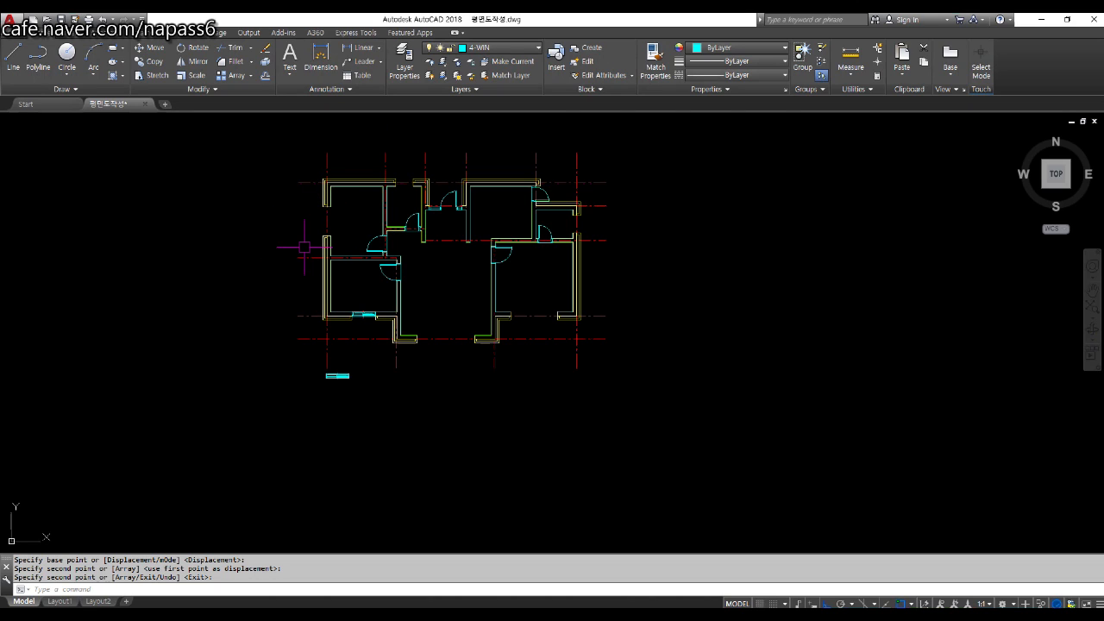
key(Return)
click(294, 366)
click(360, 392)
key(Return)
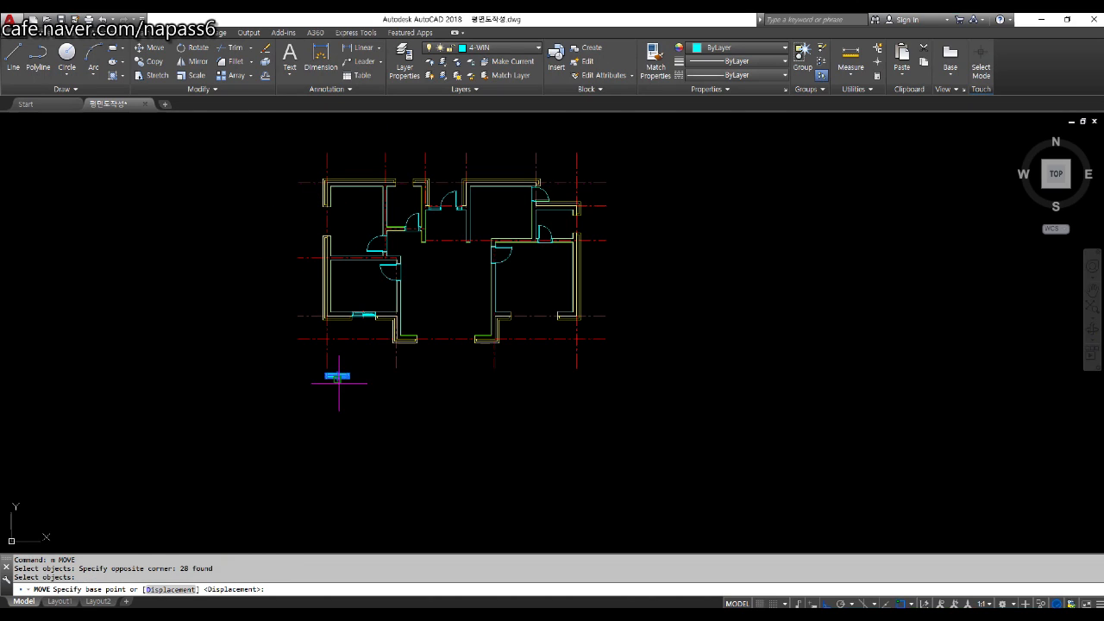
click(338, 378)
key(F8)
scroll(294, 190, up, 8)
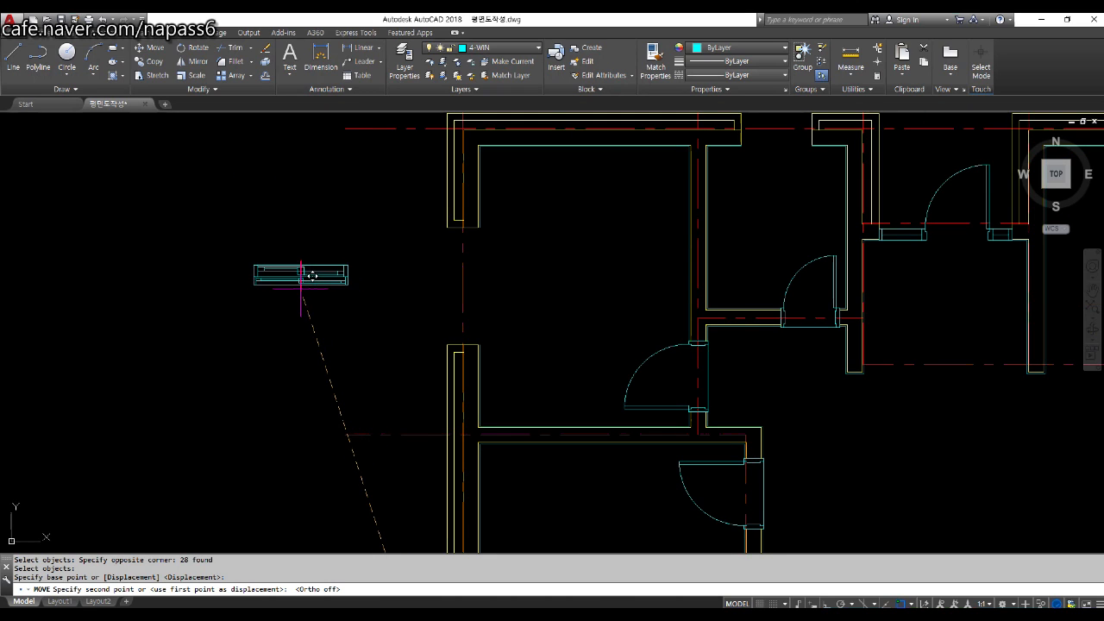
click(301, 288)
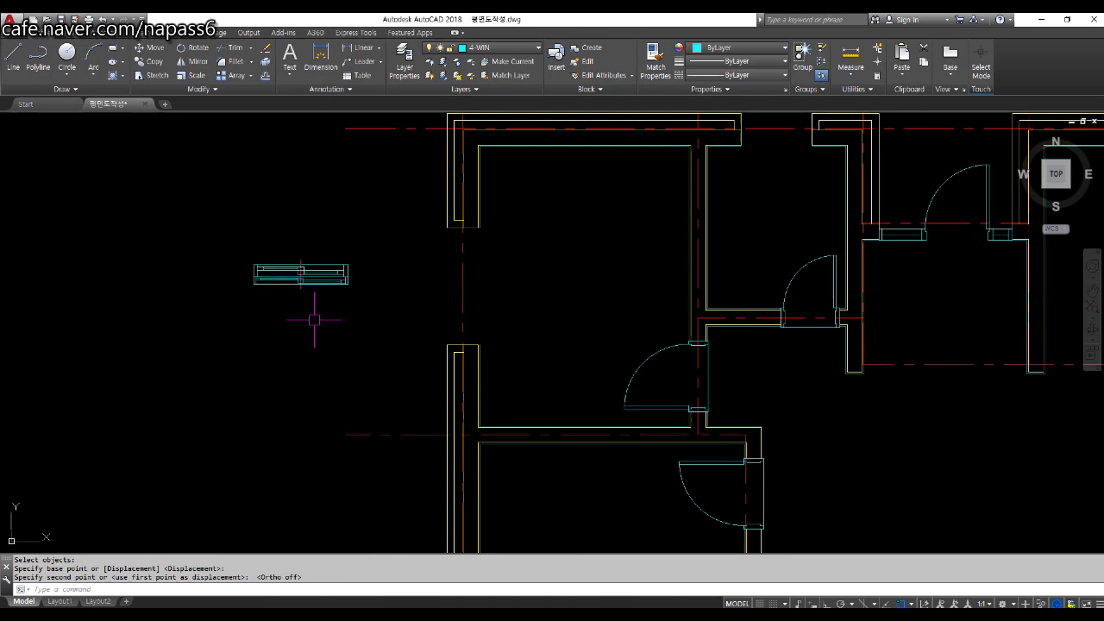
Step: Copy the complete window symbol into the empty space above the small upper room's opening in the north wall
text(co)
key(space)
click(383, 320)
click(162, 238)
key(space)
click(300, 284)
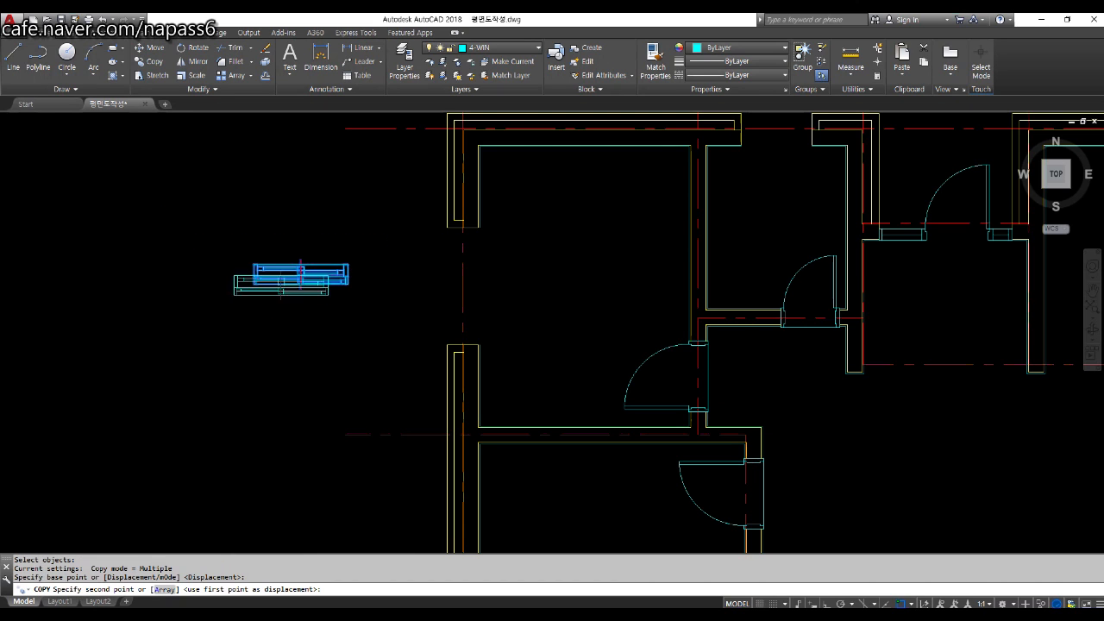
scroll(301, 276, down, 3)
scroll(302, 285, up, 5)
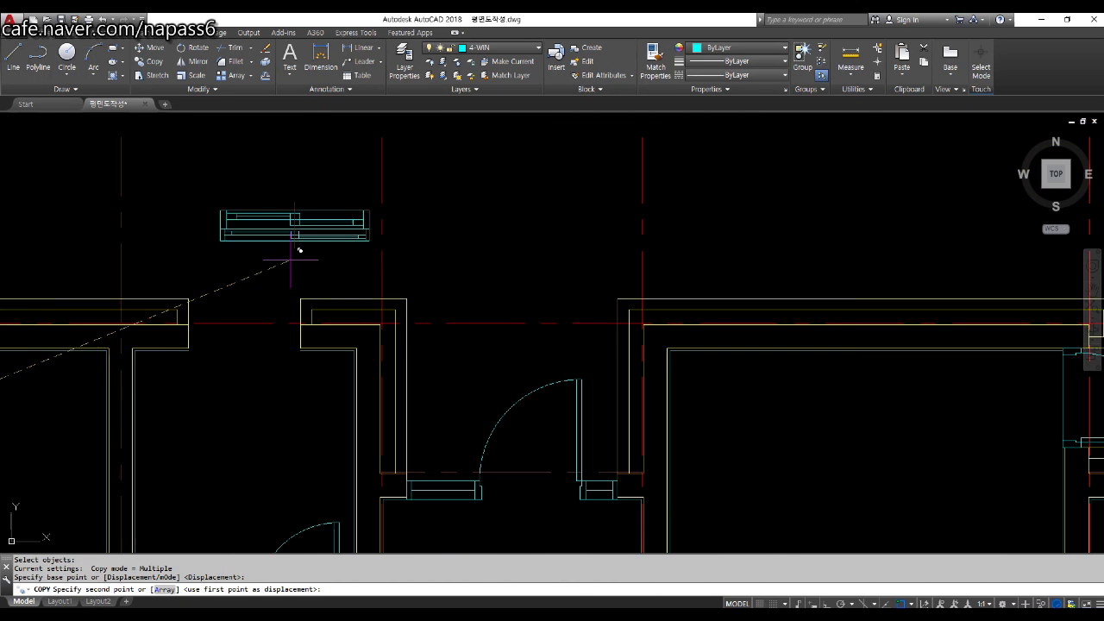
click(251, 235)
scroll(400, 226, down, 4)
key(space)
Step: Rotate the window symbol west of the plan by 270° about its middle so that it stands vertically
scroll(257, 276, up, 2)
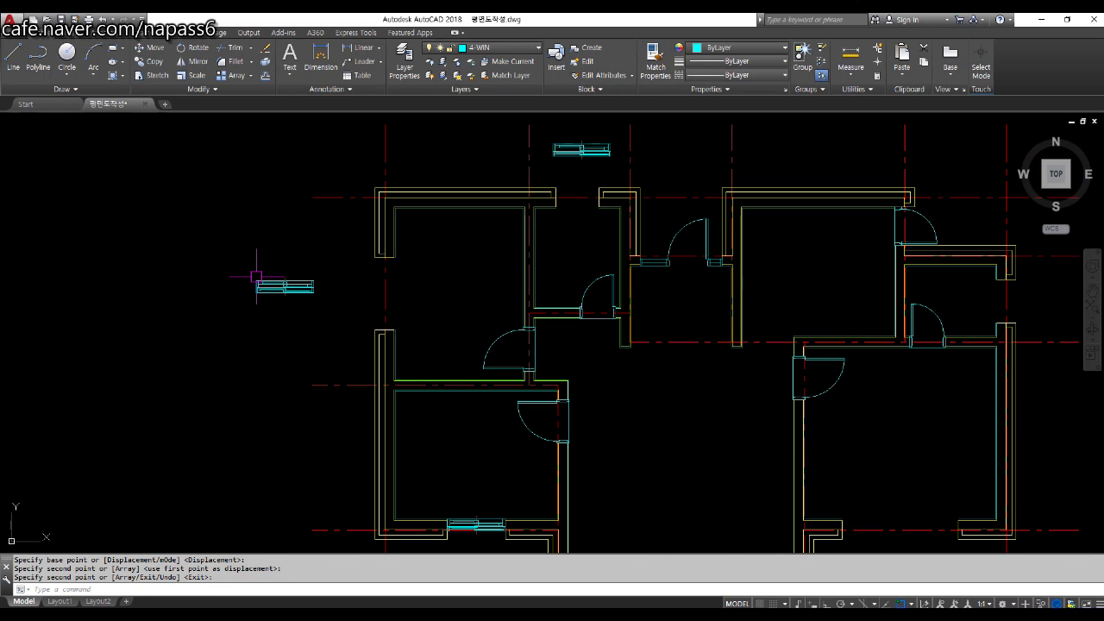
key(F8)
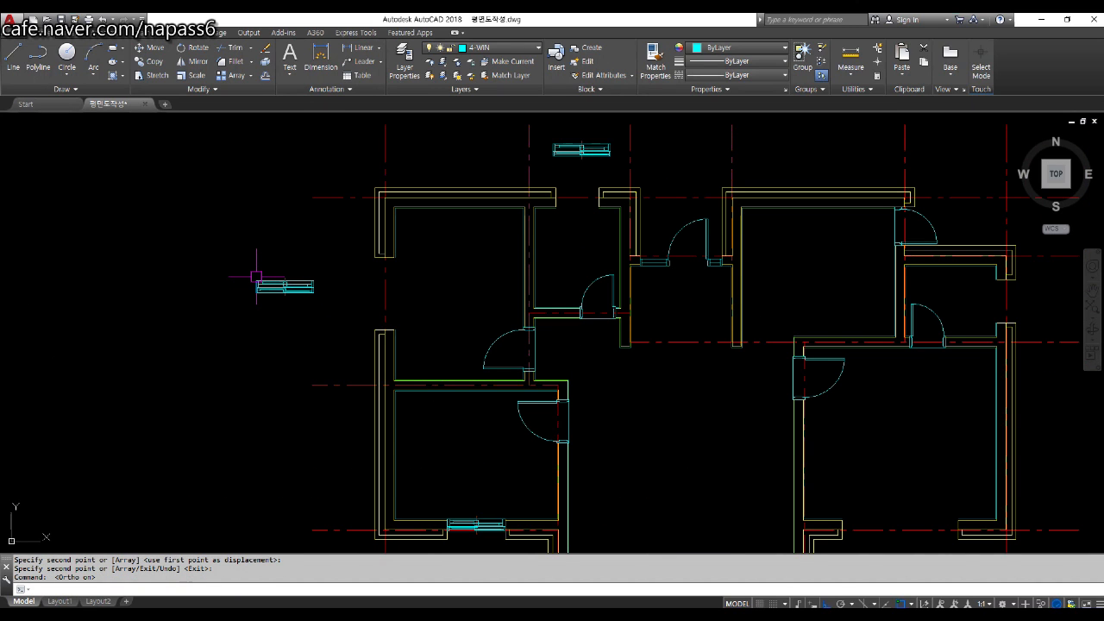
scroll(257, 277, up, 4)
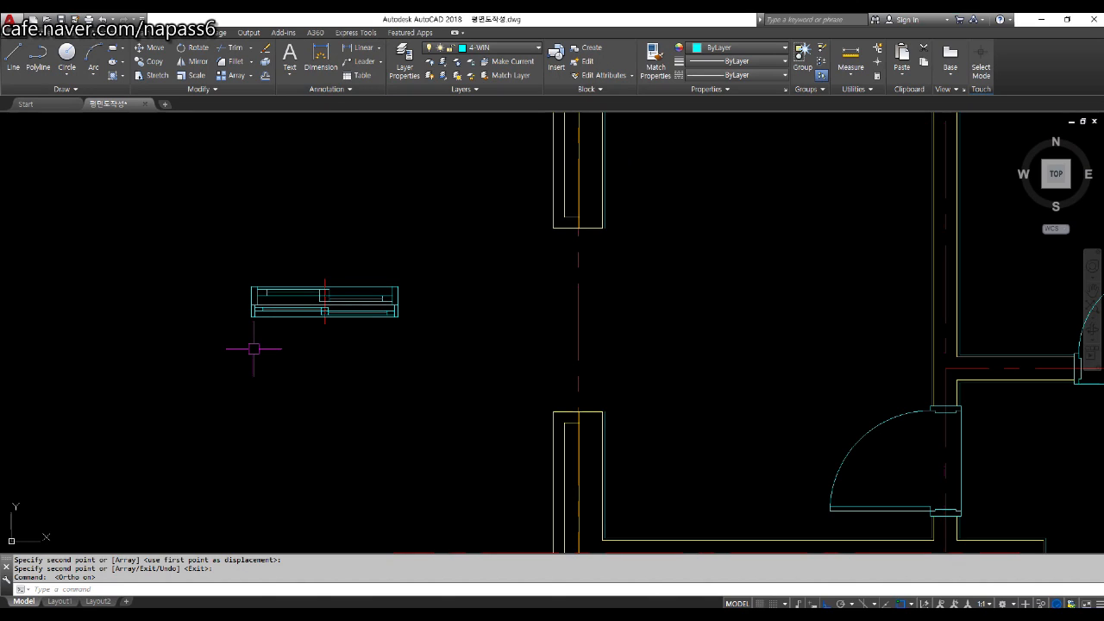
text(ro)
key(Return)
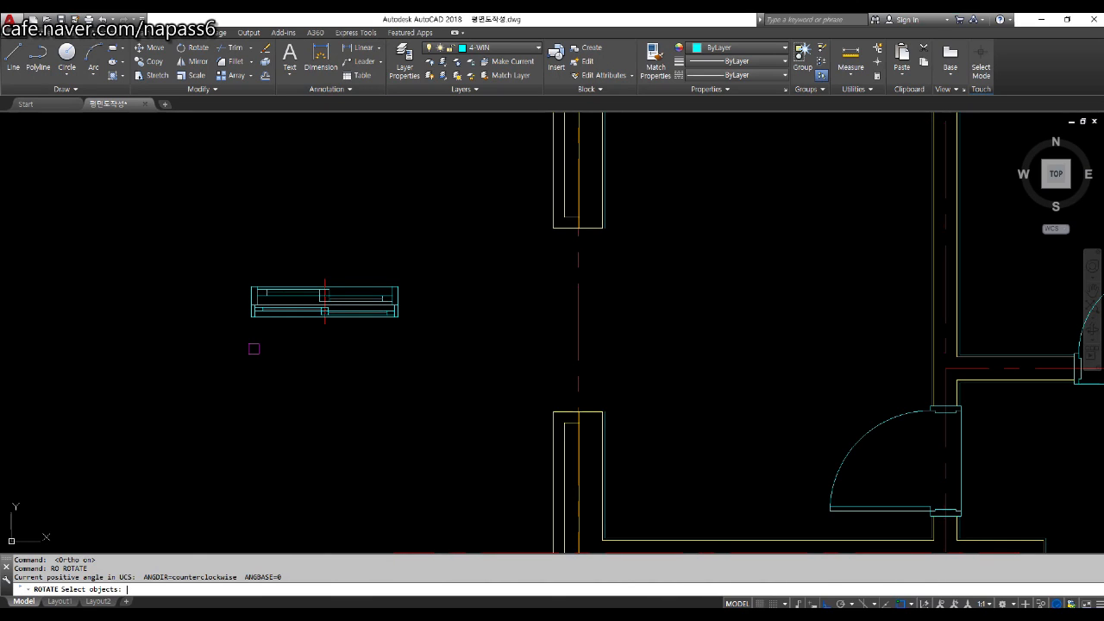
click(203, 240)
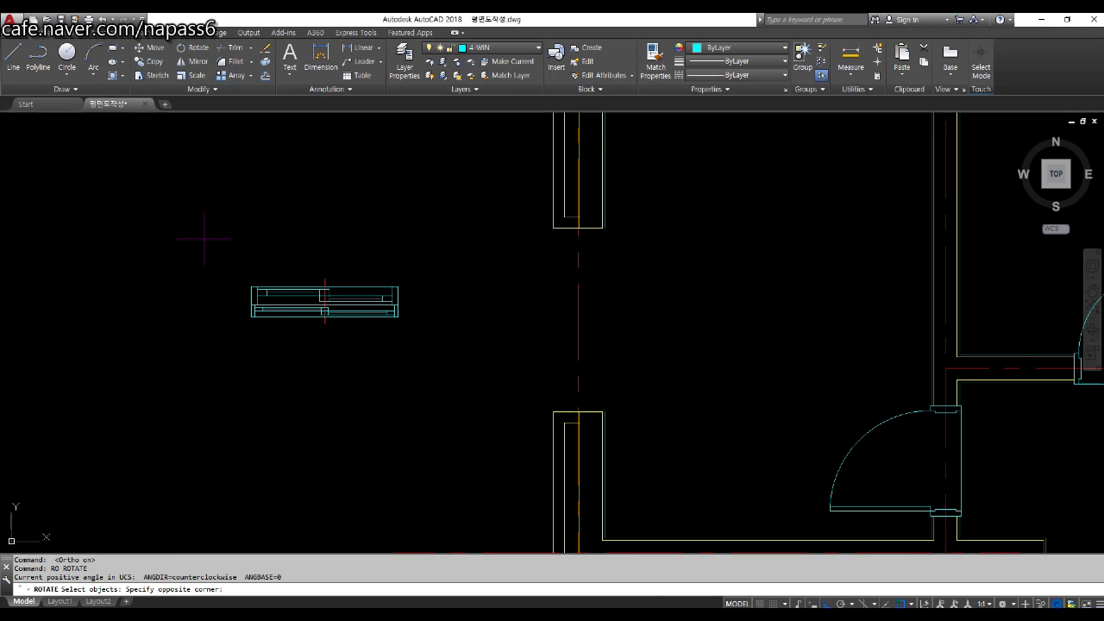
click(434, 368)
key(Return)
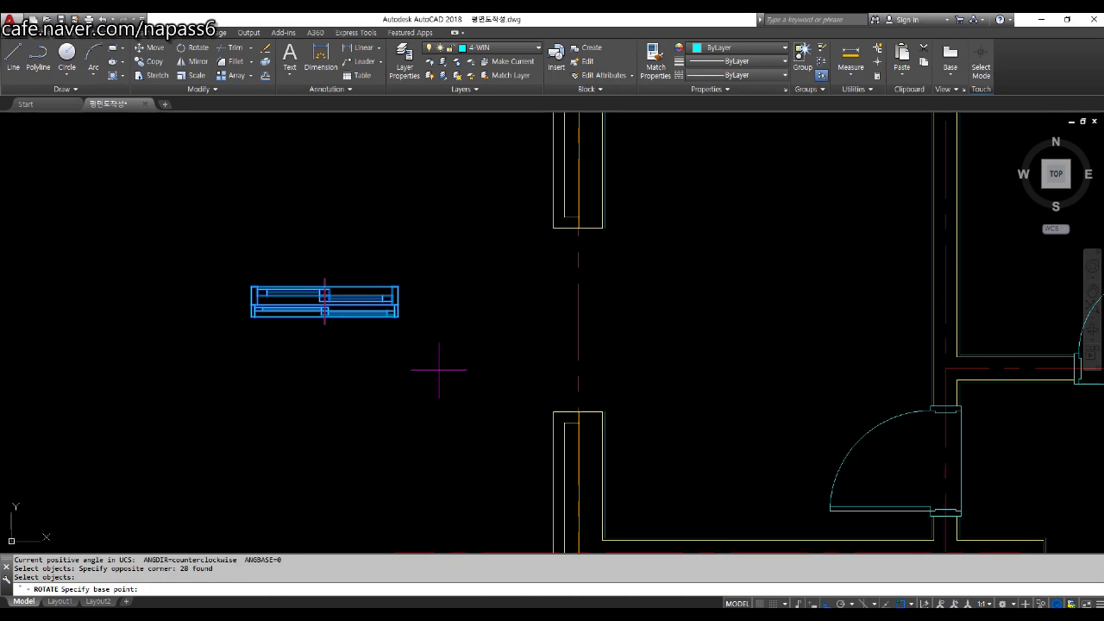
scroll(318, 303, up, 4)
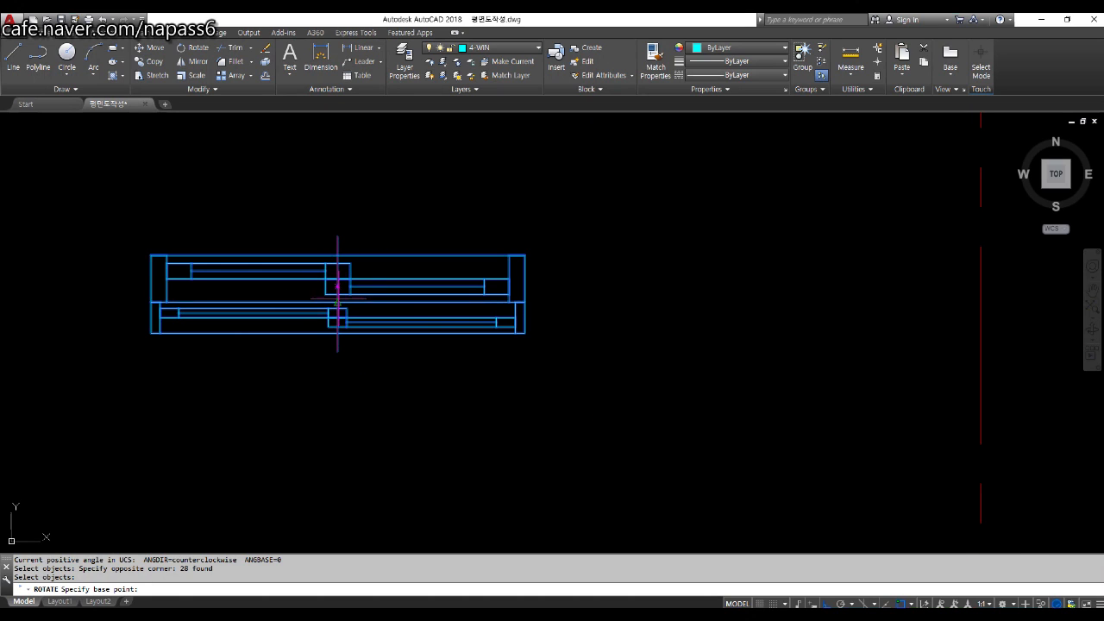
click(337, 287)
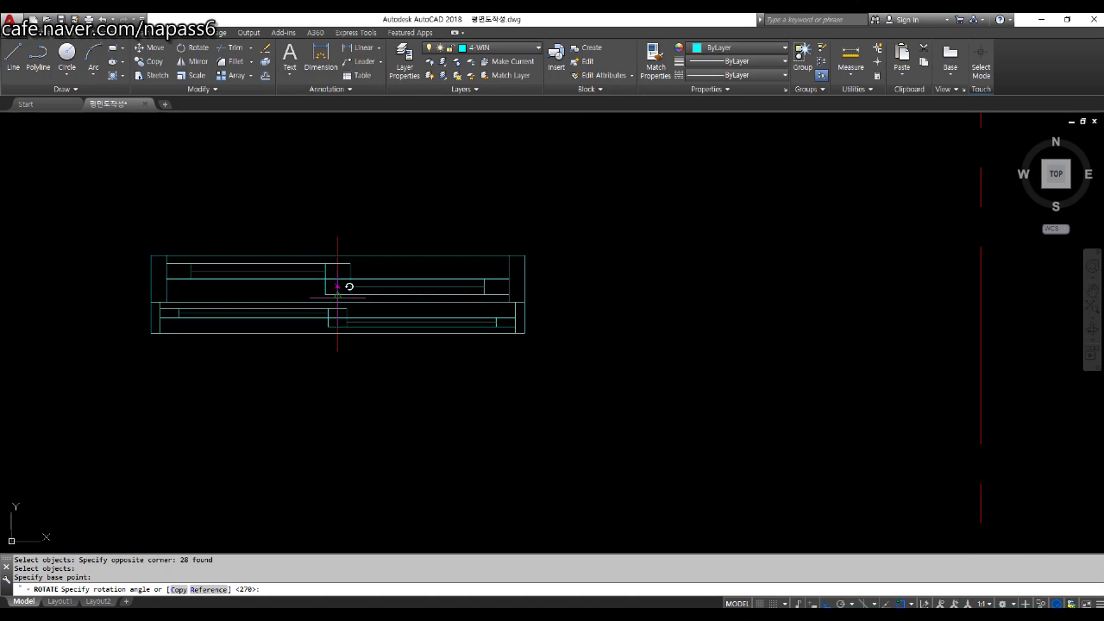
scroll(337, 293, down, 6)
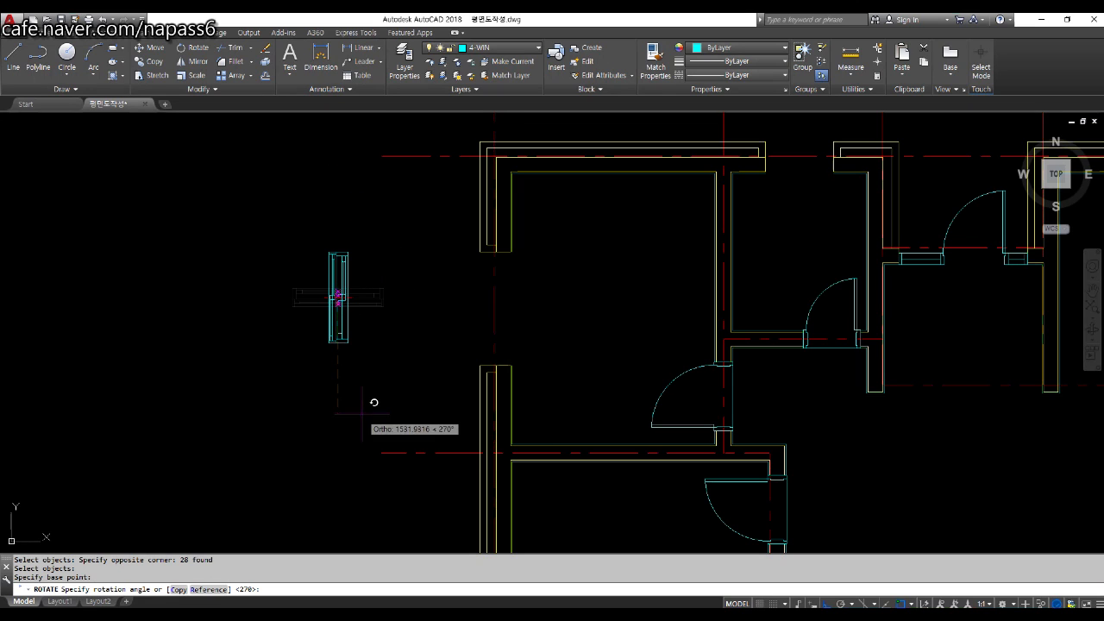
scroll(331, 345, up, 2)
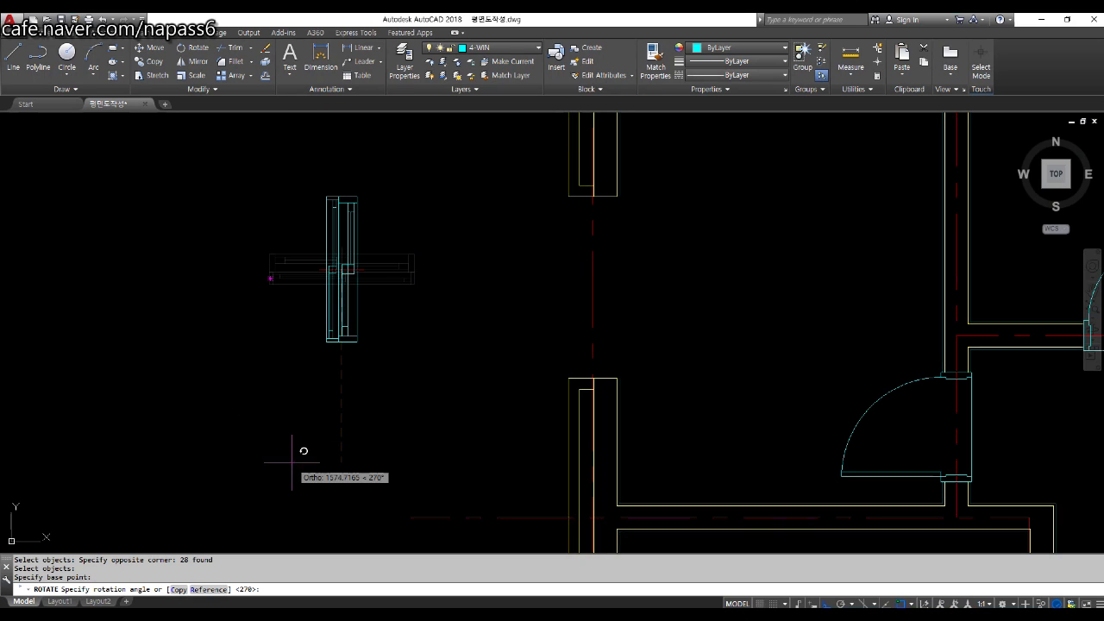
click(338, 450)
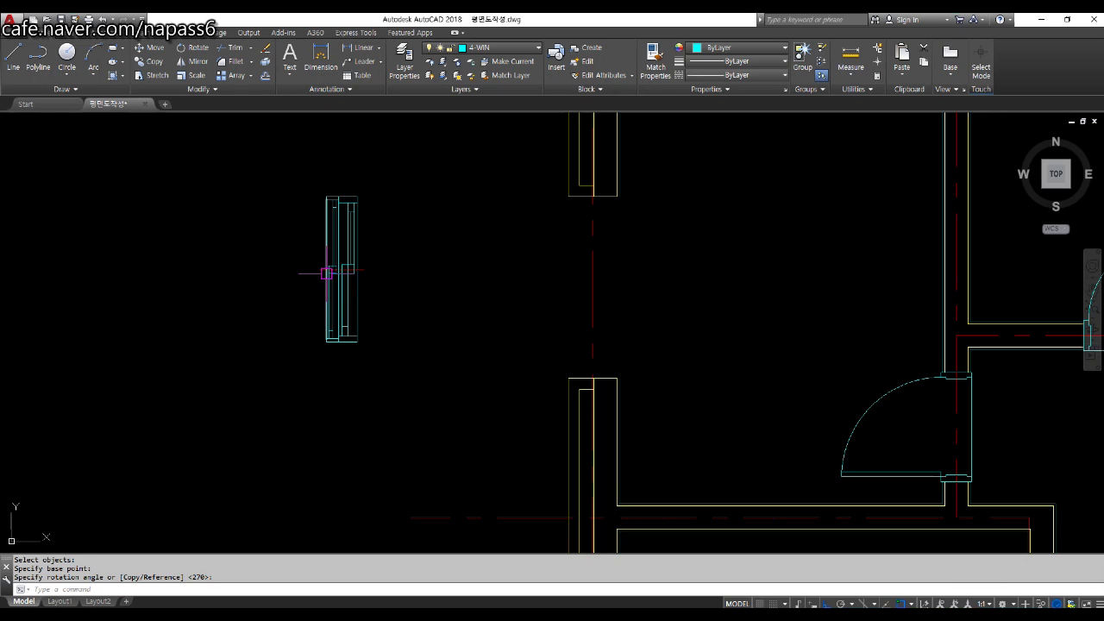
Step: Measure the height of the upper-left room's west wall opening between its outer corners
text(di)
key(Return)
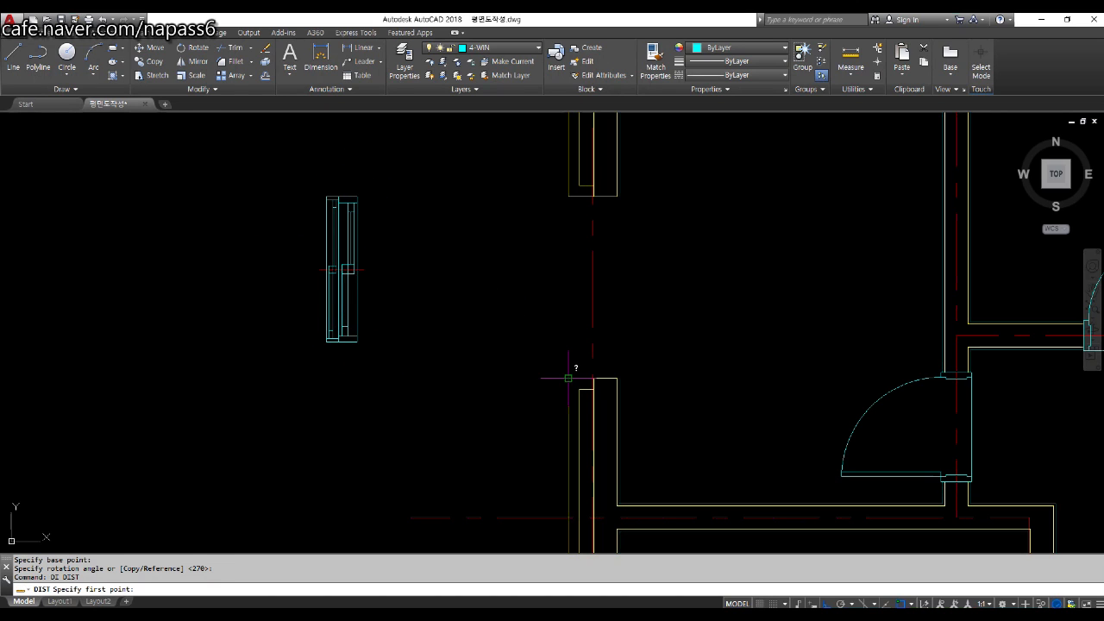
click(568, 378)
click(570, 195)
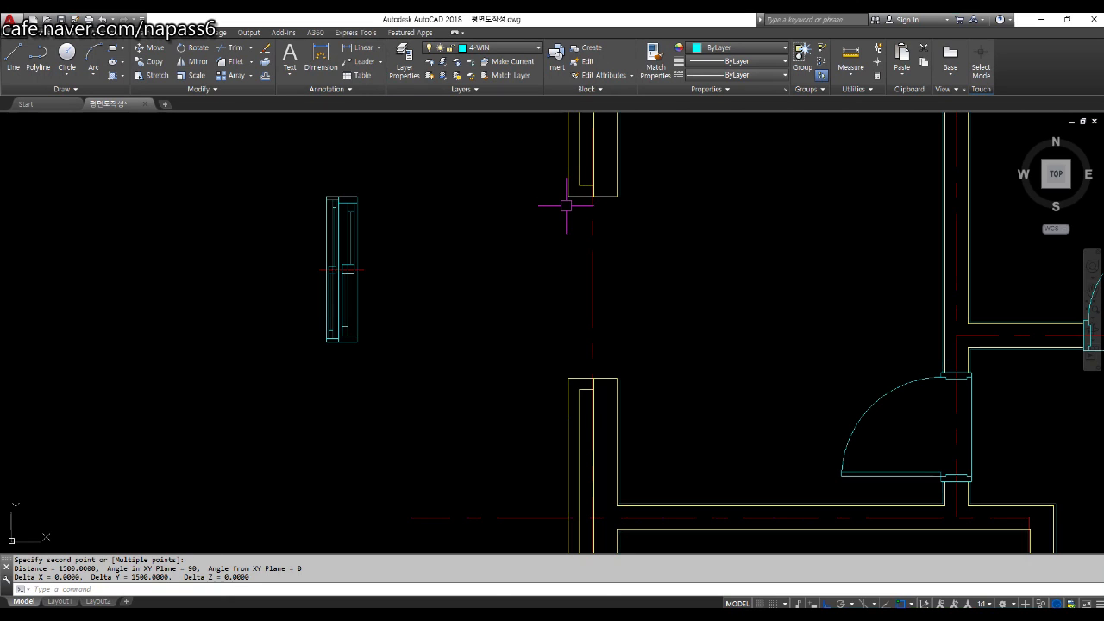
Step: Move the vertical window by its lower-right corner onto the inner finish line at the west opening's lower end
text(m)
key(Return)
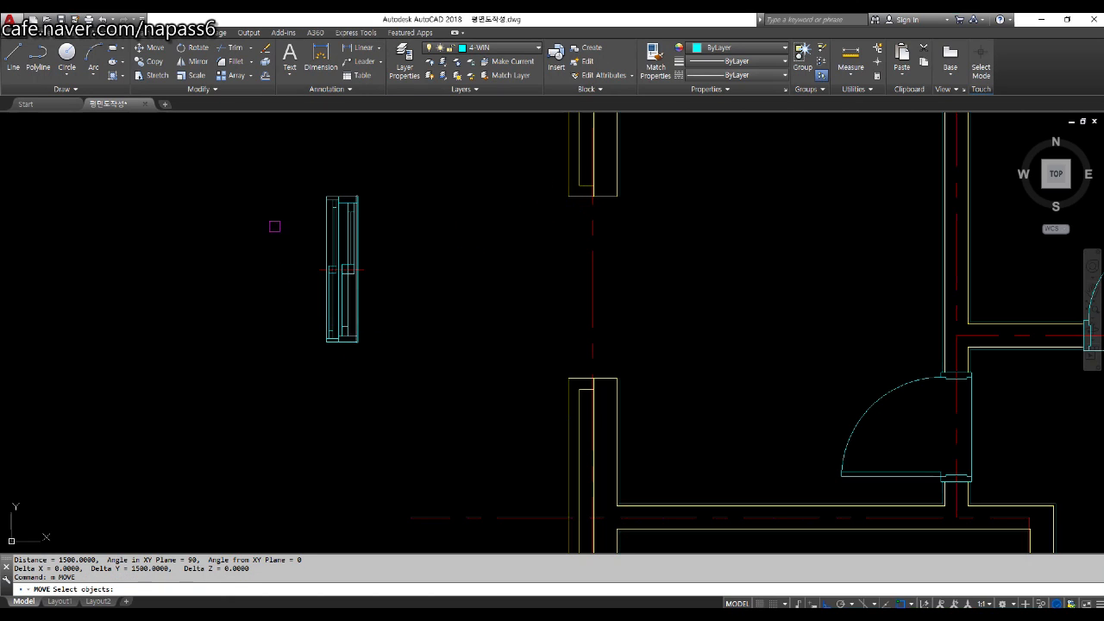
click(273, 190)
click(453, 401)
key(Return)
click(356, 341)
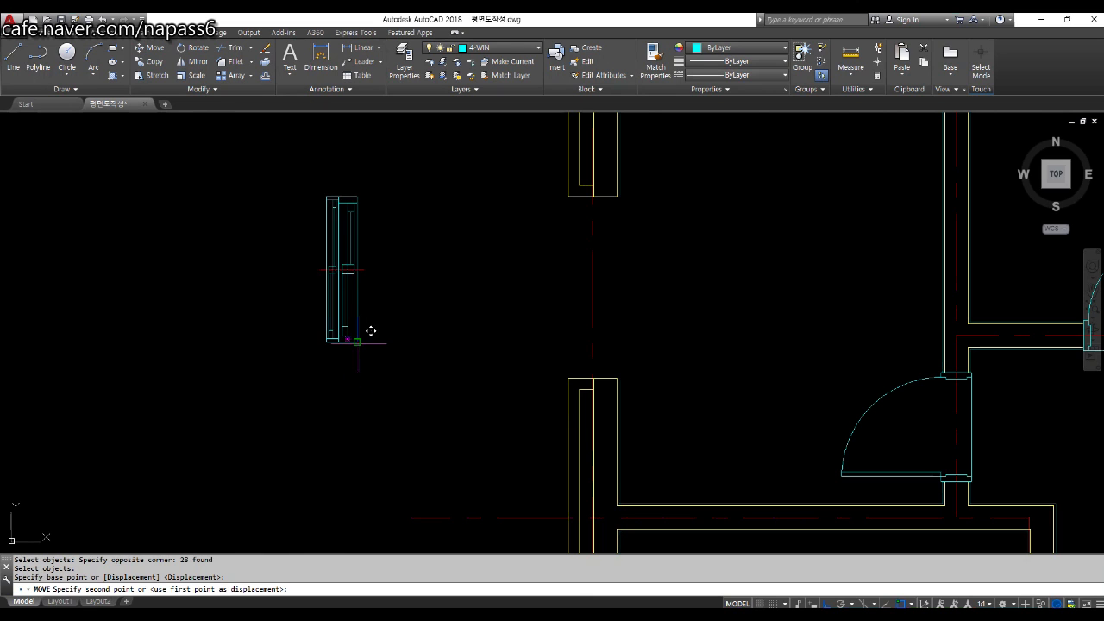
scroll(652, 376, up, 3)
click(505, 383)
scroll(502, 382, down, 2)
middle_drag(534, 239, 543, 362)
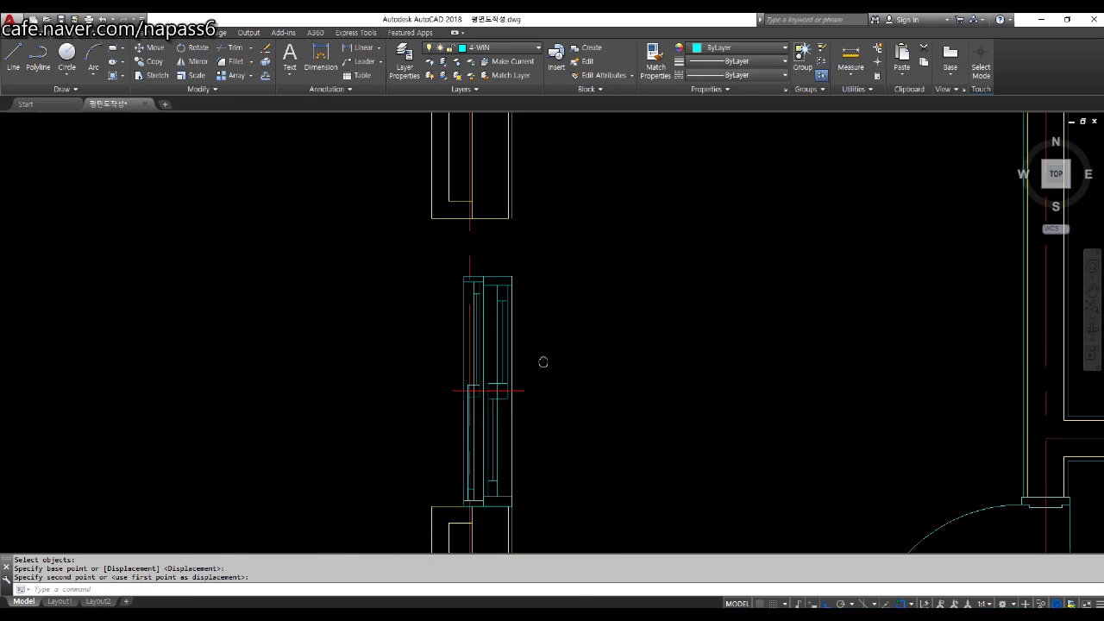
Step: Stretch the upper end of the placed window up to the inner finish line at the opening's upper end
text(s)
key(Return)
click(534, 270)
click(402, 314)
key(Return)
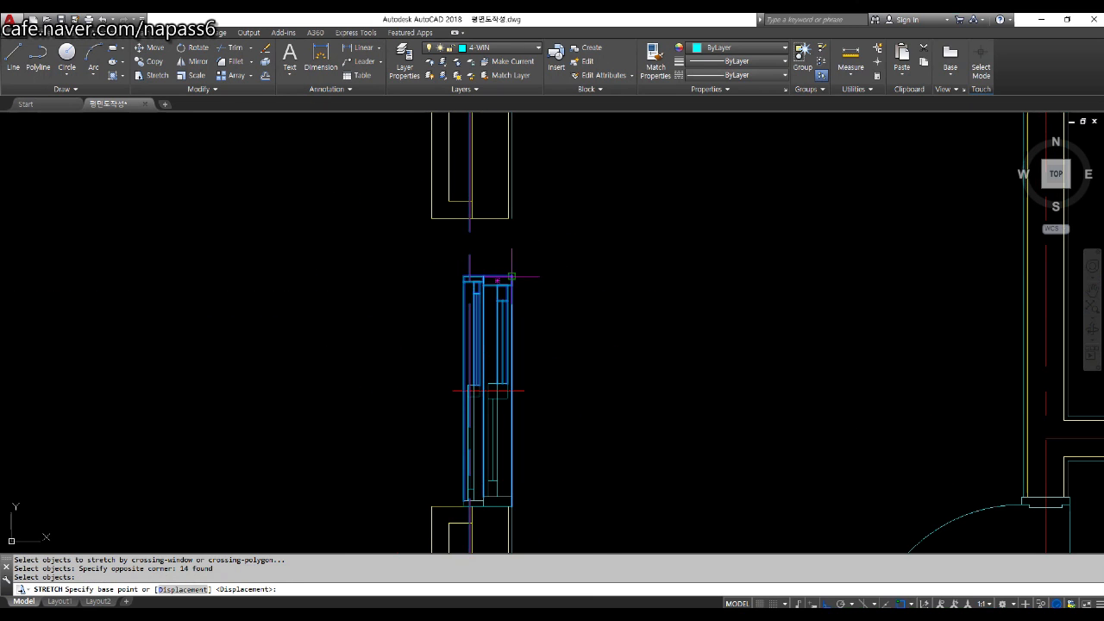
click(512, 277)
click(511, 219)
Step: Stretch the window's overlapping middle stiles and centre line 150 upward to the middle of the opening
text(s)
key(Return)
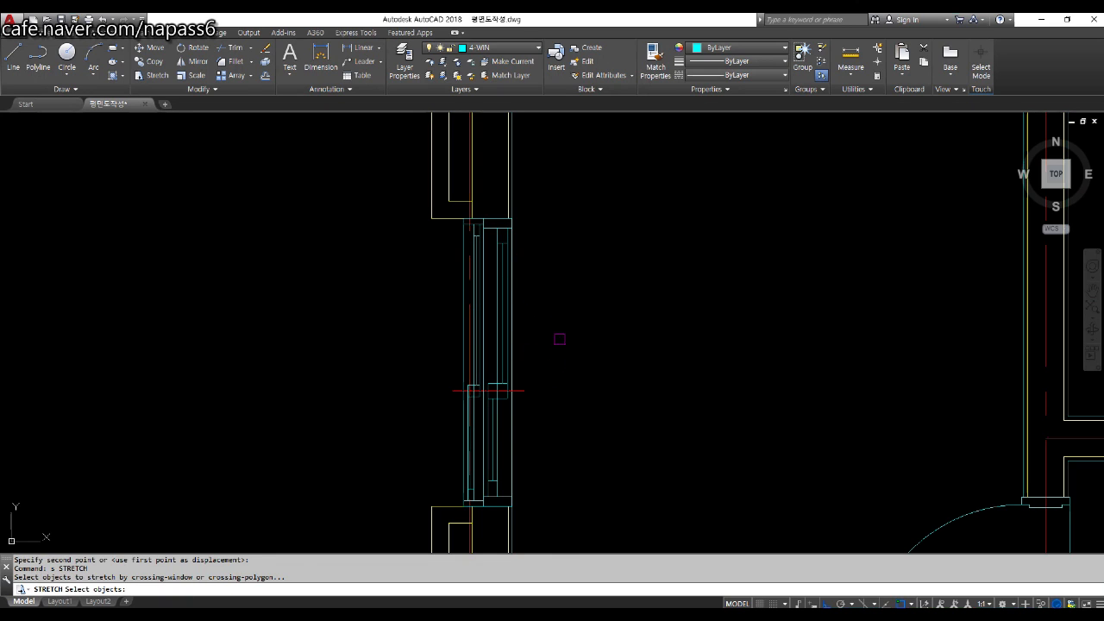
click(559, 339)
click(403, 427)
key(Return)
click(375, 438)
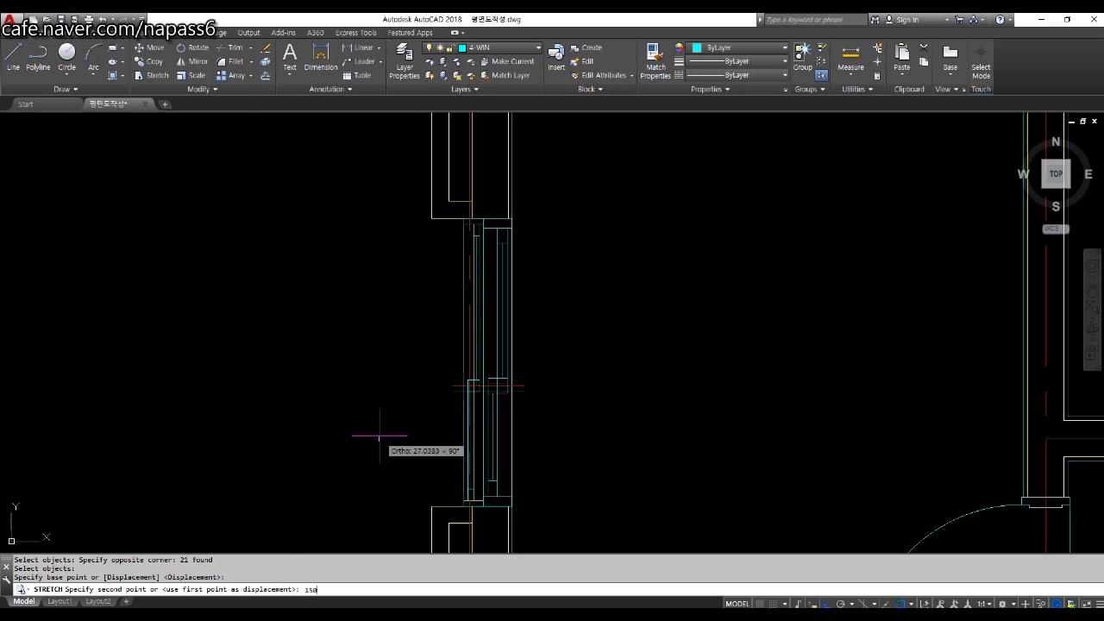
key(Return)
scroll(473, 363, down, 2)
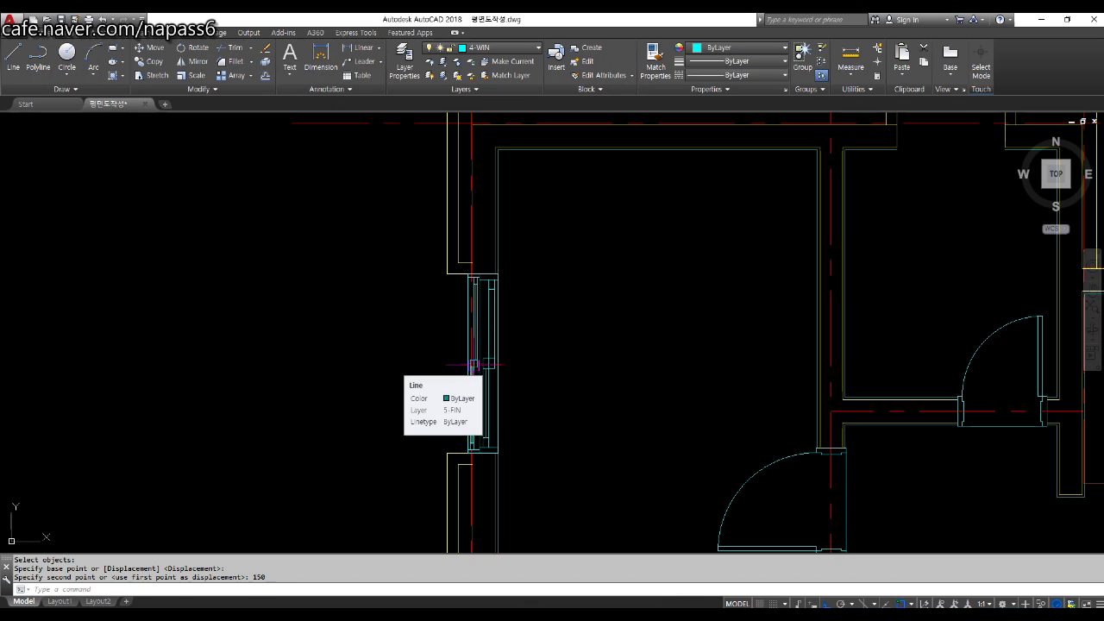
Step: Undo both stretches and the move so the vertical window stands outside the west opening again
text(u)
key(Return)
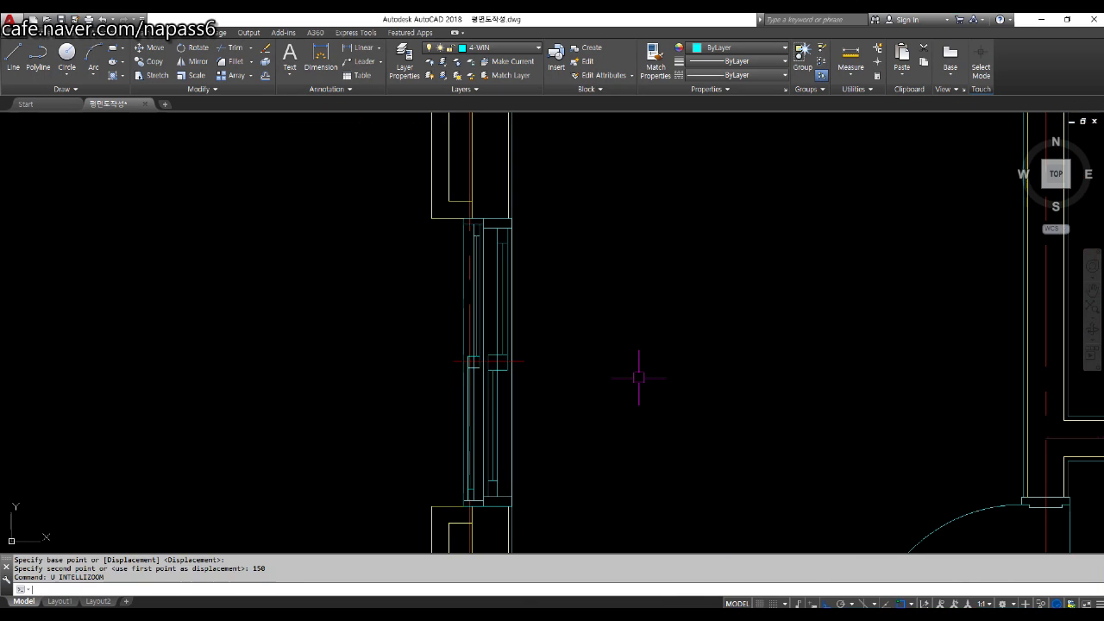
key(Return)
key(Return)
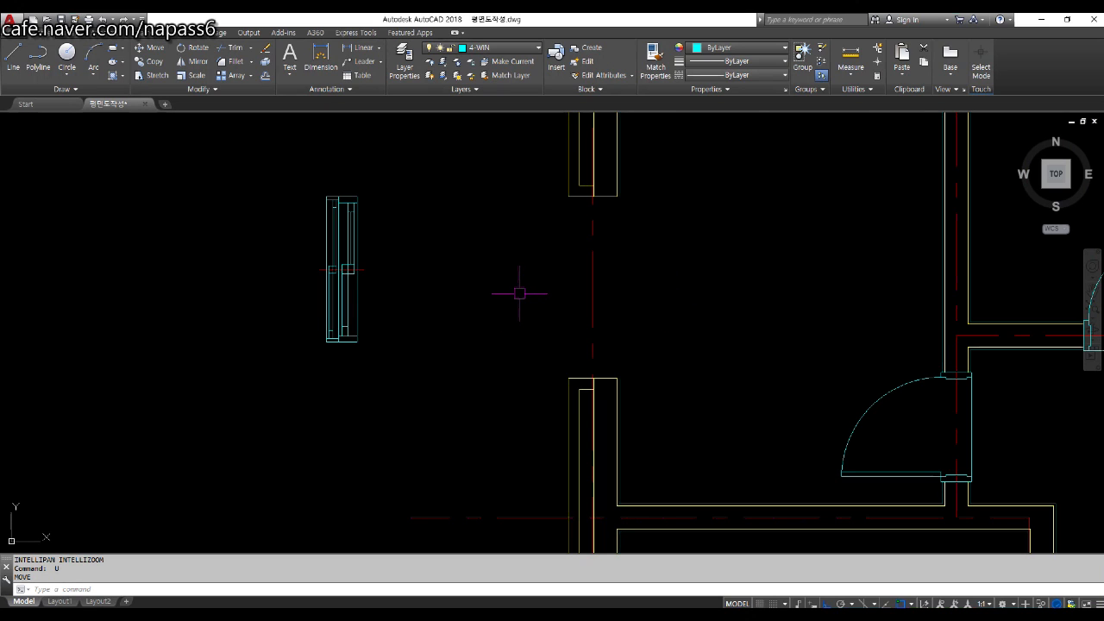
Step: Stretch the lower end of the vertical window outside the west opening 150 downward, keeping the overlapping middle stiles in place
middle_drag(452, 265, 516, 372)
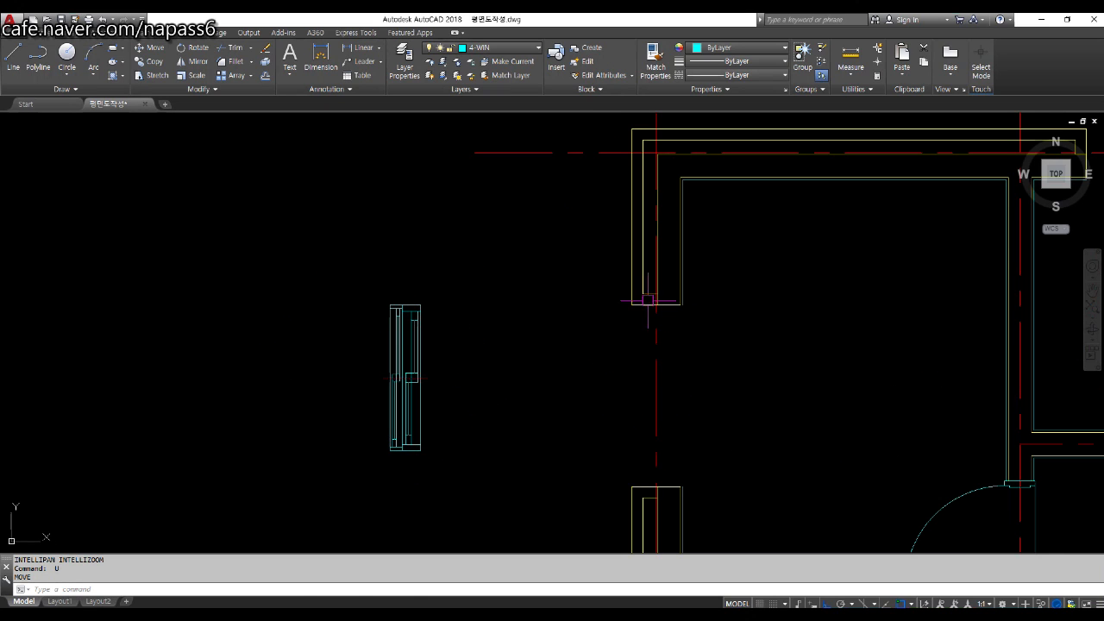
middle_drag(388, 431, 362, 364)
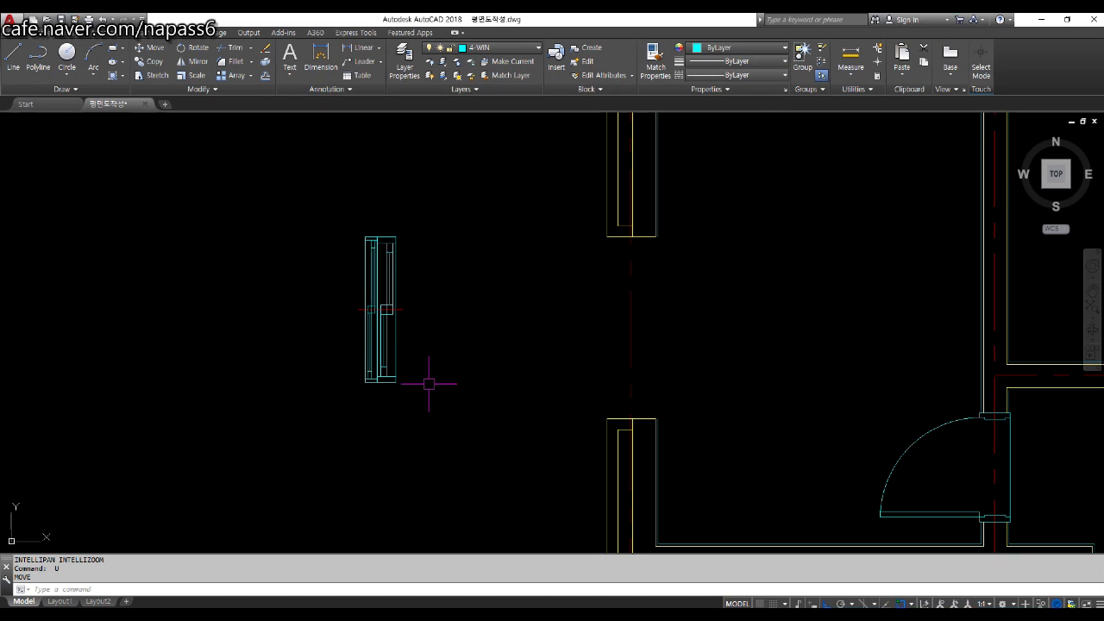
key(Return)
scroll(397, 389, up, 4)
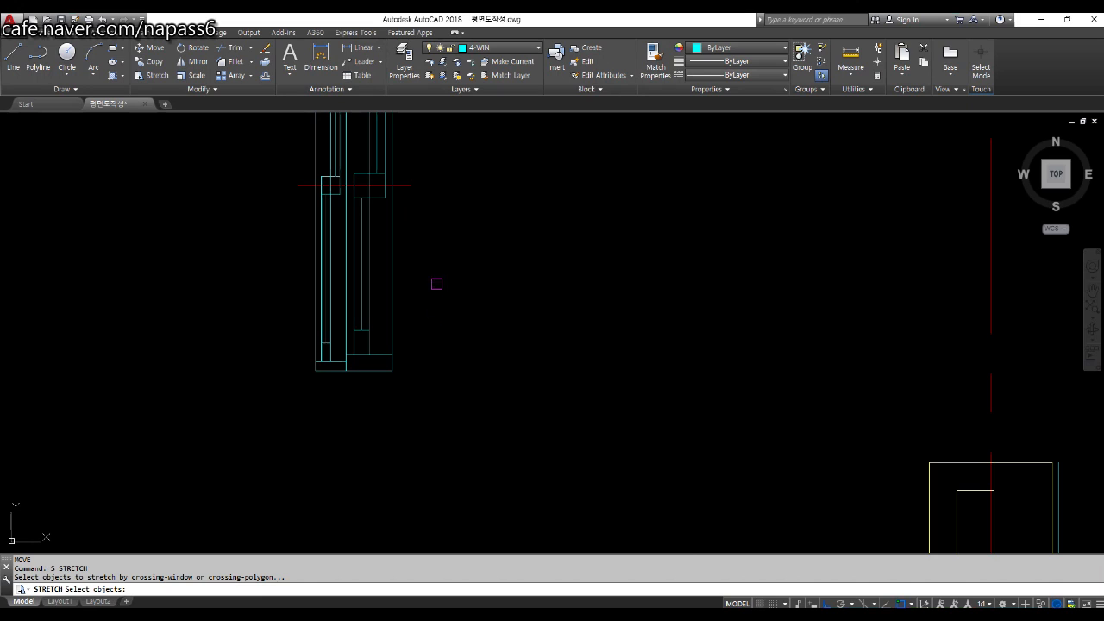
click(441, 279)
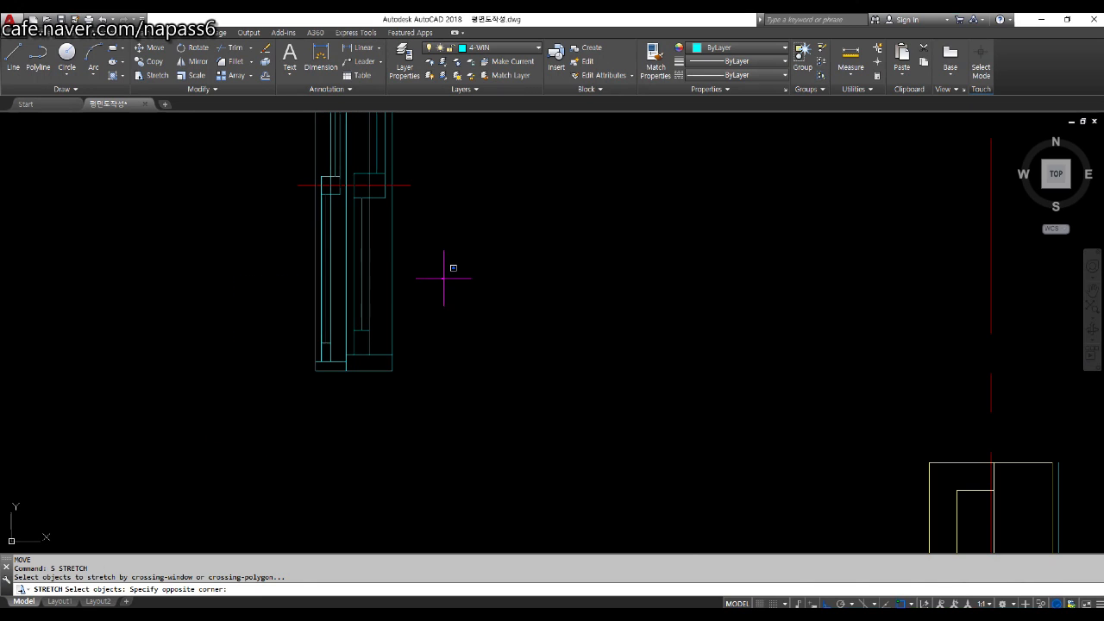
click(244, 428)
scroll(244, 429, down, 2)
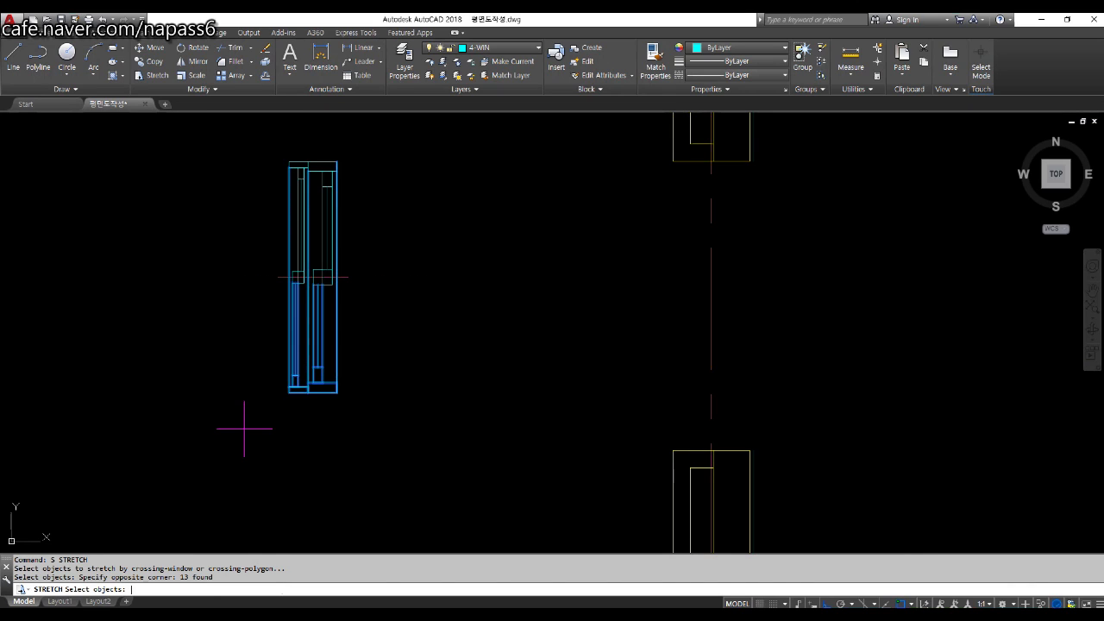
key(Return)
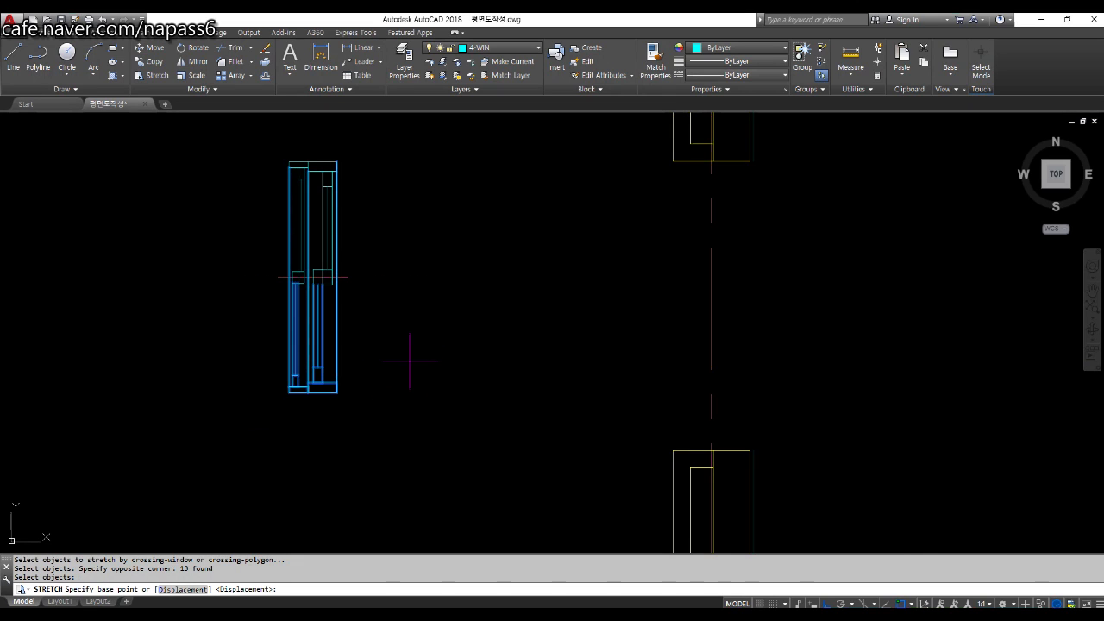
click(393, 351)
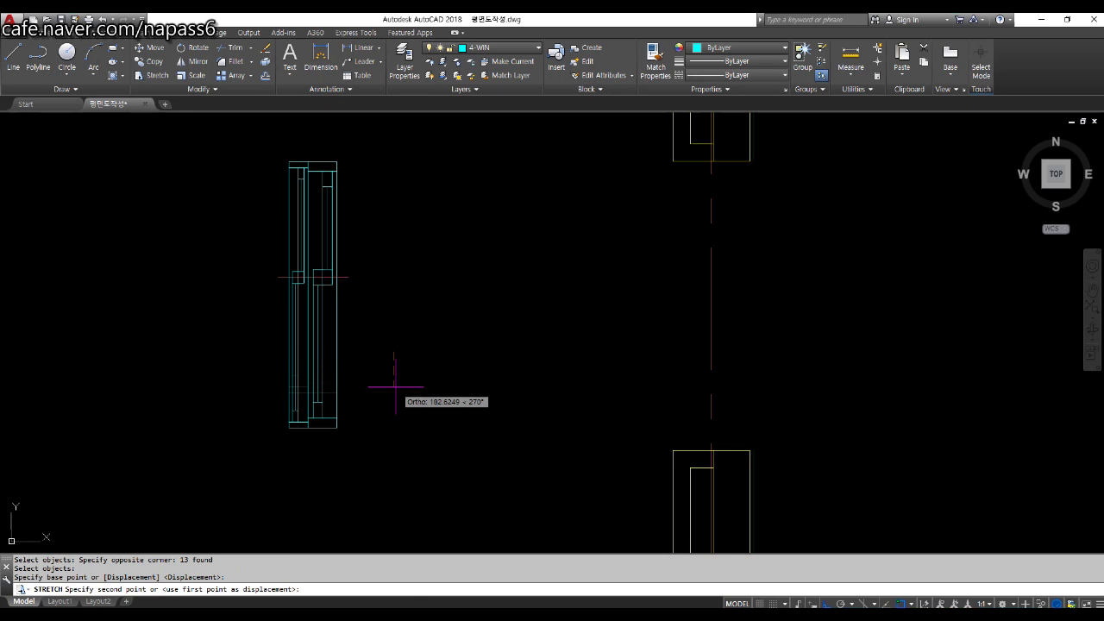
key(Return)
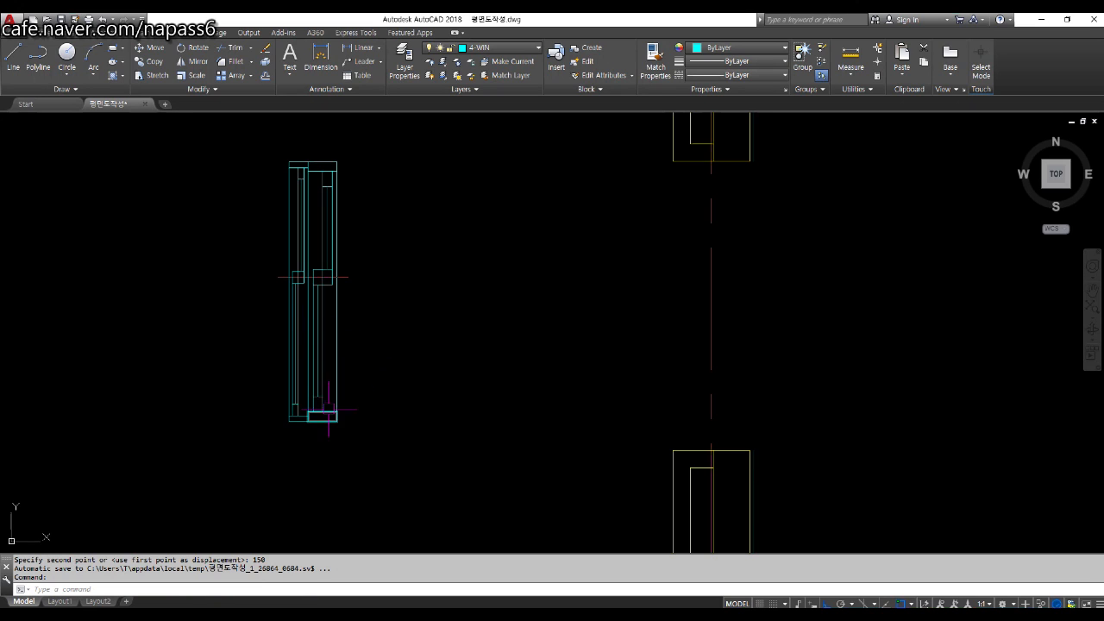
Step: Stretch the upper end of the vertical window 150 upward, leaving the middle stiles and centre line in place
middle_drag(361, 296, 379, 355)
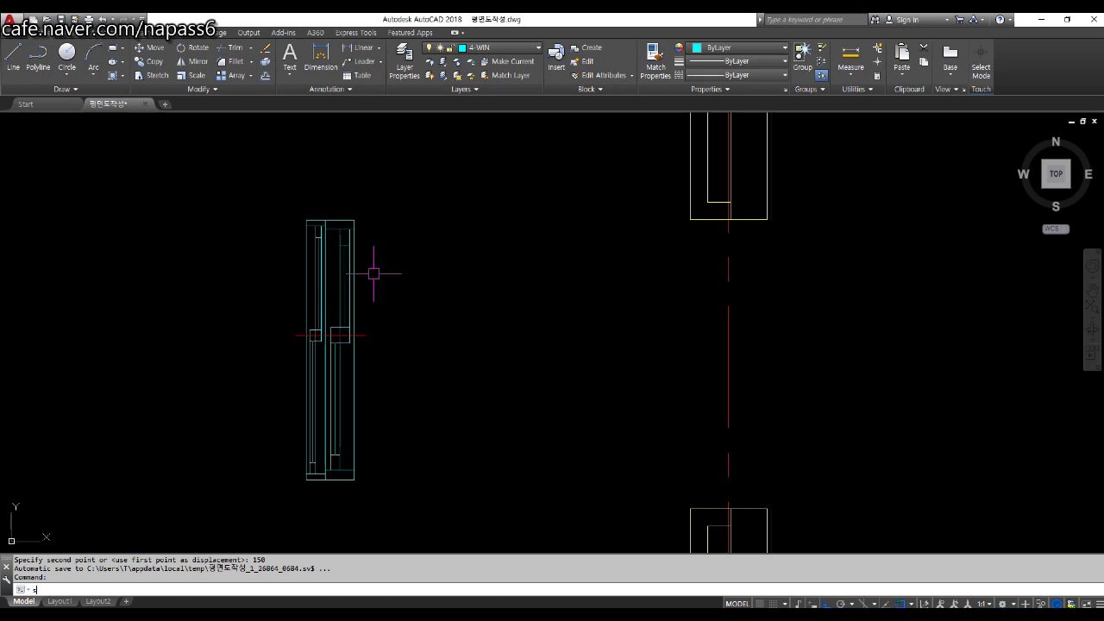
key(Return)
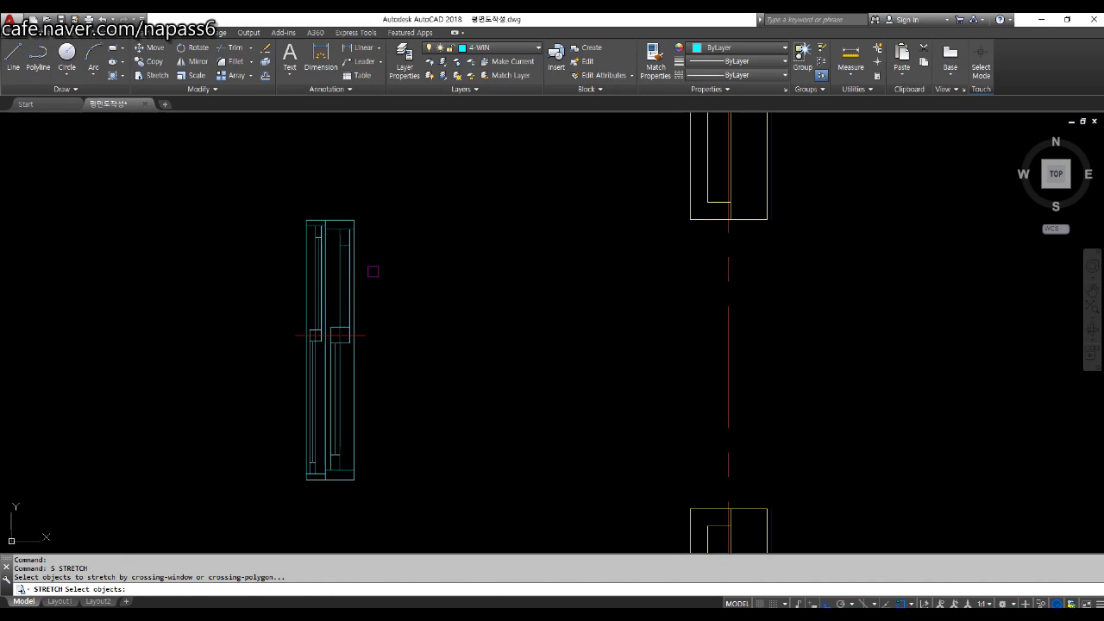
click(402, 169)
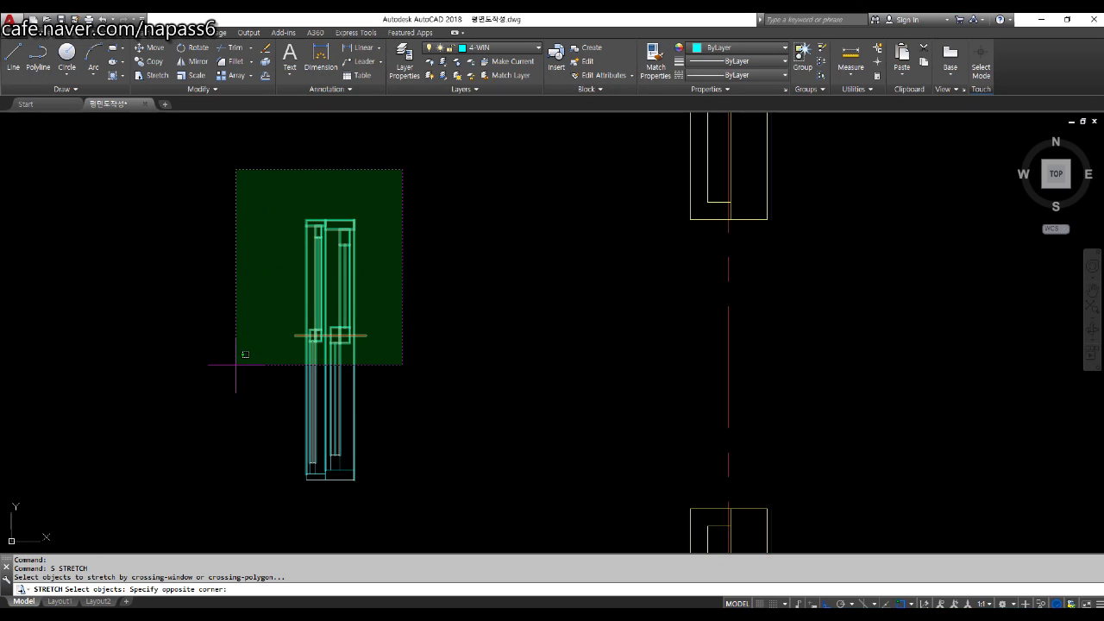
click(254, 271)
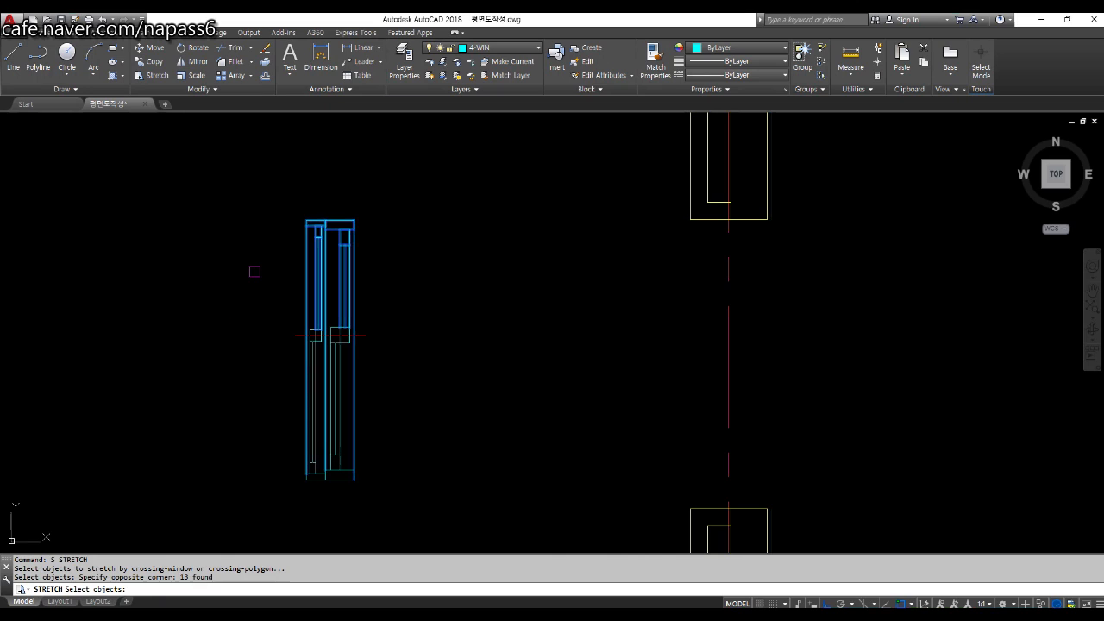
key(Return)
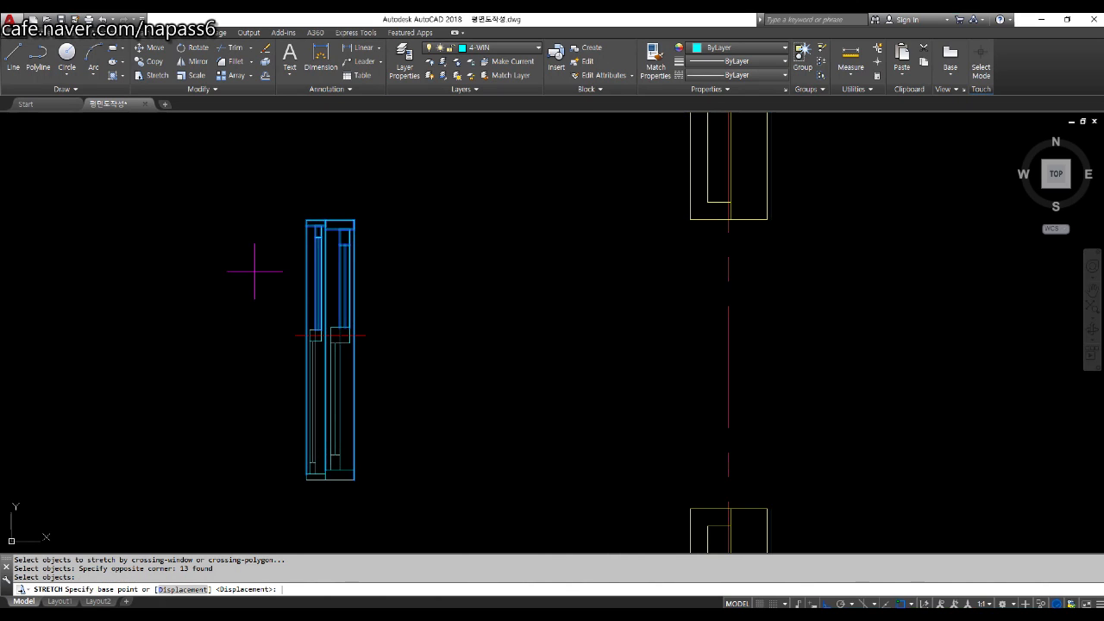
click(215, 291)
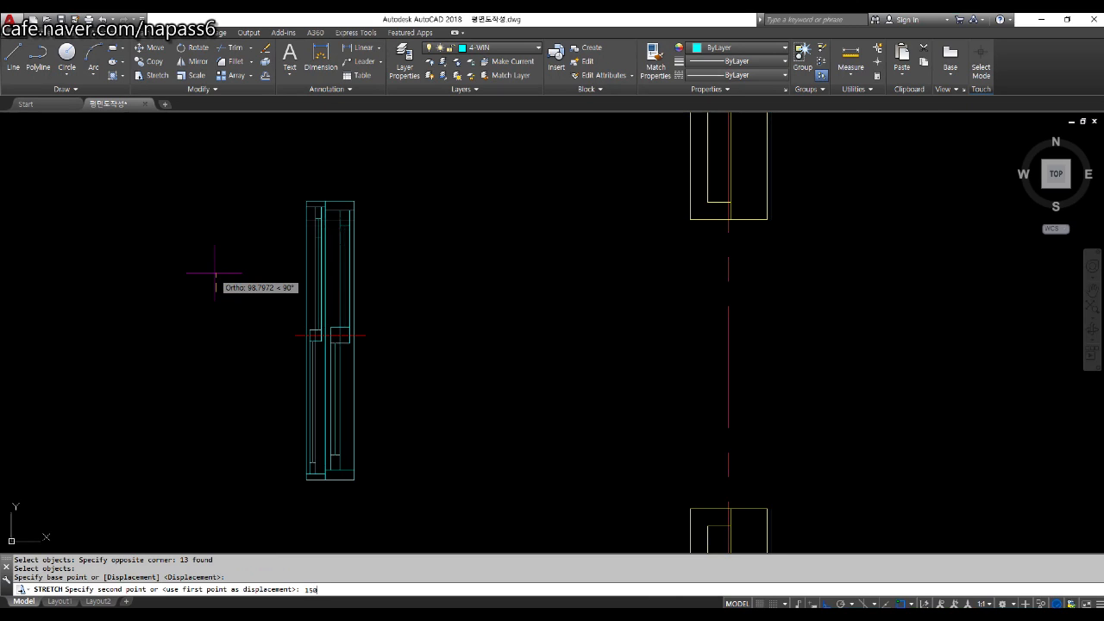
key(Return)
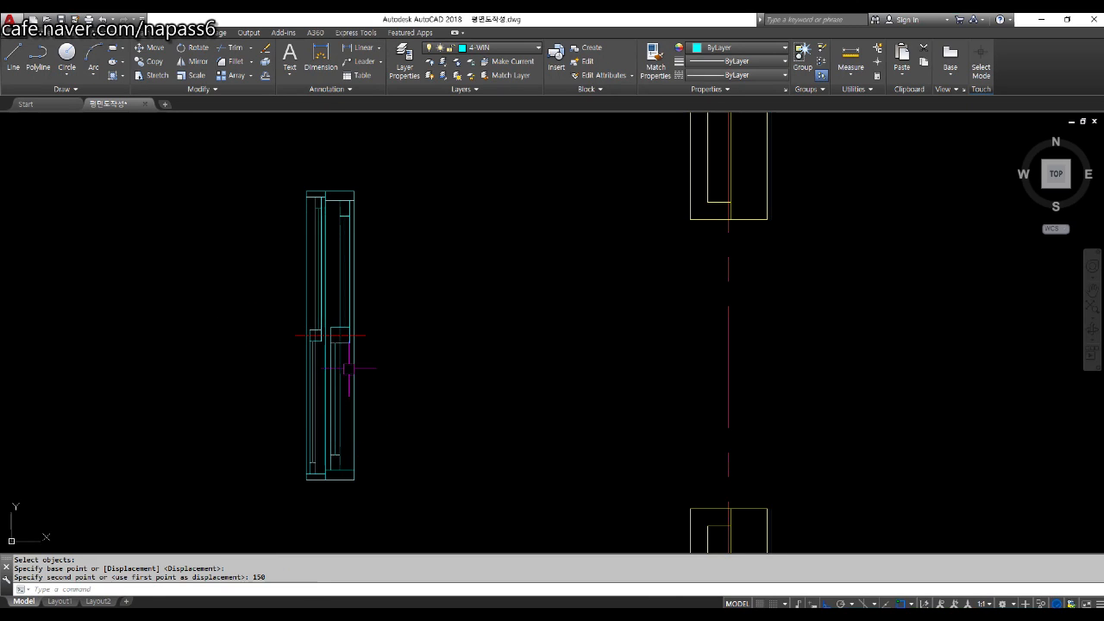
Step: Move the whole vertical window by its lower-right corner onto the inner finish line at the west opening's lower end
text(m)
key(Return)
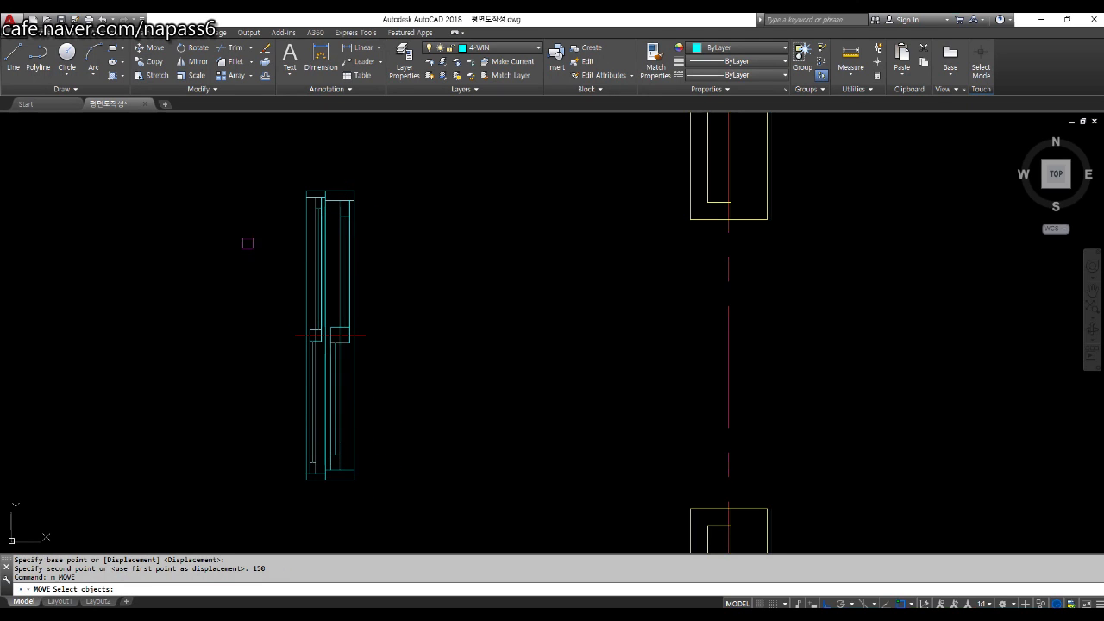
click(229, 181)
click(440, 479)
key(Return)
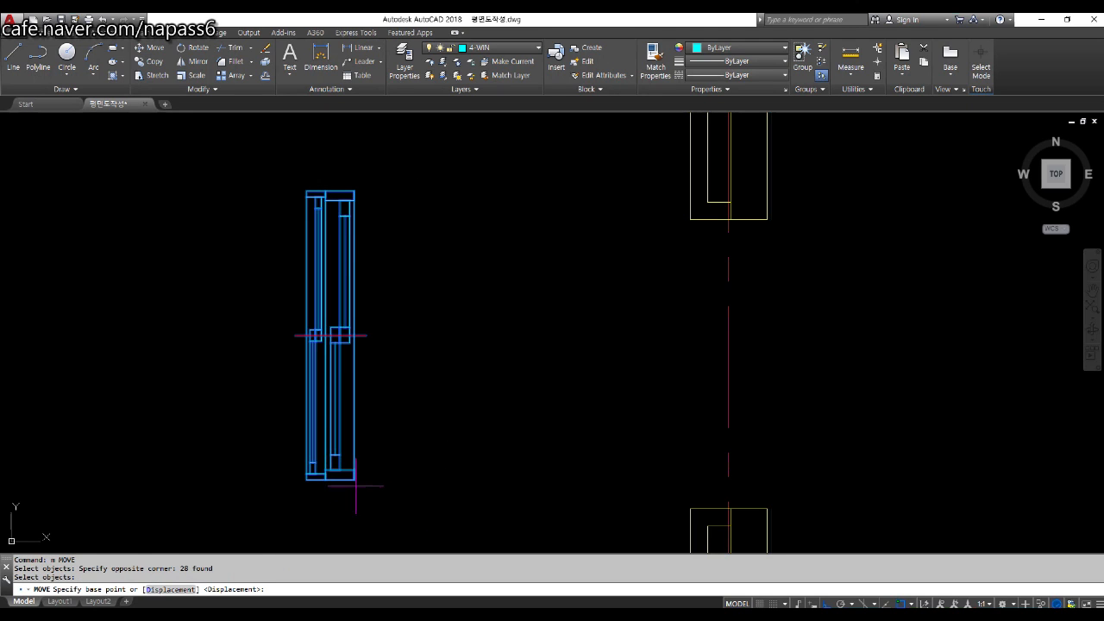
click(340, 475)
scroll(467, 378, up, 6)
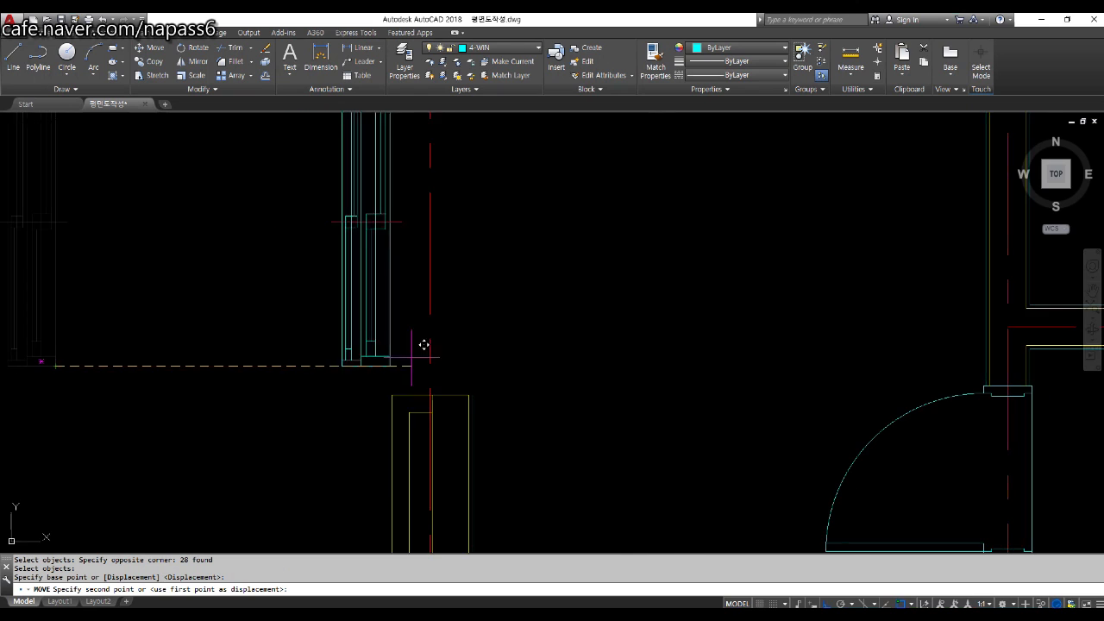
click(493, 401)
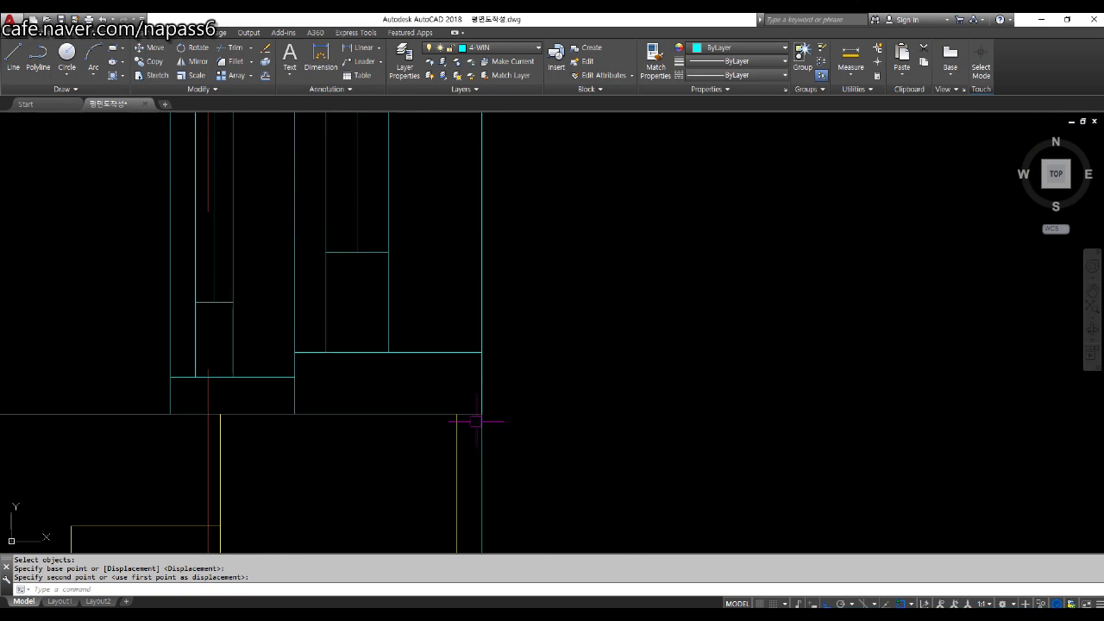
scroll(479, 432, down, 5)
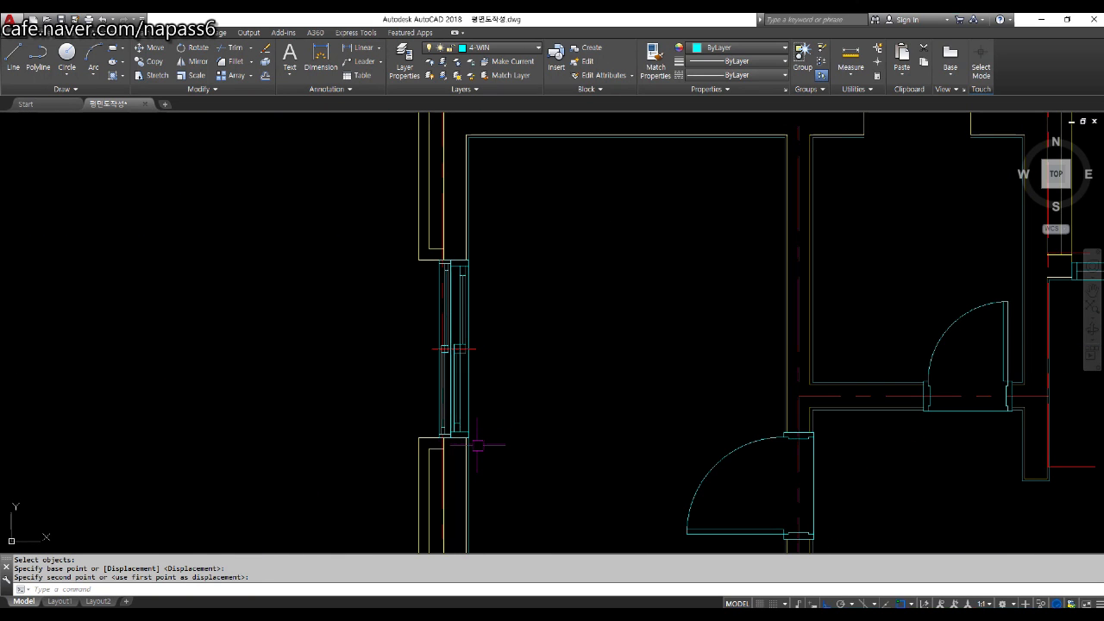
Step: Rotate the horizontal window copy above the plan's north opening 180° about its centre line's crossing with the middle frame line
scroll(474, 443, down, 6)
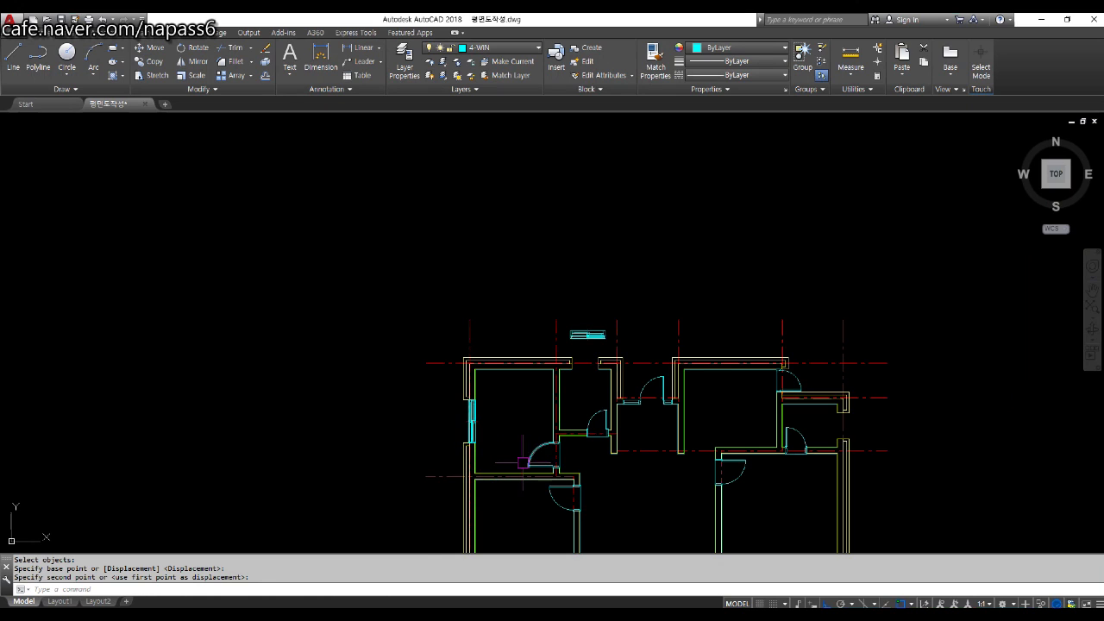
scroll(590, 365, up, 5)
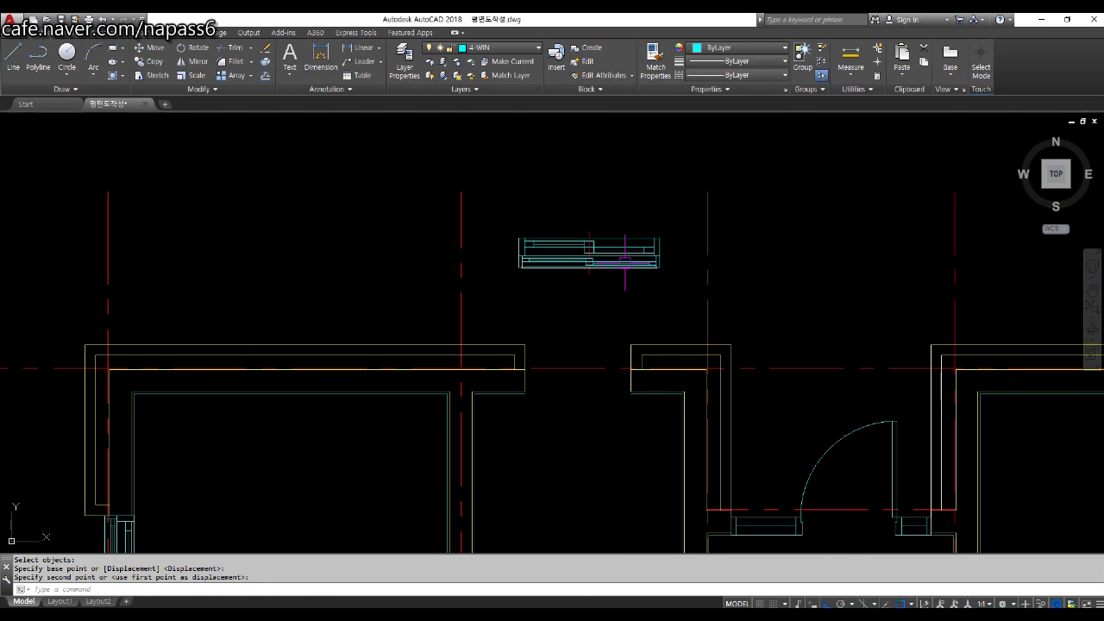
scroll(634, 246, up, 3)
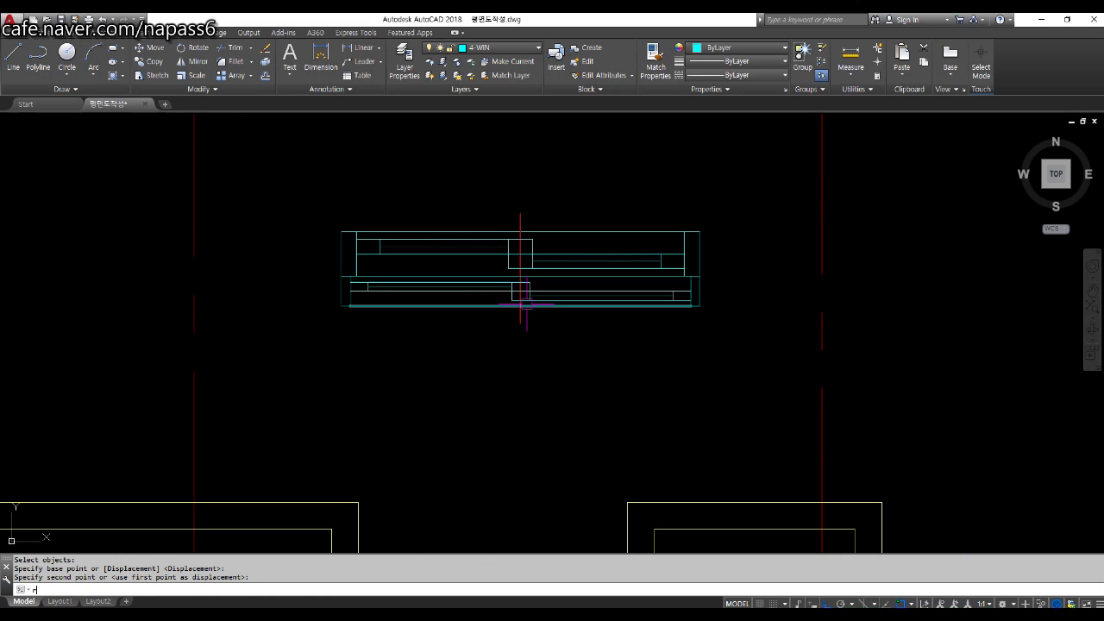
text(o)
key(Return)
drag(300, 152, 741, 394)
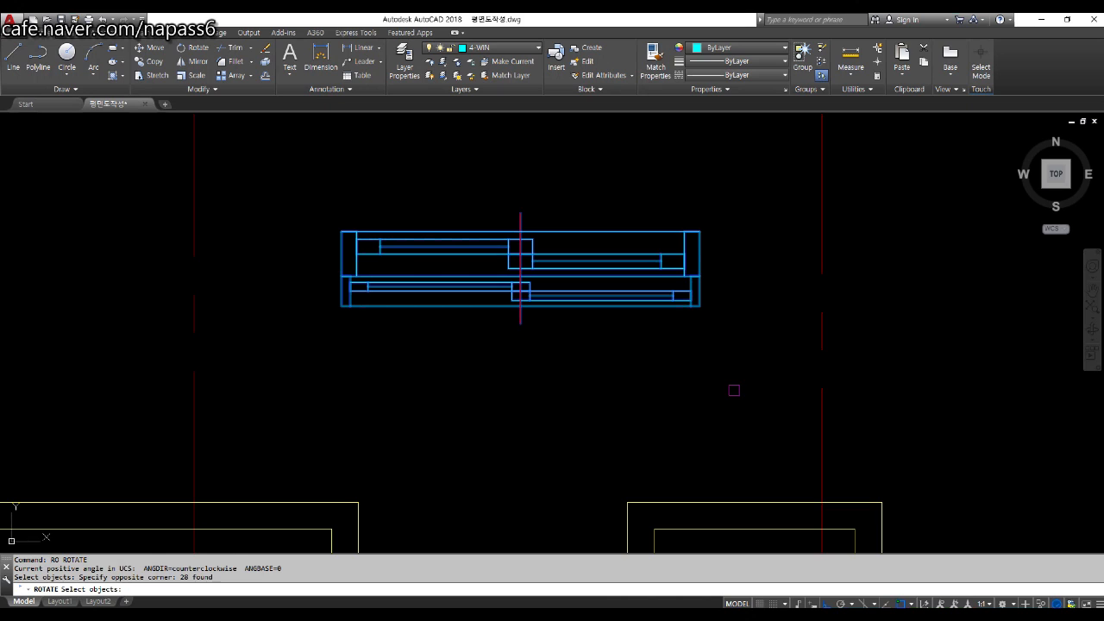
key(Return)
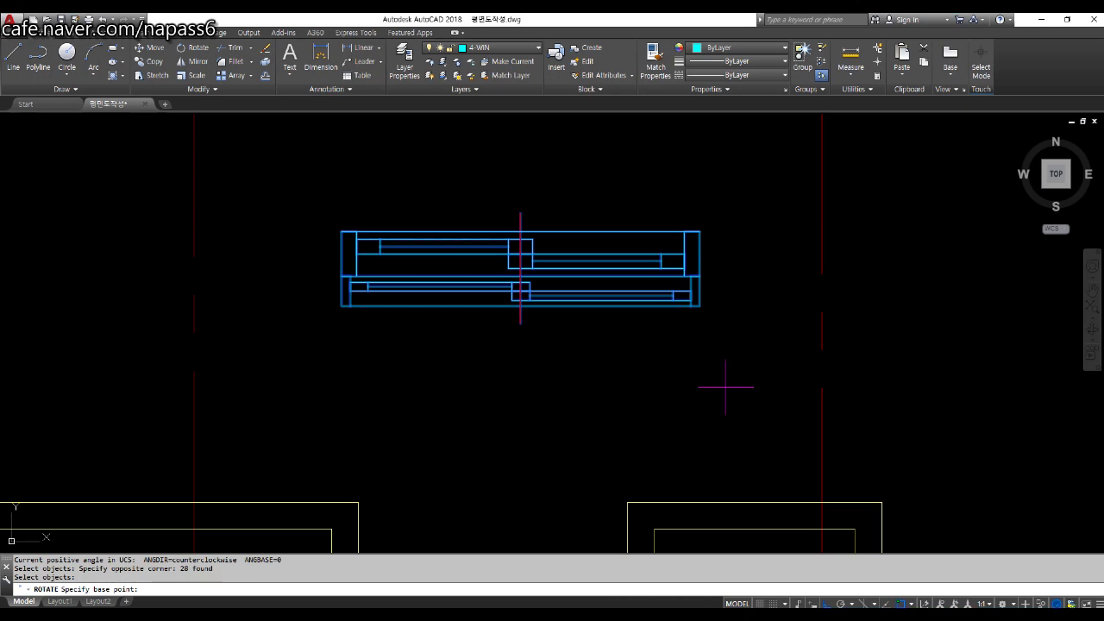
click(520, 276)
scroll(517, 272, down, 3)
scroll(401, 285, up, 5)
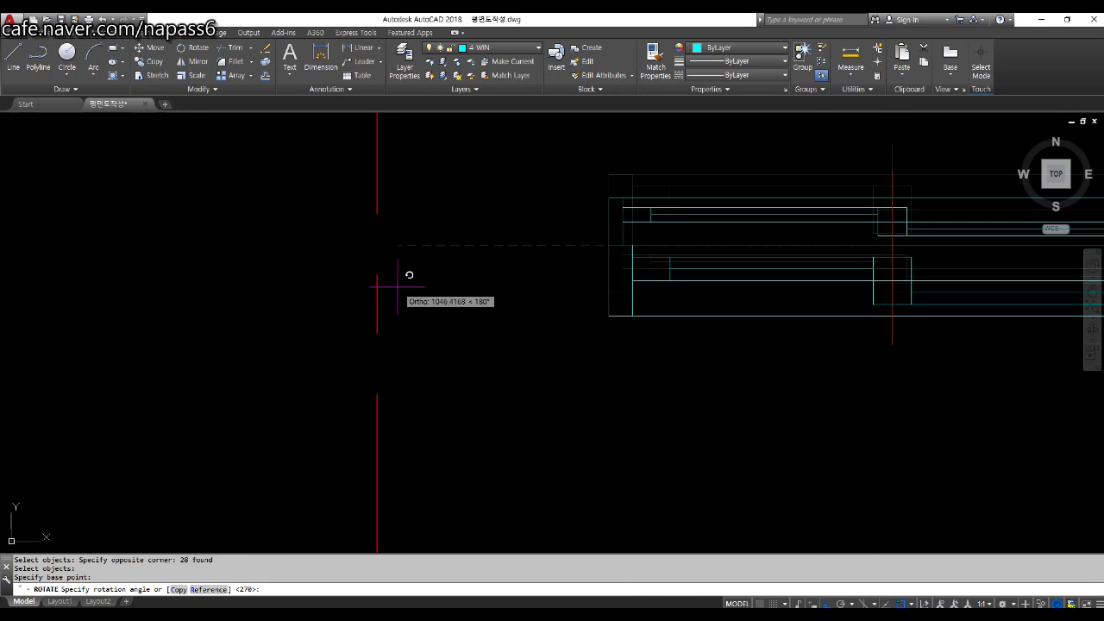
scroll(304, 287, down, 3)
click(306, 287)
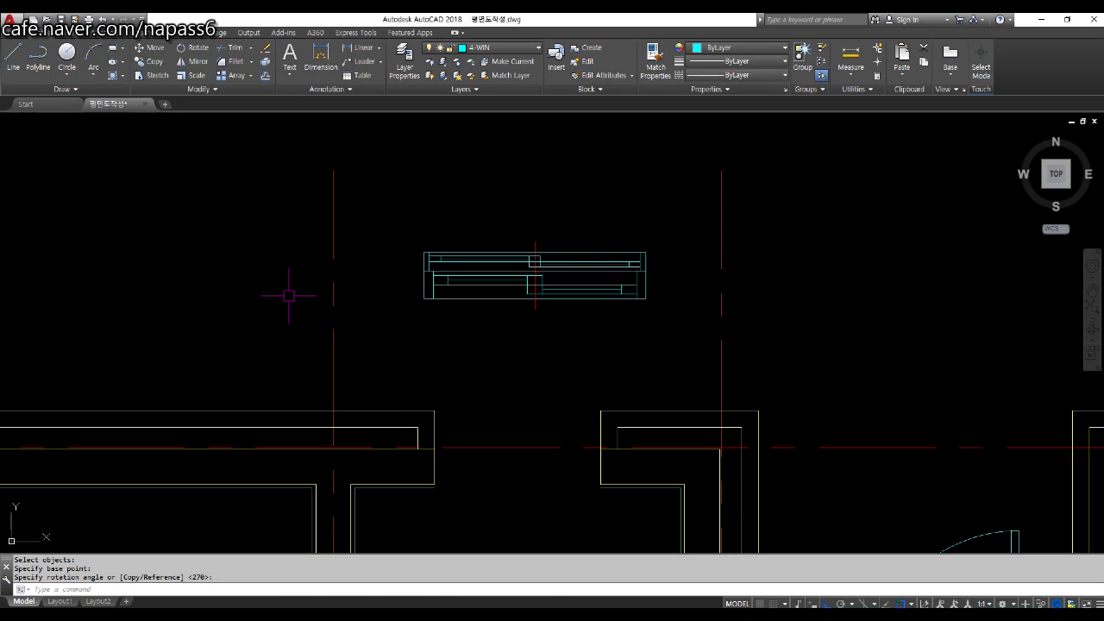
Step: Stretch the right end of the rotated horizontal window 150 inward to the left, leaving the middle stiles in place
middle_drag(537, 268, 493, 193)
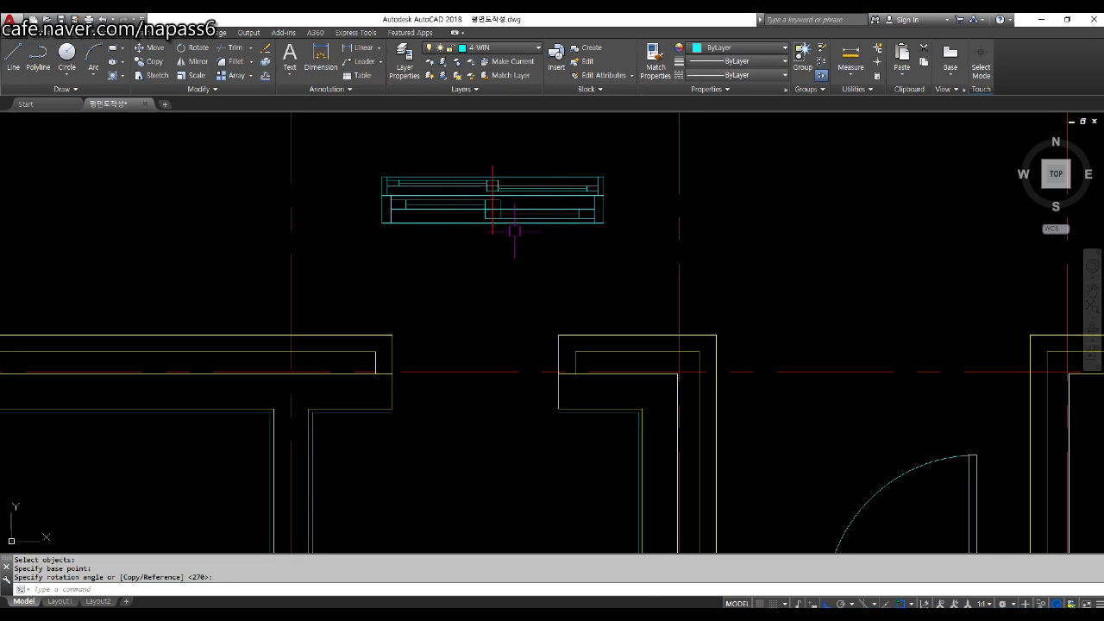
key(Return)
text(s)
key(Return)
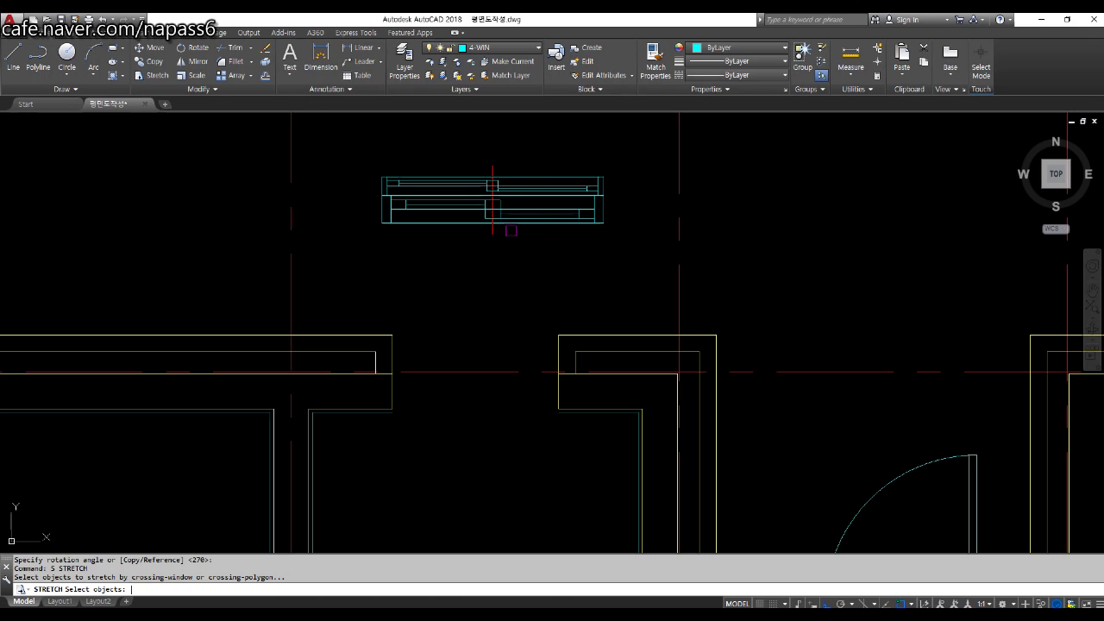
scroll(621, 159, up, 2)
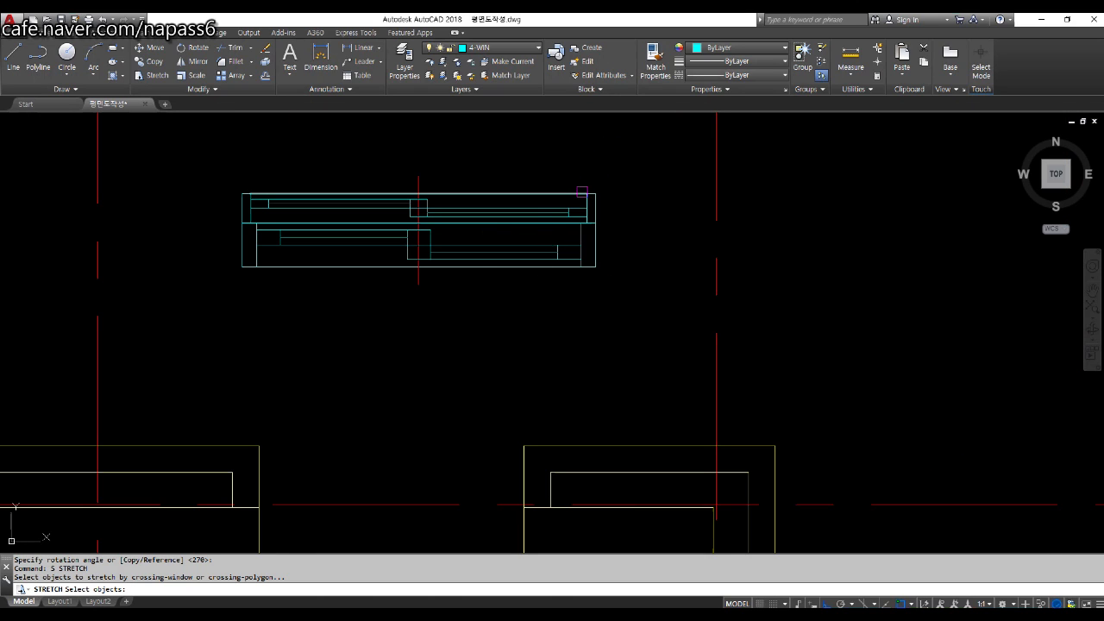
click(632, 143)
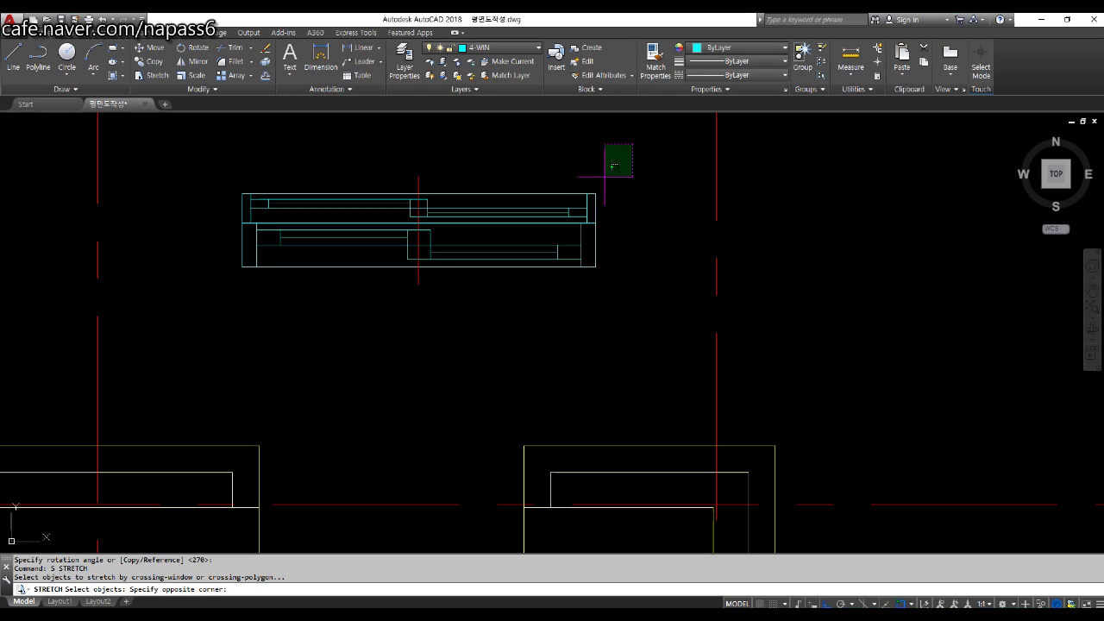
click(511, 328)
click(628, 141)
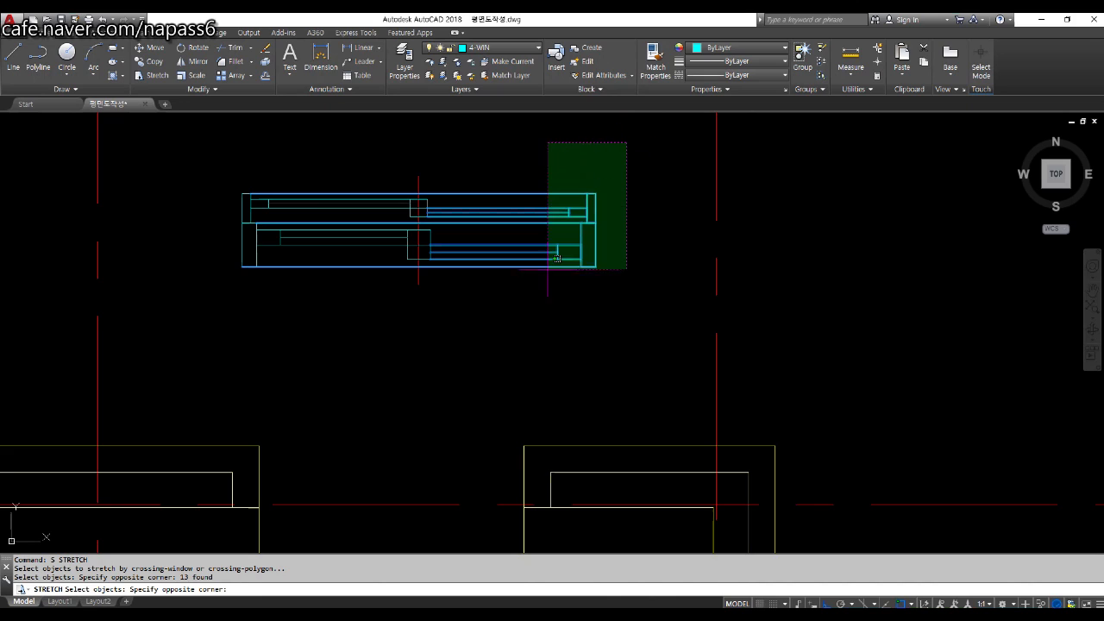
click(509, 325)
key(Return)
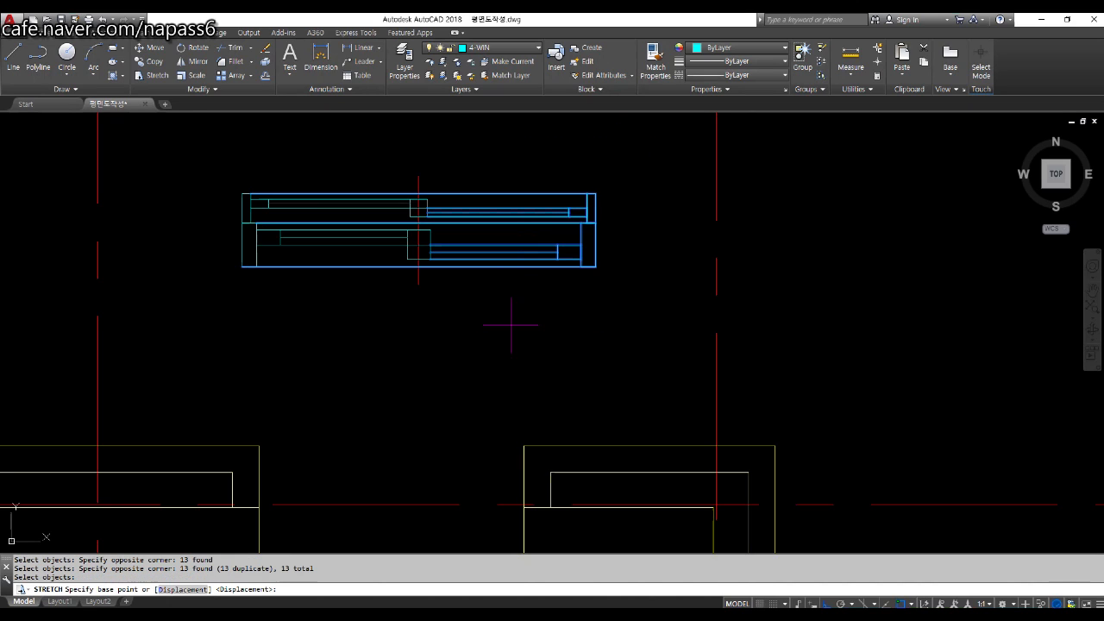
click(634, 318)
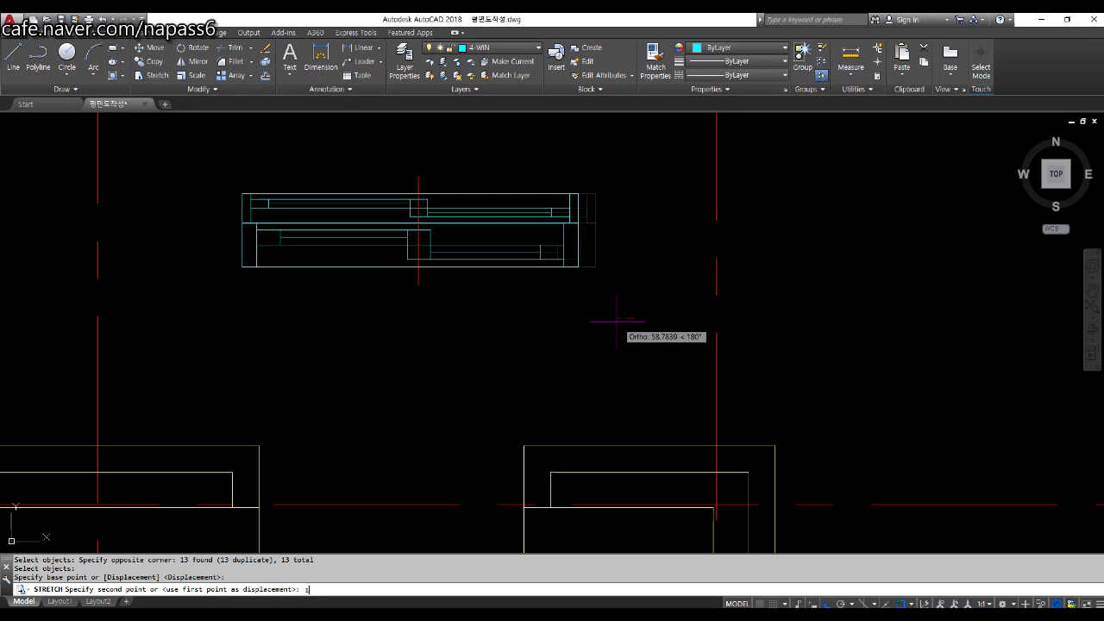
key(Return)
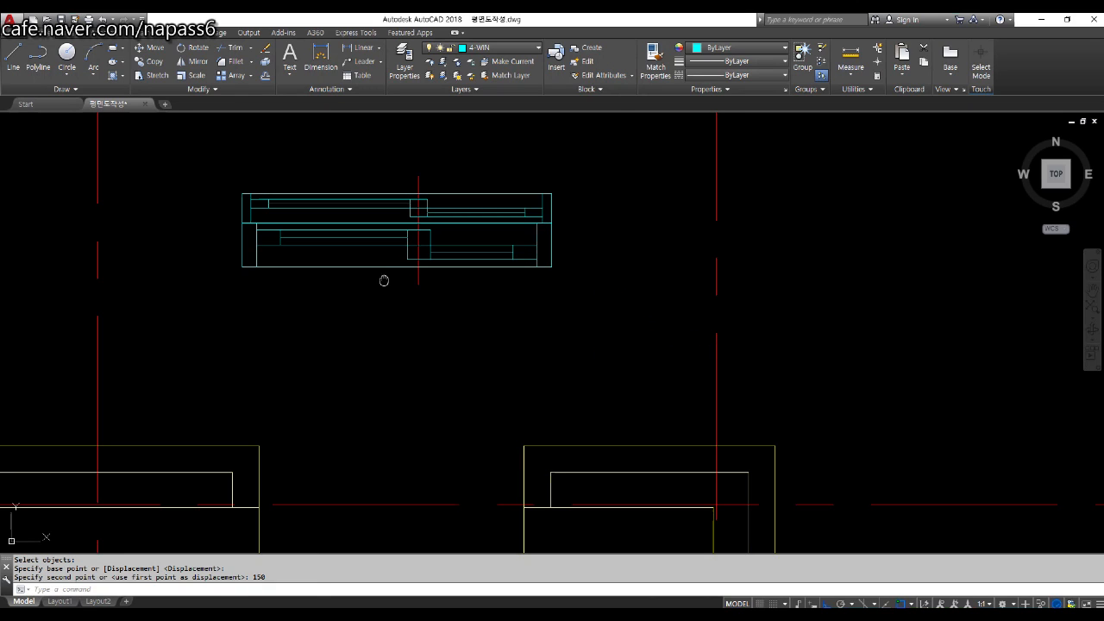
Step: Stretch the left end of the double sliding window above the plan 150 to the right to shorten it
middle_drag(385, 280, 411, 302)
text(s)
key(Return)
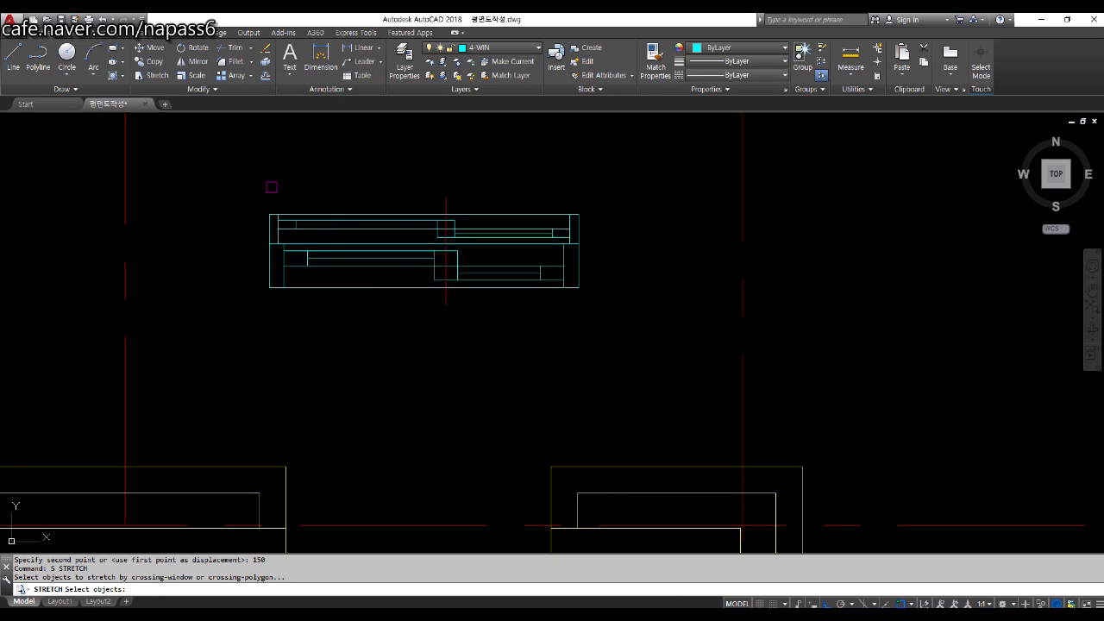
click(372, 158)
click(213, 345)
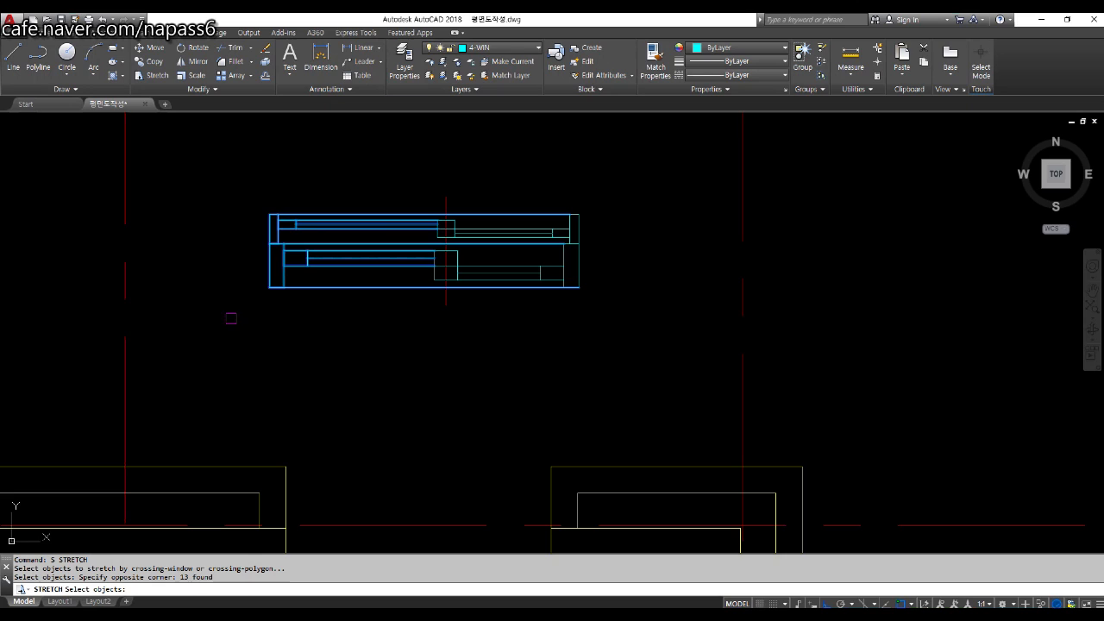
click(353, 171)
click(224, 340)
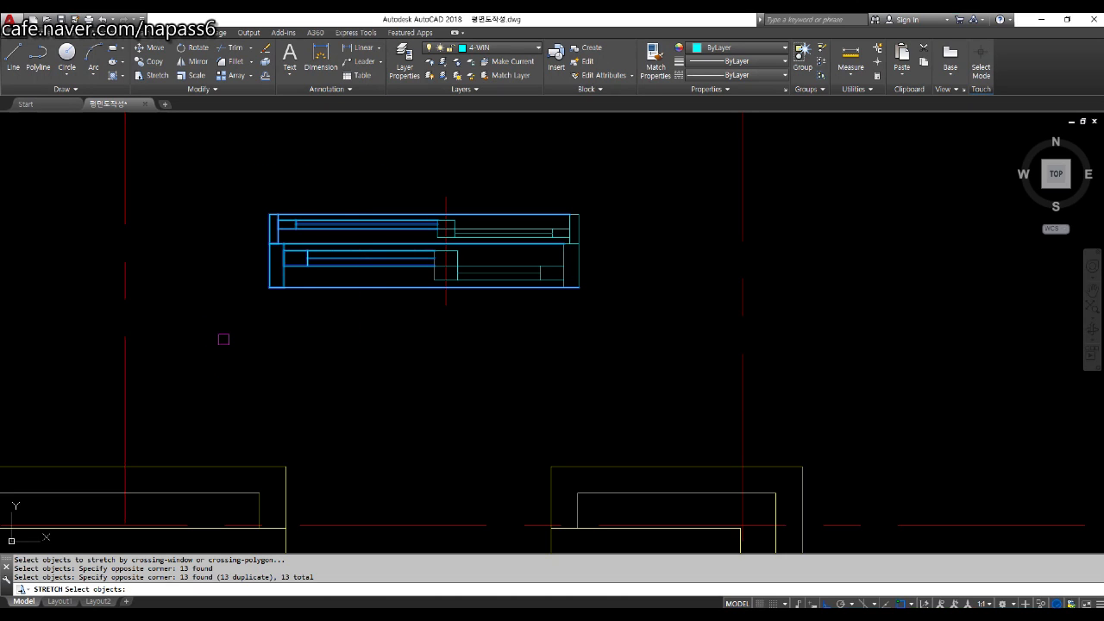
key(Return)
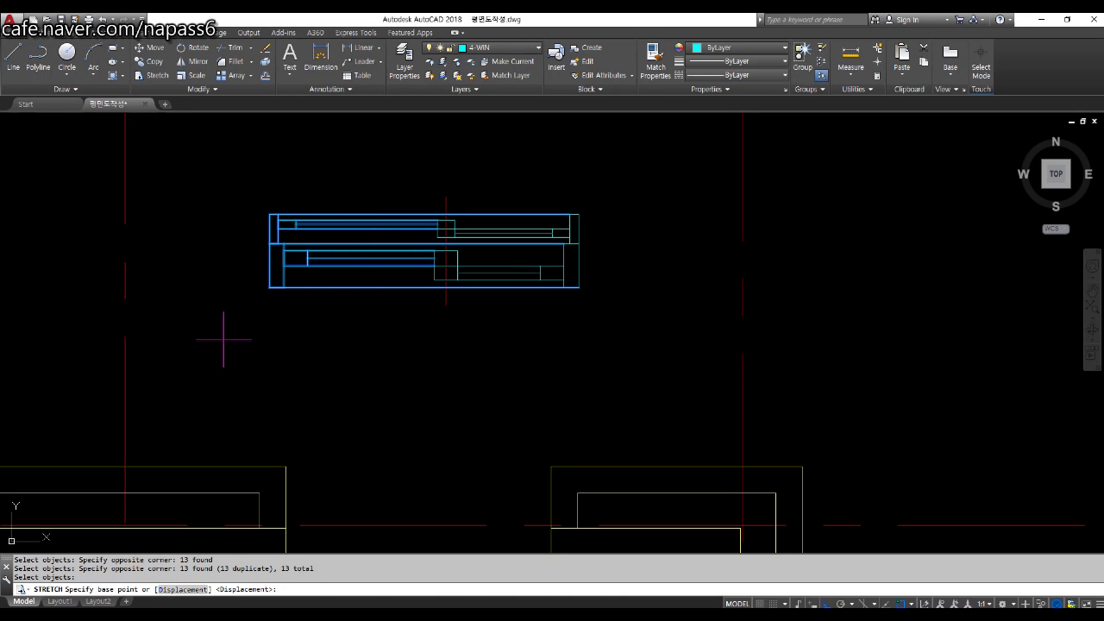
click(288, 350)
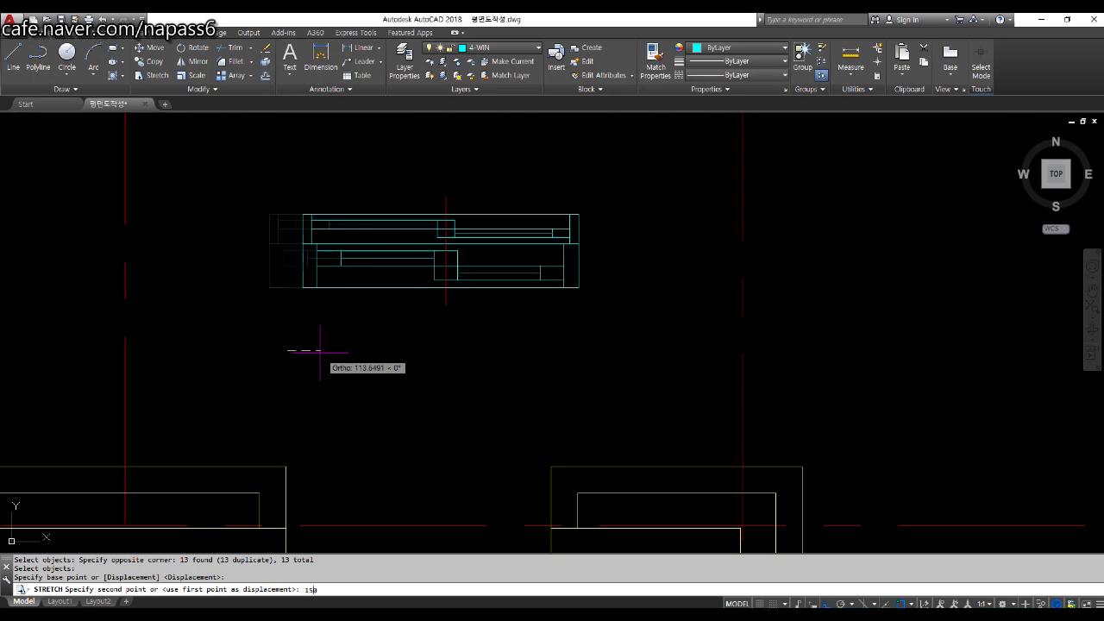
key(Return)
scroll(320, 351, down, 4)
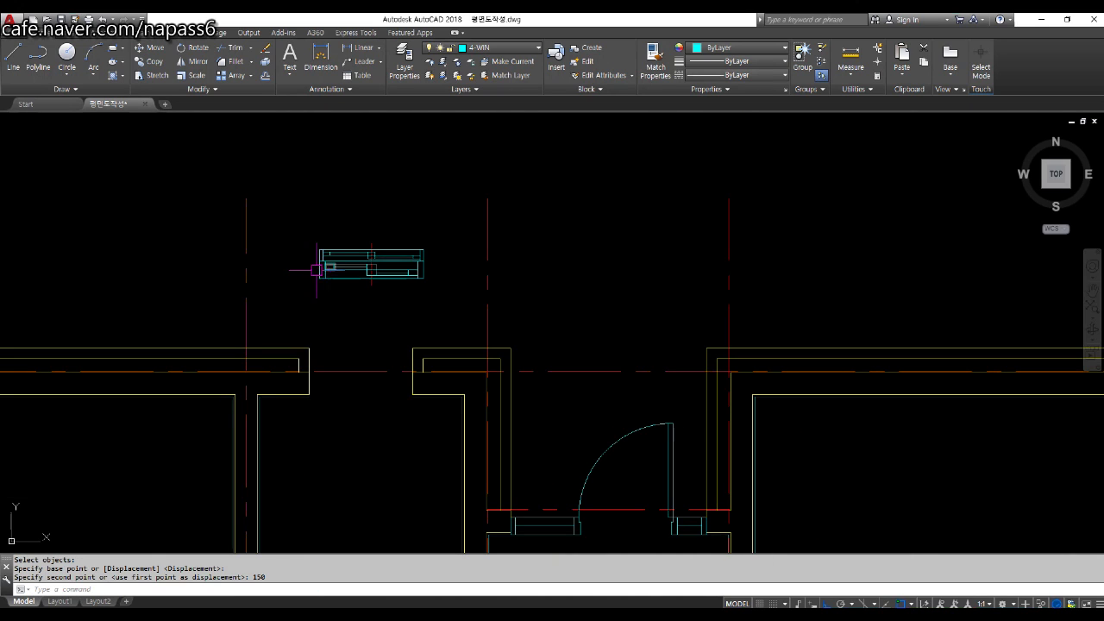
Step: Copy the shortened window, with its centre mark, to the empty area outside the small right-hand room's exterior wall opening
text(co)
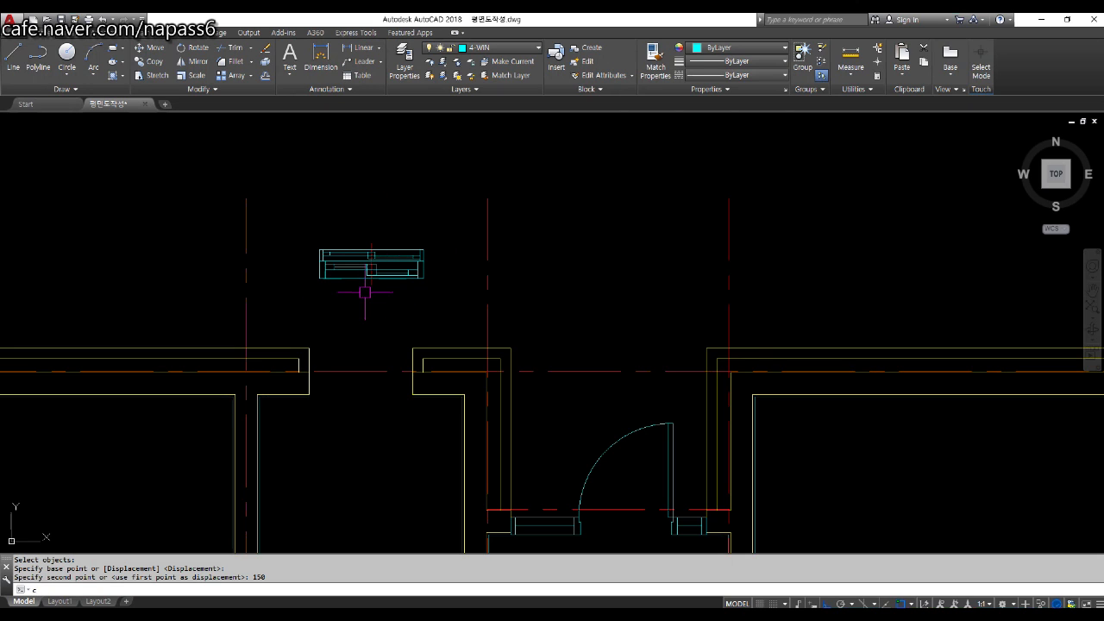
key(Return)
click(278, 200)
click(464, 300)
key(Return)
click(373, 263)
scroll(372, 263, down, 4)
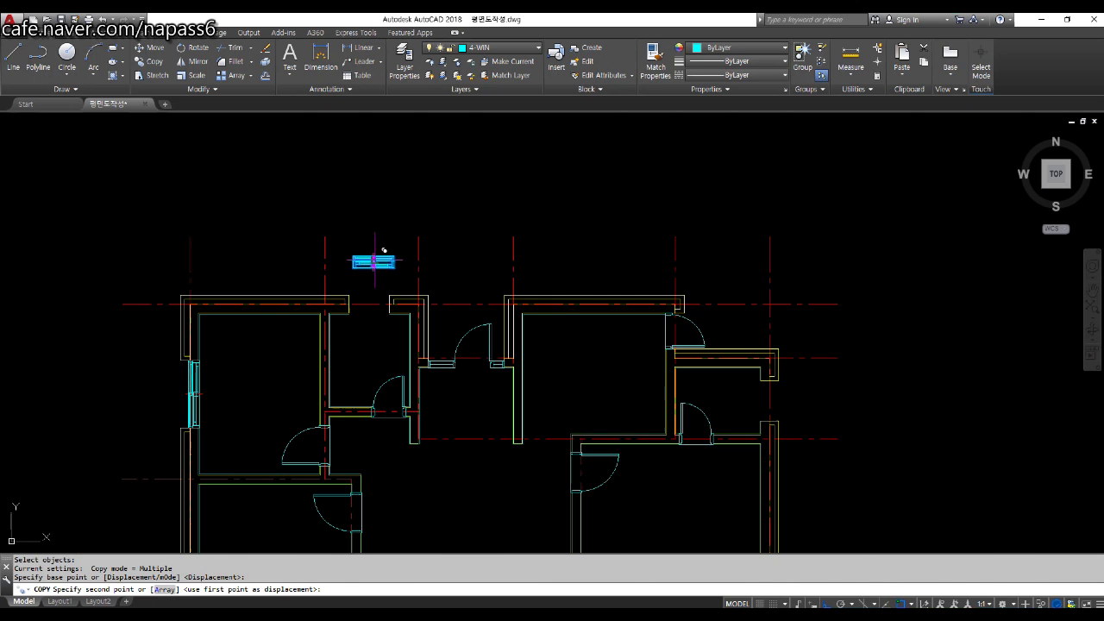
key(F8)
scroll(850, 418, up, 4)
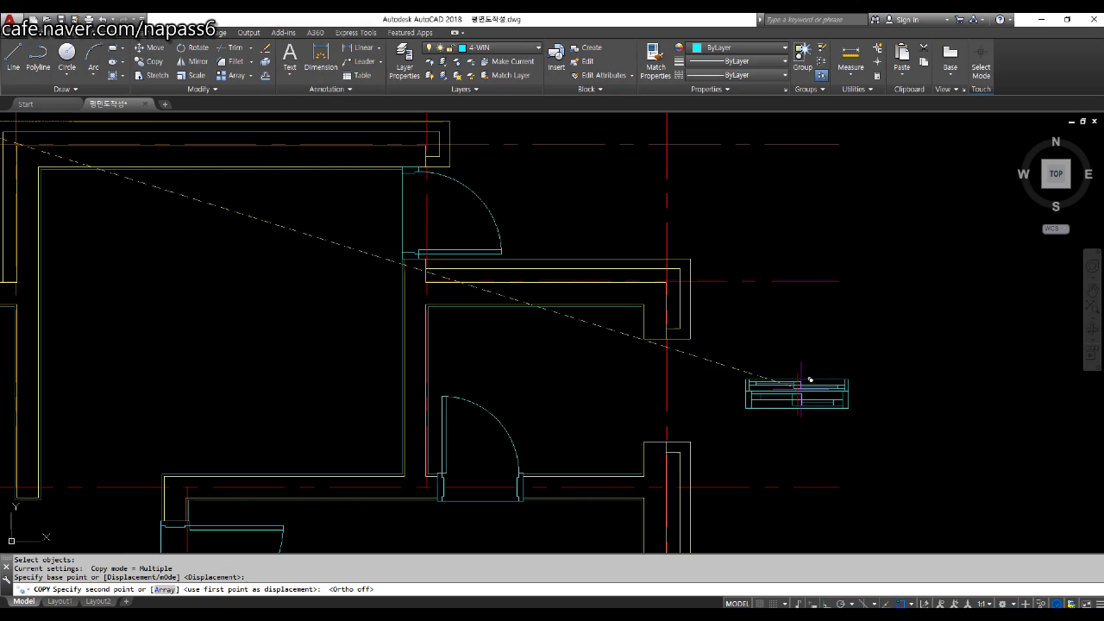
click(798, 380)
key(Escape)
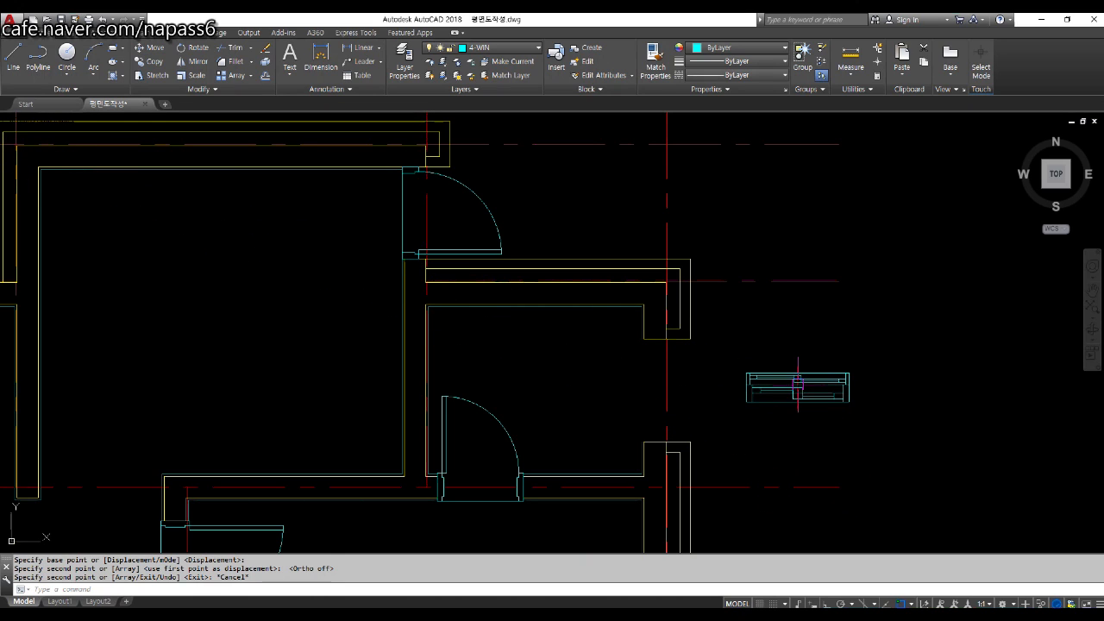
key(F8)
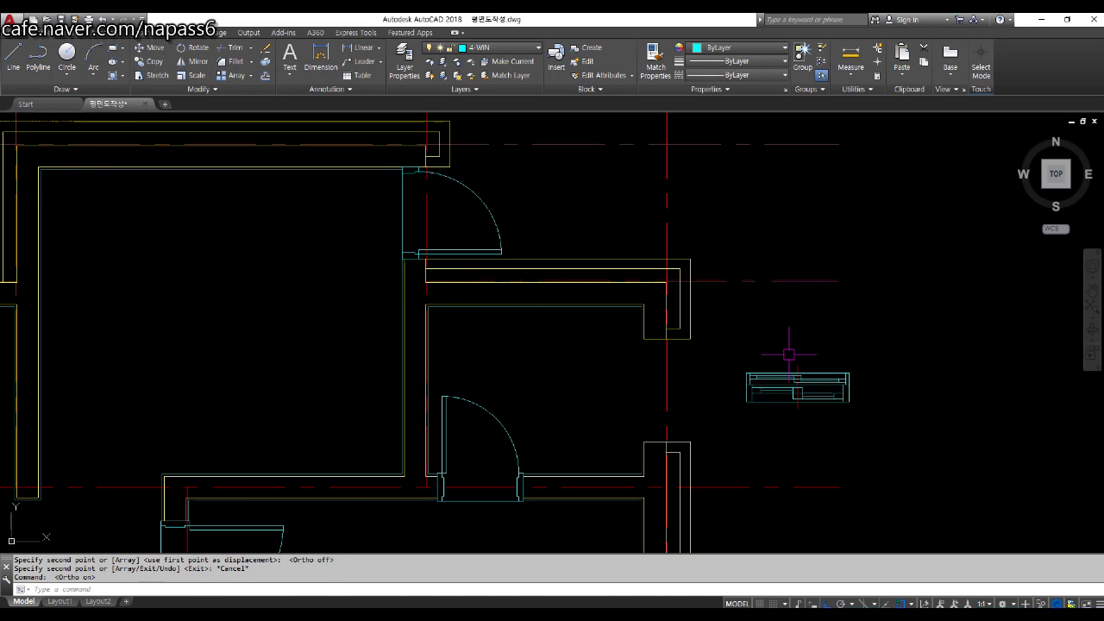
Step: Move the original window by its lower-right corner onto the inner finish-line corner at the right side of the top wall opening
scroll(764, 353, down, 4)
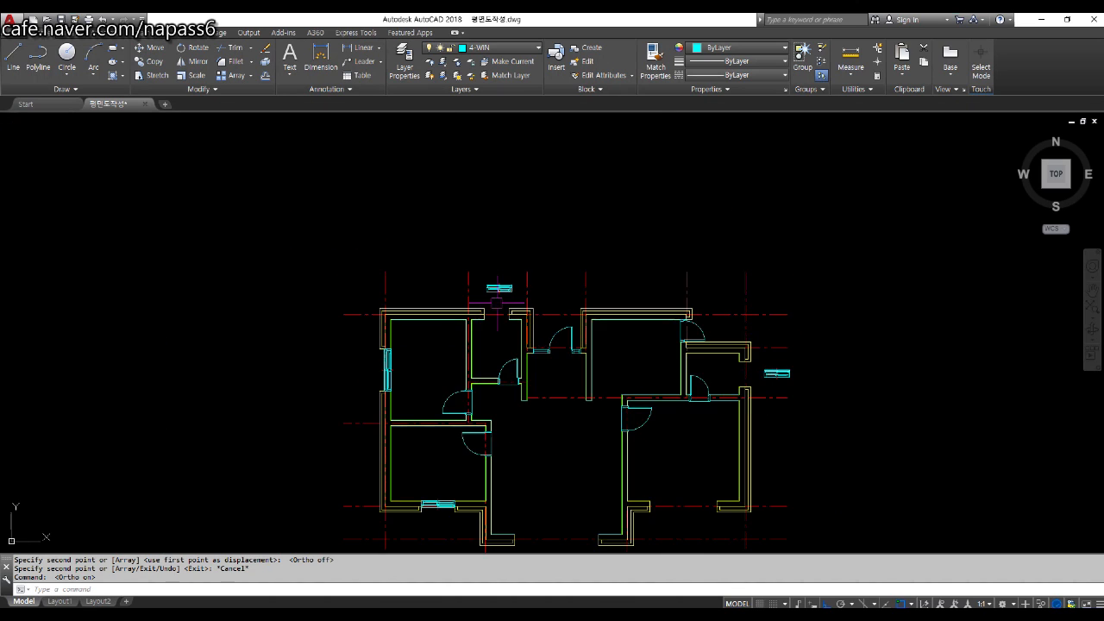
scroll(497, 312, up, 2)
scroll(598, 304, up, 4)
key(Return)
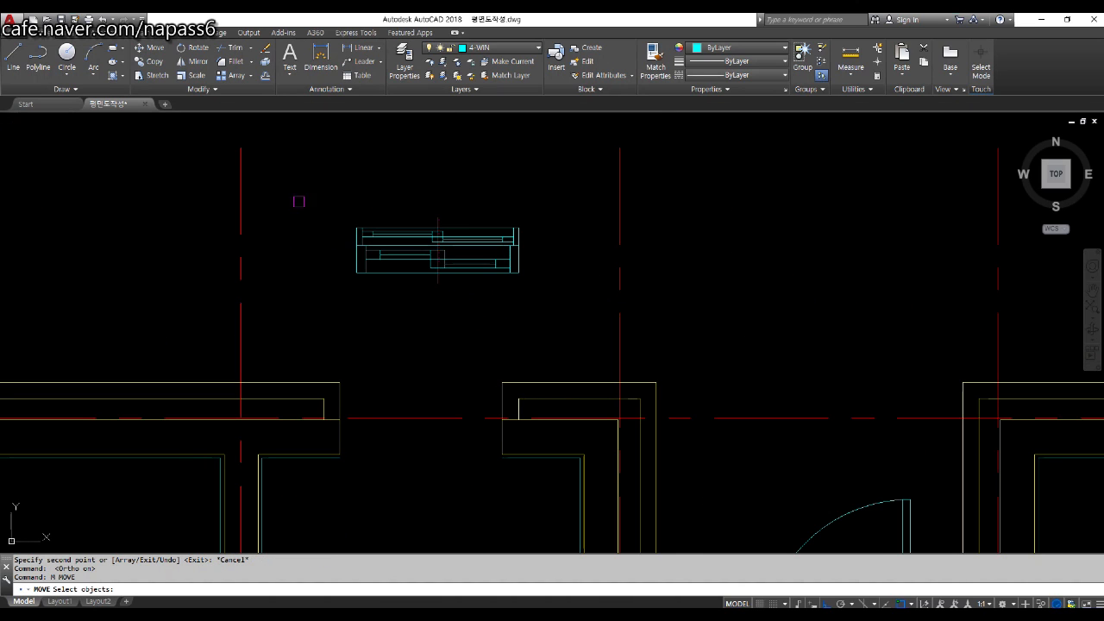
click(309, 186)
click(569, 323)
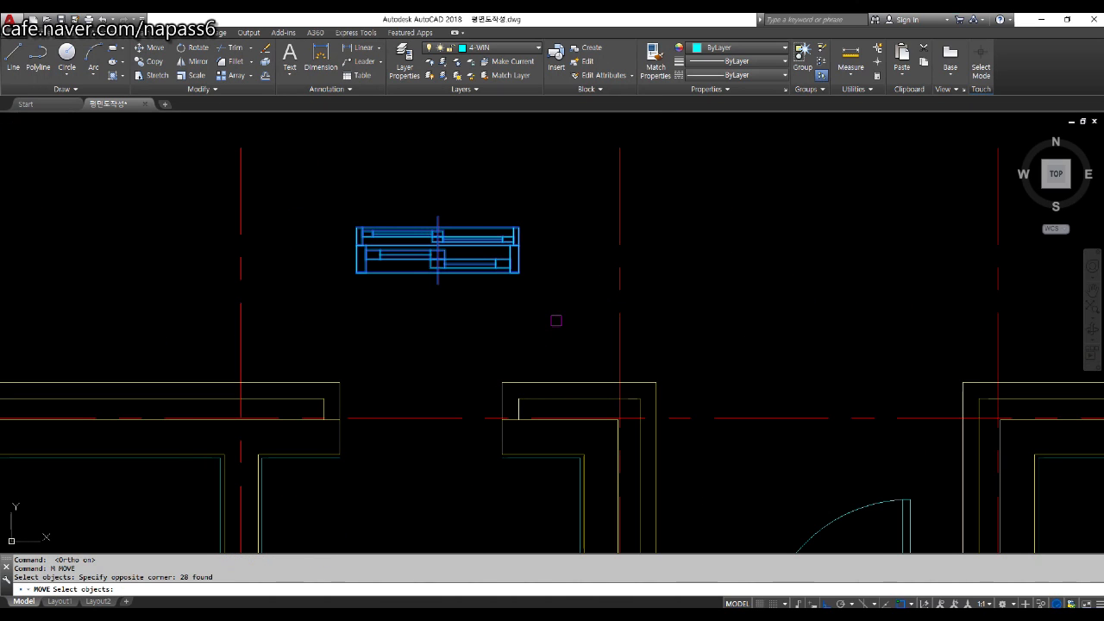
key(Return)
scroll(530, 288, up, 4)
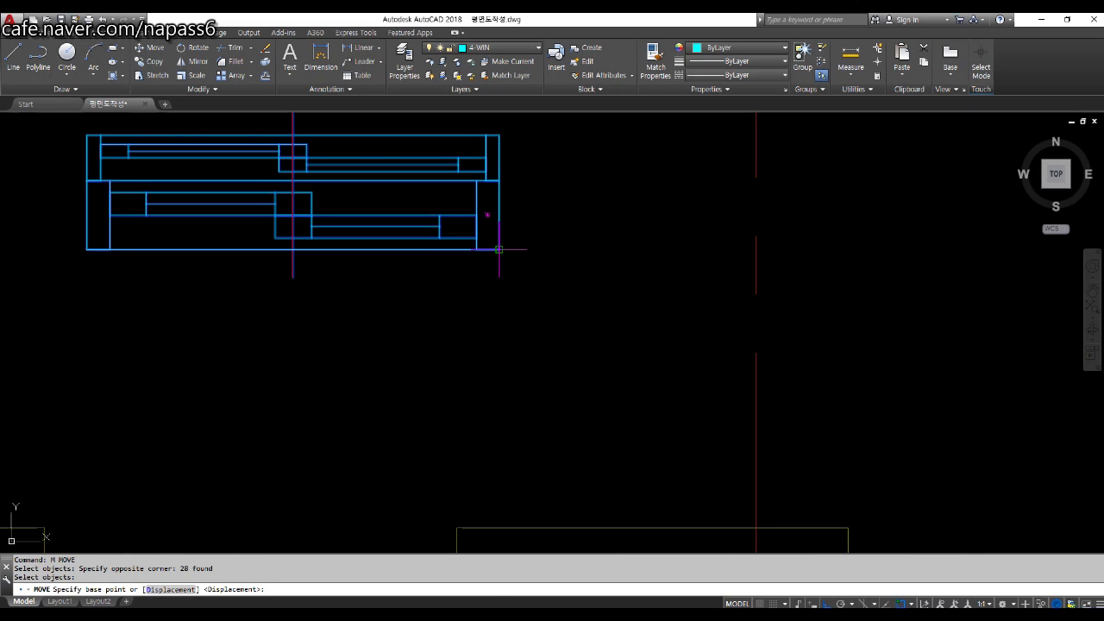
click(498, 249)
scroll(499, 242, down, 3)
scroll(498, 198, up, 4)
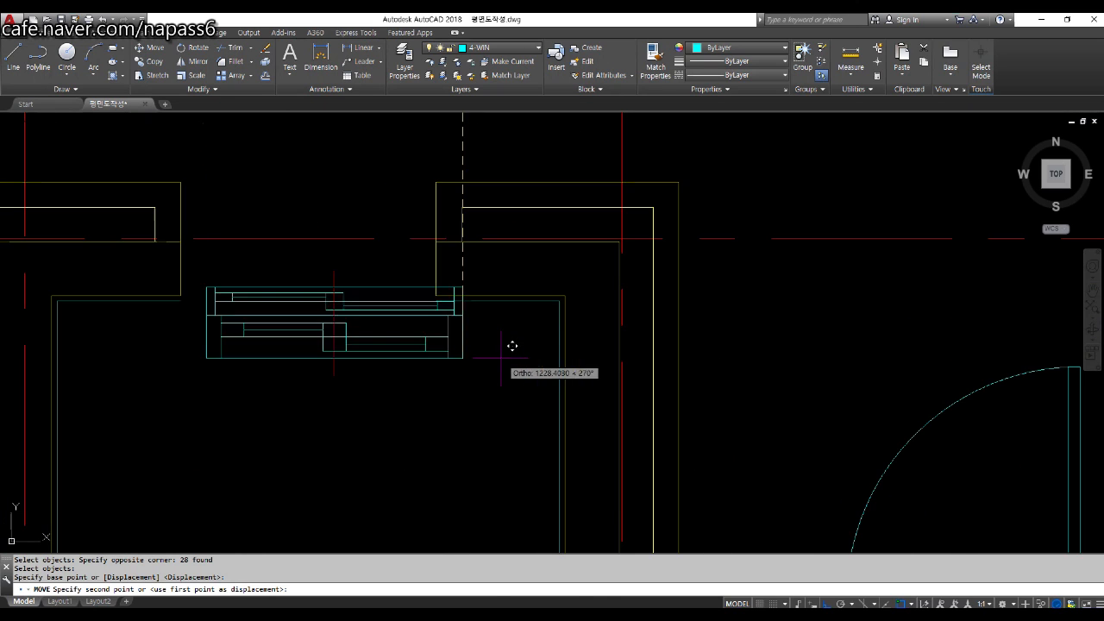
click(467, 300)
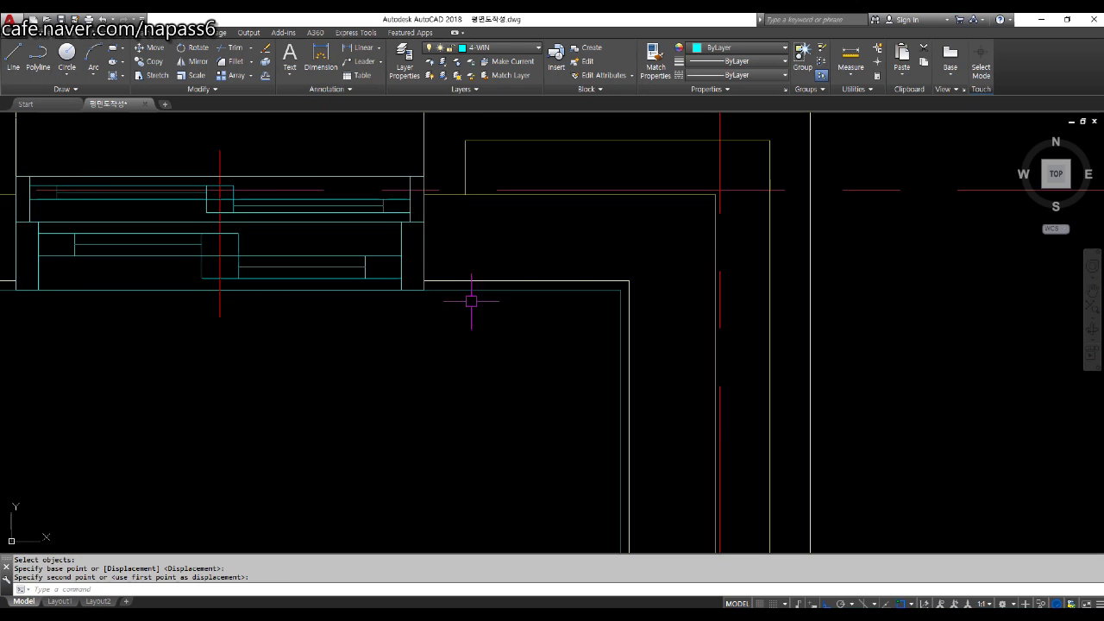
Step: Rotate the copied window outside the right wall to 270° about the midpoint between its two frames
scroll(511, 348, down, 3)
scroll(506, 345, down, 4)
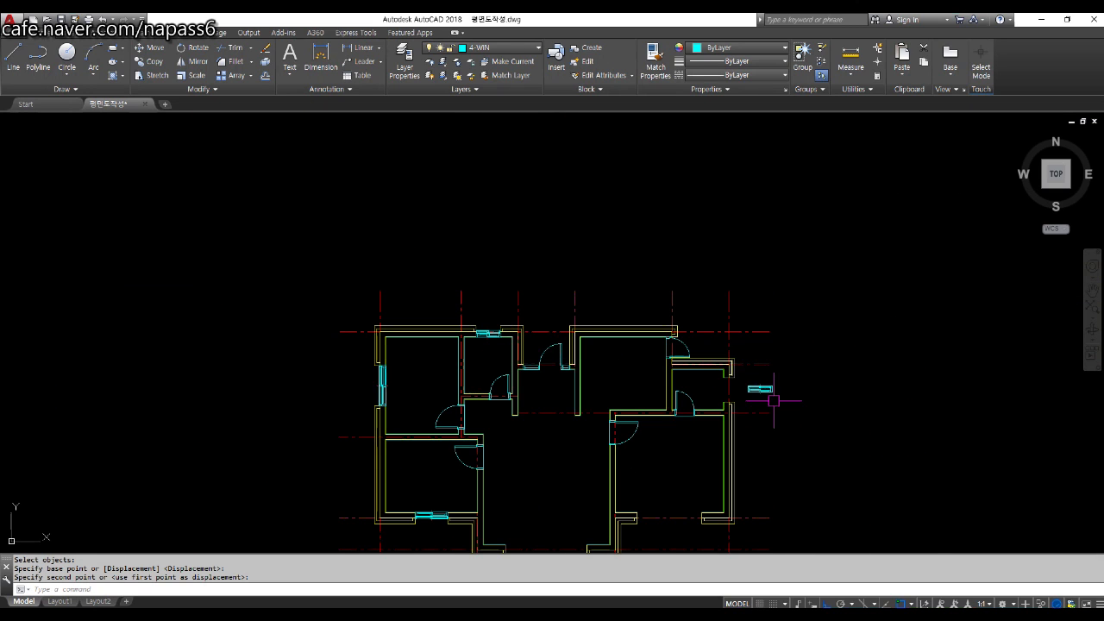
scroll(772, 401, up, 2)
scroll(740, 376, up, 4)
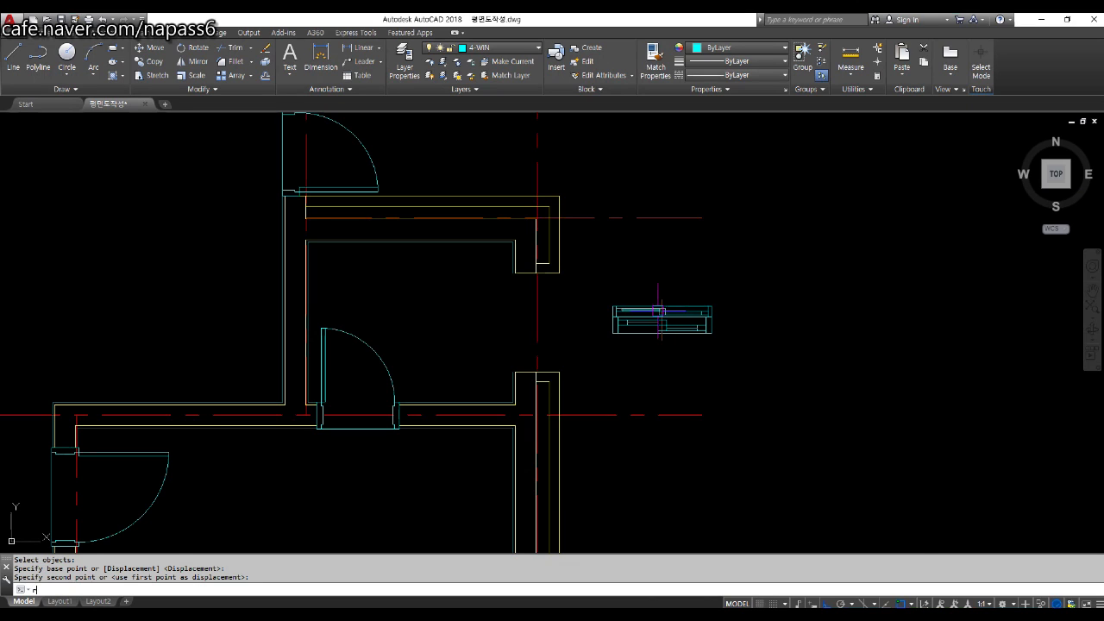
text(RO)
key(Return)
click(591, 257)
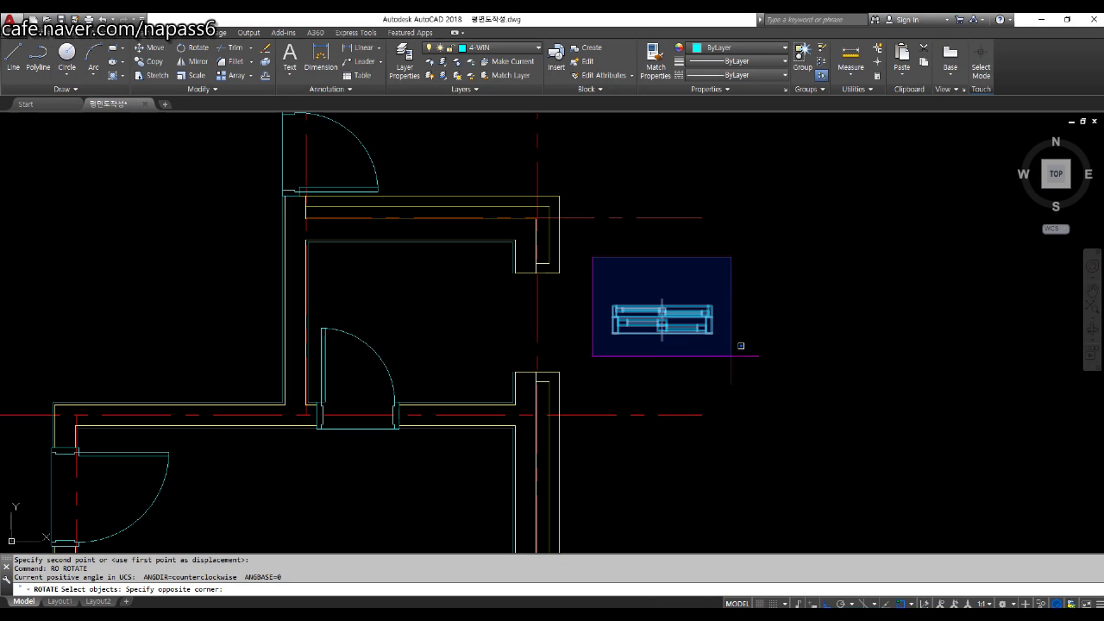
click(744, 369)
key(Return)
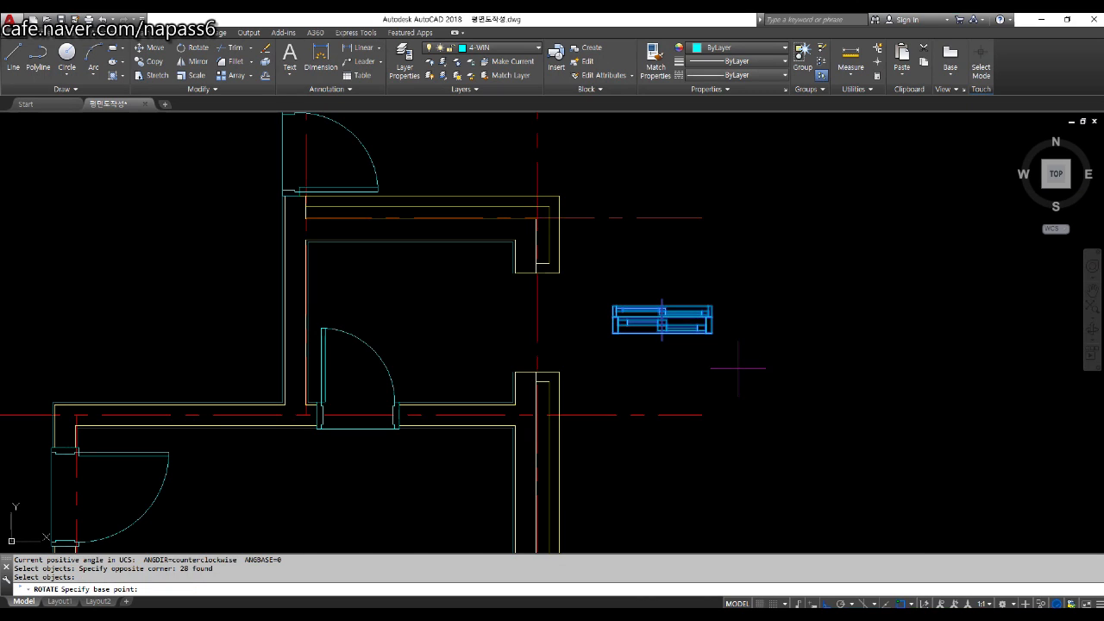
scroll(686, 321, up, 4)
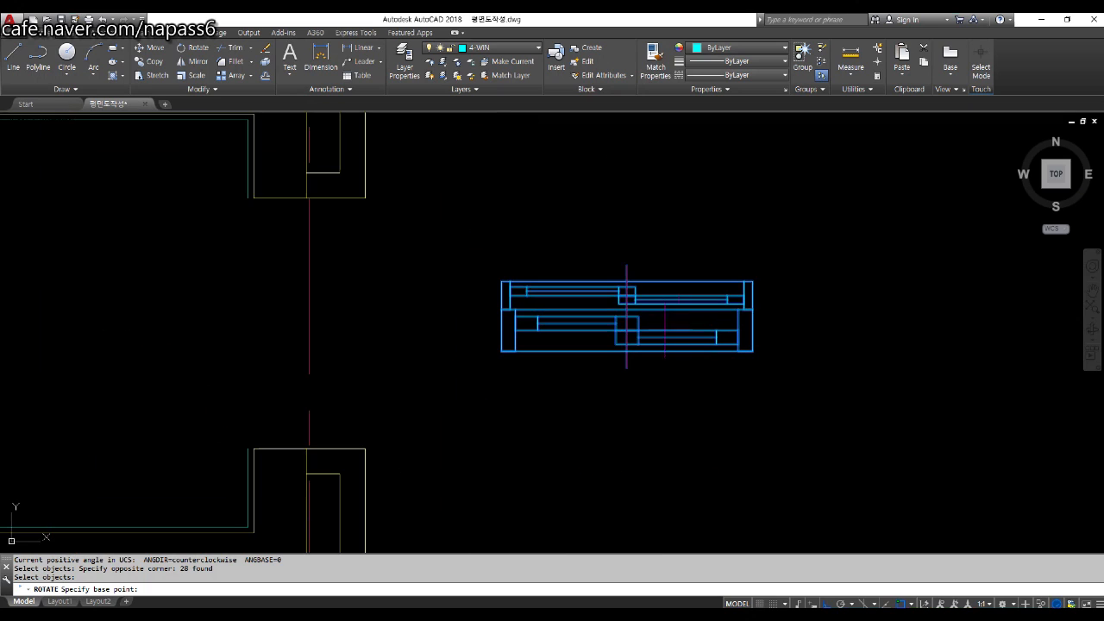
click(626, 309)
scroll(626, 308, down, 4)
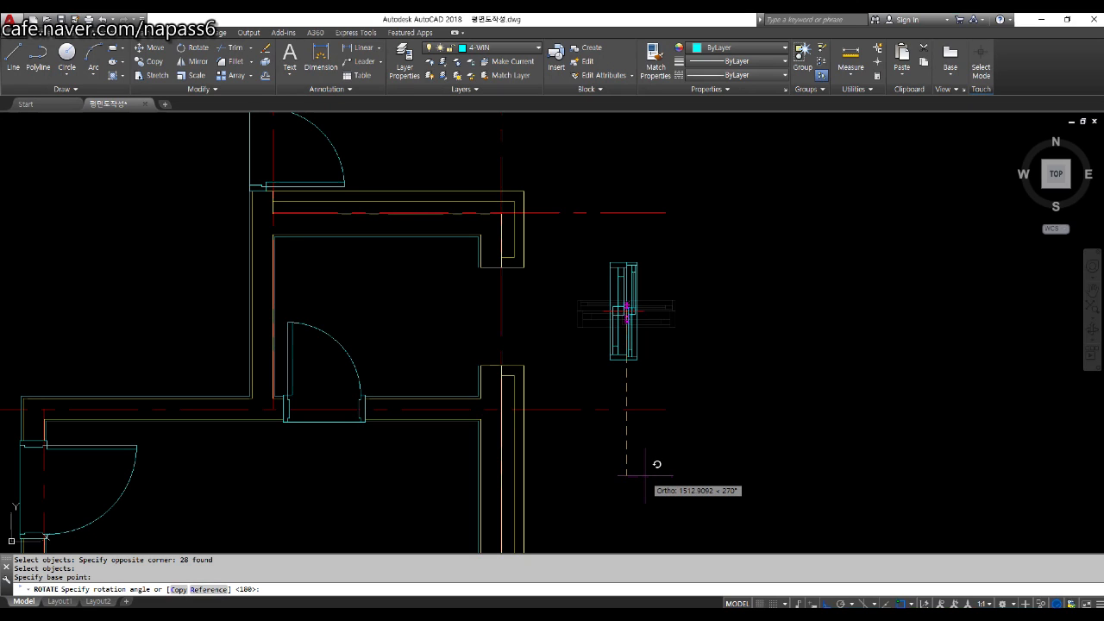
click(645, 473)
Step: Move the rotated window by its lower-left corner onto the inner finish-line corner at the bottom of the right wall opening
scroll(646, 359, up, 4)
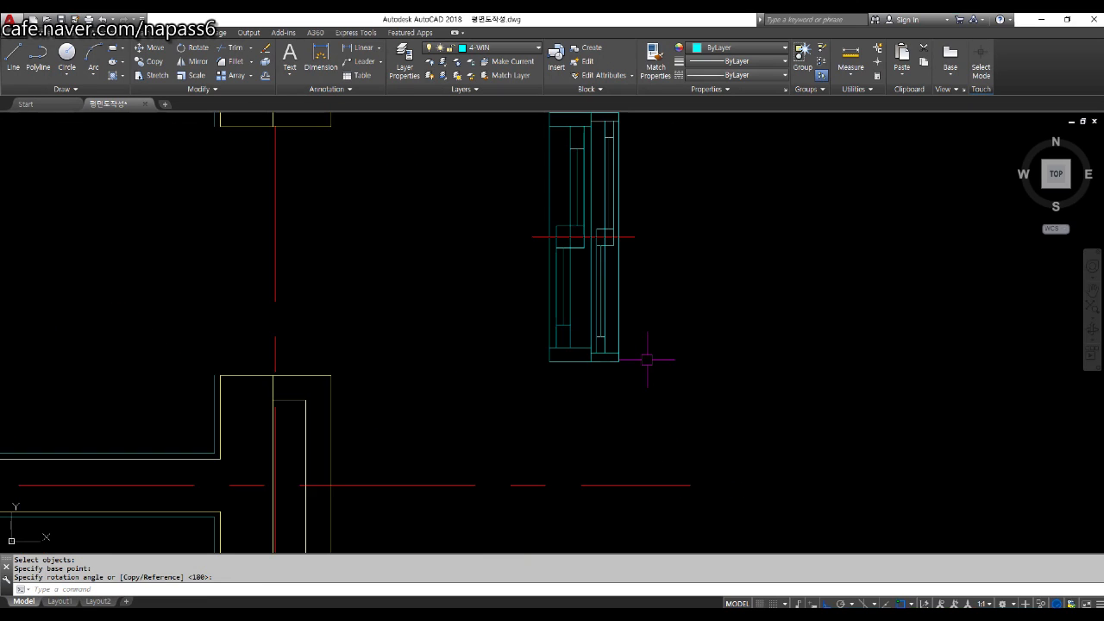
scroll(608, 333, up, 4)
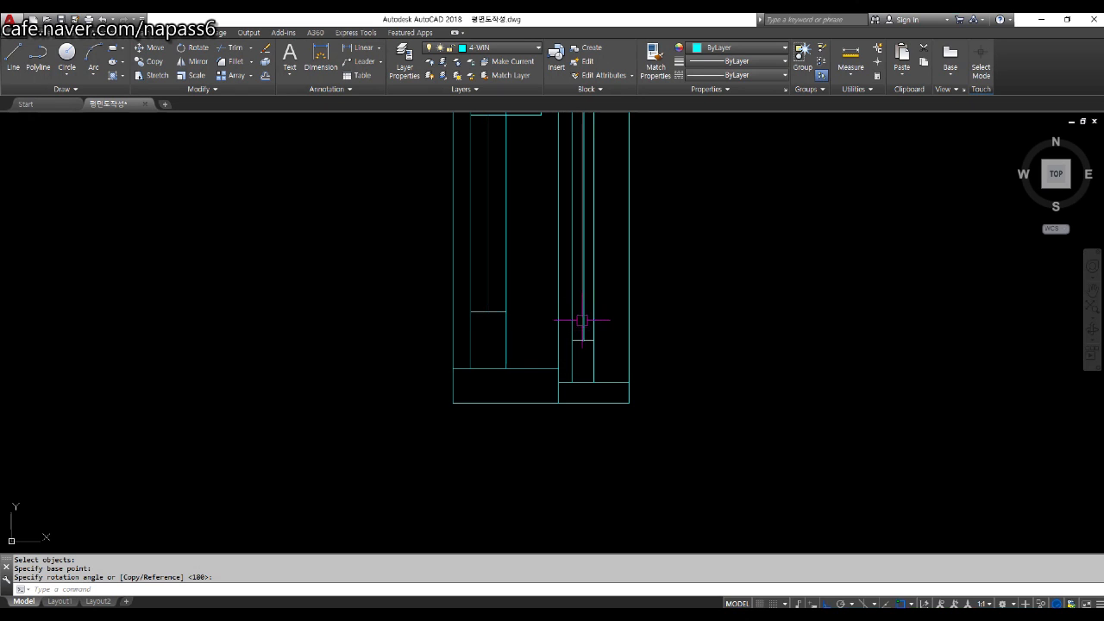
text(m)
key(Return)
scroll(618, 388, down, 6)
click(559, 291)
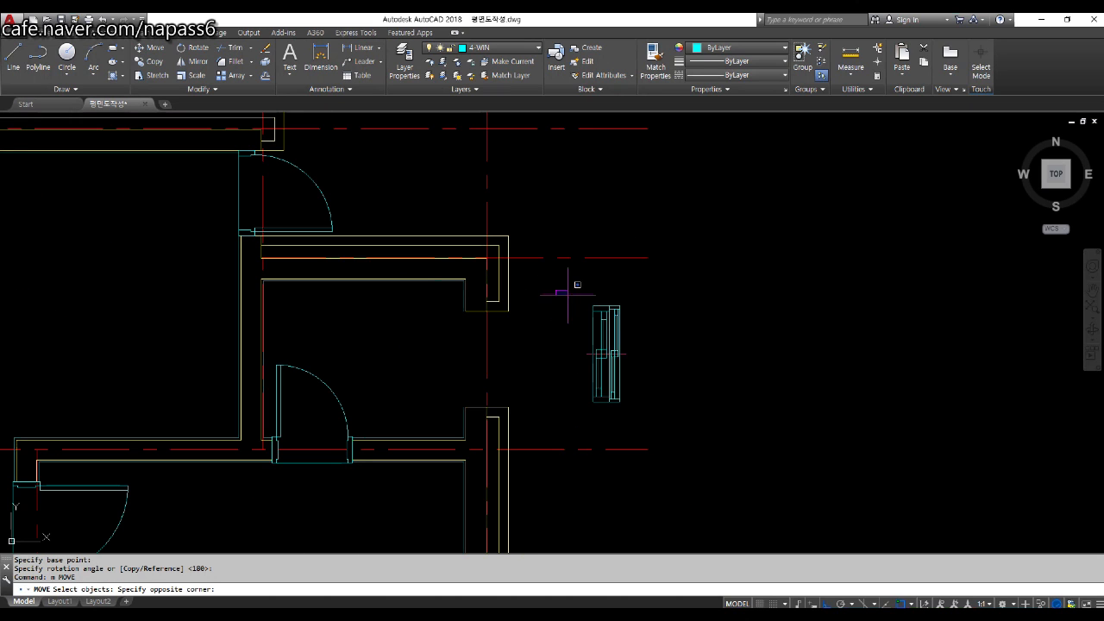
click(664, 423)
scroll(621, 405, up, 6)
key(Return)
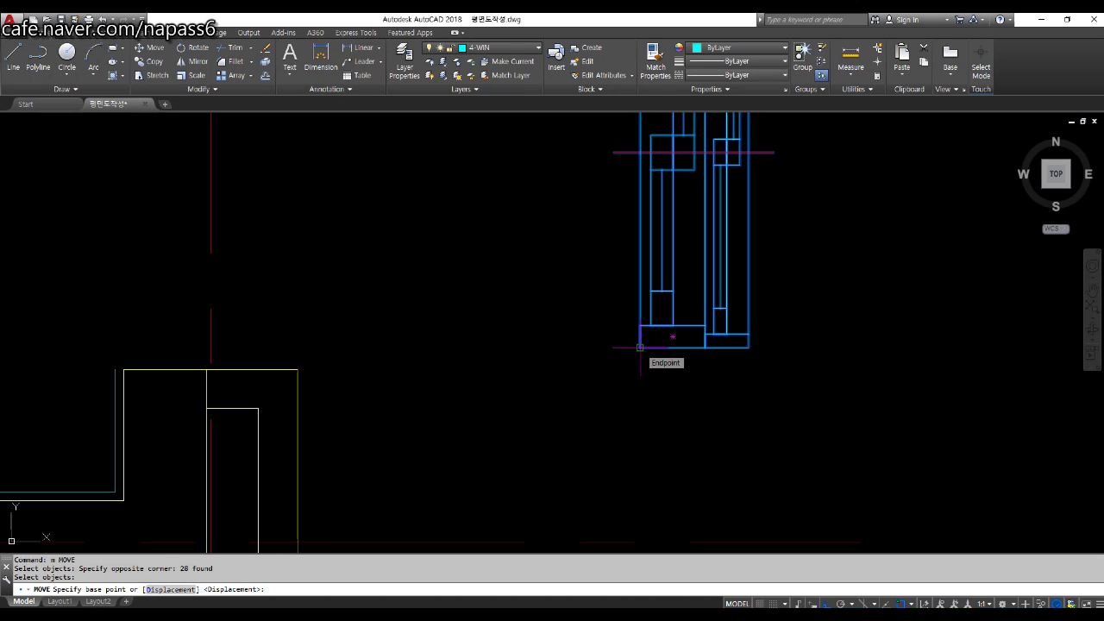
click(639, 346)
scroll(639, 346, down, 3)
scroll(466, 345, up, 5)
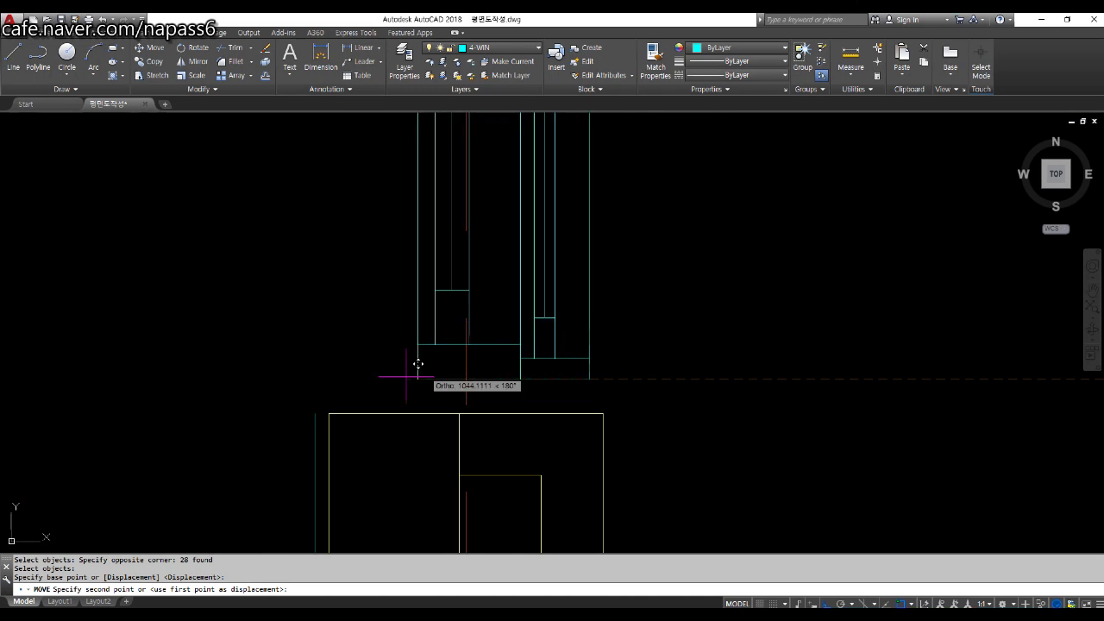
click(315, 413)
scroll(574, 294, down, 6)
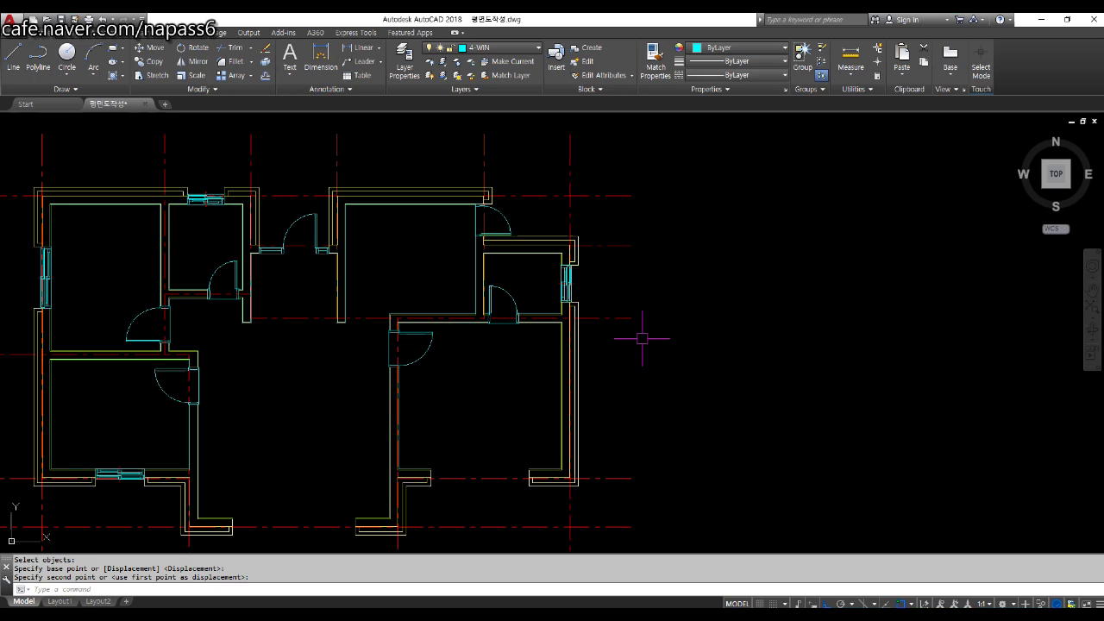
Step: Draw a 50 by 150 rectangle as a window frame in the empty area below the living room's bottom wall opening
middle_drag(602, 295, 672, 270)
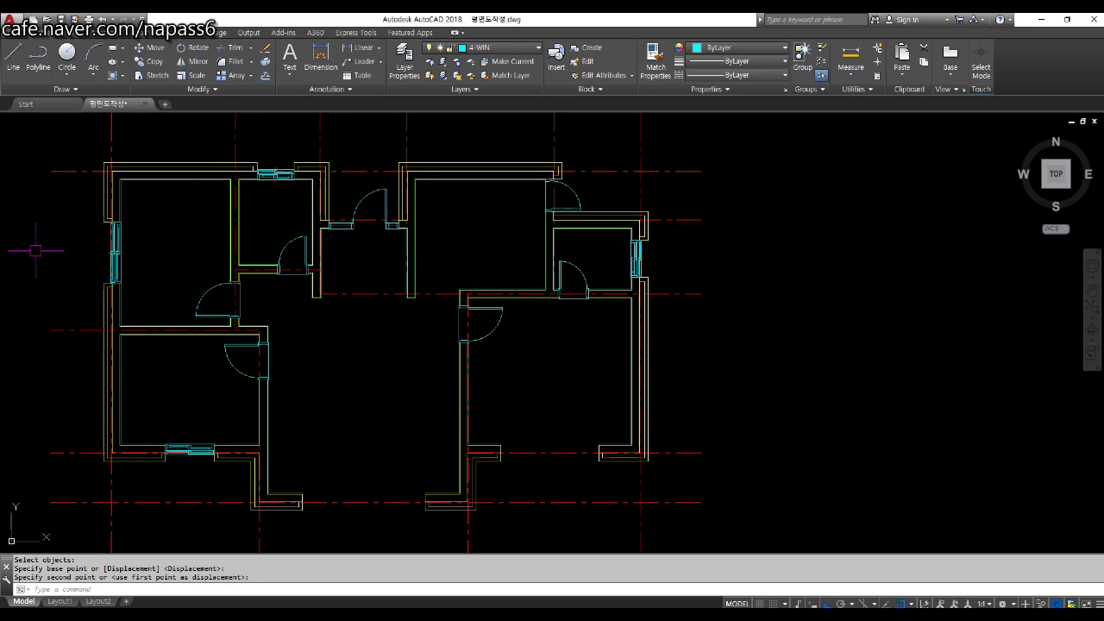
middle_drag(419, 424, 446, 296)
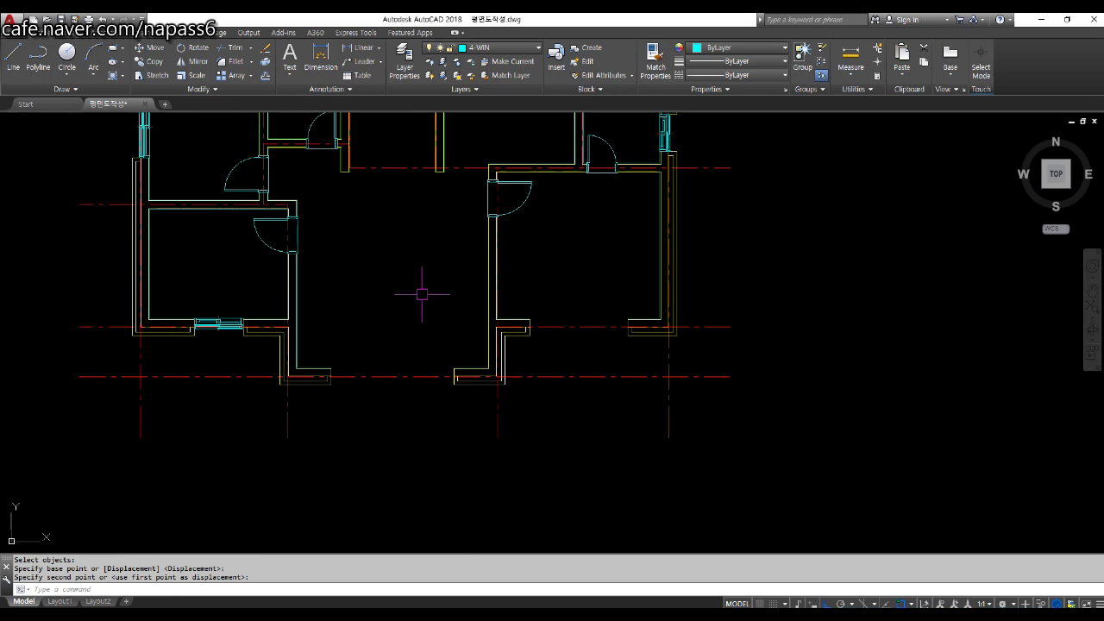
scroll(379, 450, up, 2)
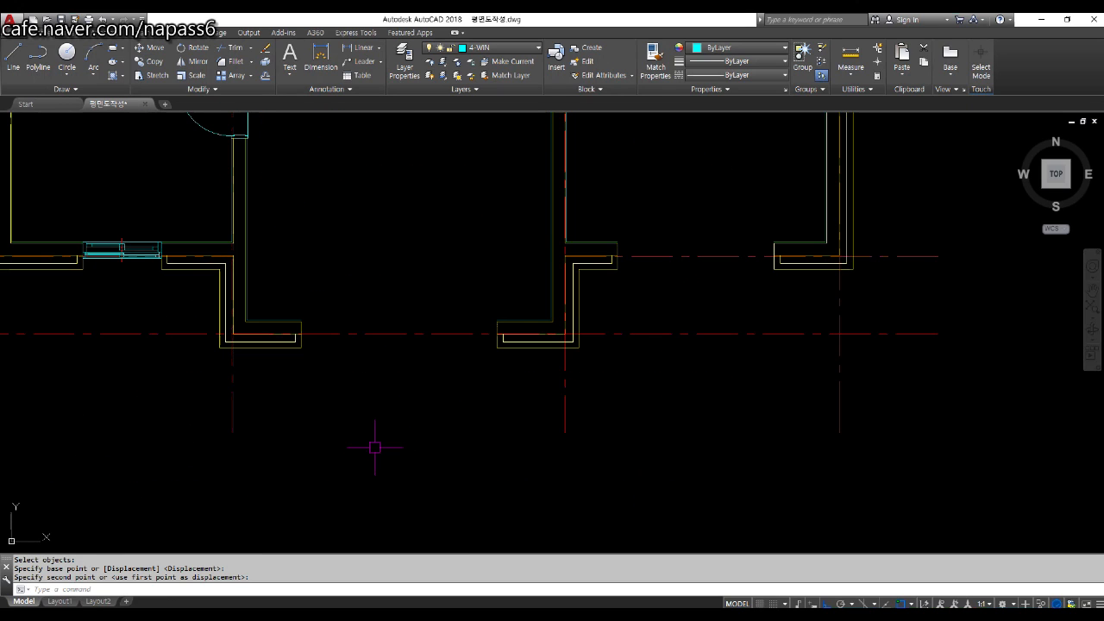
middle_drag(414, 439, 434, 301)
text(r)
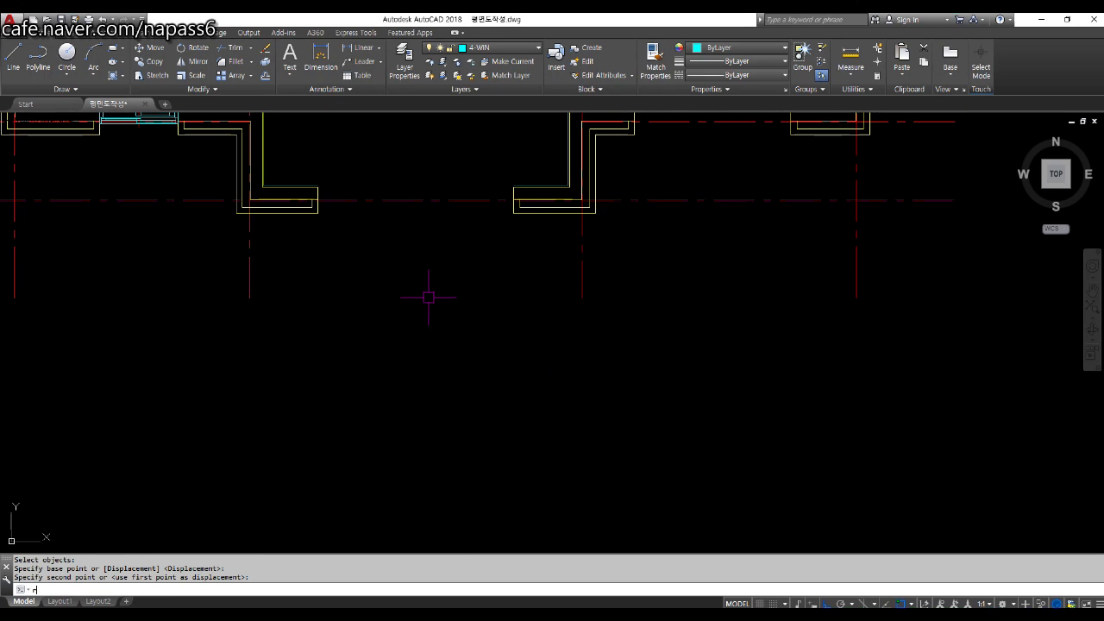
text(ec)
key(Return)
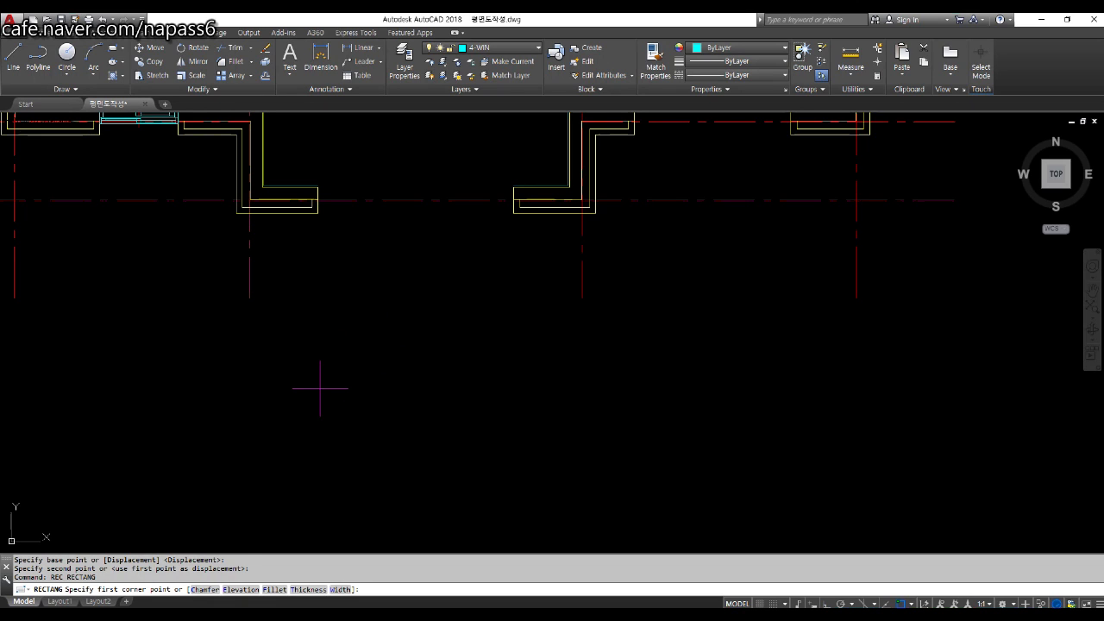
click(320, 388)
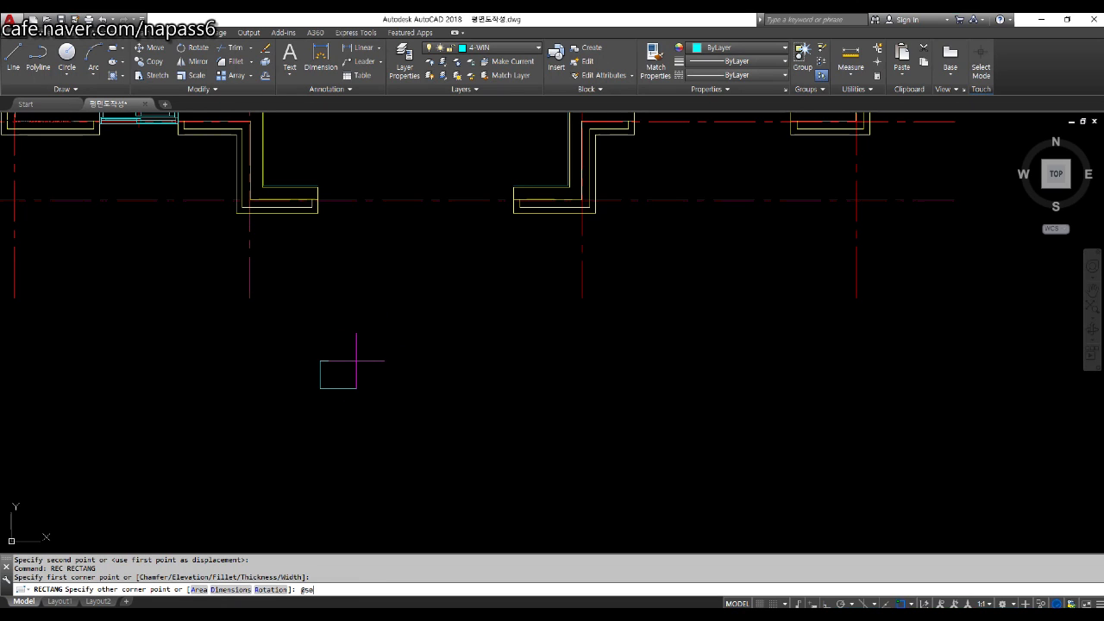
text(@50,150)
key(Return)
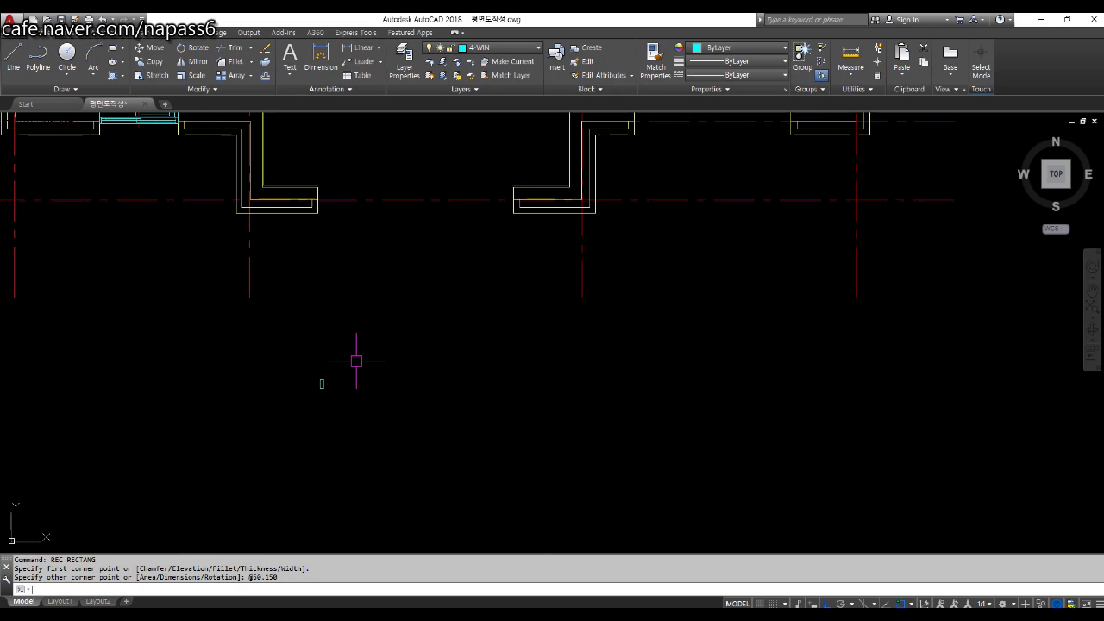
Step: Draw a horizontal line 3000 long to the right from the frame rectangle's upper-left corner
scroll(337, 385, up, 5)
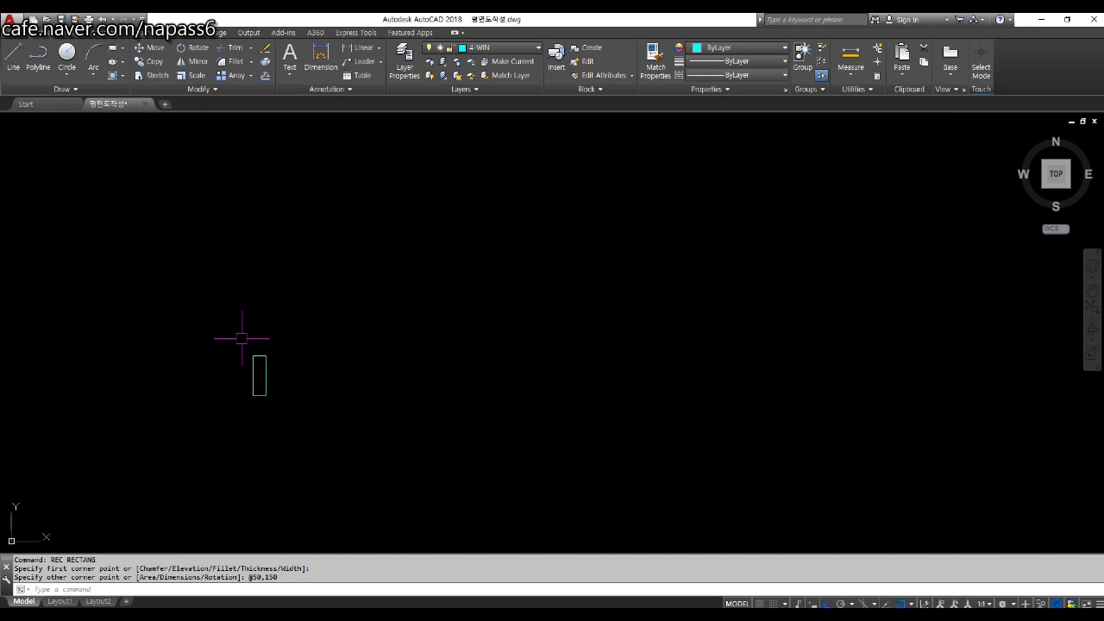
text(l)
key(Return)
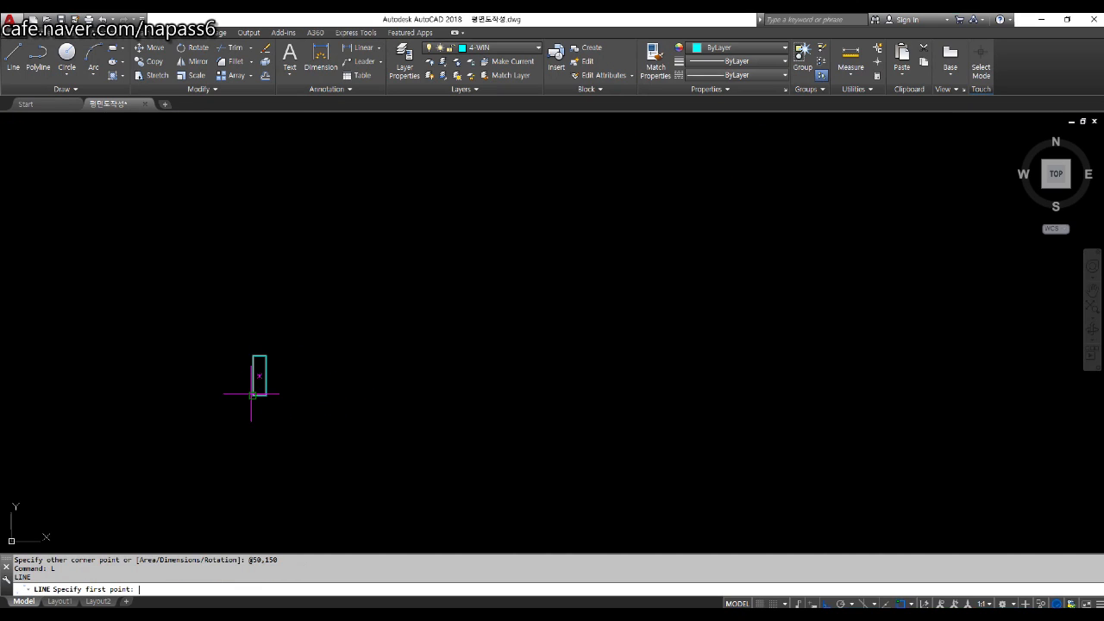
scroll(252, 352, up, 3)
click(238, 363)
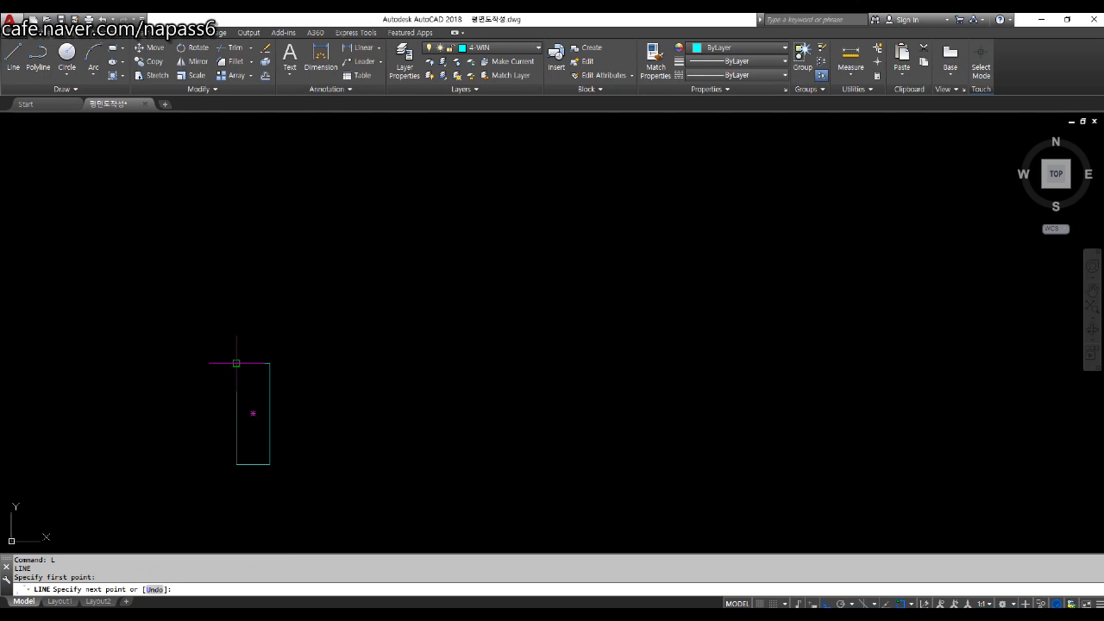
scroll(239, 359, down, 3)
scroll(405, 365, down, 4)
scroll(418, 300, up, 4)
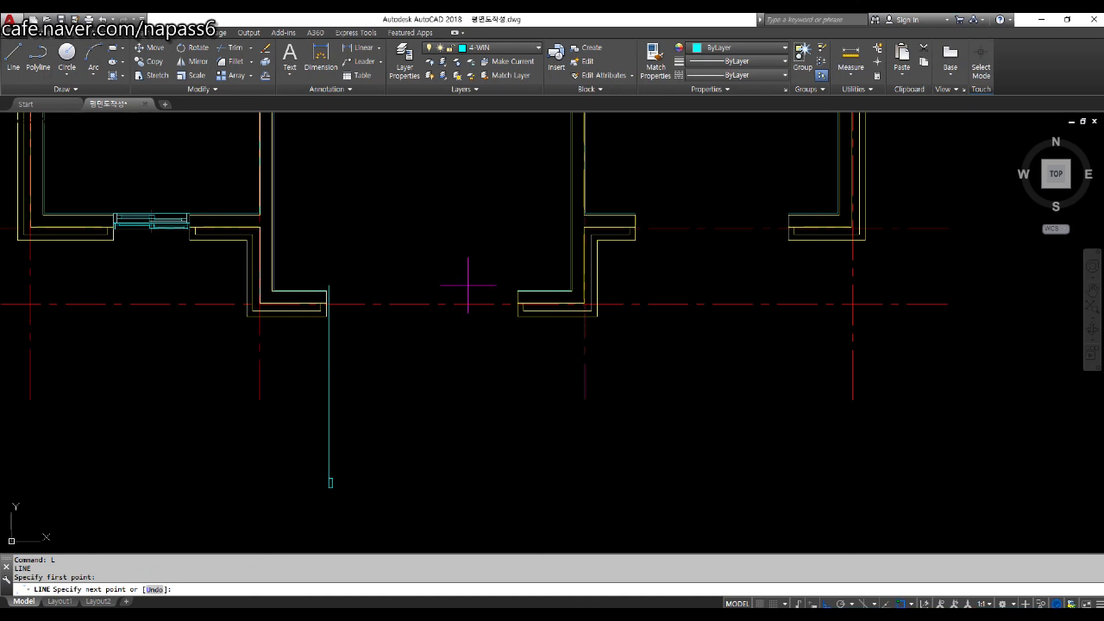
scroll(419, 300, down, 4)
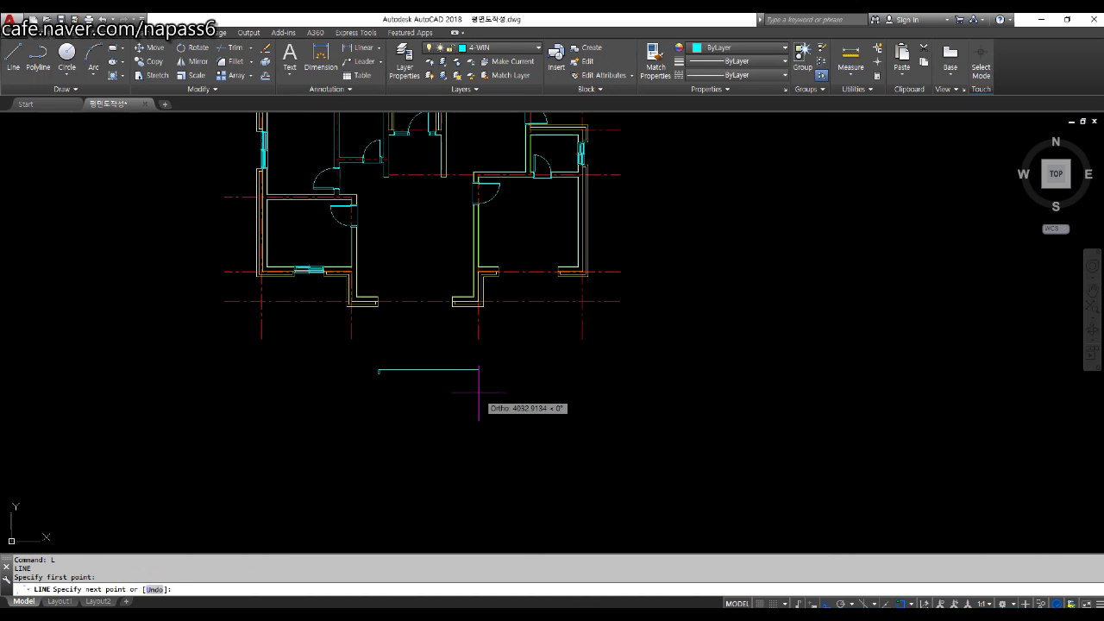
text(3000)
key(Return)
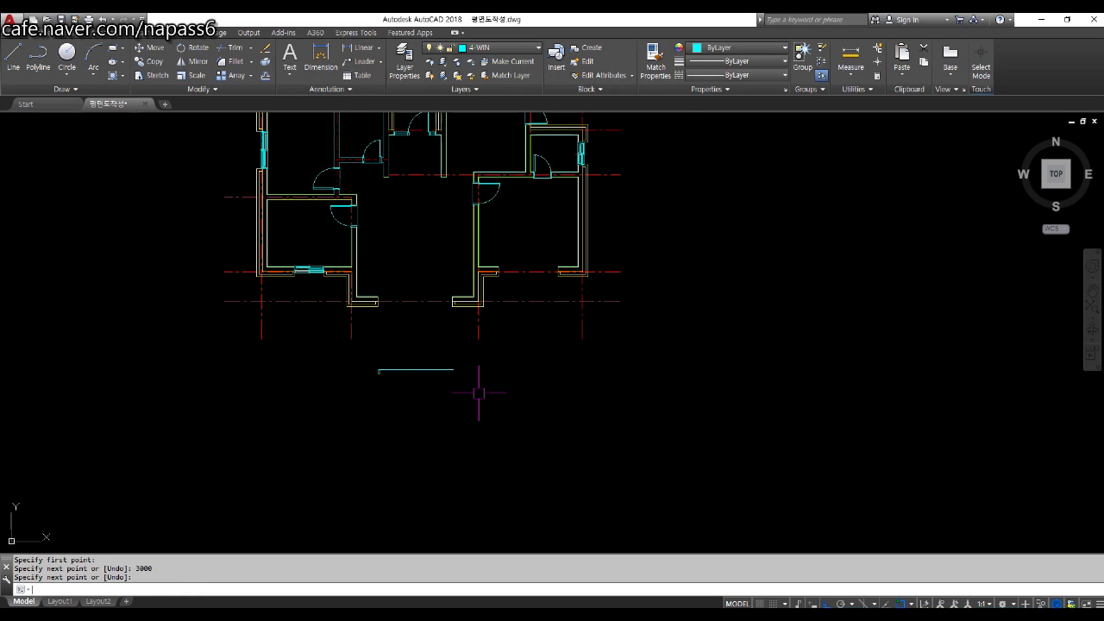
Step: Draw a vertical line downward from the midpoint of the 3000-long line
scroll(387, 375, up, 5)
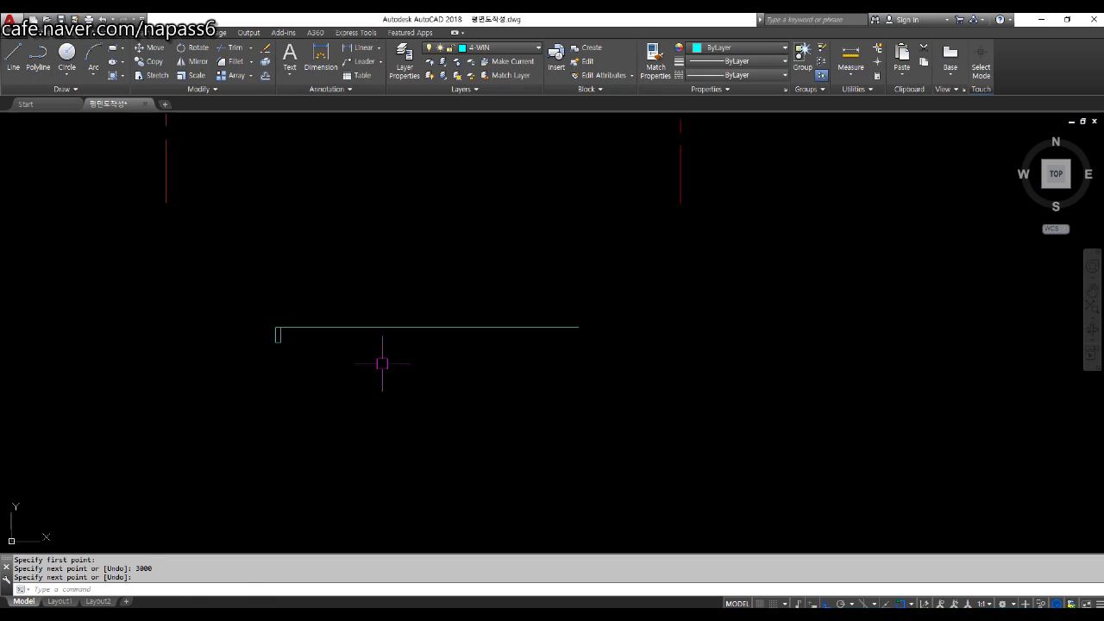
key(Escape)
key(Escape)
text(L)
key(Return)
click(427, 327)
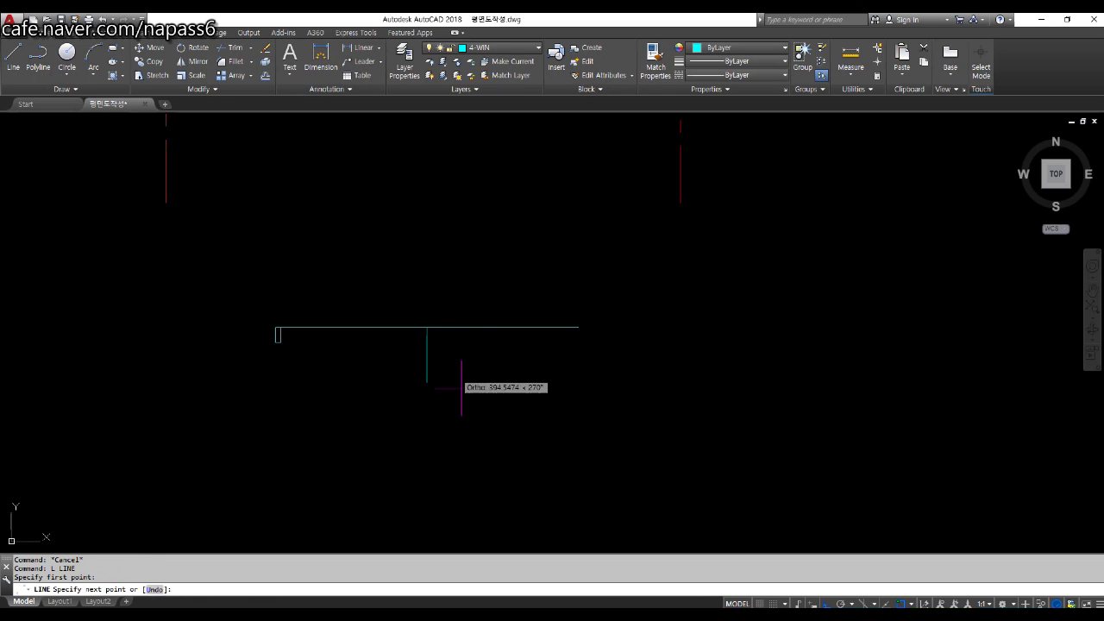
click(462, 388)
key(Escape)
Step: Erase the vertical line below the midpoint of the 3000-long line
text(E)
key(Return)
click(463, 412)
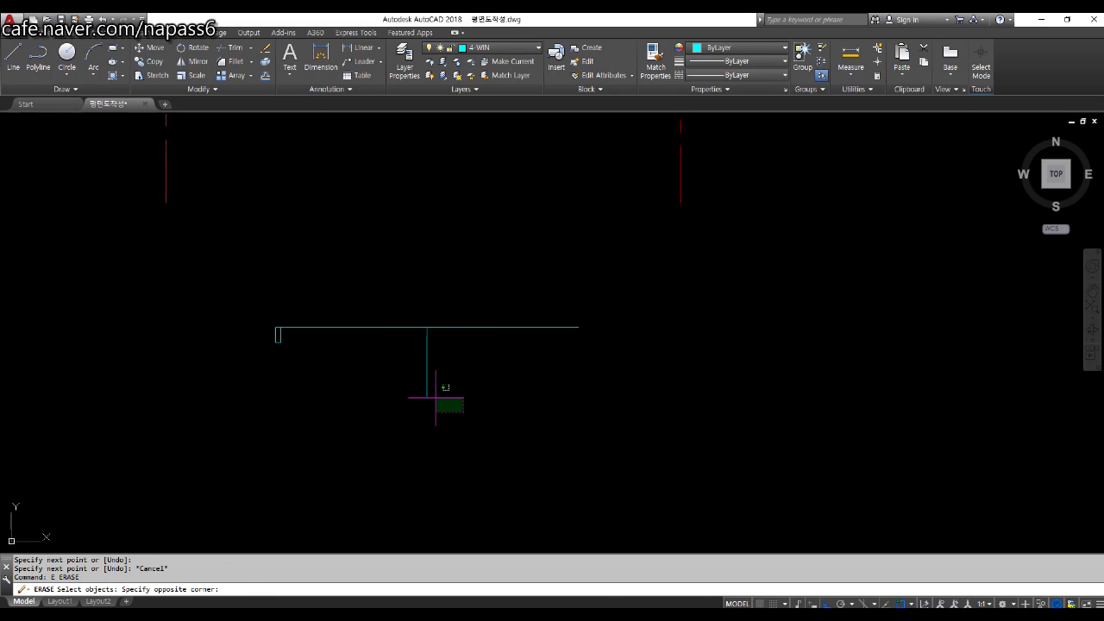
click(397, 365)
key(Return)
key(Escape)
key(Escape)
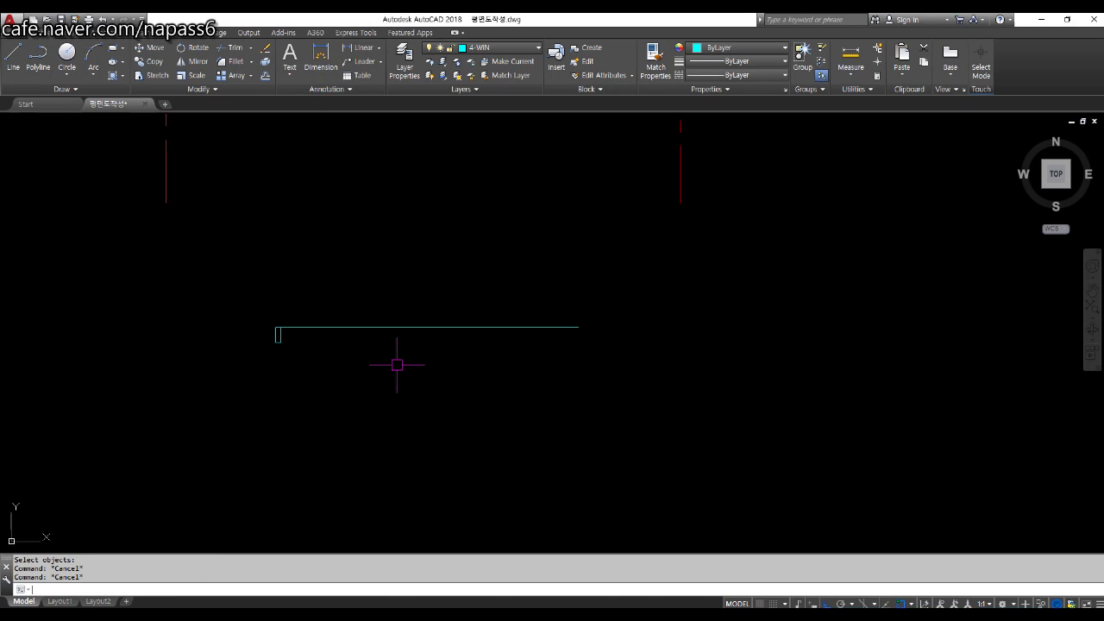
Step: Draw a vertical line downward from the point midway between the frame's upper-right corner and the midpoint of the 3000-long line
key(Return)
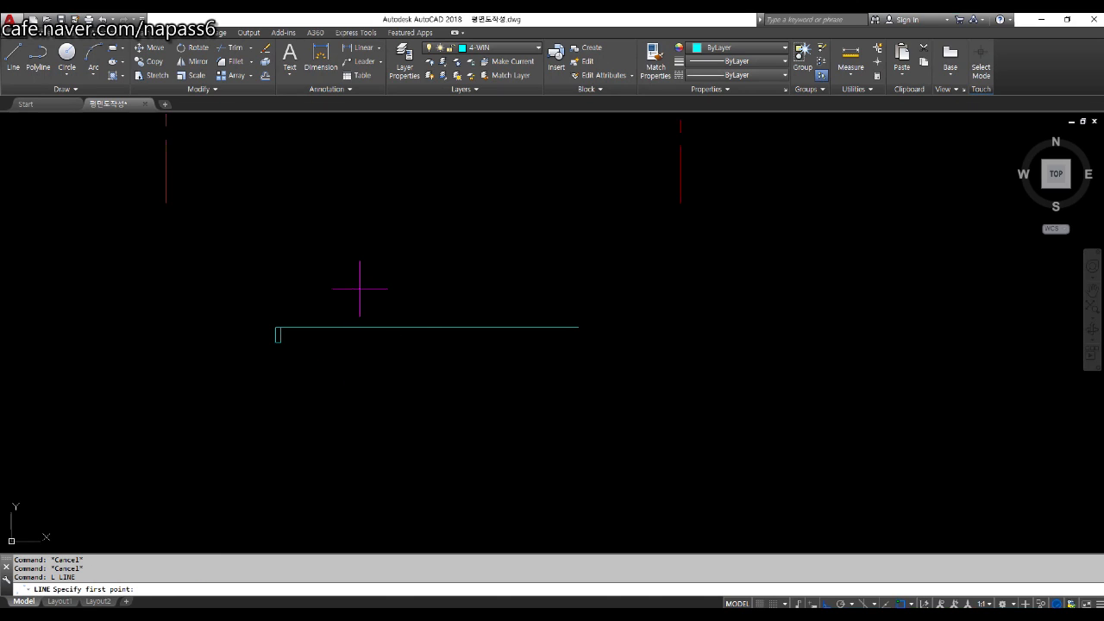
key(F8)
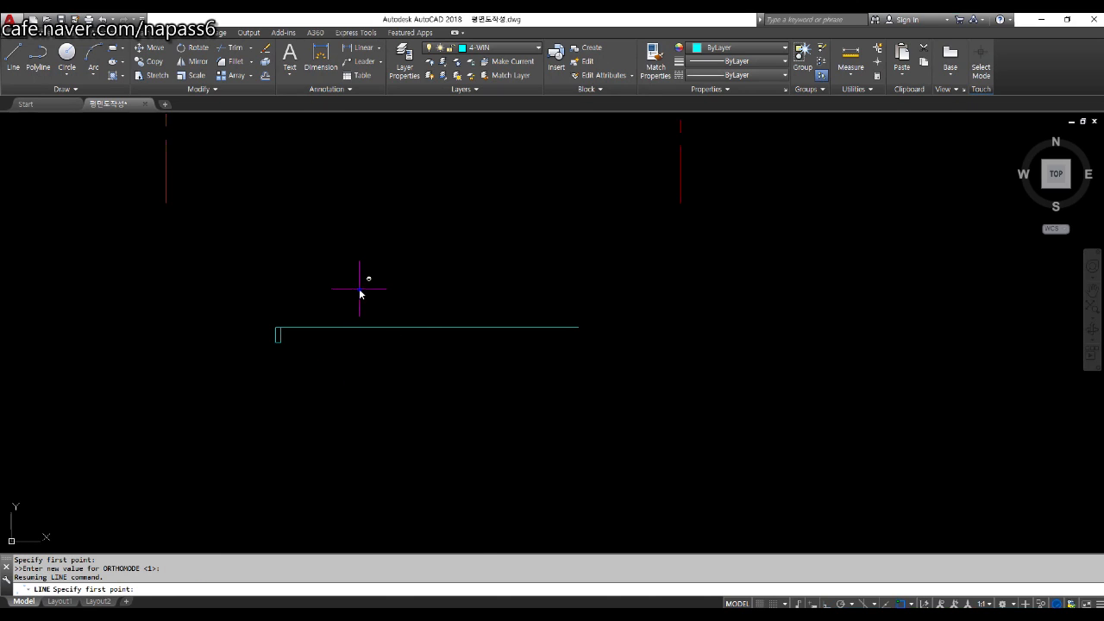
shift+right_click(360, 294)
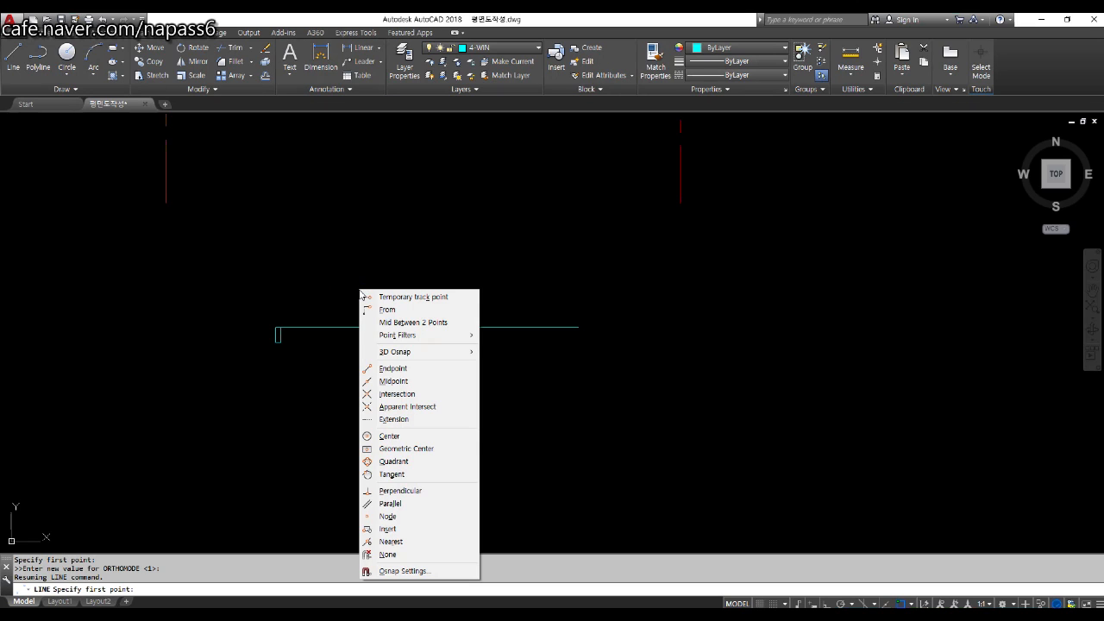
click(421, 322)
scroll(294, 336, up, 5)
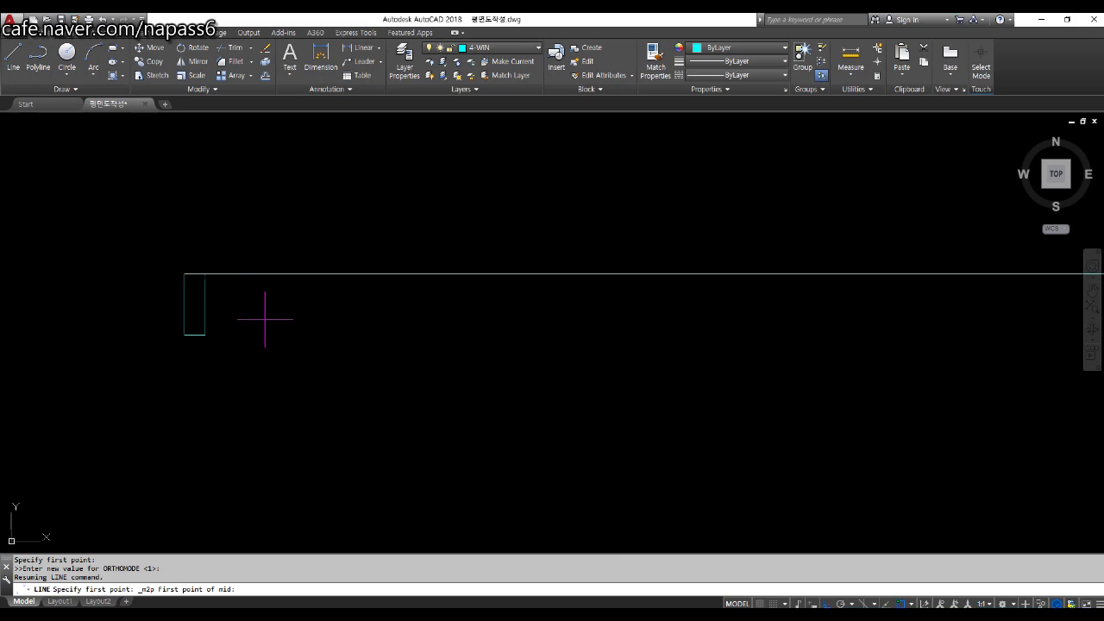
click(204, 274)
scroll(204, 273, down, 6)
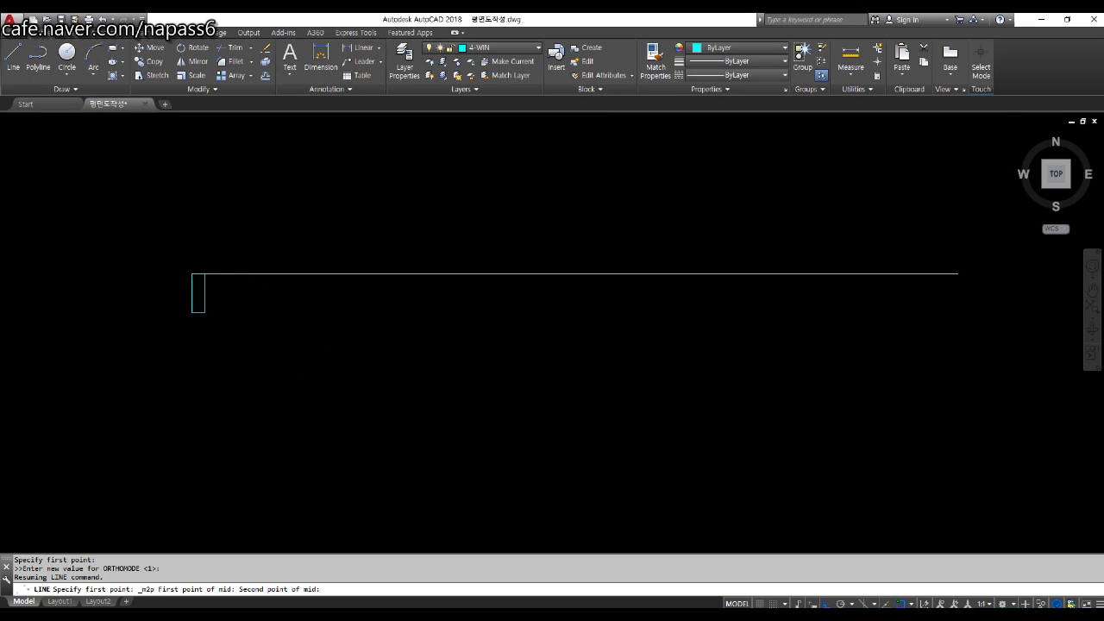
click(348, 274)
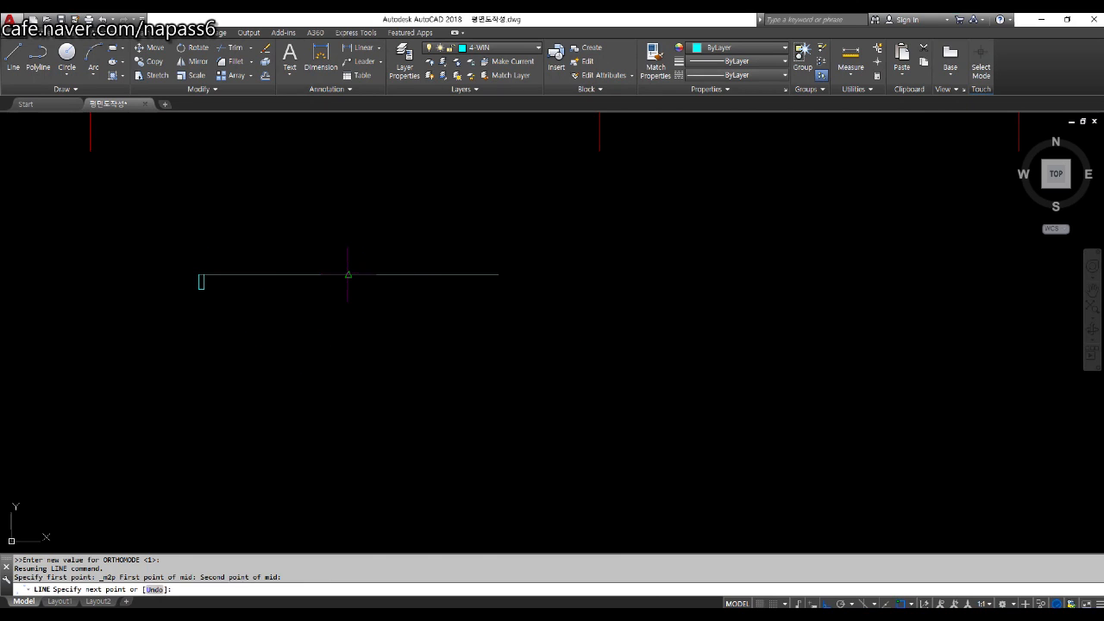
click(284, 360)
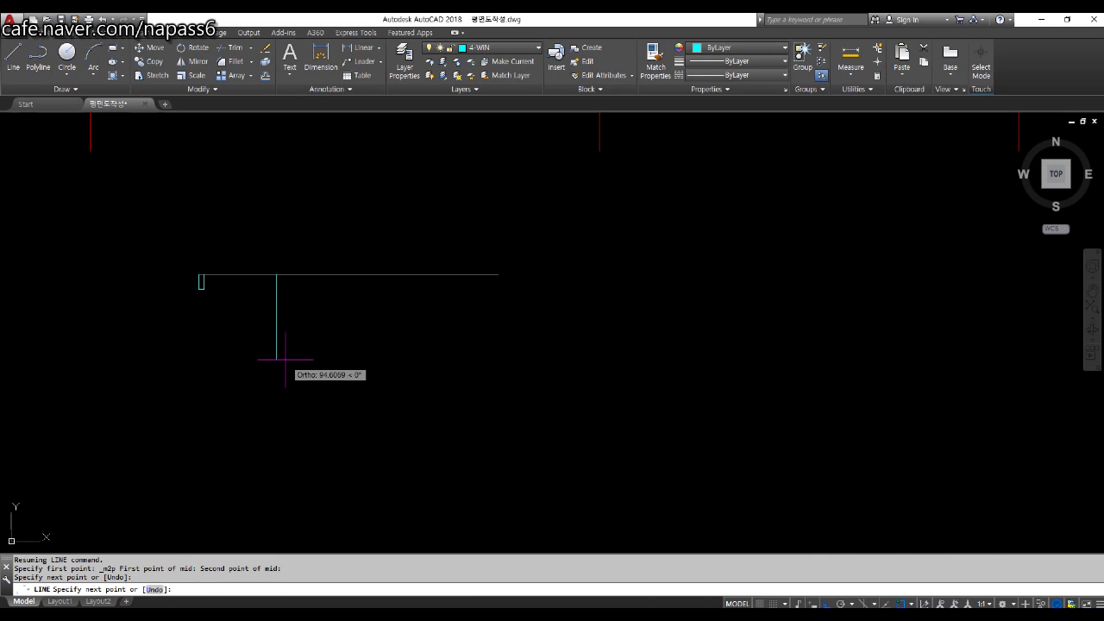
key(Return)
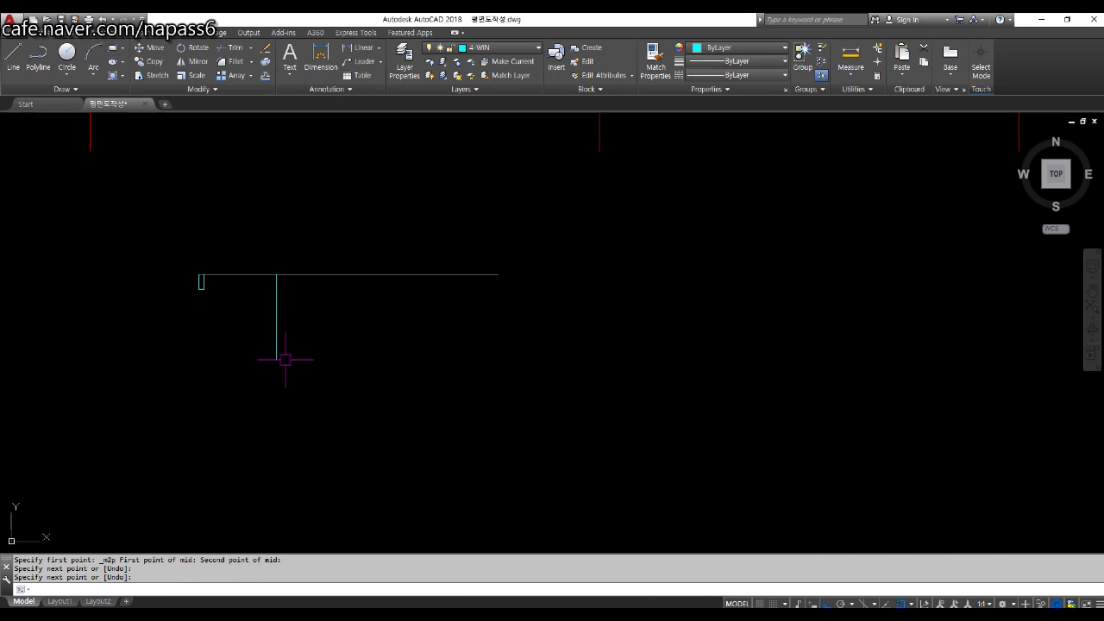
Step: Draw an 80 by 50 rectangle up and to the right from the midpoint of the frame's right side
scroll(249, 279, up, 4)
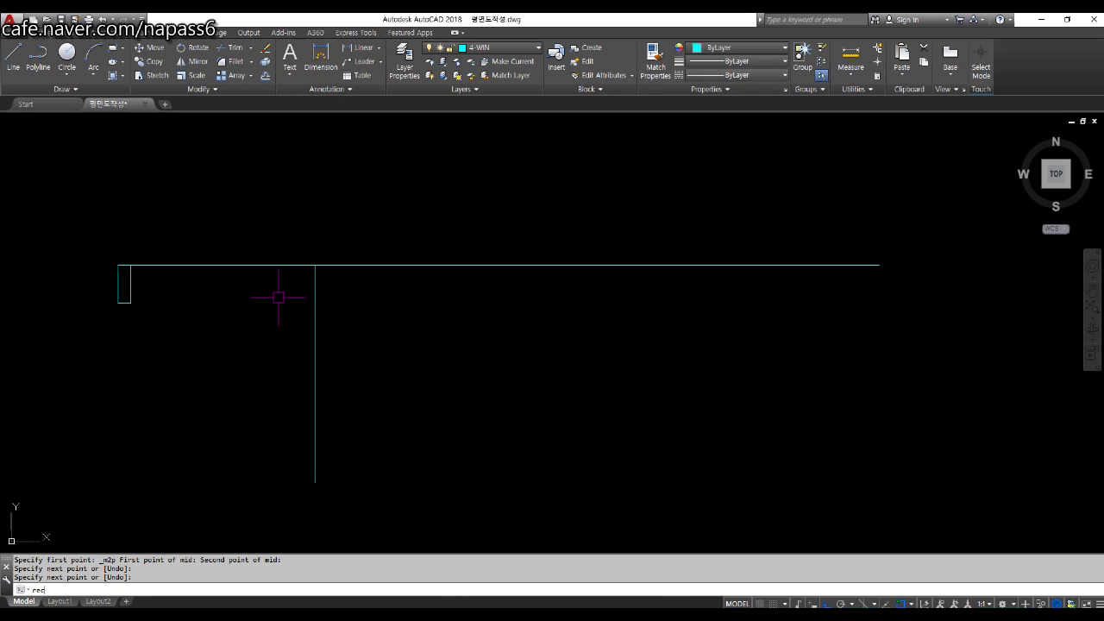
key(Return)
scroll(138, 295, up, 3)
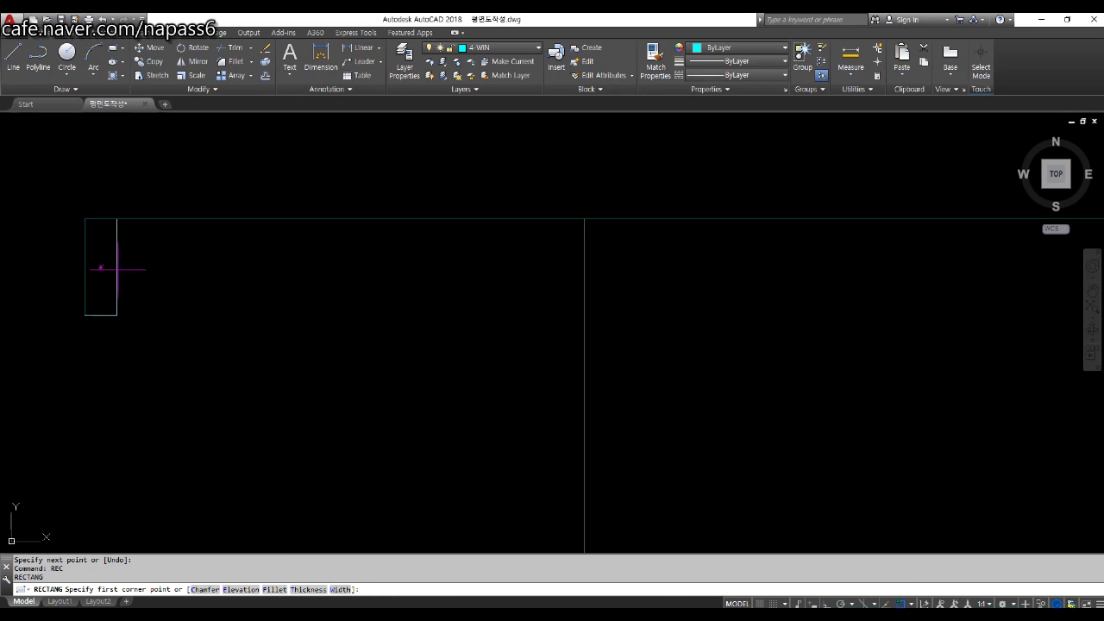
click(117, 267)
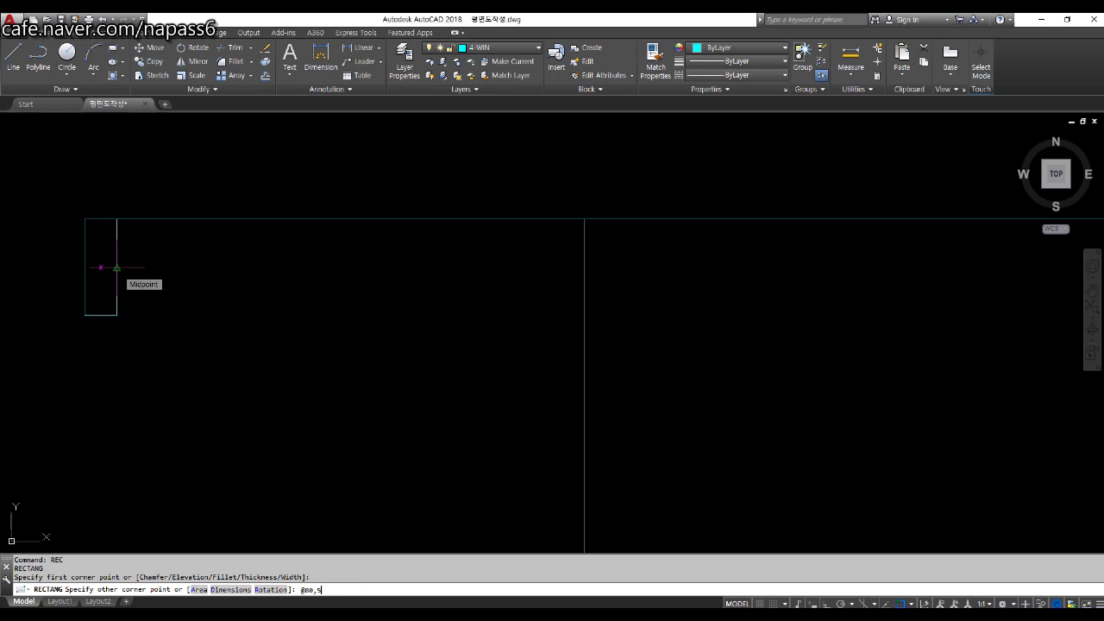
key(Return)
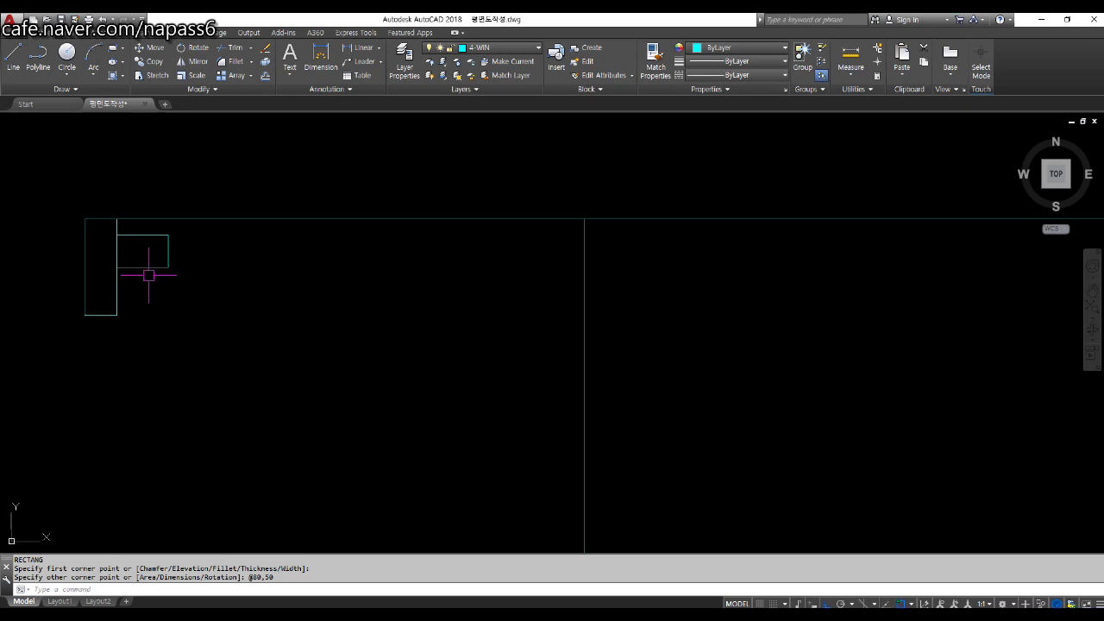
Step: Copy the 80 by 50 rectangle by its bottom-edge midpoint horizontally onto the vertical line
text(co)
key(Return)
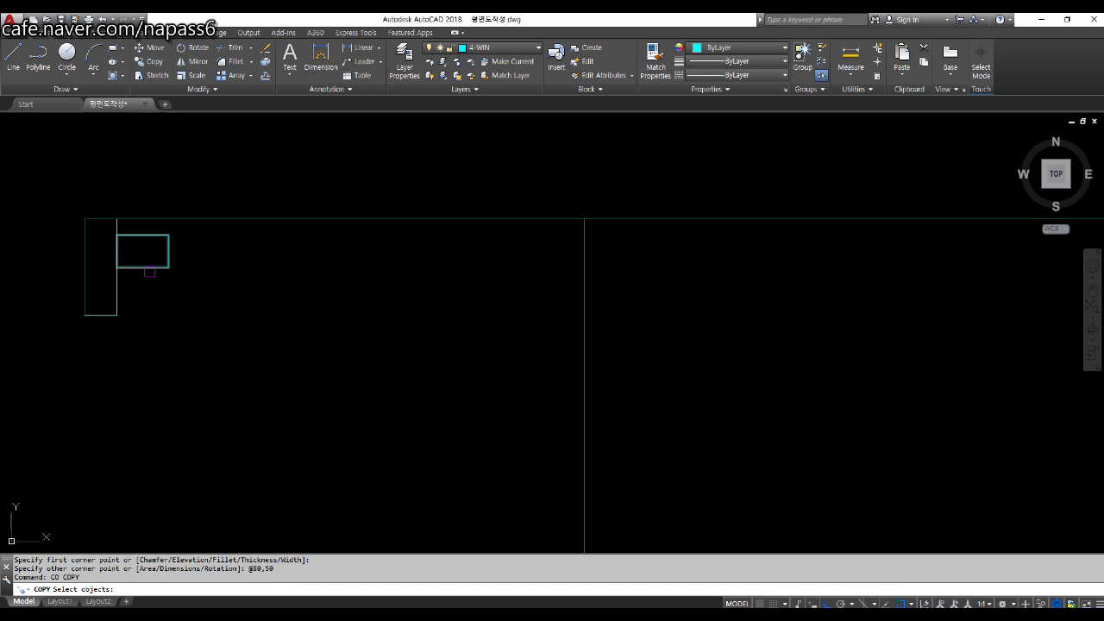
click(148, 267)
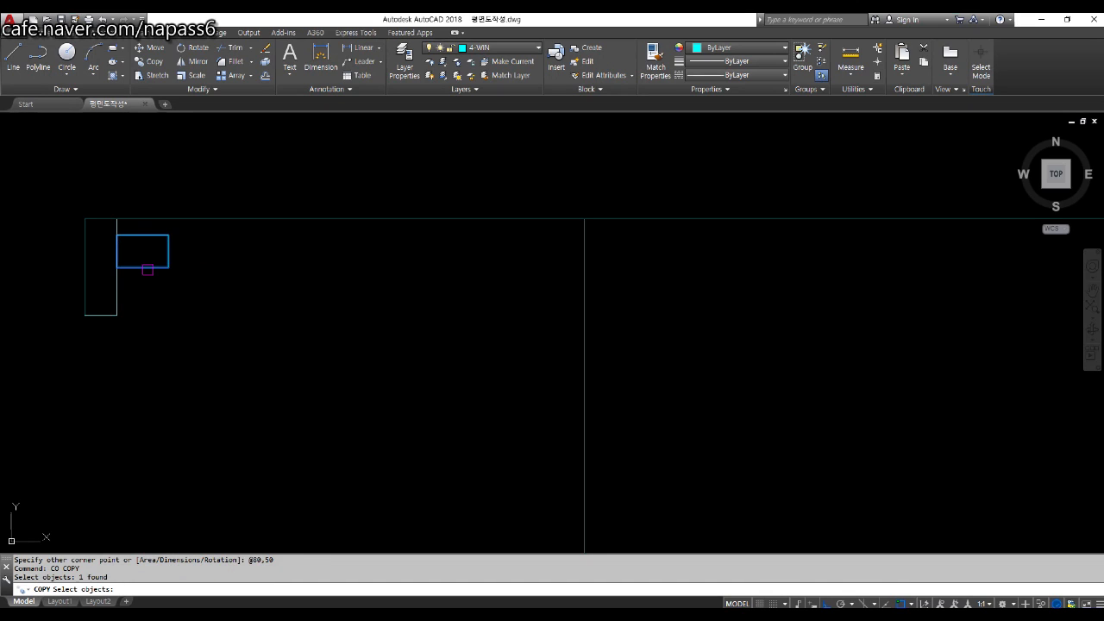
key(Return)
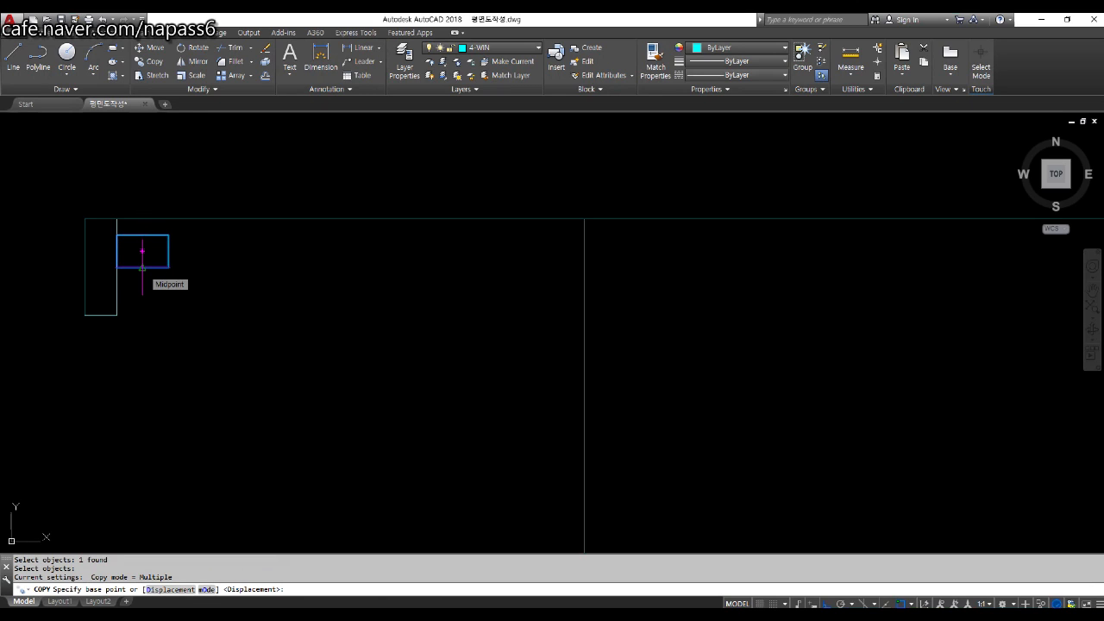
click(142, 268)
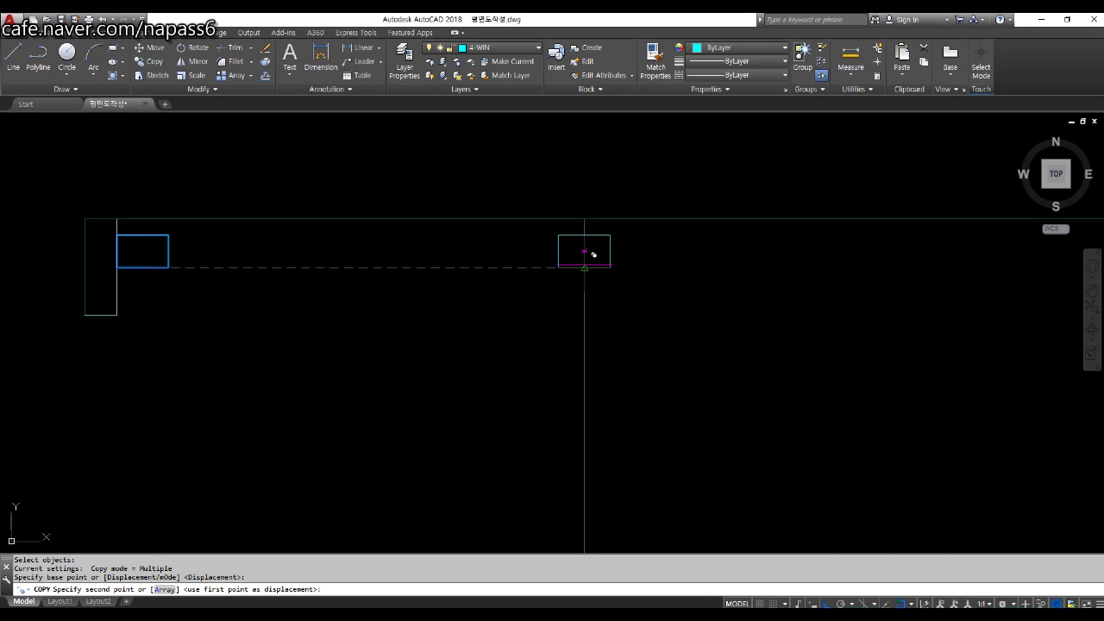
click(584, 267)
key(Escape)
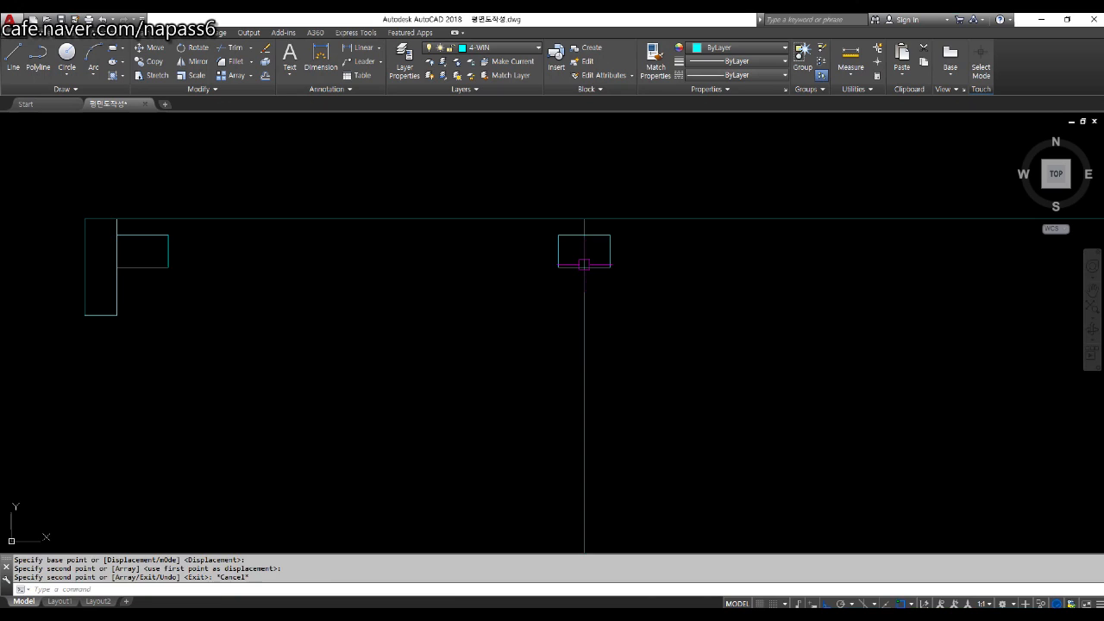
Step: Connect the facing upper corners and the facing lower corners of the two 80 by 50 rectangles with horizontal lines
text(l)
key(Return)
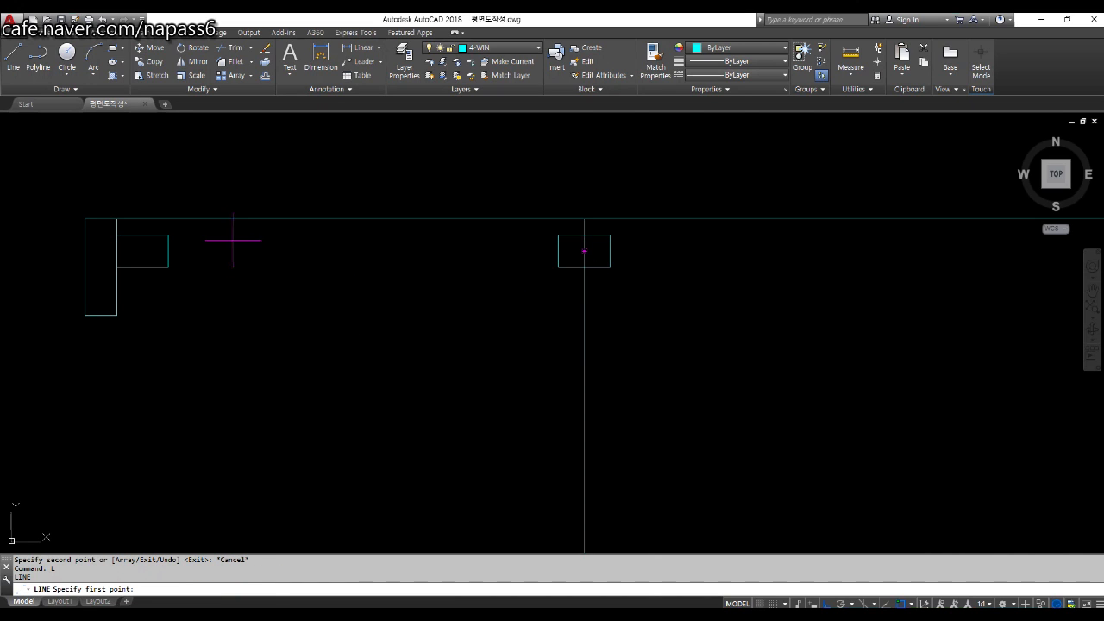
click(169, 235)
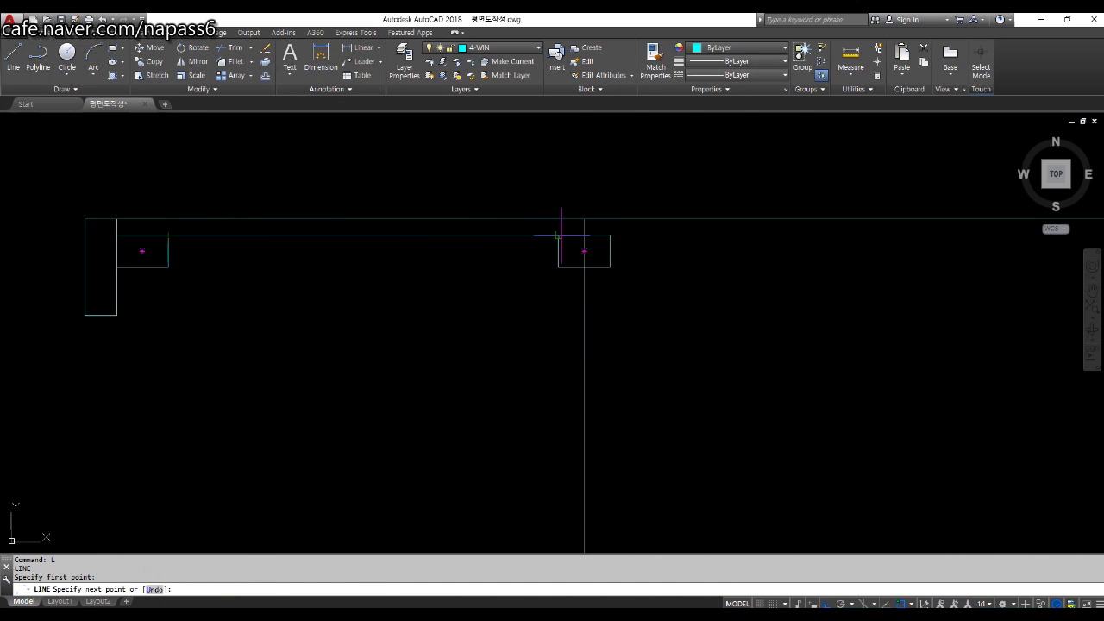
click(559, 234)
key(Return)
key(Return)
click(168, 268)
click(559, 267)
key(Return)
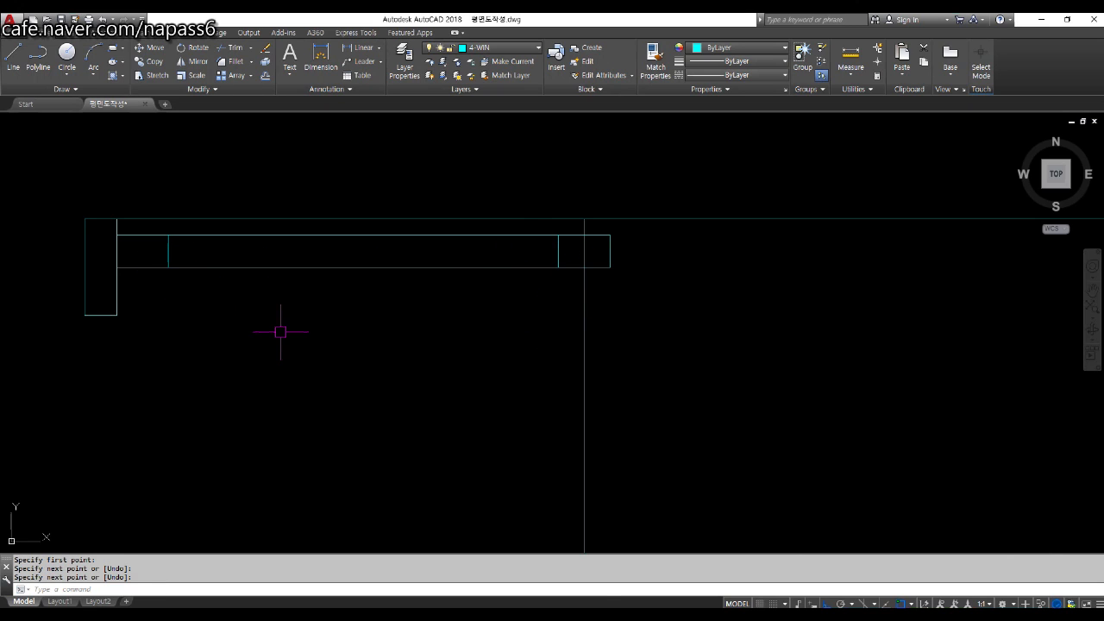
Step: Draw the glass line between the midpoints of the two 80 by 50 rectangles' facing sides
key(Return)
click(169, 251)
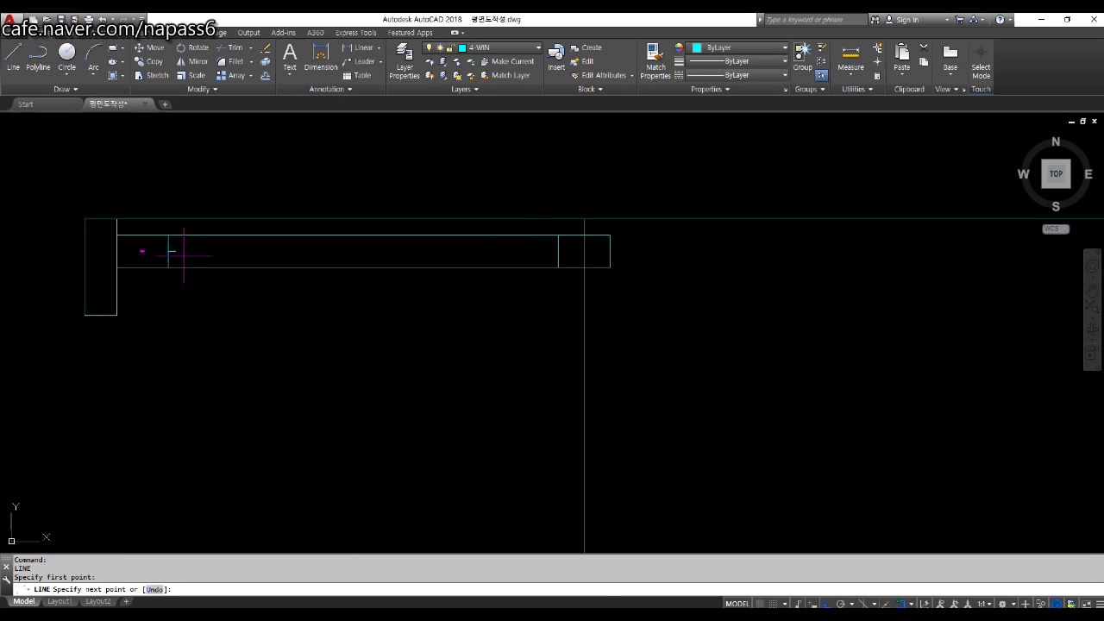
click(559, 251)
key(Return)
Step: Copy the complete sash by its upper-left corner to the lower-left corner of its own right-hand 80 by 50 rectangle
scroll(409, 319, down, 3)
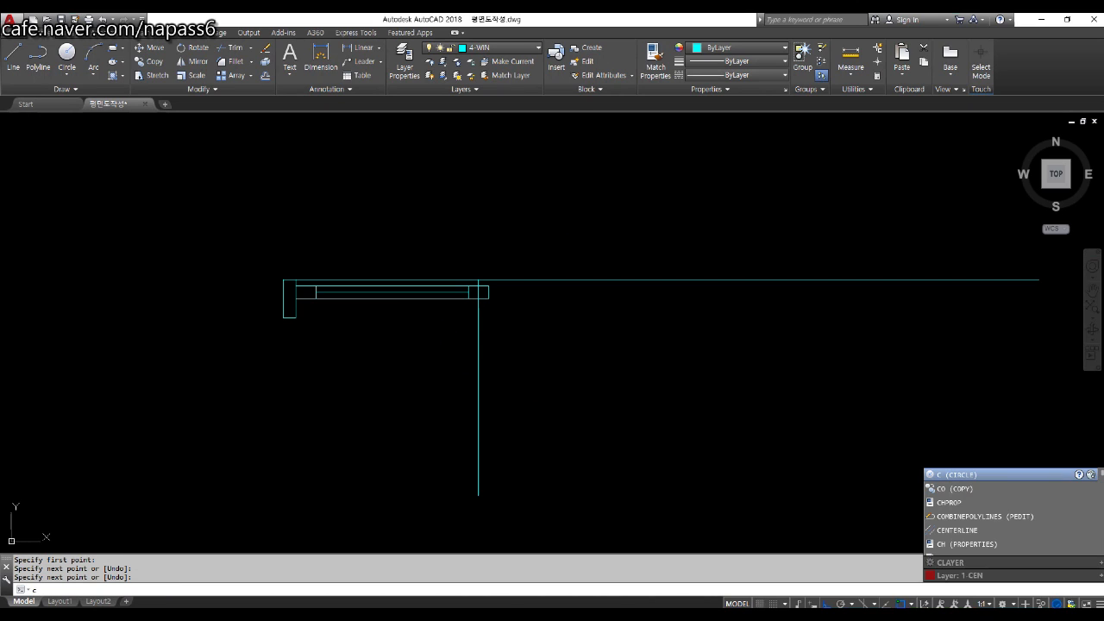
text(o)
key(Return)
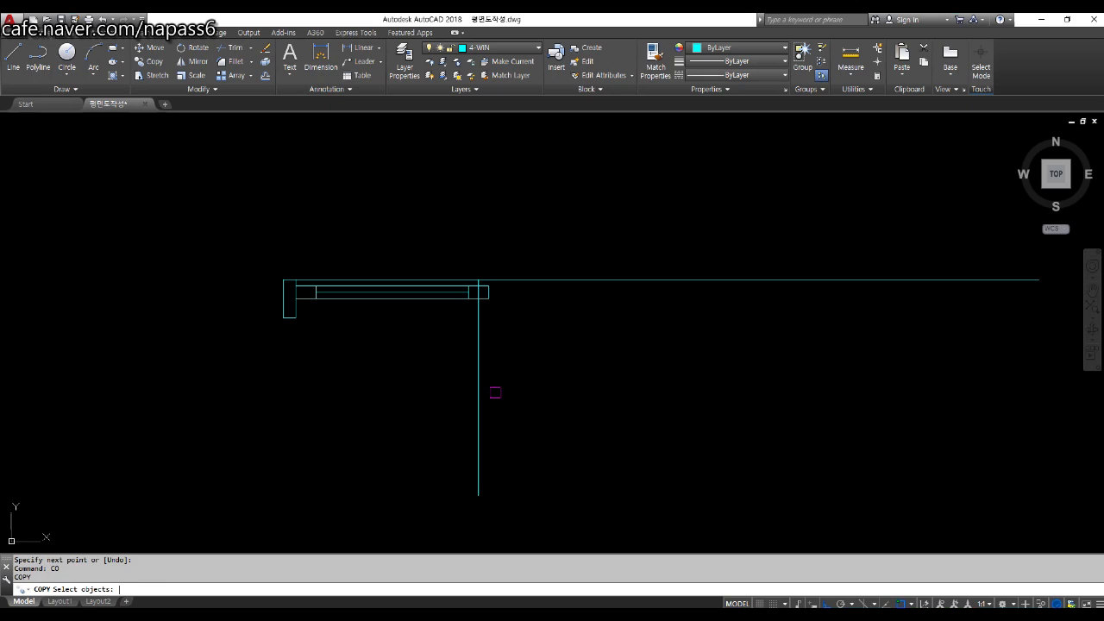
scroll(339, 281, up, 4)
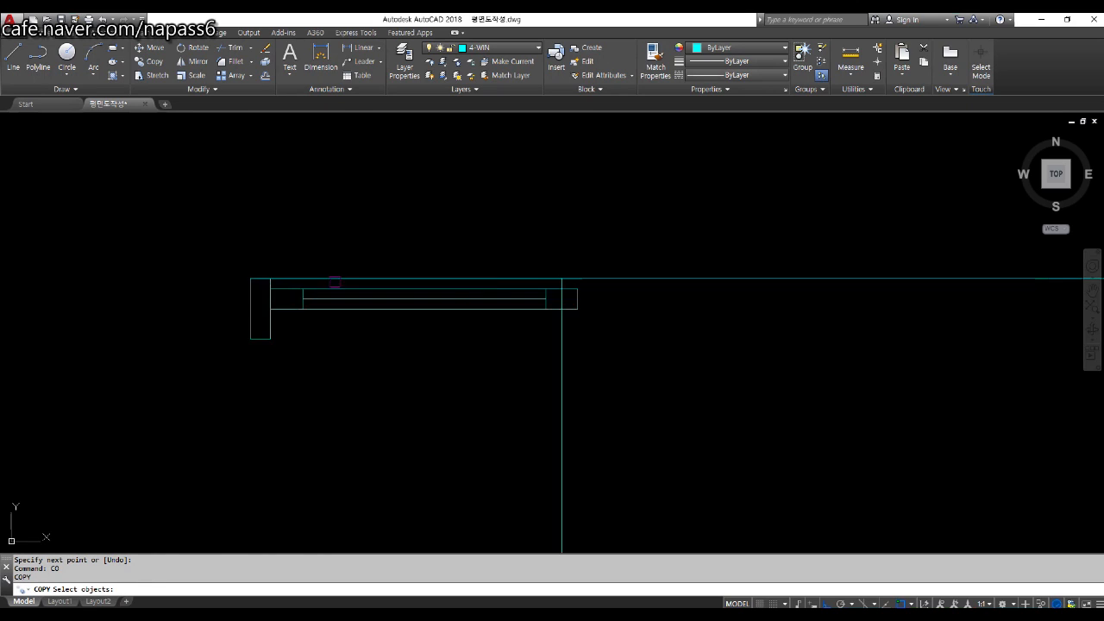
click(208, 219)
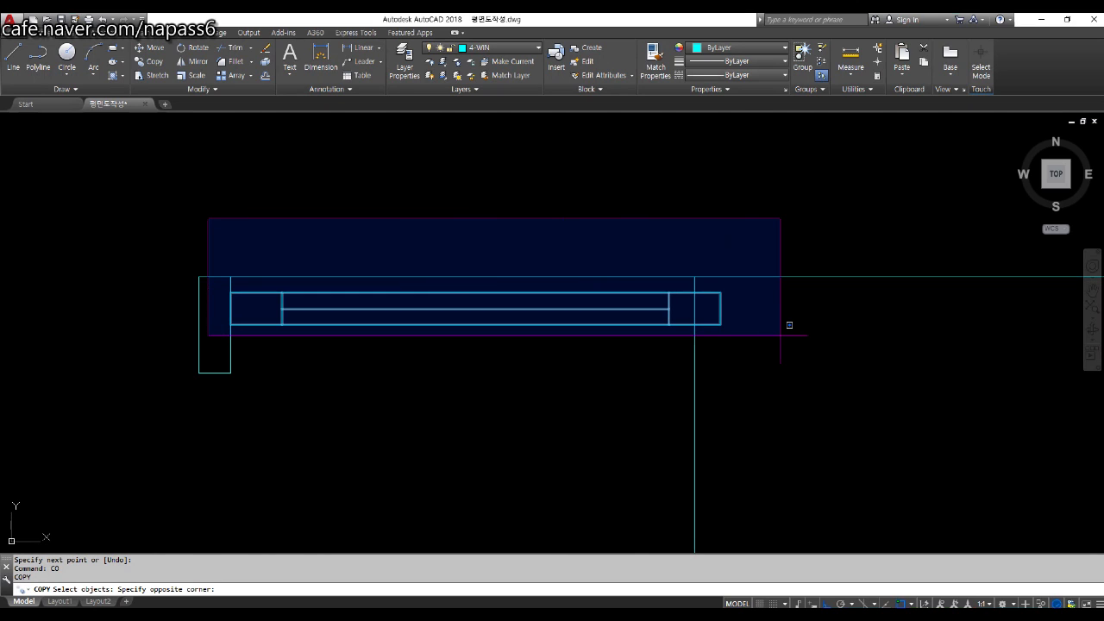
click(780, 335)
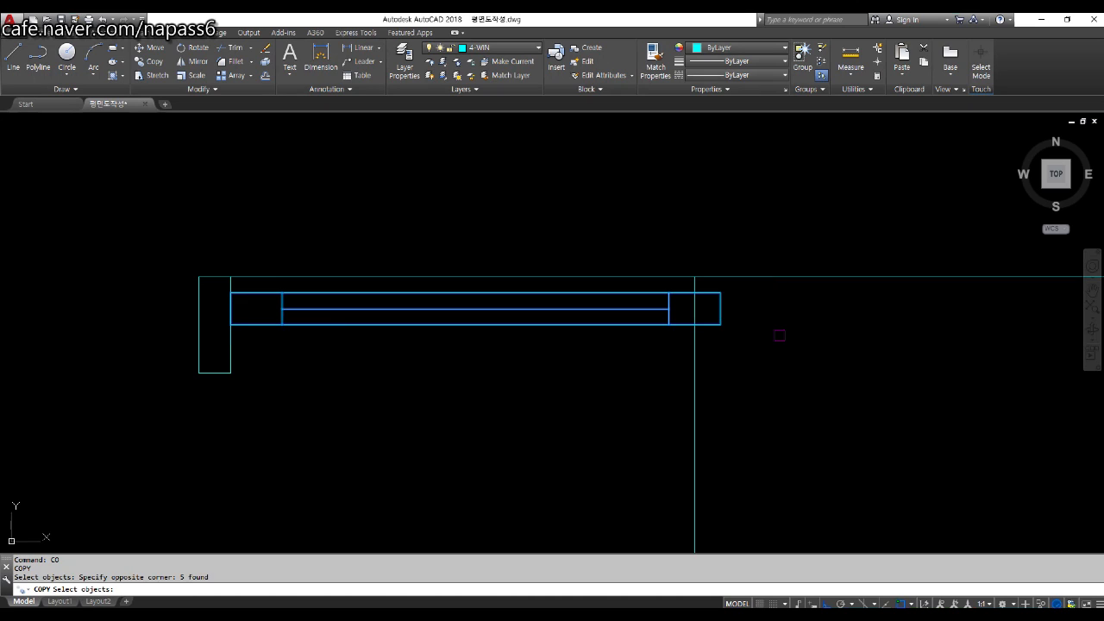
key(Return)
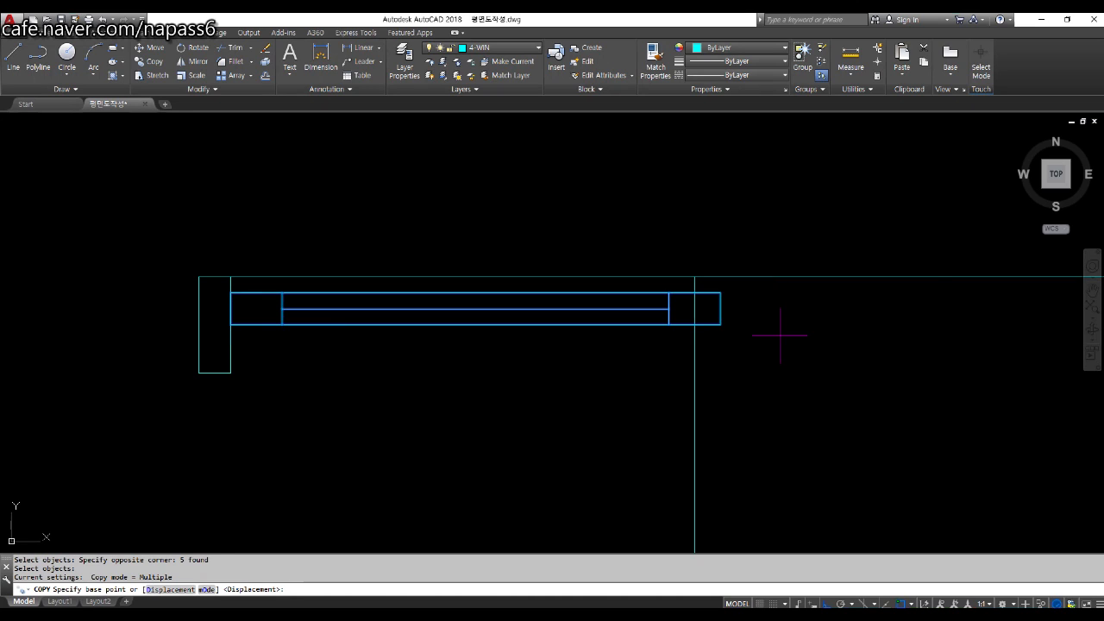
scroll(284, 325, up, 2)
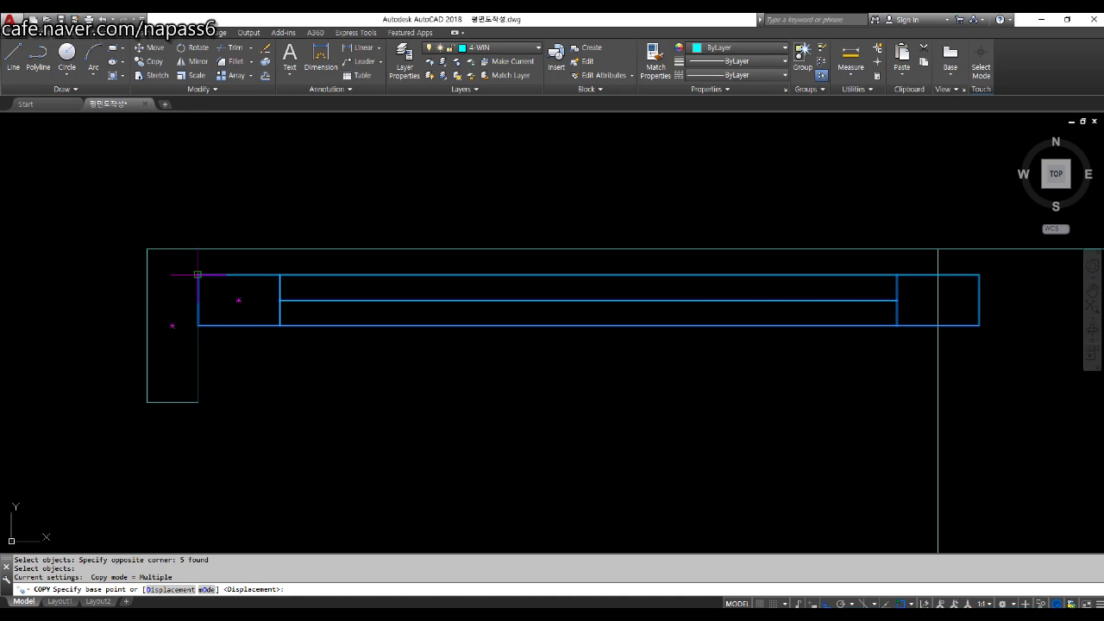
click(197, 274)
scroll(431, 253, down, 2)
scroll(469, 308, up, 3)
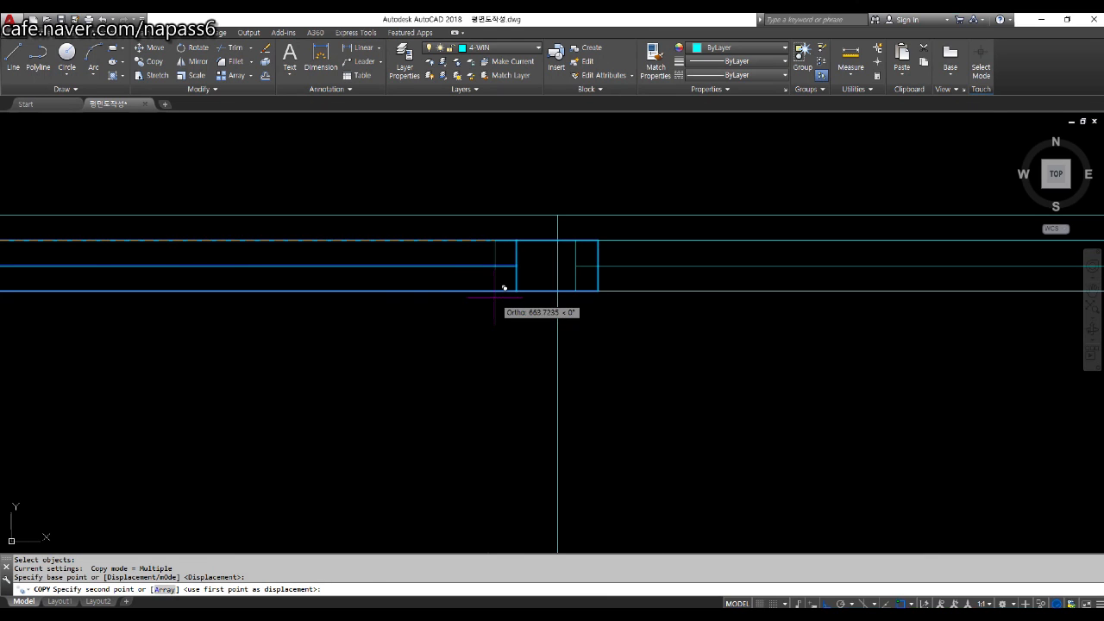
key(F8)
scroll(517, 276, up, 3)
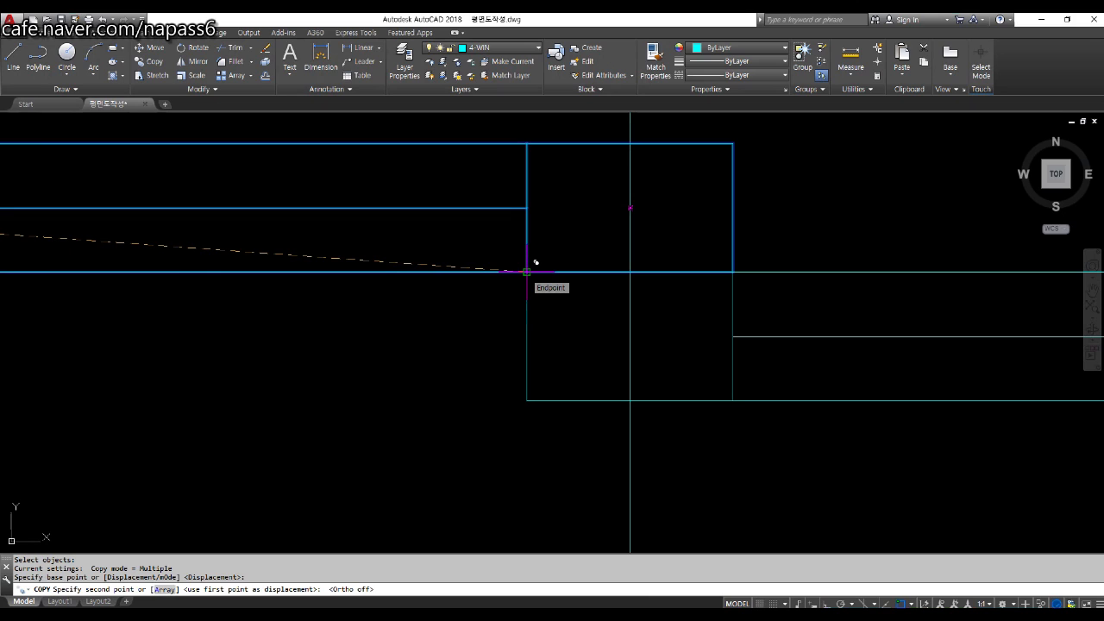
click(527, 272)
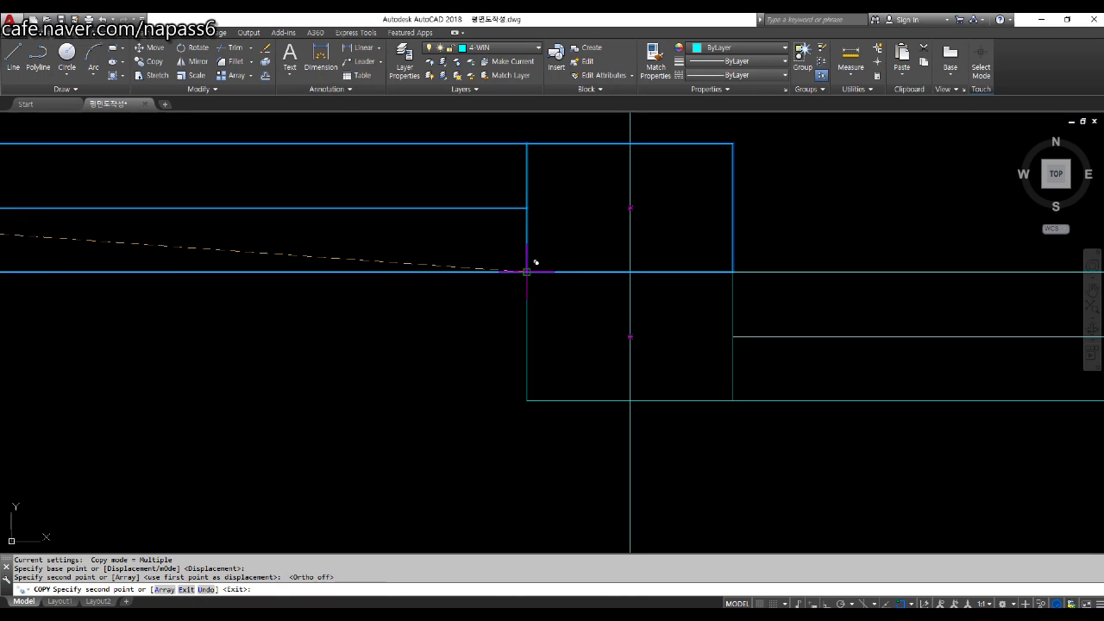
key(Return)
key(F8)
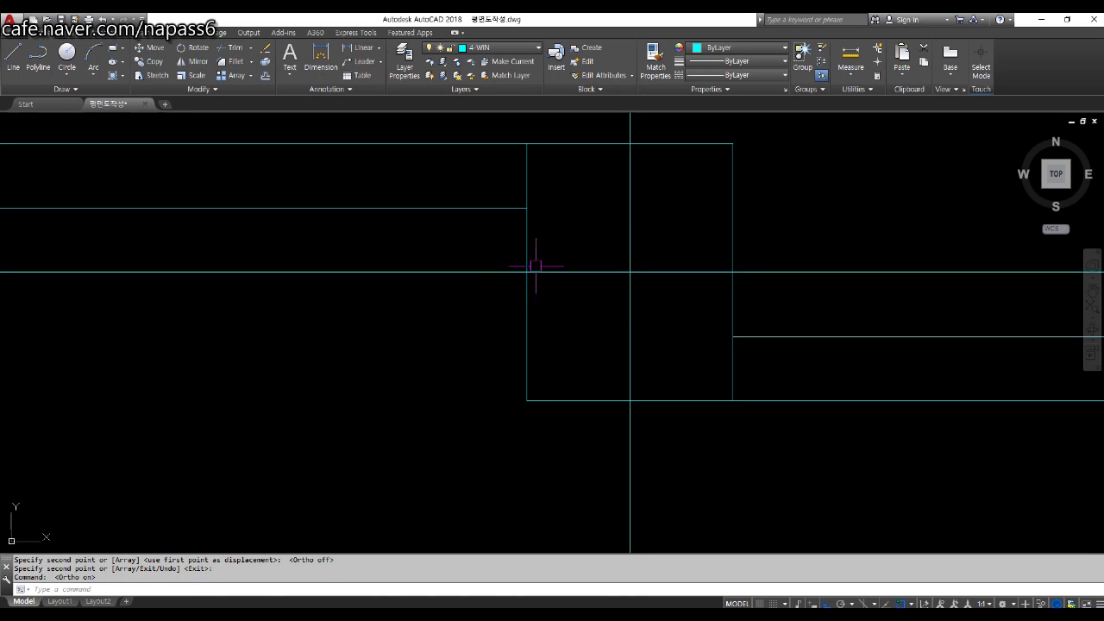
Step: Mirror the left frame and both sashes about a vertical axis through the midpoint of the 3000-long line, keeping the originals
scroll(362, 374, down, 5)
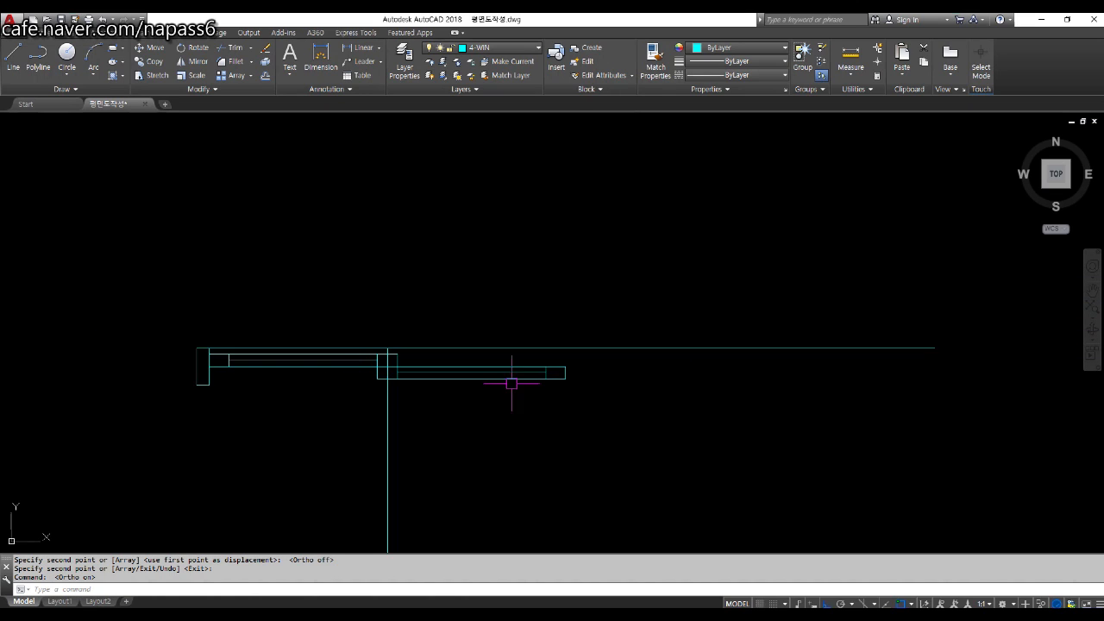
middle_drag(596, 384, 557, 366)
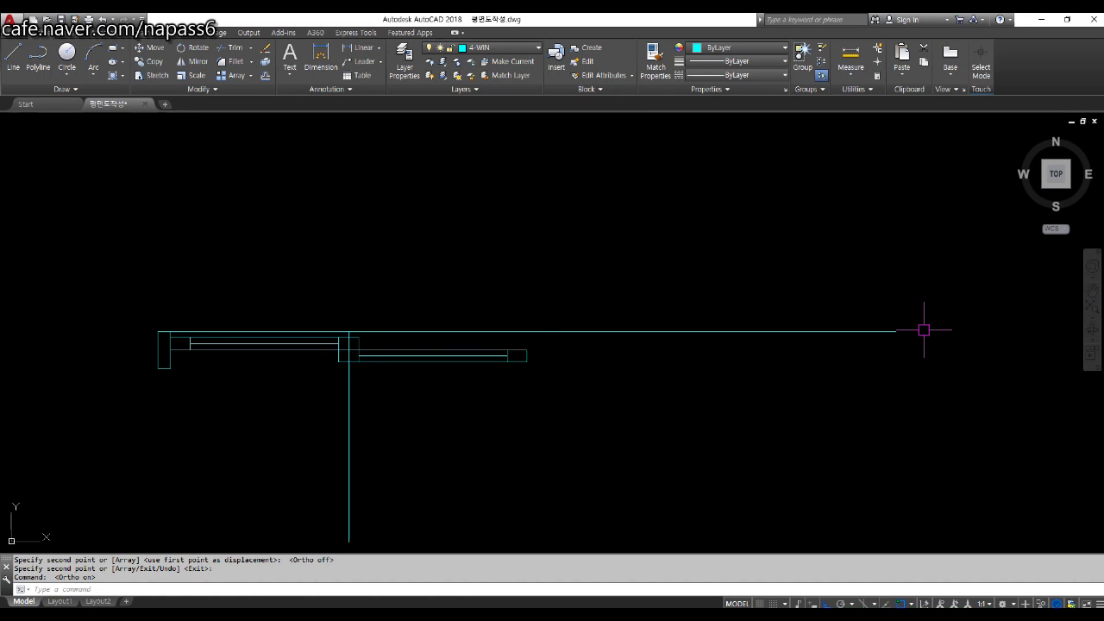
text(MI)
key(Return)
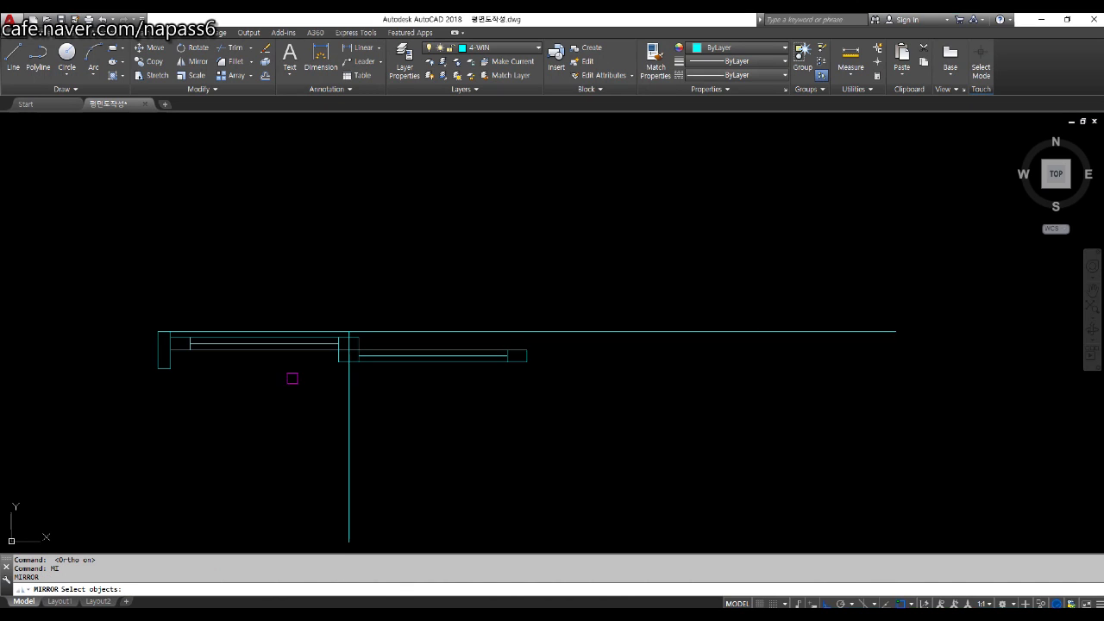
click(114, 274)
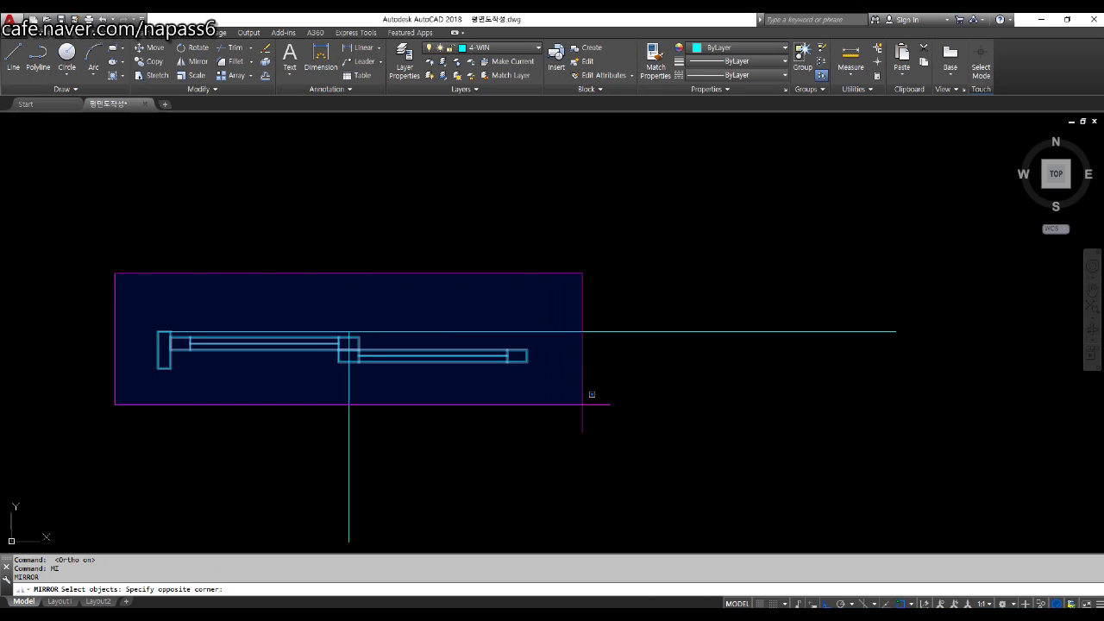
click(582, 404)
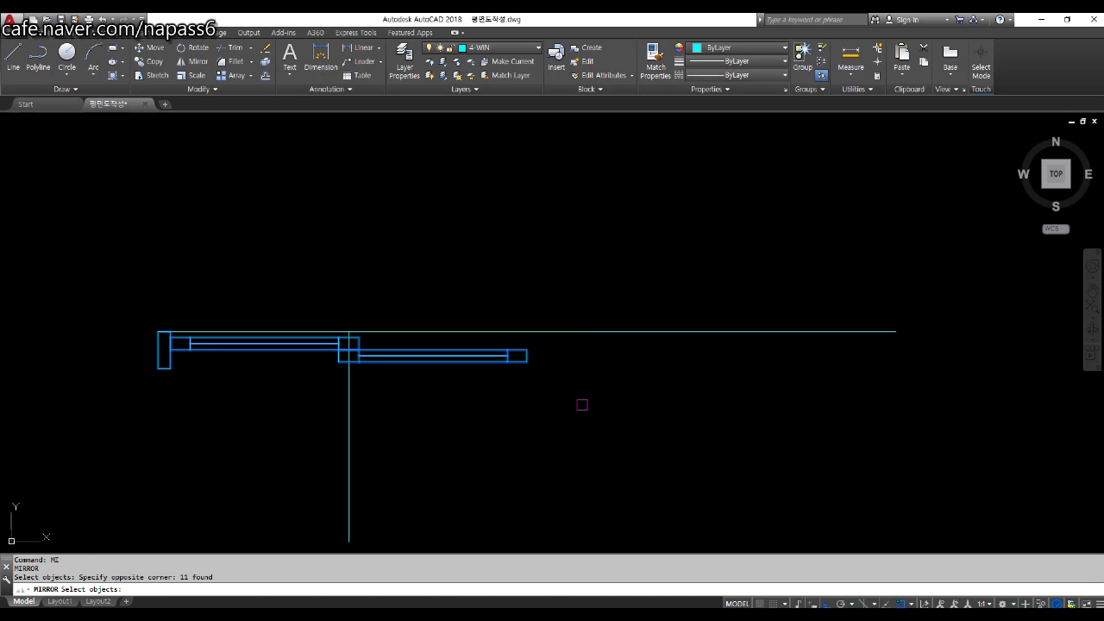
key(Return)
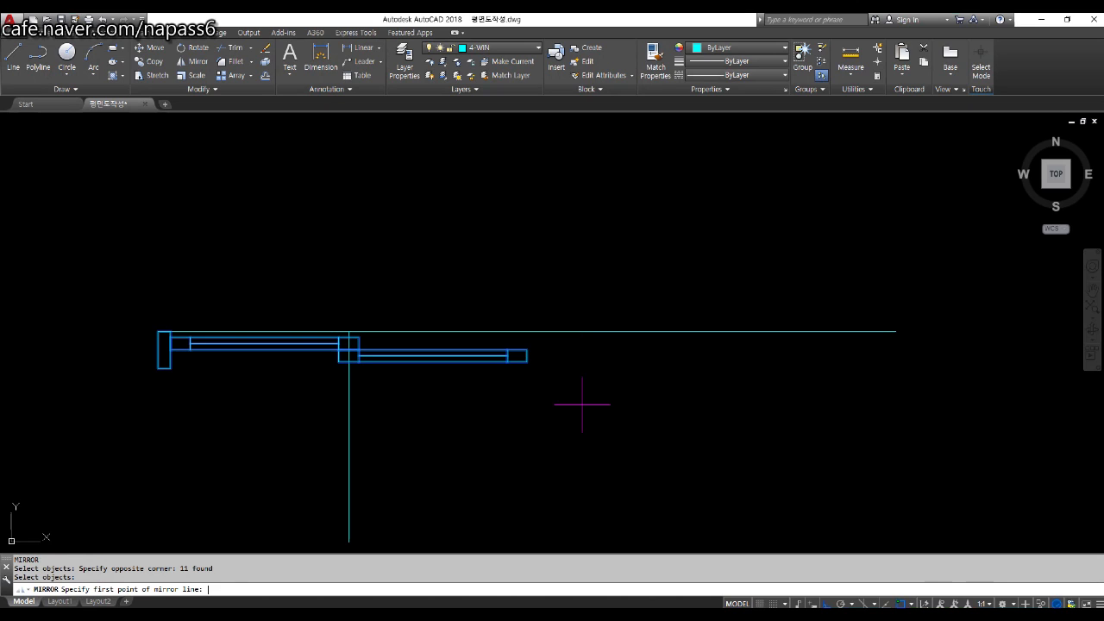
click(527, 331)
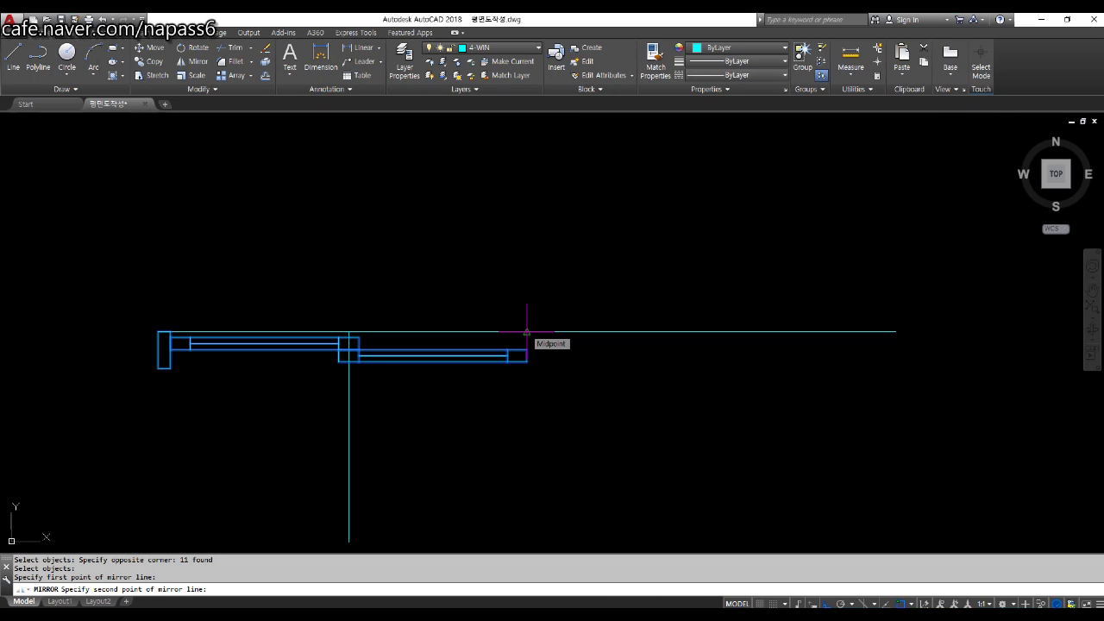
click(536, 470)
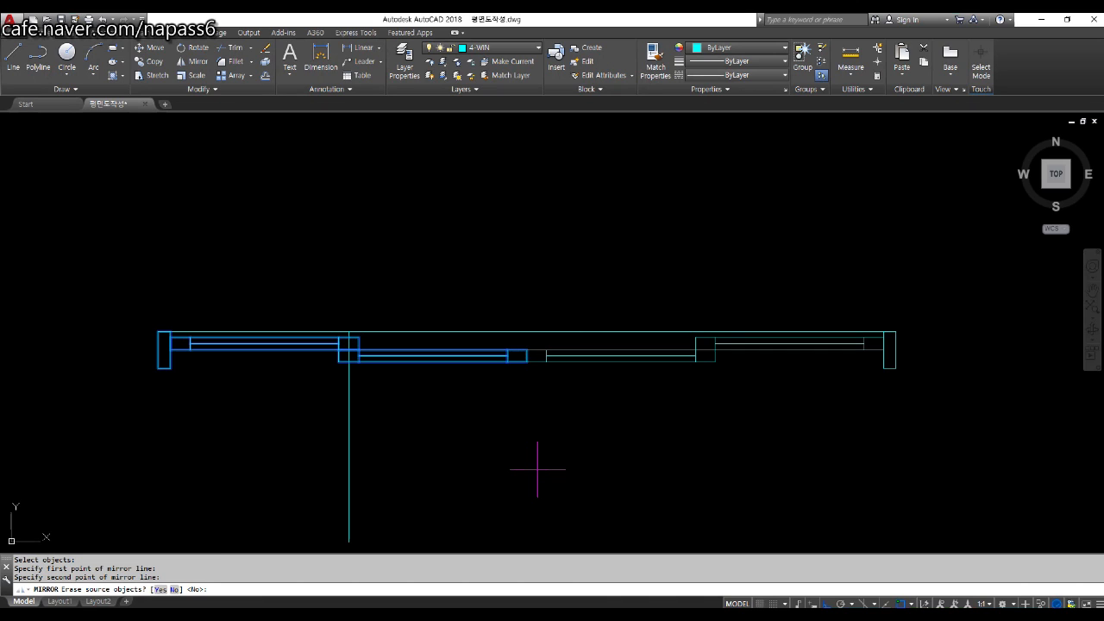
key(Return)
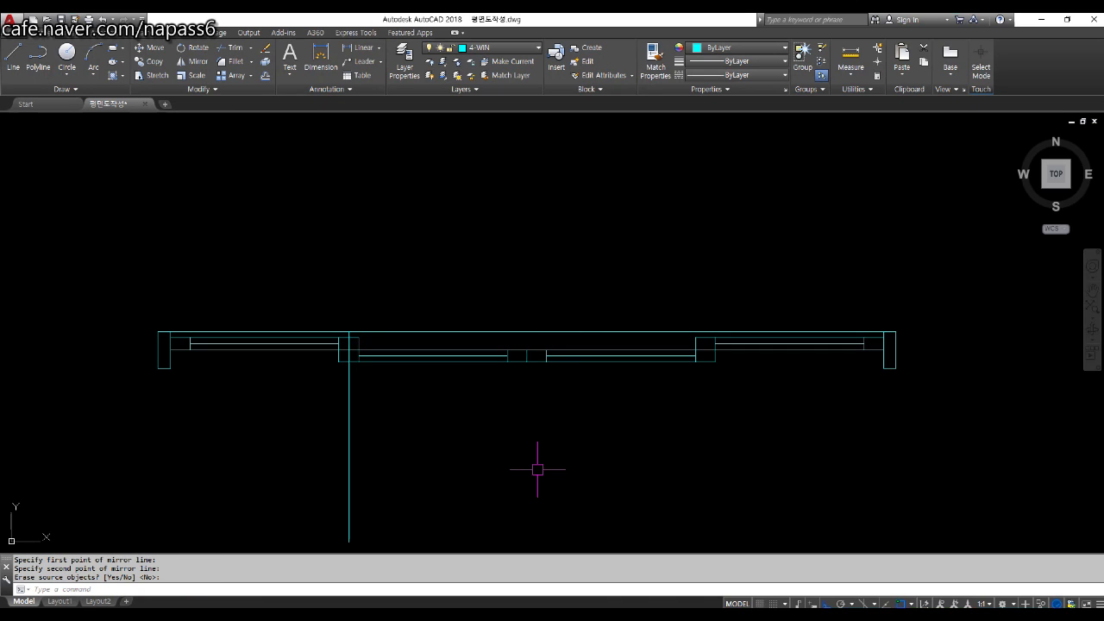
Step: Draw a horizontal line joining the inner lower corners of the left and right frames
text(l)
key(Return)
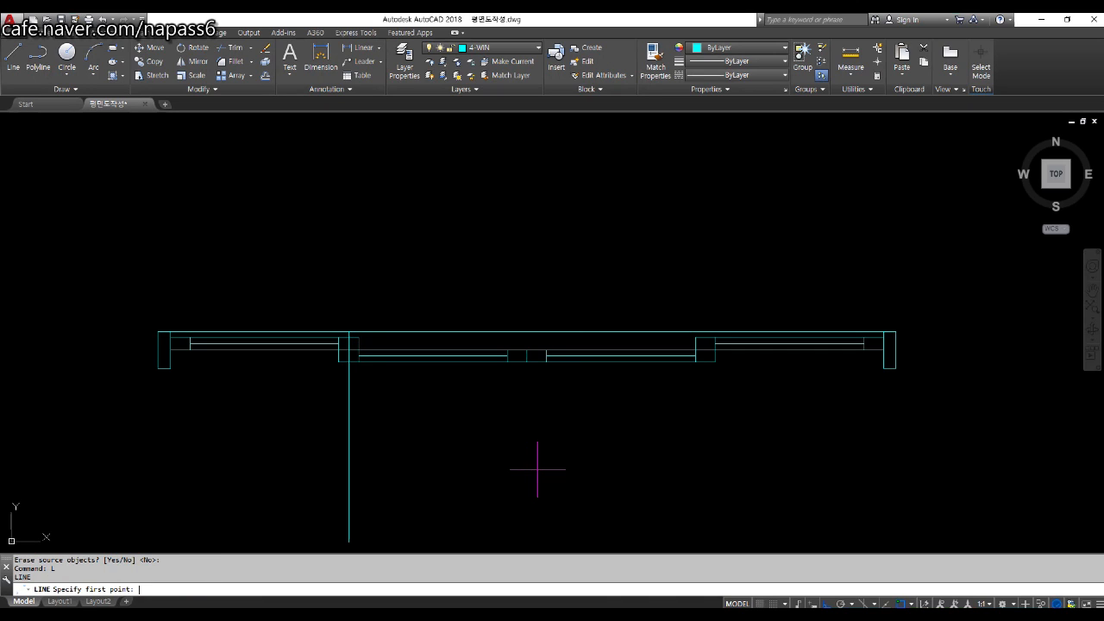
click(170, 368)
click(883, 368)
key(Return)
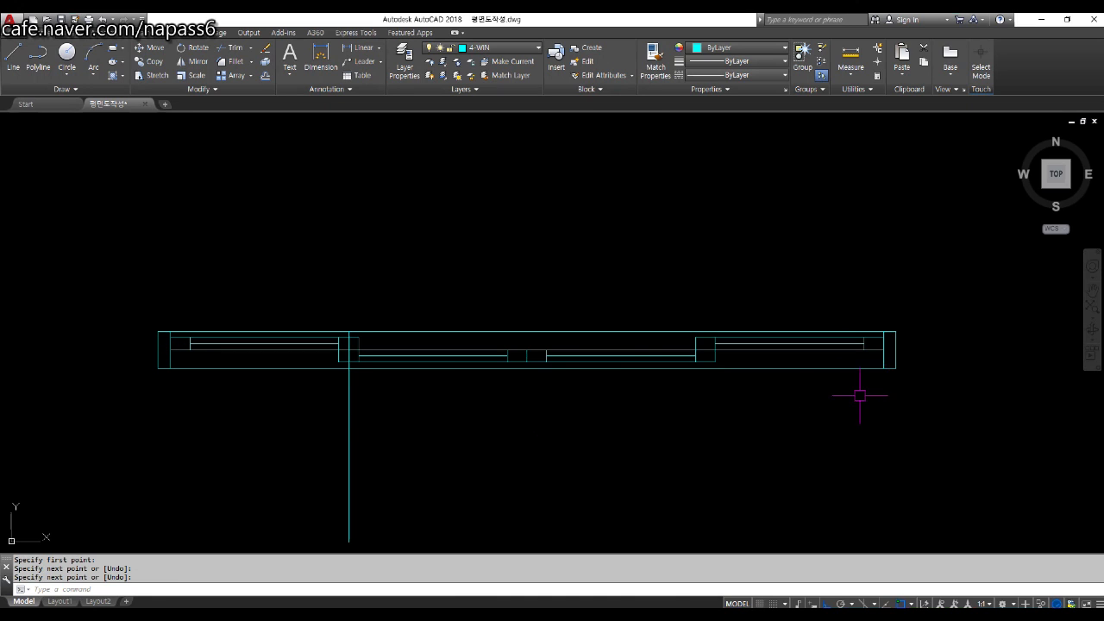
Step: Erase the vertical construction line running down through the overlapping left sashes
middle_drag(406, 412, 420, 350)
click(429, 440)
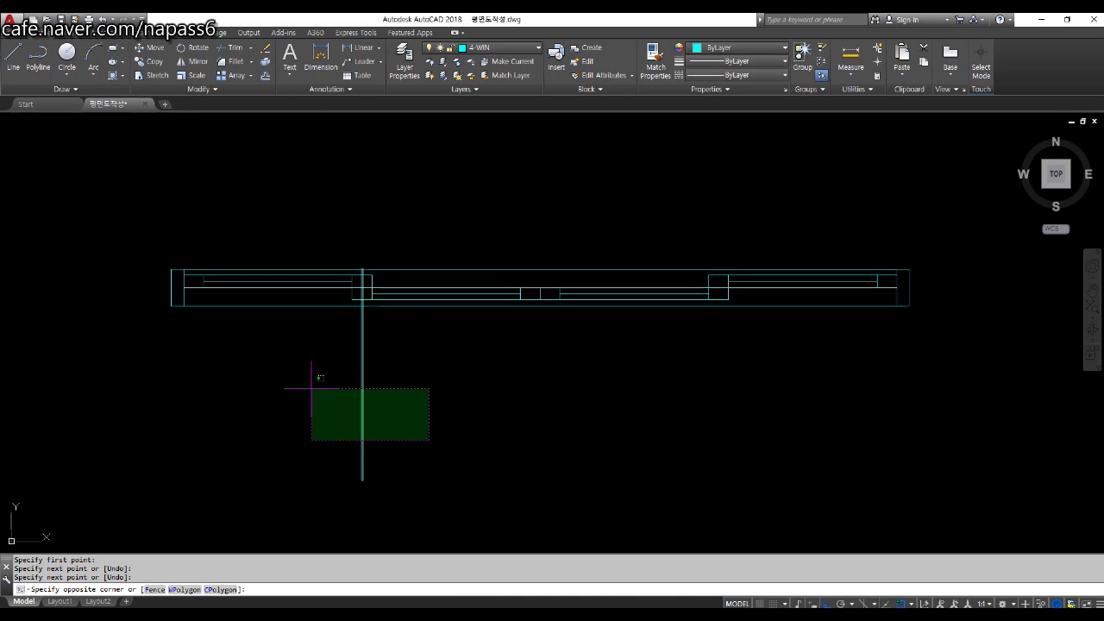
click(312, 388)
key(Delete)
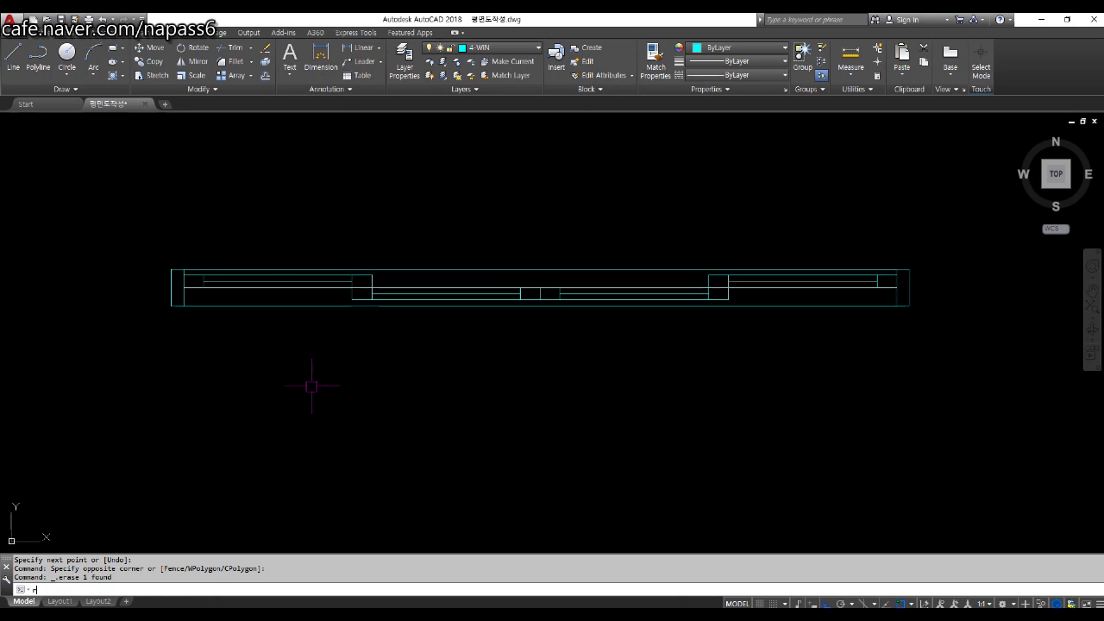
Step: Draw a rectangle 30 wide and 100 high downward from the left frame's lower-left corner
text(rec)
key(Return)
scroll(177, 301, up, 8)
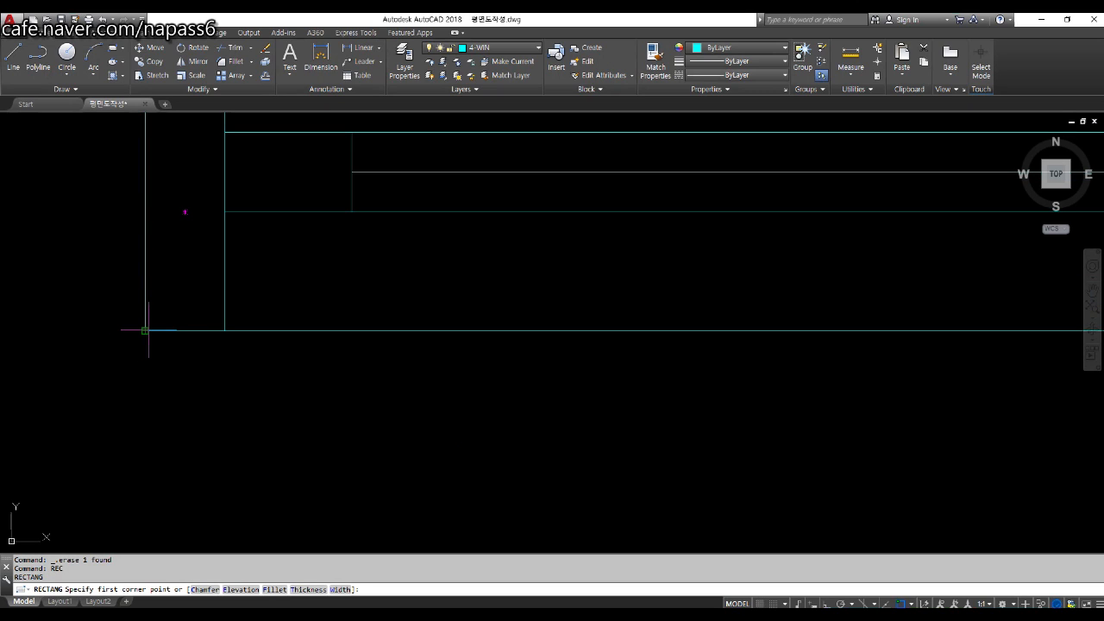
click(145, 330)
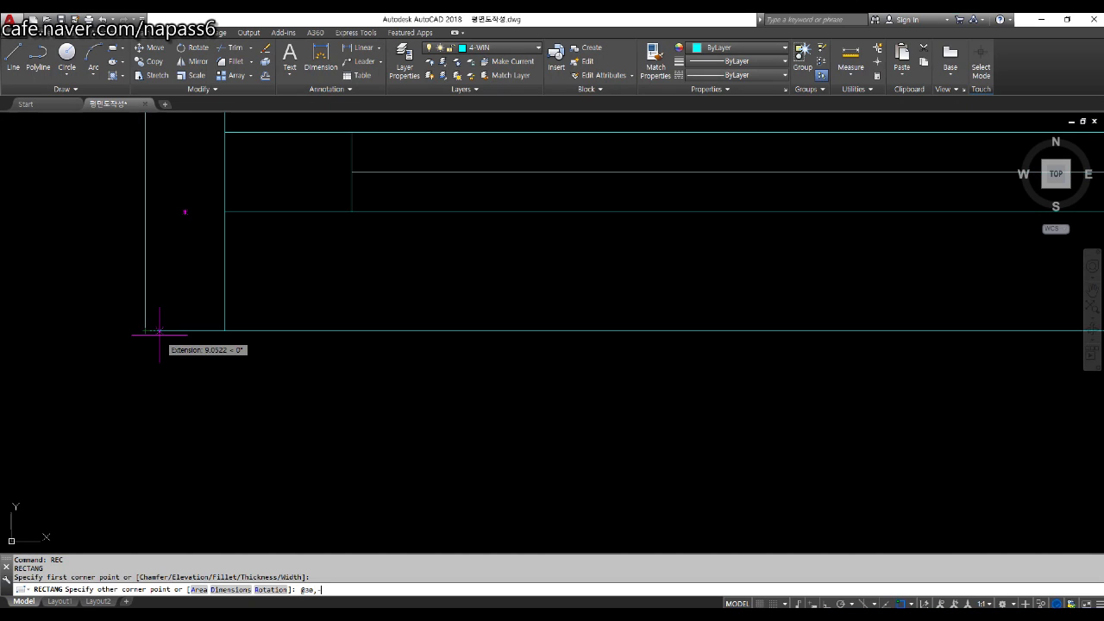
text(@30,-100)
key(Return)
Step: Draw a vertical construction line downward from the point midway between the lower horizontal line's midpoint and the 30 by 100 rectangle's upper-right corner
scroll(159, 332, down, 4)
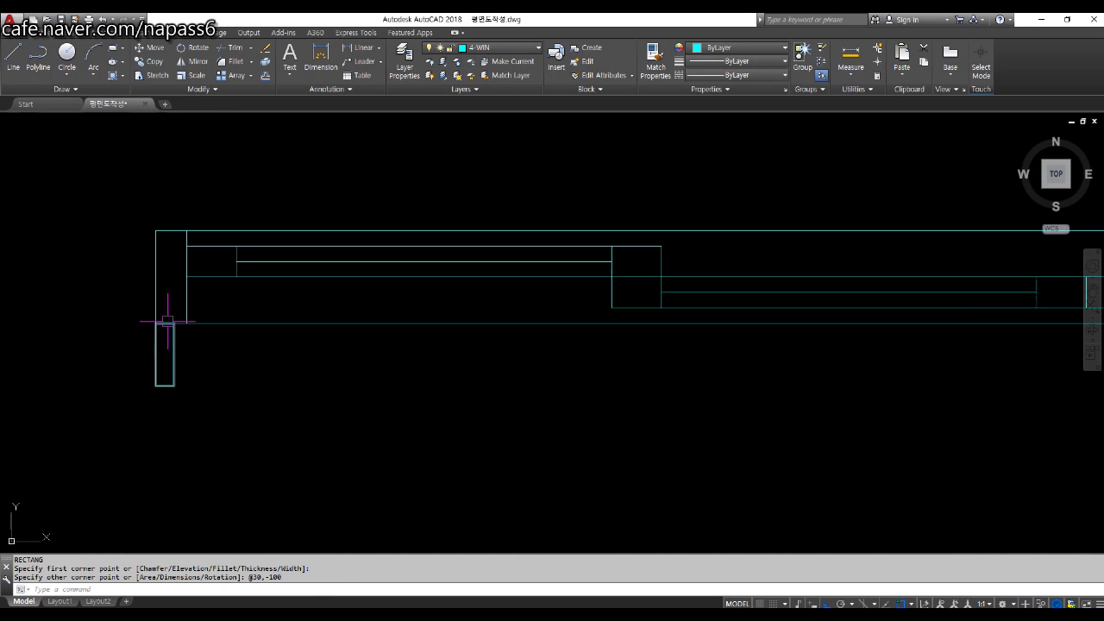
middle_drag(285, 388, 245, 366)
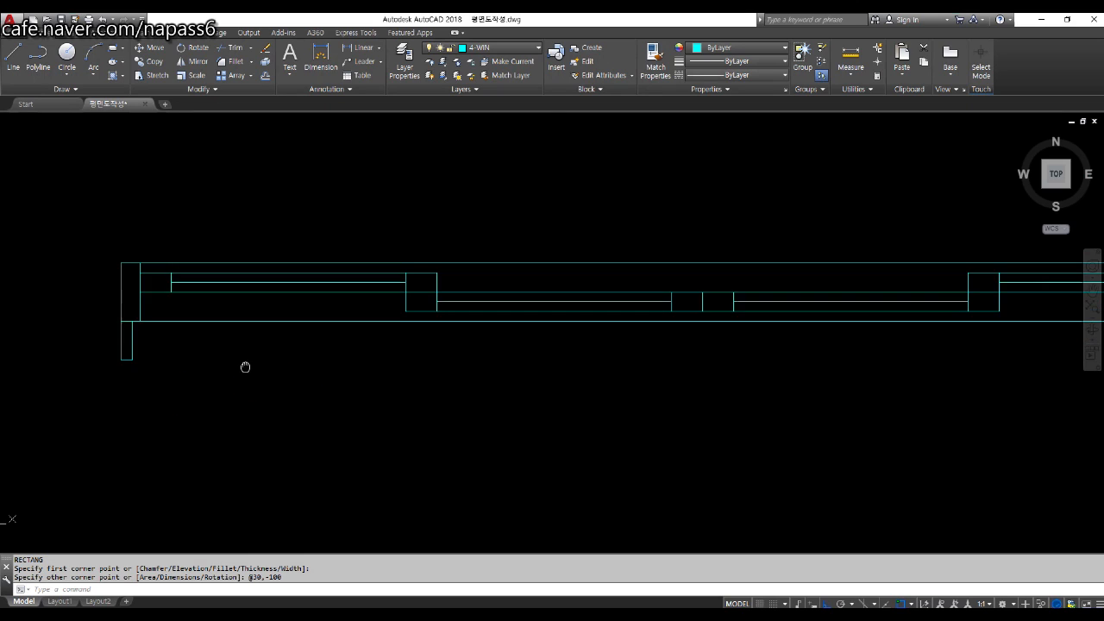
text(l)
key(Return)
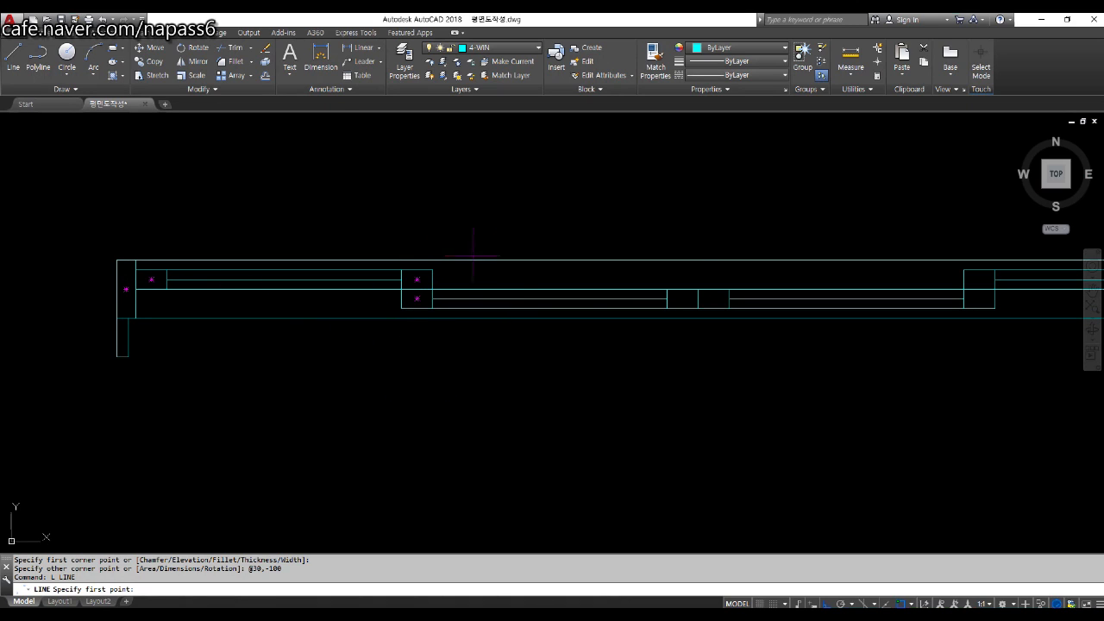
shift+right_click(470, 229)
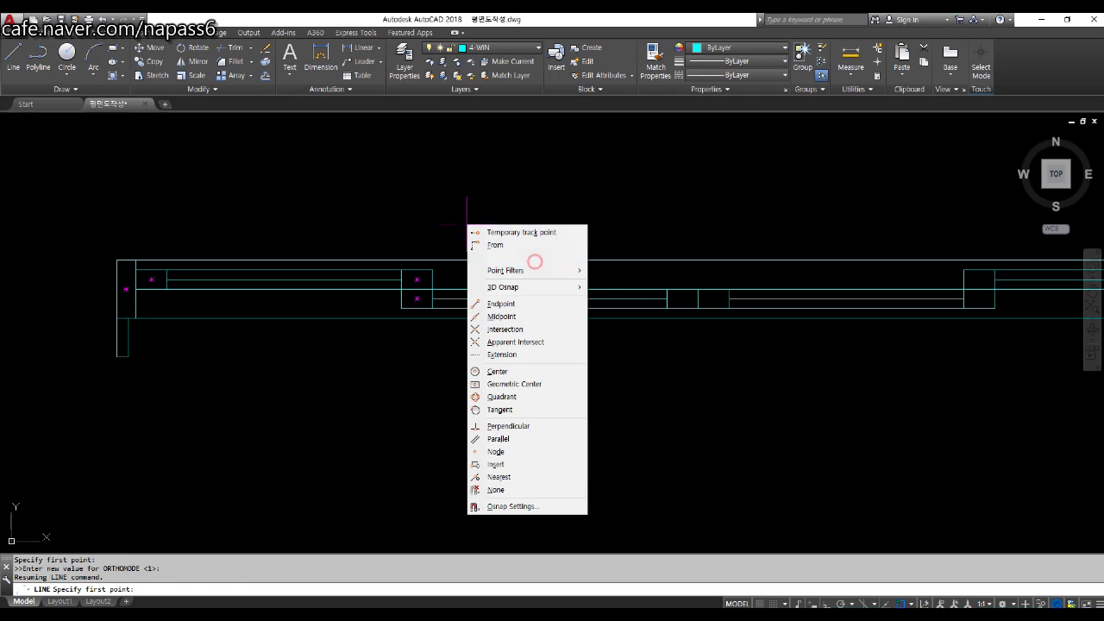
click(534, 260)
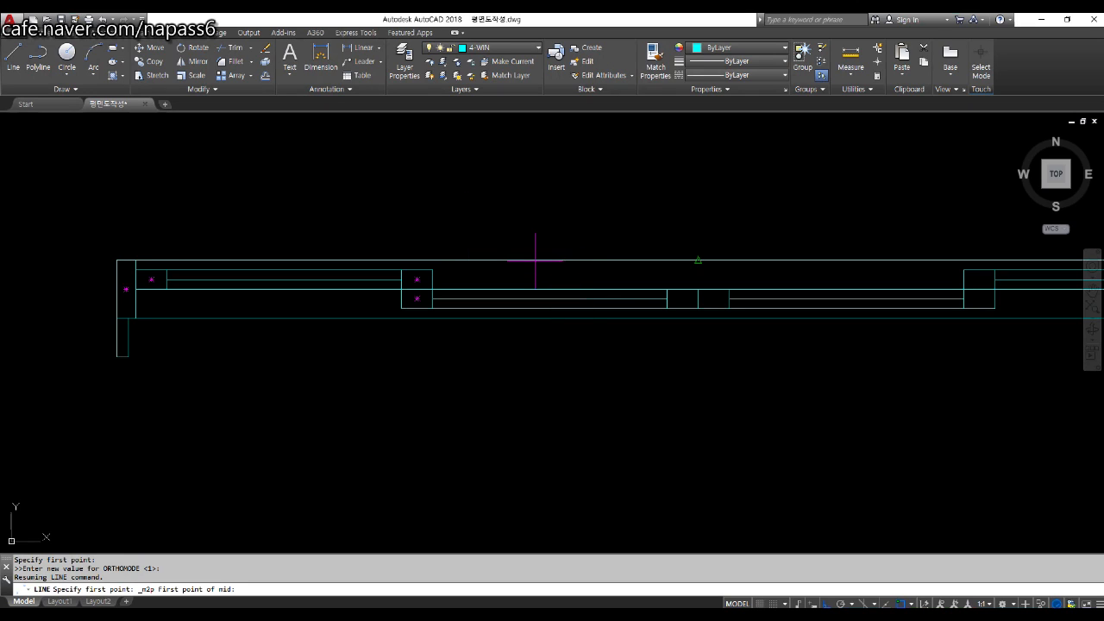
click(698, 319)
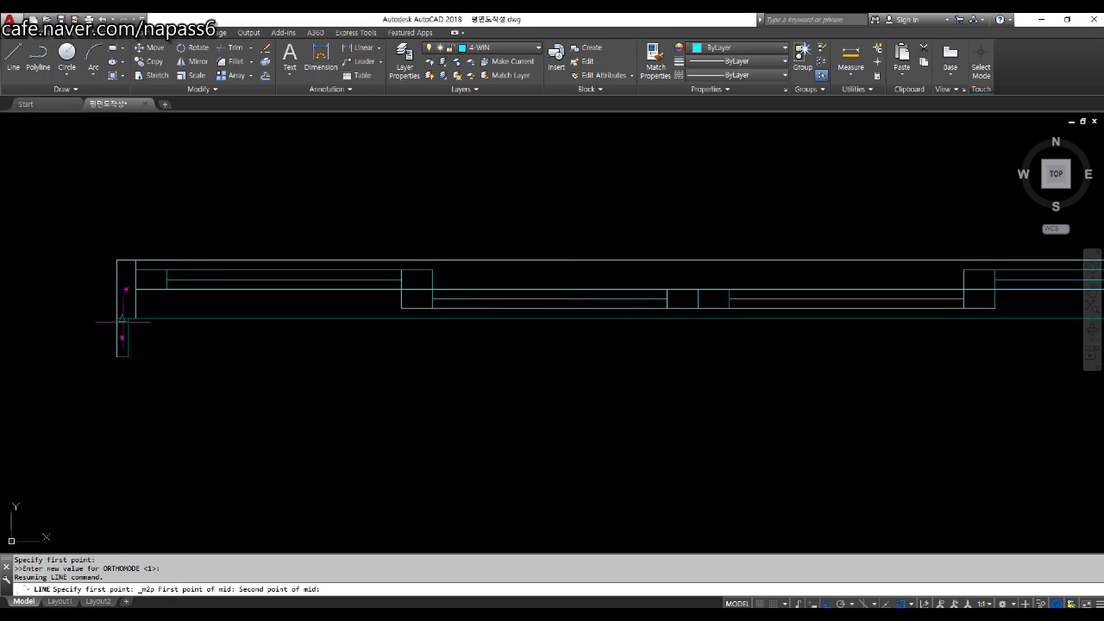
scroll(118, 320, up, 5)
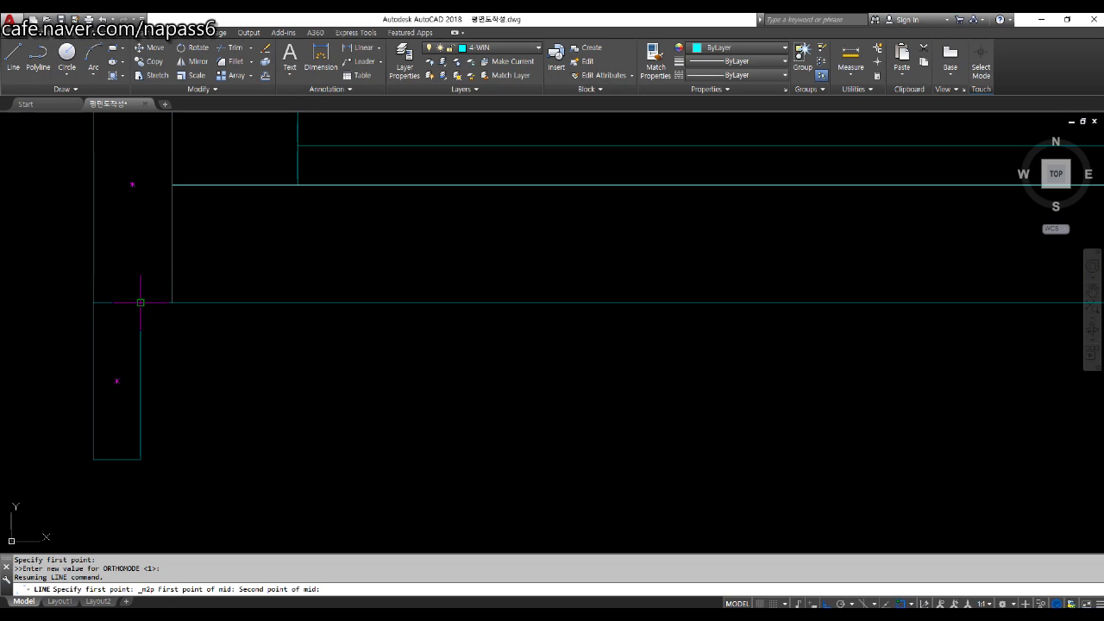
click(141, 302)
scroll(405, 242, down, 6)
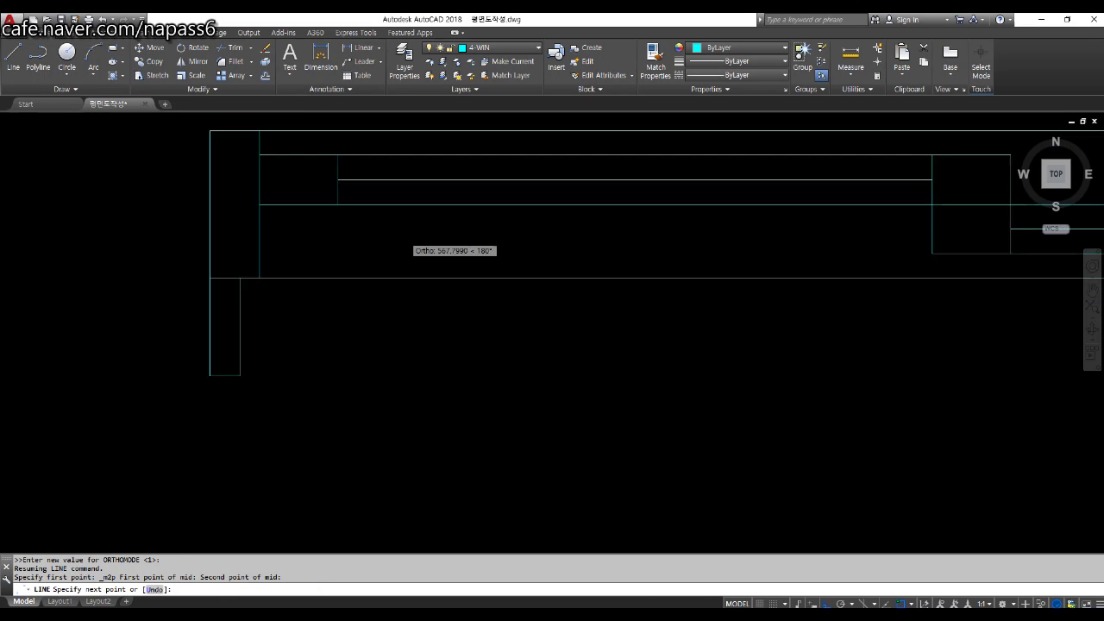
click(520, 316)
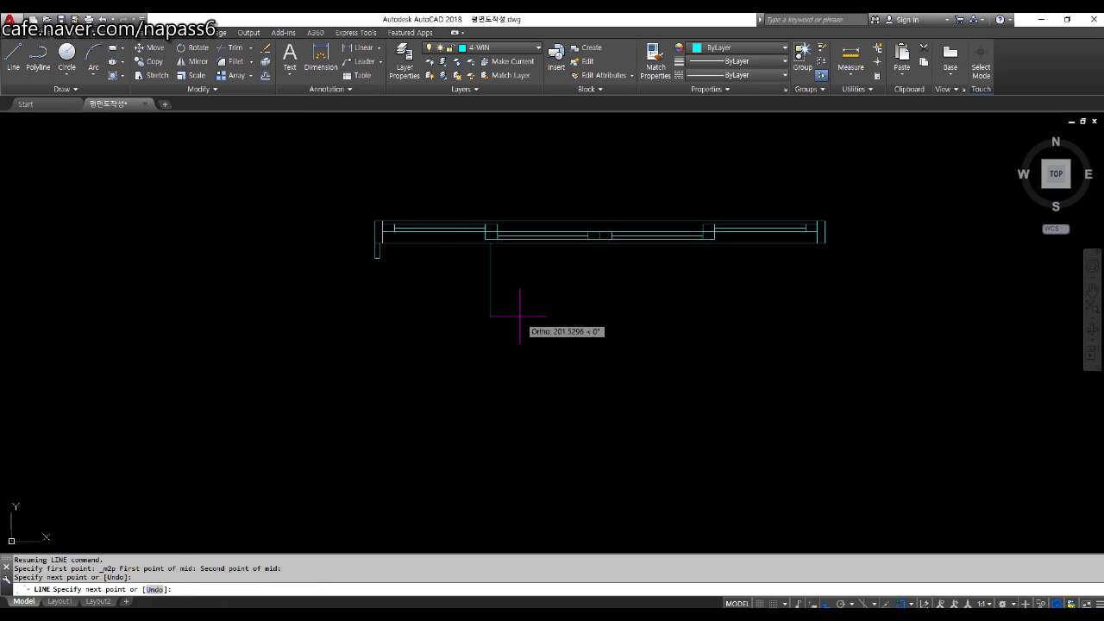
key(Return)
Step: Draw a rectangle 60 wide and 30 high, starting from the midpoint of the 30 by 100 frame's right edge
scroll(530, 242, up, 5)
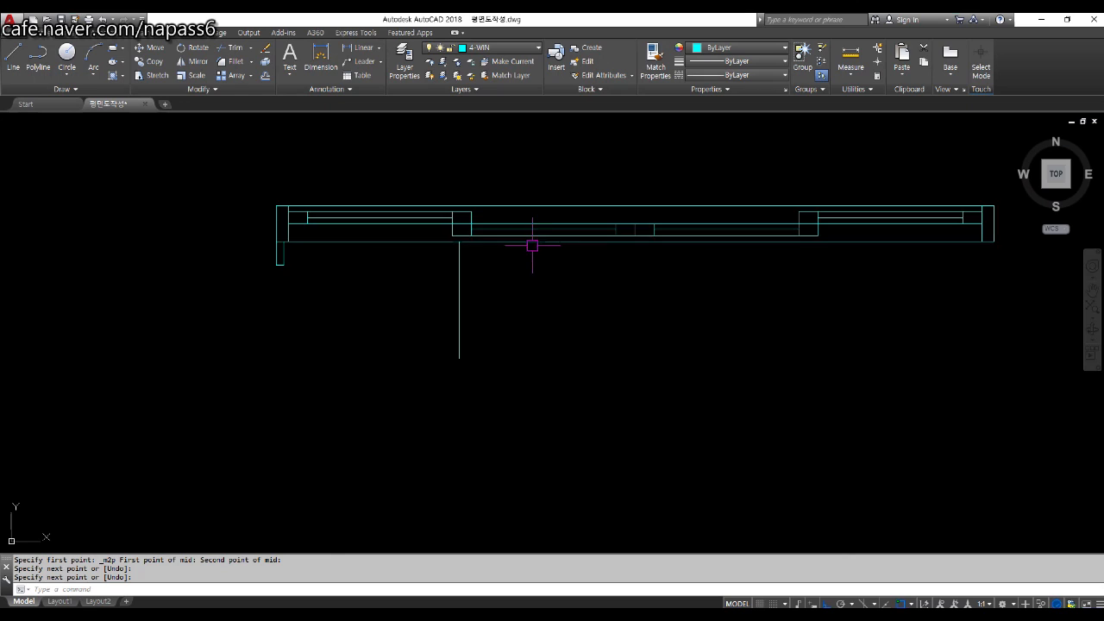
scroll(410, 241, up, 2)
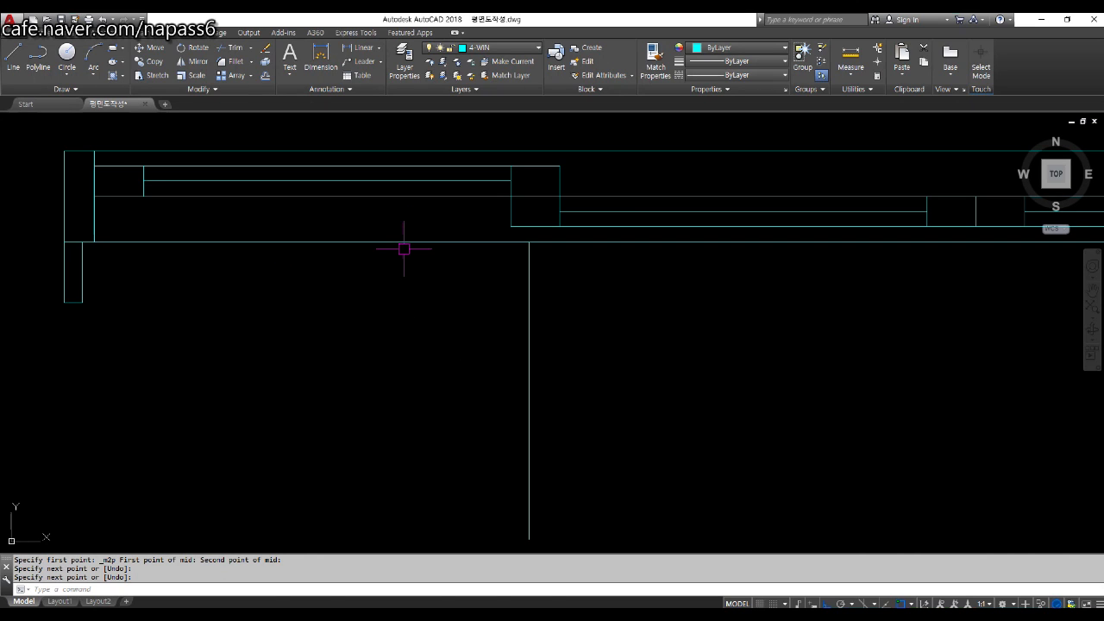
text(rec)
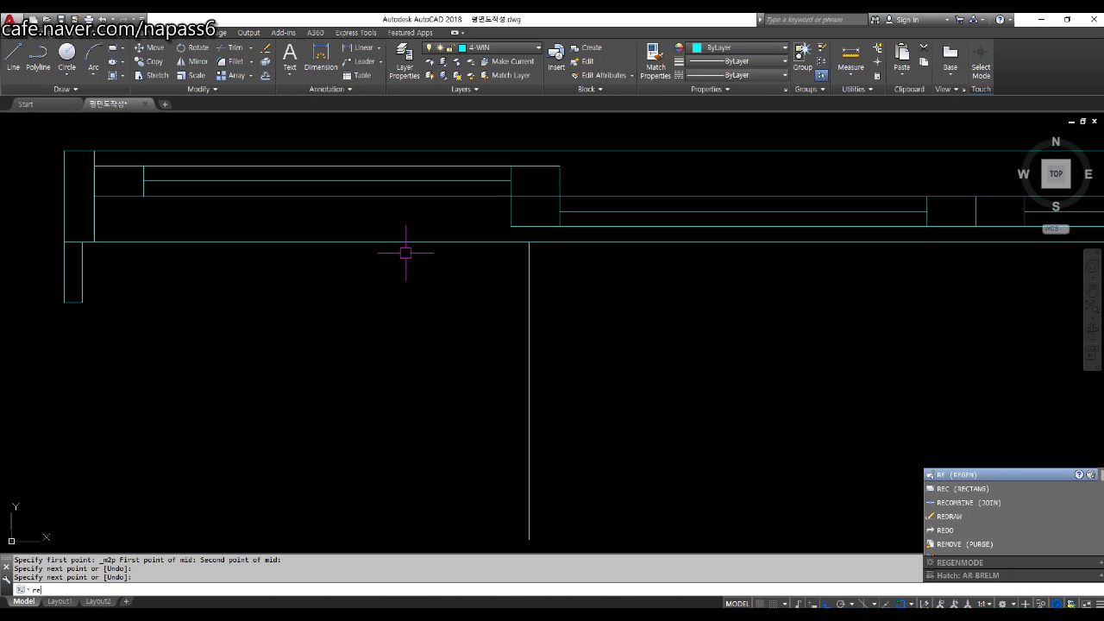
key(Return)
scroll(78, 257, up, 4)
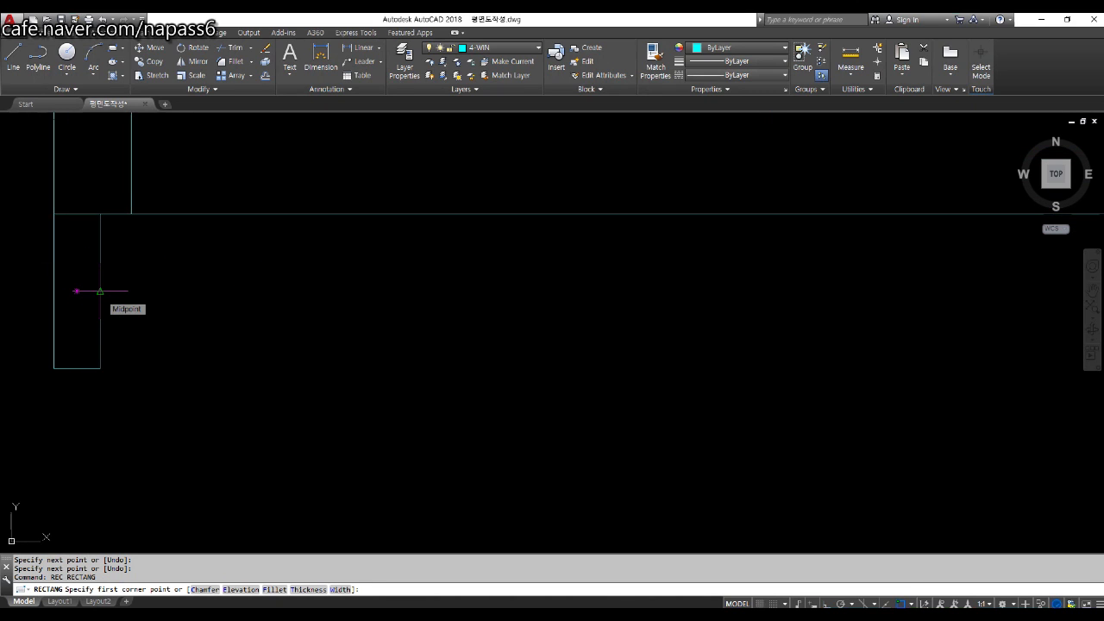
click(100, 291)
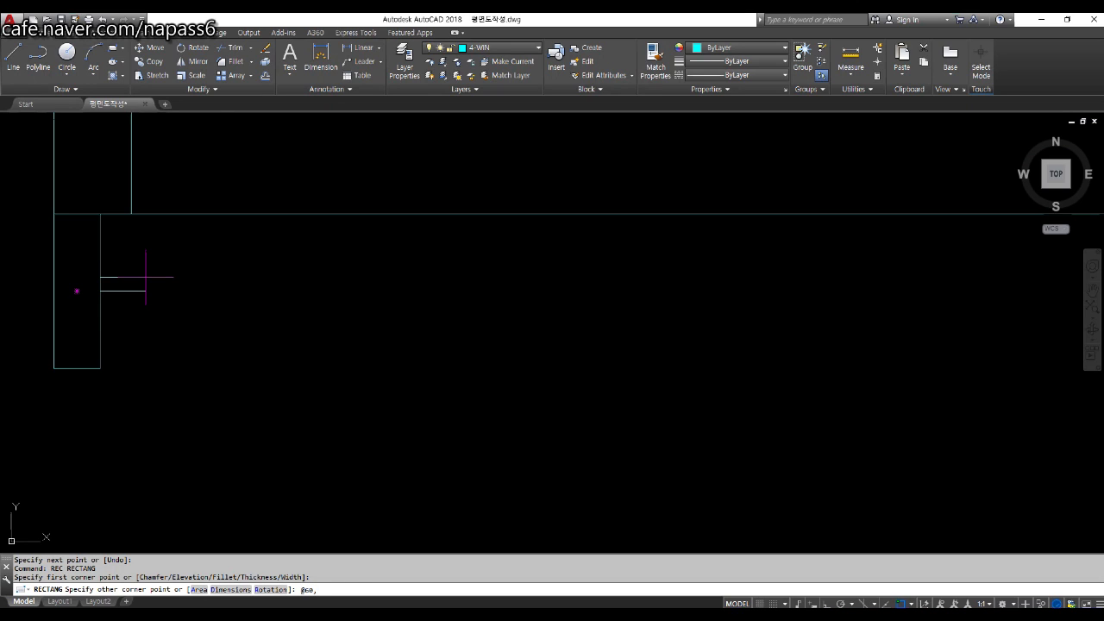
text(@60,30)
key(Return)
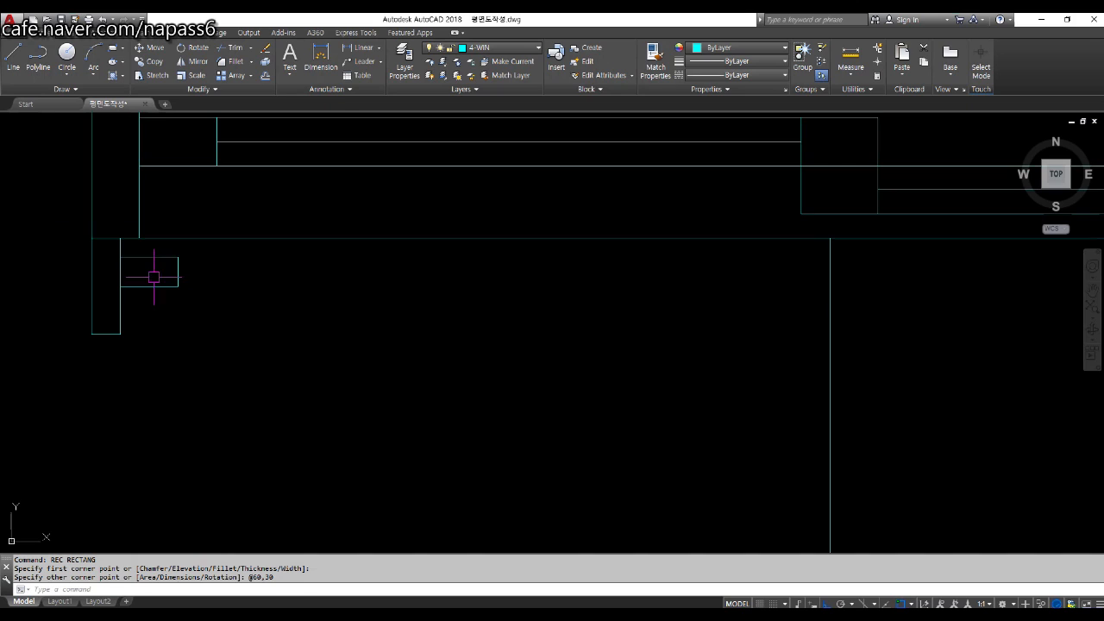
Step: Copy the 60 by 30 rectangle horizontally so that it is centred on the vertical construction line
scroll(148, 276, down, 1)
key(Return)
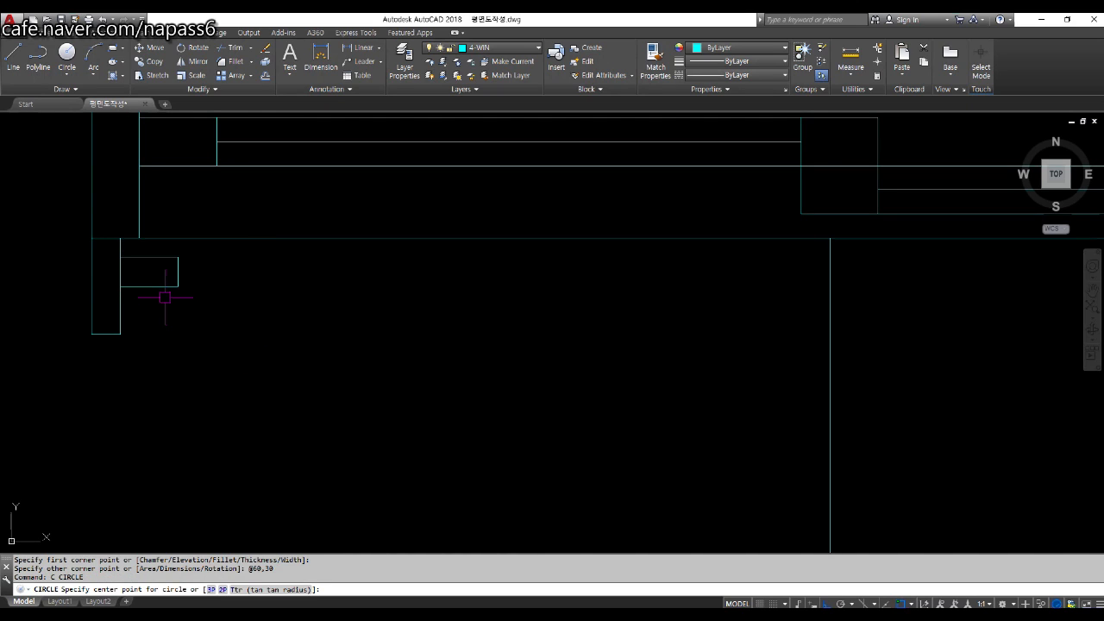
key(Escape)
text(co)
key(Return)
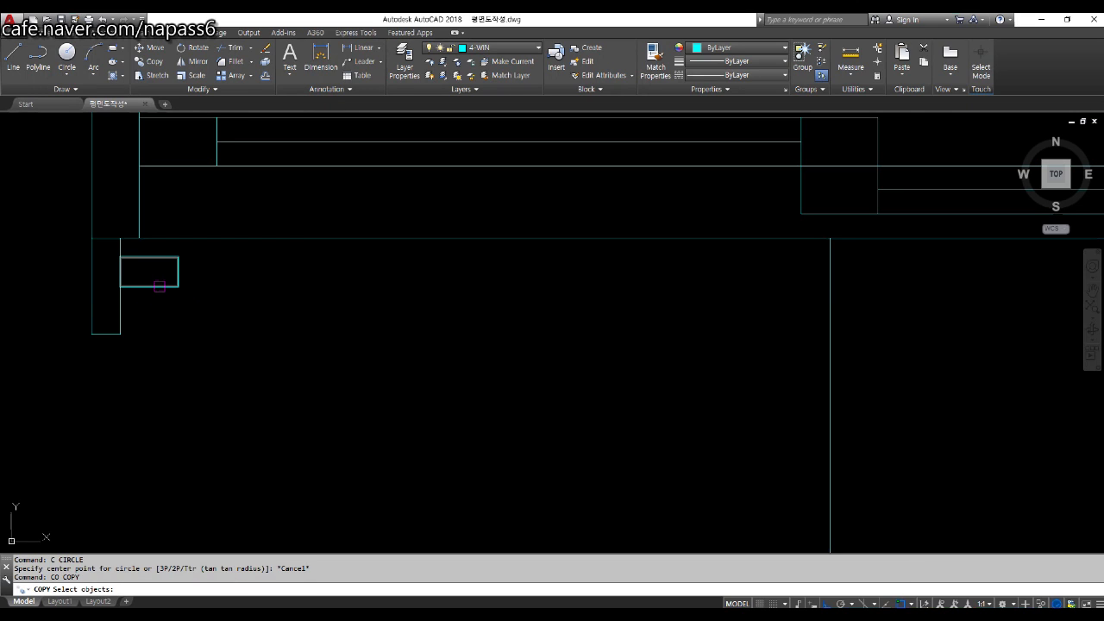
click(159, 287)
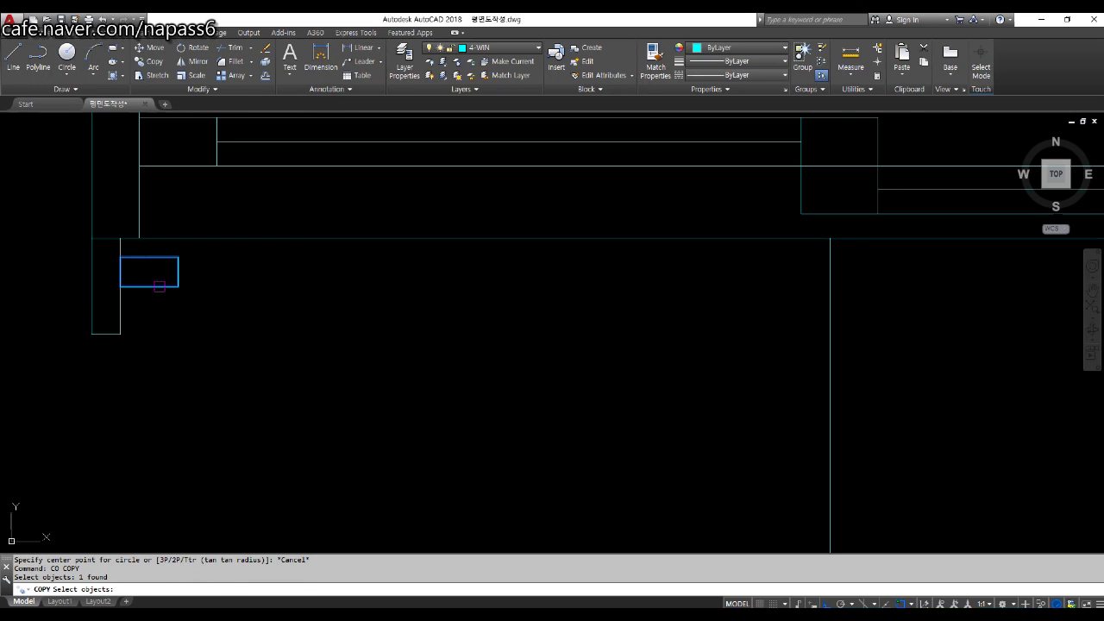
key(Return)
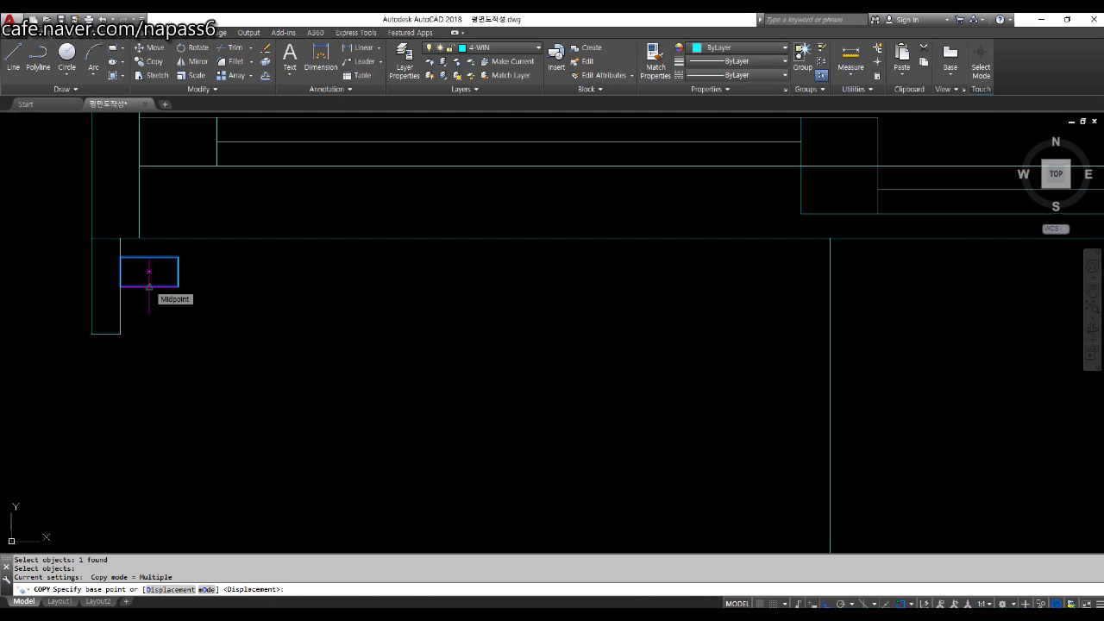
click(149, 271)
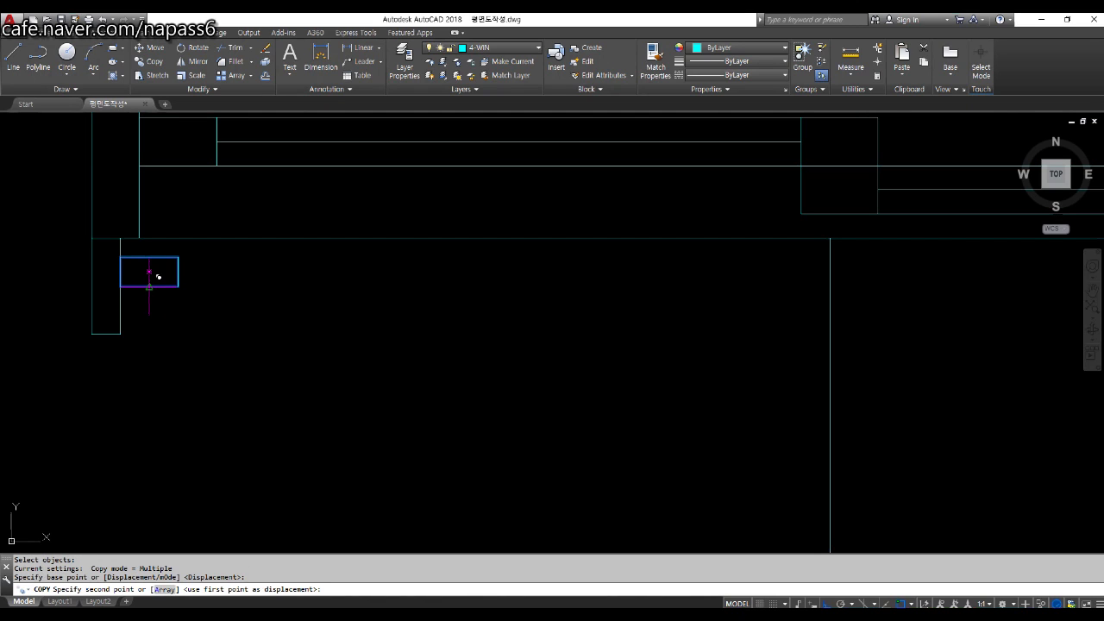
click(830, 286)
key(Return)
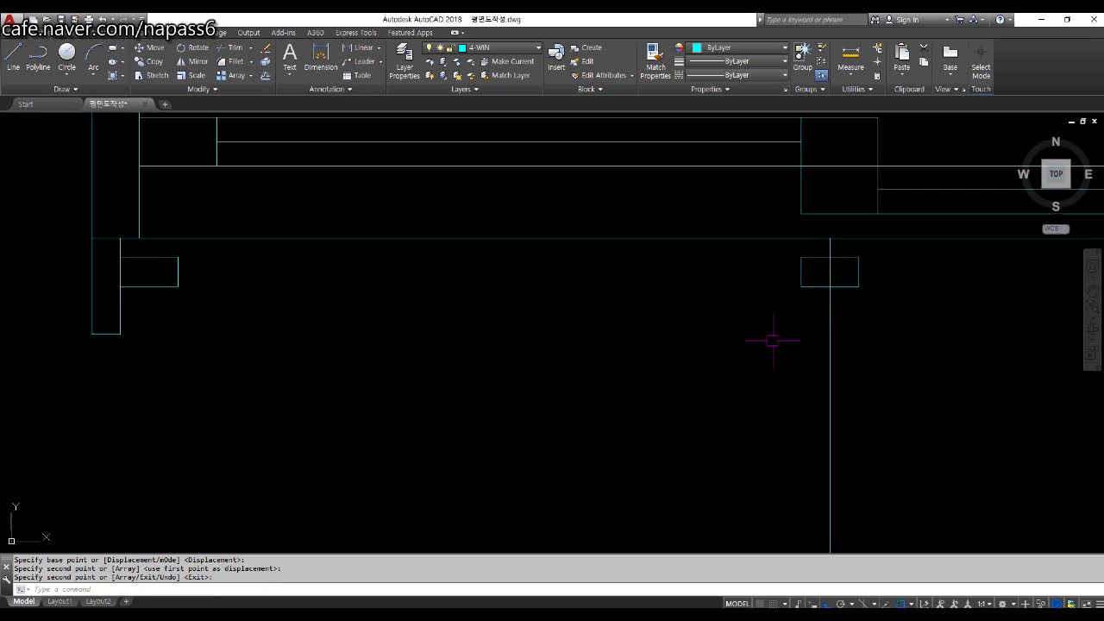
Step: Join the facing upper corners and the facing lower corners of the two 60 by 30 rectangles with horizontal lines
text(l)
key(Return)
click(178, 257)
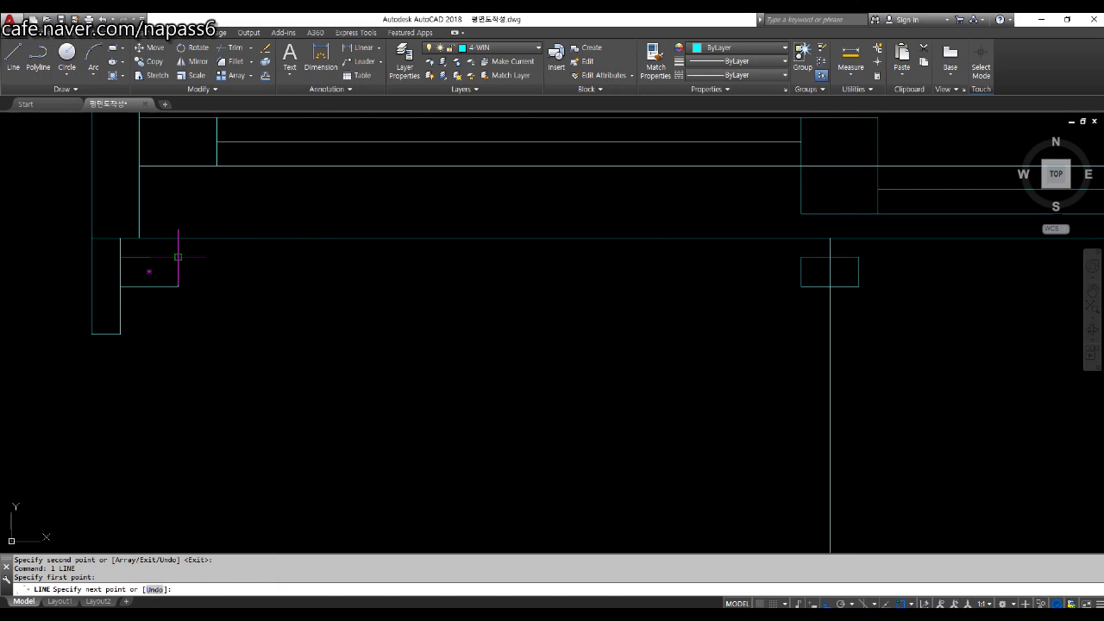
click(801, 257)
key(Return)
key(Return)
click(802, 286)
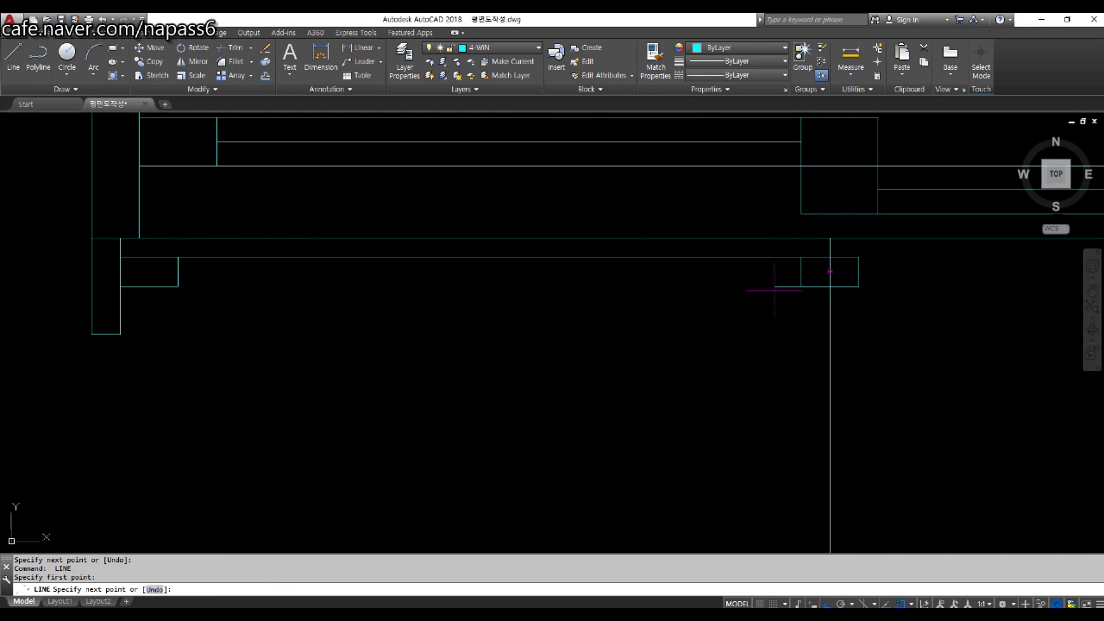
click(177, 286)
key(Return)
Step: Draw the glass line between the midpoints of the facing edges of the two 60 by 30 rectangles
key(Return)
click(177, 272)
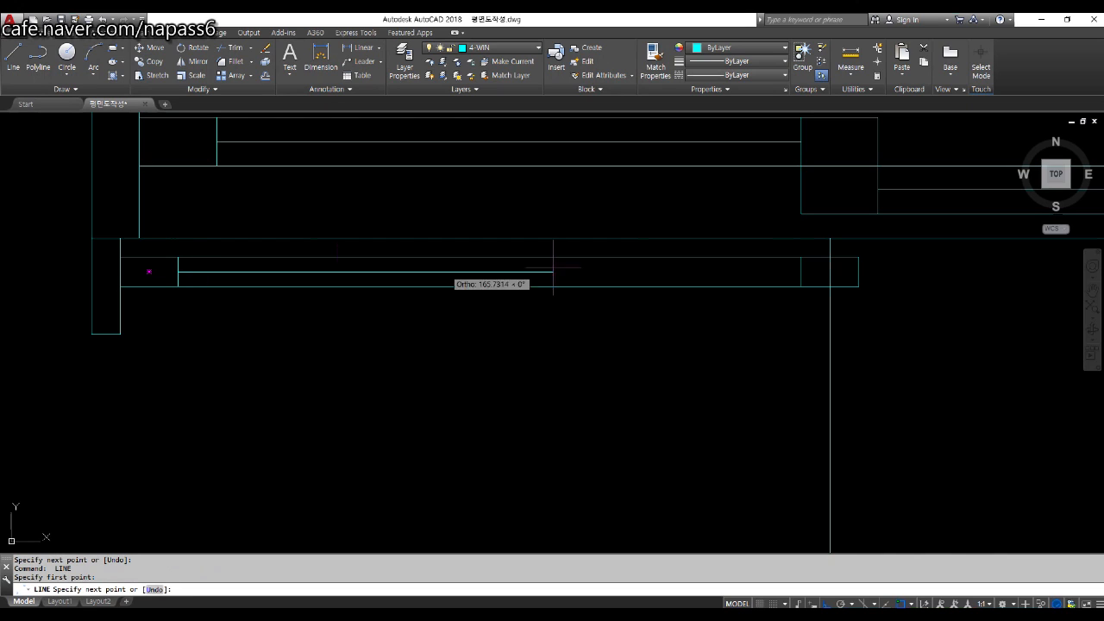
click(801, 272)
key(Return)
Step: Copy the whole lower sash from its upper-left corner to the lower-left corner of its right 60 by 30 stile
scroll(688, 335, down, 5)
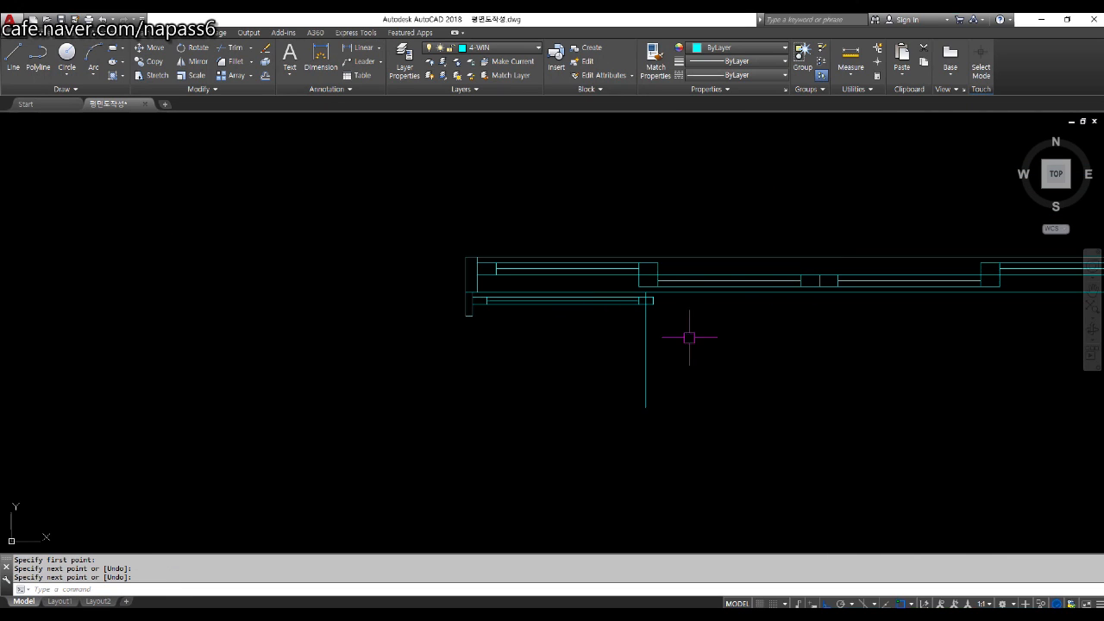
middle_drag(735, 339, 512, 354)
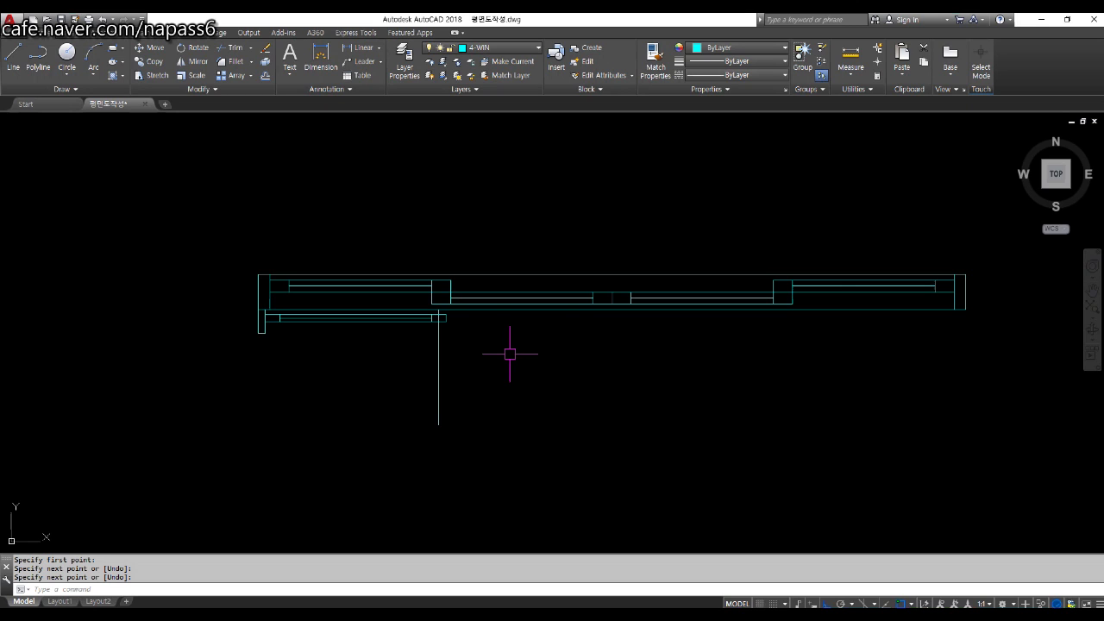
text(co)
key(Return)
scroll(284, 323, up, 6)
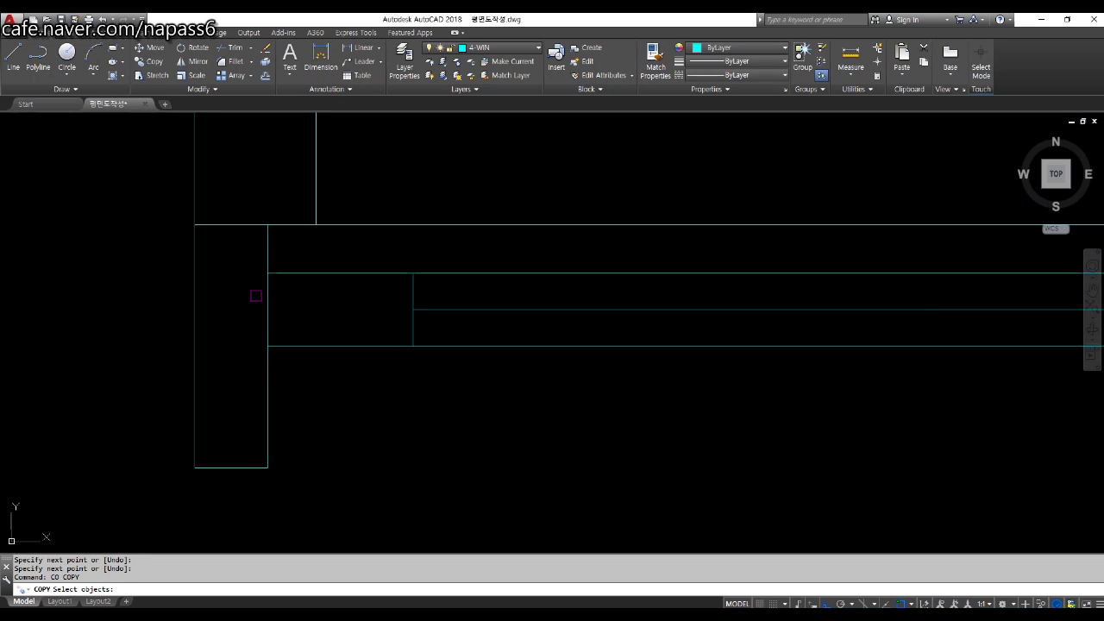
click(250, 264)
scroll(251, 264, down, 2)
scroll(520, 311, down, 1)
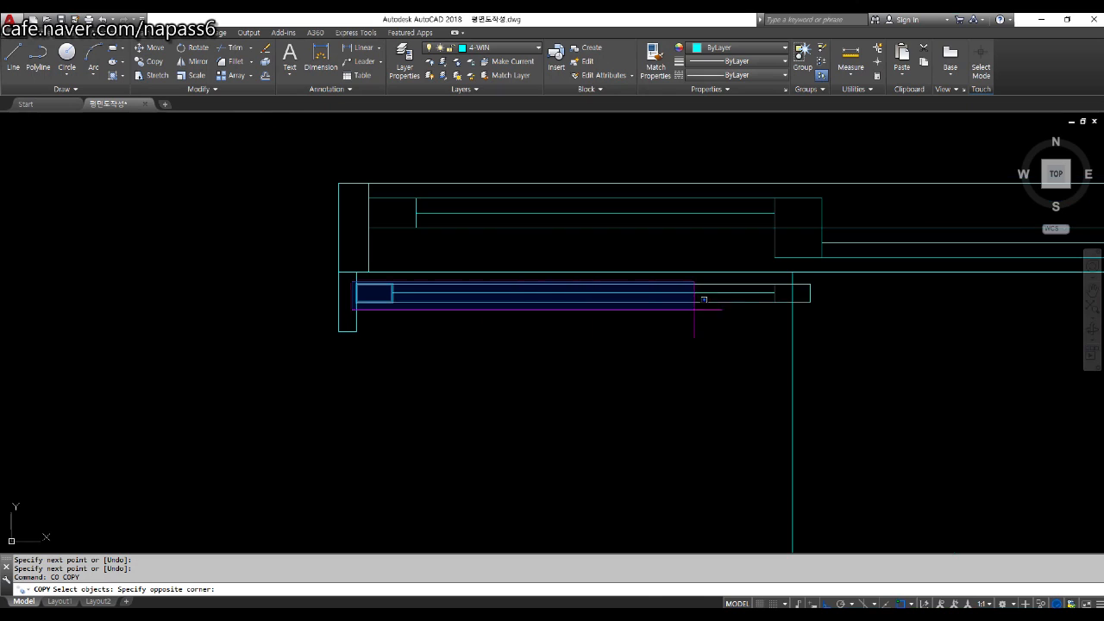
click(841, 300)
scroll(366, 317, up, 4)
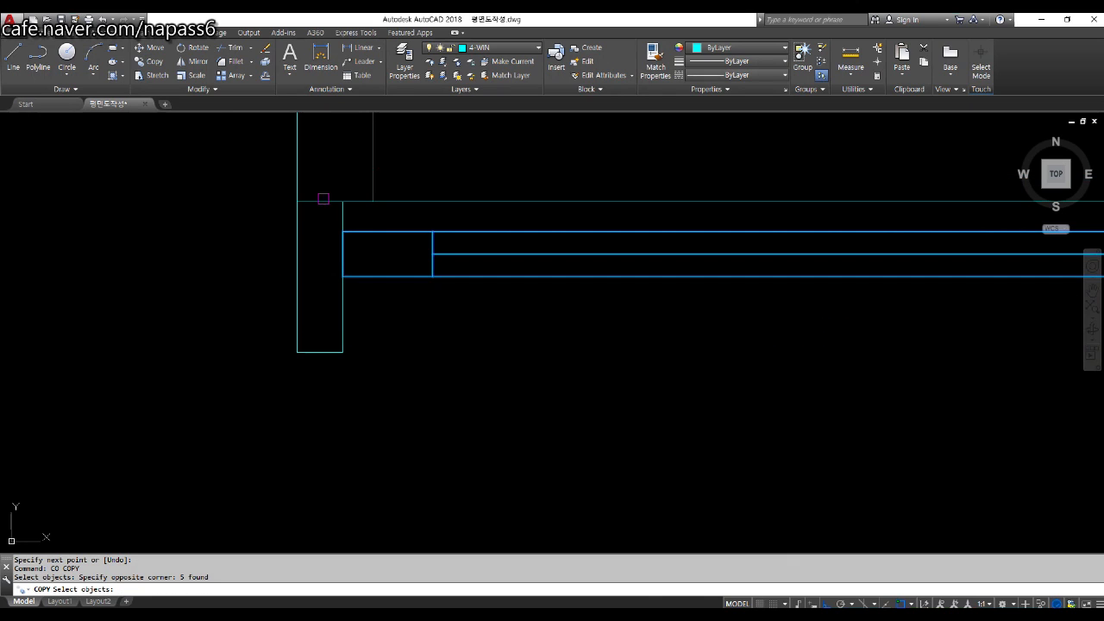
click(317, 215)
scroll(316, 215, down, 3)
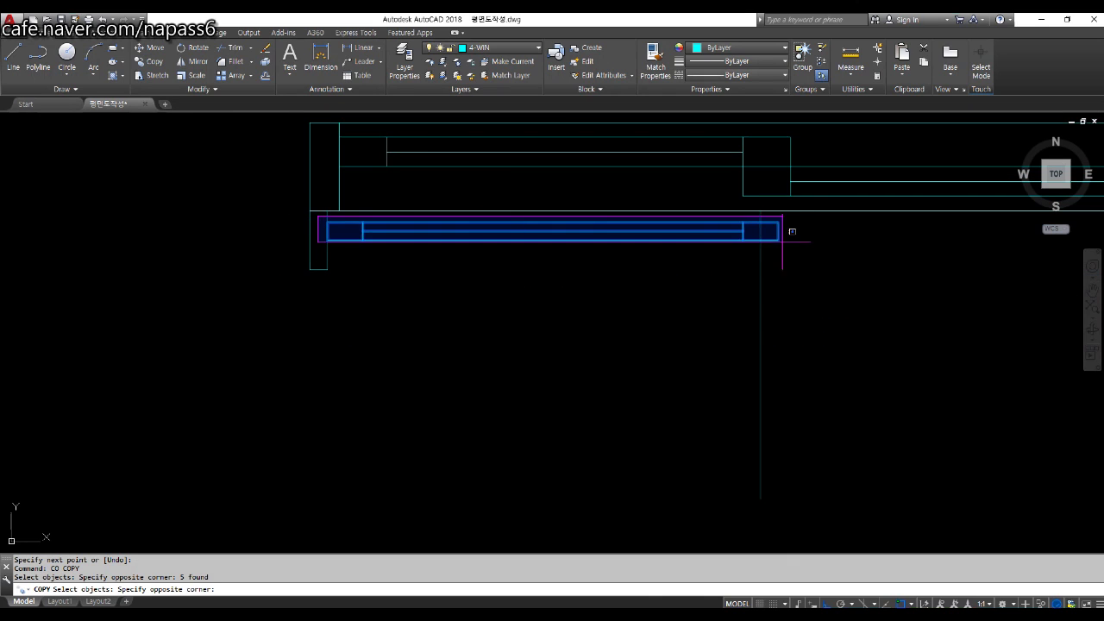
click(810, 248)
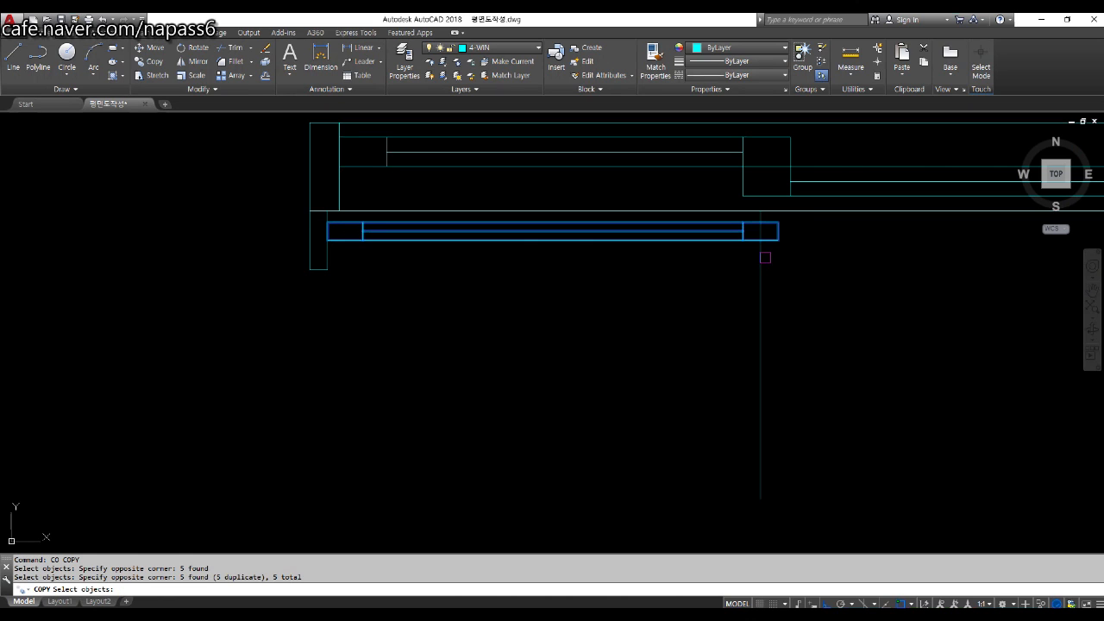
key(space)
scroll(328, 220, up, 4)
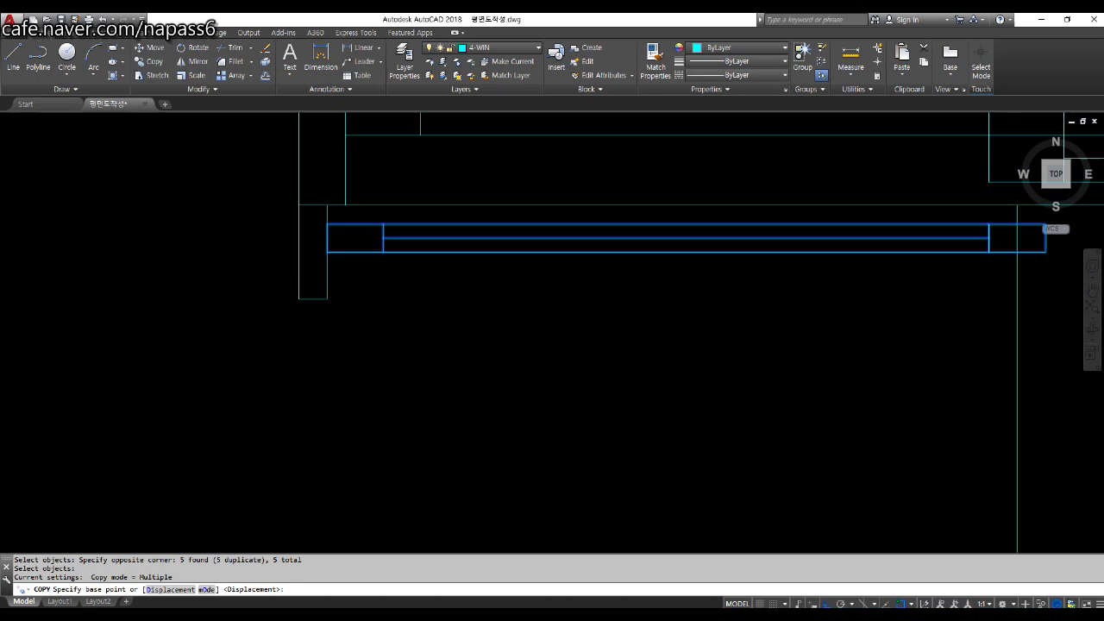
click(325, 226)
scroll(325, 228, down, 2)
scroll(325, 228, down, 2)
click(737, 228)
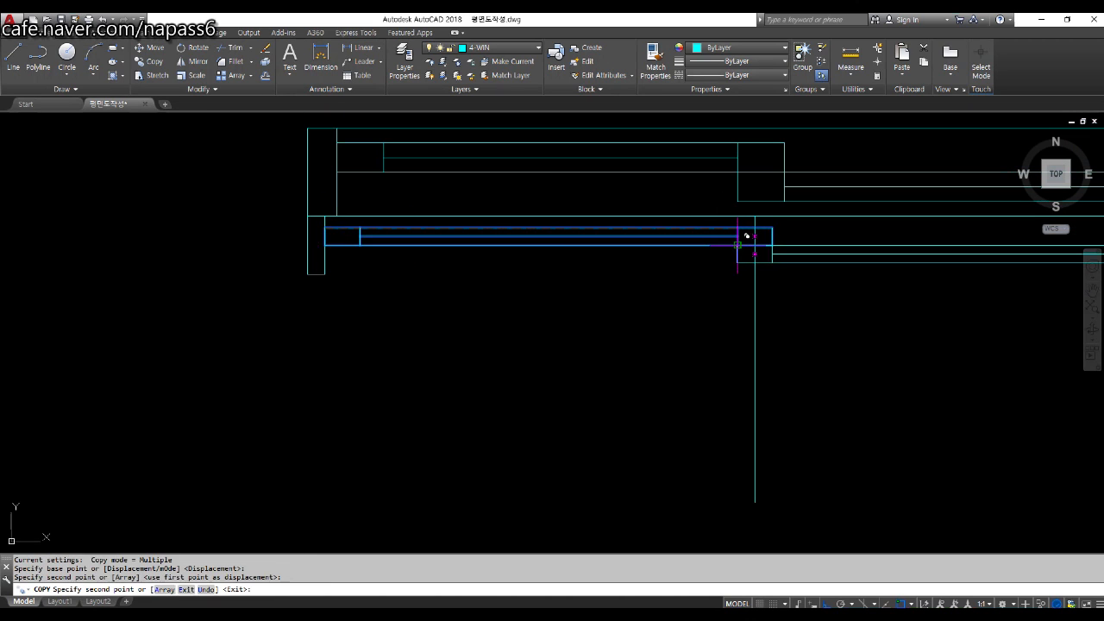
key(space)
Step: Erase the vertical construction line below the lower window layer
scroll(370, 354, down, 5)
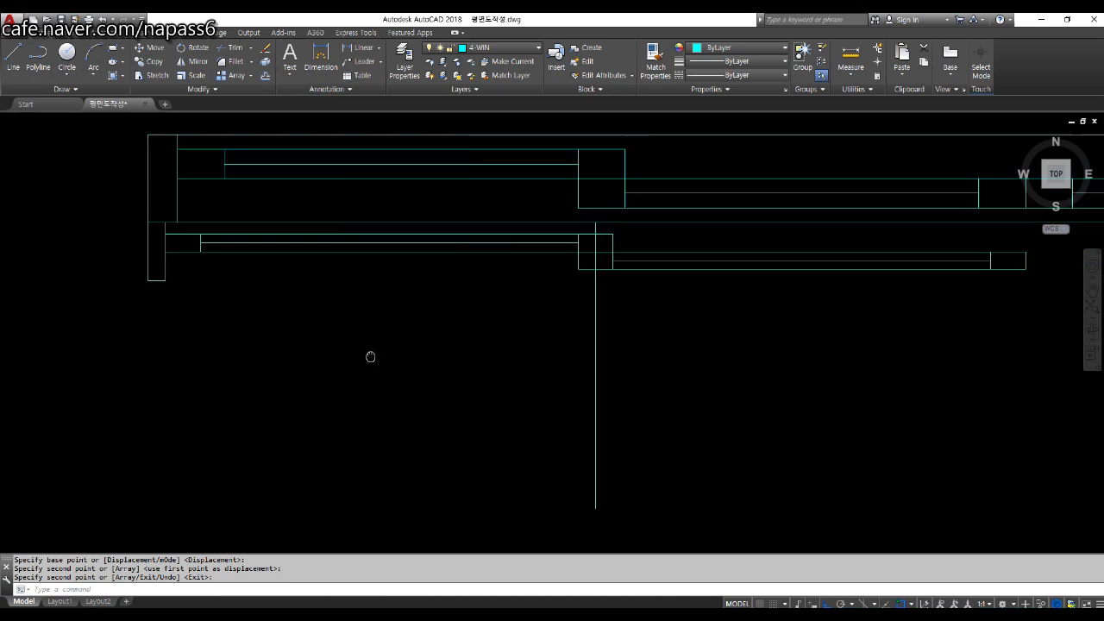
text(e)
key(space)
click(434, 409)
click(323, 368)
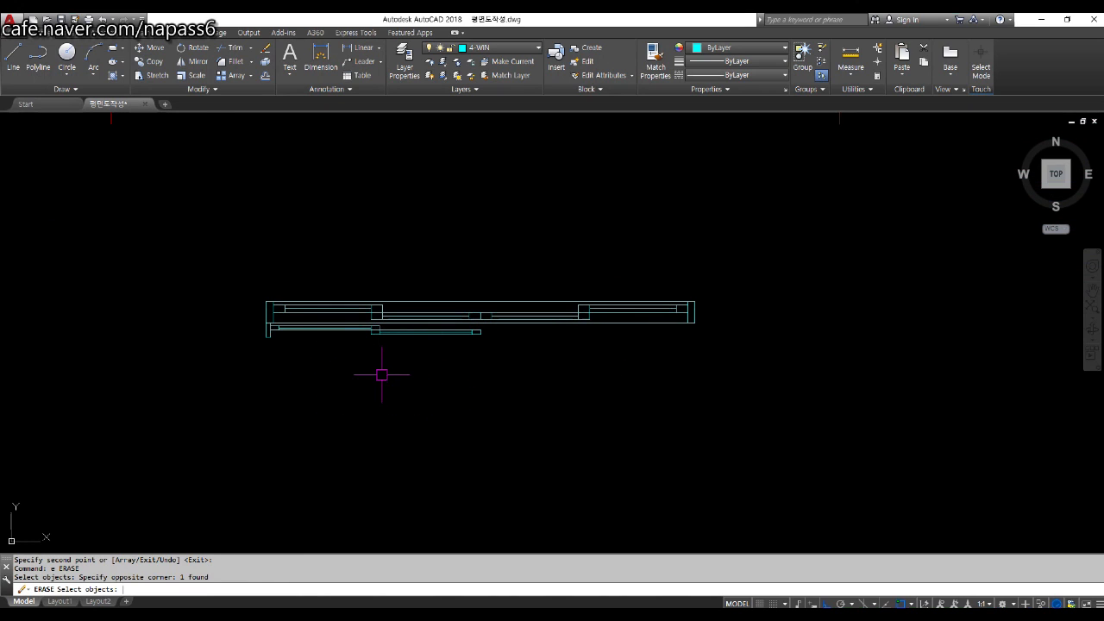
key(space)
Step: Mirror the lower layer's end frame and two sashes about the window's vertical centre line, keeping the originals
scroll(494, 345, up, 2)
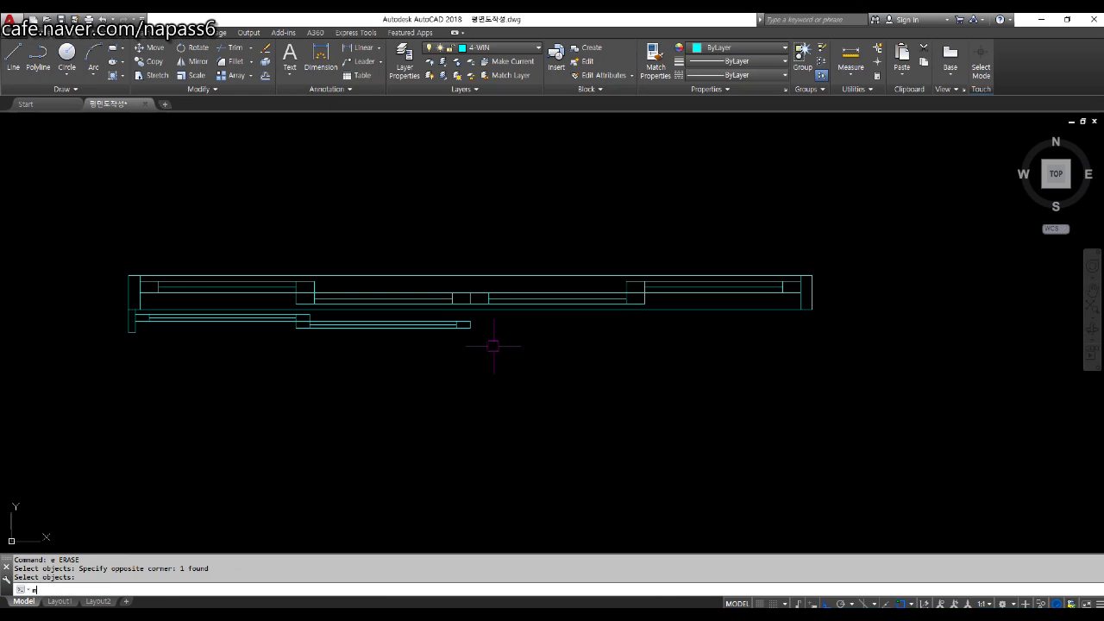
text(i)
key(Return)
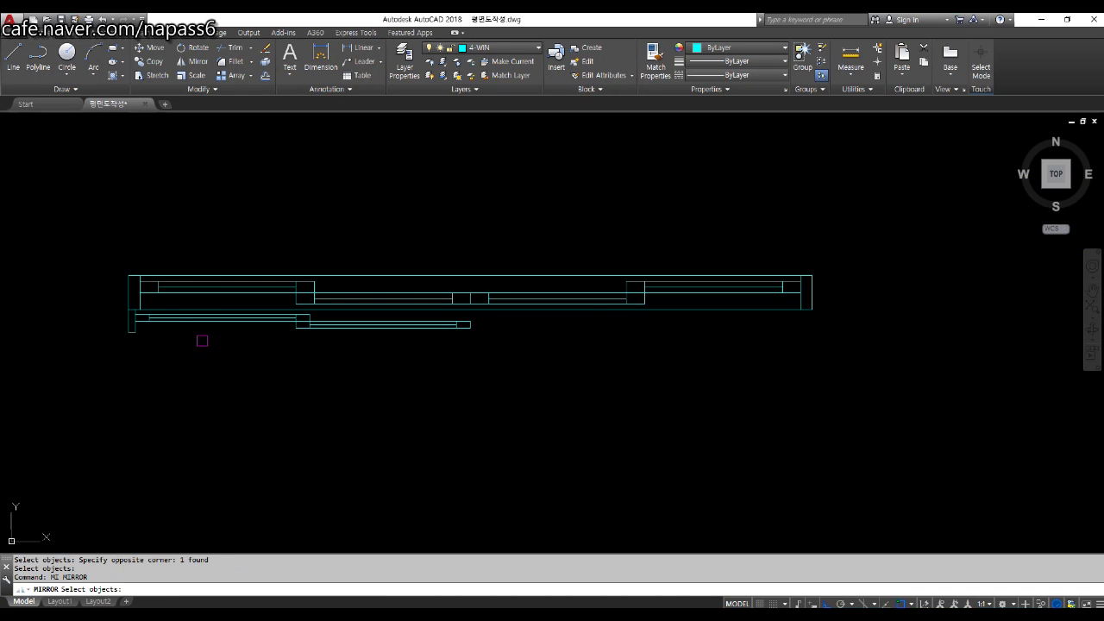
click(113, 306)
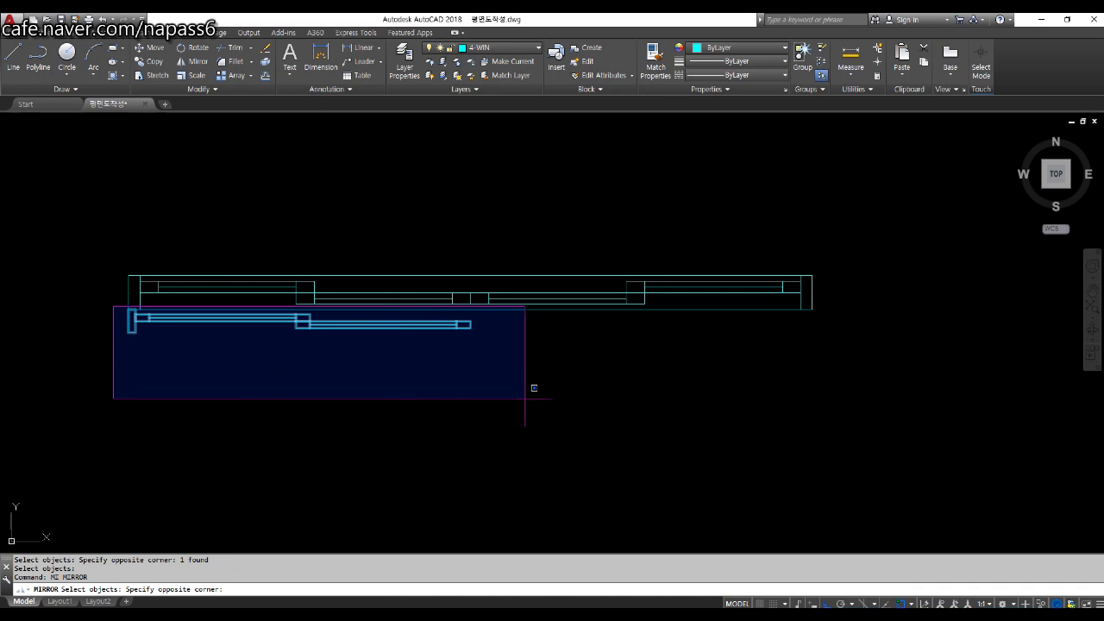
click(525, 398)
key(Return)
scroll(470, 326, up, 4)
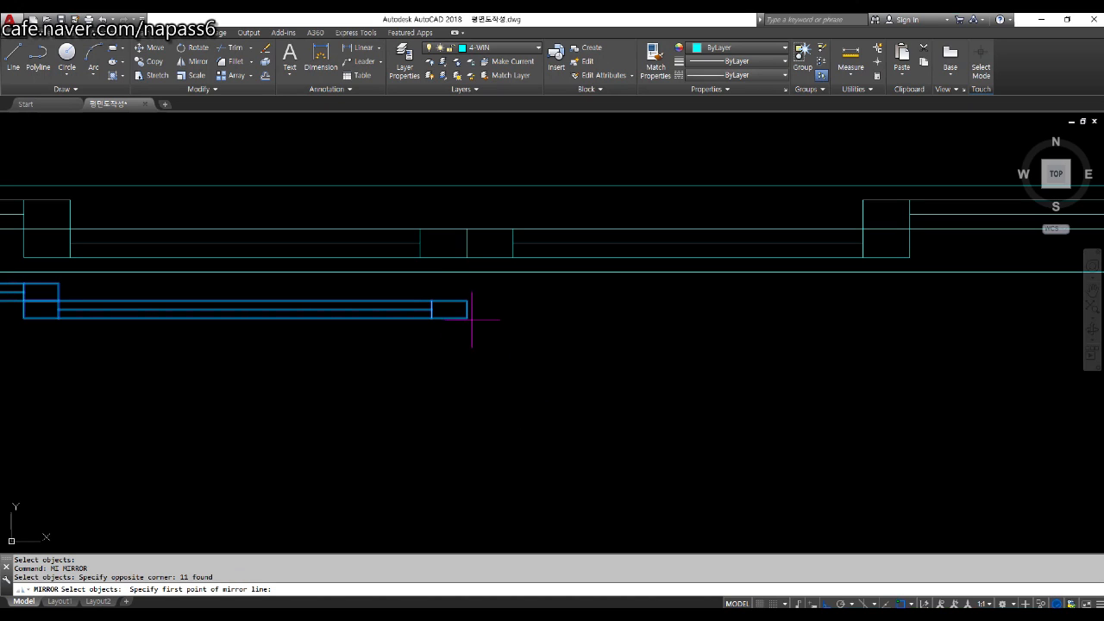
click(466, 273)
scroll(467, 269, down, 4)
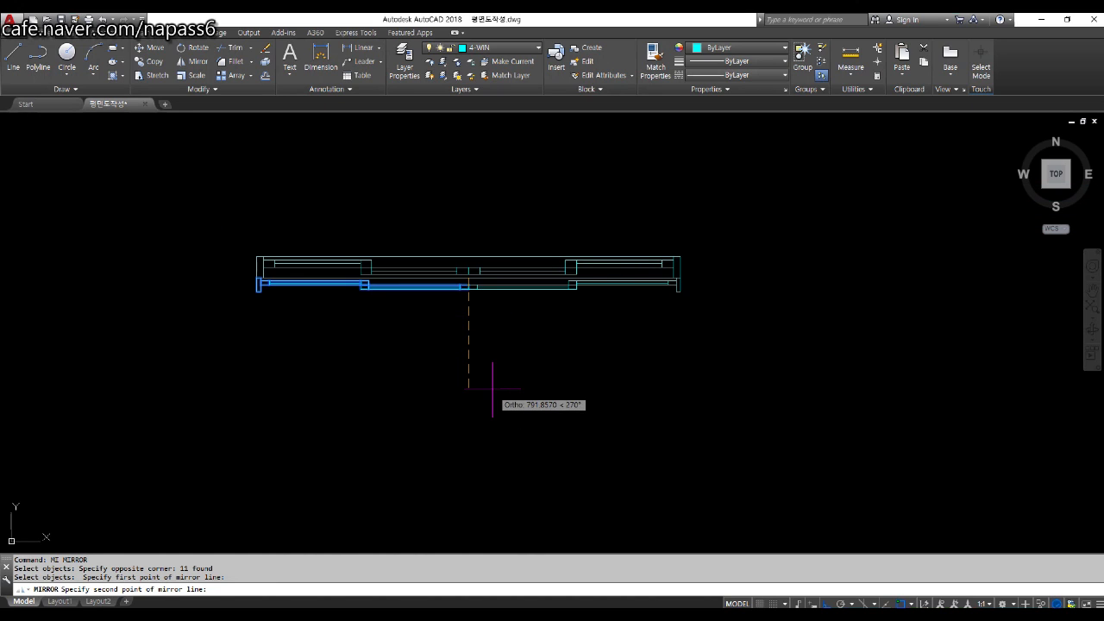
click(493, 388)
key(Return)
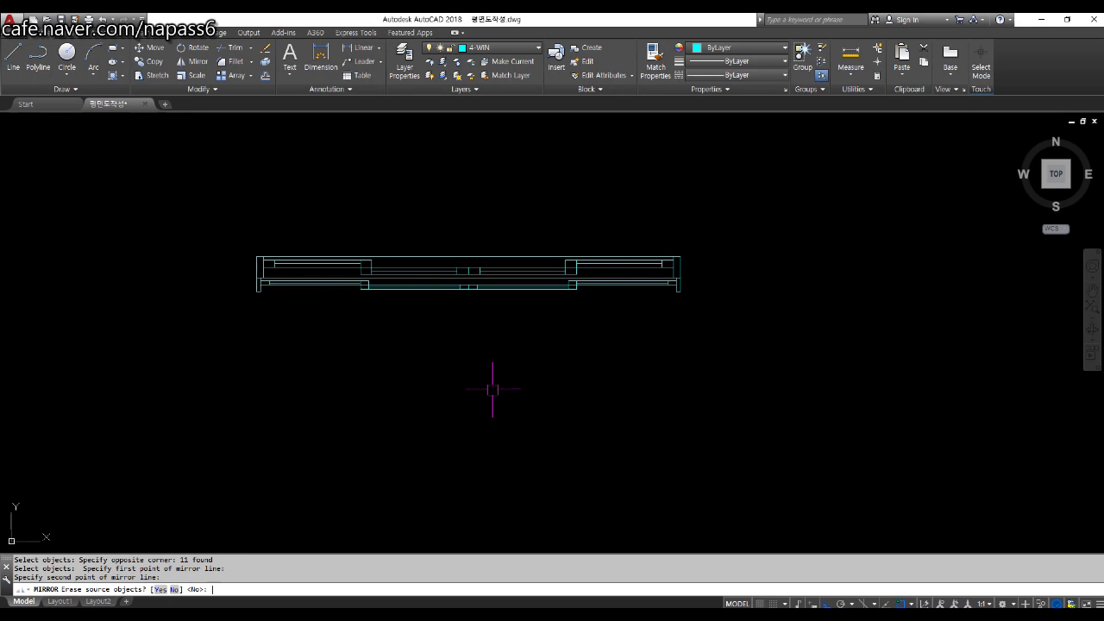
Step: Draw a horizontal line joining the lower ends of the two end frames to close the lower window layer
text(l)
key(Return)
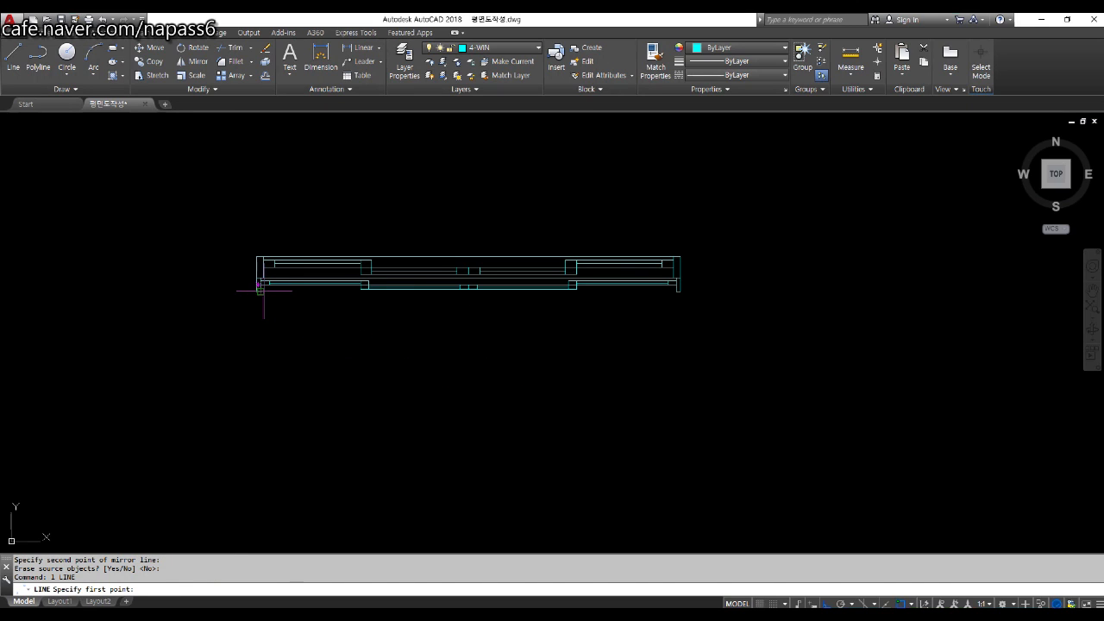
click(257, 290)
scroll(664, 297, up, 5)
click(734, 271)
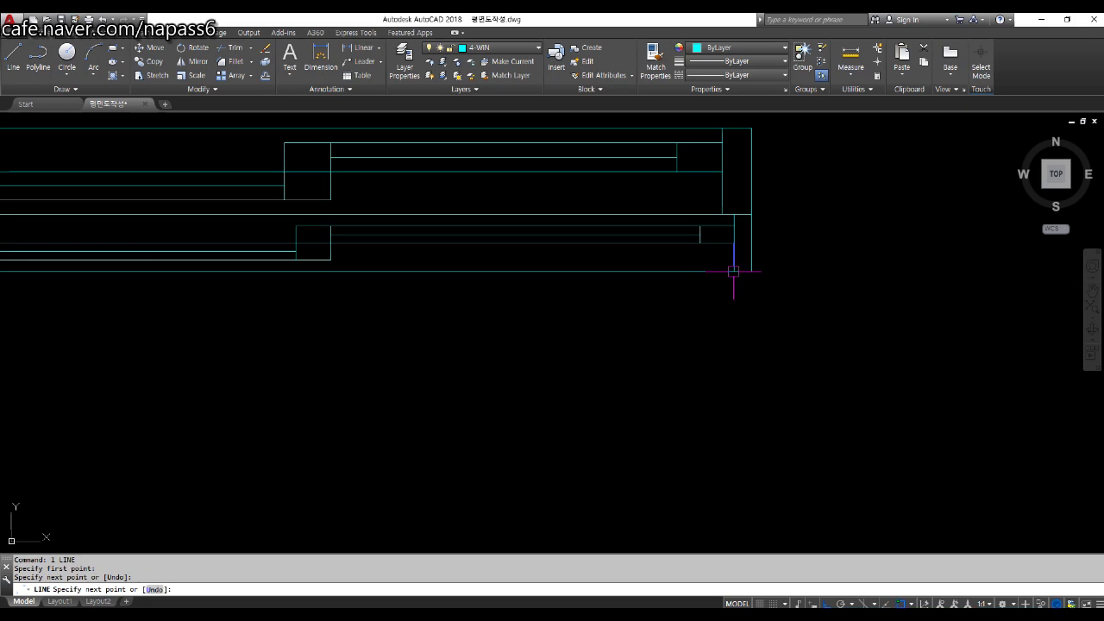
scroll(647, 380, down, 5)
key(Return)
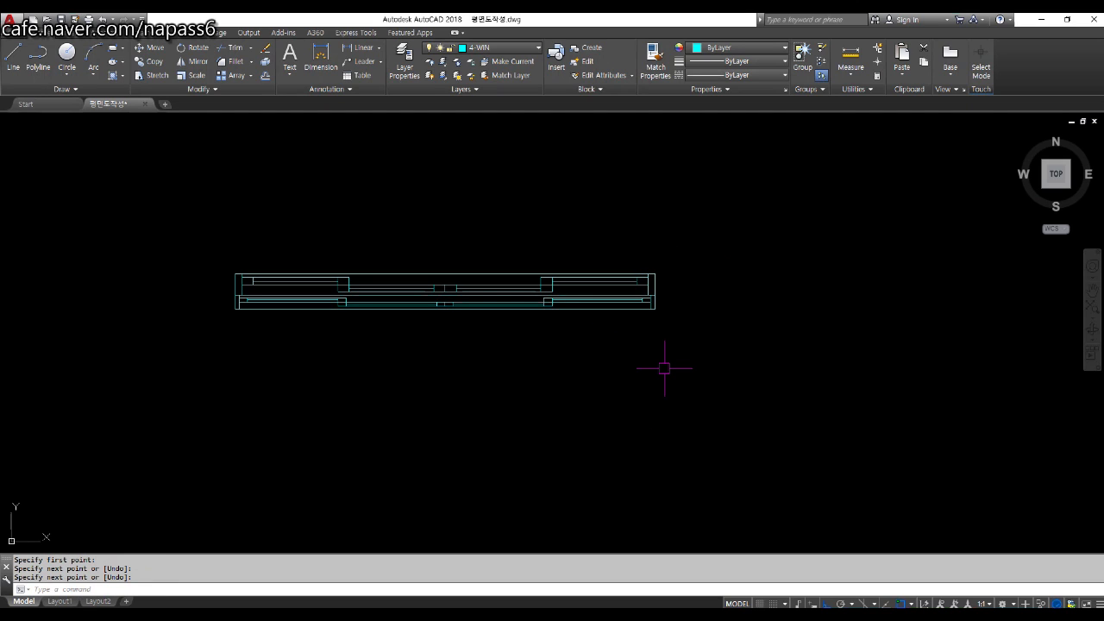
Step: Assign the eight glass lines of the double-layer four-sash window to the 5-FIN layer
scroll(308, 301, up, 6)
click(296, 254)
click(318, 330)
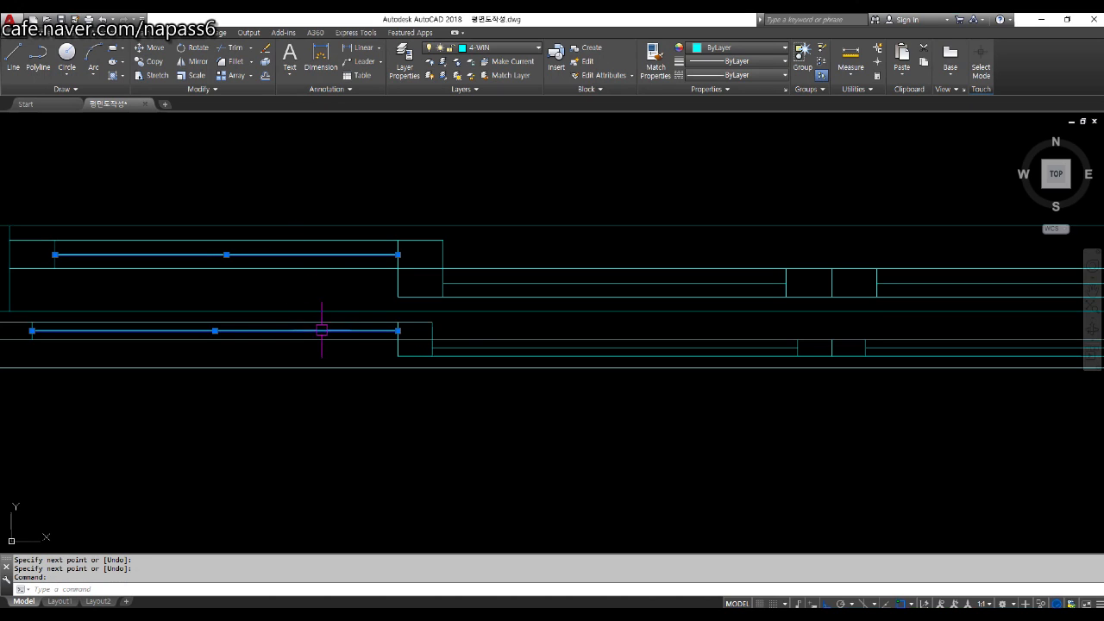
click(475, 348)
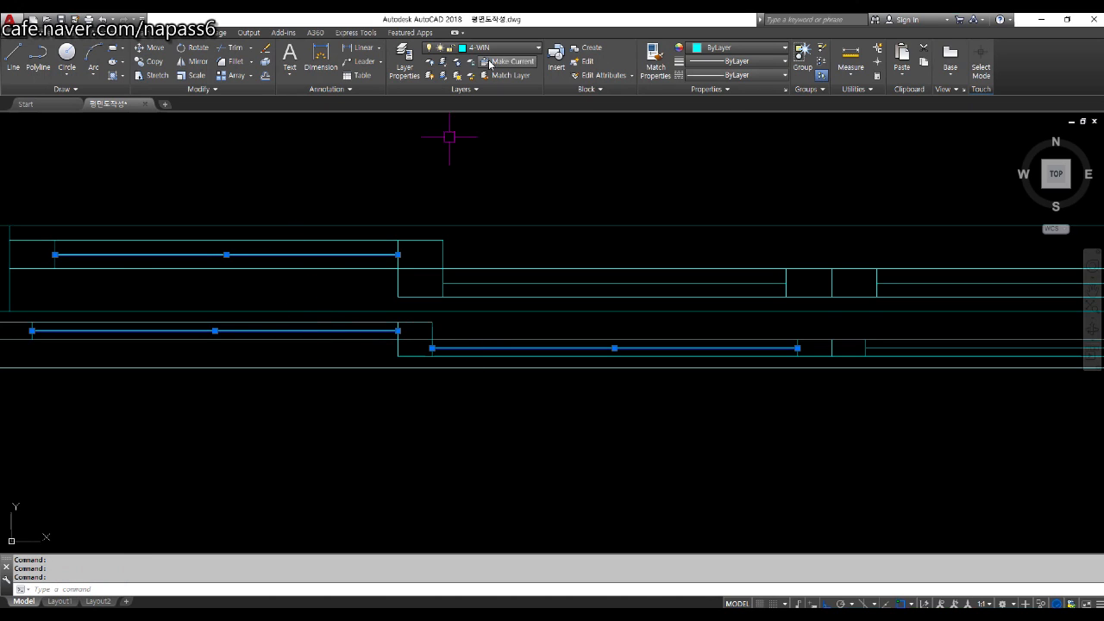
click(892, 348)
click(771, 282)
click(896, 282)
scroll(802, 281, down, 1)
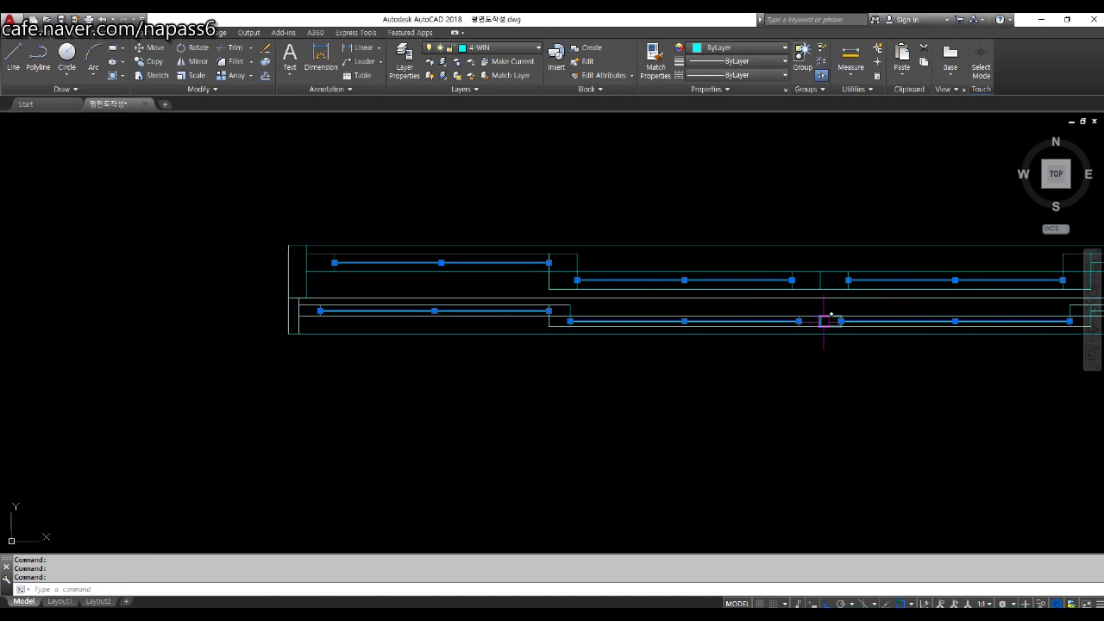
middle_drag(1050, 286, 753, 285)
scroll(863, 258, up, 2)
click(847, 270)
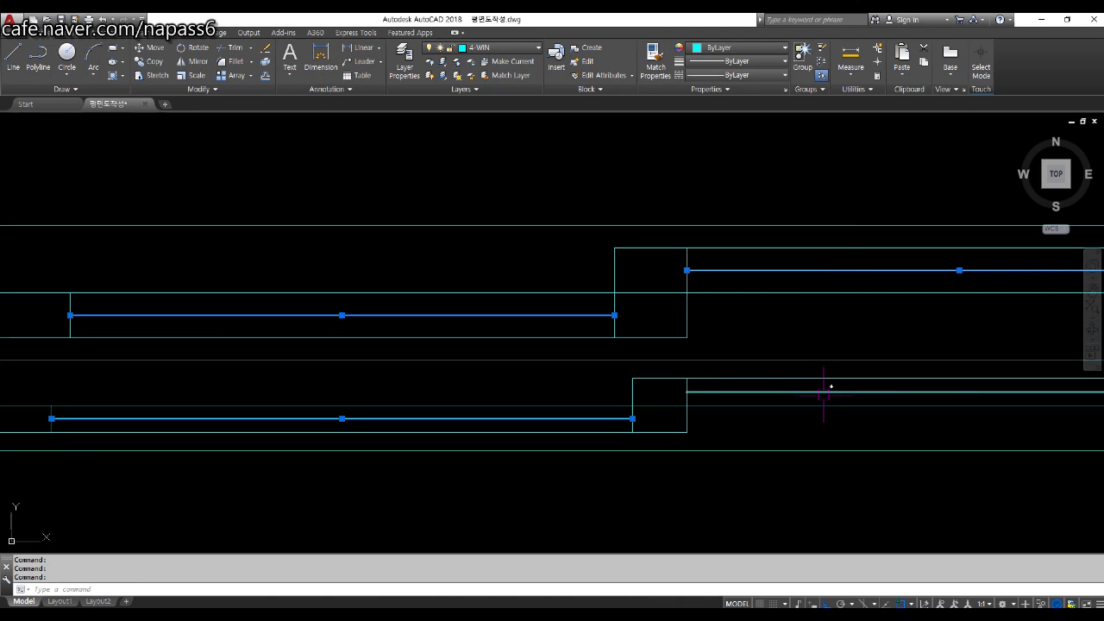
click(828, 390)
click(483, 49)
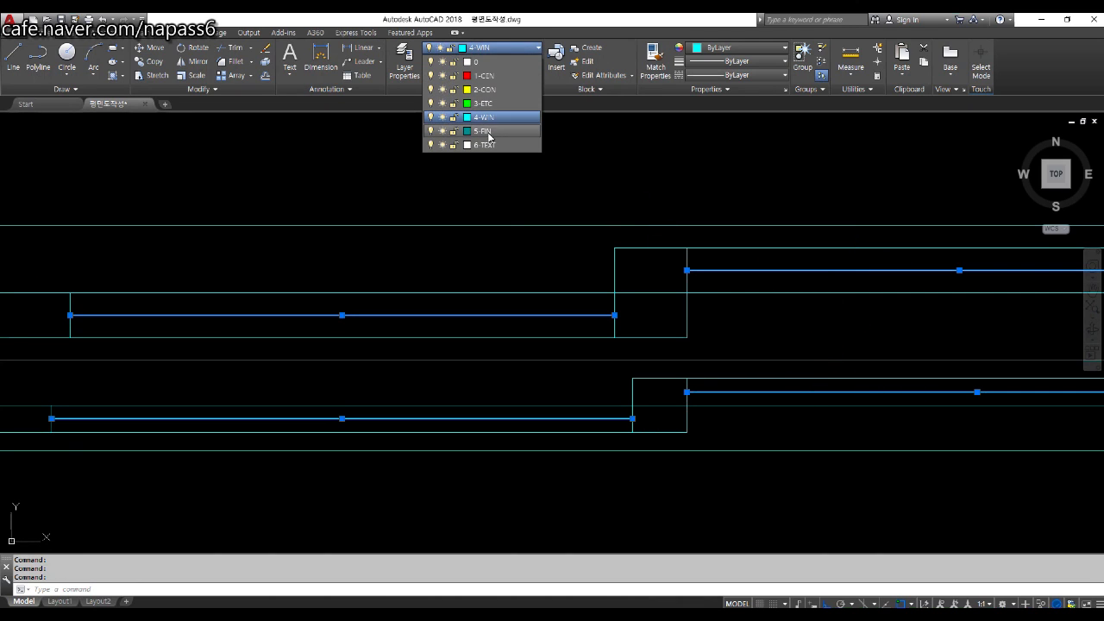
click(483, 131)
key(Escape)
key(Escape)
key(Escape)
Step: Copy the whole double-layer four-sash window horizontally to the empty space on its right
scroll(468, 254, down, 3)
scroll(486, 324, down, 3)
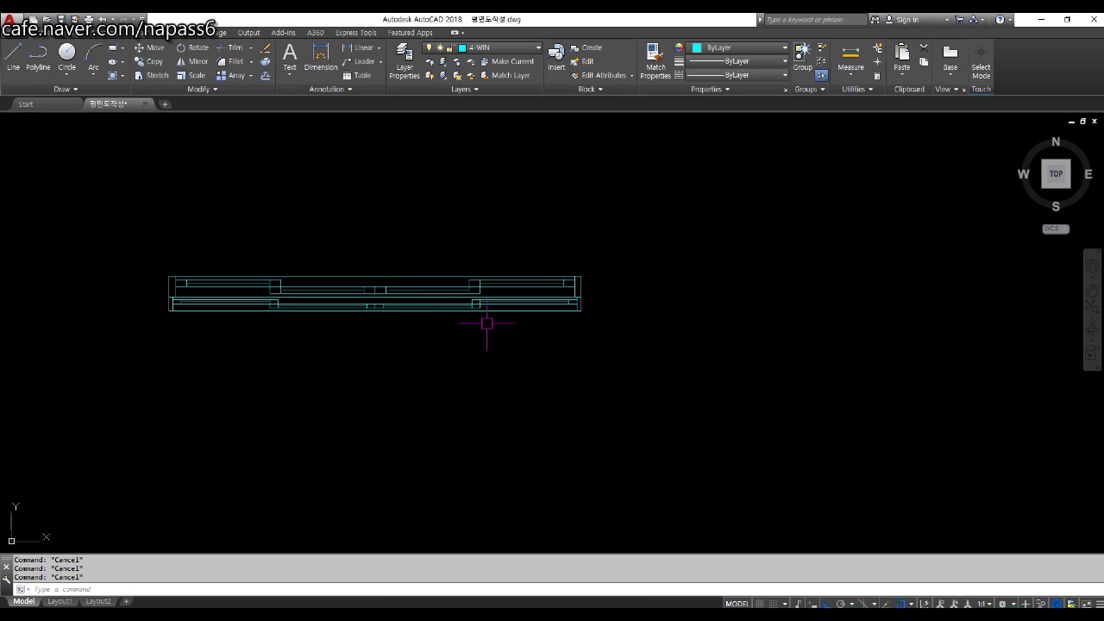
text(co)
key(space)
click(131, 235)
click(664, 389)
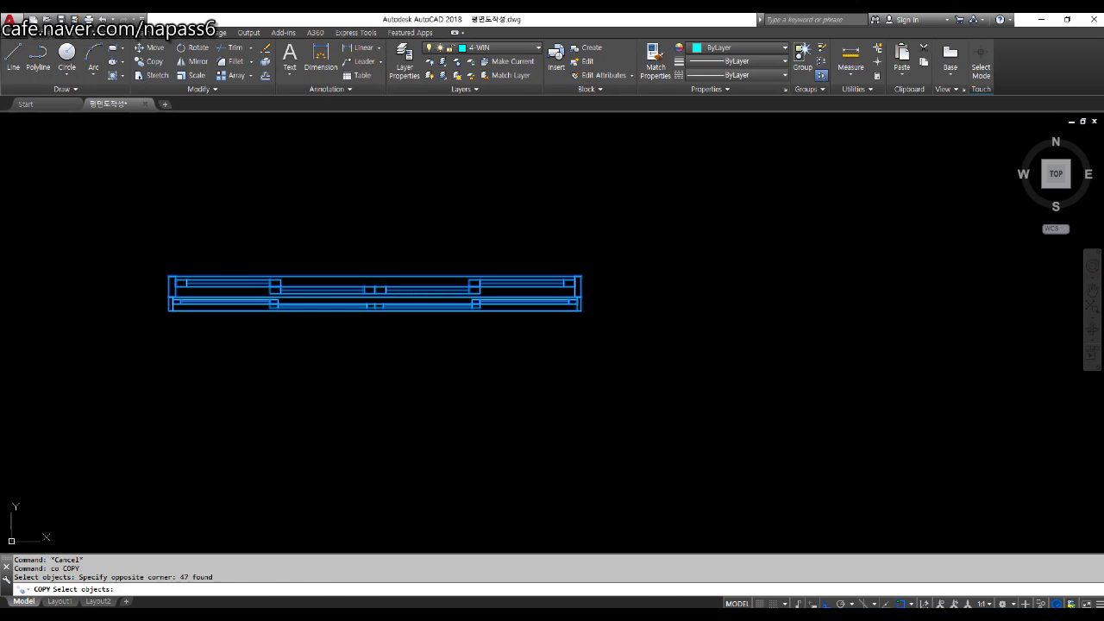
key(space)
click(454, 404)
scroll(472, 399, down, 4)
click(747, 399)
key(space)
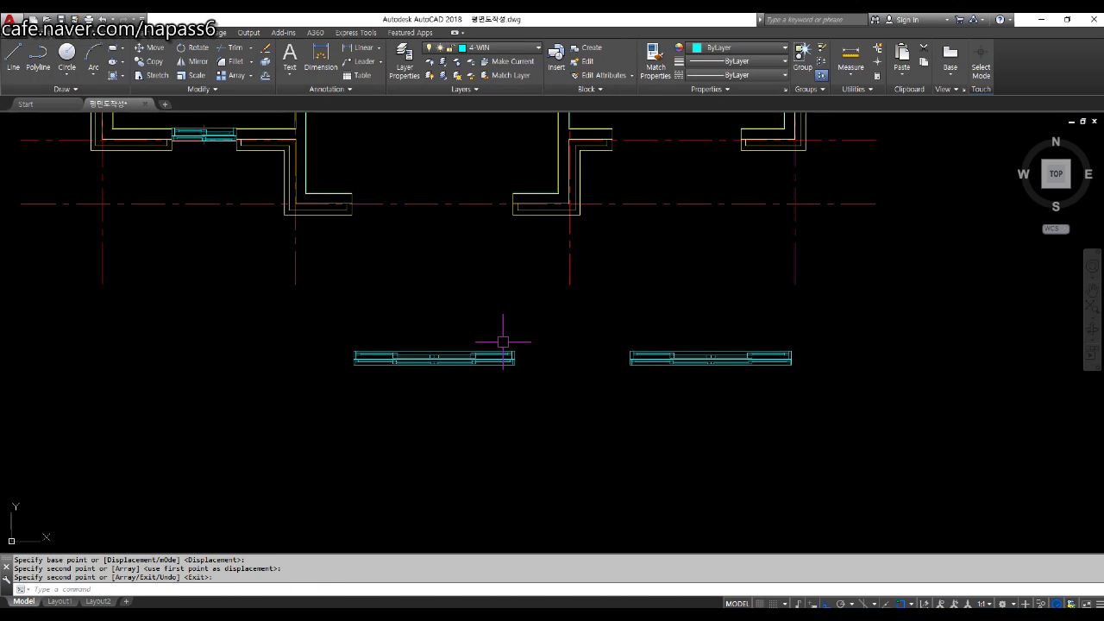
Step: Move the original four-sash window by its upper-left corner to the inner corner of the living room opening's left wall end
text(m)
key(Escape)
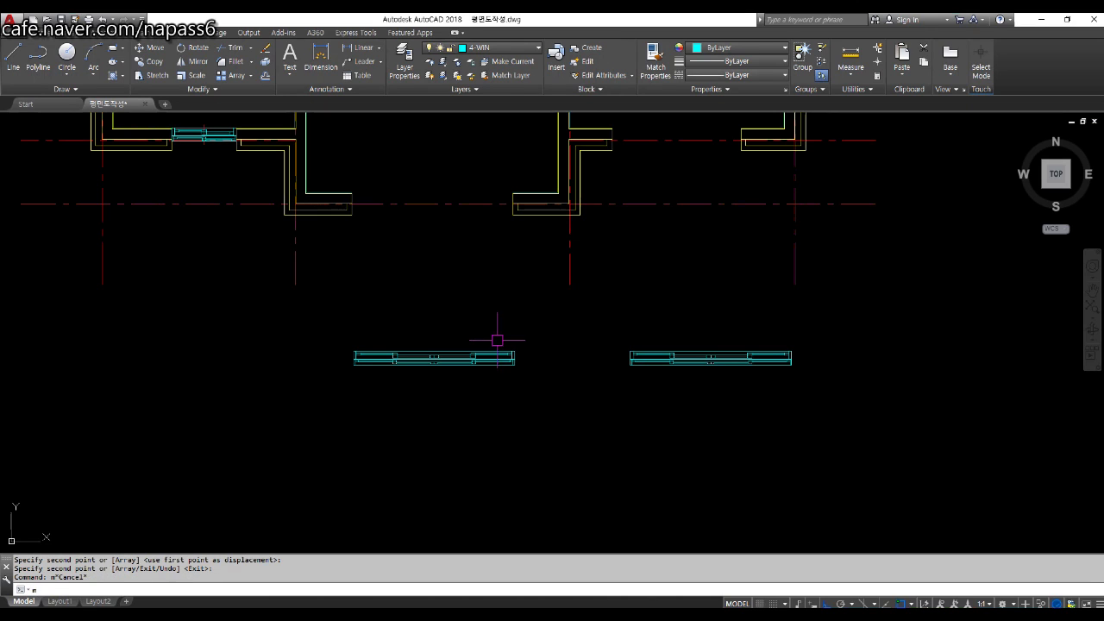
text(m)
key(space)
scroll(368, 349, up, 2)
click(304, 316)
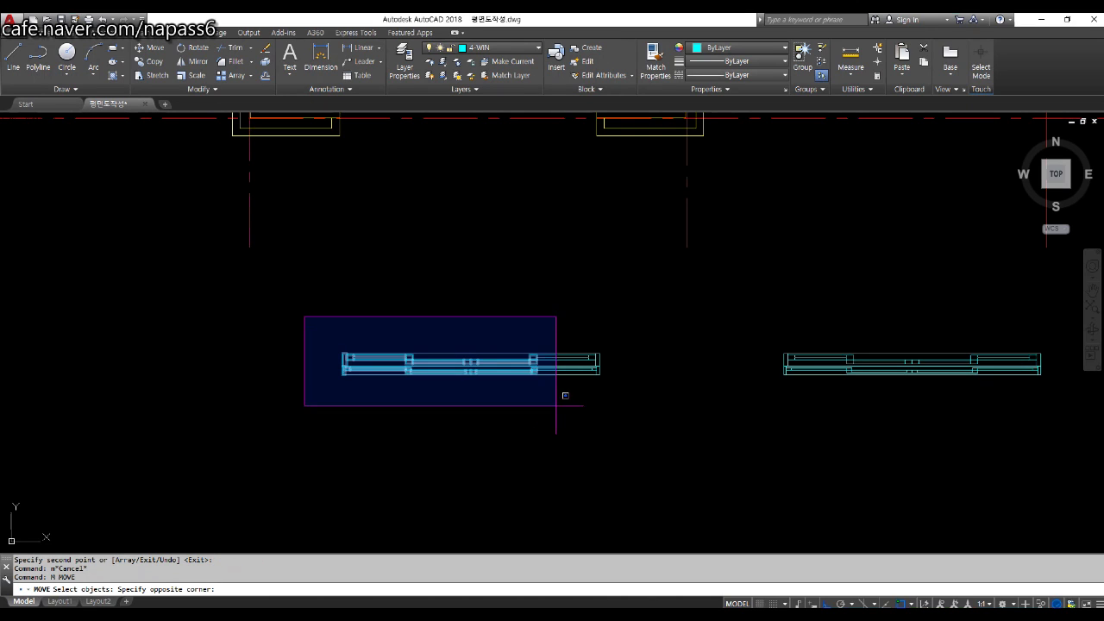
click(640, 433)
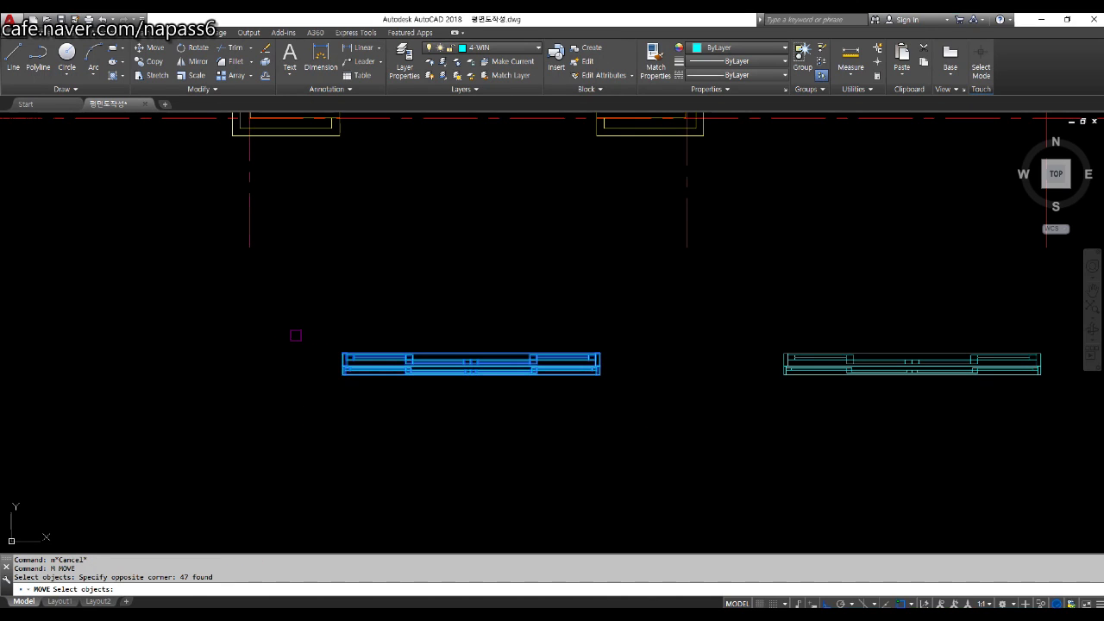
key(space)
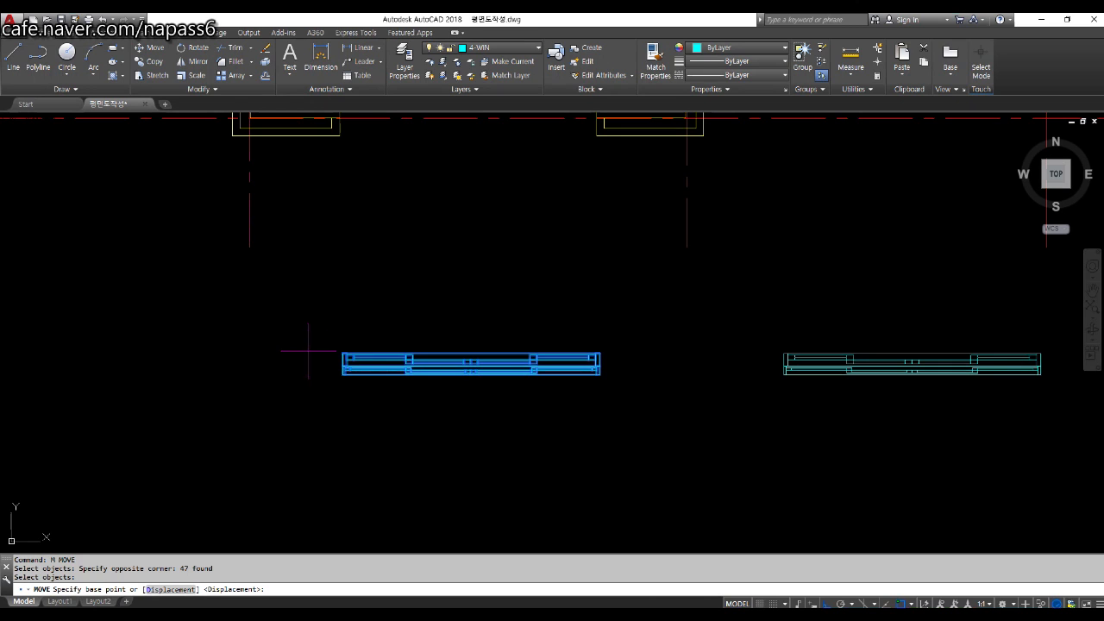
scroll(311, 349, up, 5)
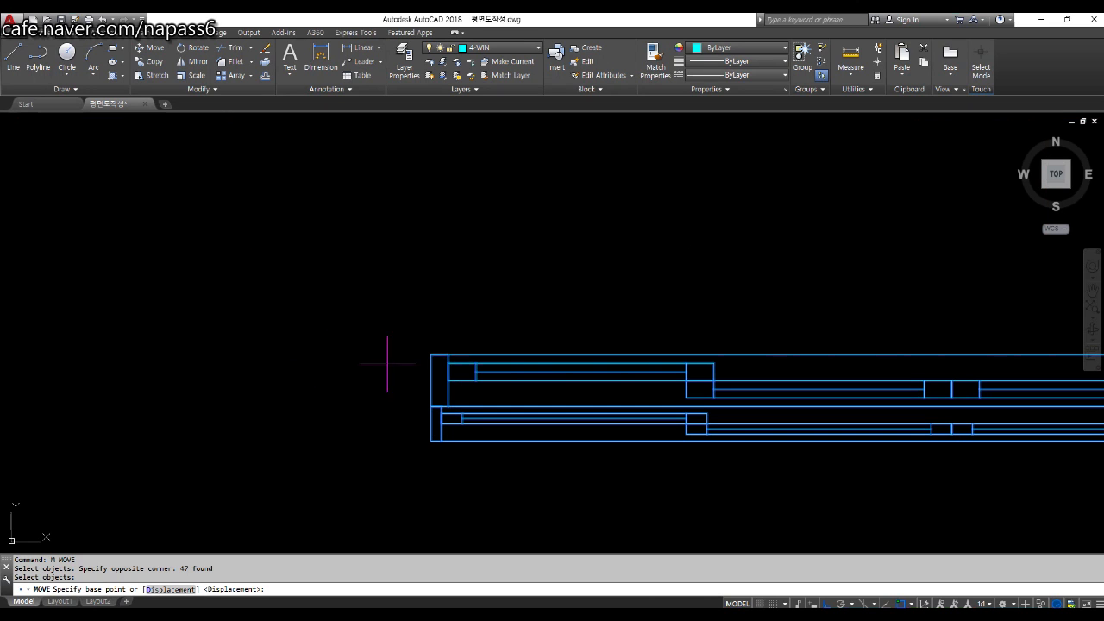
click(432, 353)
scroll(445, 383, down, 3)
scroll(459, 135, up, 3)
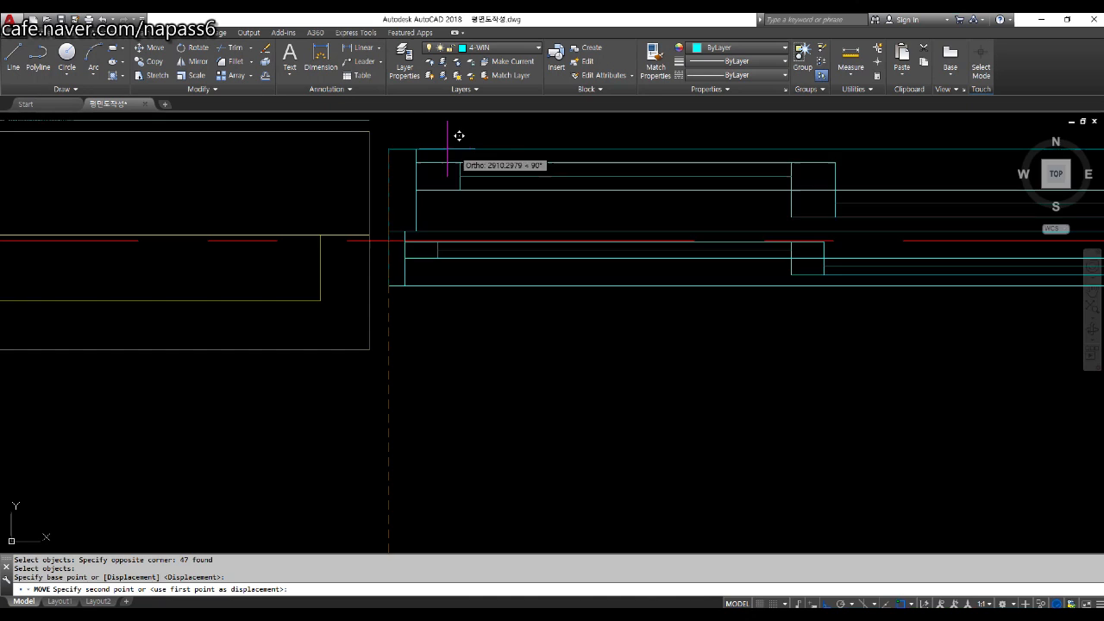
click(369, 120)
Step: Measure the width of the empty exterior wall opening to the right of the living room
scroll(252, 281, down, 4)
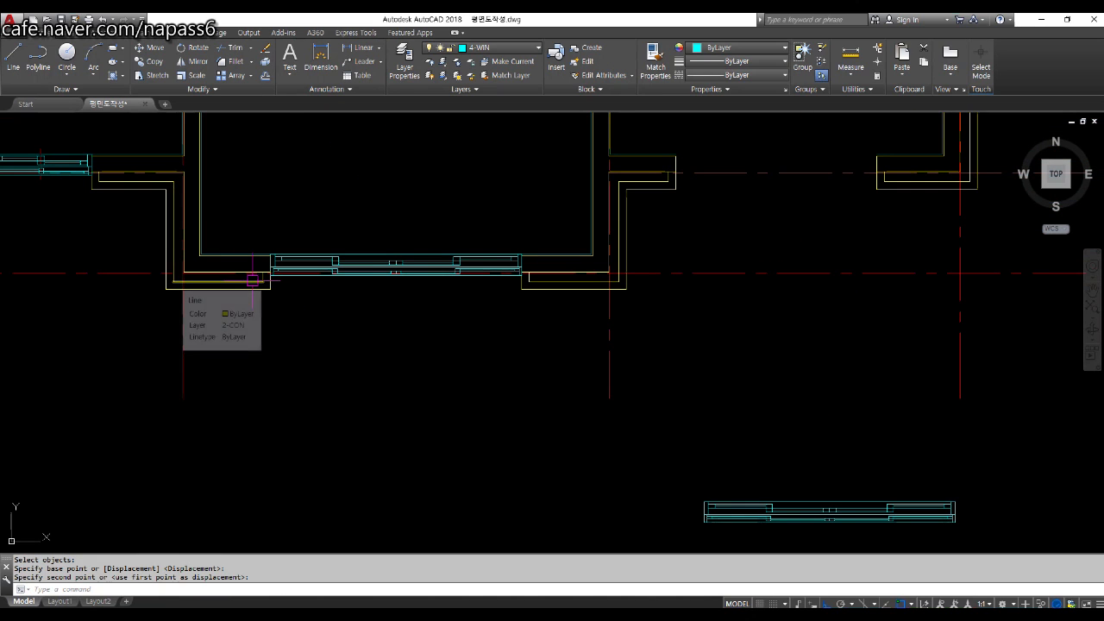
scroll(253, 280, down, 2)
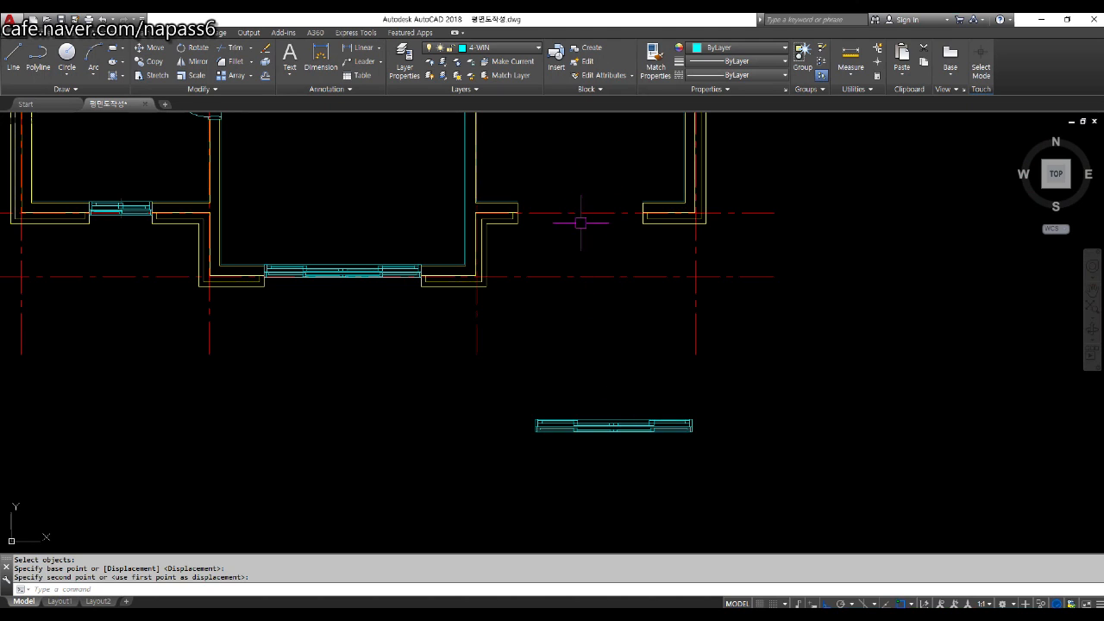
middle_drag(578, 216, 510, 283)
text(i)
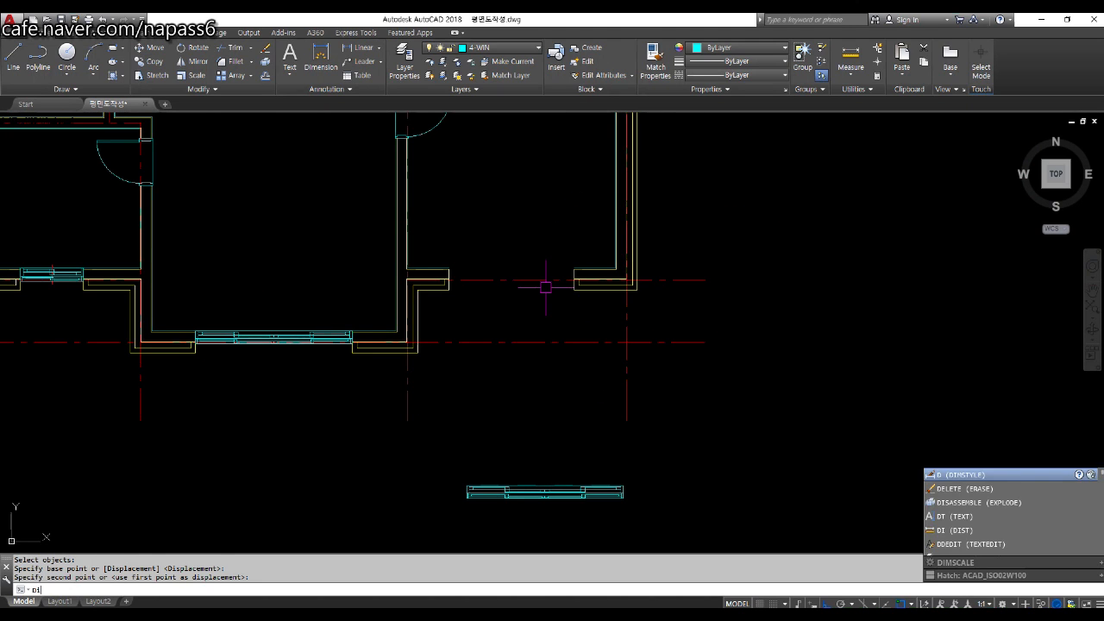
key(Return)
scroll(460, 289, up, 4)
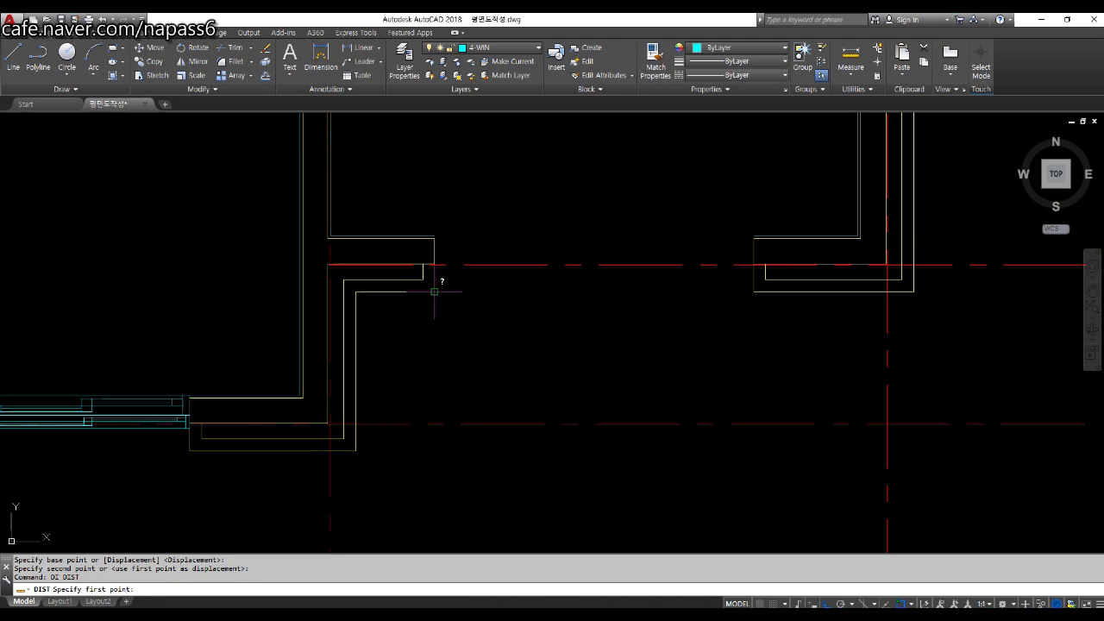
click(435, 291)
click(753, 291)
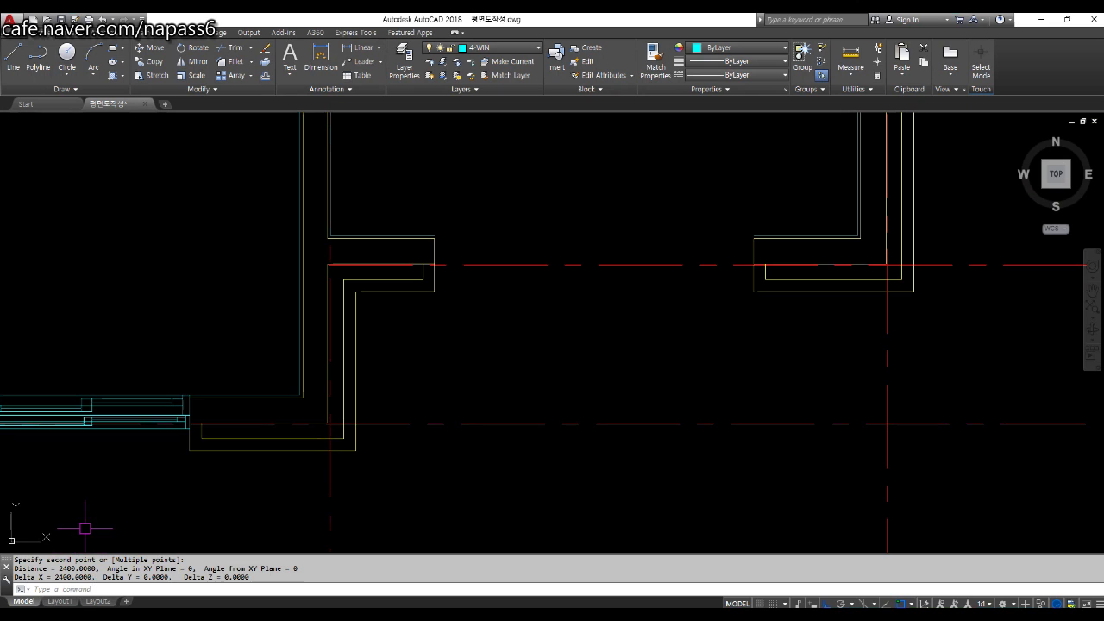
Step: Stretch the right end of the copied four-sash window 300 mm inward, including its frame and outer sash ends in both layers
scroll(302, 402, down, 2)
middle_drag(431, 507, 397, 352)
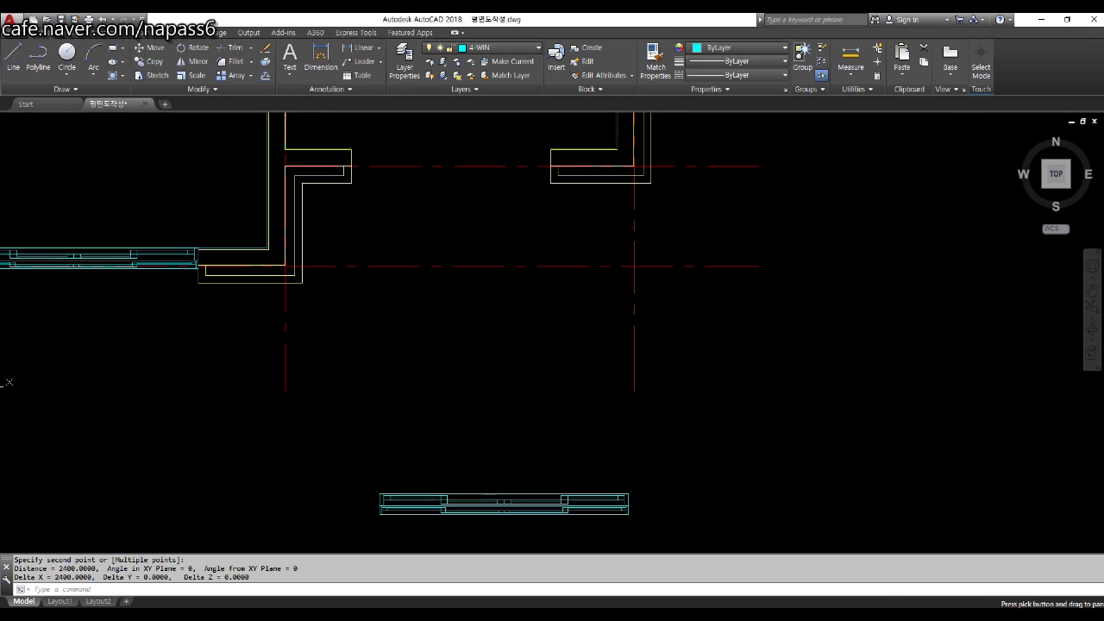
middle_drag(488, 459, 446, 377)
scroll(333, 461, up, 5)
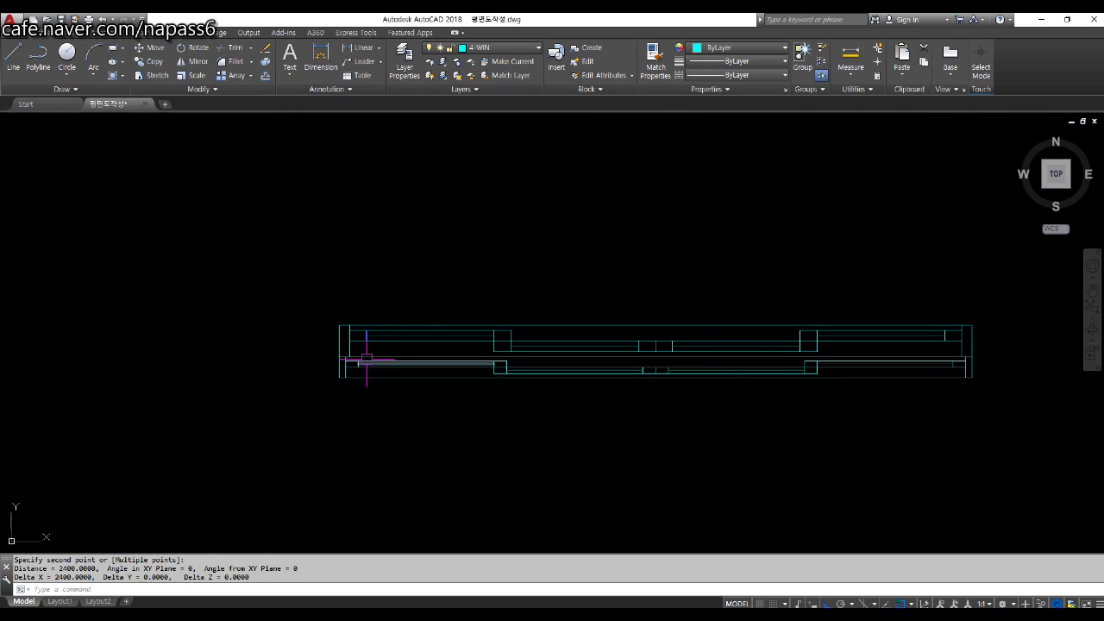
middle_drag(1065, 336, 961, 342)
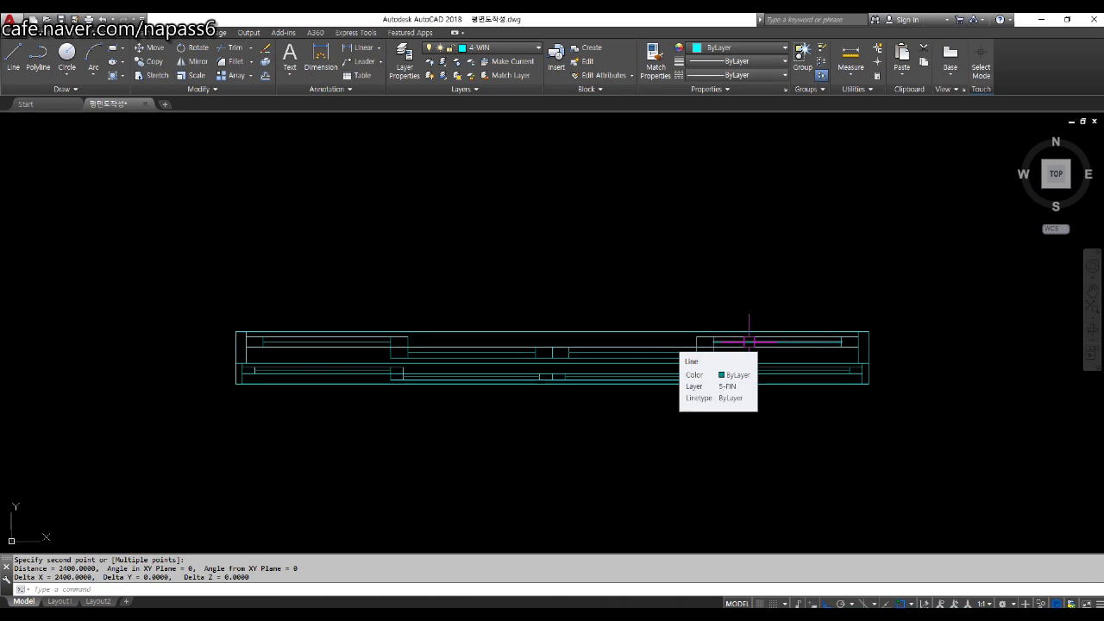
text(s)
key(Return)
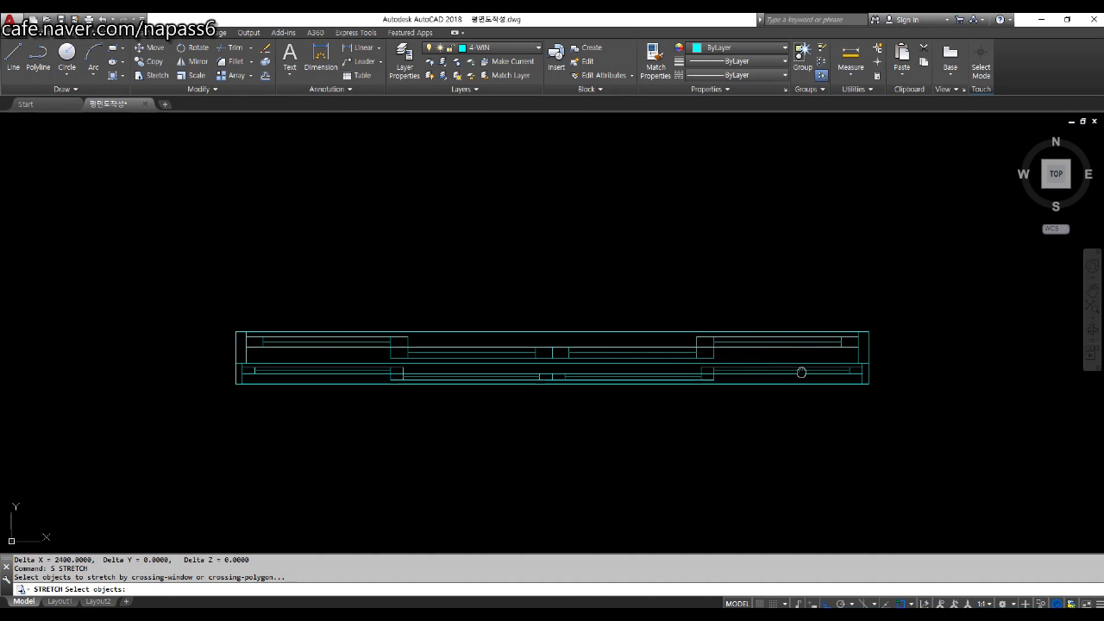
middle_drag(802, 371, 785, 323)
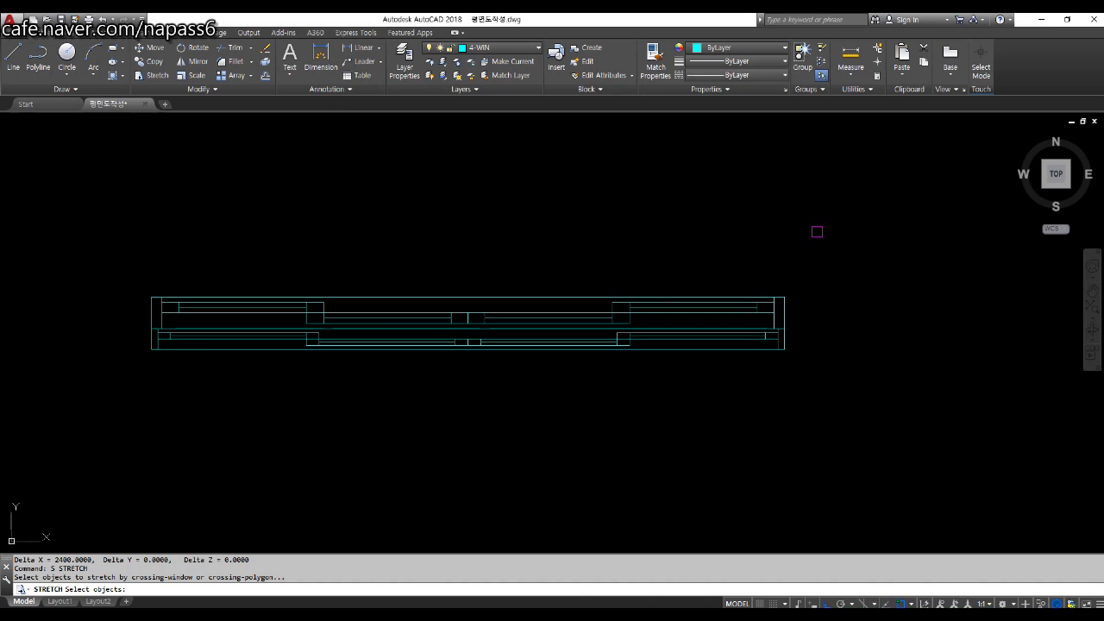
click(823, 223)
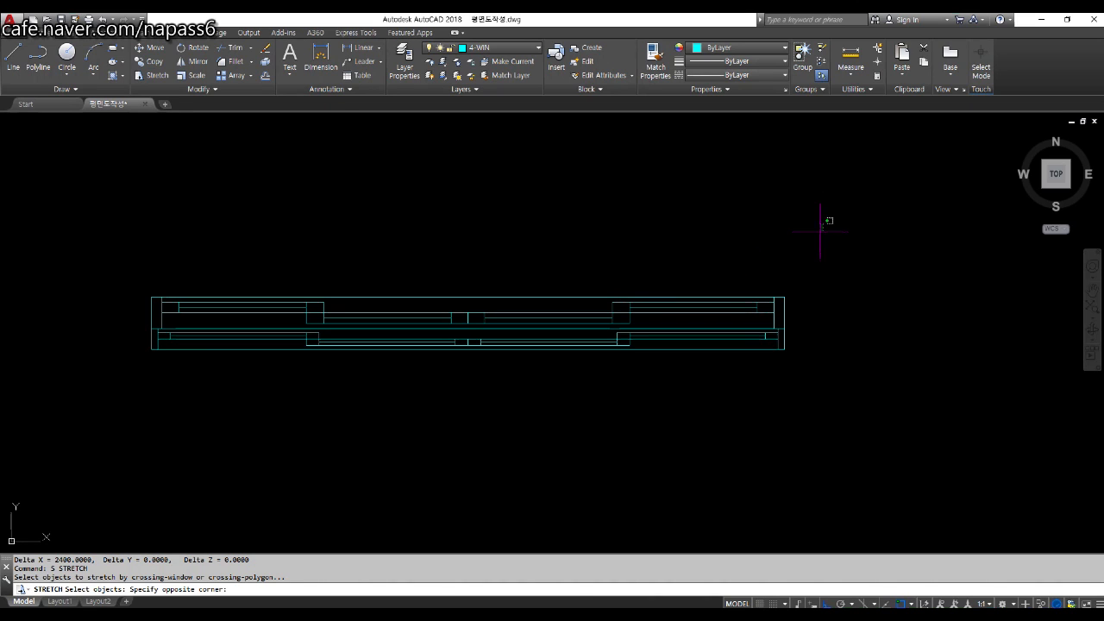
click(711, 438)
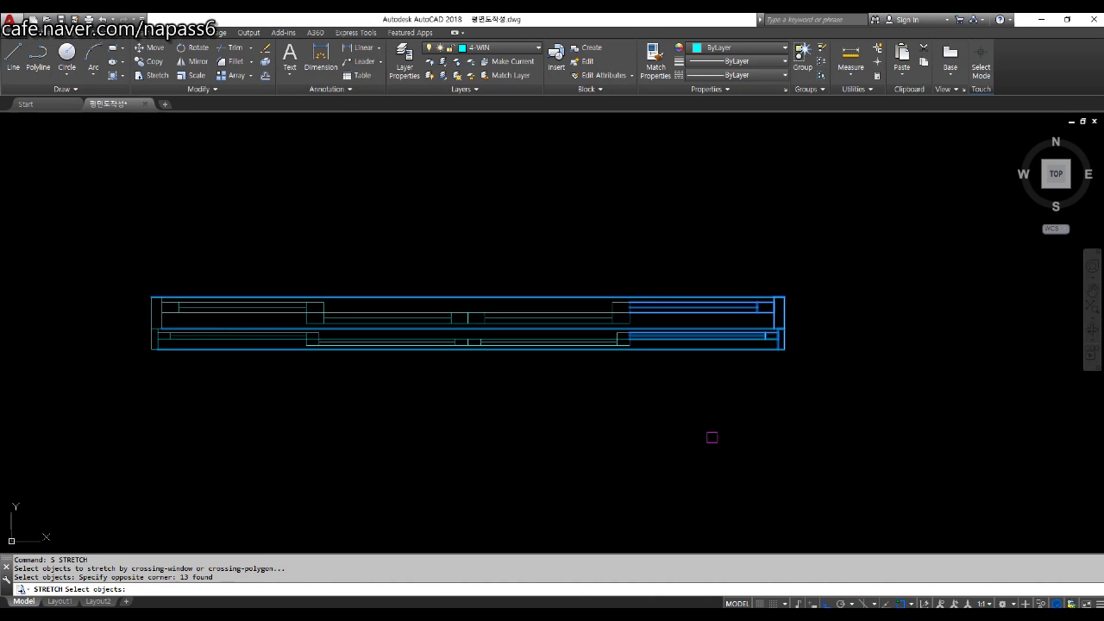
key(Return)
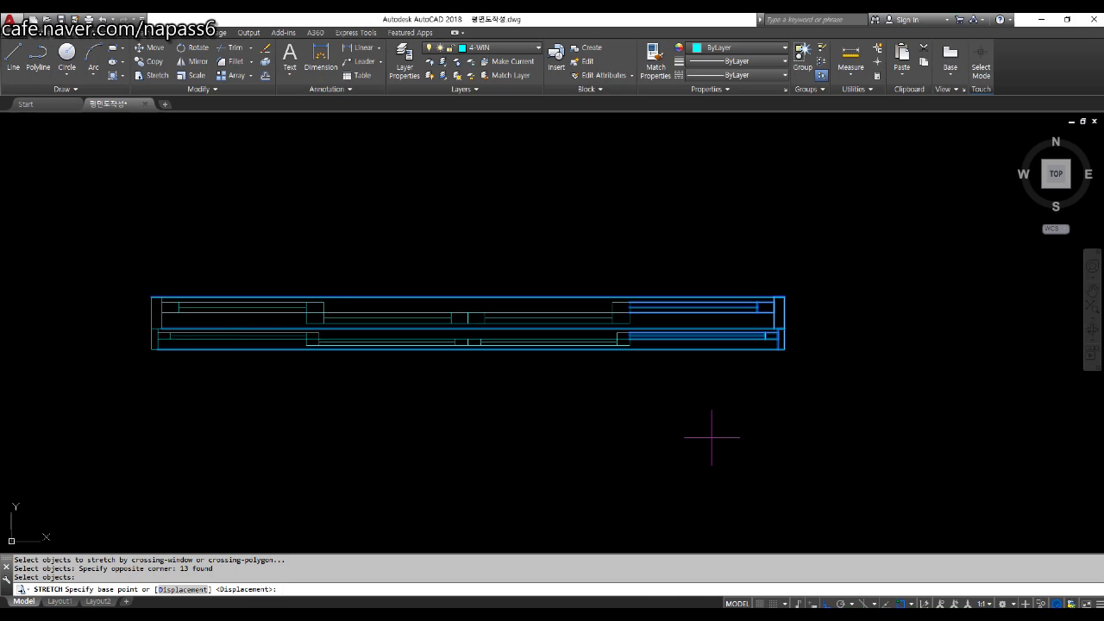
click(775, 410)
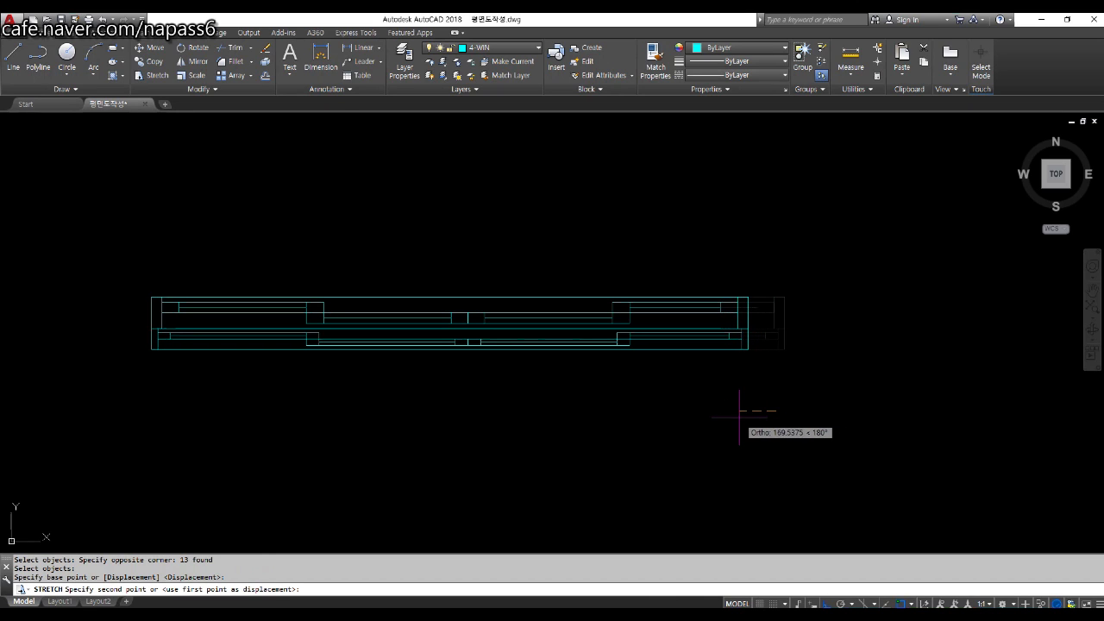
text(300)
key(Return)
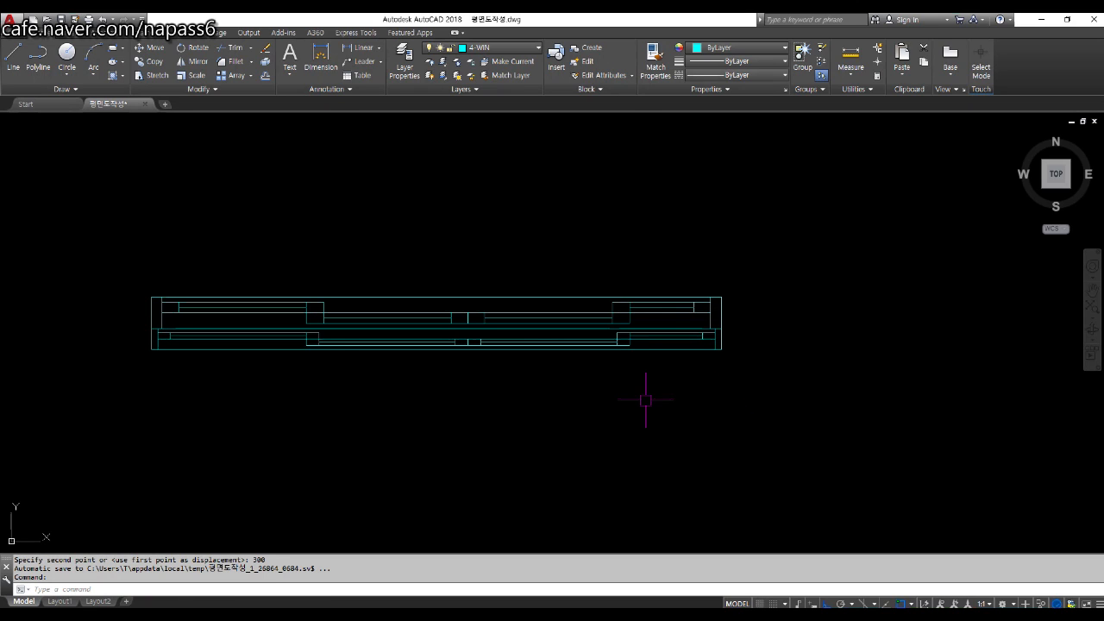
Step: Stretch the left end of the copied four-sash window 300 mm inward, including its frame and outer sash ends in both layers
middle_drag(273, 353, 351, 372)
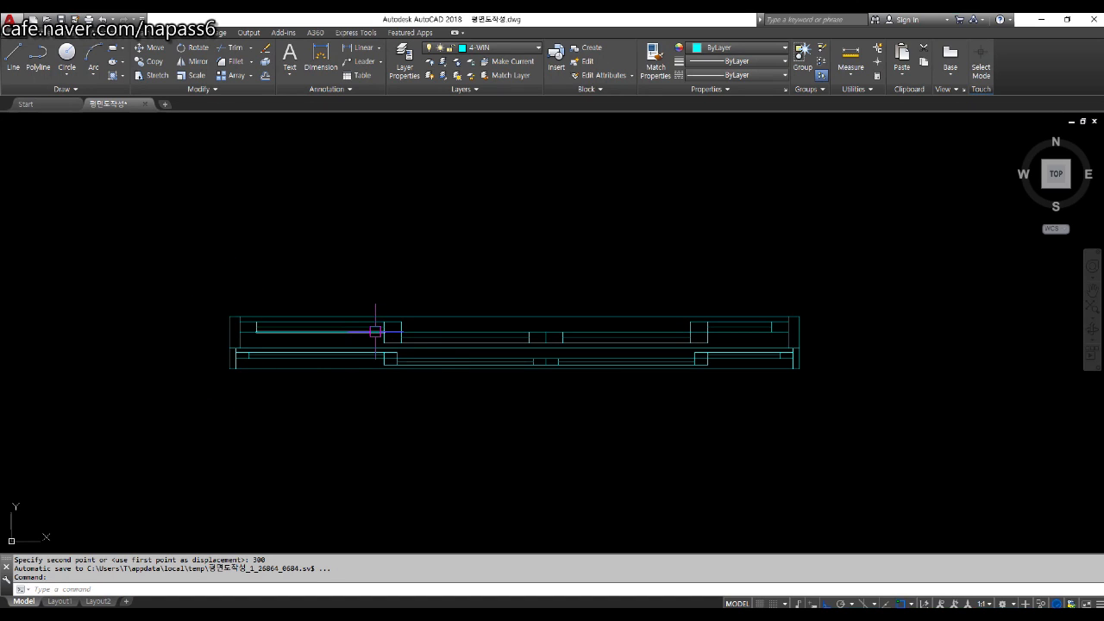
text(s)
key(Return)
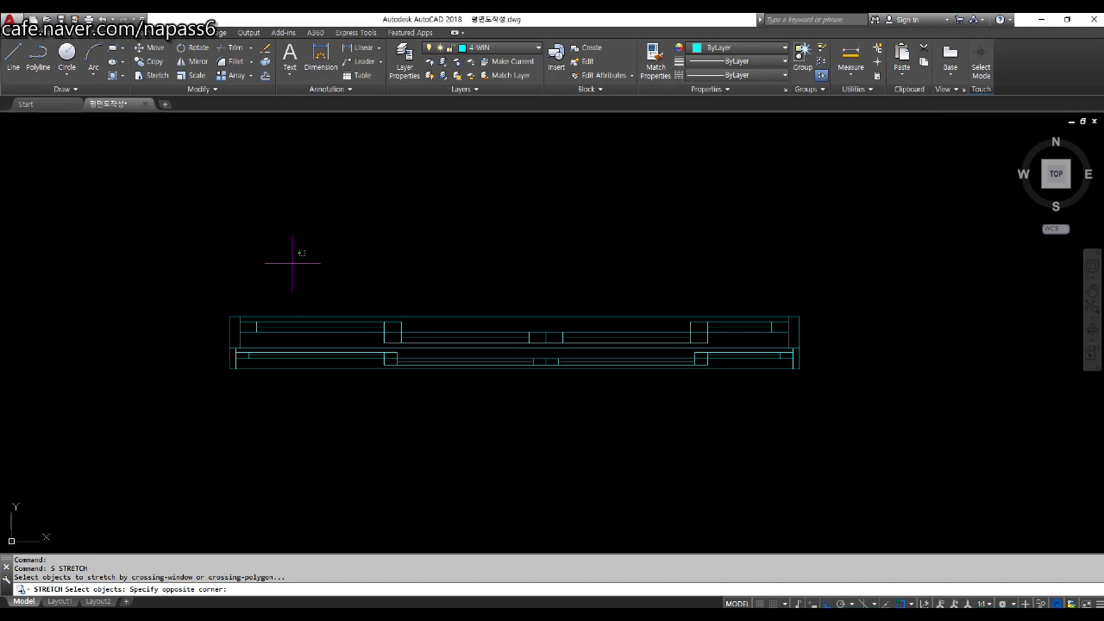
click(293, 263)
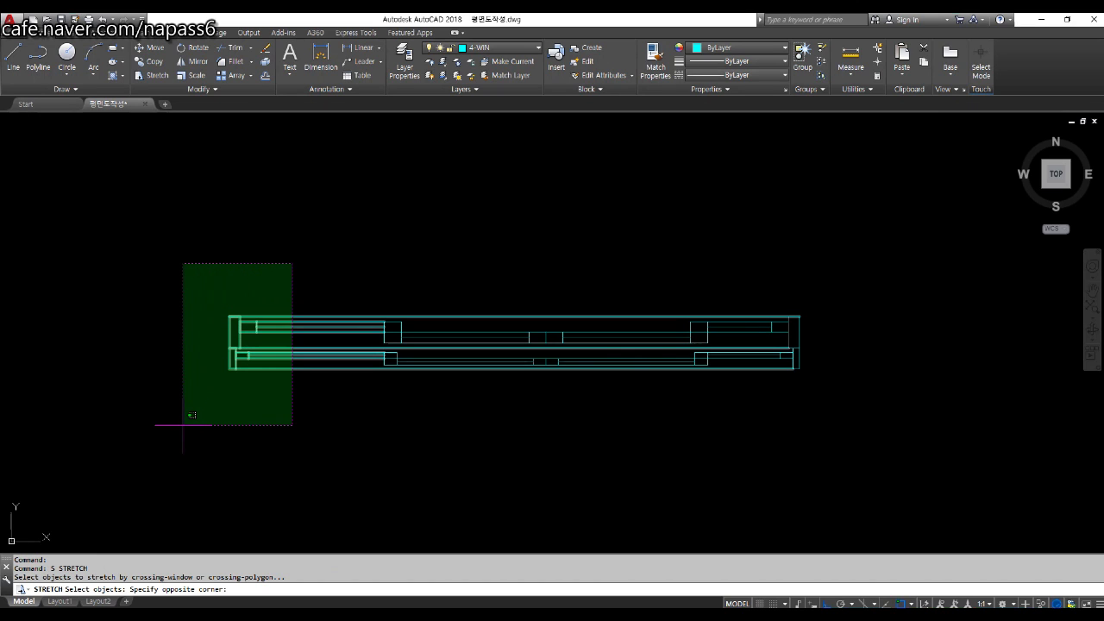
click(182, 425)
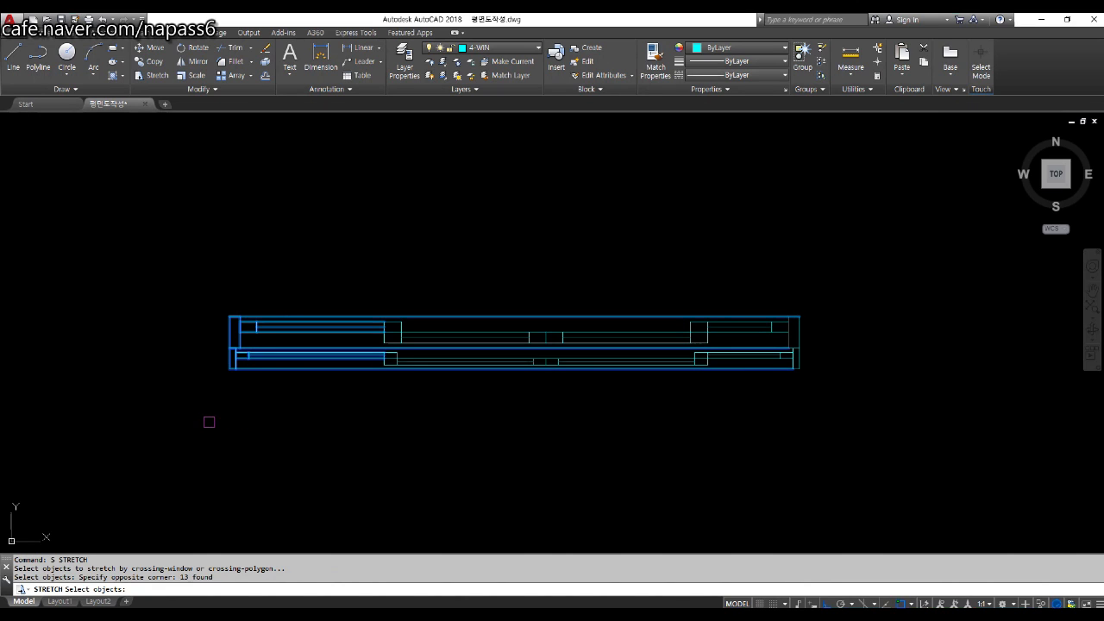
key(Return)
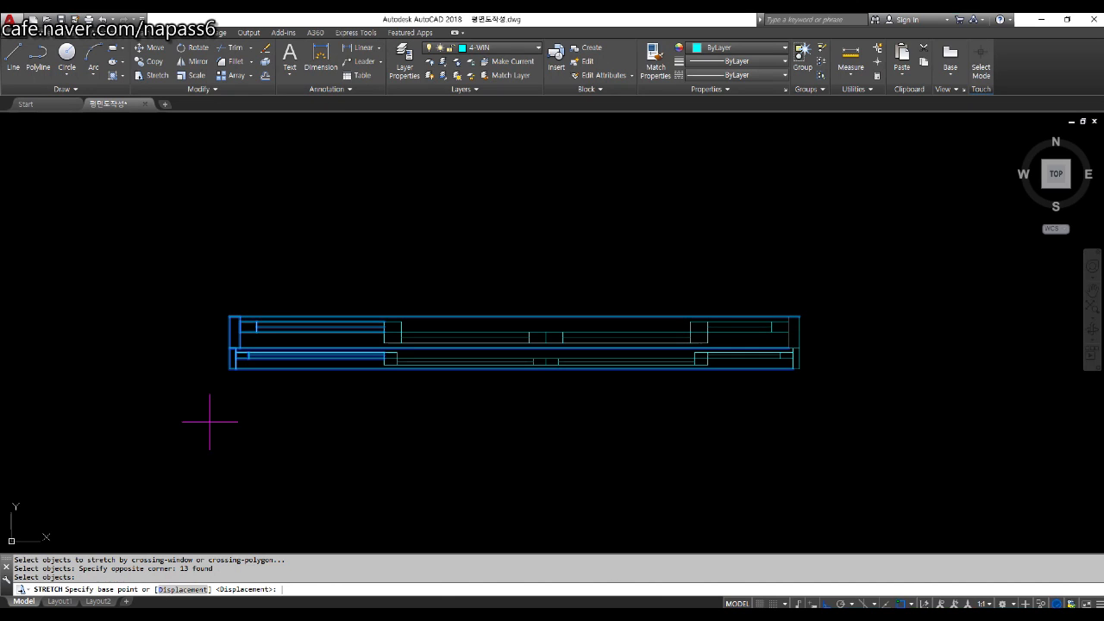
click(247, 425)
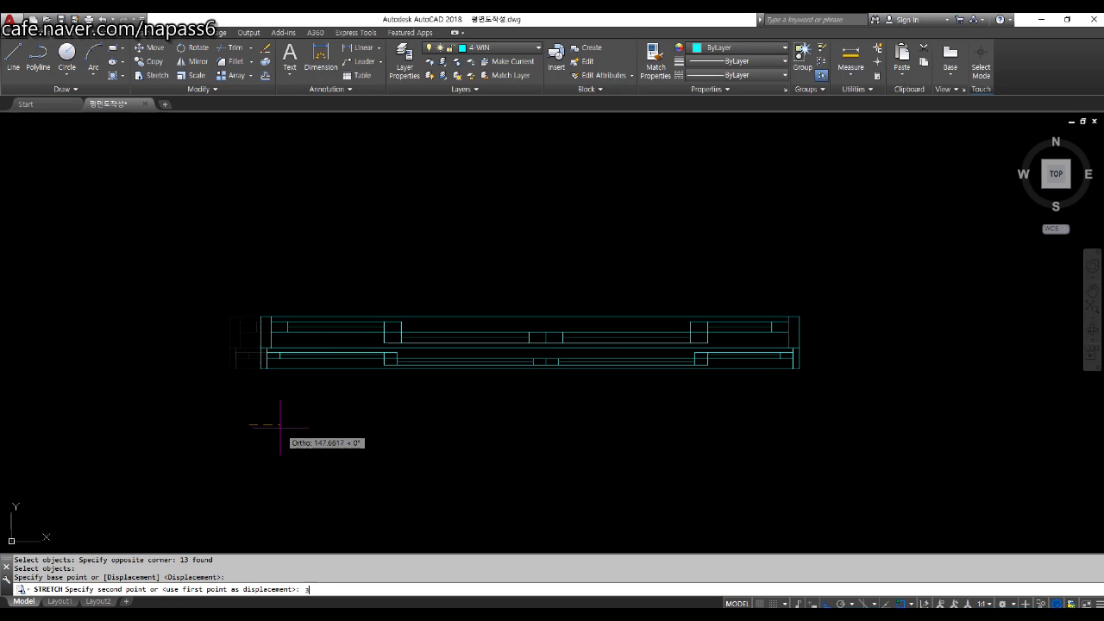
text(300)
key(Return)
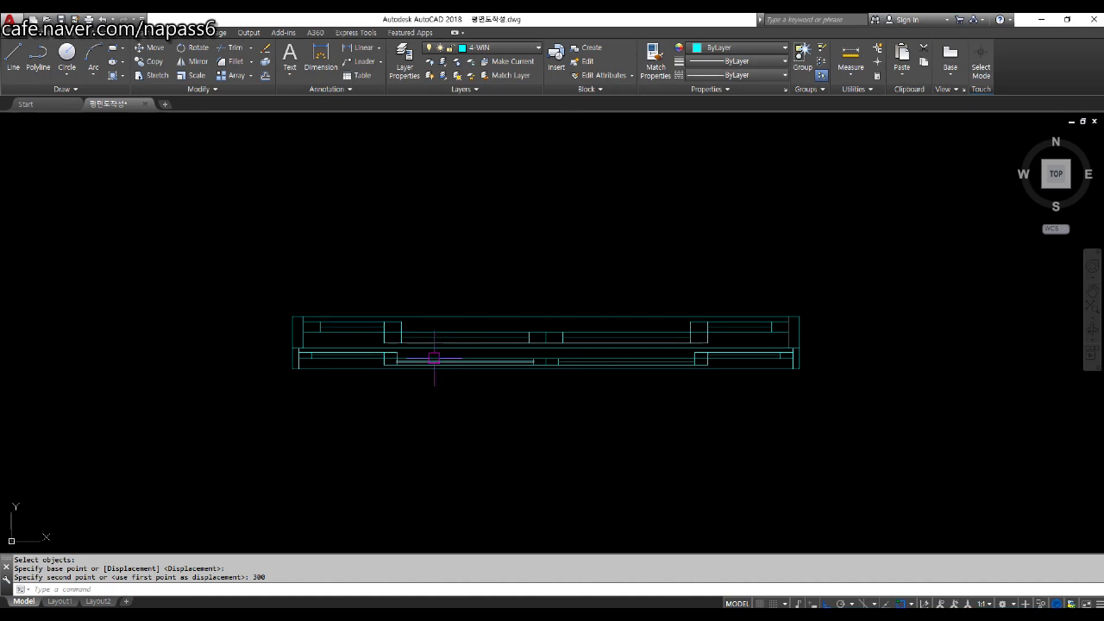
Step: Stretch the overlapping sash stiles in the window's left half 150 mm toward the center in both layers
scroll(426, 357, up, 2)
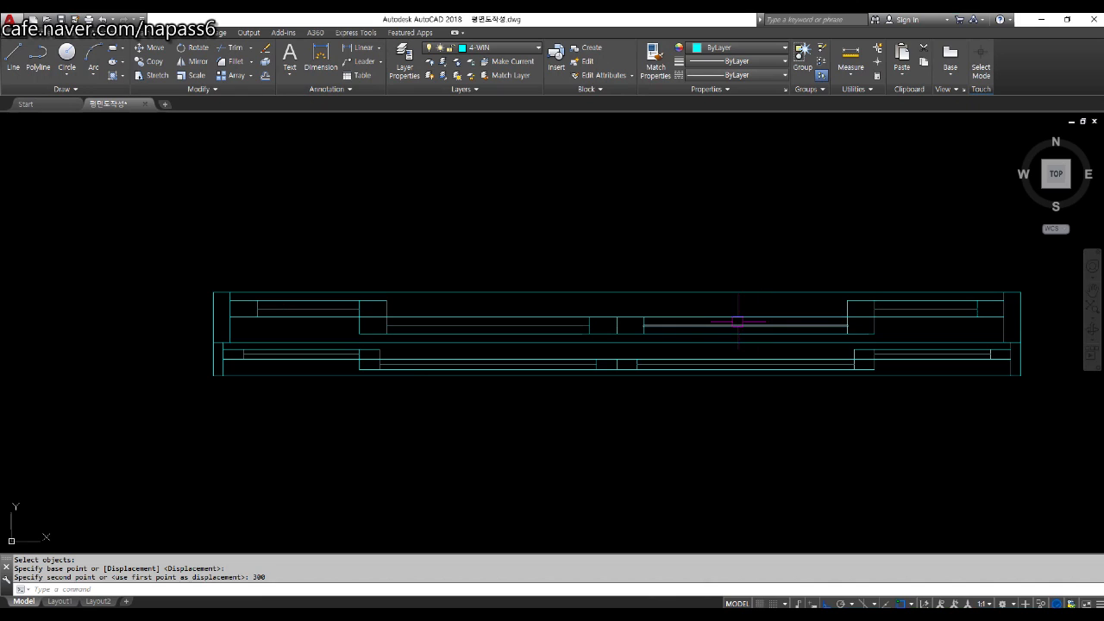
key(Return)
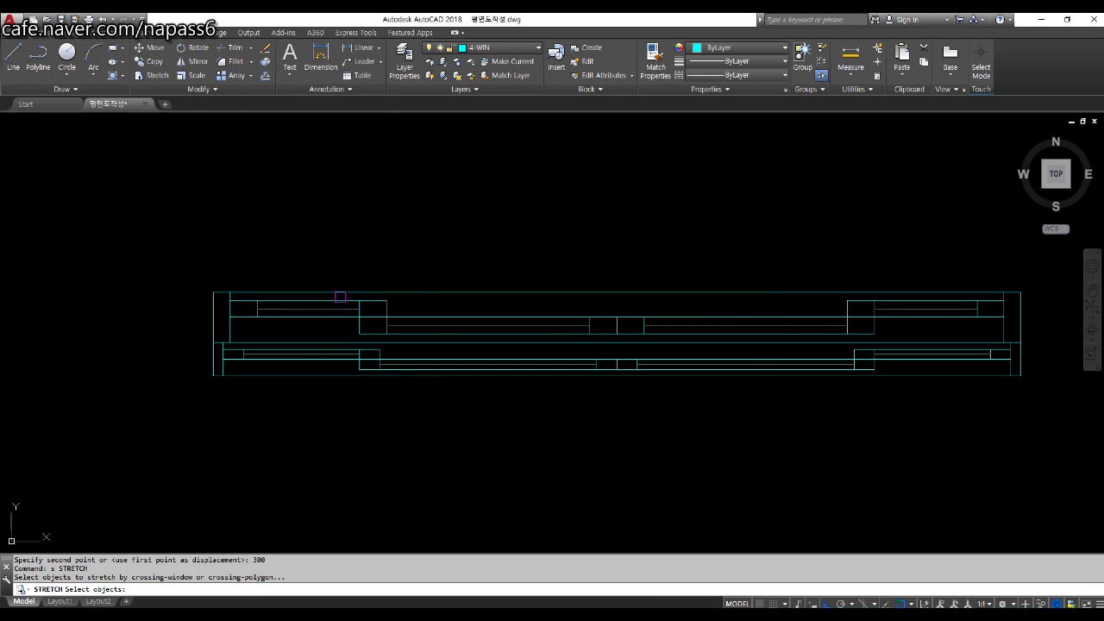
click(456, 227)
click(289, 454)
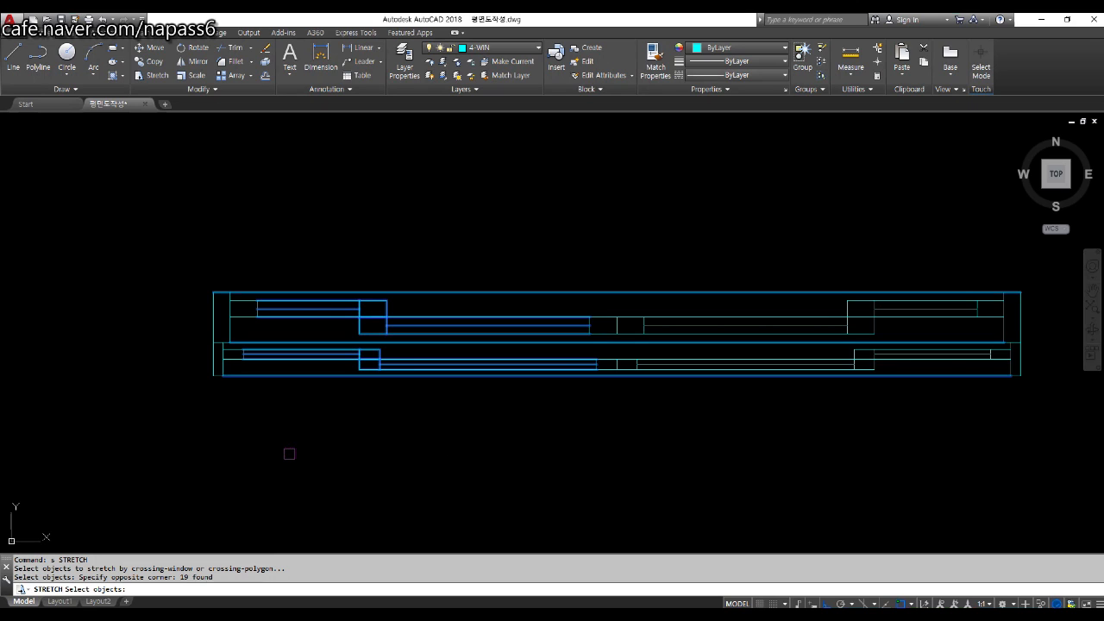
key(Return)
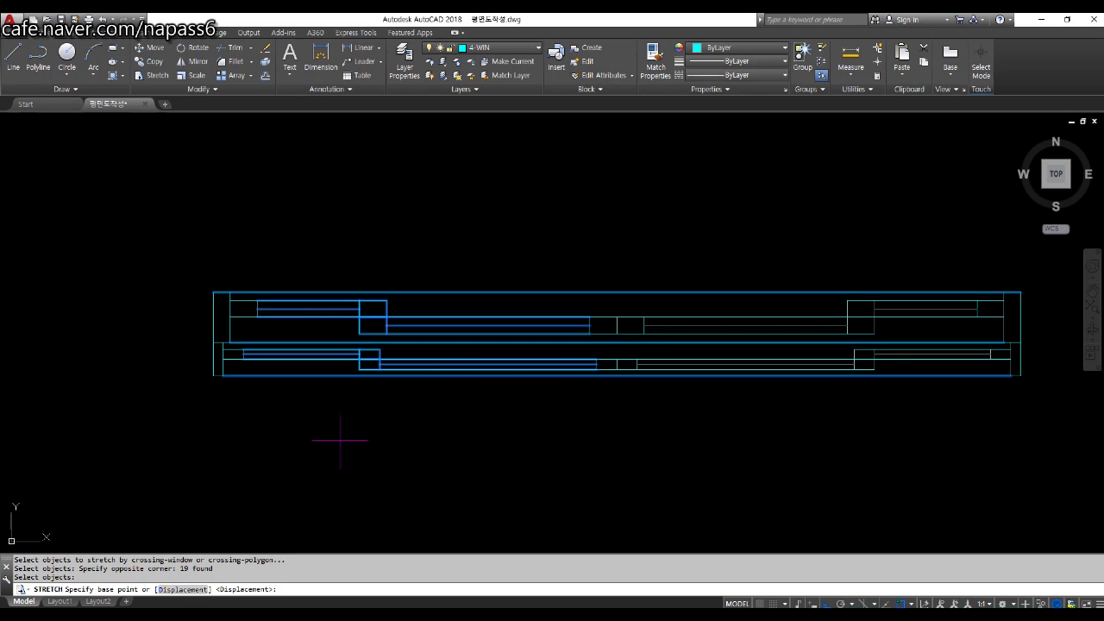
click(330, 449)
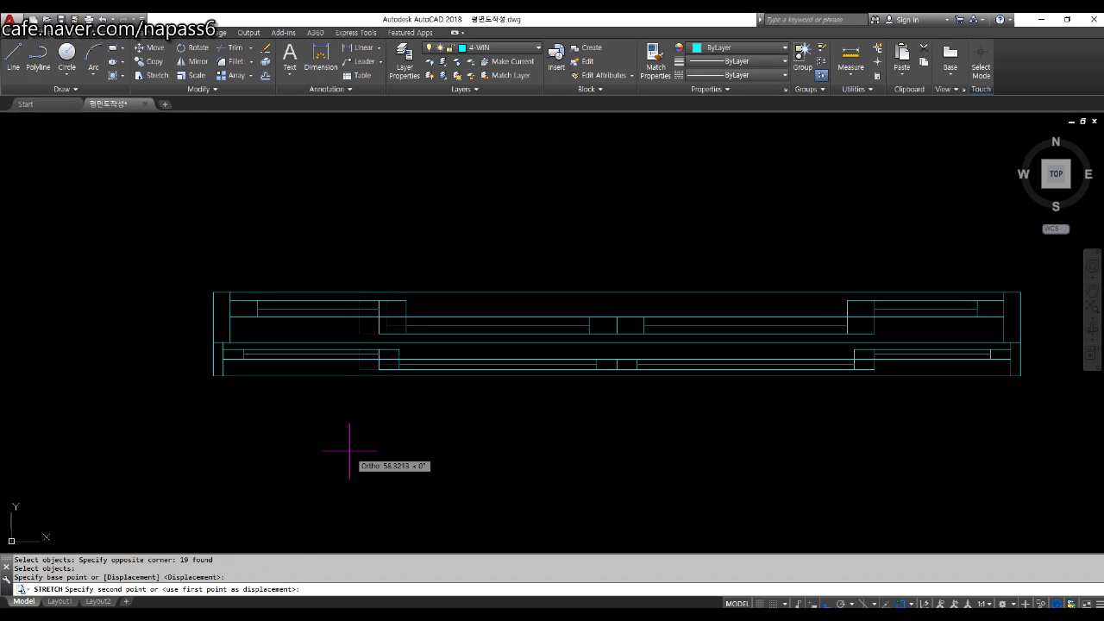
key(Return)
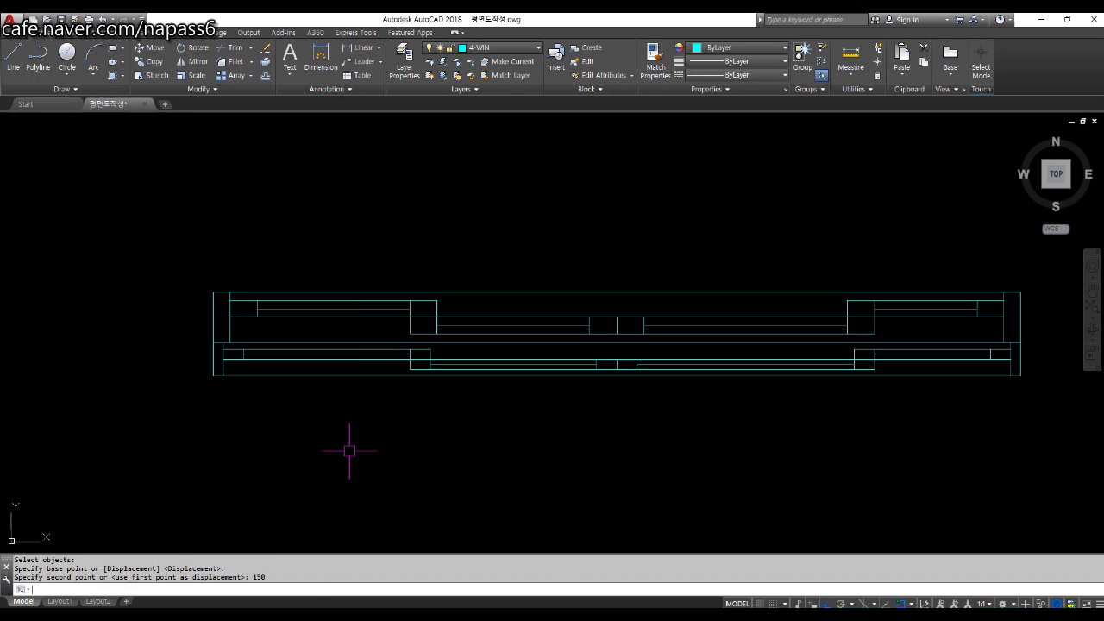
Step: Stretch the overlapping sash stiles in the window's right half 150 mm toward the center in both layers
middle_drag(678, 412, 545, 411)
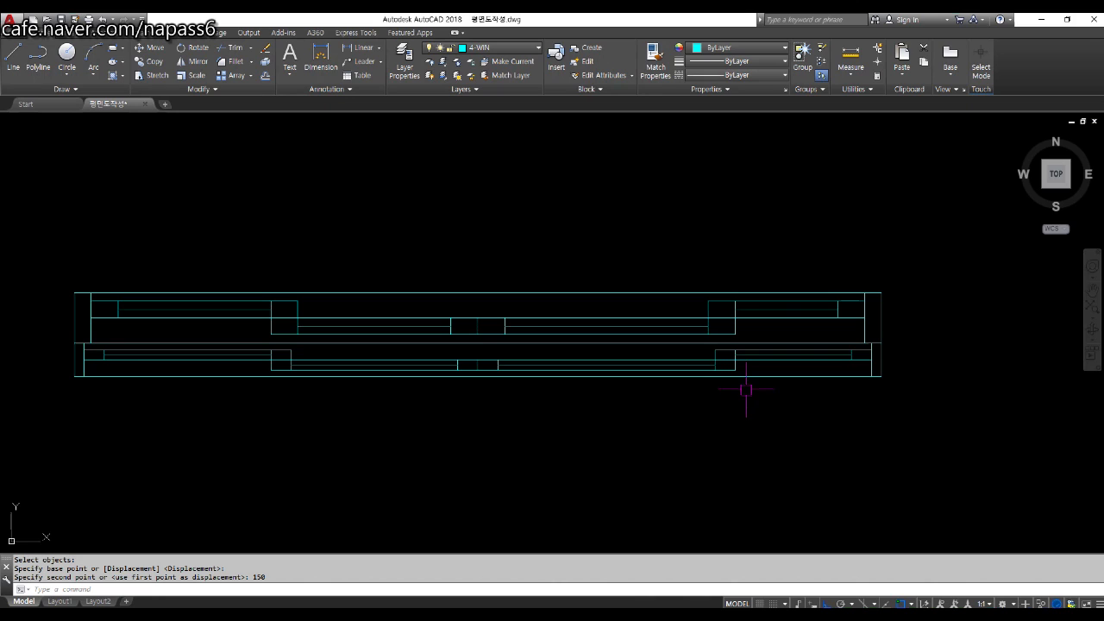
text(s)
key(space)
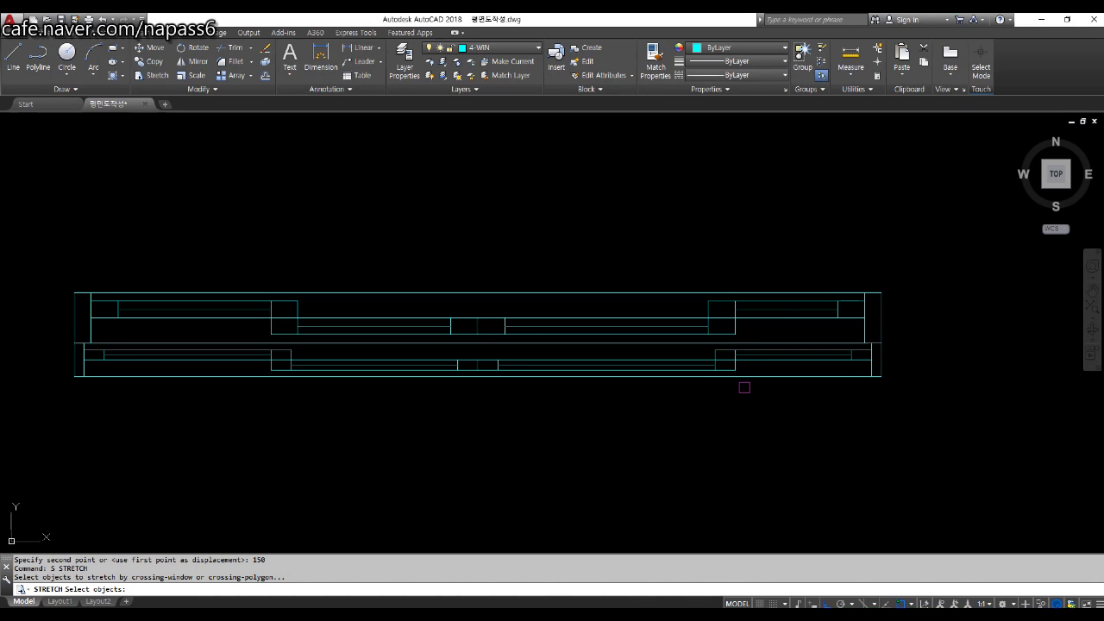
click(790, 219)
click(624, 470)
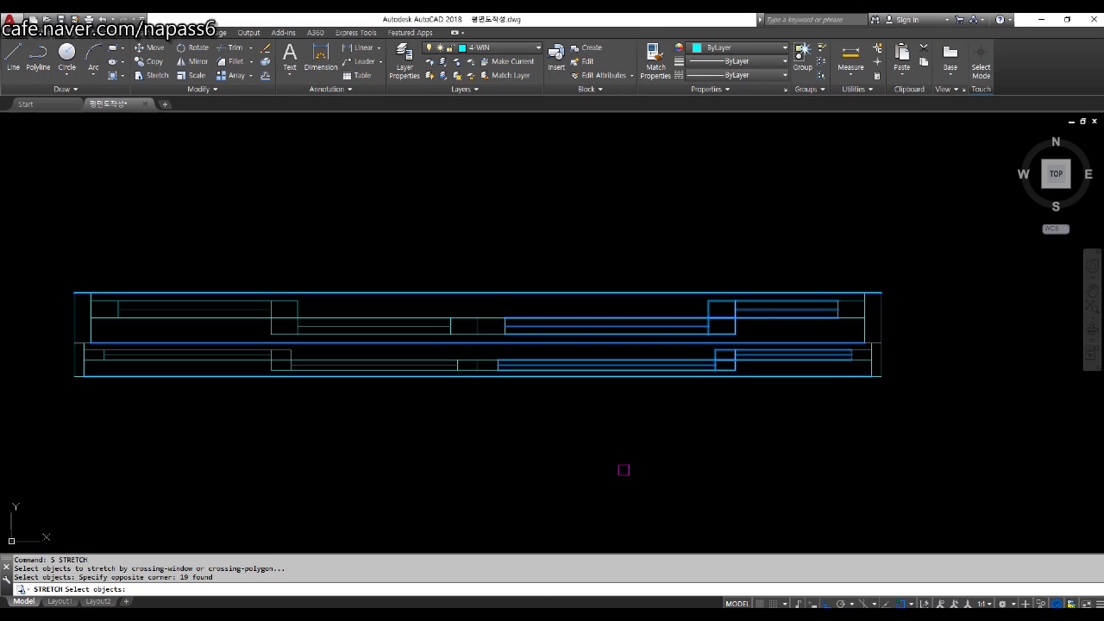
key(space)
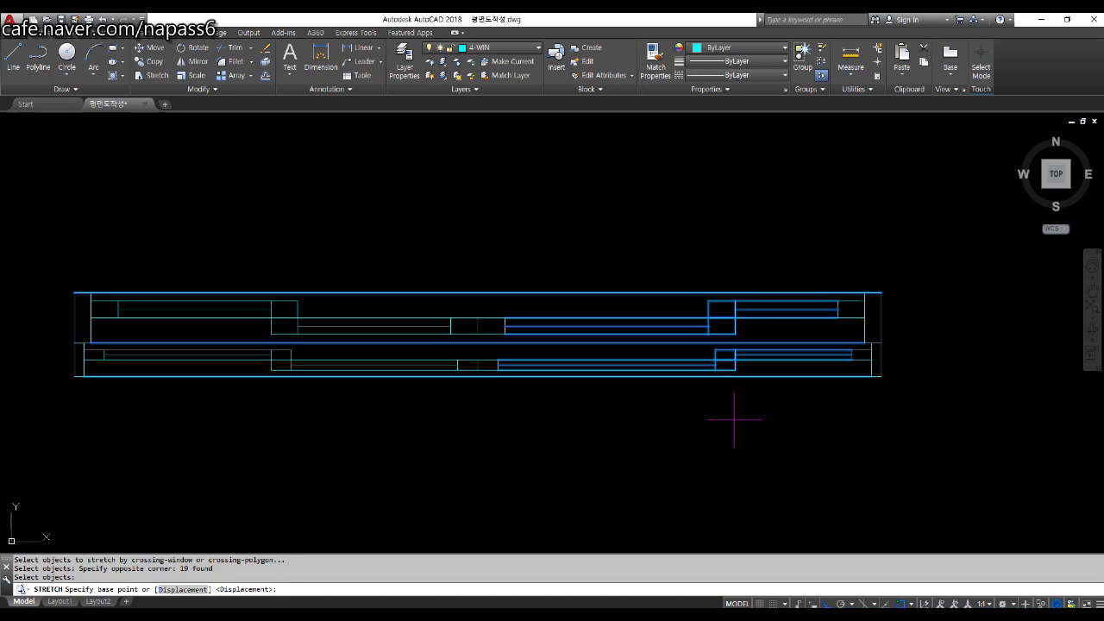
click(721, 455)
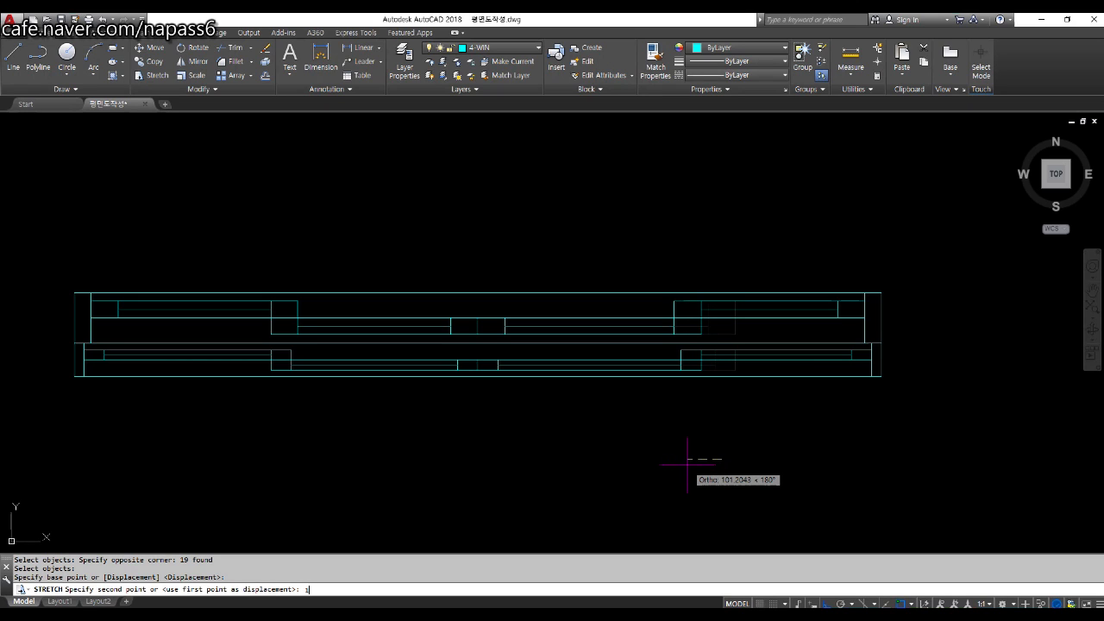
text(150)
key(Return)
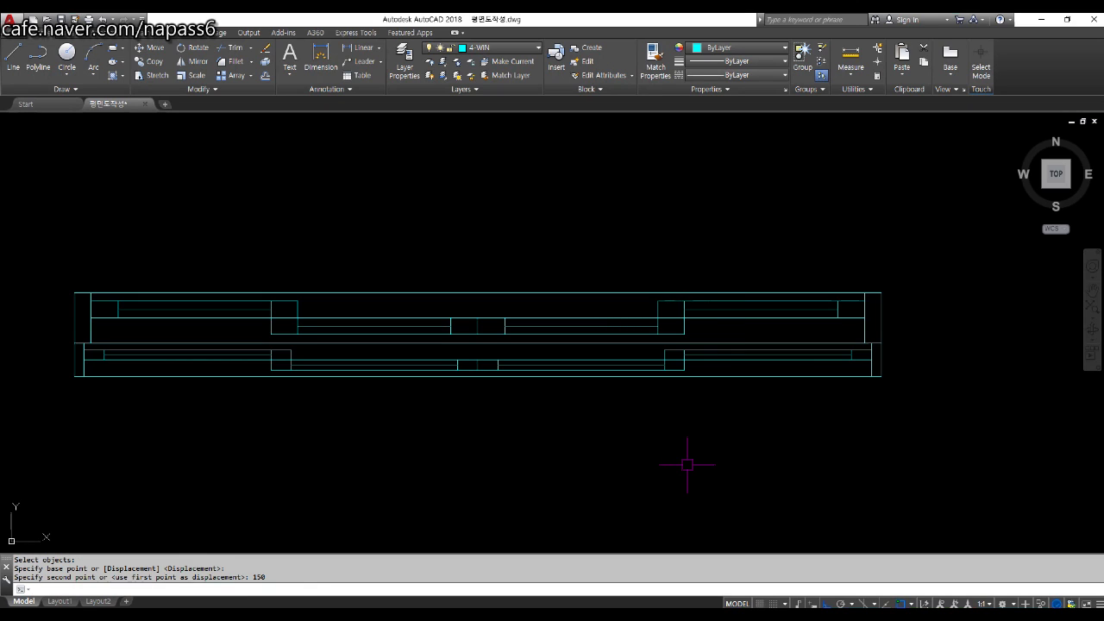
Step: Move the narrowed four-sash window by its upper right corner to the inner right corner of the lower-right room's exterior wall opening
scroll(654, 431, down, 2)
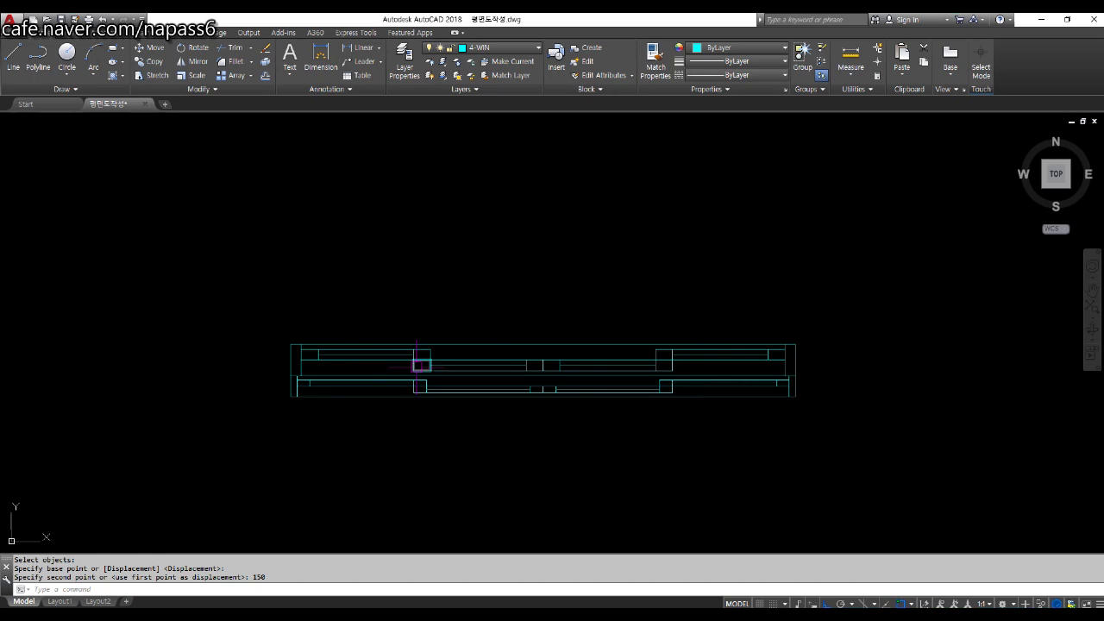
text(m)
key(Return)
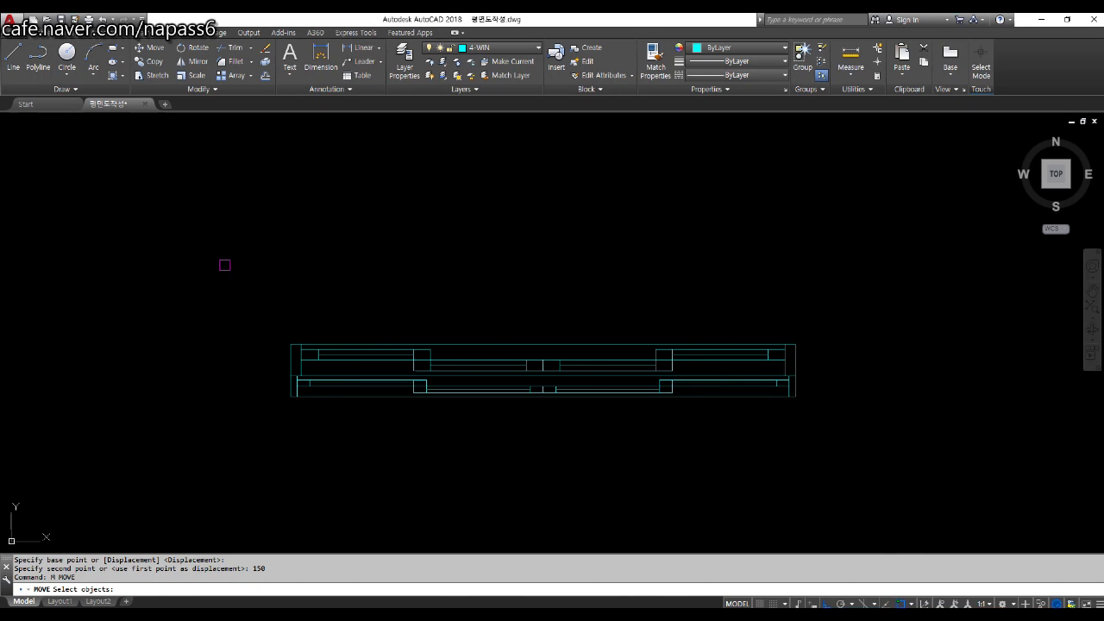
click(239, 276)
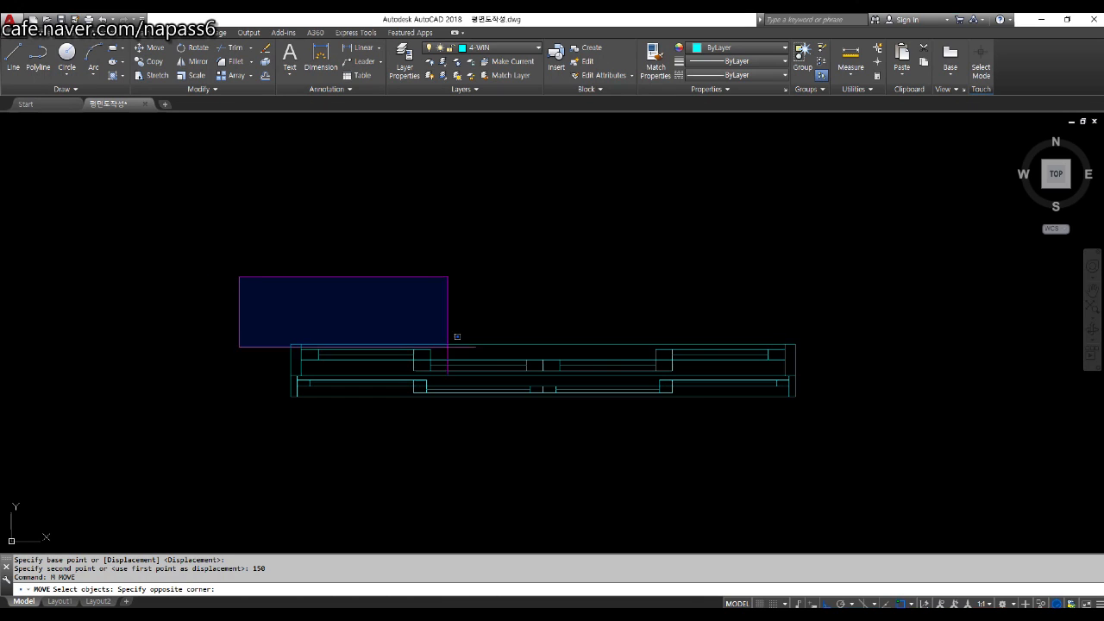
click(851, 434)
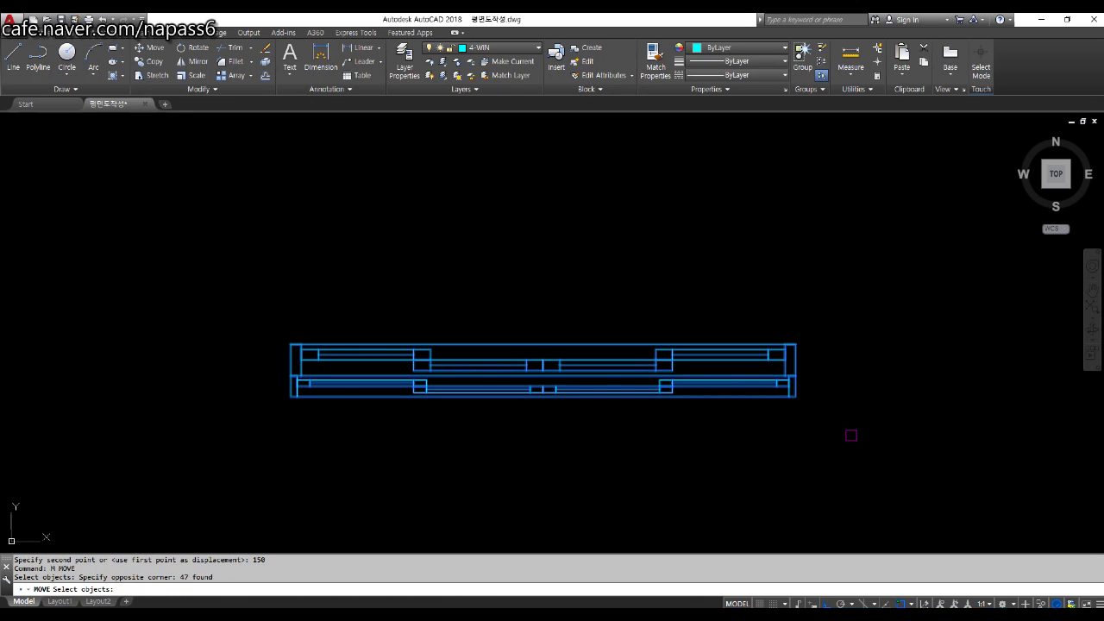
key(Return)
scroll(776, 379, up, 4)
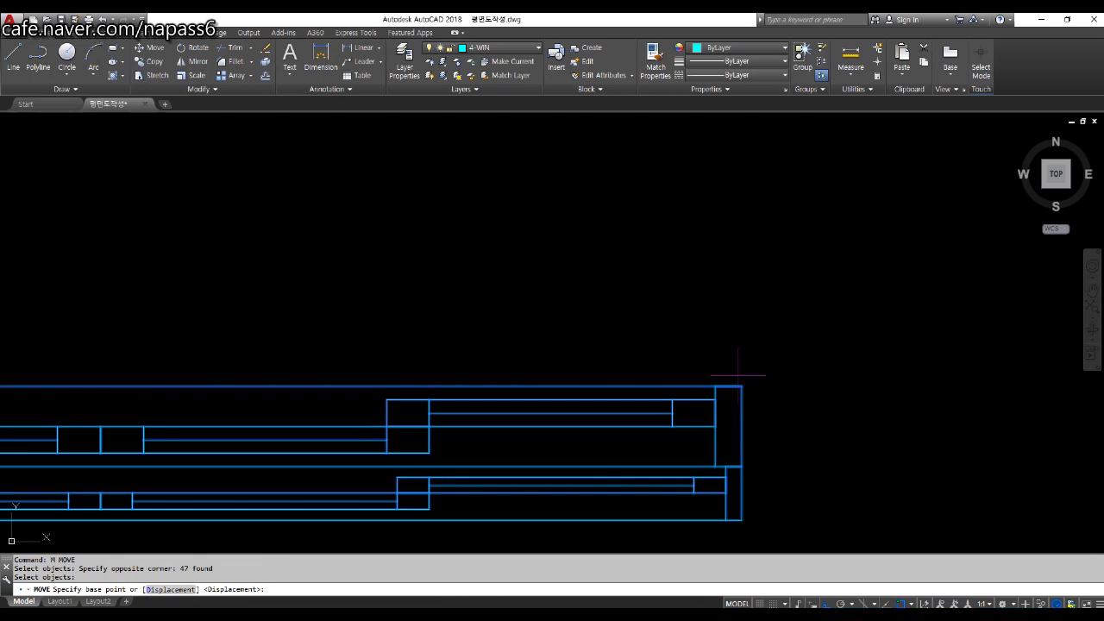
click(741, 386)
scroll(707, 414, down, 5)
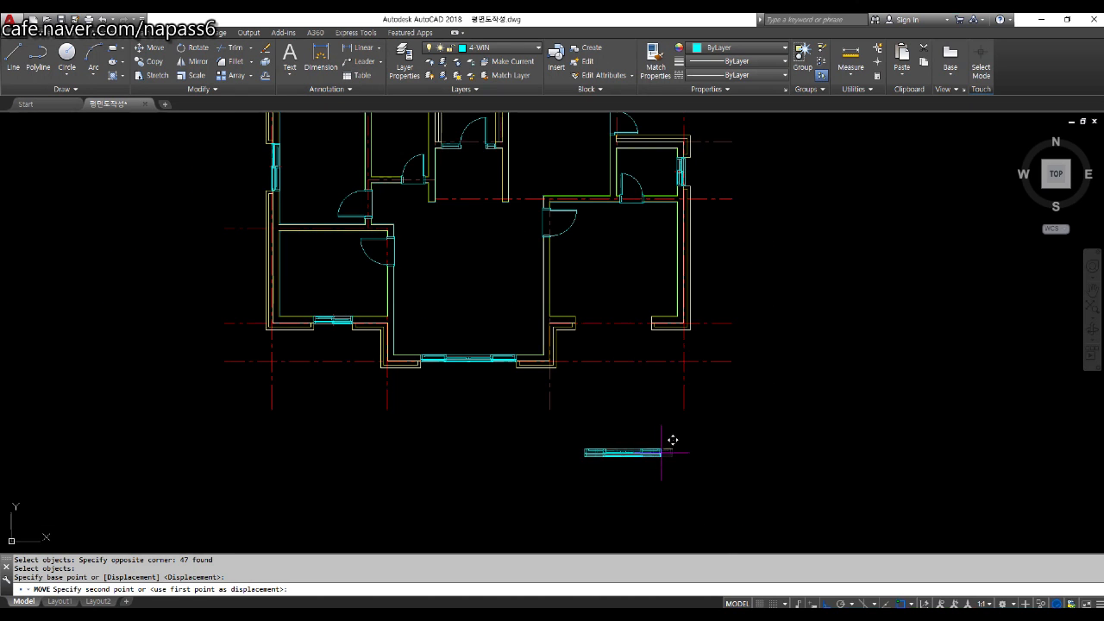
scroll(664, 371, up, 6)
click(751, 209)
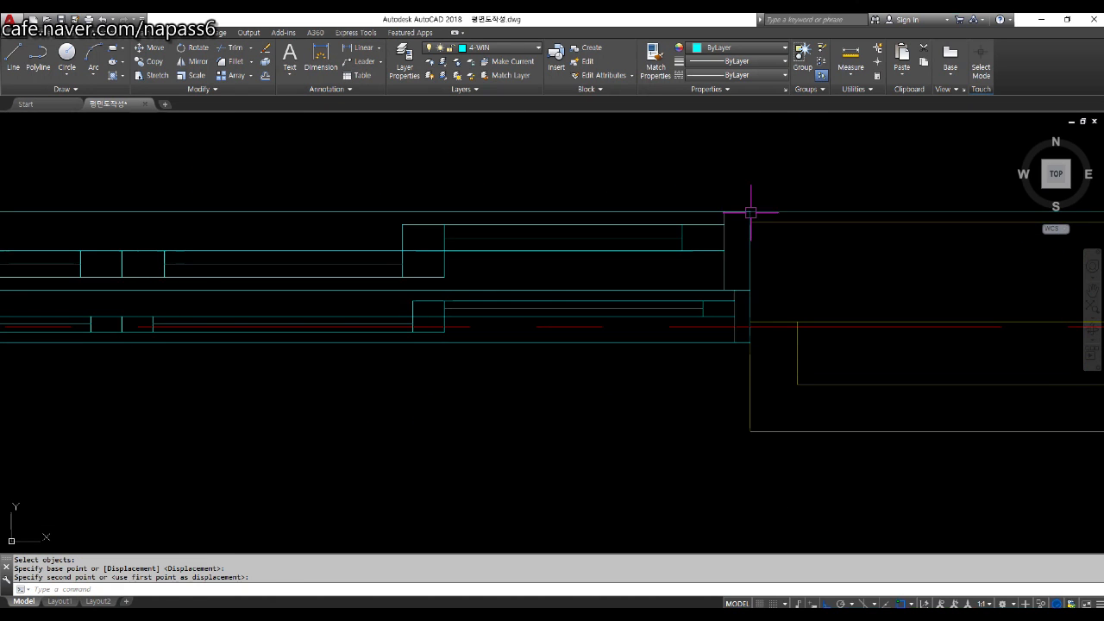
scroll(653, 320, down, 5)
scroll(653, 321, down, 5)
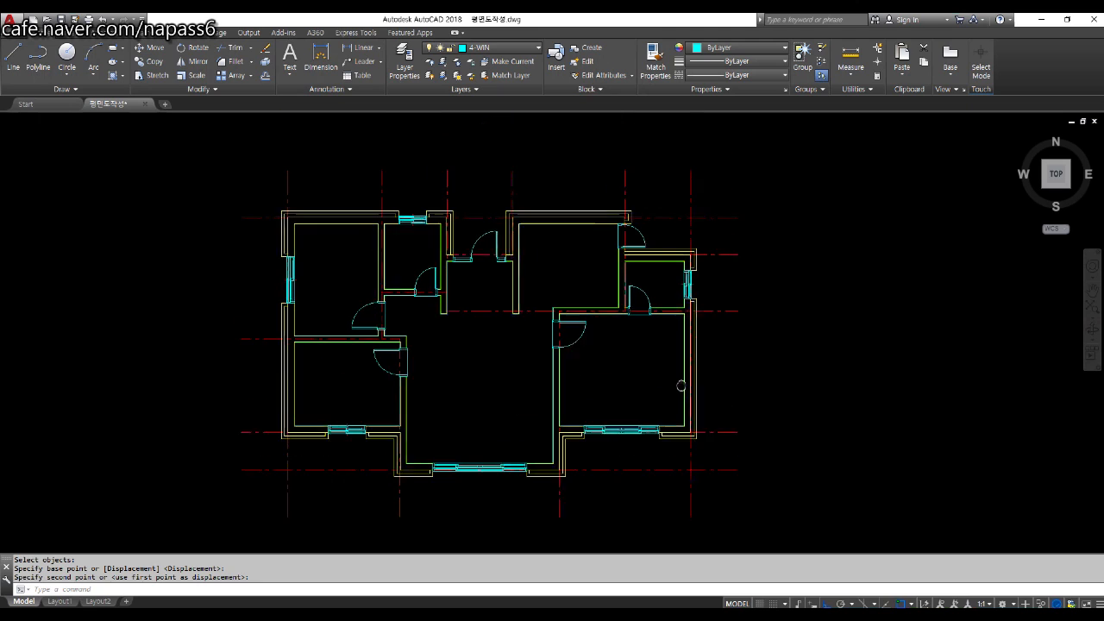
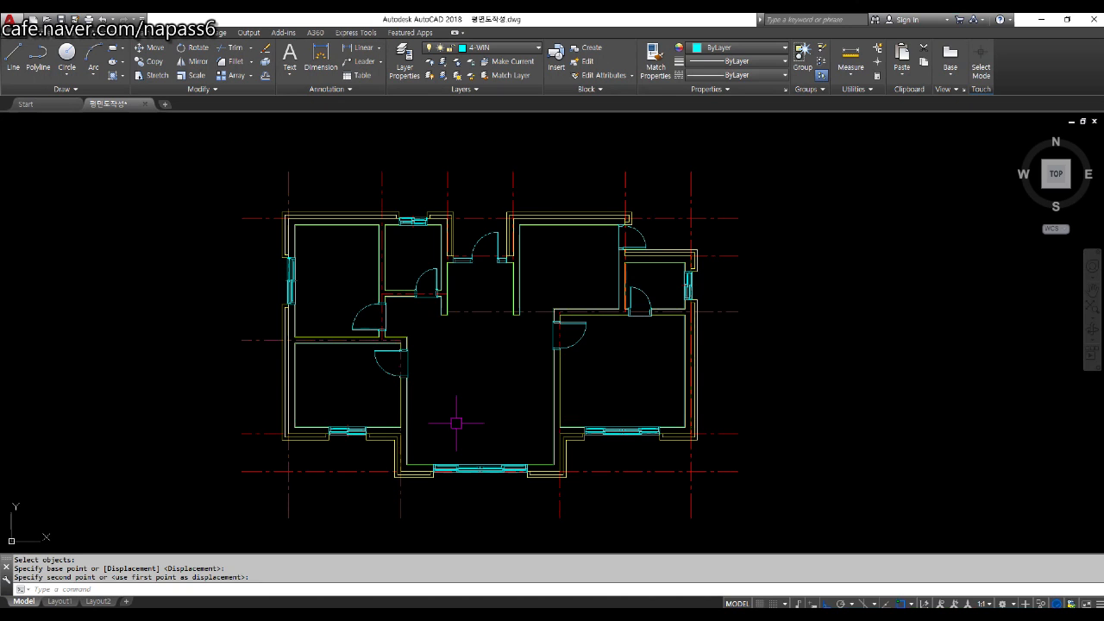
Step: Make 3-ETC the current layer for drawing the sill below the lower-right room's window
scroll(448, 350, up, 3)
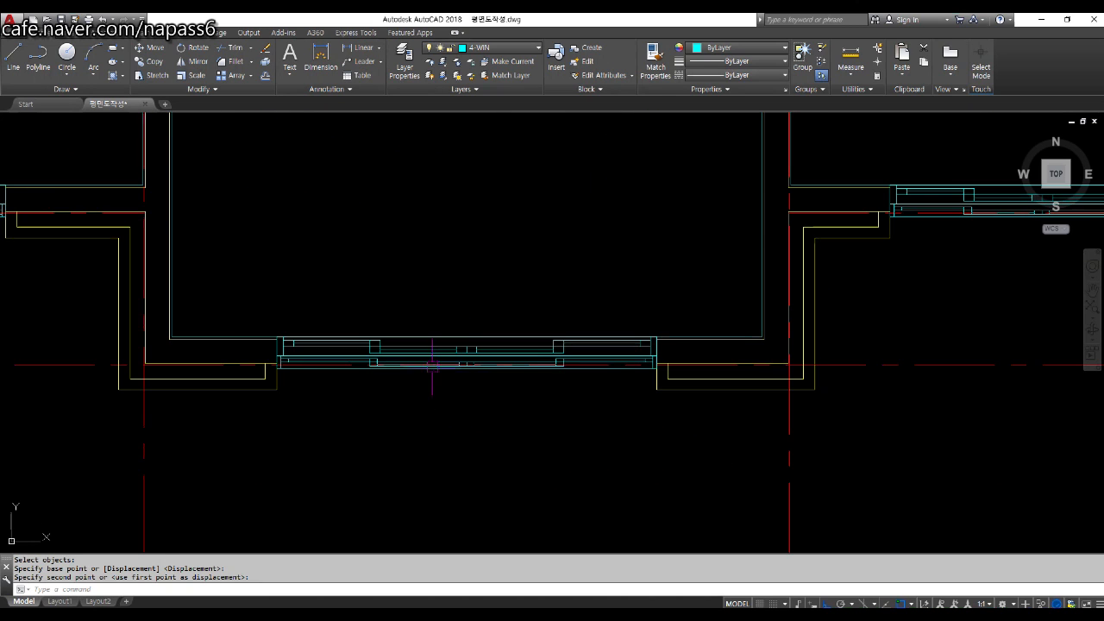
middle_drag(772, 350, 506, 381)
middle_drag(729, 320, 591, 353)
scroll(592, 353, up, 1)
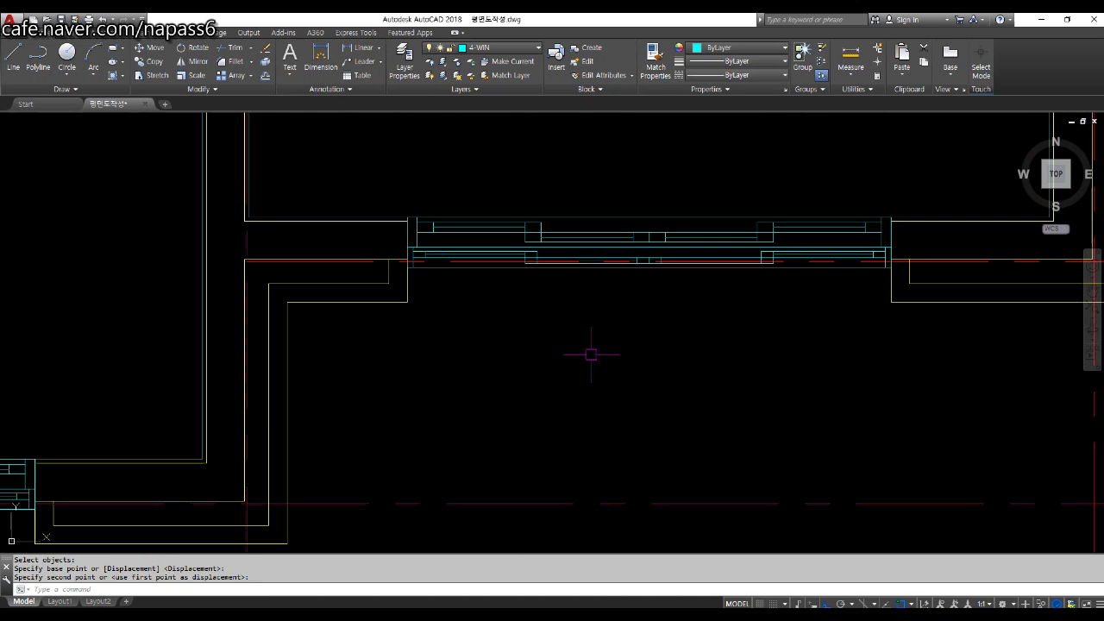
middle_drag(621, 291, 539, 313)
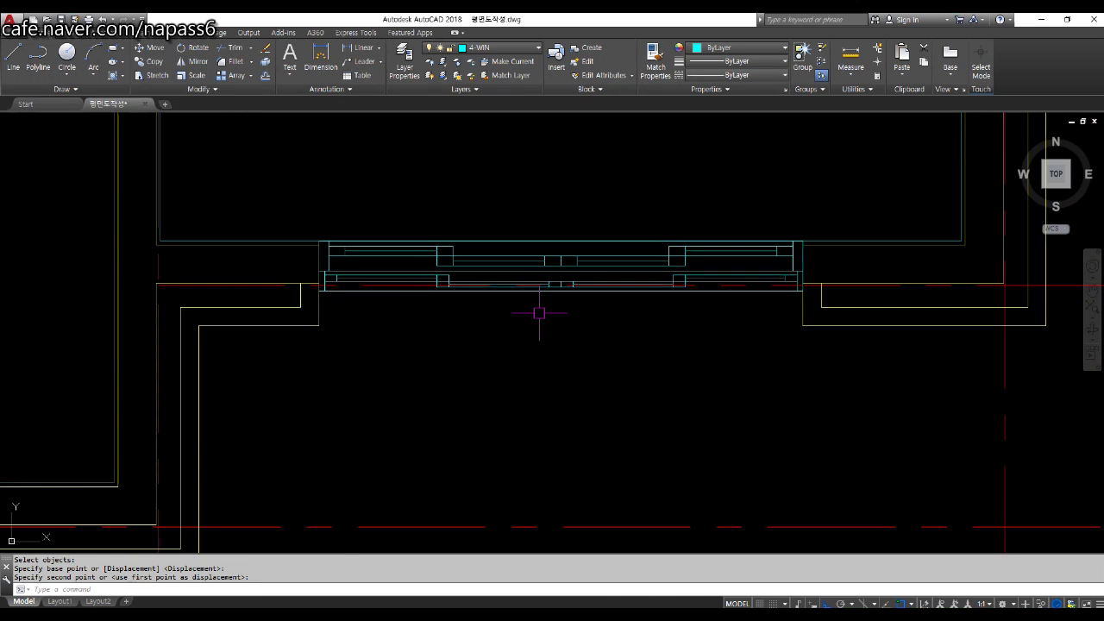
click(499, 49)
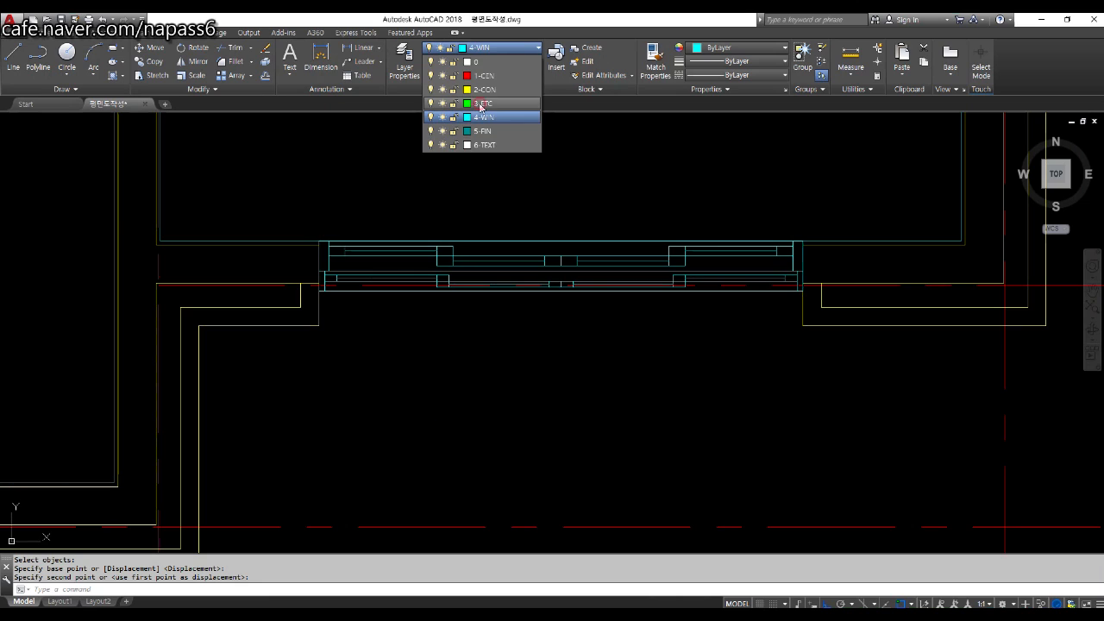
click(481, 105)
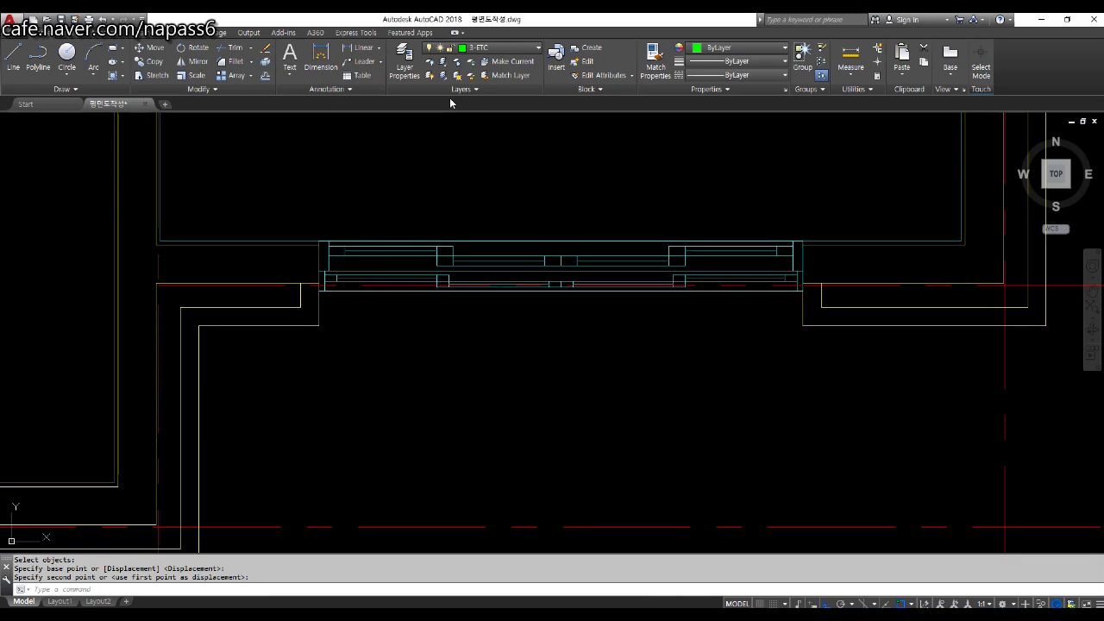
click(469, 291)
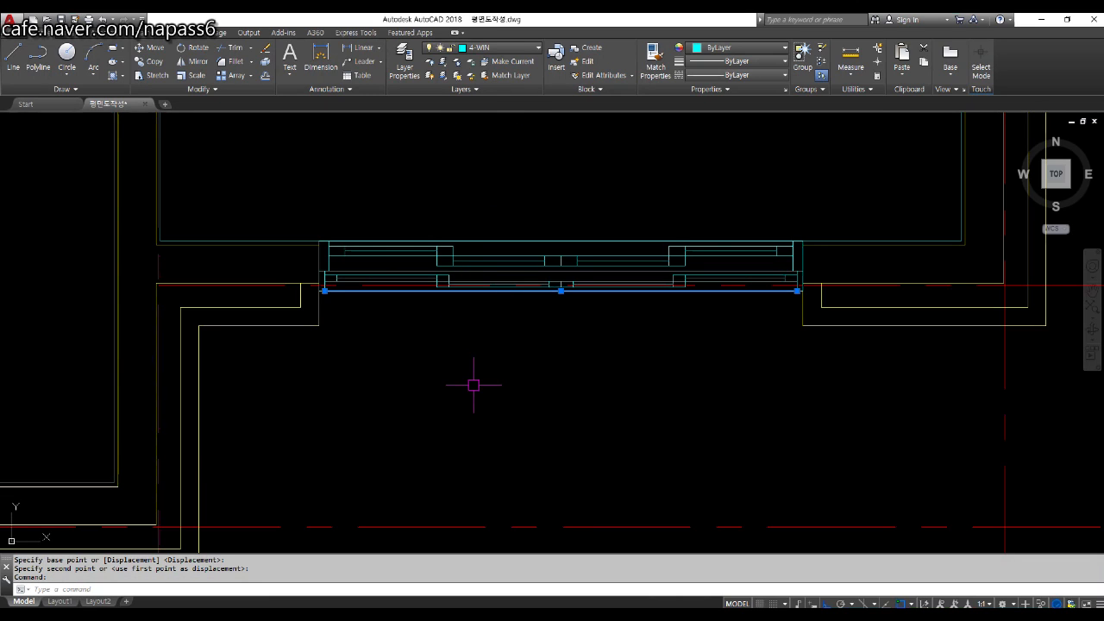
key(Escape)
Step: Draw a 190 by 90 mm rectangle in the empty space below the lower-right room's window
text(rec)
key(Return)
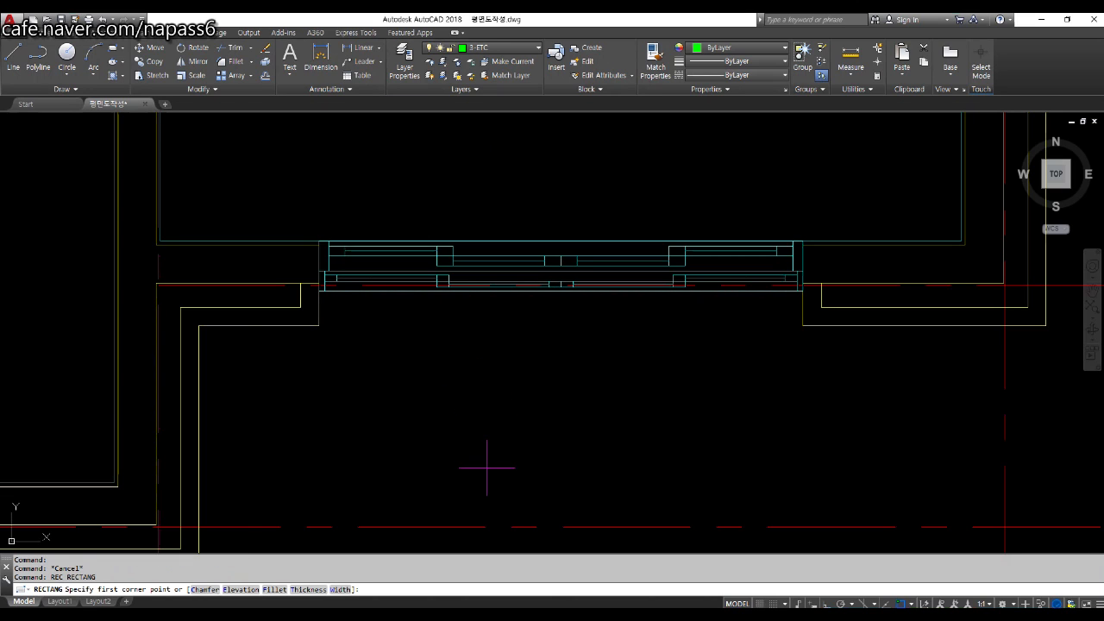
click(486, 467)
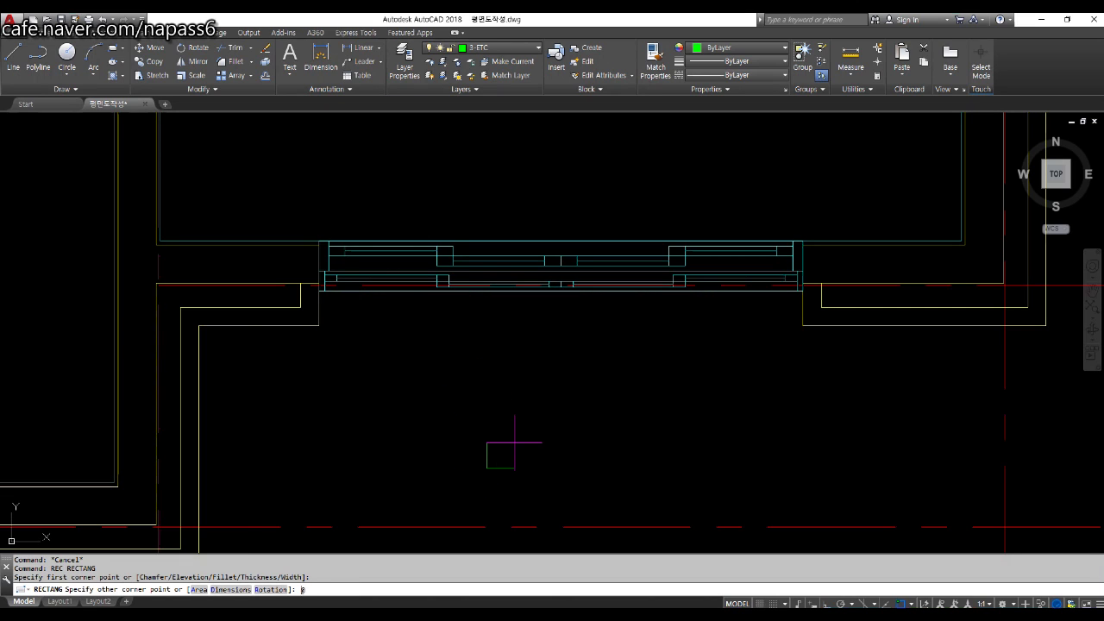
text(@190,90)
key(Return)
scroll(515, 443, up, 2)
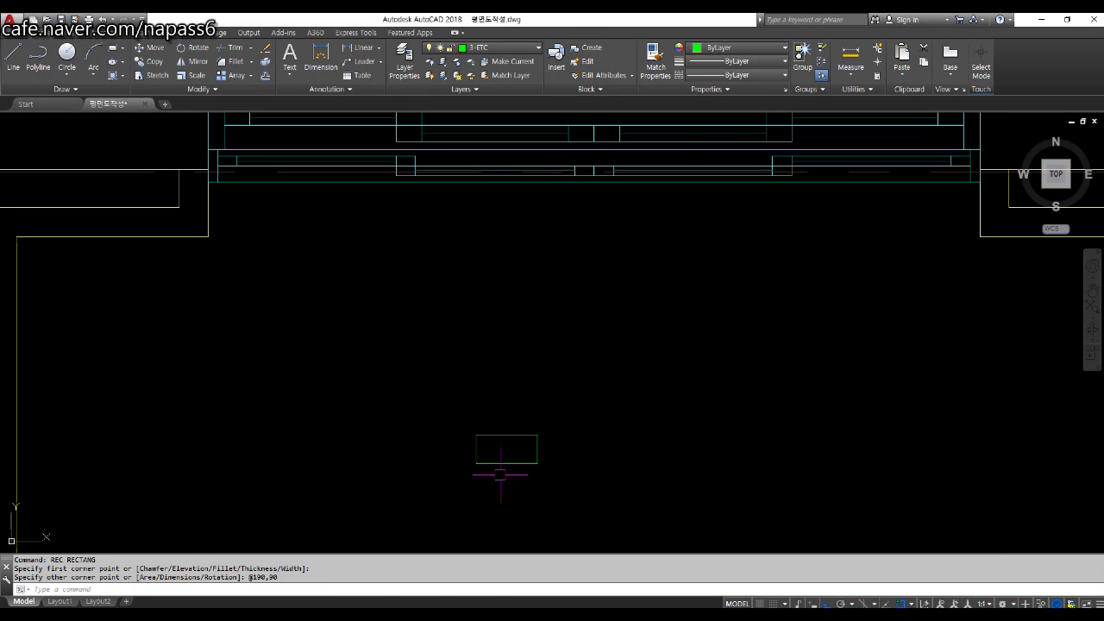
Step: Rotate the 190 by 90 mm rectangle by -15 degrees about its lower left corner
middle_drag(560, 471, 528, 404)
text(ro)
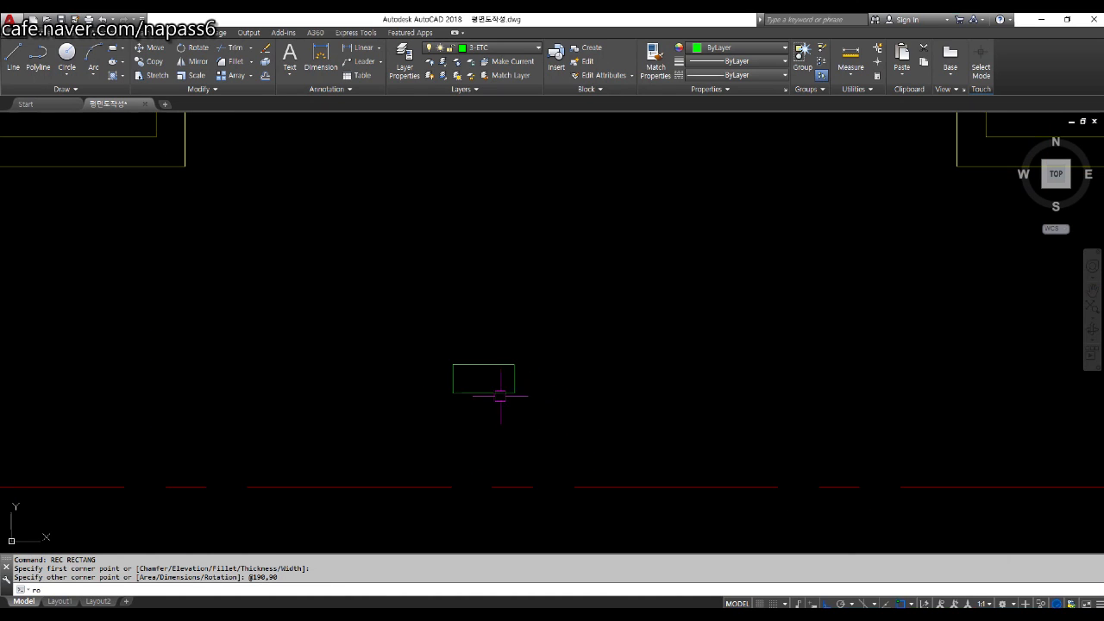
key(Return)
click(500, 392)
key(Return)
click(453, 393)
text(-15)
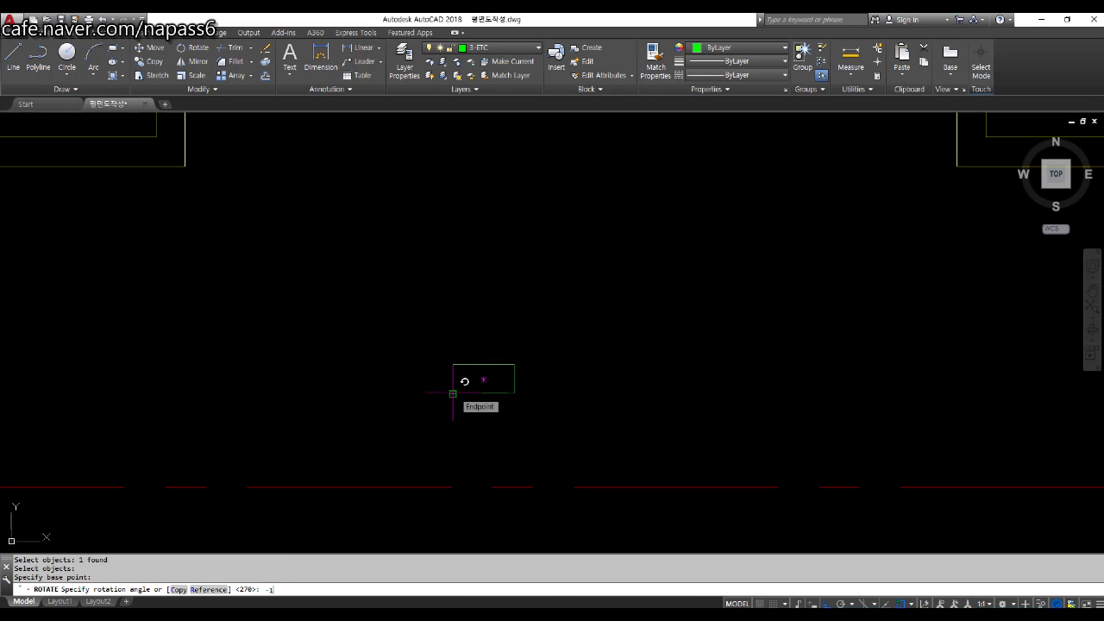
key(Return)
key(Escape)
key(Escape)
key(Escape)
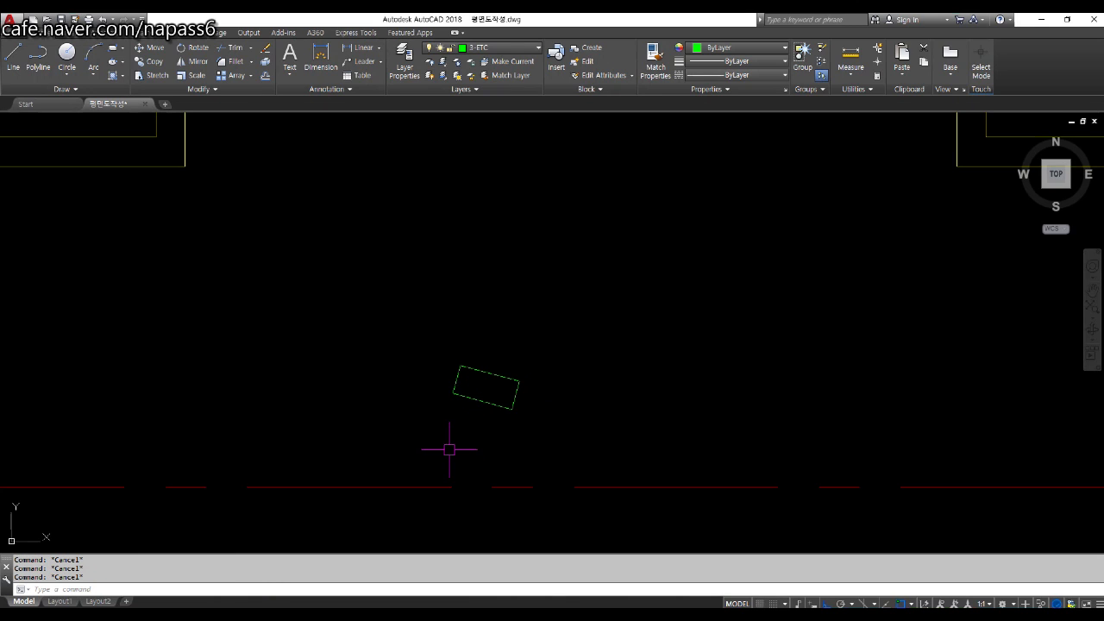
Step: Draw vertical guide lines upward from the tilted rectangle's leftmost and rightmost corners
text(l)
key(Return)
scroll(449, 392, up, 4)
click(446, 391)
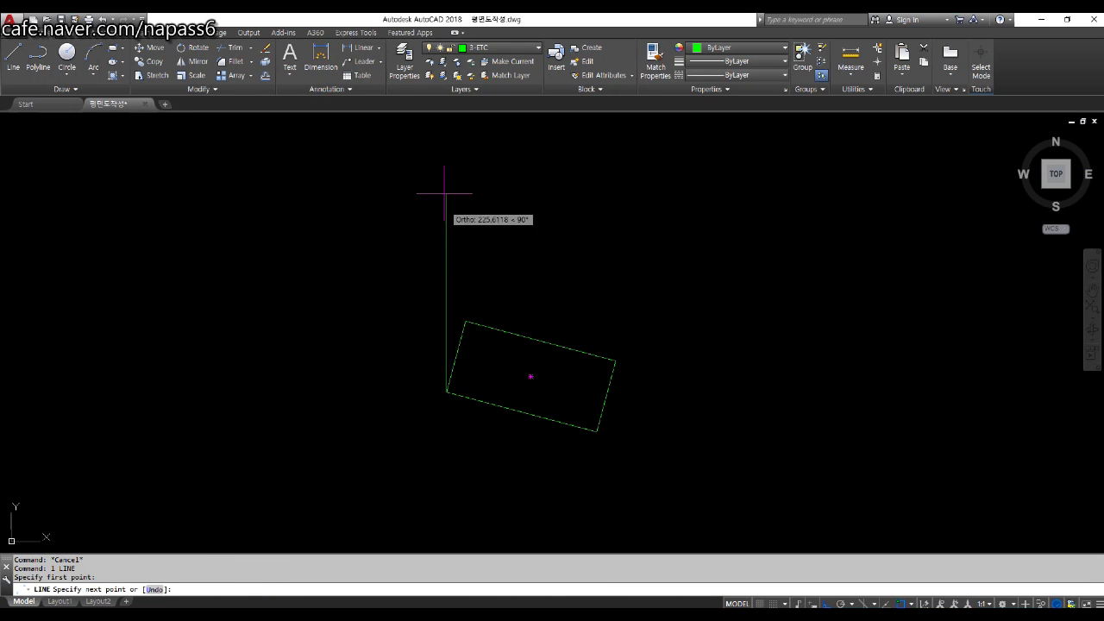
click(446, 178)
key(Return)
key(Return)
click(615, 361)
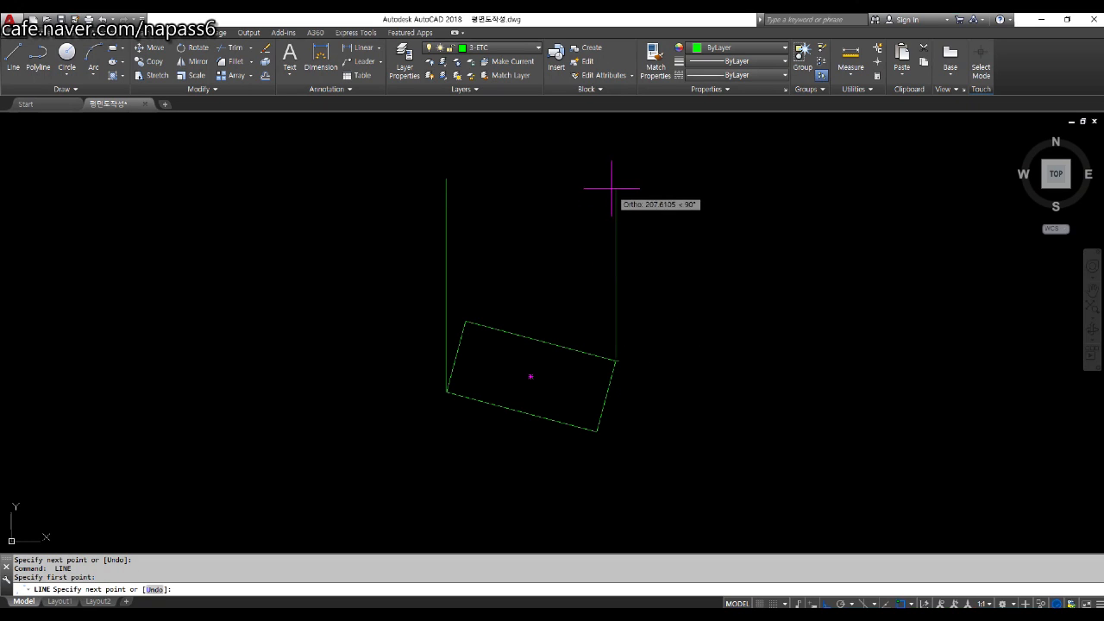
click(612, 186)
key(Return)
Step: Draw a vertical line upward from the tilted rectangle's top corner, and delete that line
key(Return)
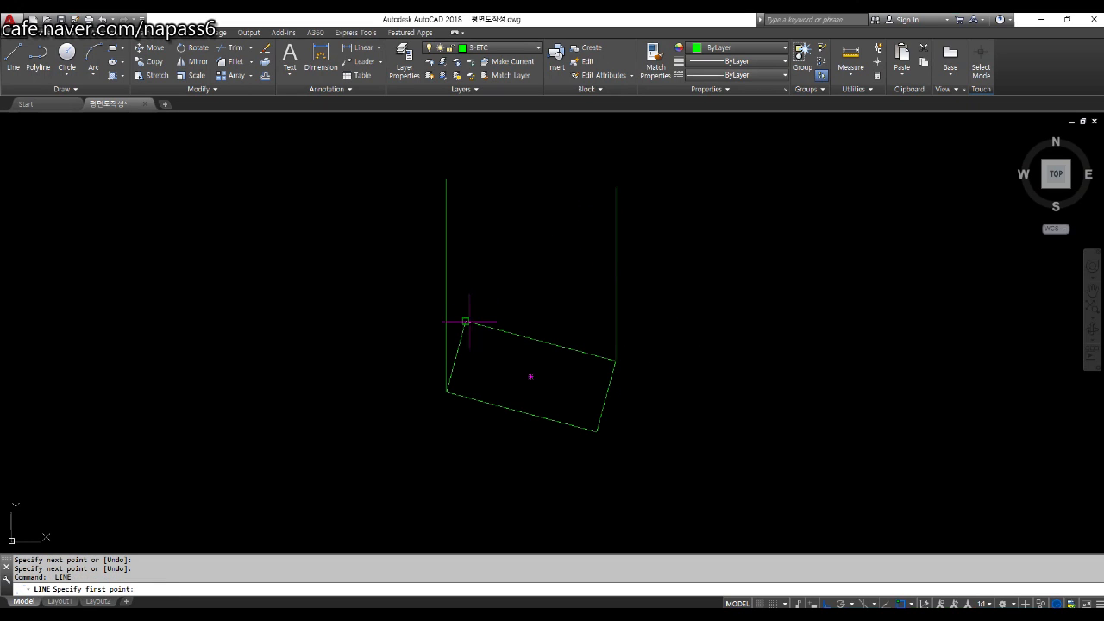
click(466, 320)
click(458, 193)
key(Return)
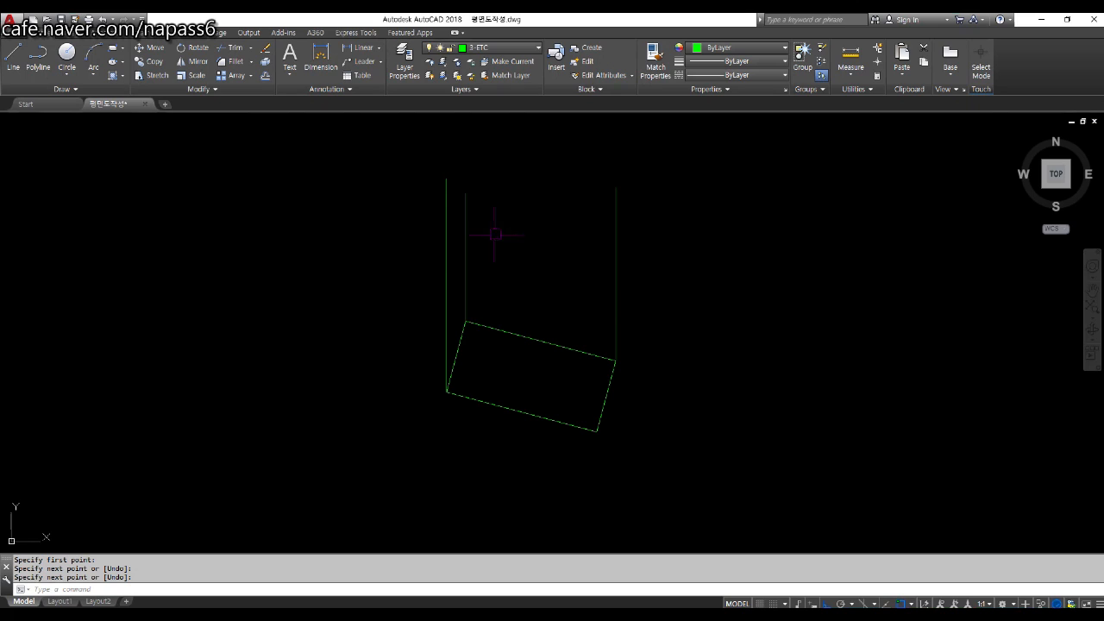
click(465, 237)
key(Delete)
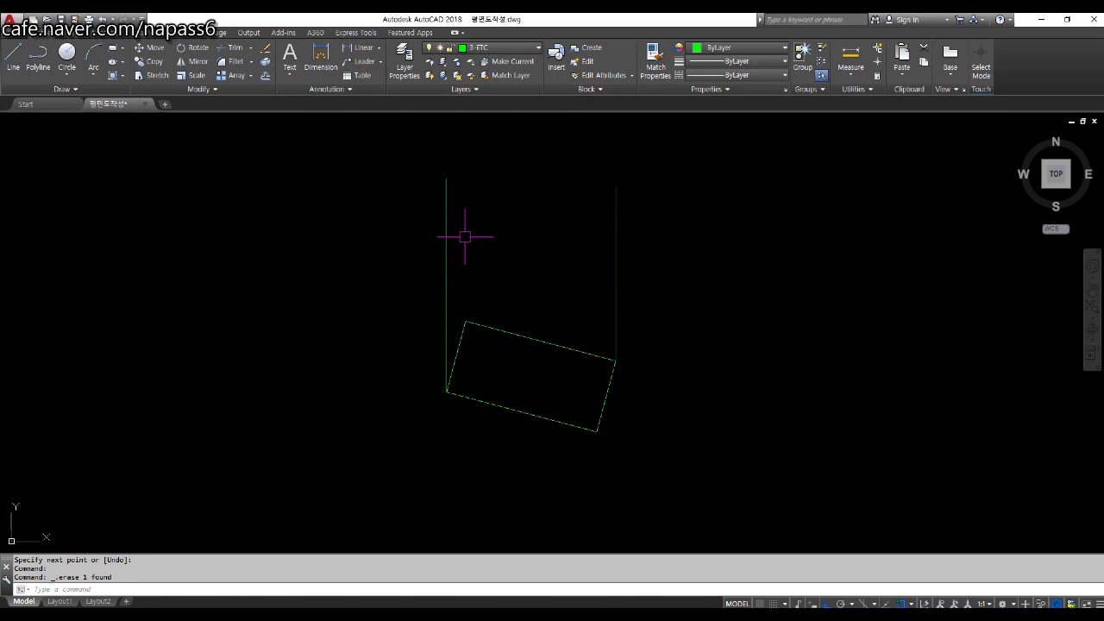
Step: Erase the tilted rectangle together with its two vertical guide lines
click(445, 223)
click(614, 208)
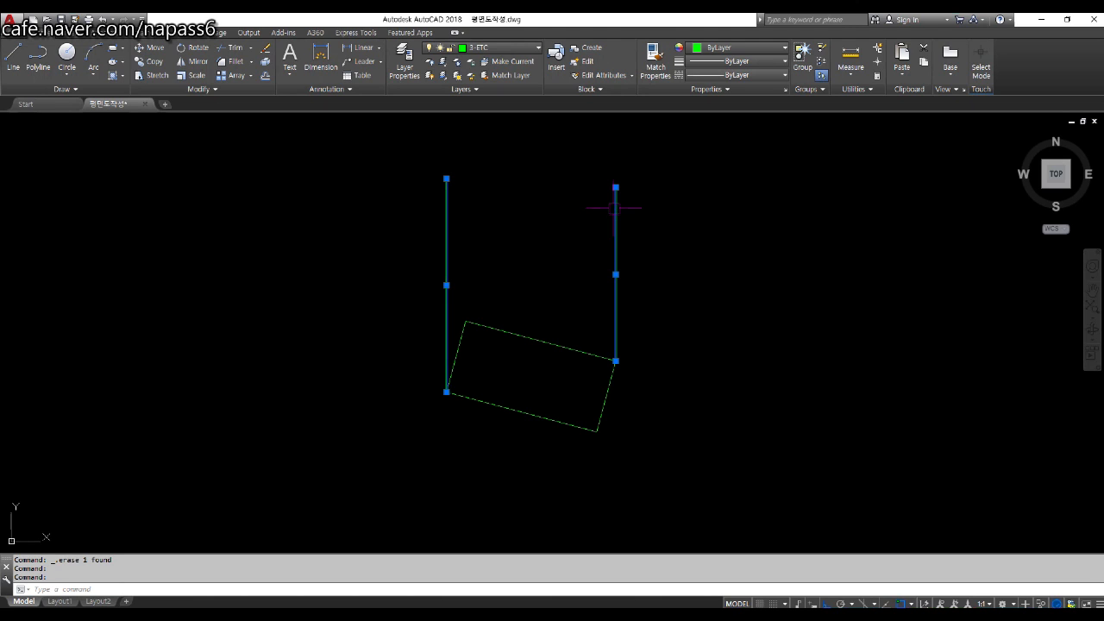
key(Escape)
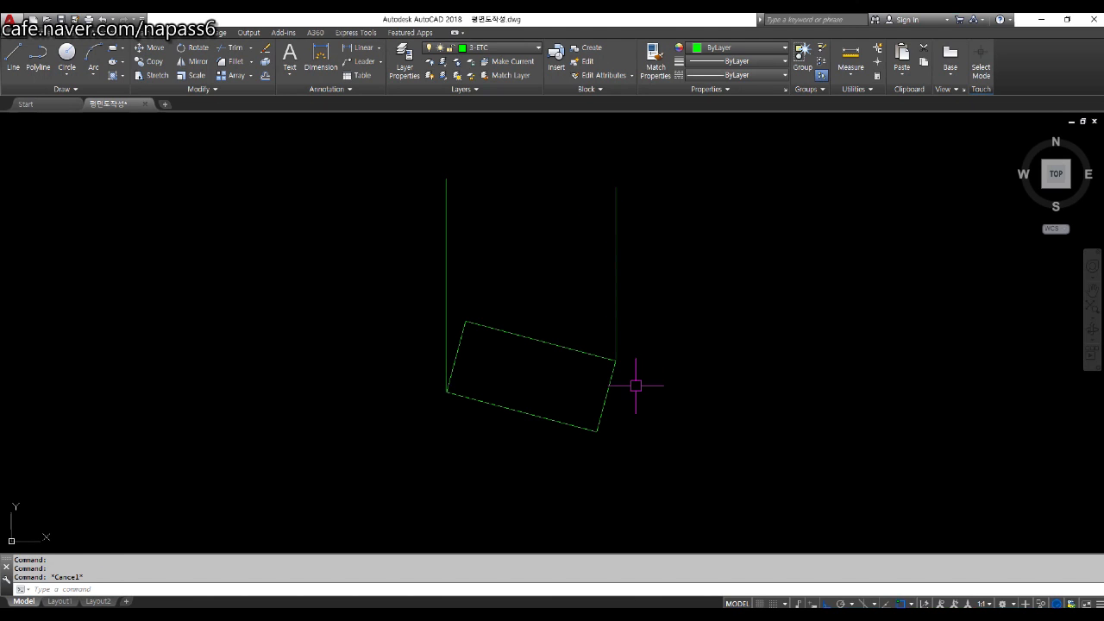
text(e)
key(Return)
click(661, 439)
click(313, 225)
key(Return)
Step: Offset the lower-right window's outer frame line 230 mm outward, with the offset layer option set to Current
scroll(351, 275, down, 6)
scroll(412, 247, up, 5)
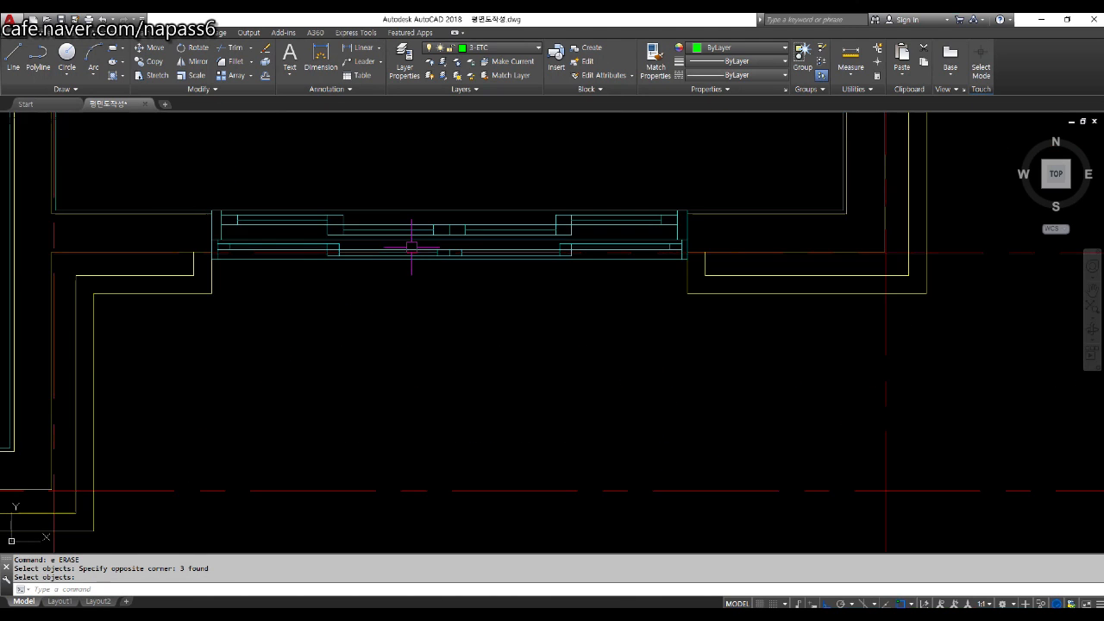
text(o)
key(Return)
text(l)
key(Return)
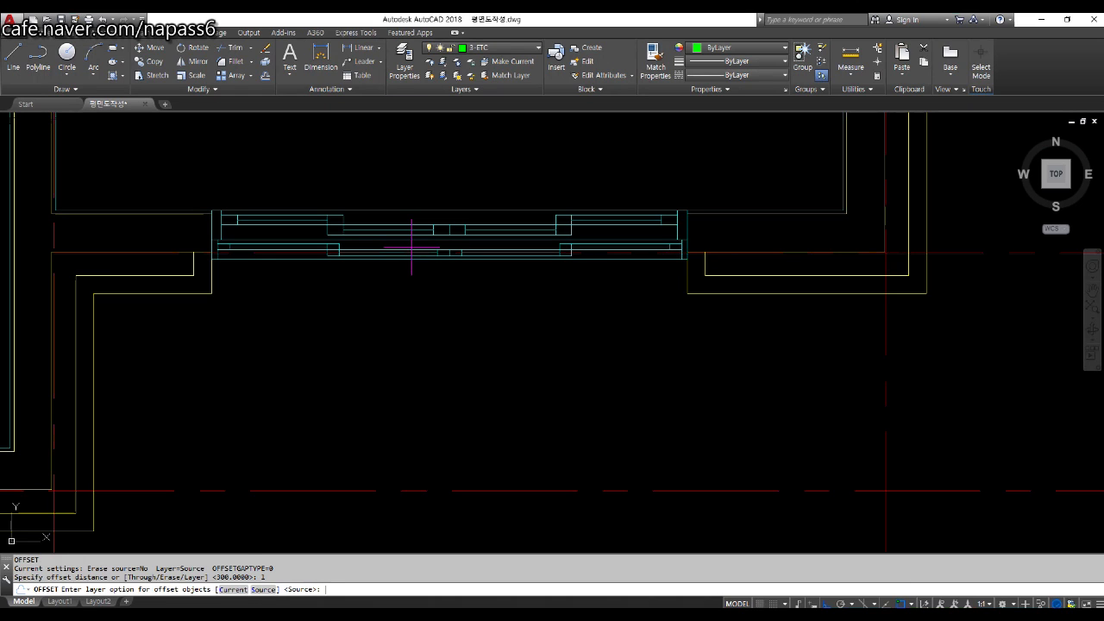
text(c)
key(Return)
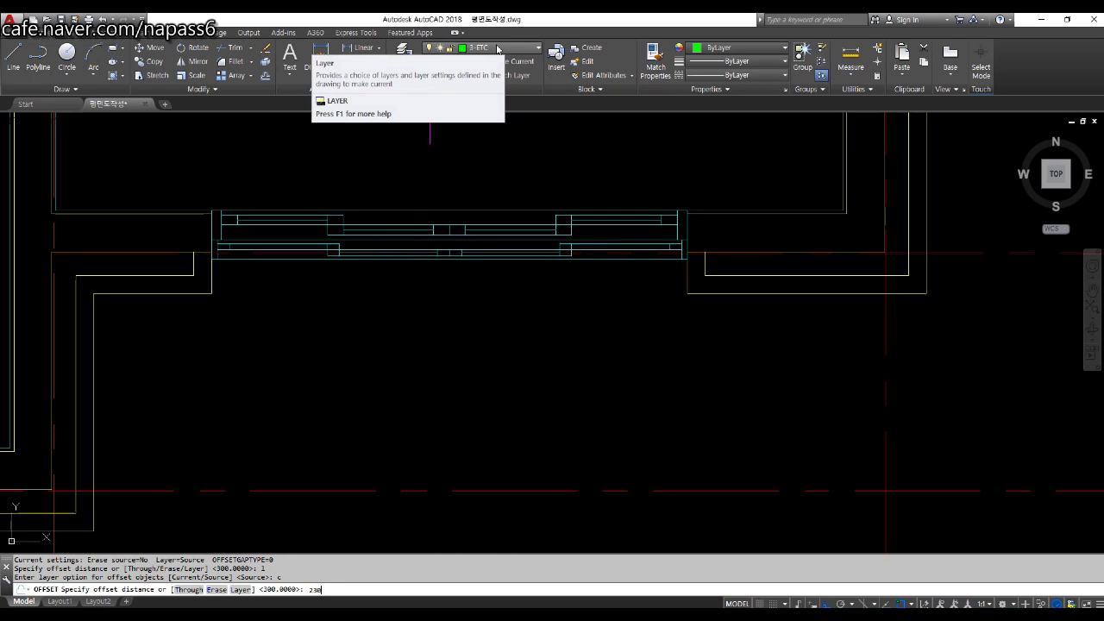
key(Return)
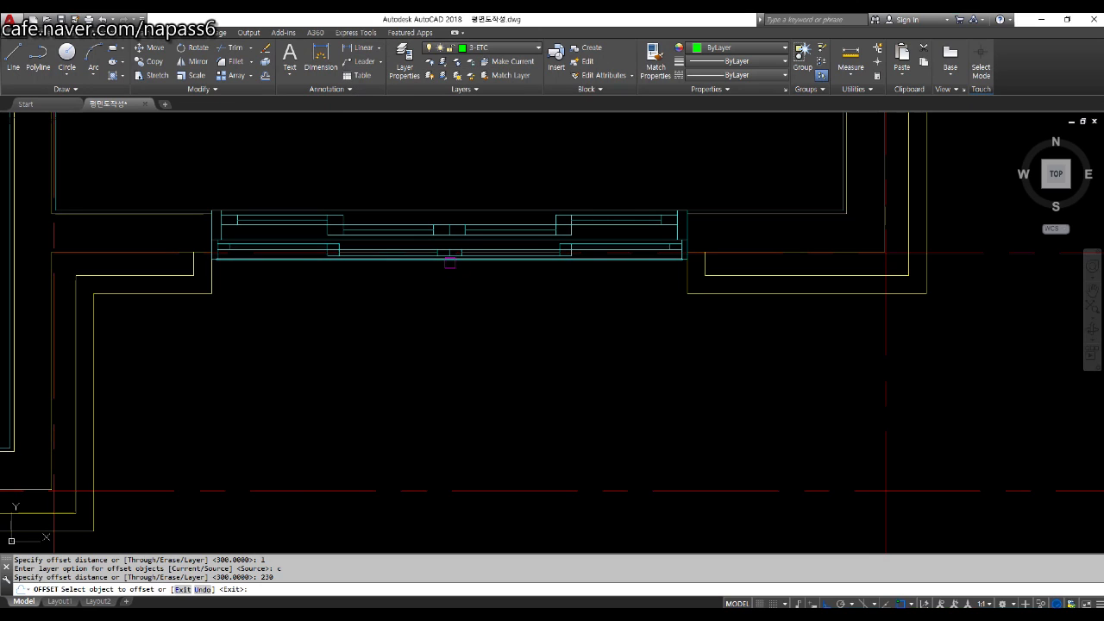
click(449, 263)
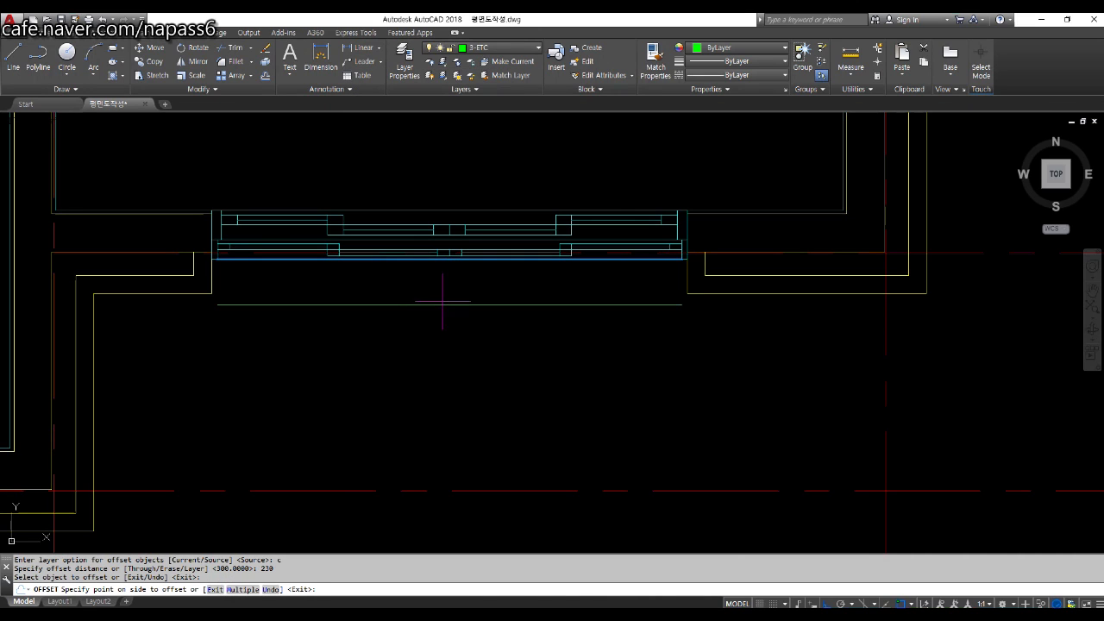
click(463, 422)
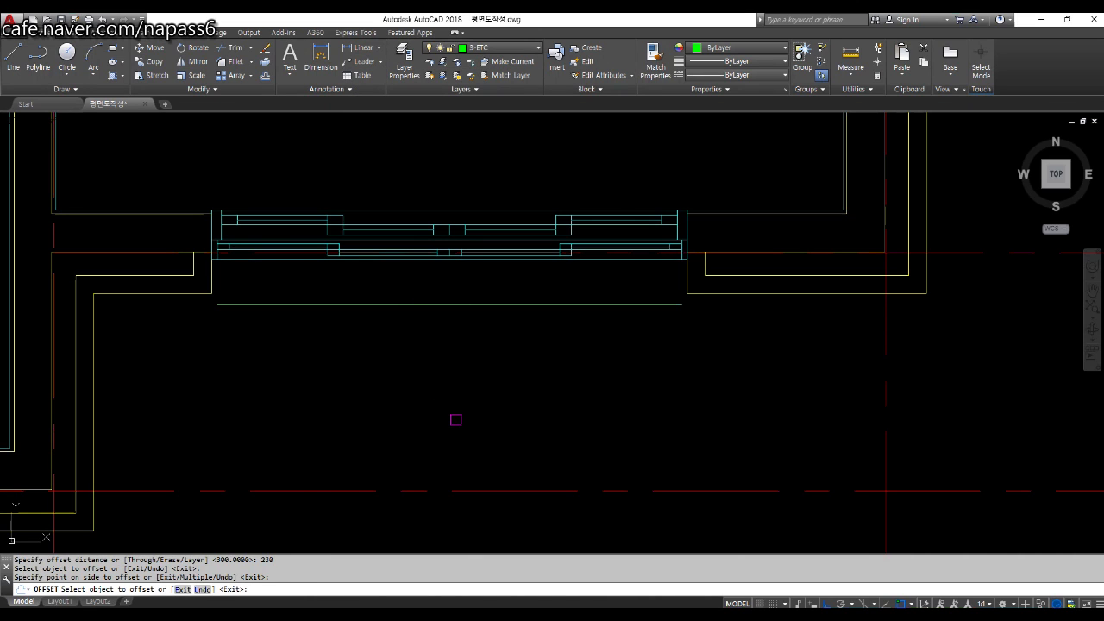
key(Return)
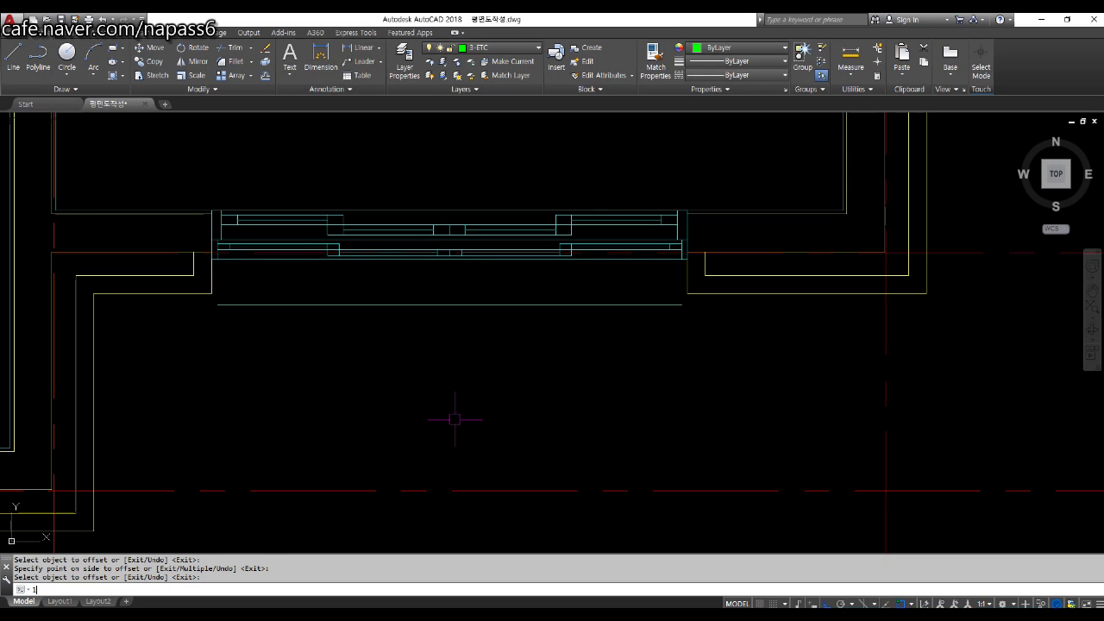
Step: Draw a short vertical line downward from the outer wall corner at the left side of the lower-right window opening
key(Return)
scroll(369, 308, up, 4)
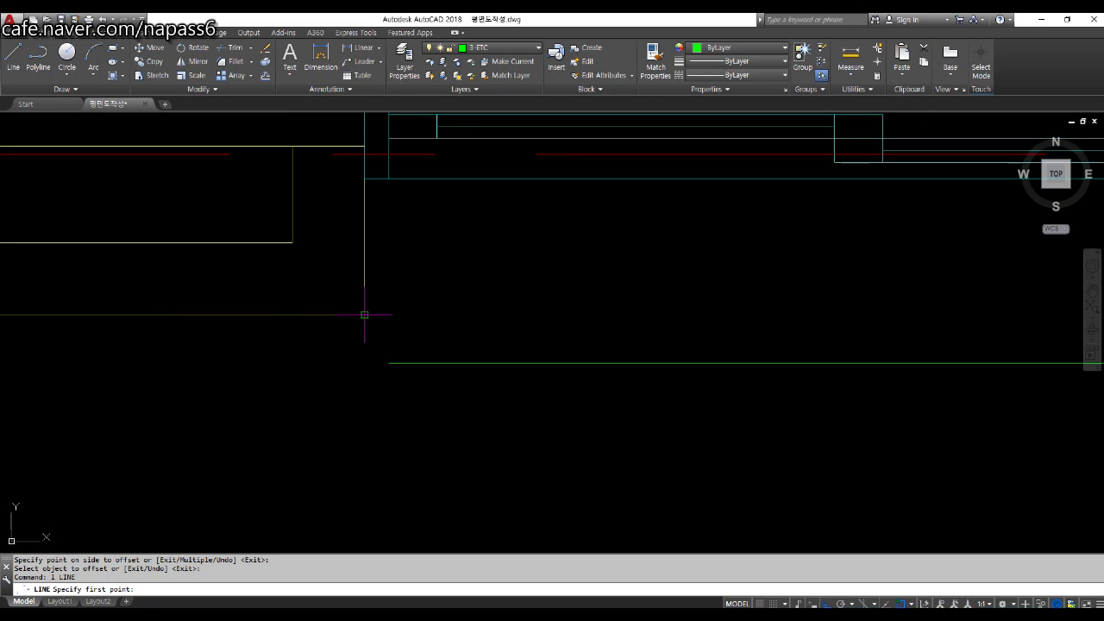
click(364, 314)
scroll(364, 314, down, 2)
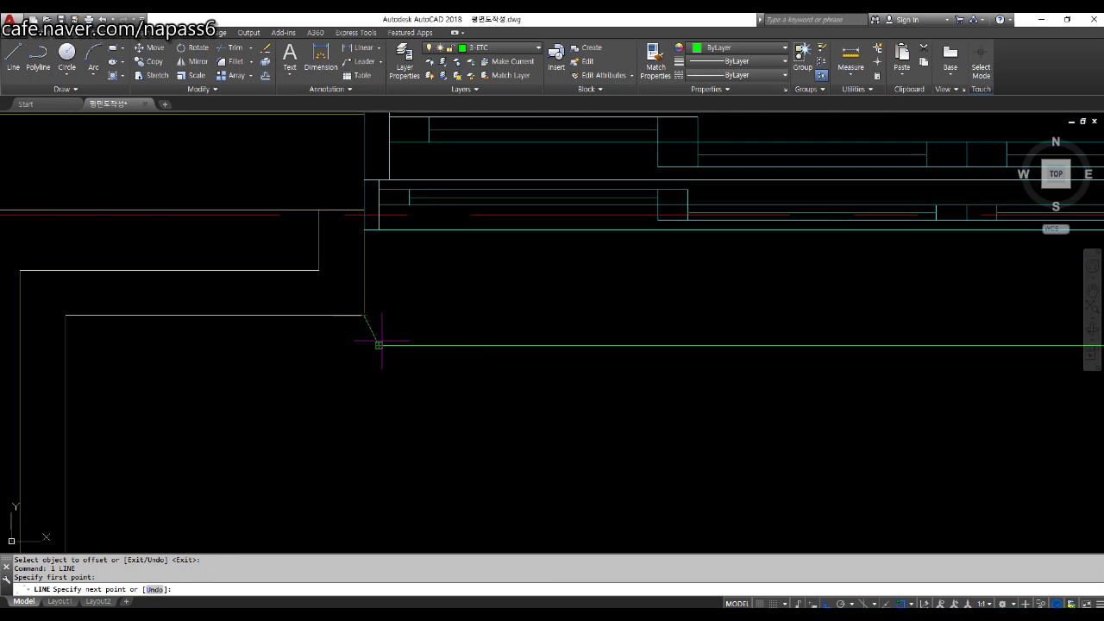
click(364, 361)
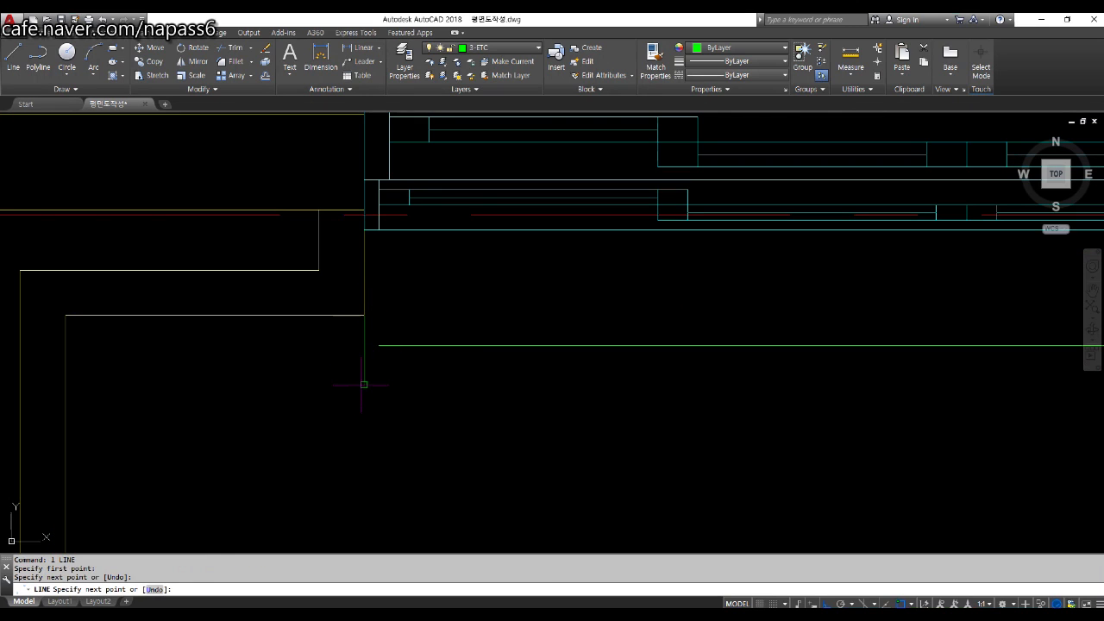
key(Return)
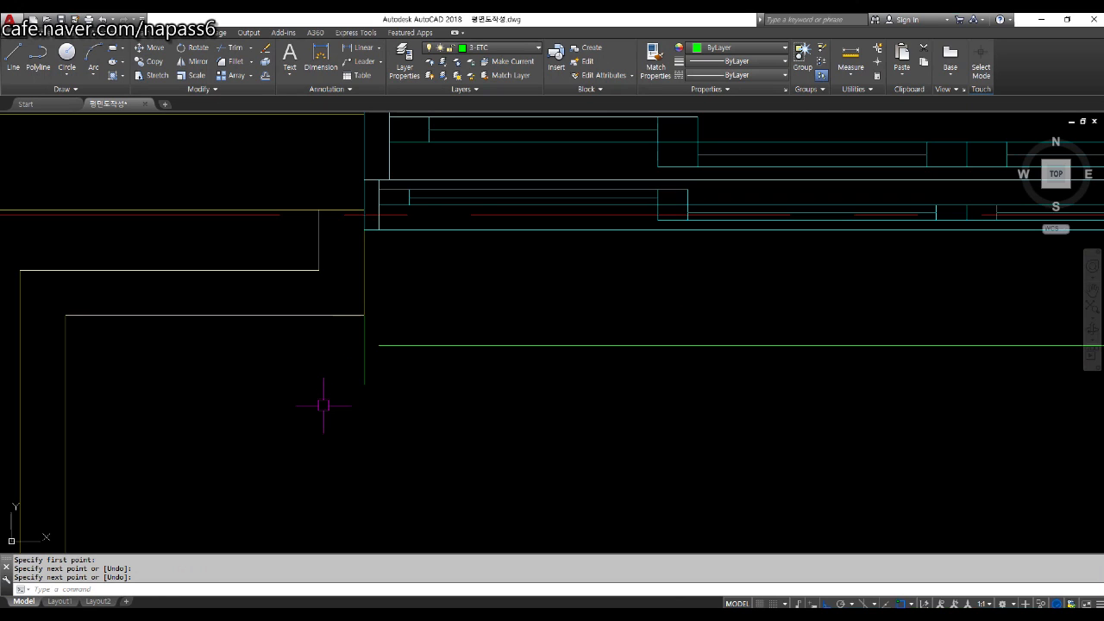
Step: Draw a short vertical line downward from the outer wall corner at the right side of the same window opening
text(l)
key(Return)
scroll(278, 386, down, 3)
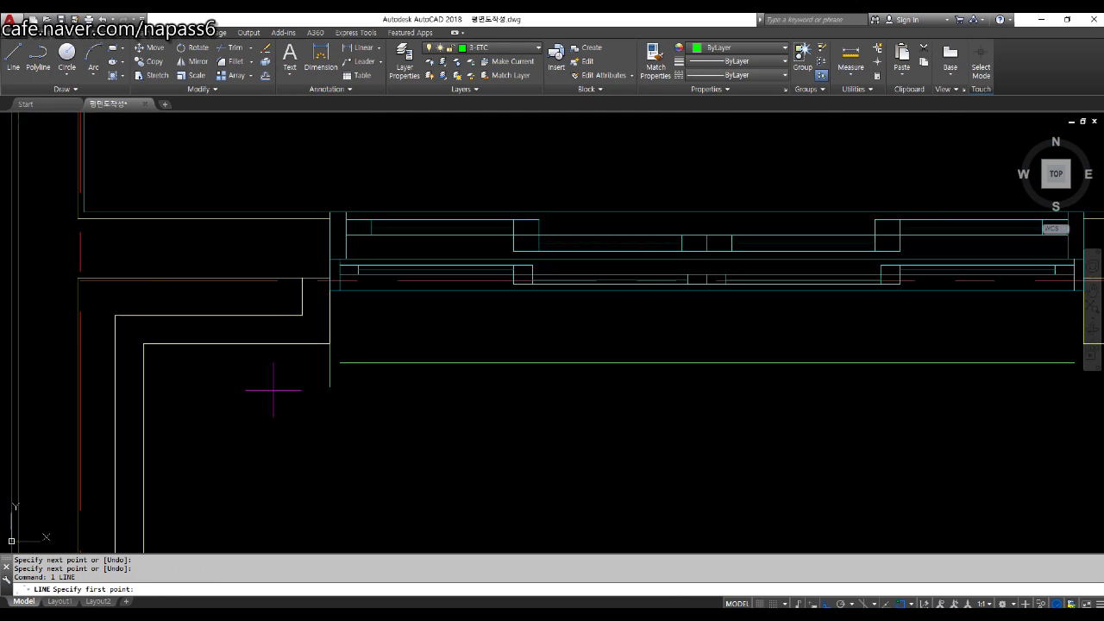
scroll(811, 379, up, 5)
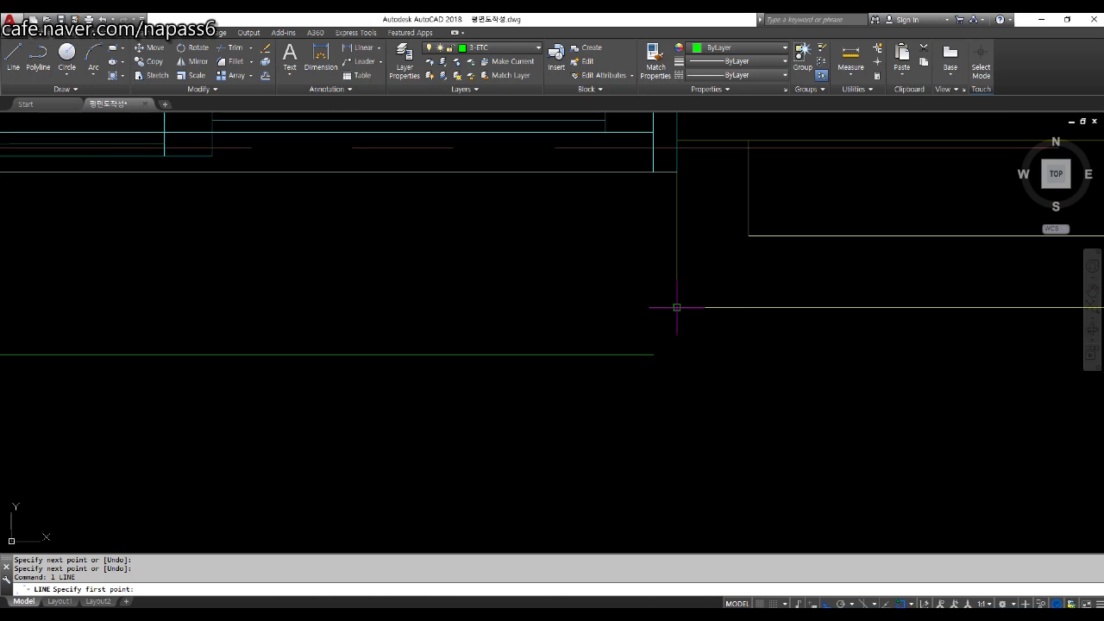
click(677, 307)
click(711, 423)
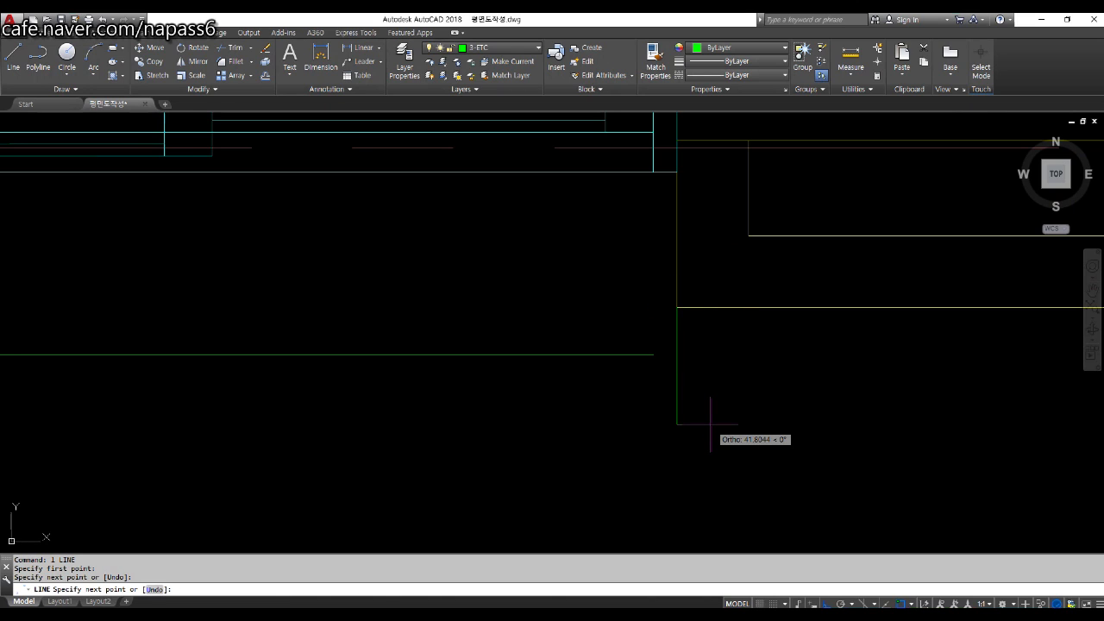
key(Return)
scroll(721, 368, down, 2)
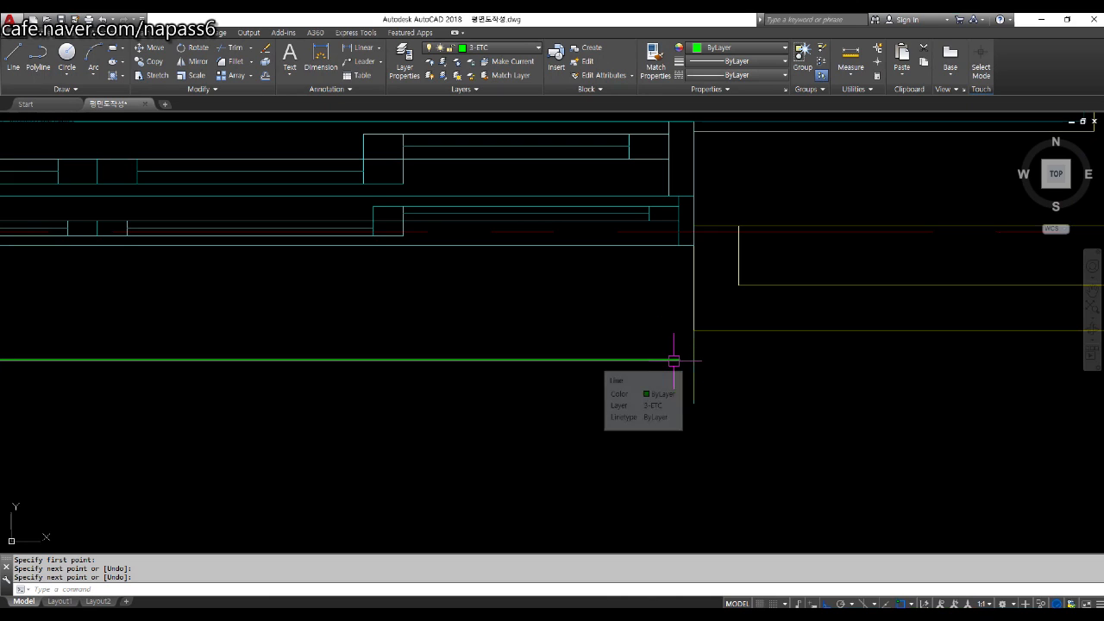
Step: Fillet the offset sill line with the right vertical line at radius 0 to form a square corner
text(f)
key(Return)
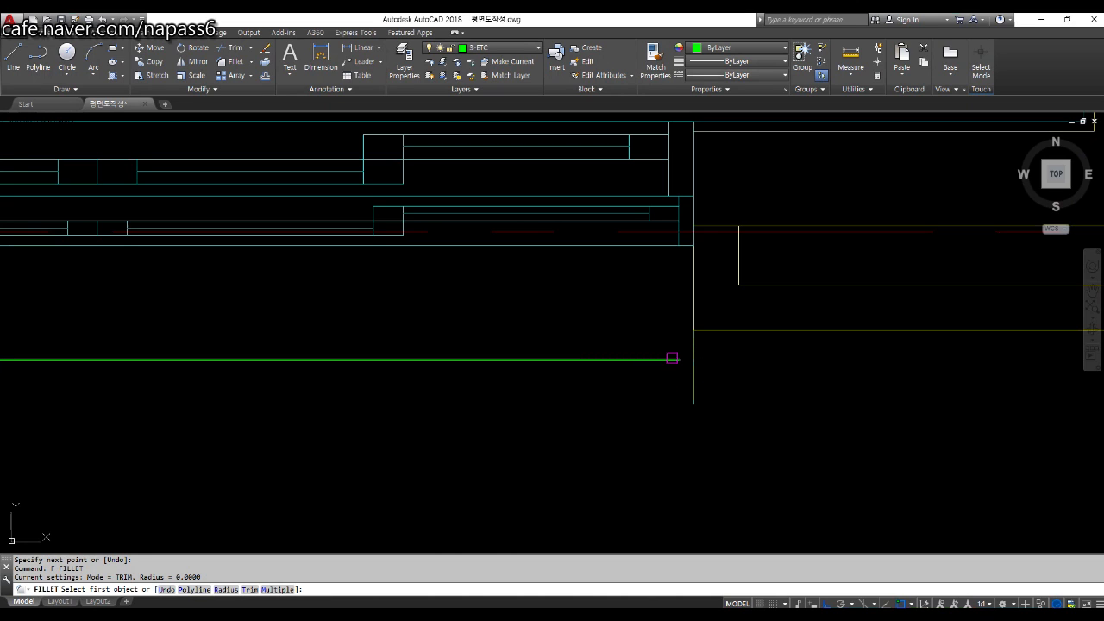
click(671, 357)
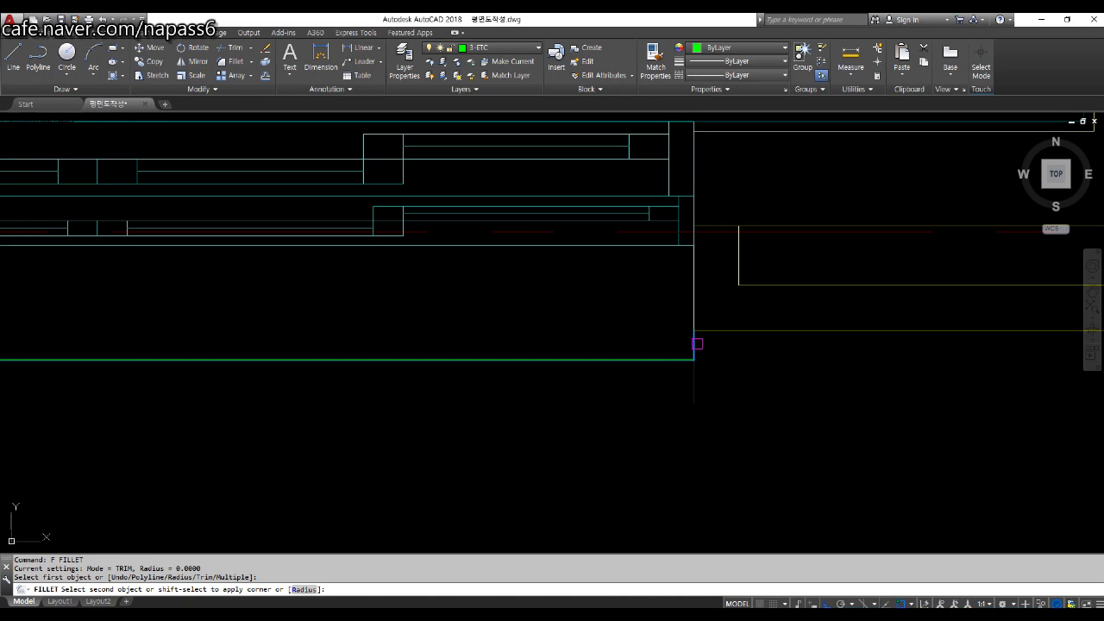
click(698, 344)
scroll(774, 398, down, 3)
Step: Fillet the left vertical line with the offset sill line at radius 0 to close the sill outline
scroll(265, 378, up, 3)
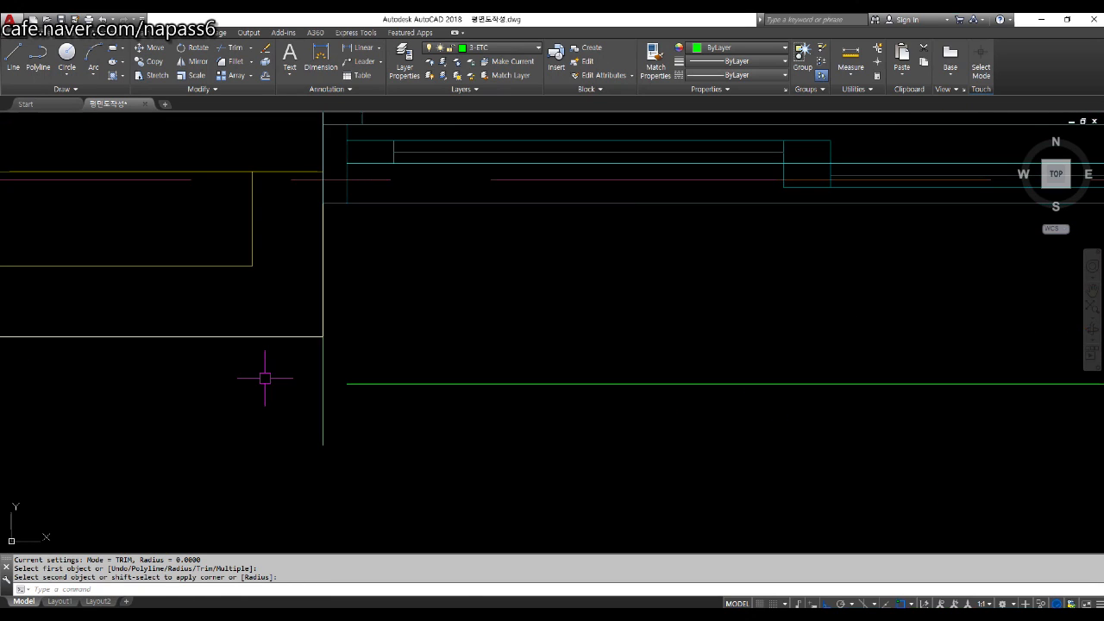
scroll(265, 377, up, 2)
text(f)
key(Return)
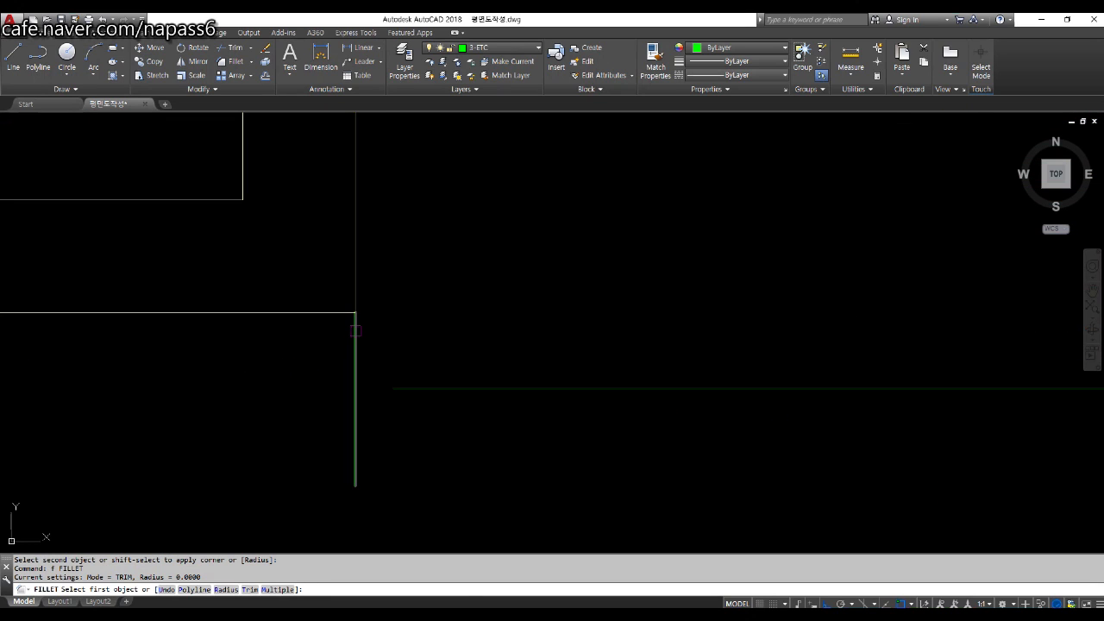
click(355, 330)
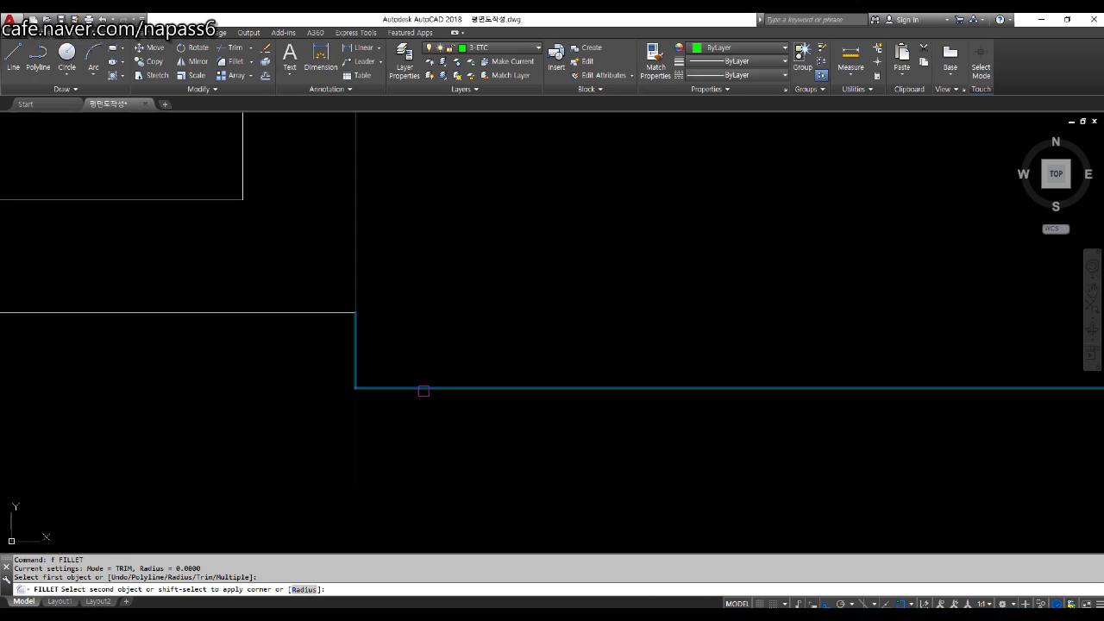
click(423, 391)
scroll(424, 388, down, 3)
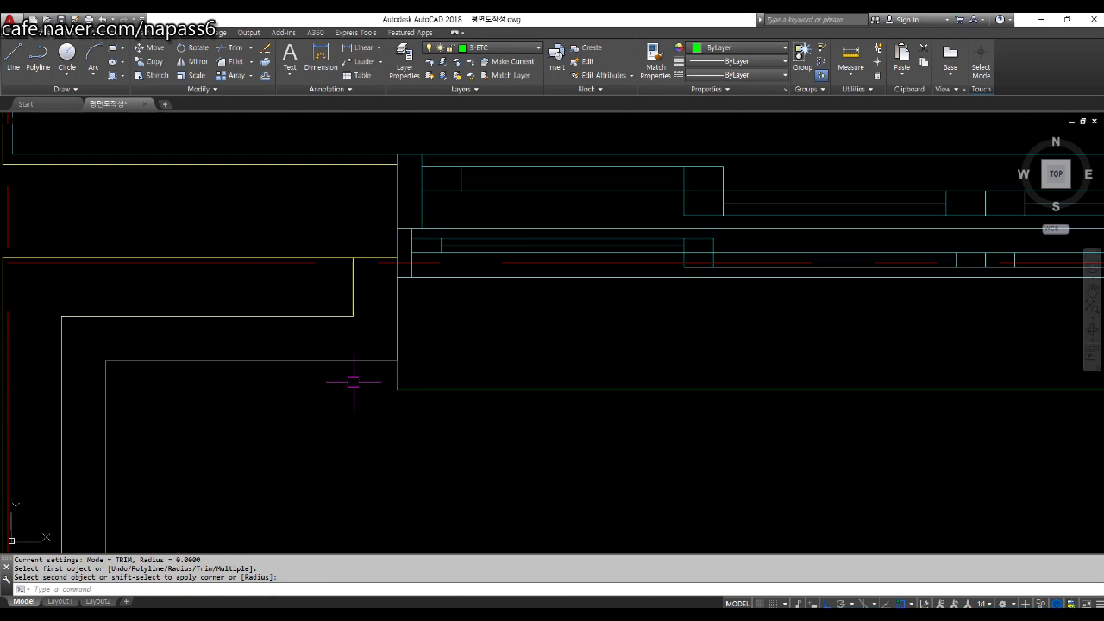
Step: Hatch the sill area below the lower-right window with a User defined pattern at angle 90 and spacing 60
scroll(354, 382, down, 3)
middle_drag(592, 414, 462, 385)
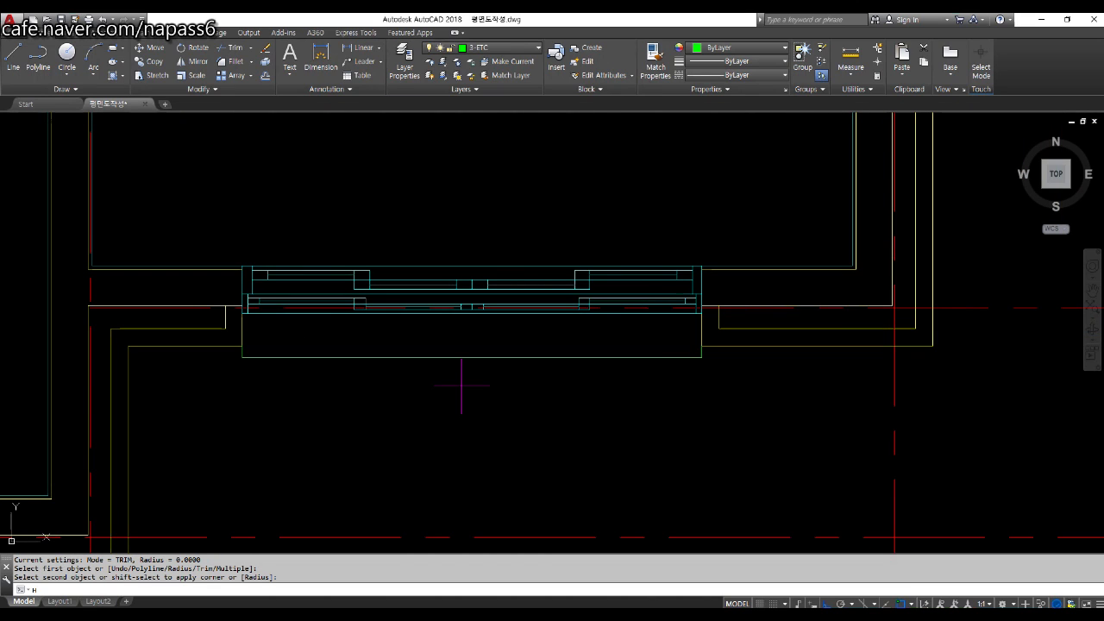
key(Return)
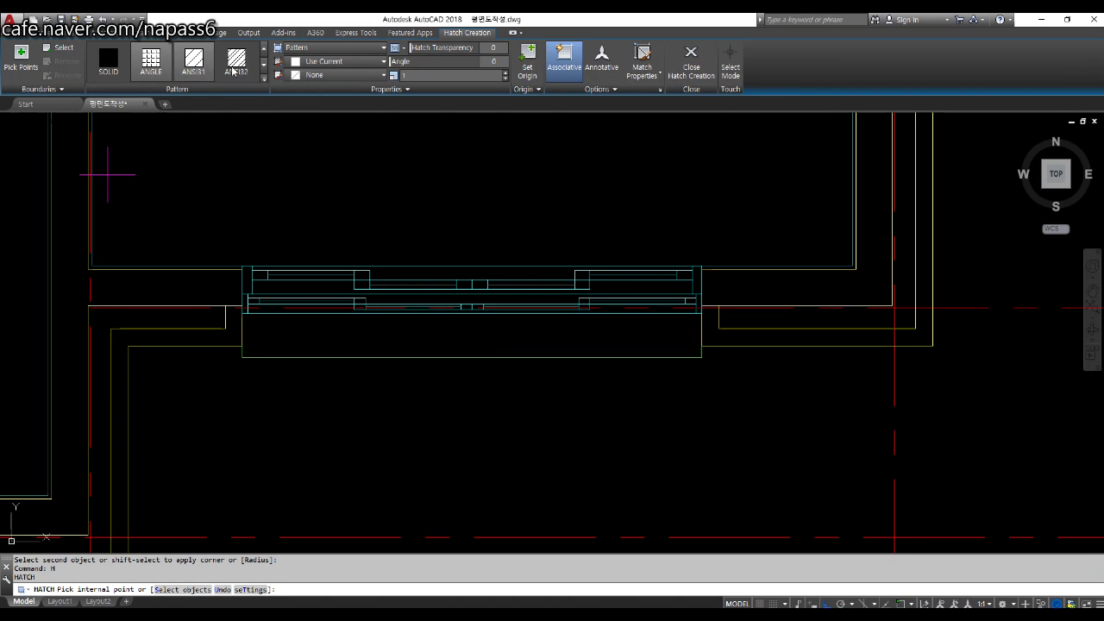
click(332, 48)
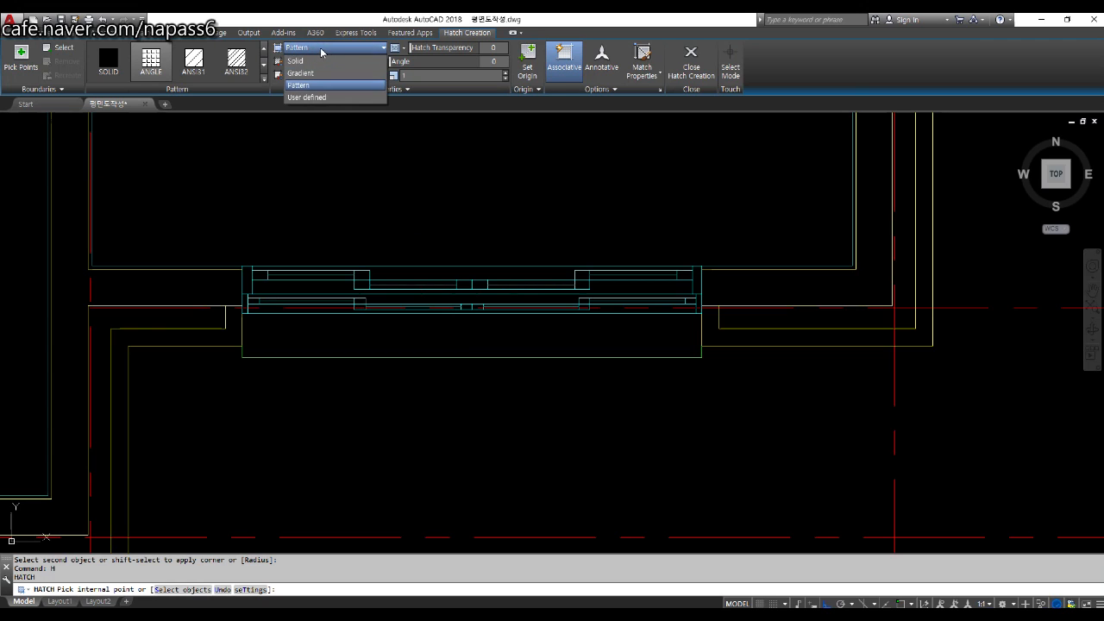
click(319, 97)
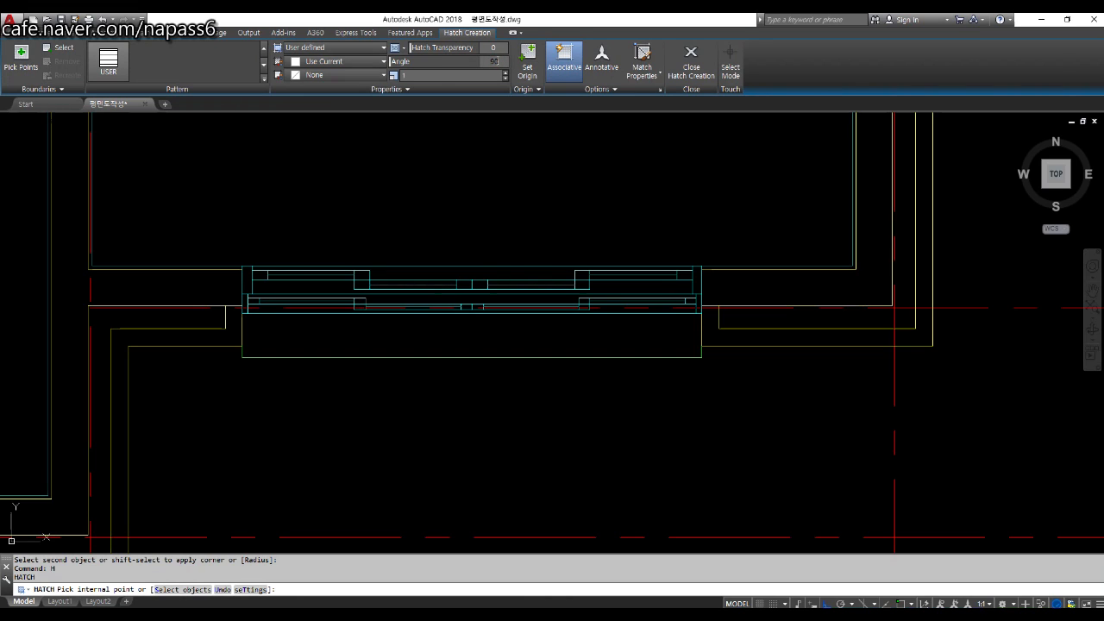
click(436, 75)
click(378, 344)
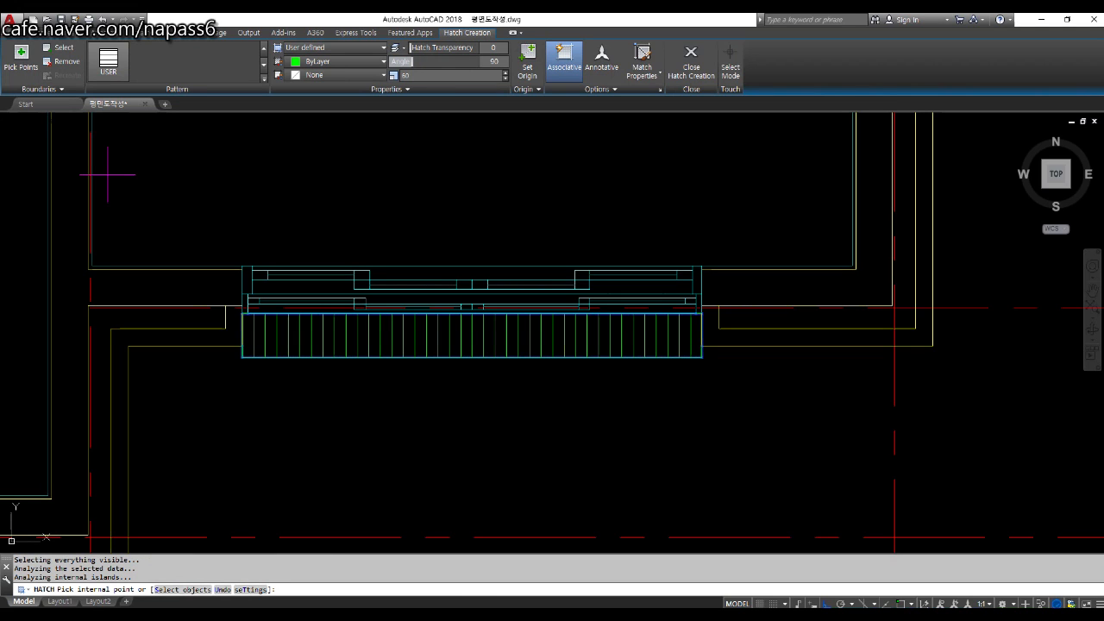
Step: Set the hatch origin to the sill's lower-left corner and finish the hatch
click(532, 55)
scroll(248, 349, up, 10)
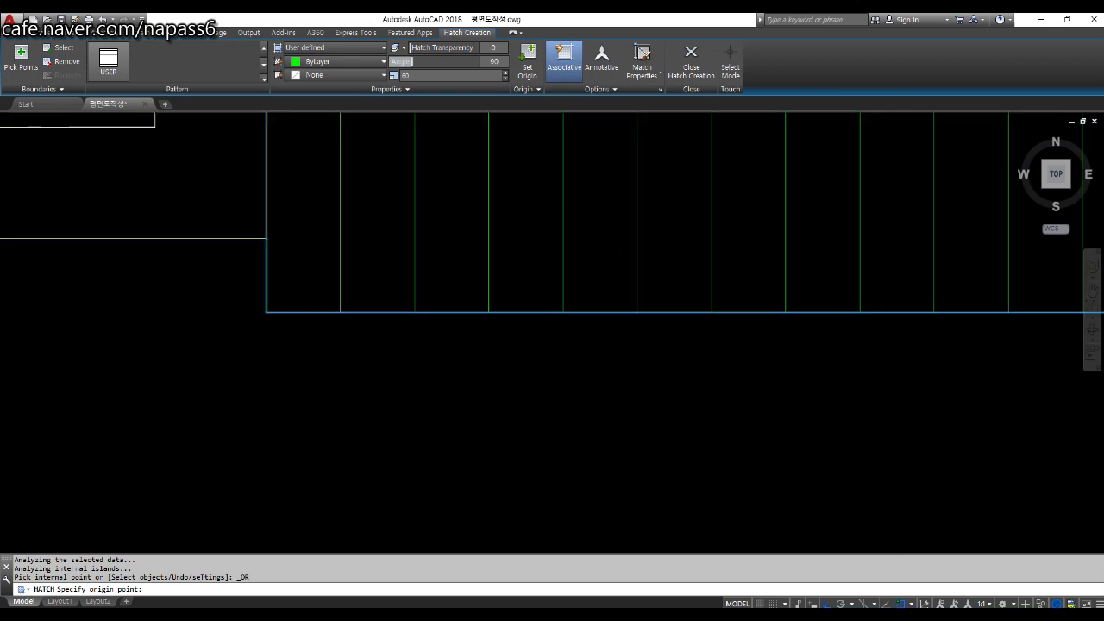
click(382, 182)
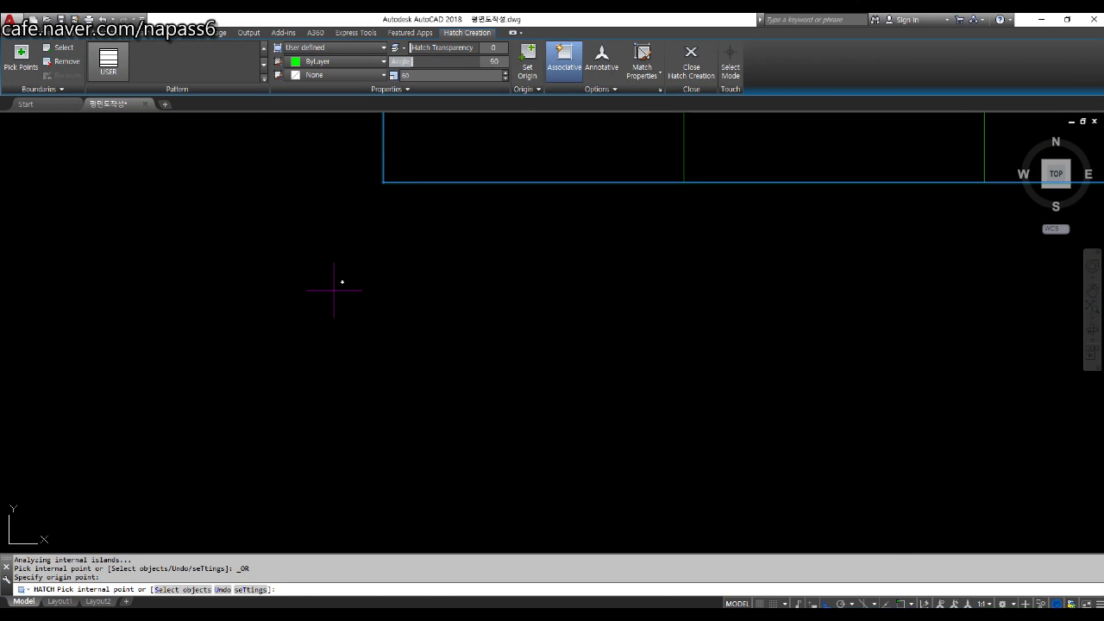
scroll(259, 394, down, 6)
scroll(255, 399, down, 4)
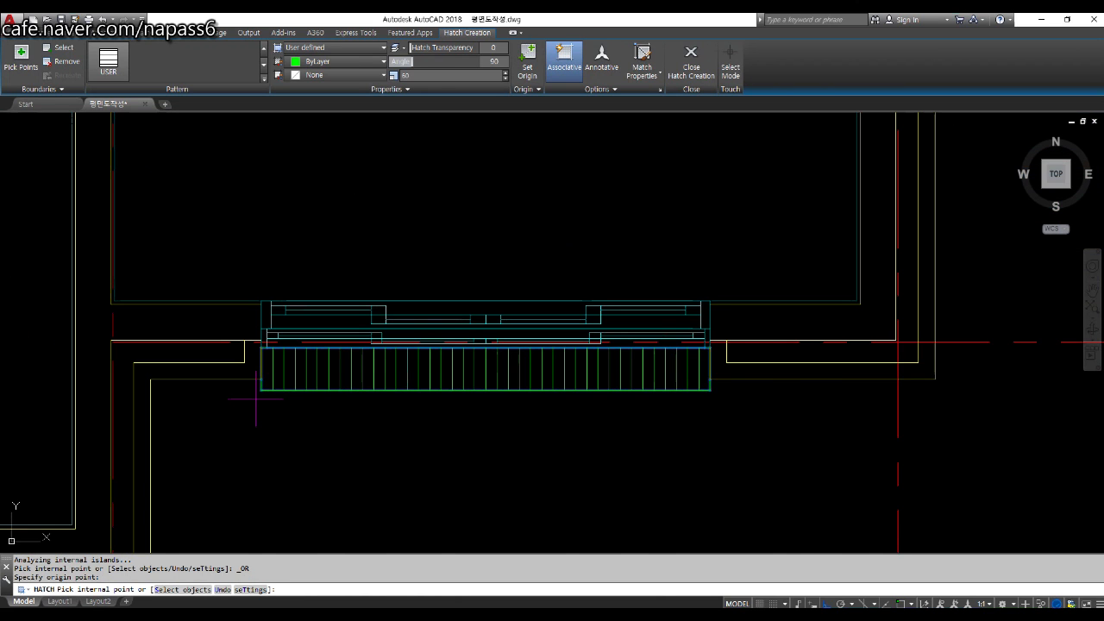
key(Return)
Step: Offset the outer frame line of the small window in the upper-right room's east wall 230 mm outward
scroll(365, 371, down, 4)
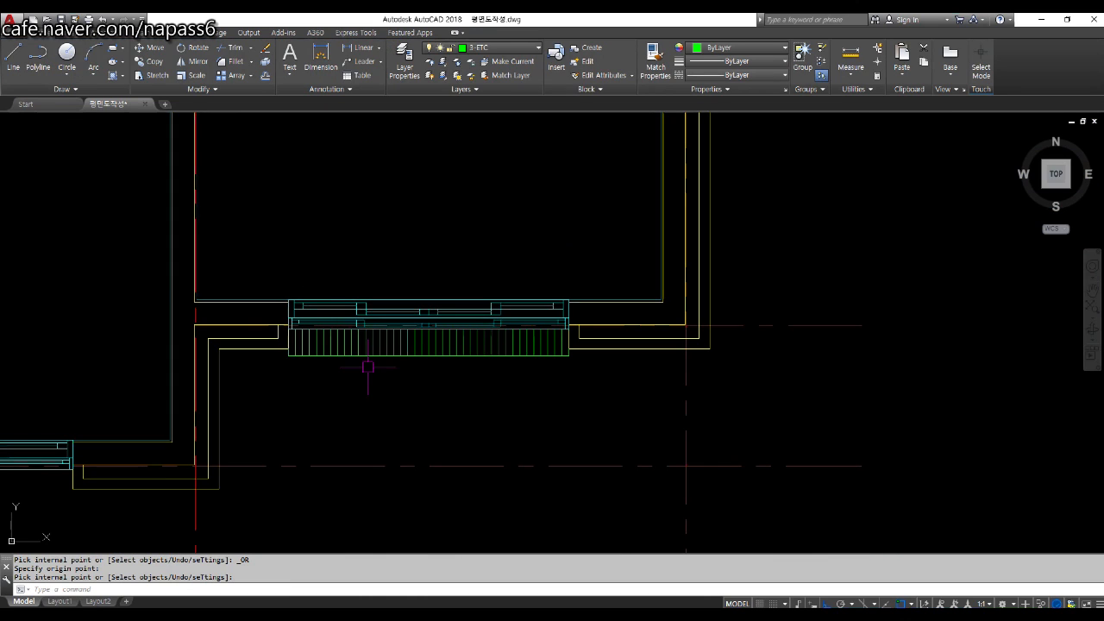
scroll(424, 436, down, 4)
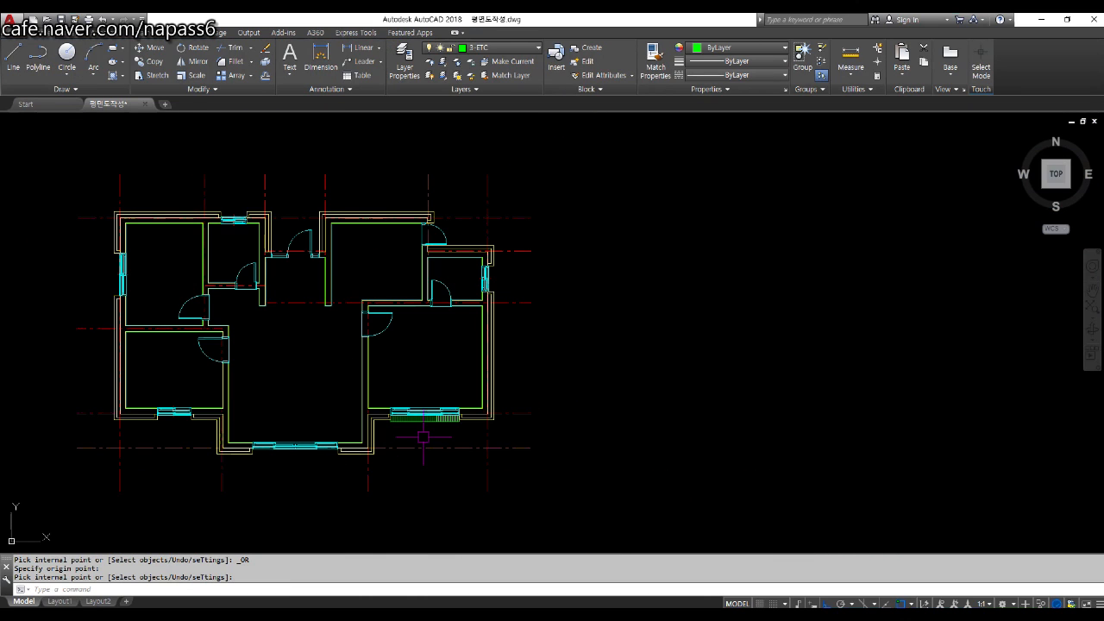
scroll(485, 275, up, 6)
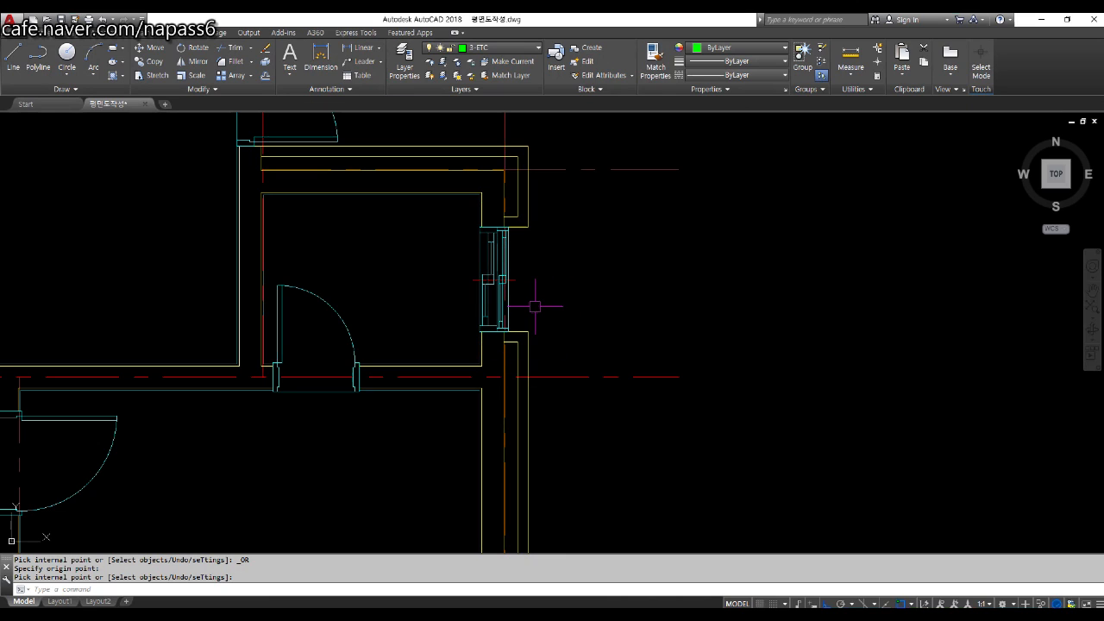
text(o)
key(Return)
text(230)
key(Return)
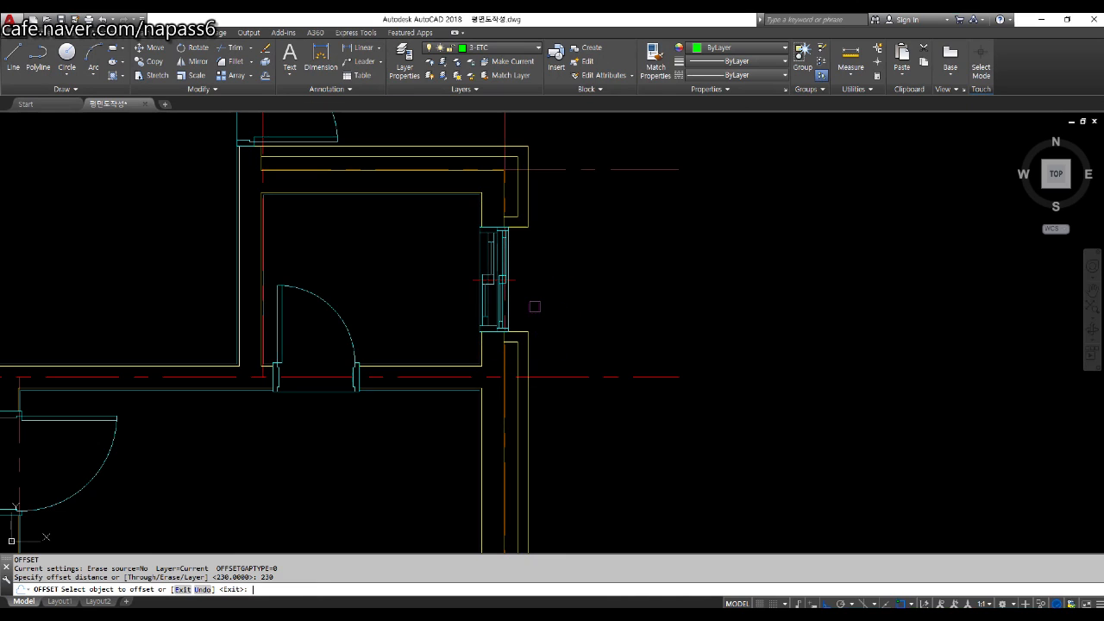
click(519, 301)
click(659, 300)
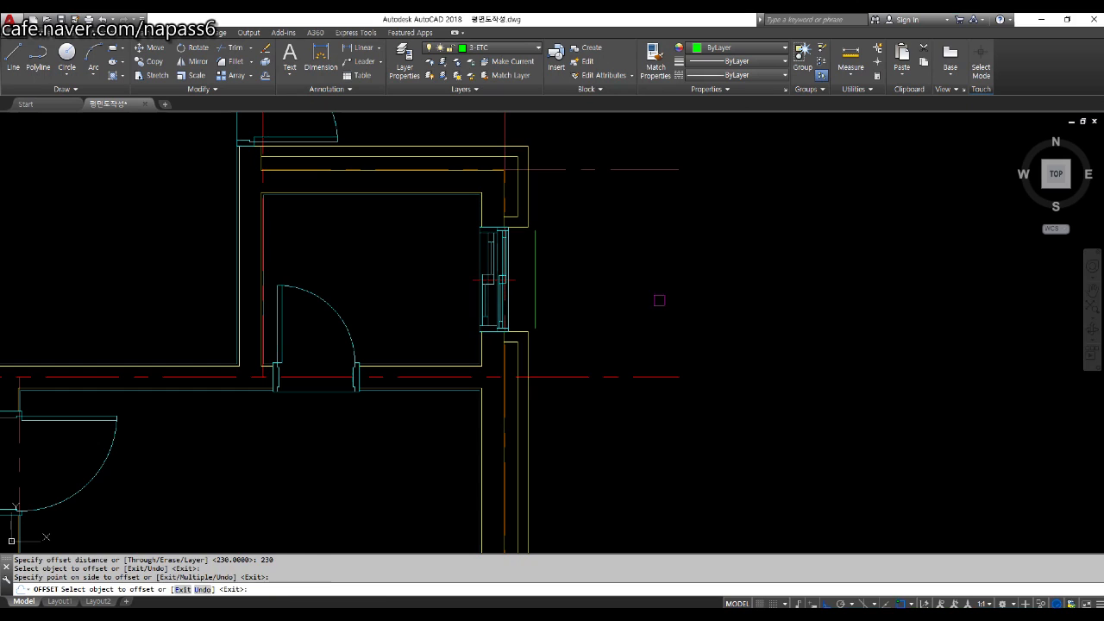
key(Return)
Step: Draw a horizontal line outward from the outer wall corner below the east window, past the offset sill line
text(l)
key(Return)
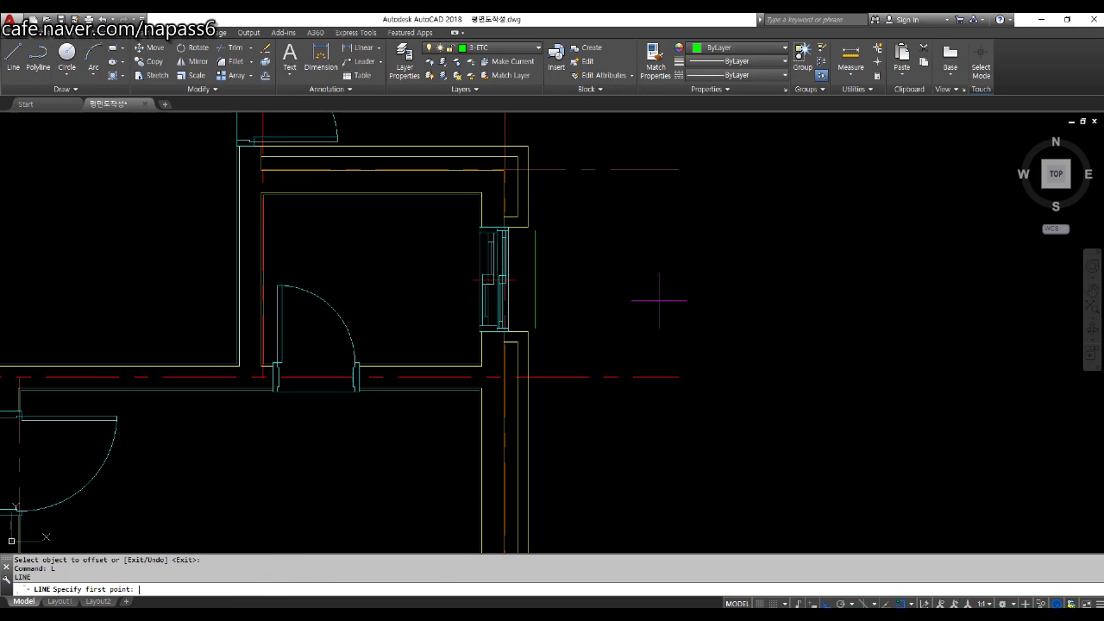
scroll(547, 330, up, 4)
click(547, 329)
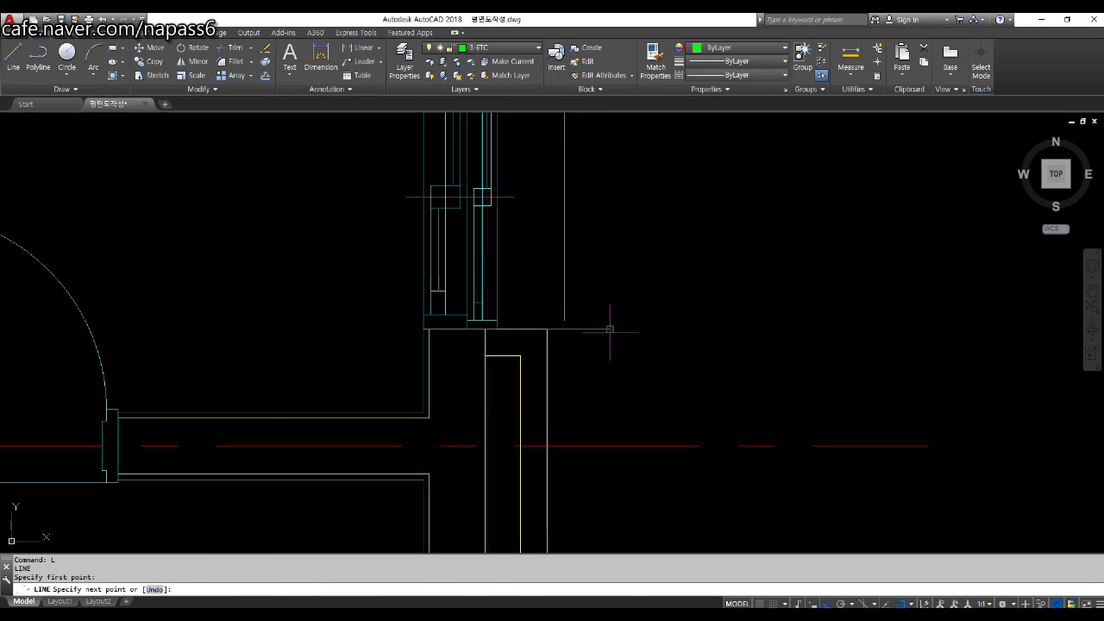
click(608, 321)
key(Return)
Step: Draw a horizontal line outward along the upper edge of the east window opening, past the offset sill line
key(Return)
scroll(586, 231, down, 2)
middle_drag(585, 230, 538, 342)
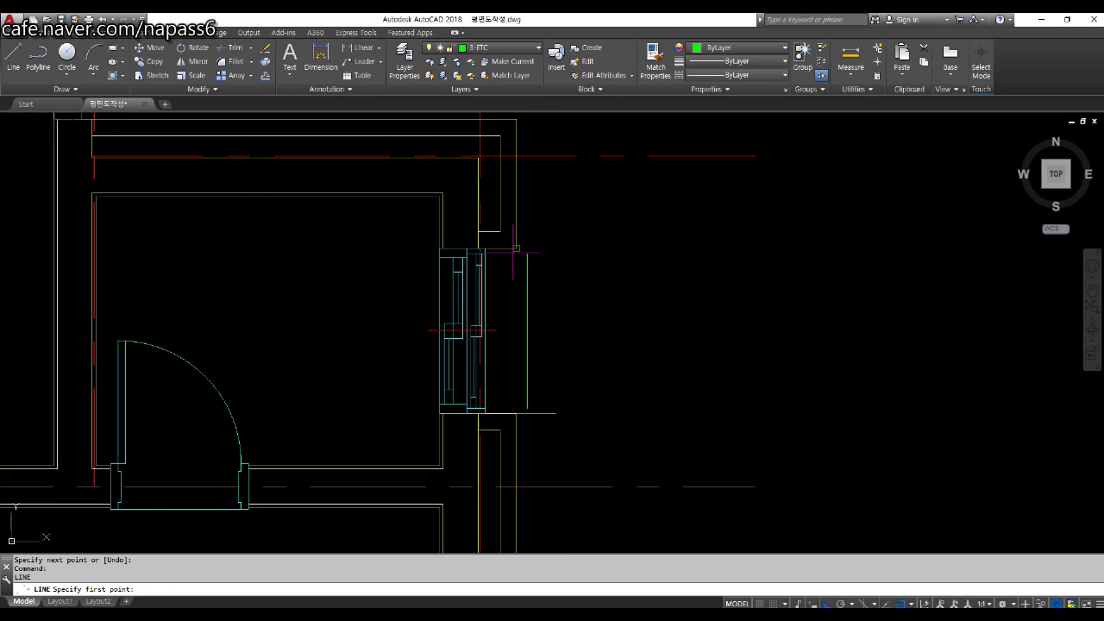
click(485, 249)
click(583, 249)
key(Return)
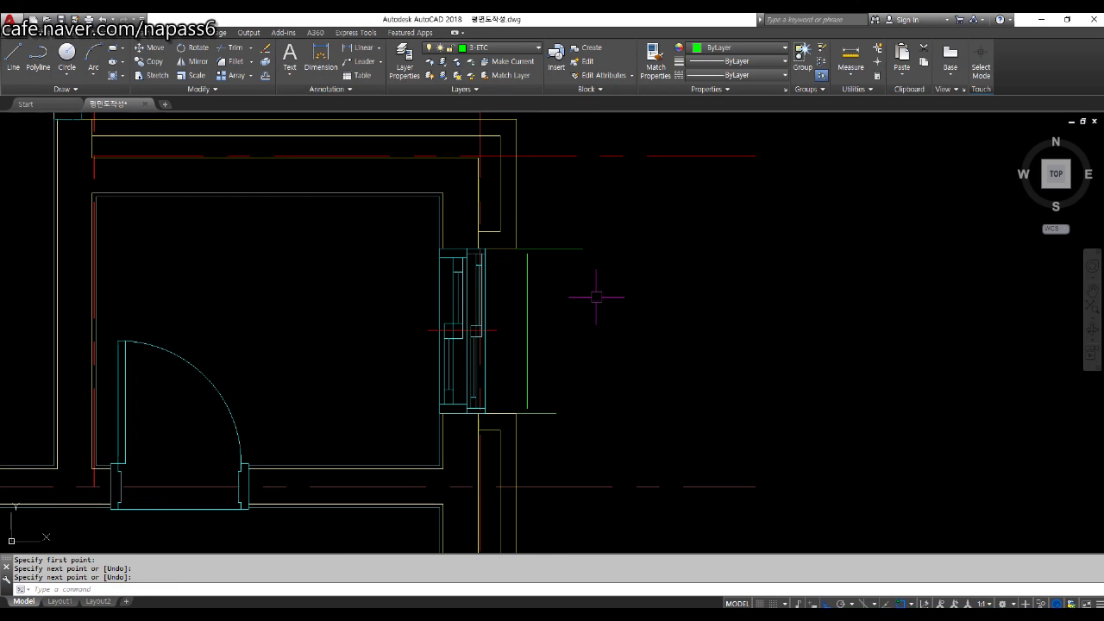
Step: Fillet the upper horizontal line with the east window's vertical sill line at radius 0
scroll(596, 297, up, 2)
text(f)
key(Return)
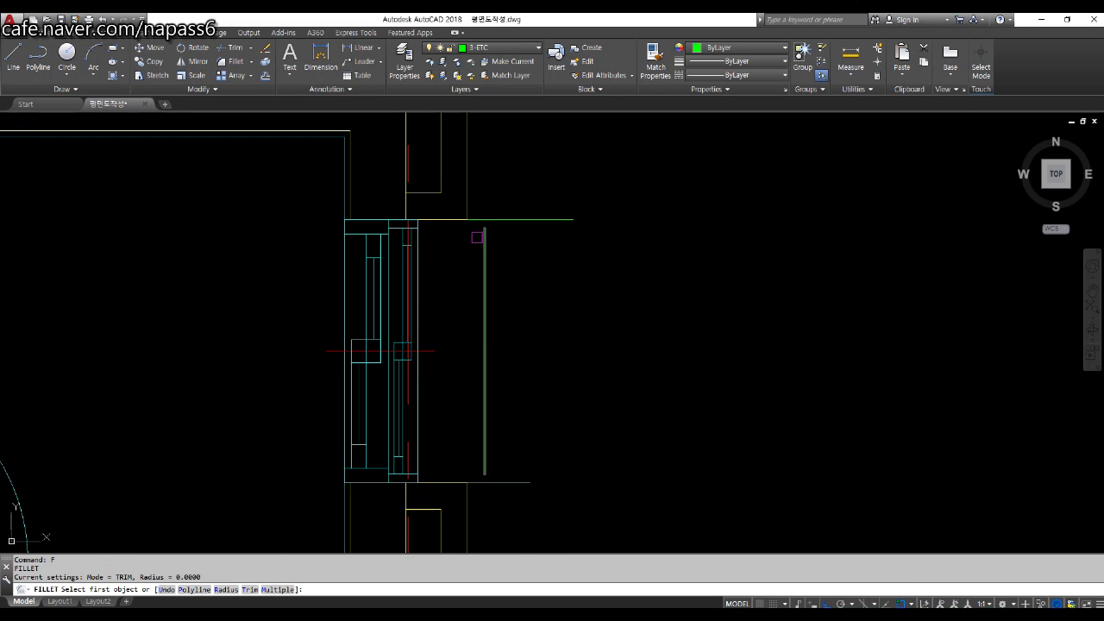
scroll(480, 235, up, 4)
click(481, 195)
click(489, 239)
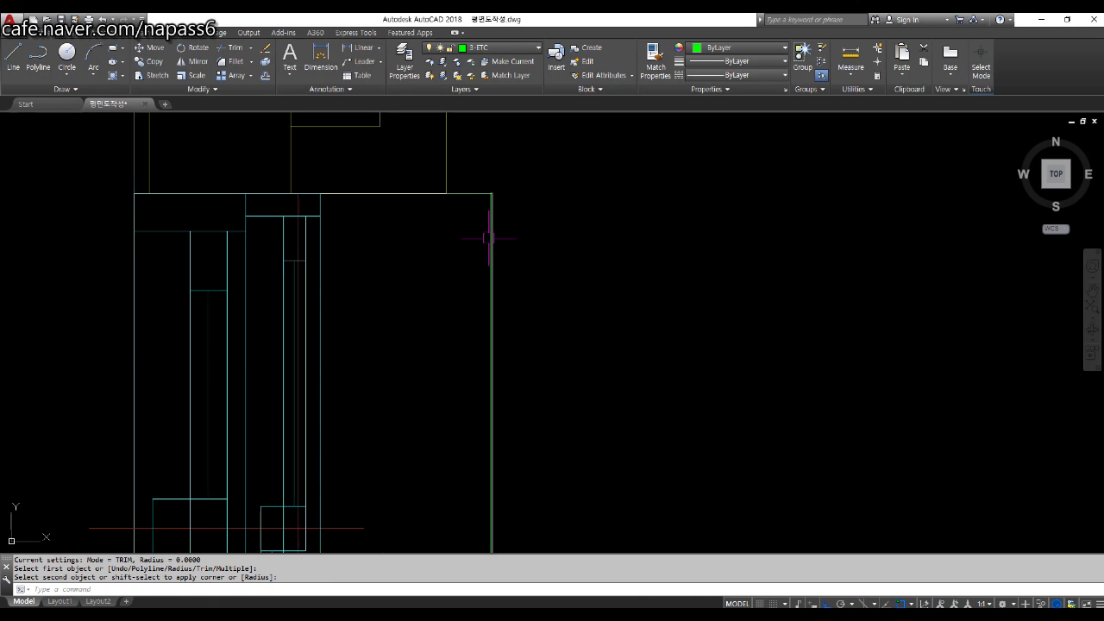
Step: Fillet the east window's vertical sill line with the lower horizontal line at radius 0
scroll(492, 259, down, 4)
middle_drag(495, 389, 437, 321)
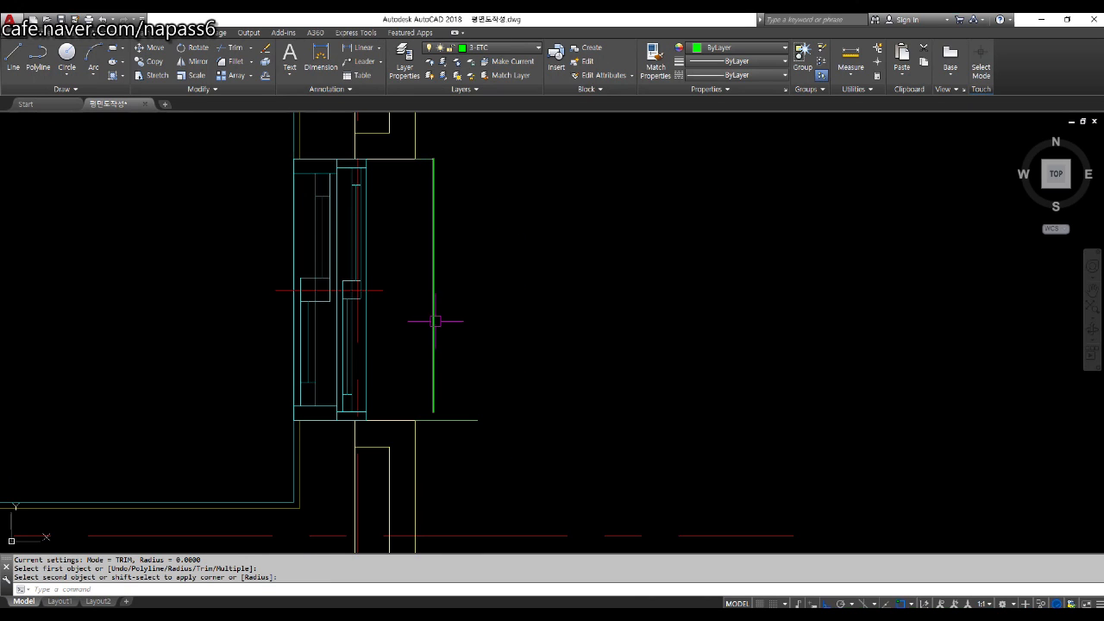
key(Return)
scroll(435, 447, up, 2)
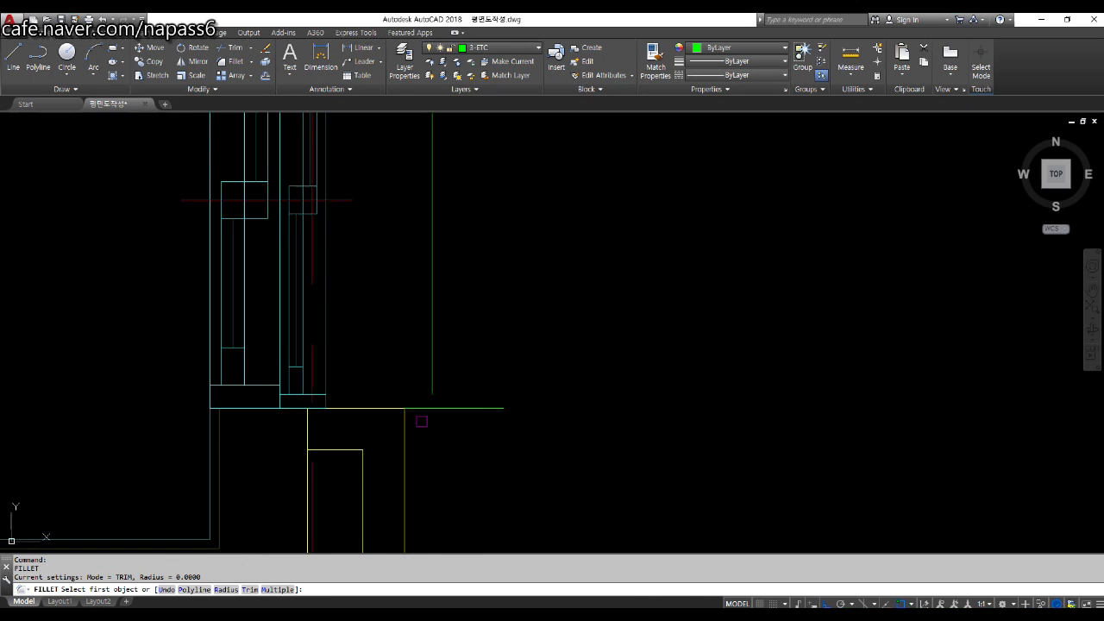
click(435, 359)
click(413, 408)
scroll(405, 473, down, 3)
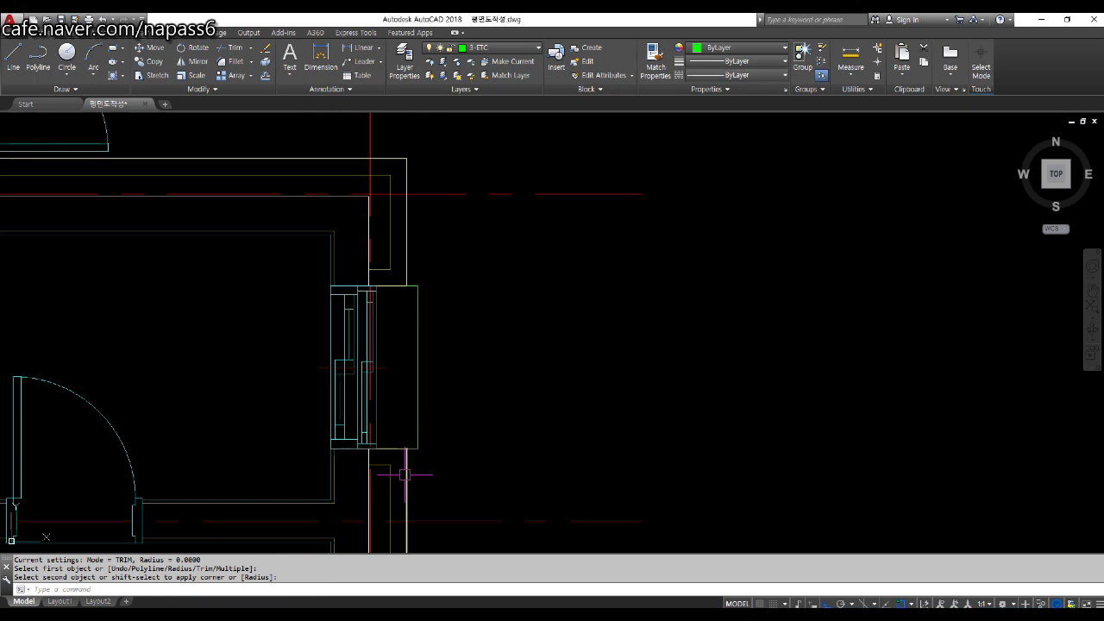
middle_drag(434, 427, 411, 396)
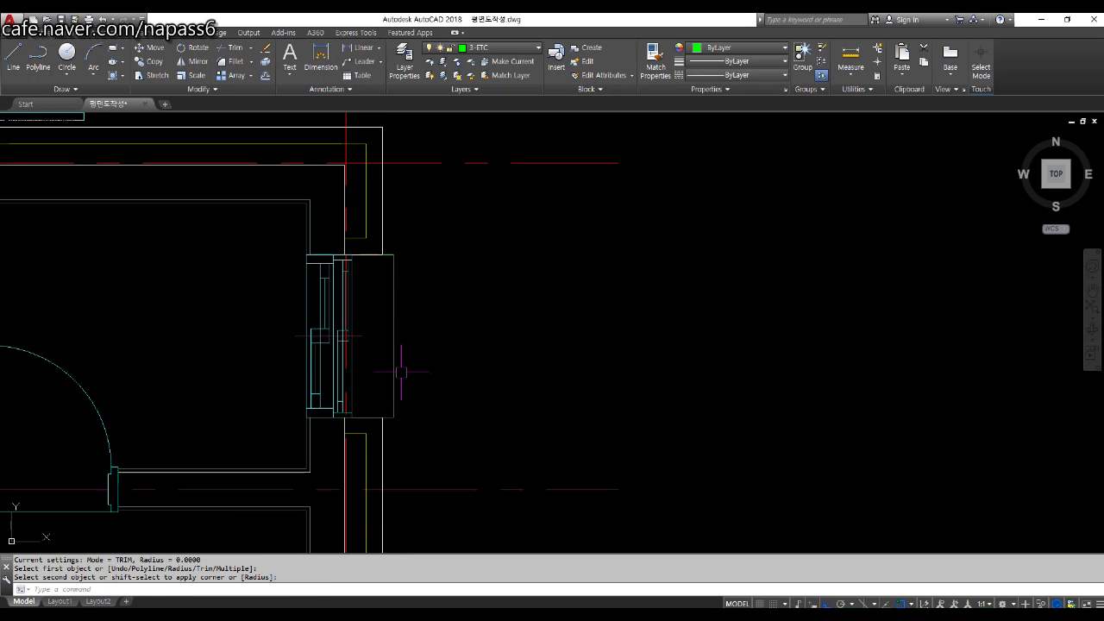
Step: Hatch the east window's sill with user-defined lines at 60 spacing, setting the hatch origin at the sill's lower outer corner
text(h)
key(Return)
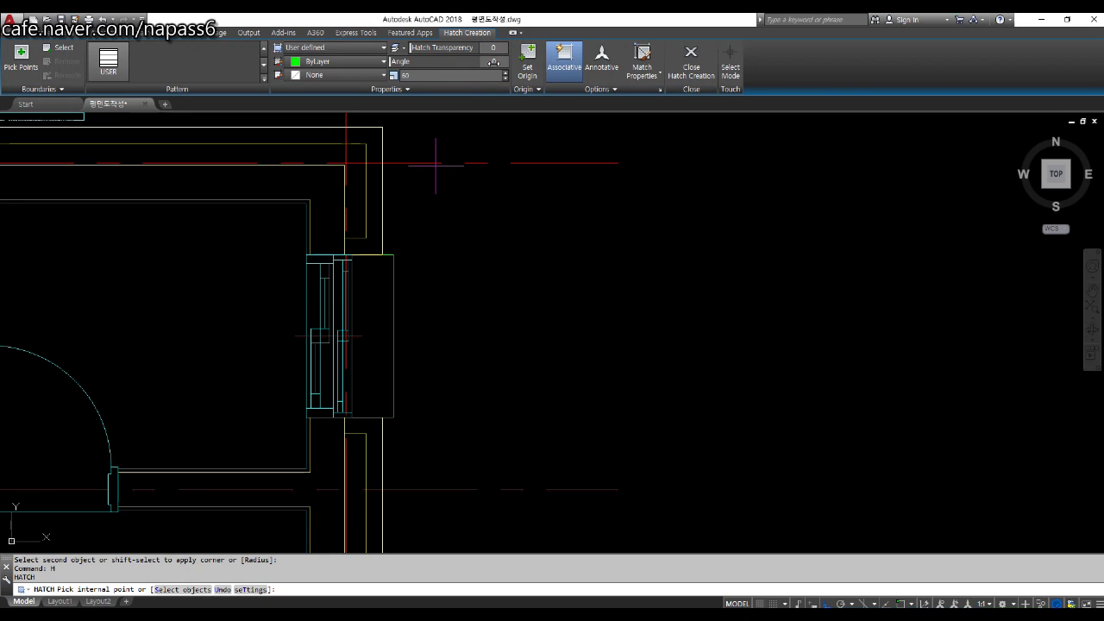
click(368, 380)
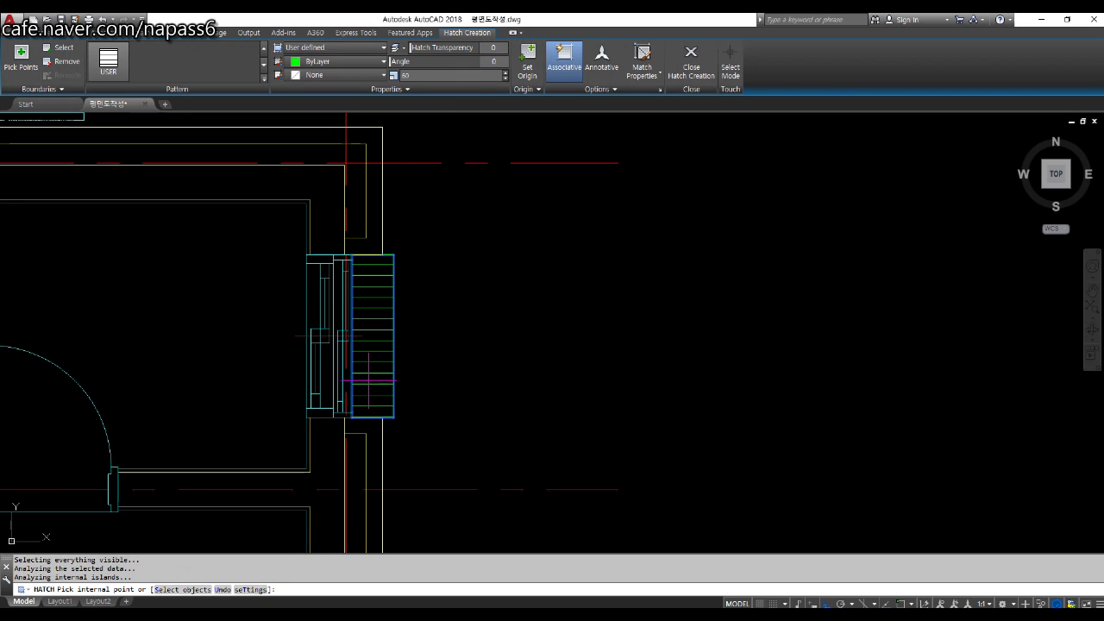
click(528, 69)
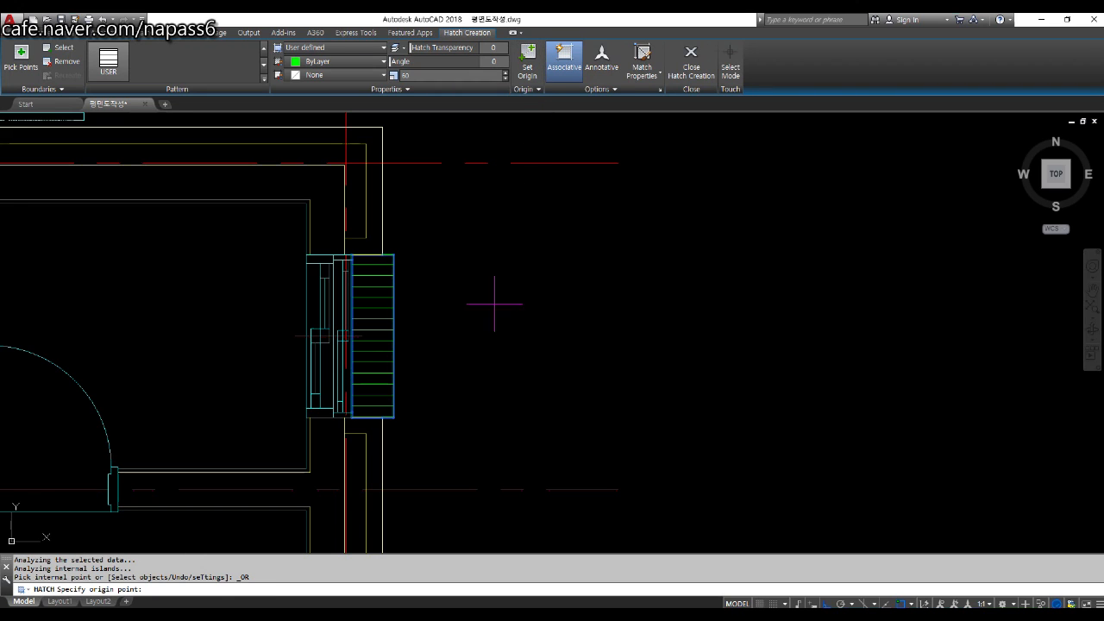
scroll(373, 431, up, 8)
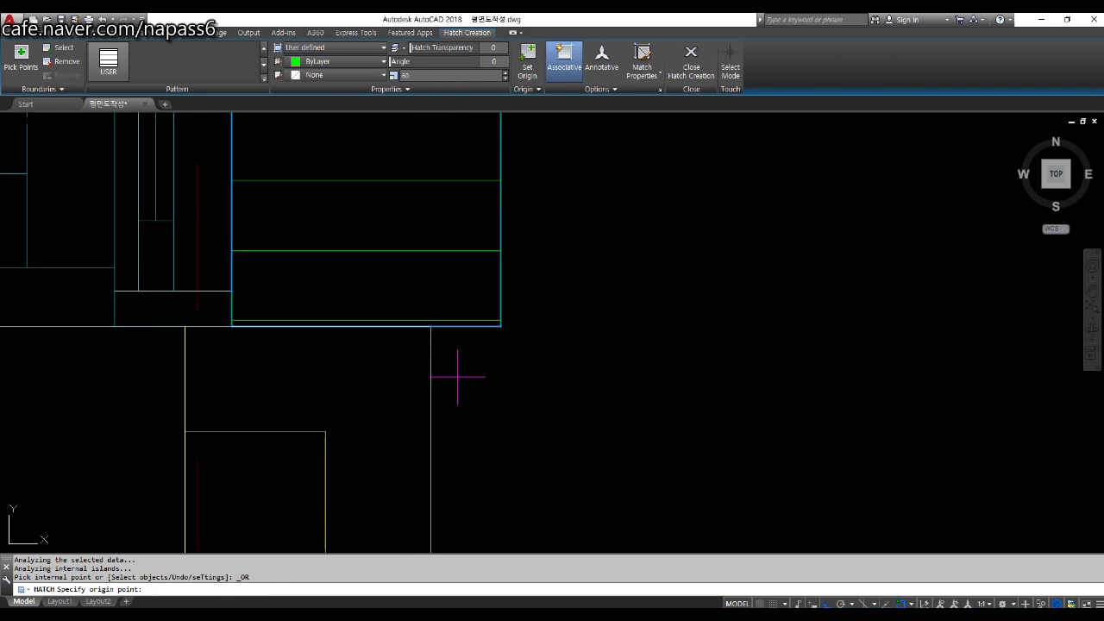
click(501, 326)
scroll(500, 328, down, 4)
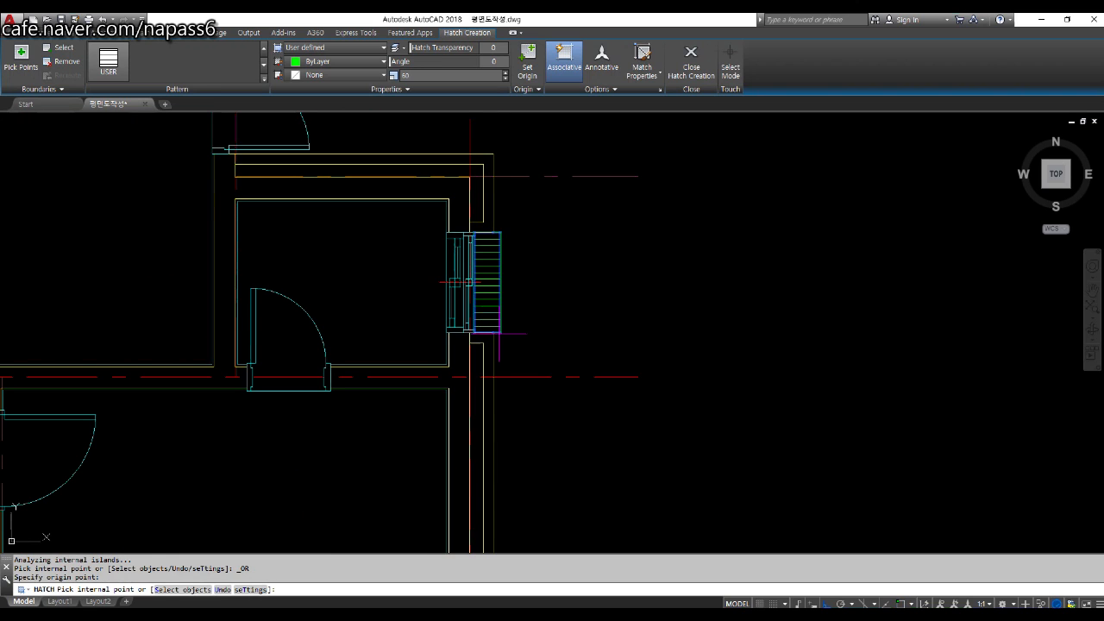
key(Return)
Step: Draw a horizontal line across the central south window opening, joining the outer wall corners on both sides
scroll(496, 335, down, 6)
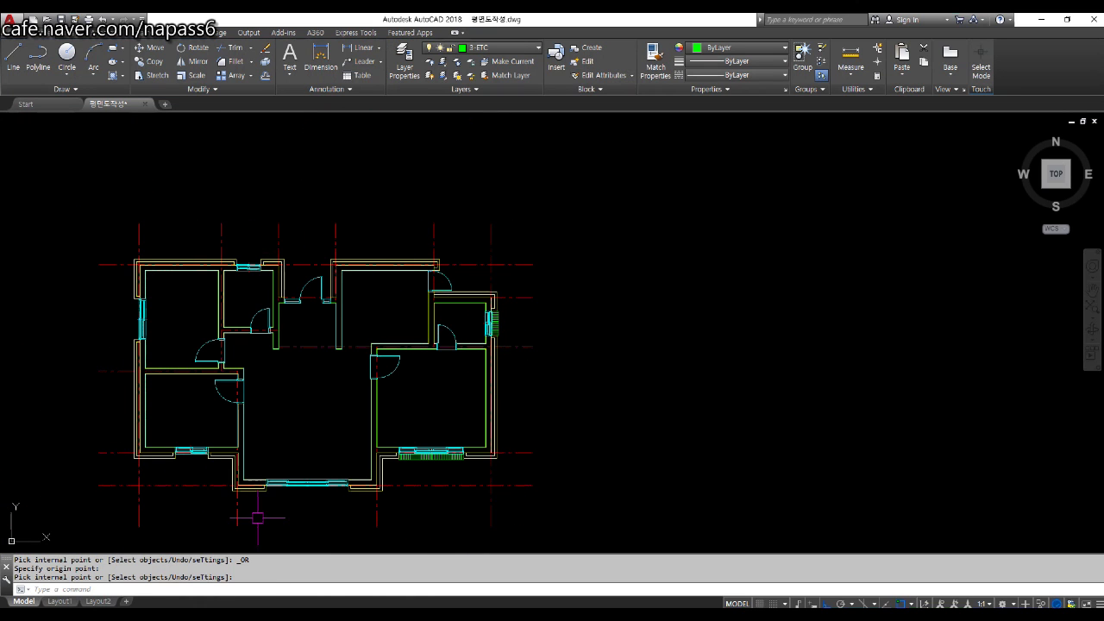
scroll(258, 518, up, 6)
middle_drag(353, 462, 352, 425)
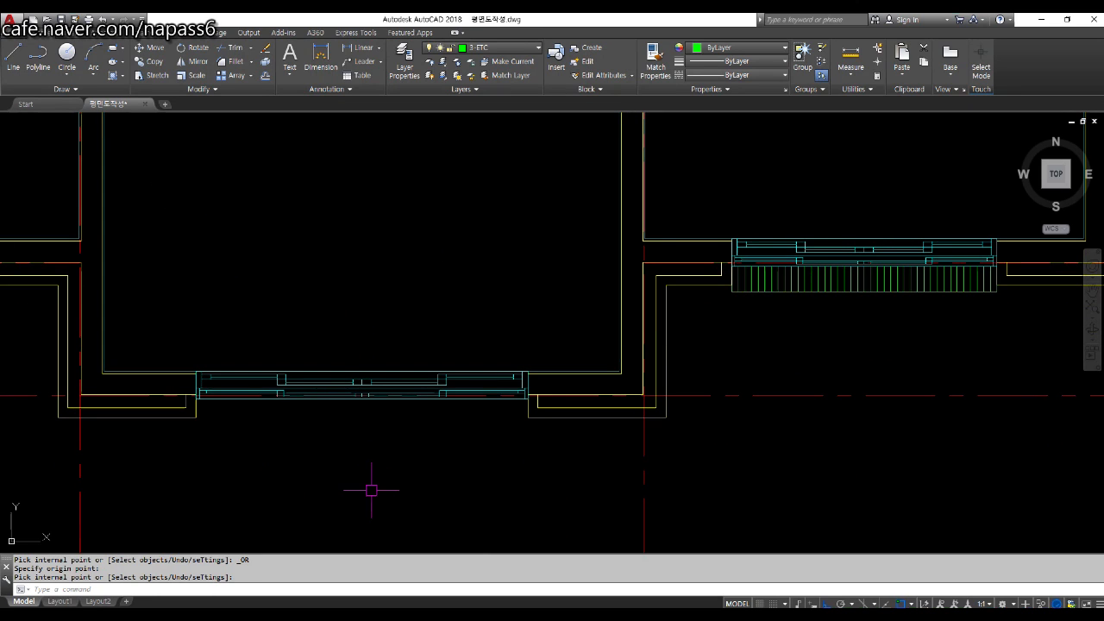
key(Return)
text(LINE Specify first point:)
key(Return)
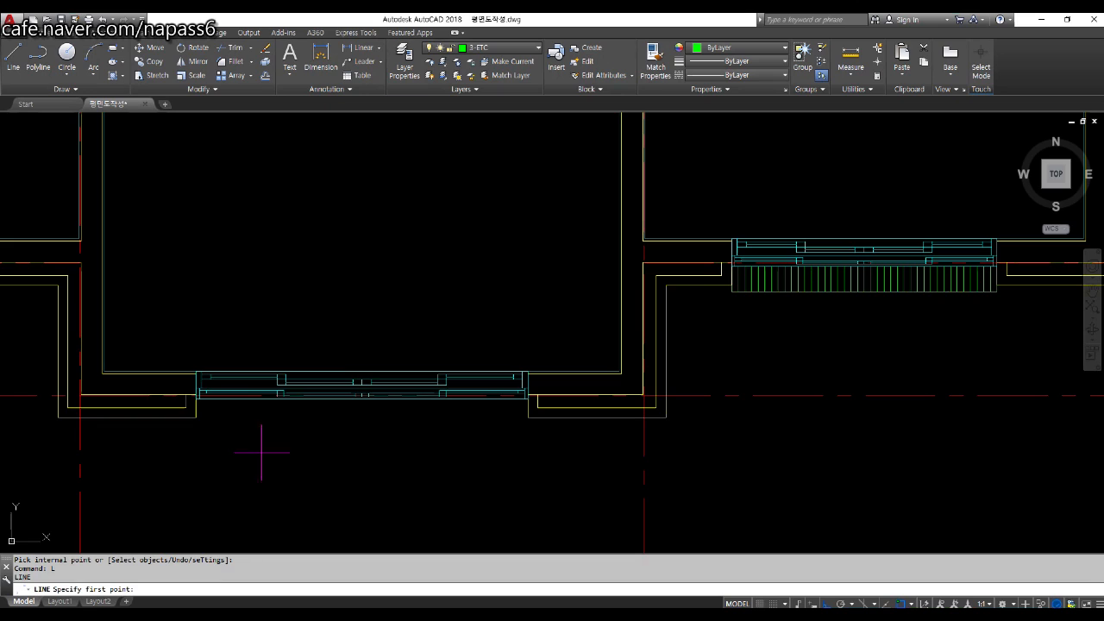
click(197, 417)
click(528, 417)
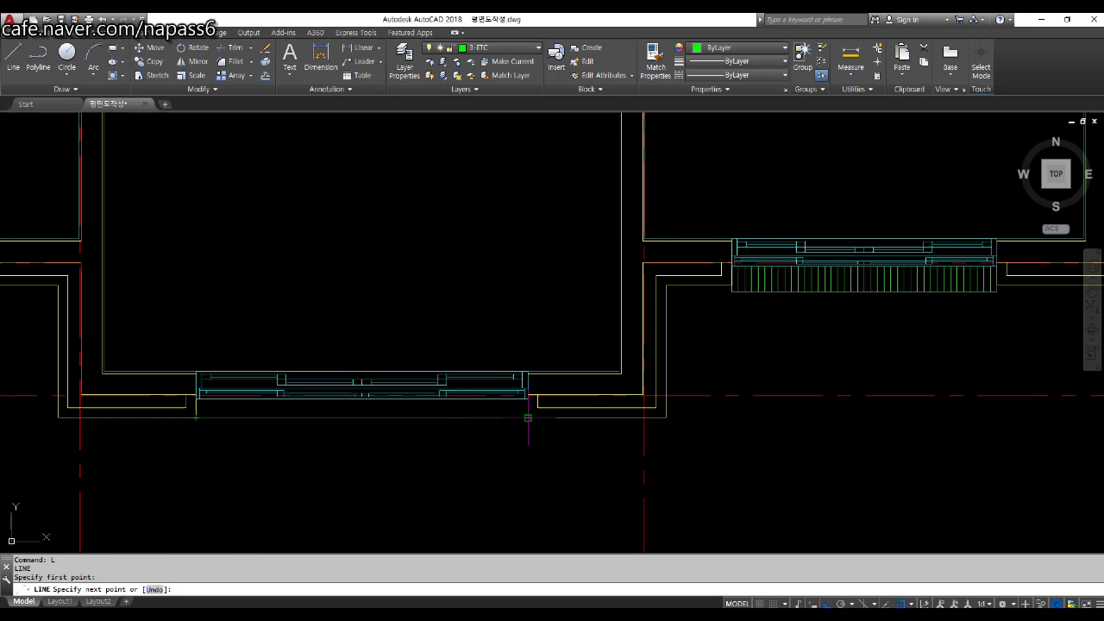
key(Return)
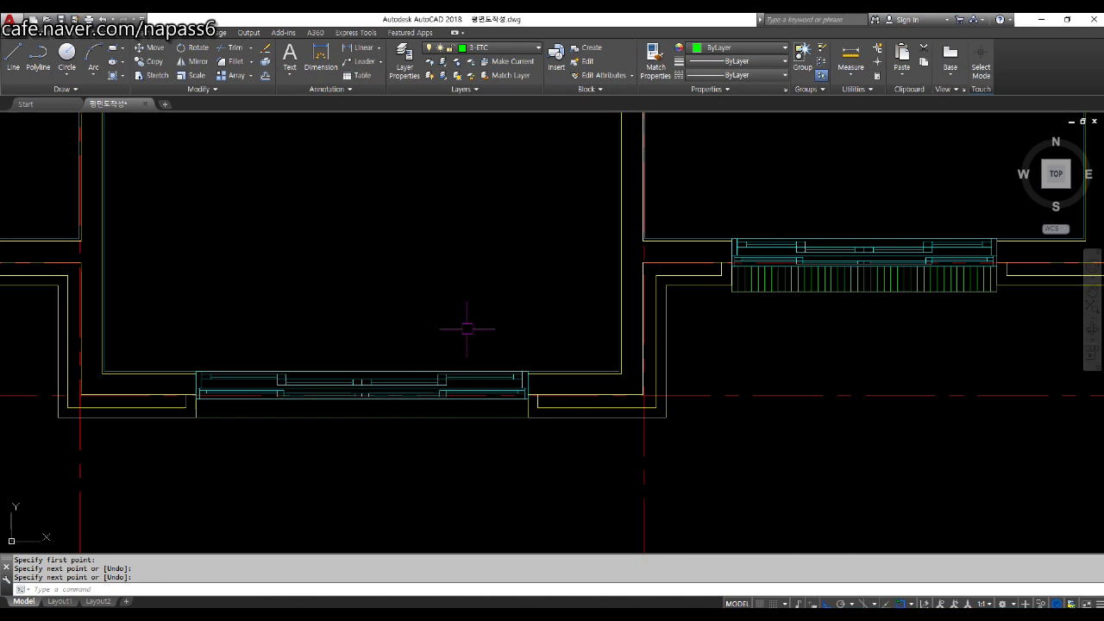
scroll(468, 329, down, 4)
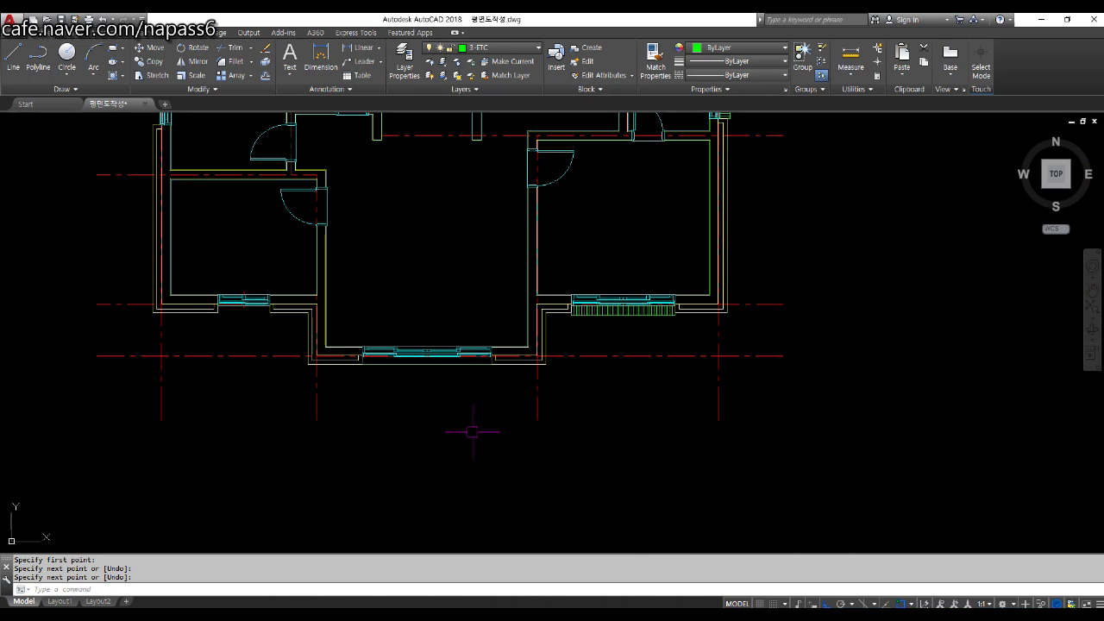
scroll(466, 401, up, 4)
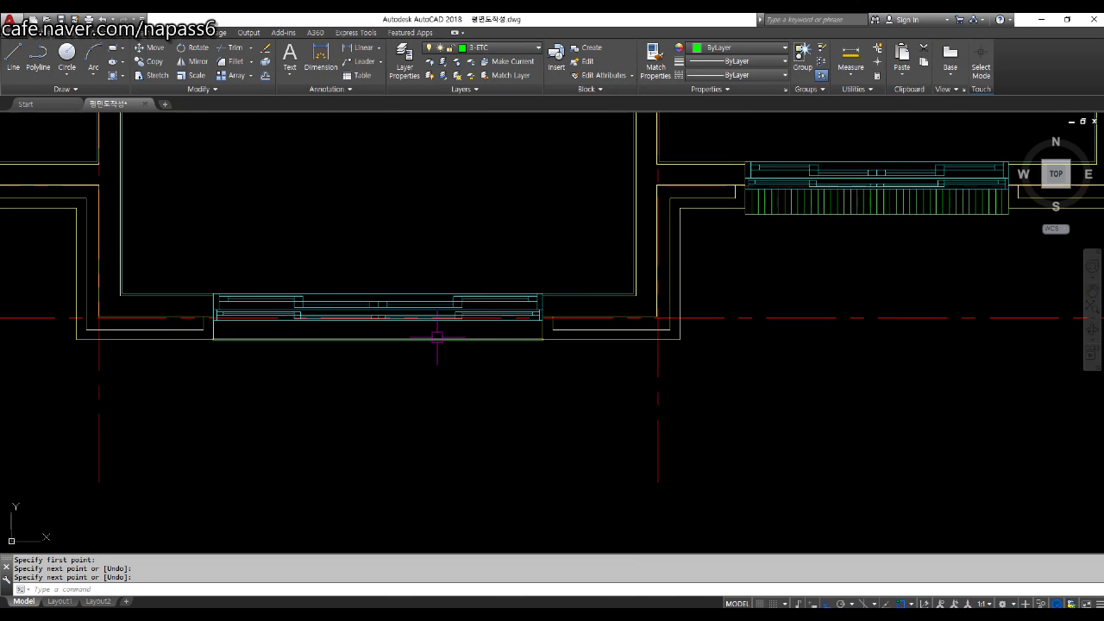
scroll(437, 337, down, 4)
scroll(594, 303, down, 2)
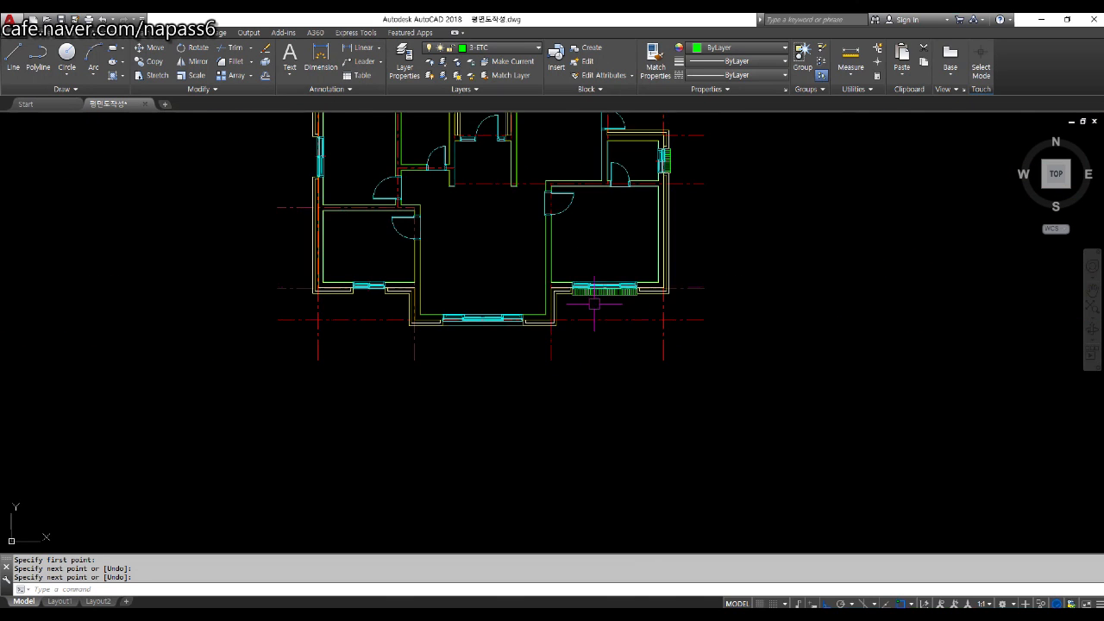
middle_drag(585, 278, 550, 435)
scroll(548, 436, up, 2)
middle_drag(439, 424, 436, 413)
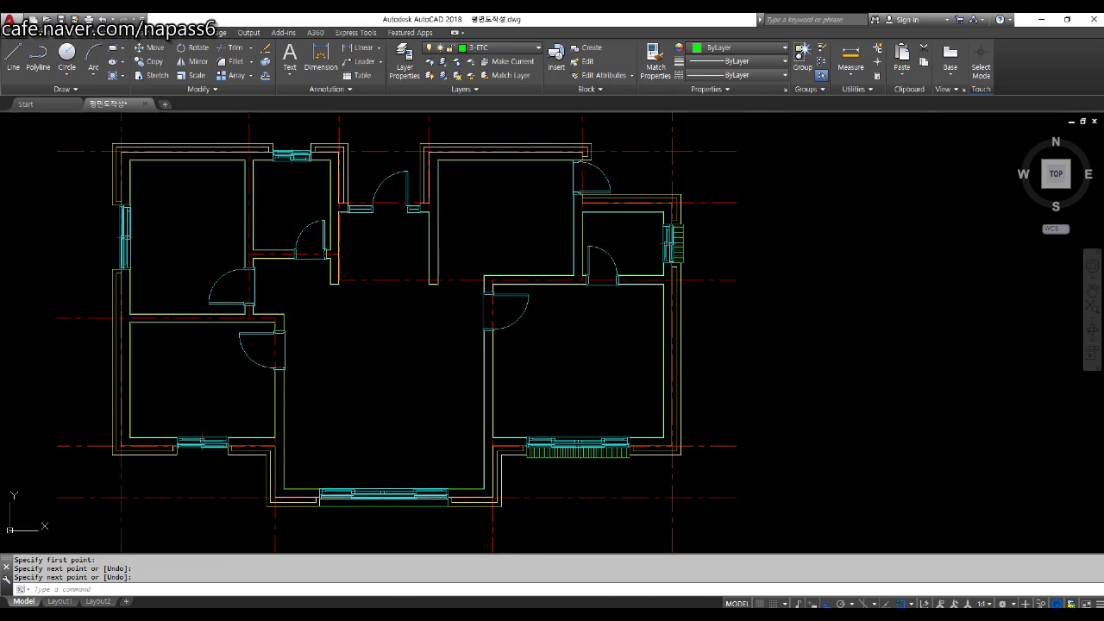